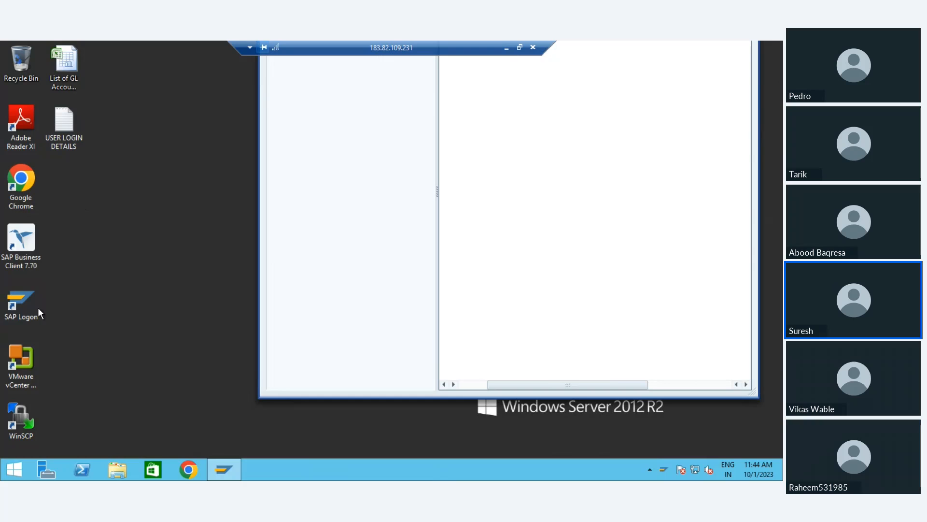
Try to launch SAP Logon on the remote desktop.
double_click(19, 303)
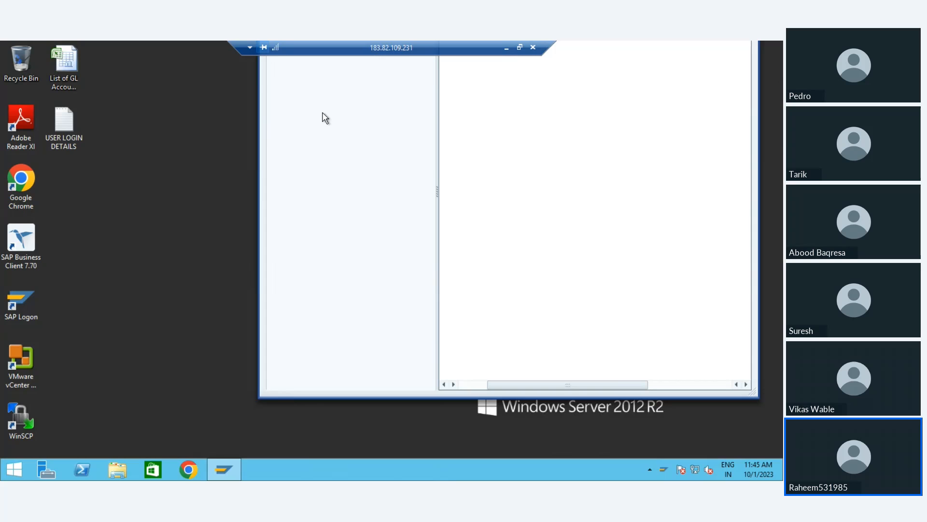
double_click(32, 298)
click(251, 47)
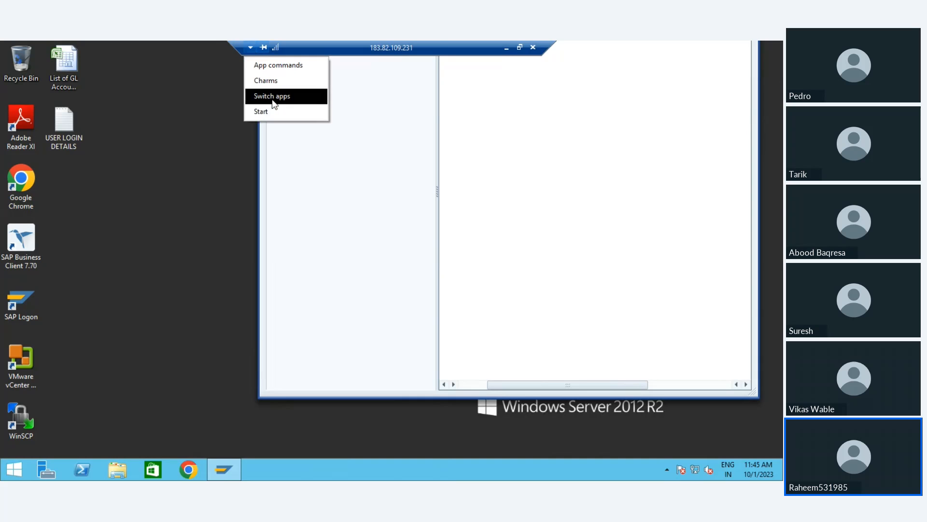
click(250, 47)
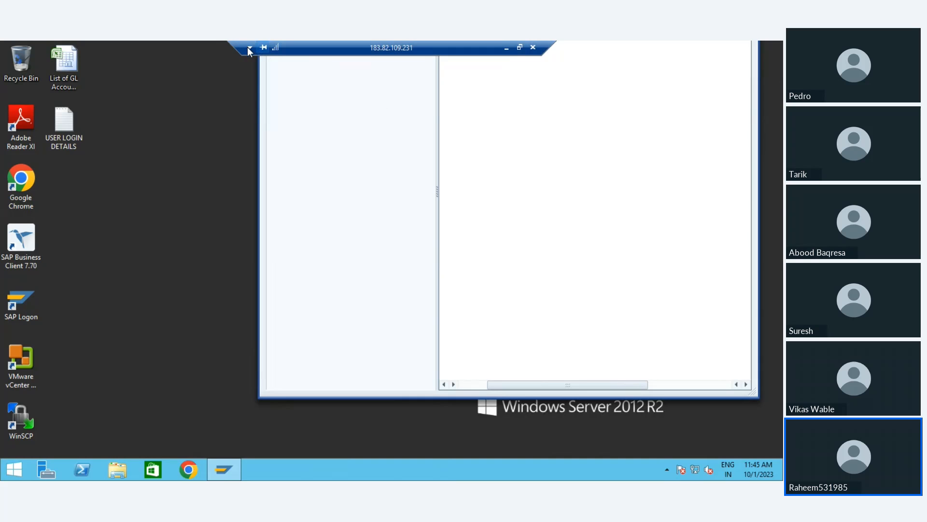
click(248, 47)
Disconnect the remote desktop session and confirm the disconnection.
click(510, 51)
click(508, 48)
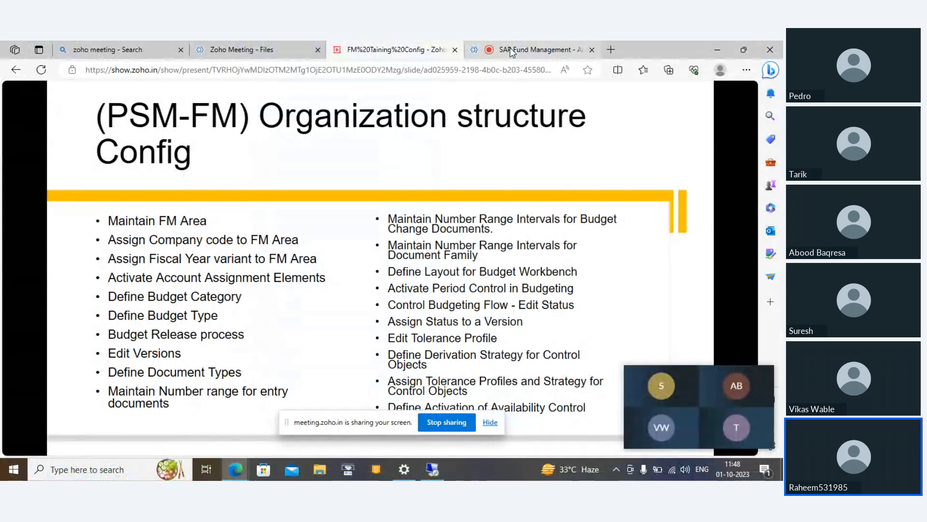
click(431, 471)
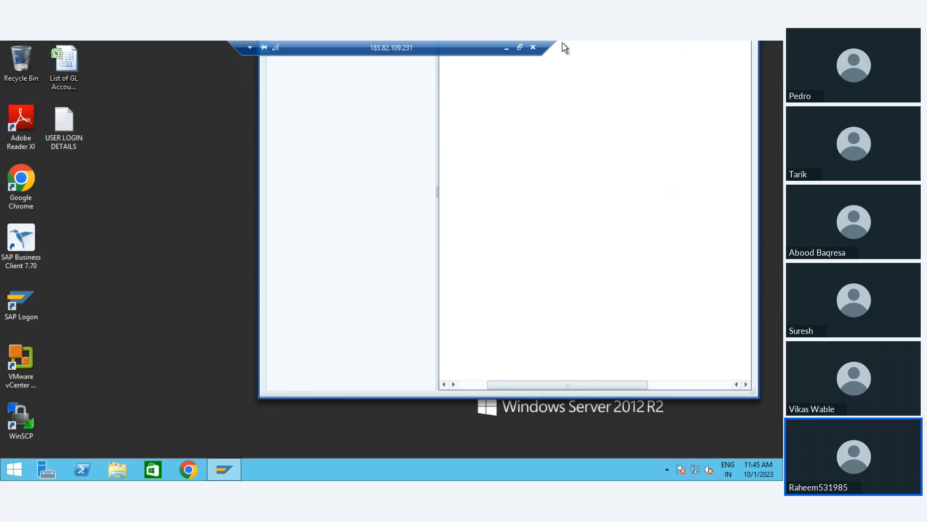
click(534, 47)
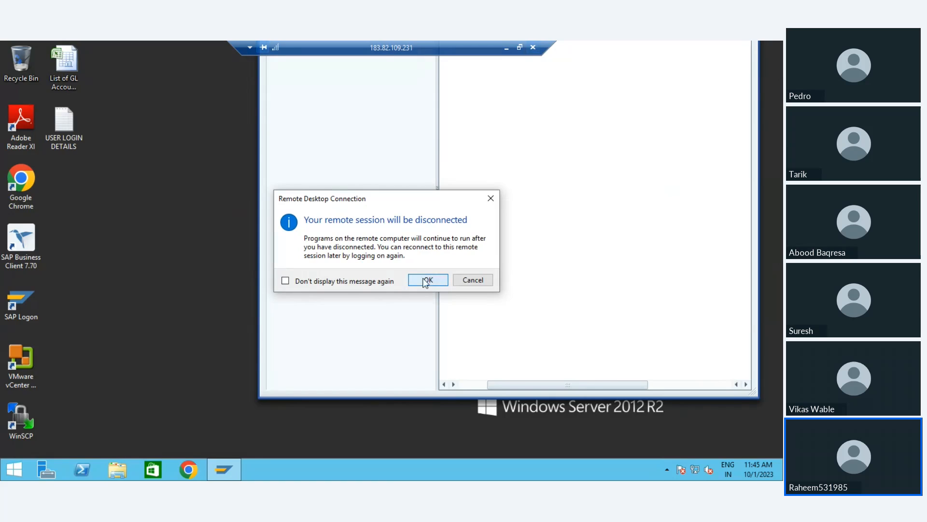
click(424, 278)
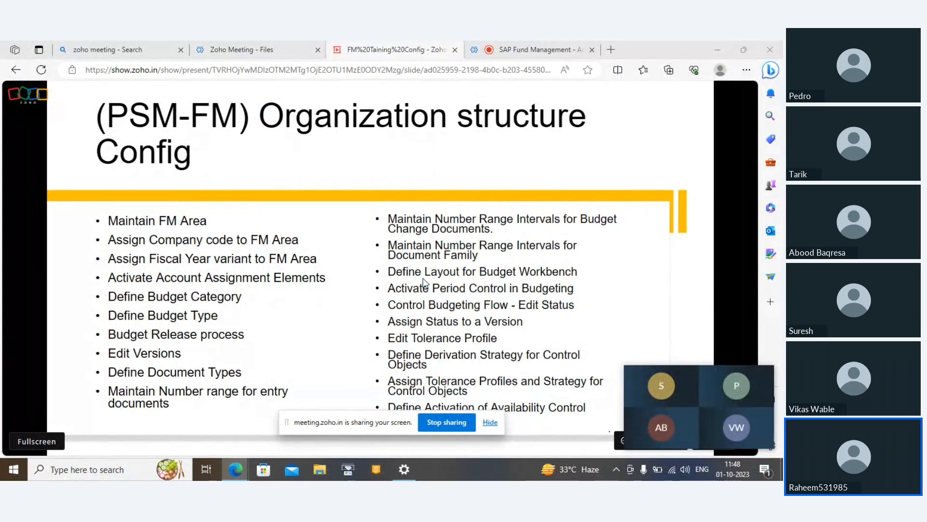
Show the SAP Fund Management meeting page, and switch to the remote desktop session with SAP Easy Access.
click(522, 50)
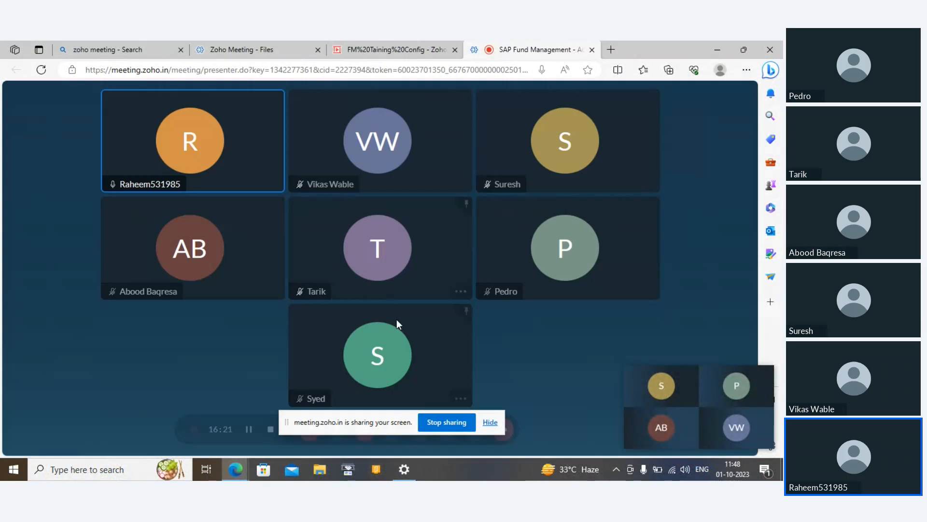
mouse_move(439, 367)
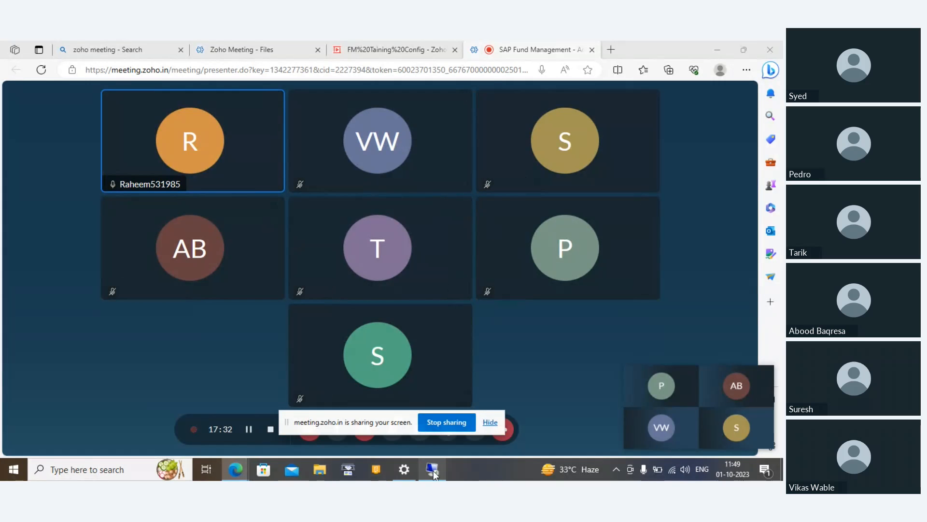
mouse_move(432, 469)
click(450, 409)
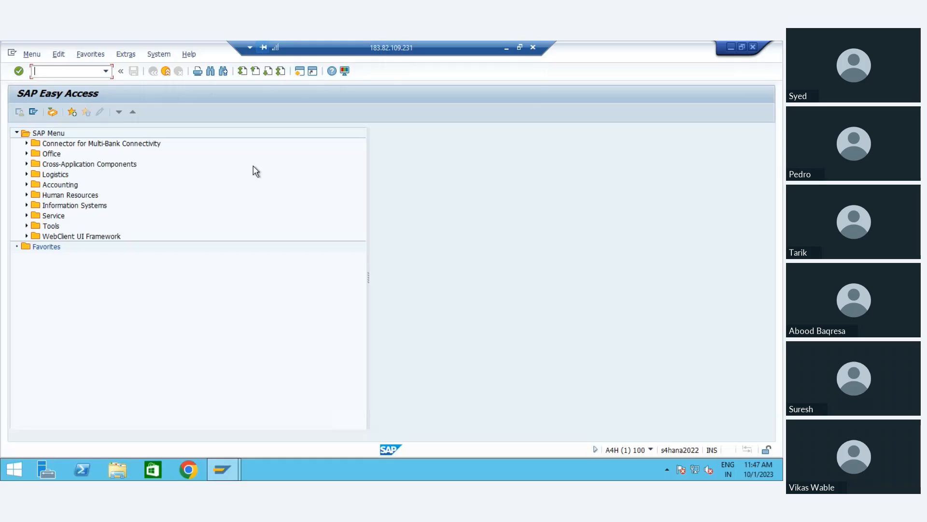
Run transaction SPRO and display the SAP Reference IMG.
text(spro)
key(Return)
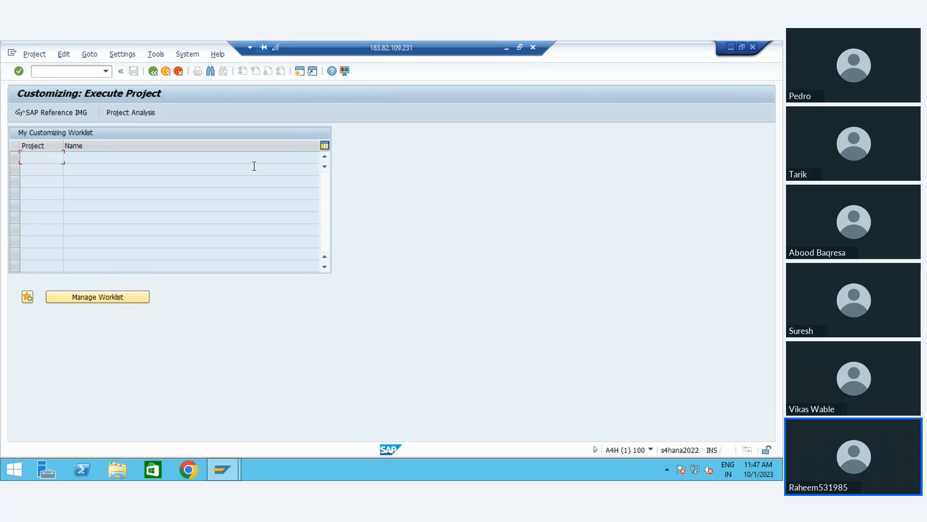
click(69, 113)
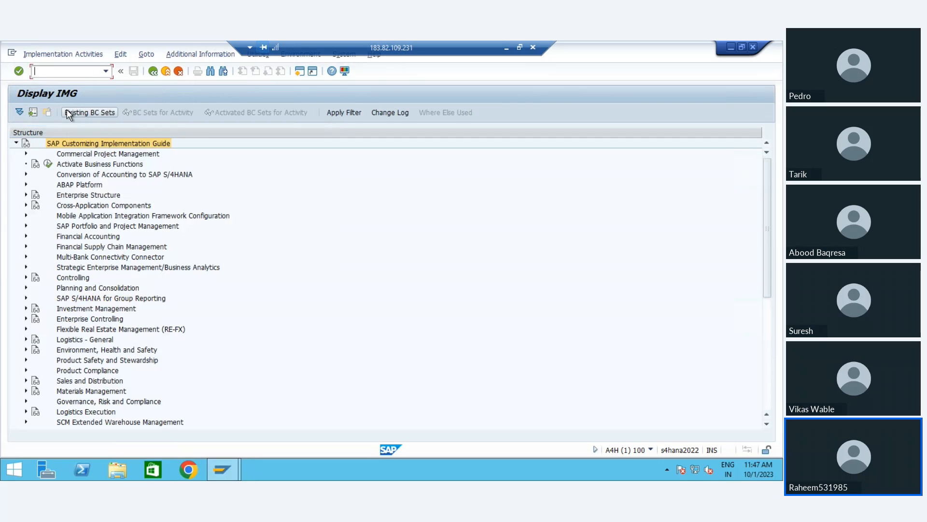
Expand Public Sector Management in the IMG structure.
click(109, 239)
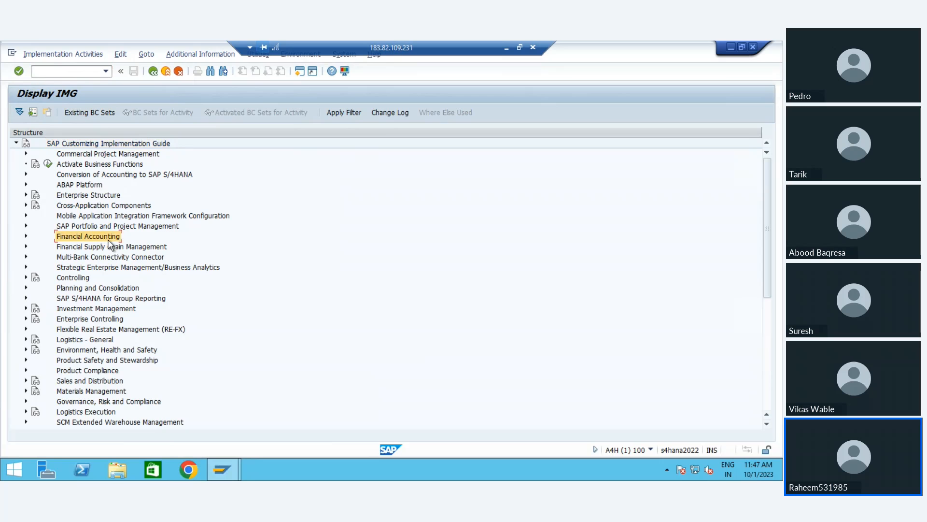
key(Down)
key(Down)
key(Down)
key(Down)
key(Down)
key(Down)
key(Down)
key(Down)
key(Down)
key(Down)
key(Down)
key(Down)
key(Down)
key(Down)
key(Down)
key(Down)
key(Down)
key(Down)
key(Down)
key(Down)
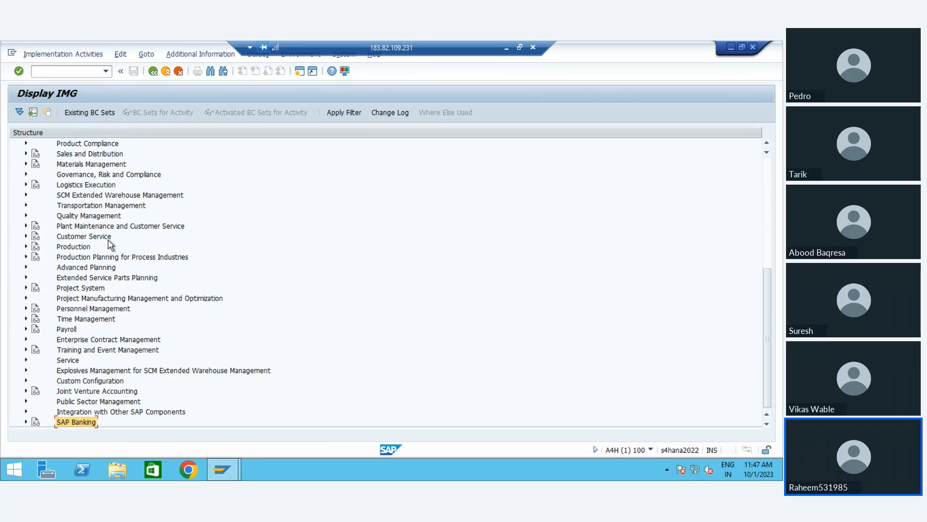
key(Up)
key(Up)
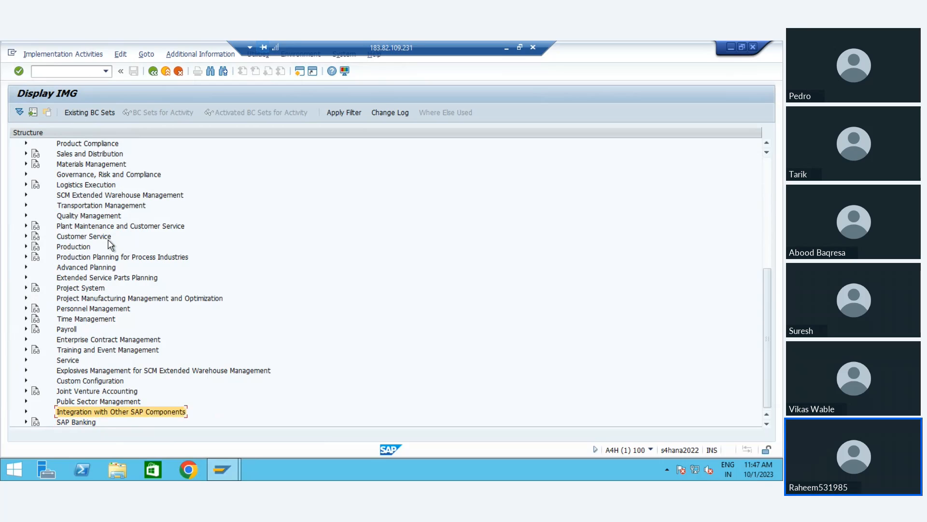
key(Right)
Expand Funds Management Government and its Actual and Commitment Update/Integration node.
key(Down)
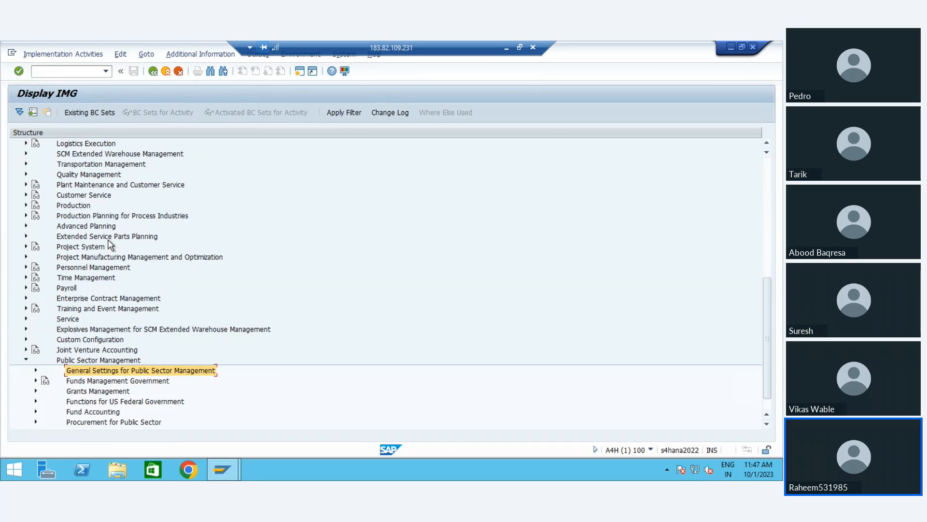
key(Down)
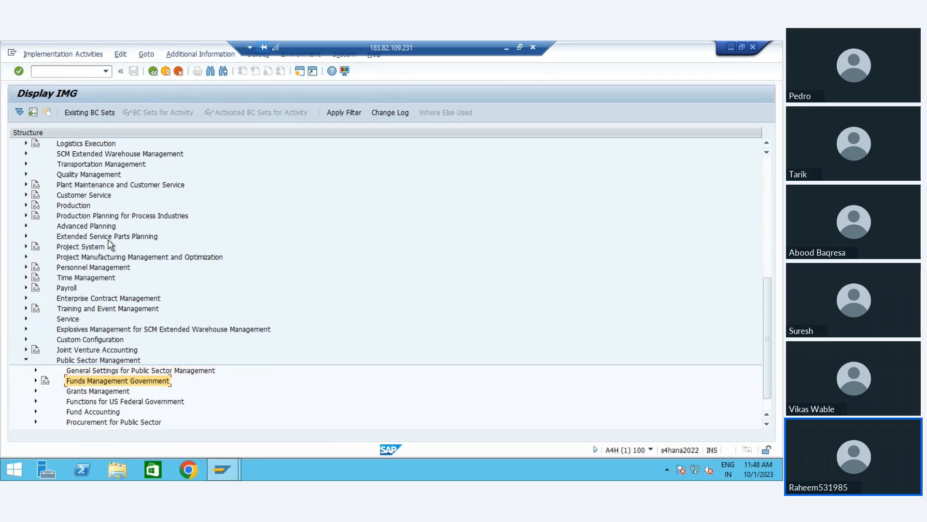
key(Right)
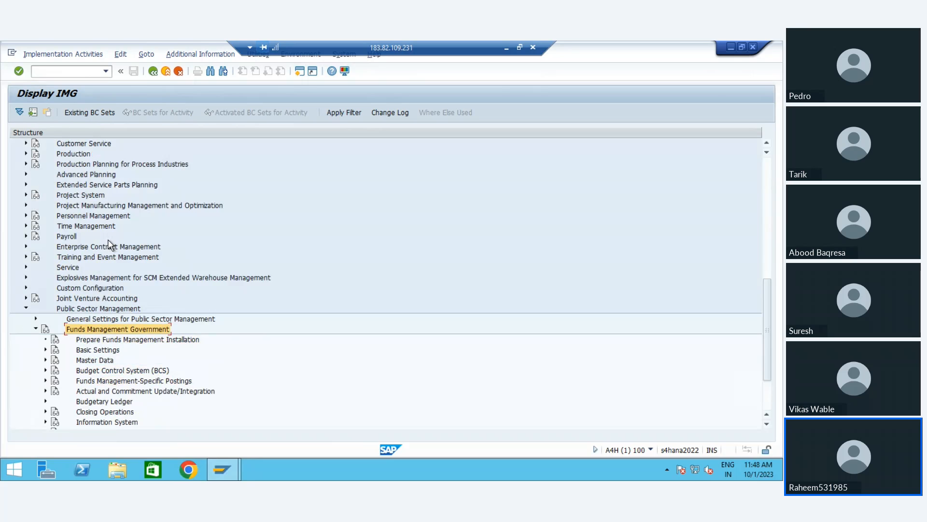
key(Down)
key(Down)
key(Down)
key(Down)
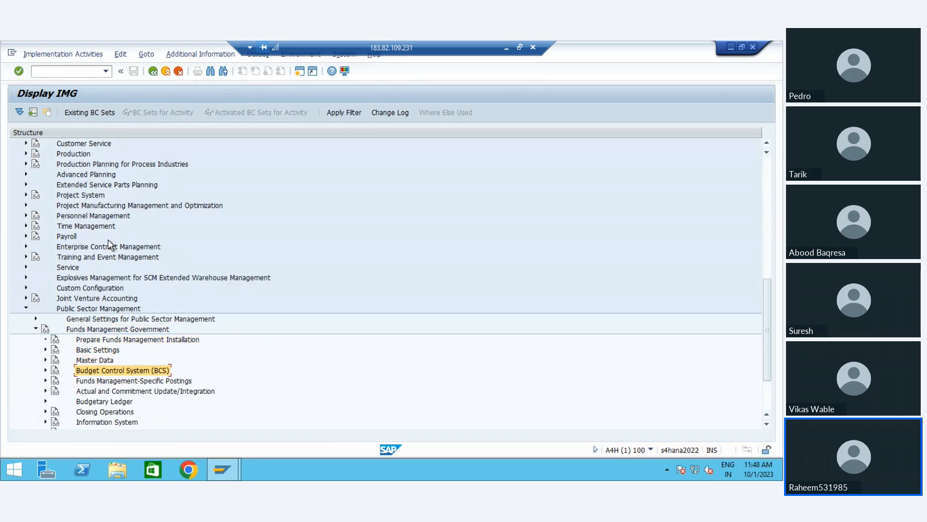
key(Down)
key(Down)
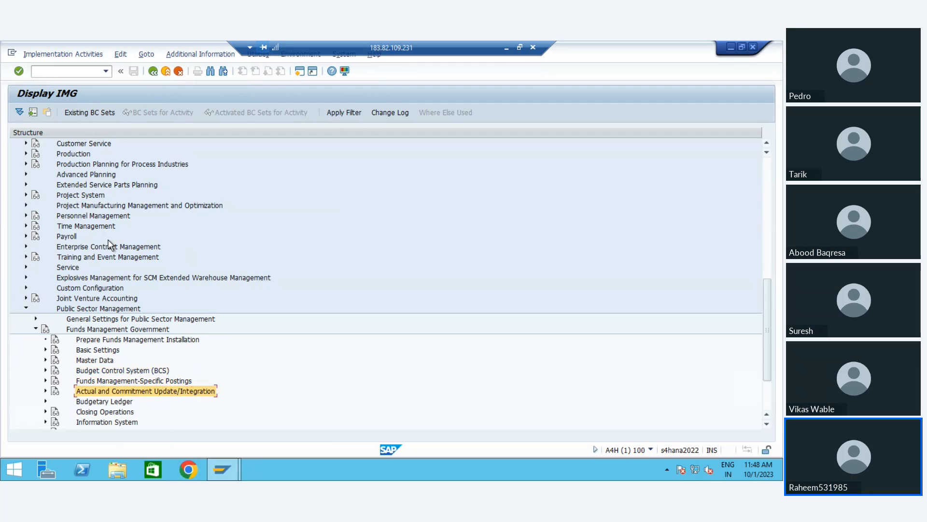
key(Right)
Expand Integration, review Define Settings for Payment Transfer for FM area FM01, and return to the IMG structure.
key(Down)
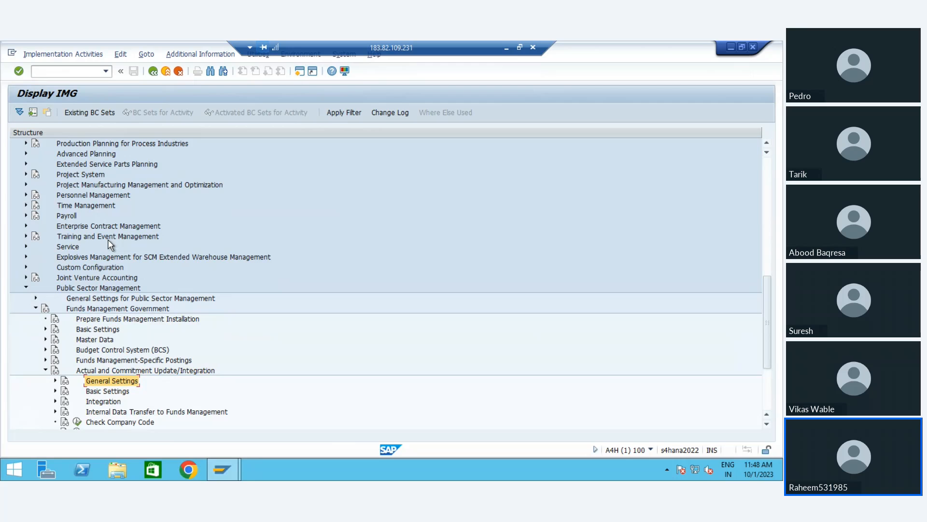
key(Down)
key(Down)
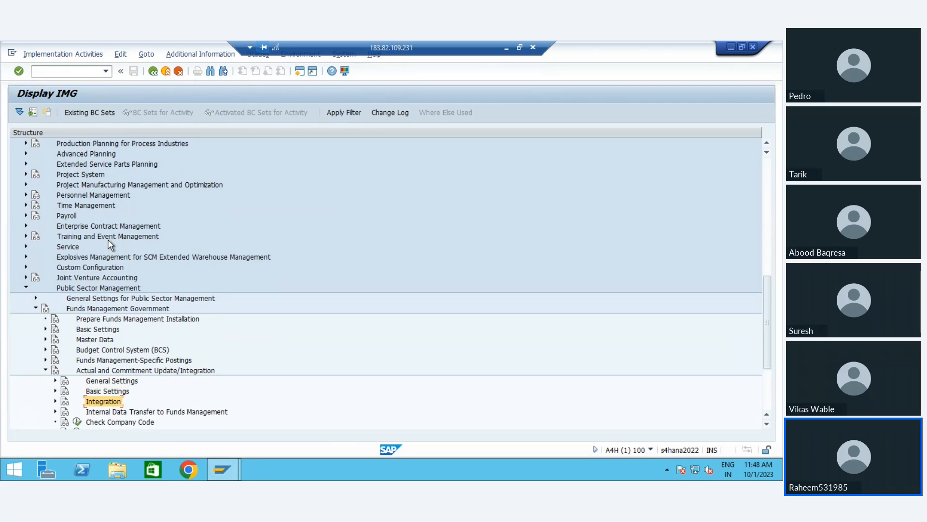
key(Right)
key(Down)
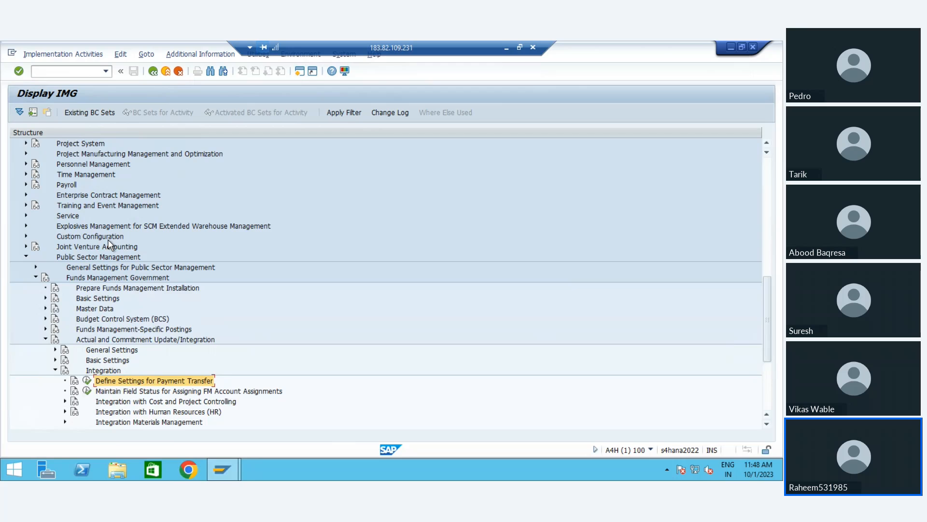
click(88, 381)
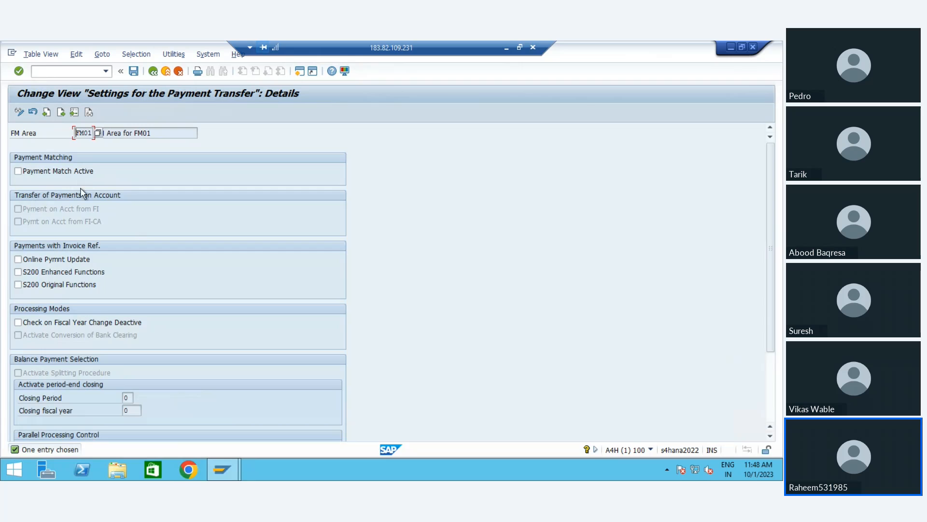
click(155, 71)
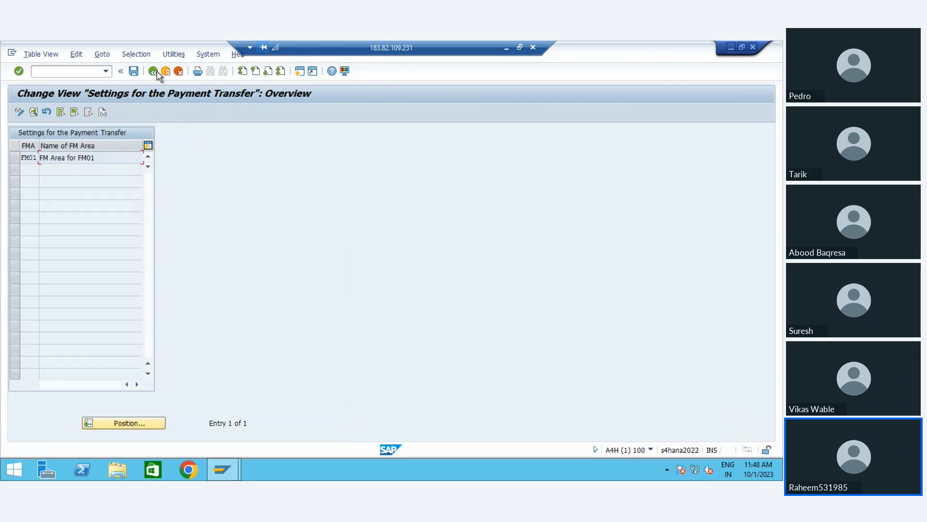
click(154, 71)
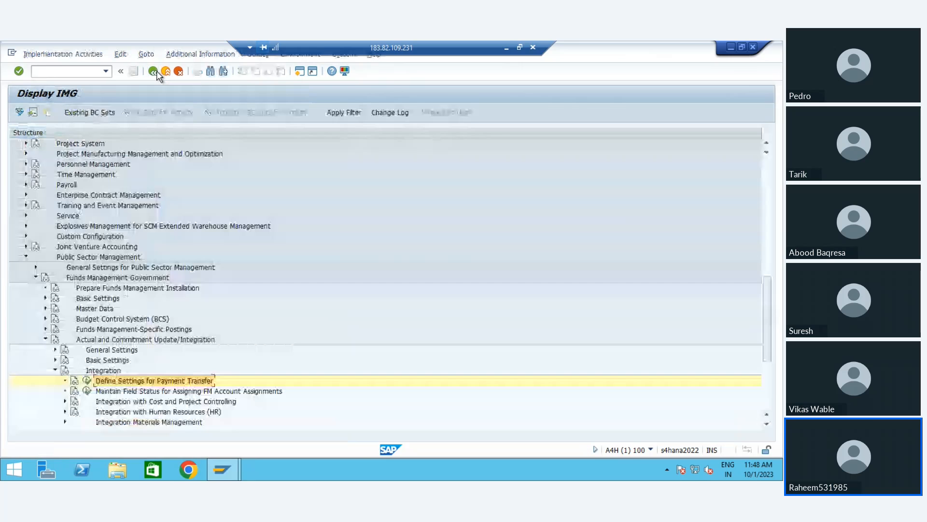
Expand General Settings under Actual and Commitment Update/Integration.
click(146, 403)
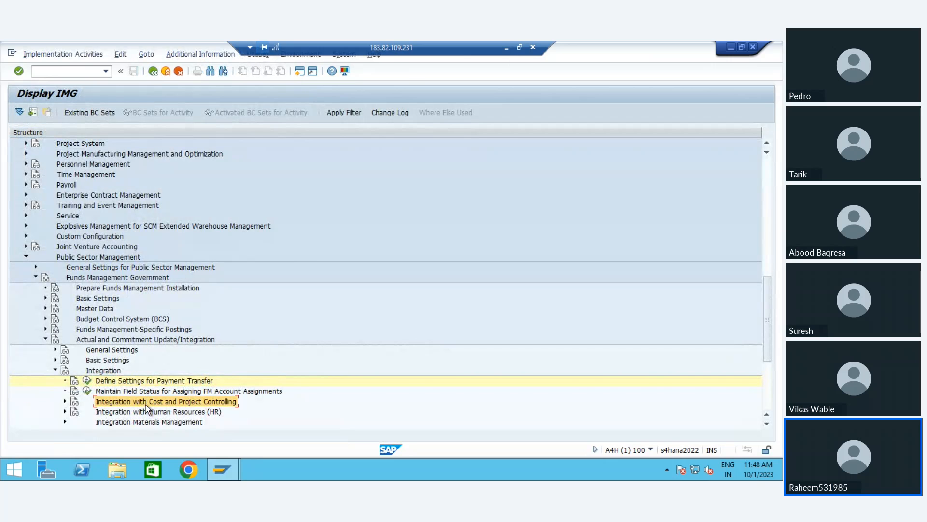
key(Down)
key(Up)
key(Up)
key(Up)
key(Up)
key(Up)
key(Up)
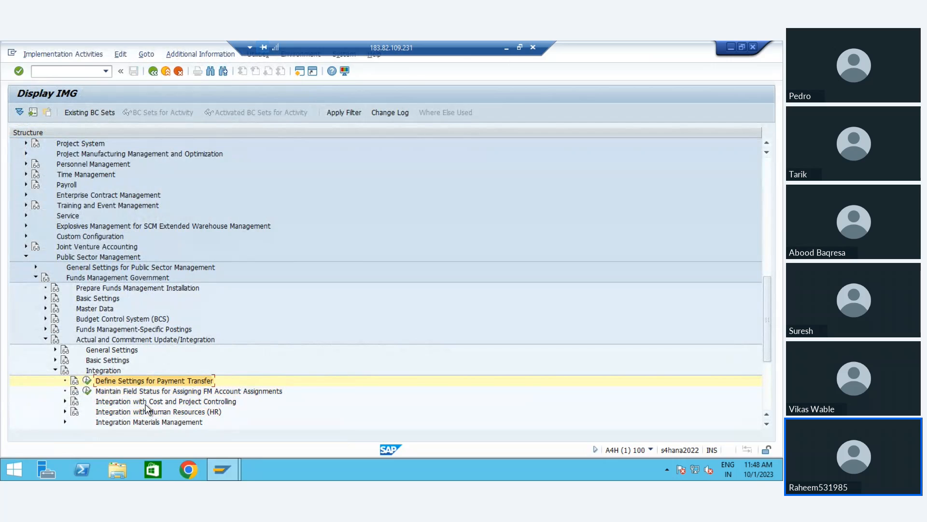
key(Right)
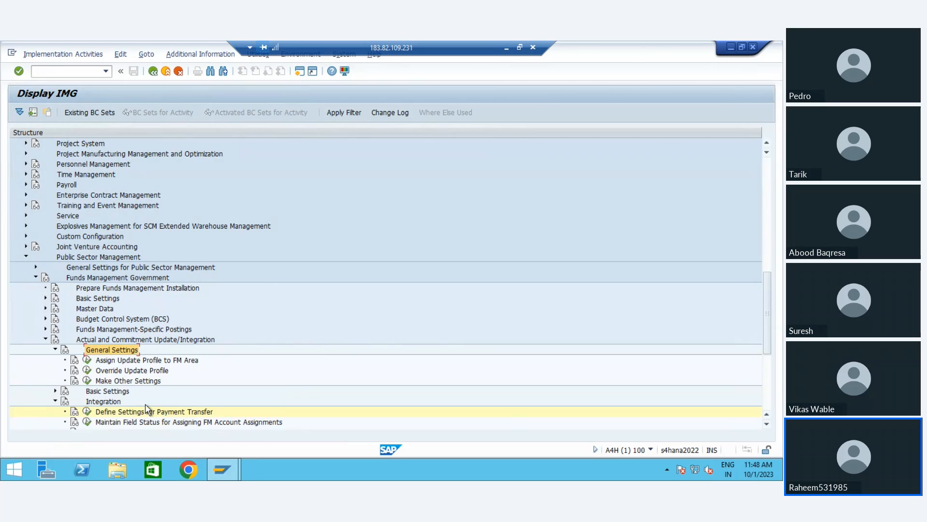
Expand Basic Settings under Actual and Commitment Update/Integration and examine the FM Line Items number range activities.
key(Down)
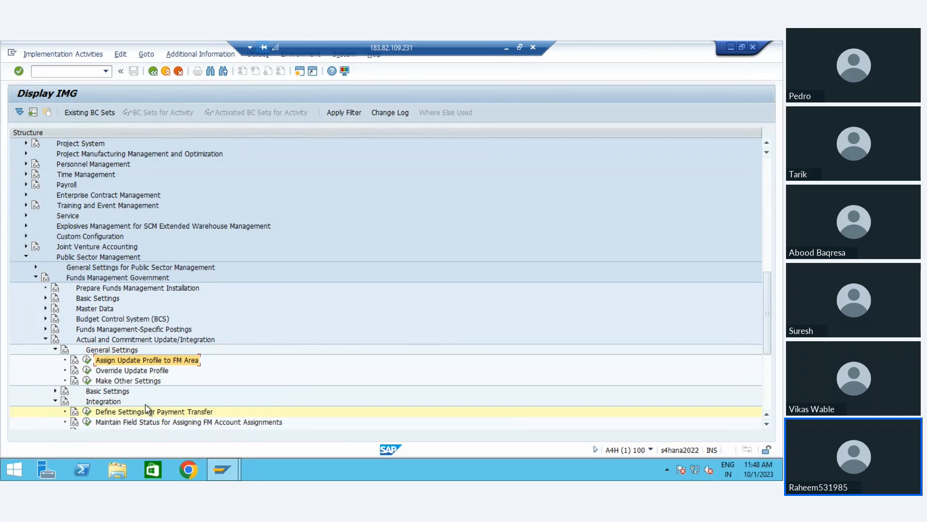
key(Down)
key(Down)
key(Down)
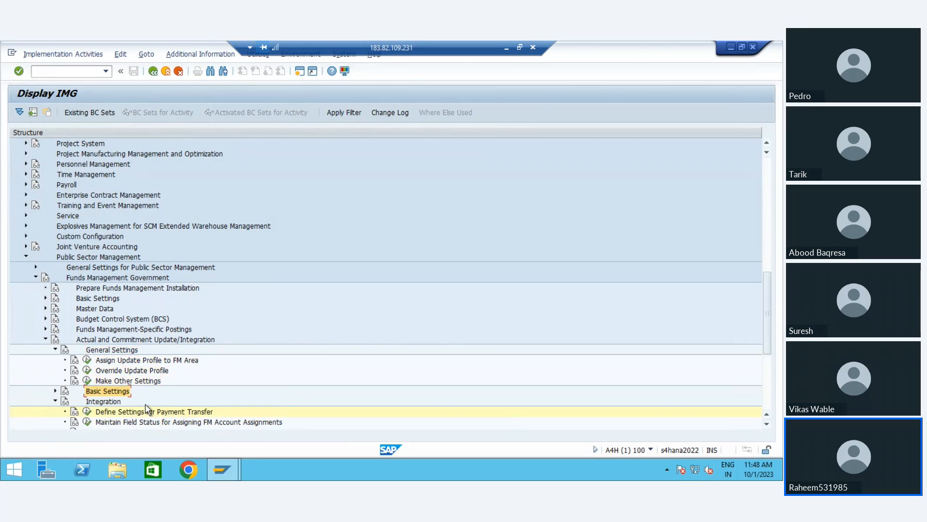
key(Right)
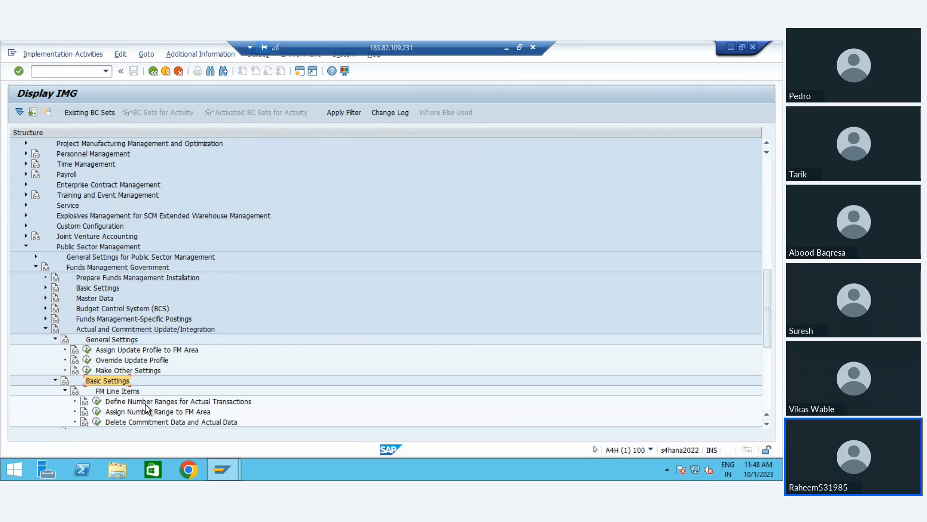
key(Down)
key(Down)
key(Down)
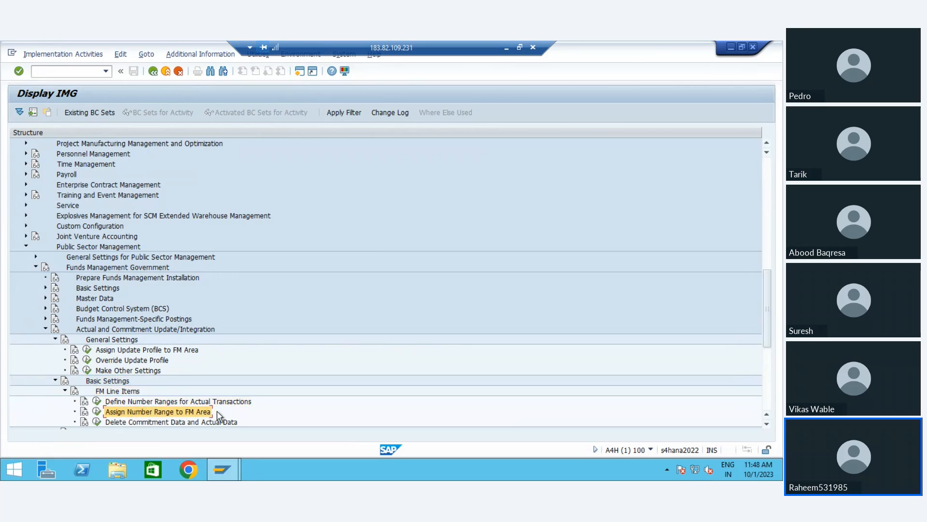
Collapse Basic Settings under Actual and Commitment Update/Integration and select the General Settings node.
key(Left)
key(Left)
key(Left)
key(Left)
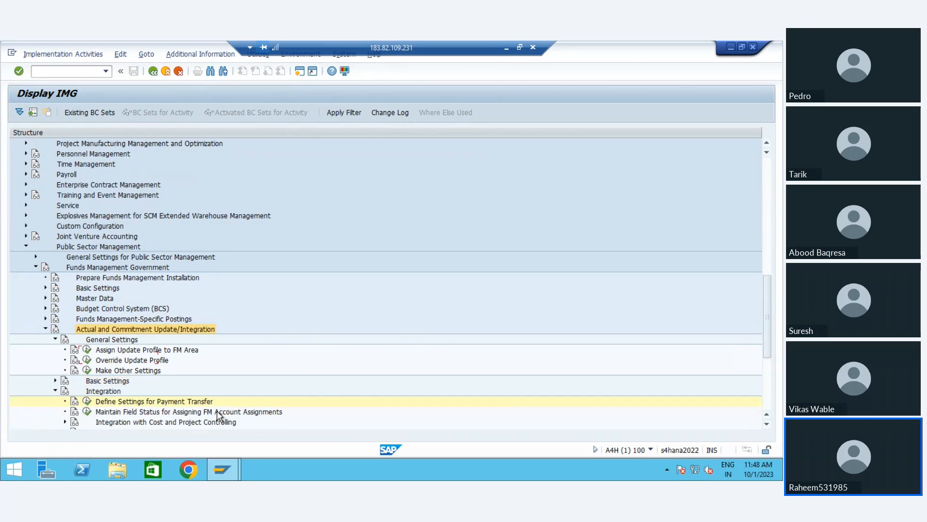
key(Down)
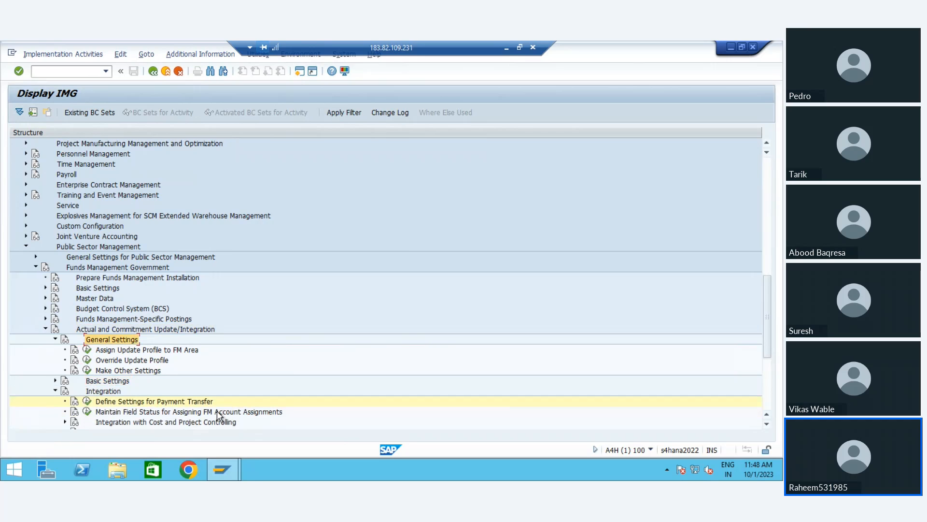
Collapse the General Settings and Integration nodes under Actual and Commitment Update/Integration.
key(Left)
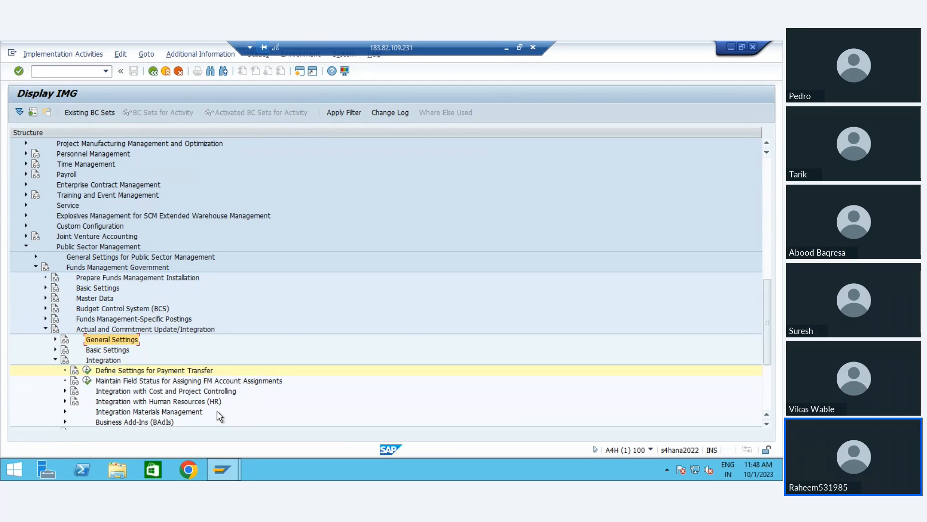
key(Down)
key(Down)
key(Left)
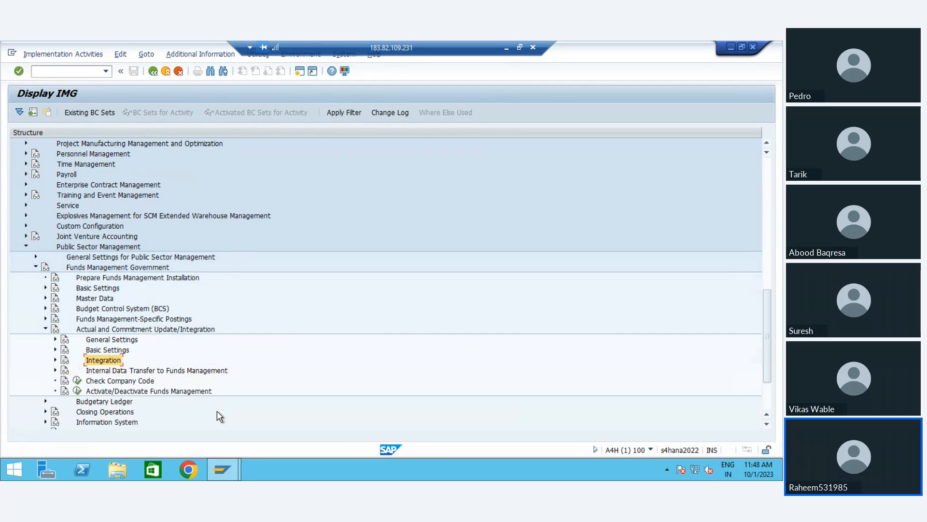
Open Activate/Deactivate Funds Management in display mode, review the company code entries, and return to the IMG structure.
key(Down)
key(Down)
key(Down)
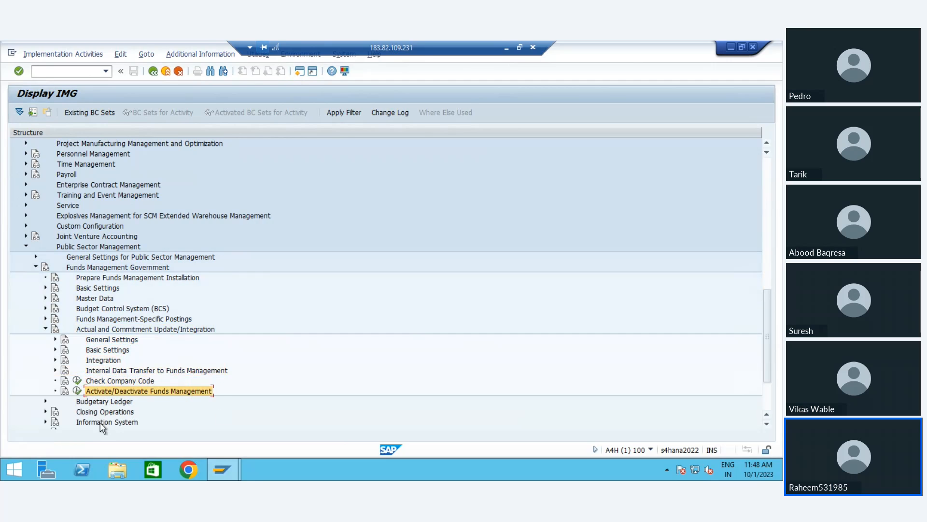
click(77, 391)
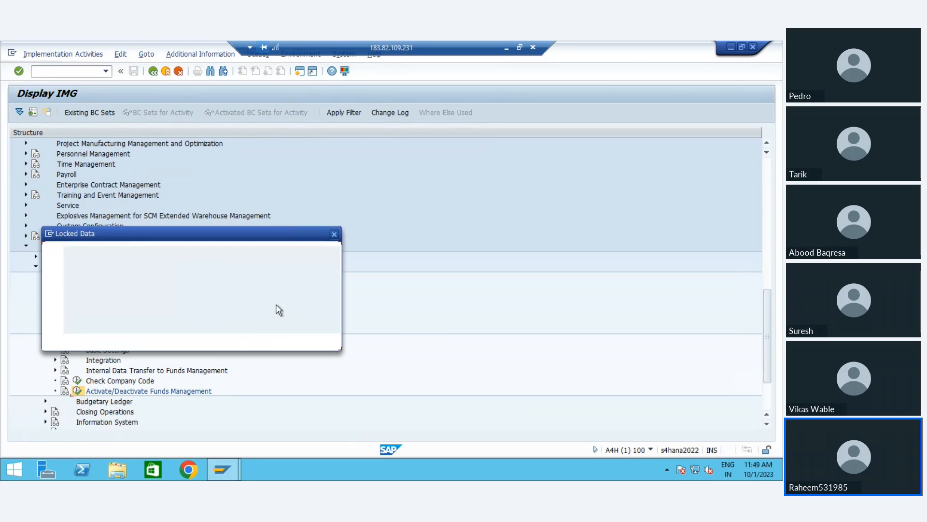
click(98, 341)
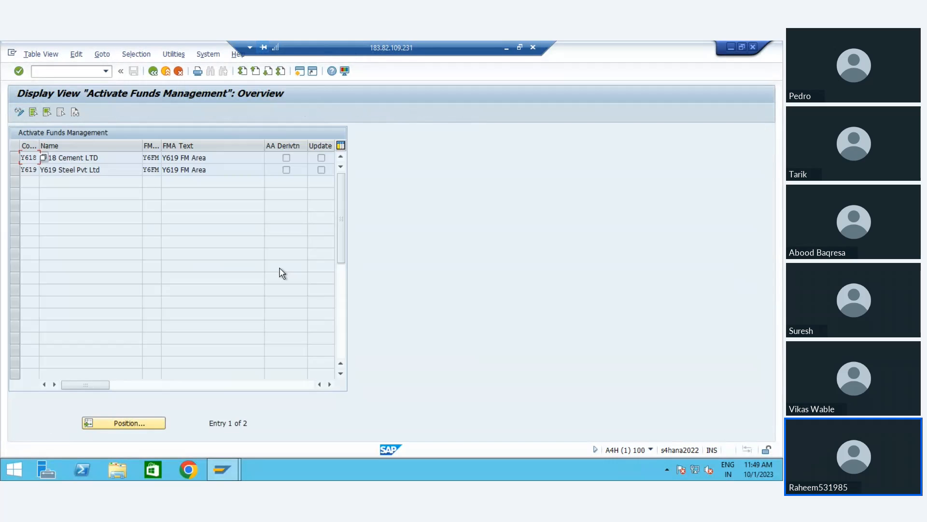
click(124, 169)
click(152, 73)
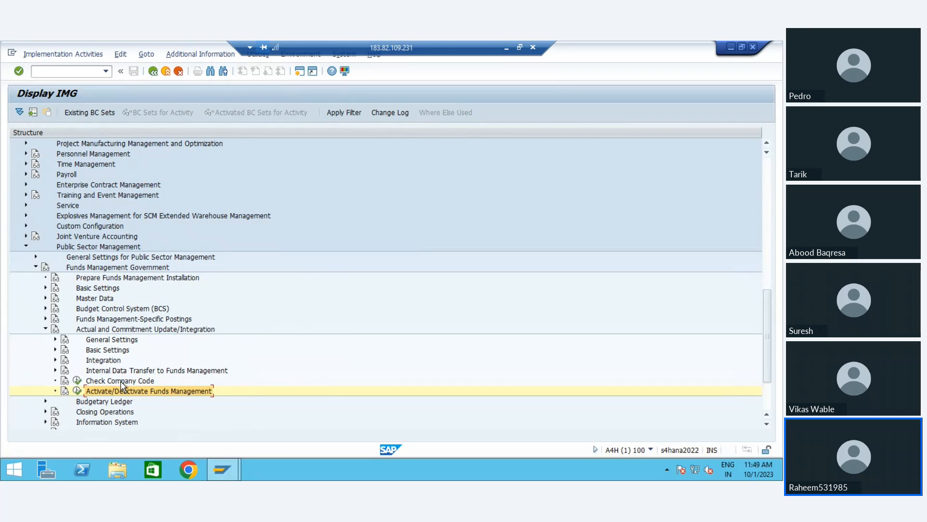
Reopen Activate/Deactivate Funds Management, switch the view between display and change mode, and return to the IMG structure.
click(78, 391)
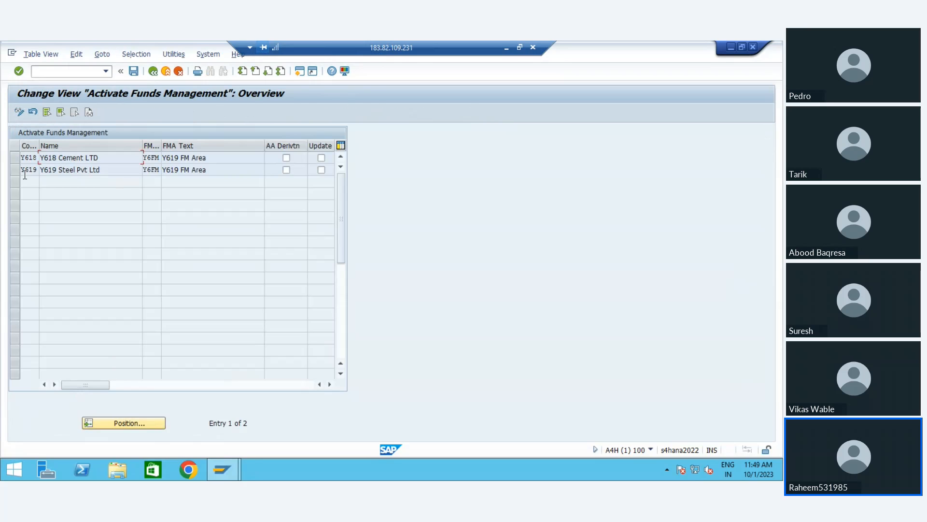
click(196, 169)
click(21, 113)
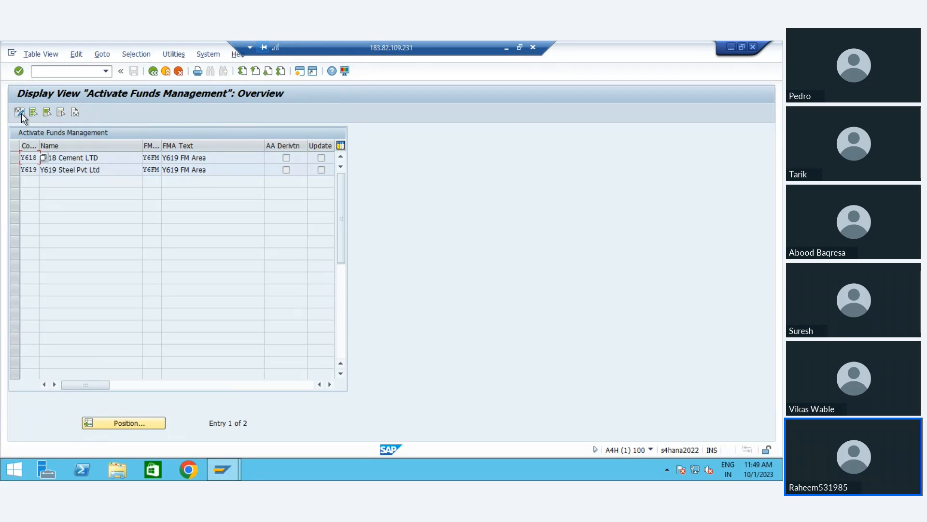
click(21, 113)
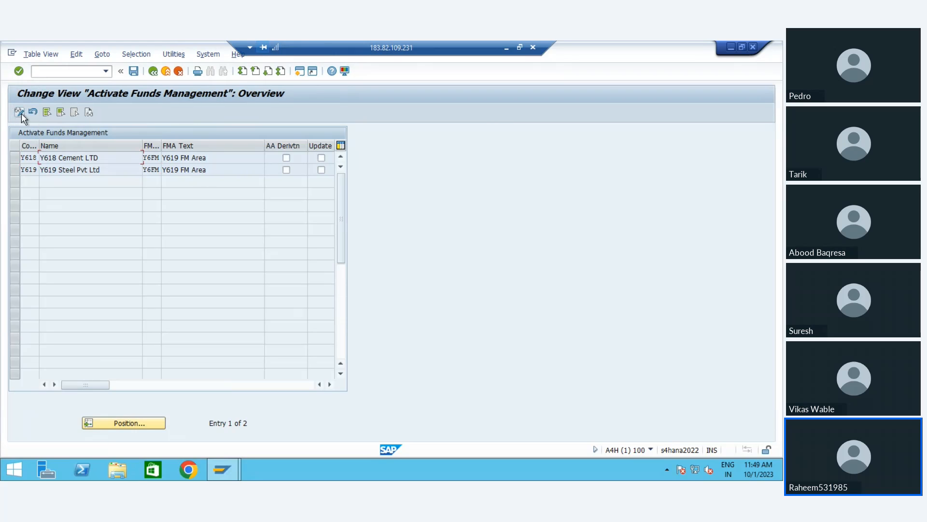
click(153, 73)
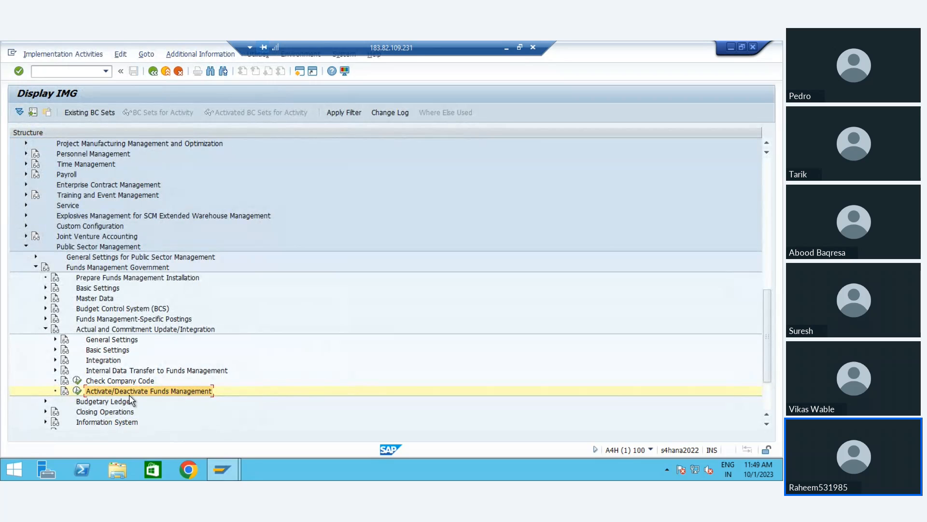
Look up company code ZNFM in the Activate Funds Management entries and return to the IMG structure.
click(77, 391)
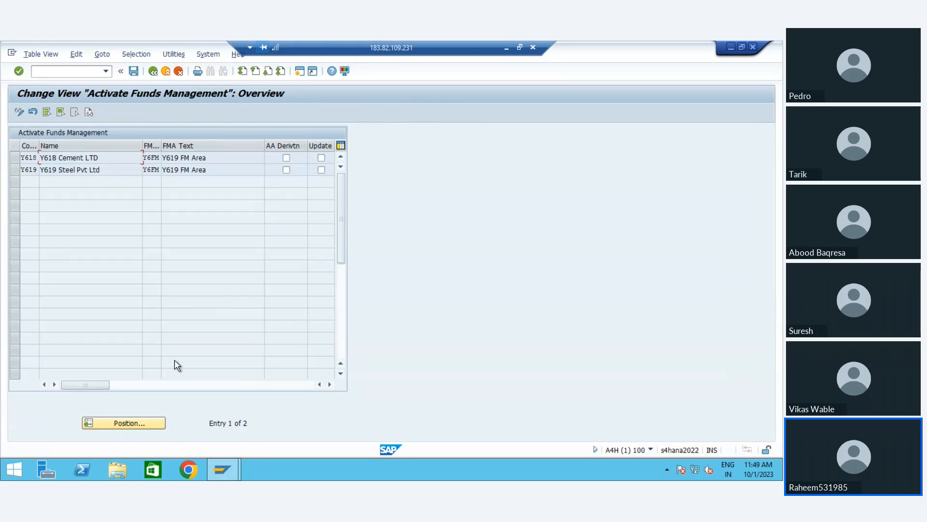
click(106, 425)
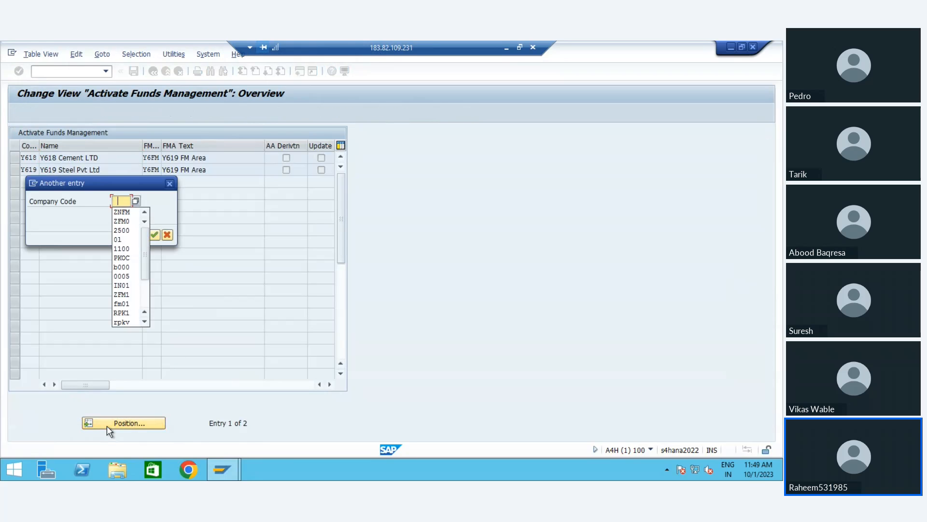
key(Down)
key(Down)
key(Up)
key(Return)
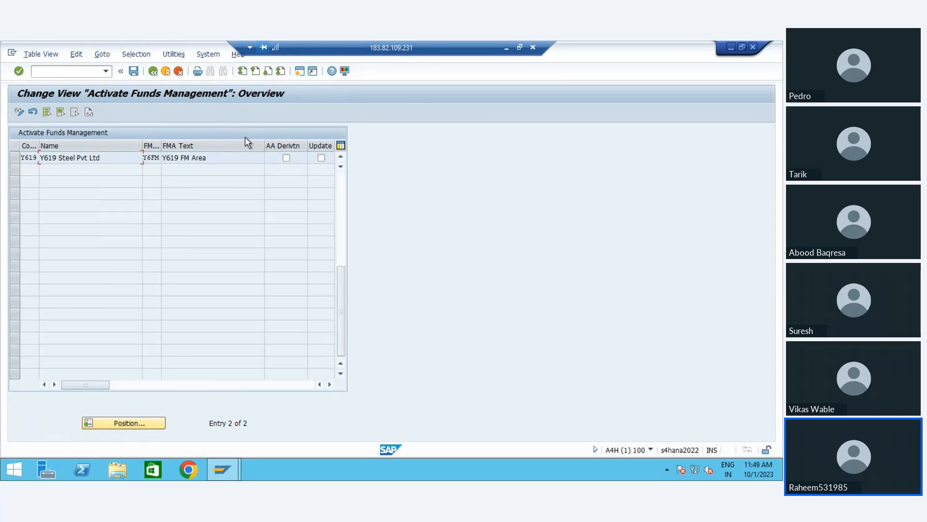
click(152, 72)
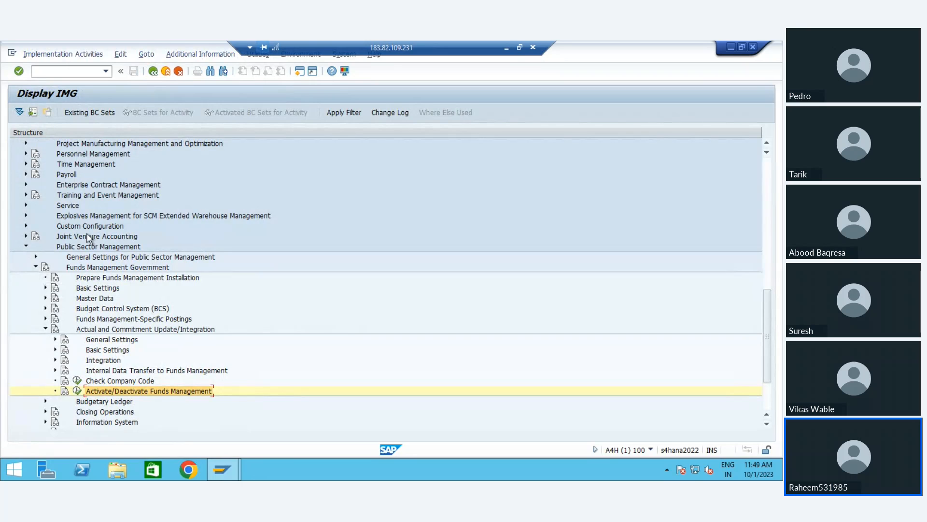
Run the Check Company Code consistency check for Funds Management on company code ZNFM.
click(77, 381)
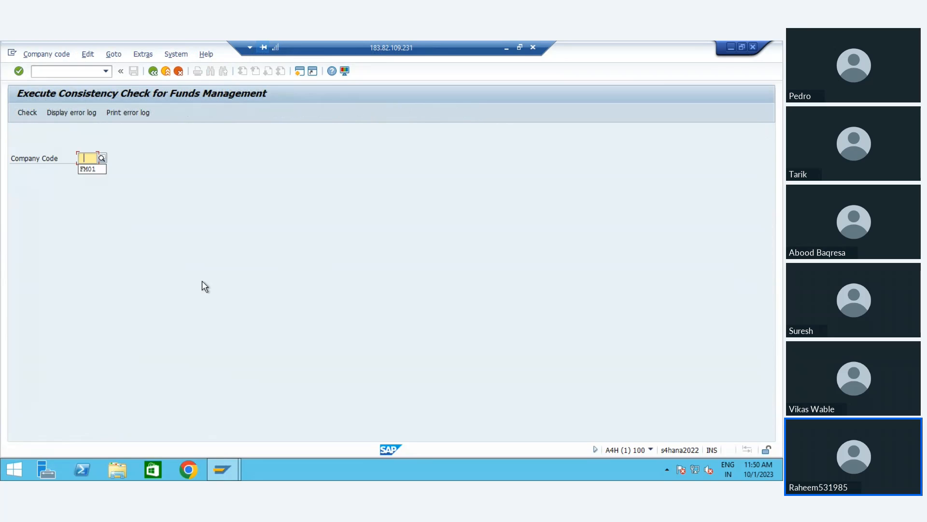
key(BackSpace)
text(zf)
key(Down)
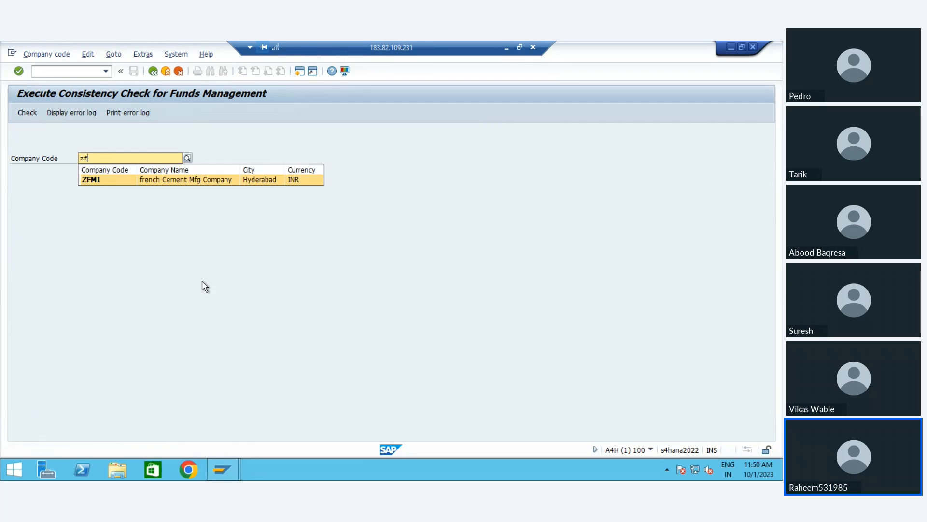
key(BackSpace)
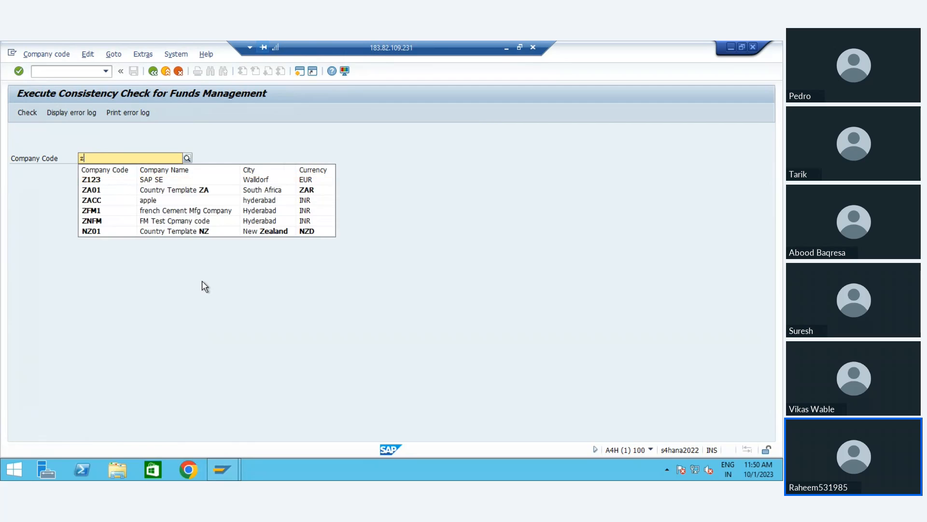
text(nfm)
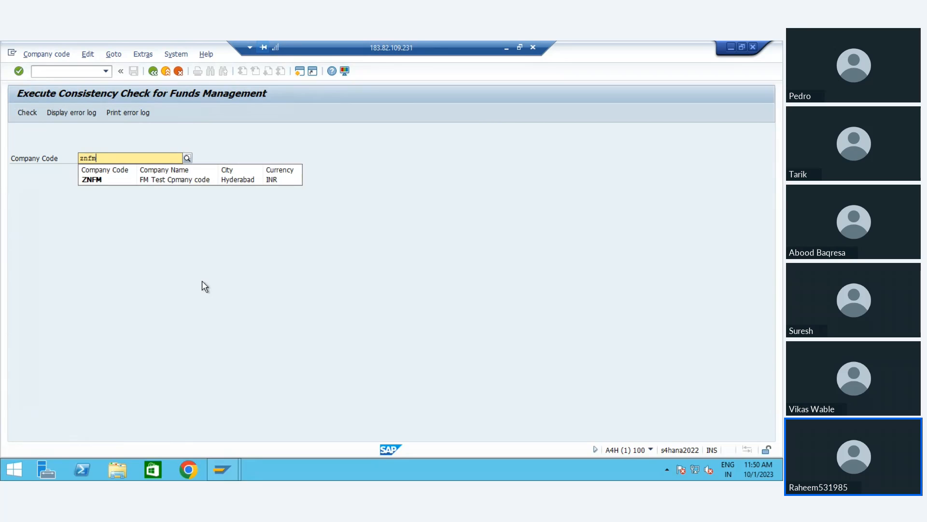
key(Down)
key(Return)
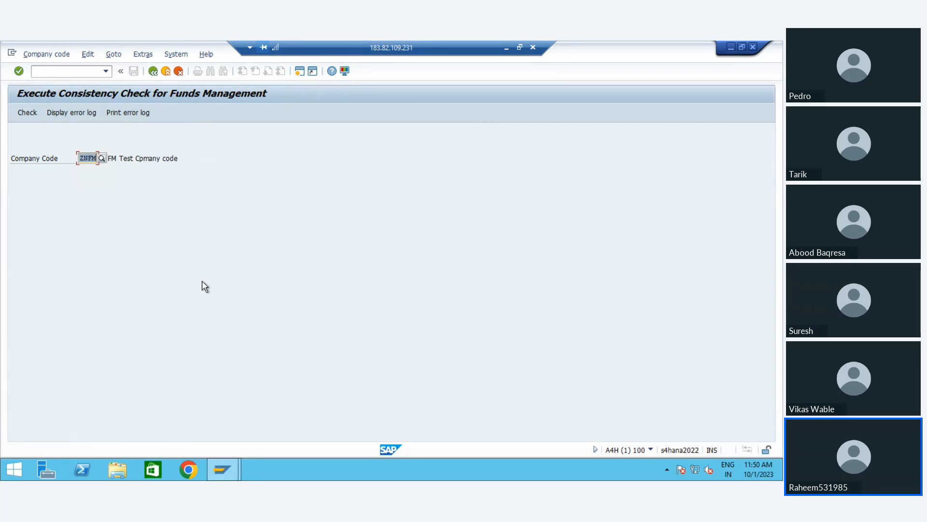
click(29, 113)
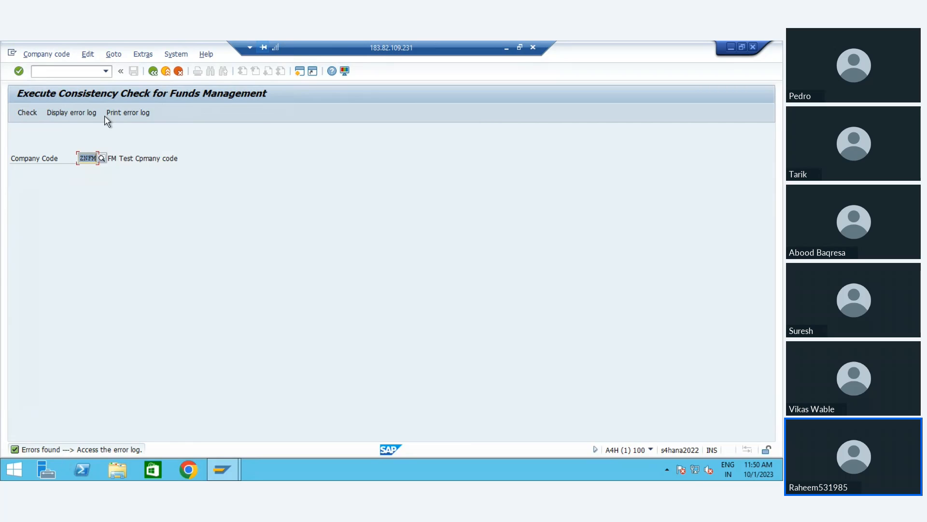
Review the consistency check's error log for company code ZNFM and return to the IMG structure.
click(75, 114)
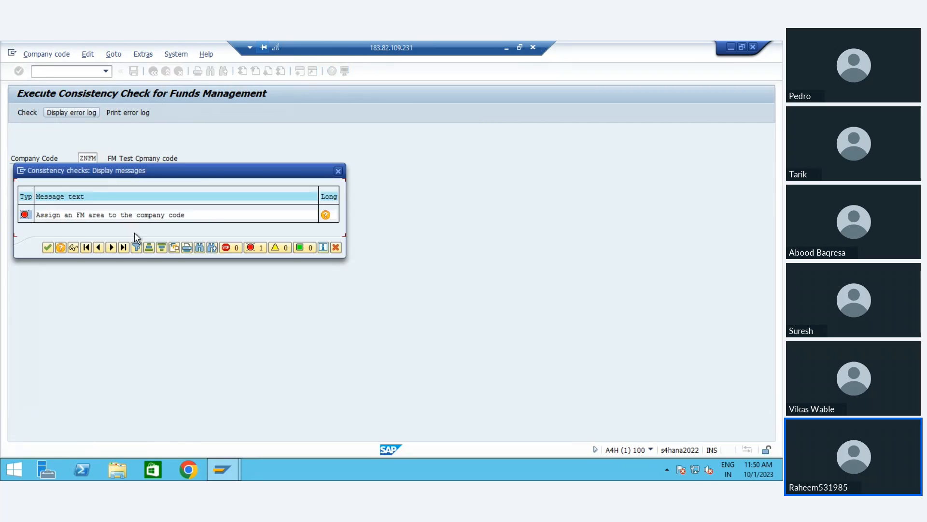
click(53, 244)
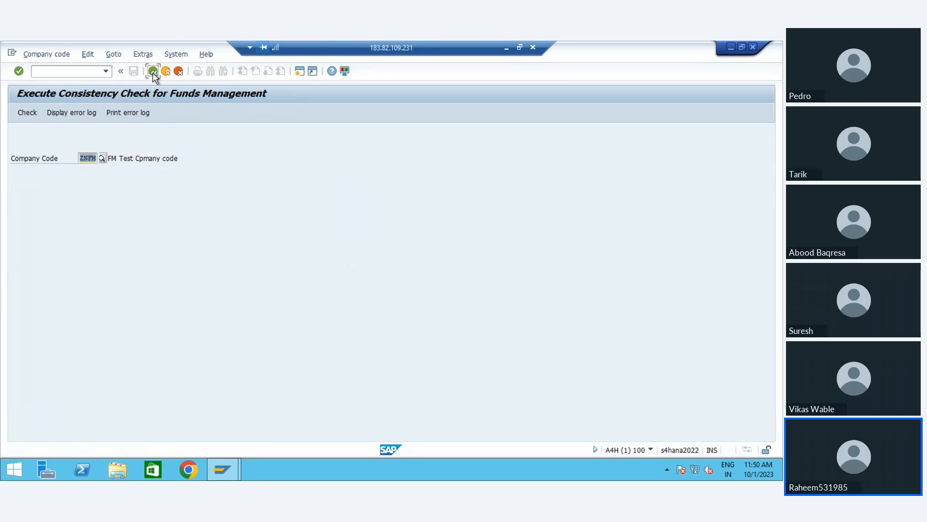
click(152, 71)
Expand Enterprise Structure and its Assignment node in the SAP Customizing Implementation Guide.
click(76, 168)
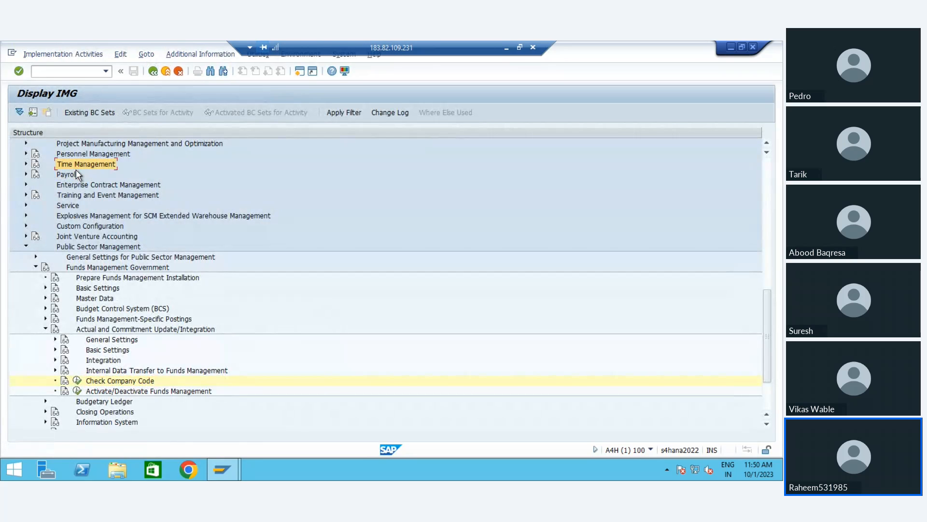
scroll(76, 170, up, 13)
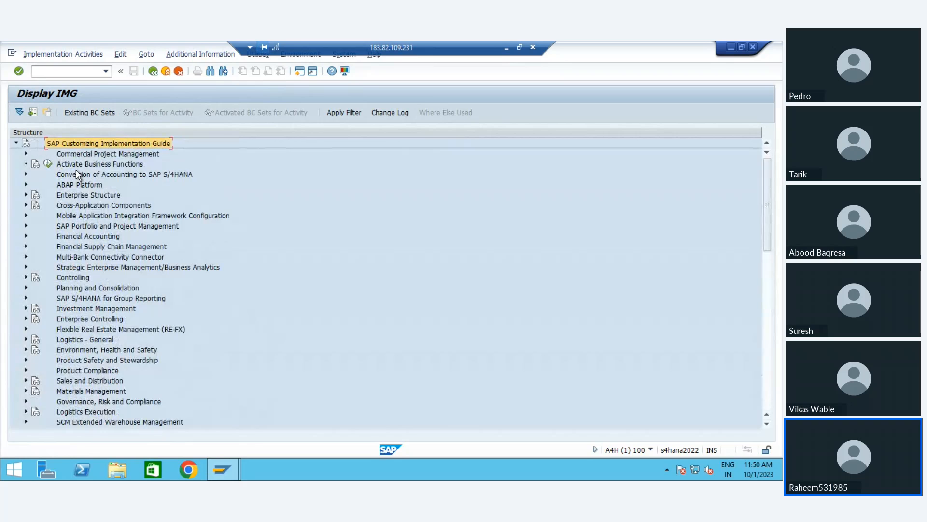
click(76, 173)
key(Up)
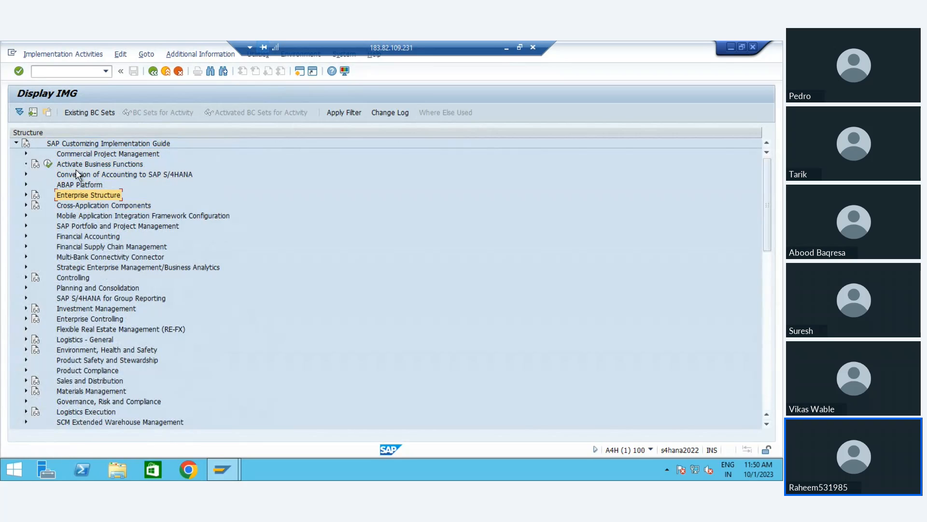
key(Right)
key(Down)
key(Down)
key(Right)
Expand Financial Accounting under the Enterprise Structure Assignment node.
key(Down)
key(Down)
key(Down)
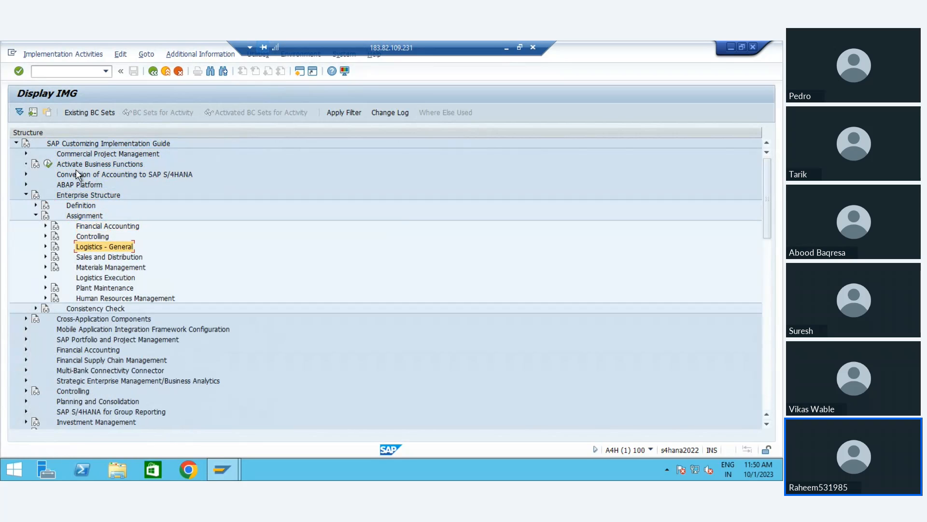
key(Up)
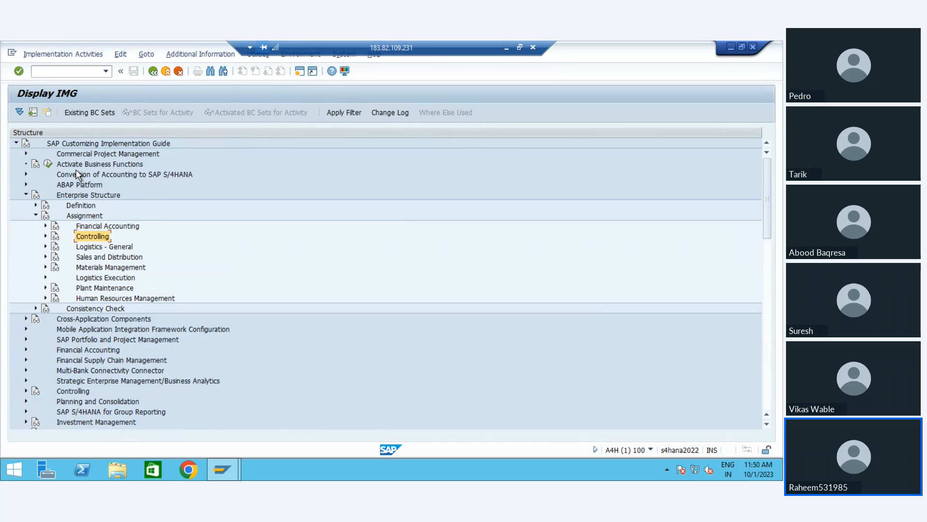
key(Up)
key(Right)
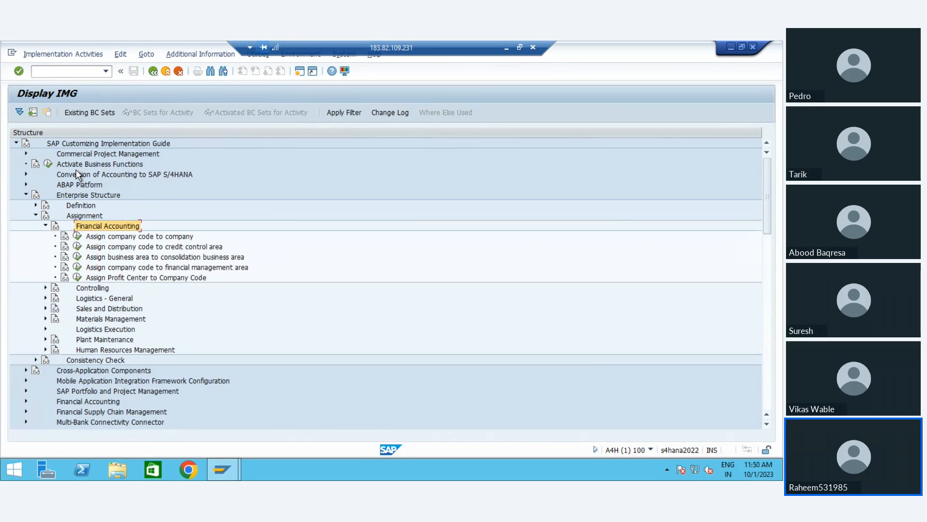
Open the activity Assign company code to financial management area.
key(Down)
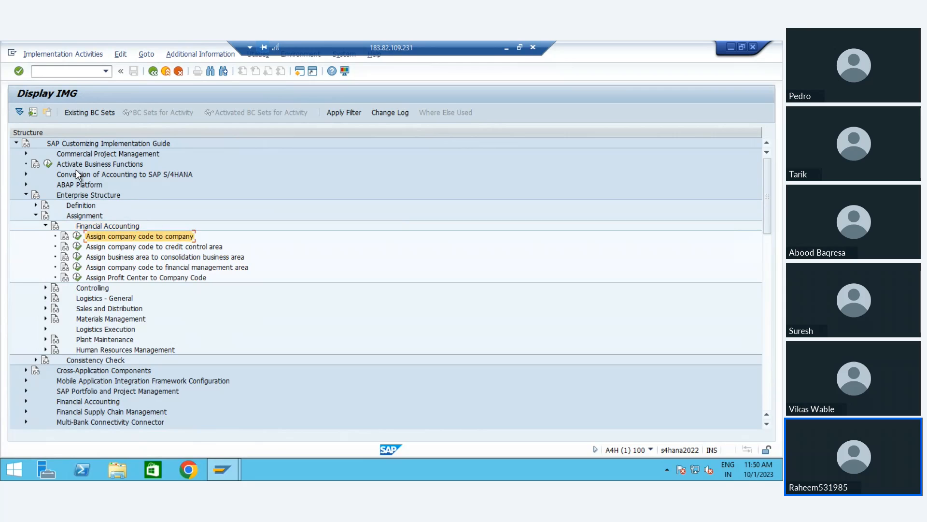
key(Down)
key(Down)
key(Down)
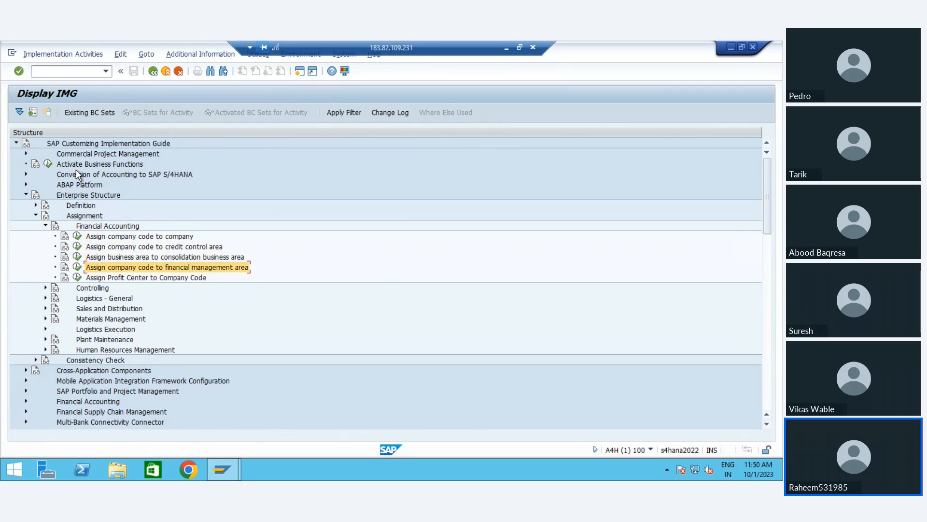
click(78, 268)
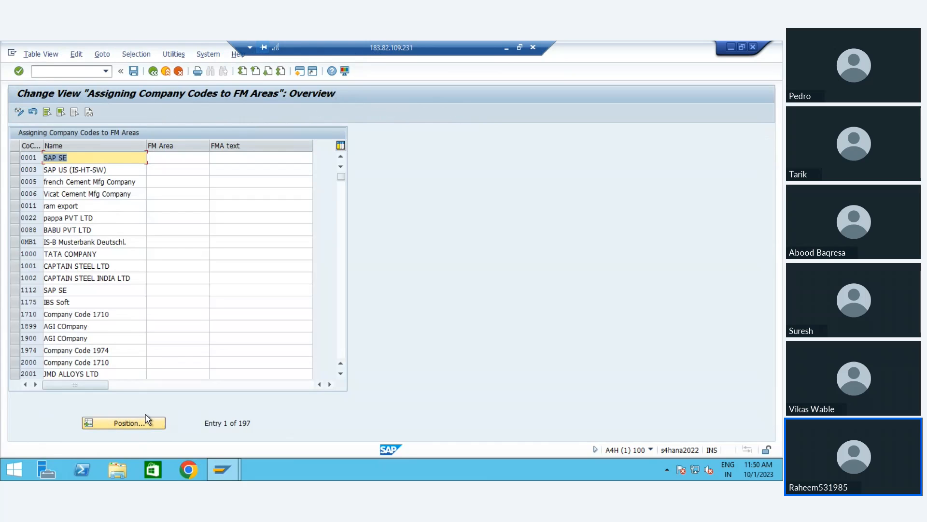
Find company code ZNFM in the assignment table and assign FM area FM01 to it.
click(141, 420)
text(ZNFM)
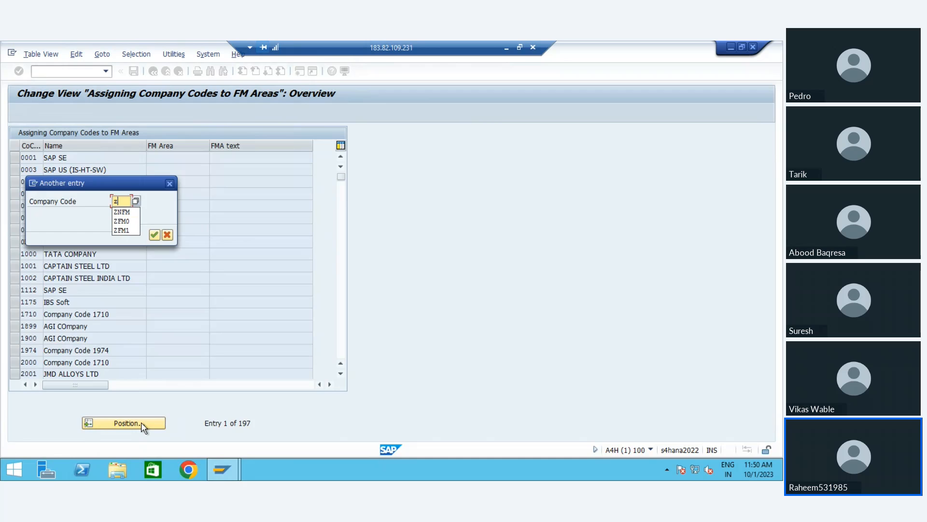
key(Return)
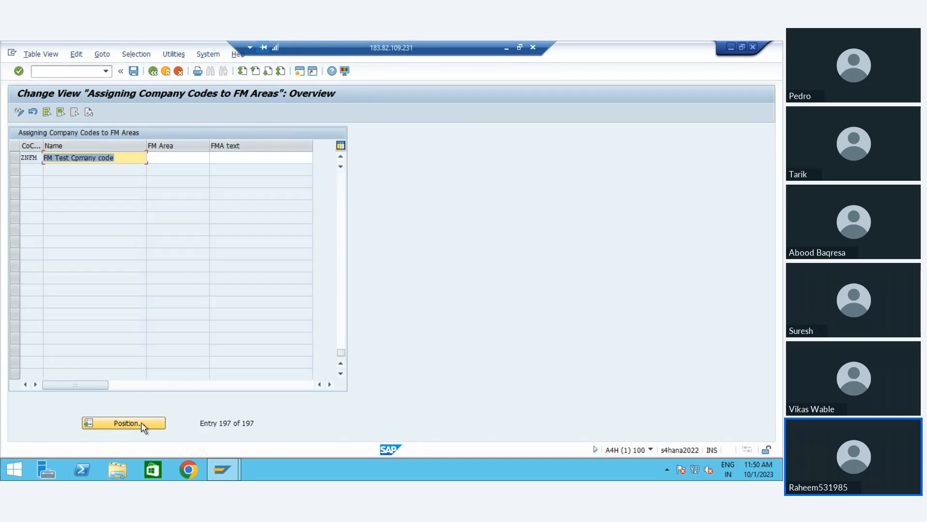
click(191, 157)
click(213, 158)
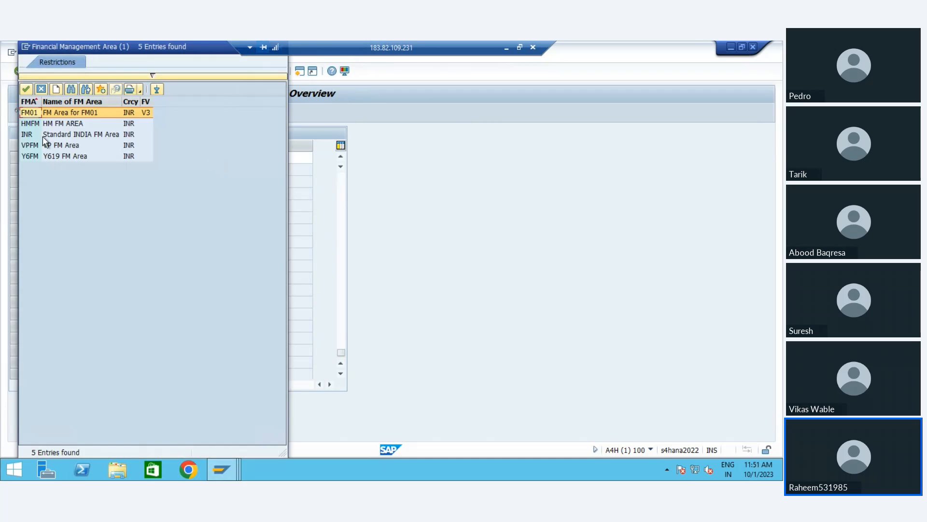
double_click(57, 111)
key(Return)
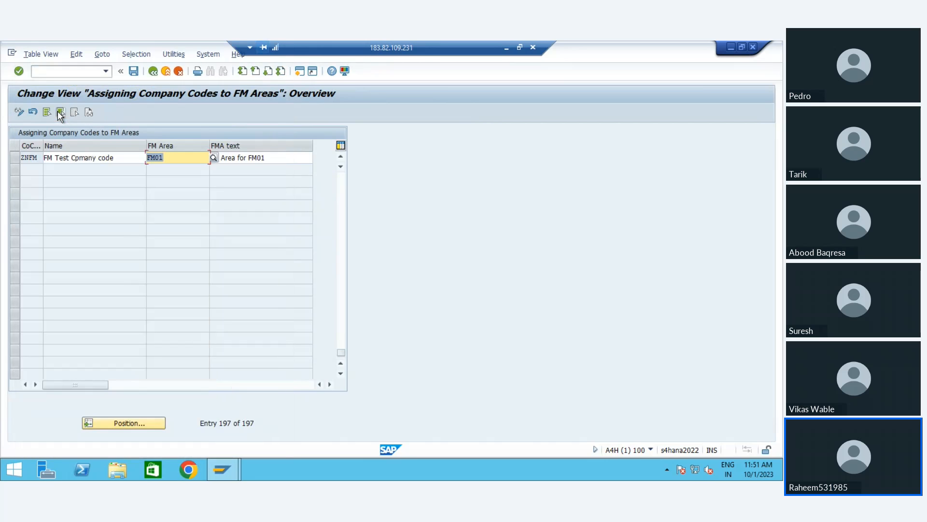
Save the company code to FM area assignment and return to the Implementation Guide structure.
key(ctrl+s)
key(Return)
click(152, 70)
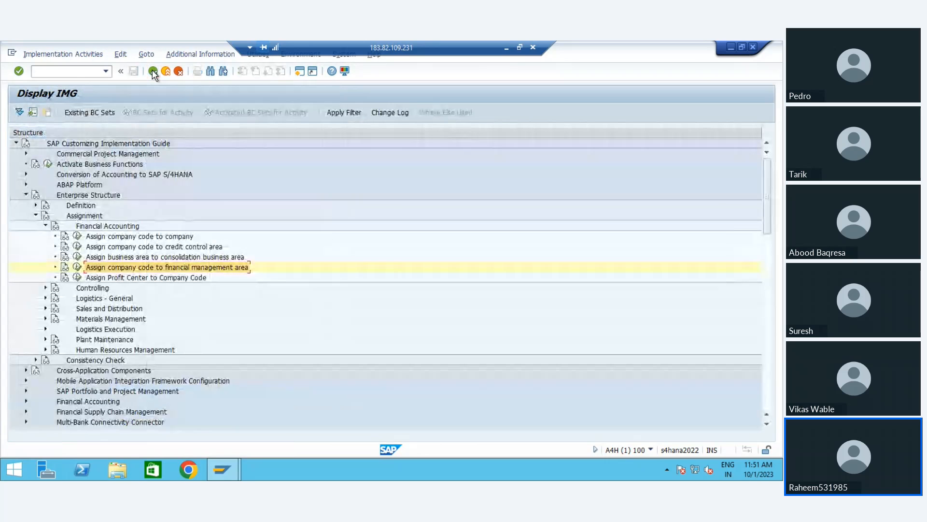
Open the activity Activate/Deactivate Funds Management under Actual and Commitment Update/Integration of Funds Management Government.
key(Down)
key(Down)
key(Down)
key(Down)
key(Down)
key(Down)
key(Down)
key(Down)
key(Down)
key(Down)
key(Down)
key(Down)
key(Down)
key(Down)
key(Down)
key(Down)
key(Down)
key(Down)
key(Down)
key(Down)
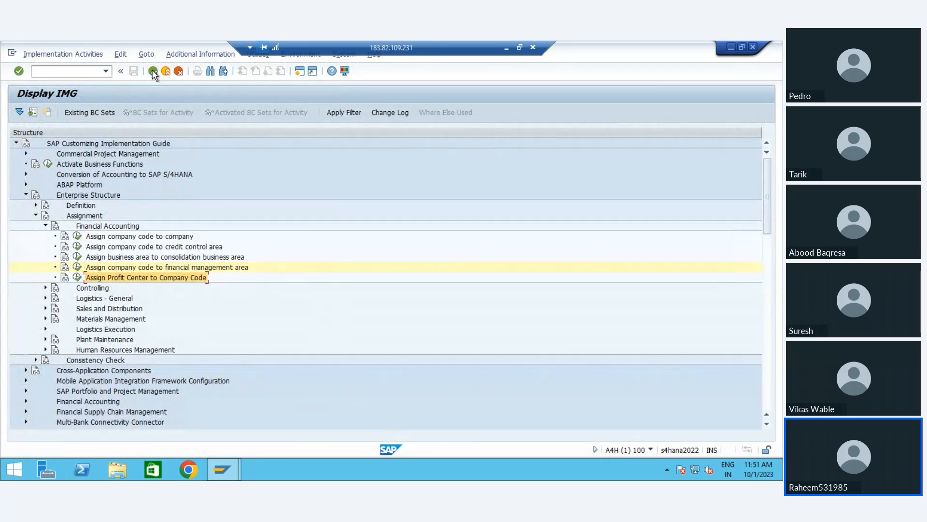
key(Down)
key(Down)
key(Down)
key(Down)
key(Down)
key(Down)
key(Down)
key(Down)
key(Down)
key(Down)
key(Down)
key(Down)
key(Down)
key(Down)
key(Down)
key(Down)
key(Down)
key(Down)
key(Down)
key(Down)
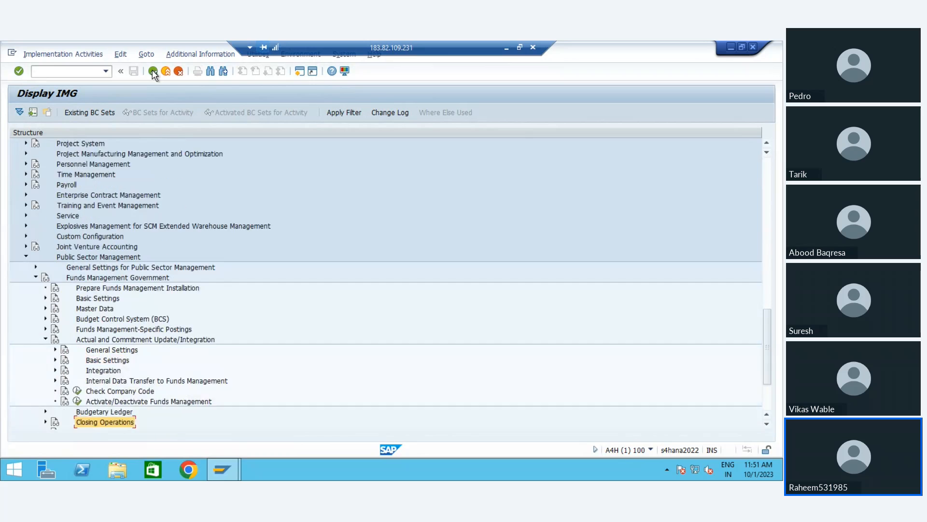
key(Up)
key(Up)
key(Up)
key(Up)
key(Up)
key(Up)
key(Up)
key(Up)
key(Up)
key(Up)
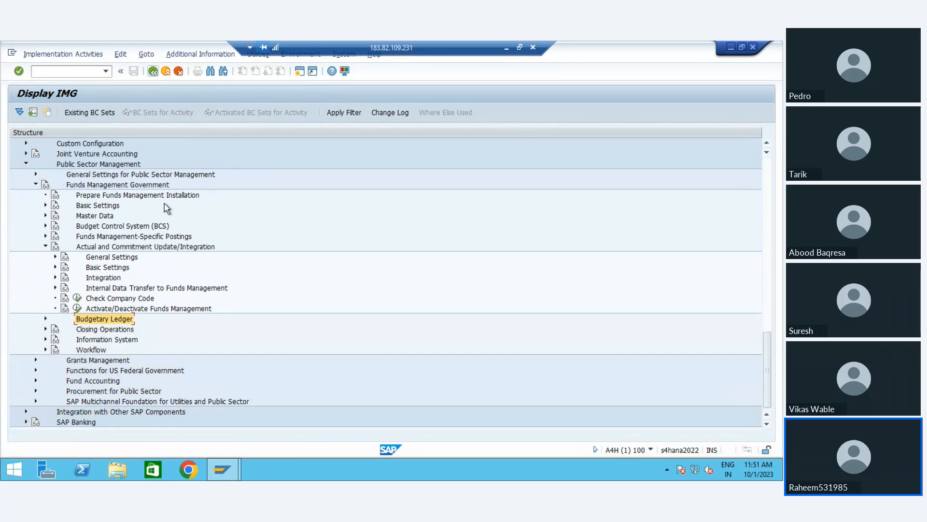
click(77, 308)
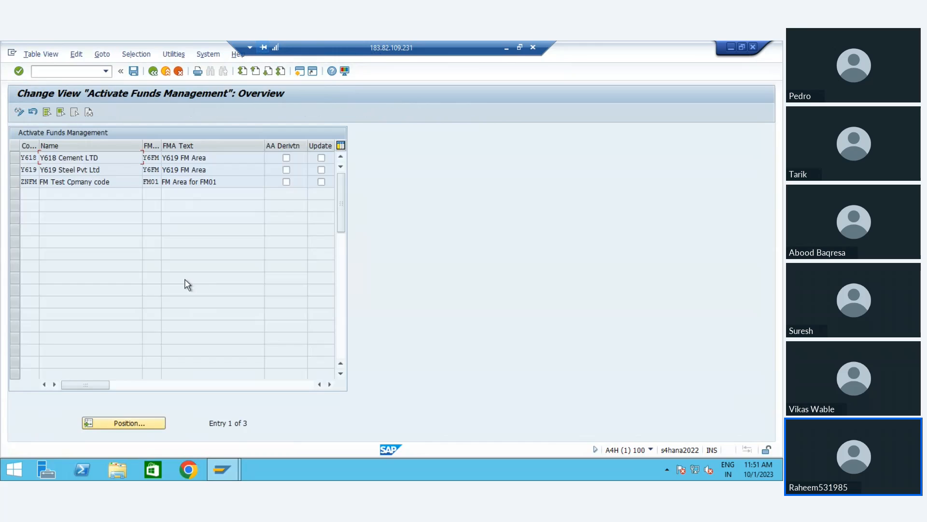
Enable account assignment derivation and update for company code ZNFM, save the Funds Management activation, and return to the Implementation Guide.
click(15, 182)
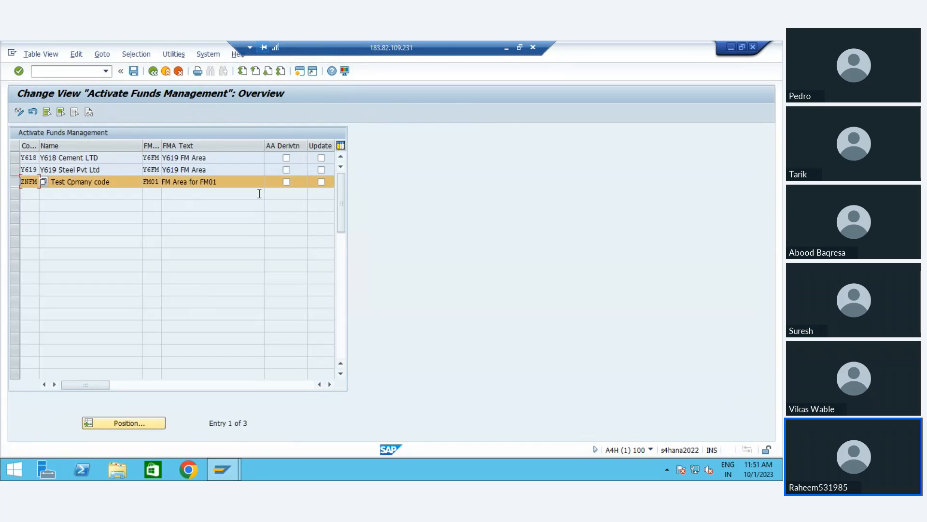
click(320, 182)
key(Return)
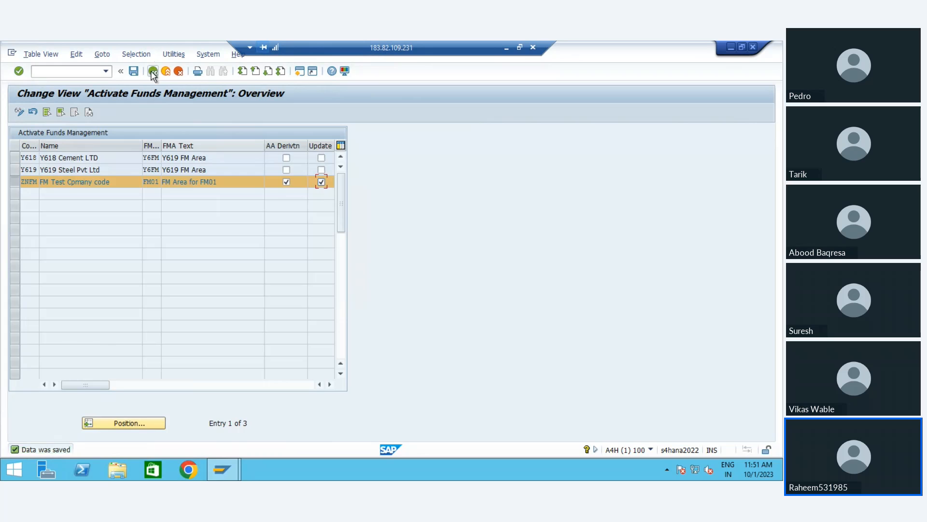
click(152, 72)
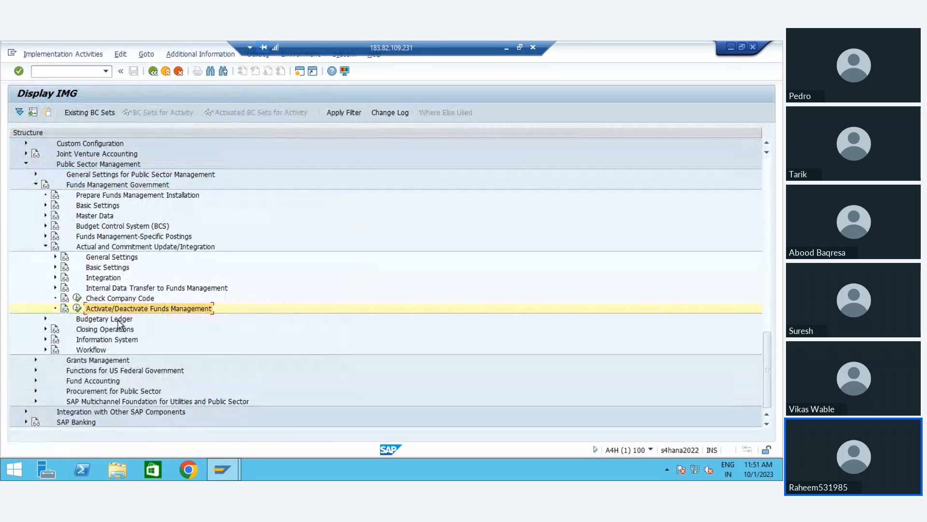
Run the Check Company Code consistency check for company code ZNFM and display its error log.
click(116, 319)
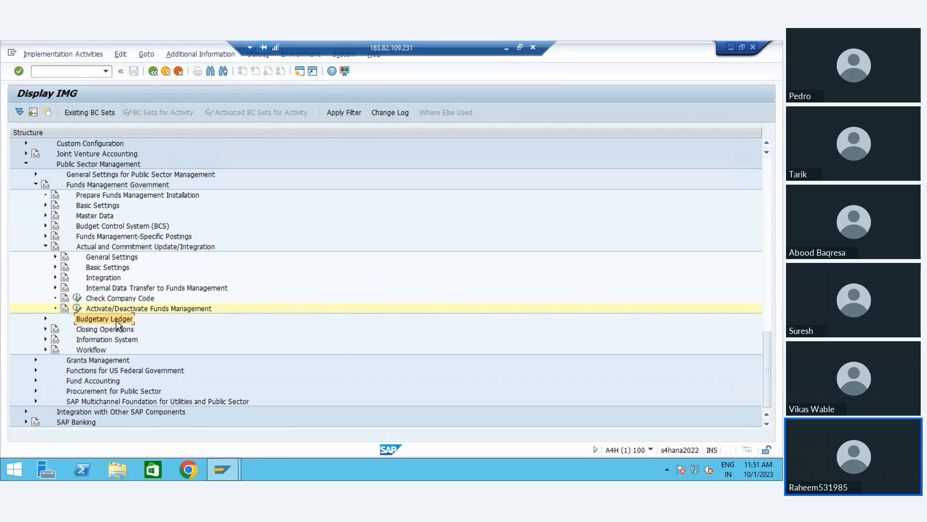
click(78, 300)
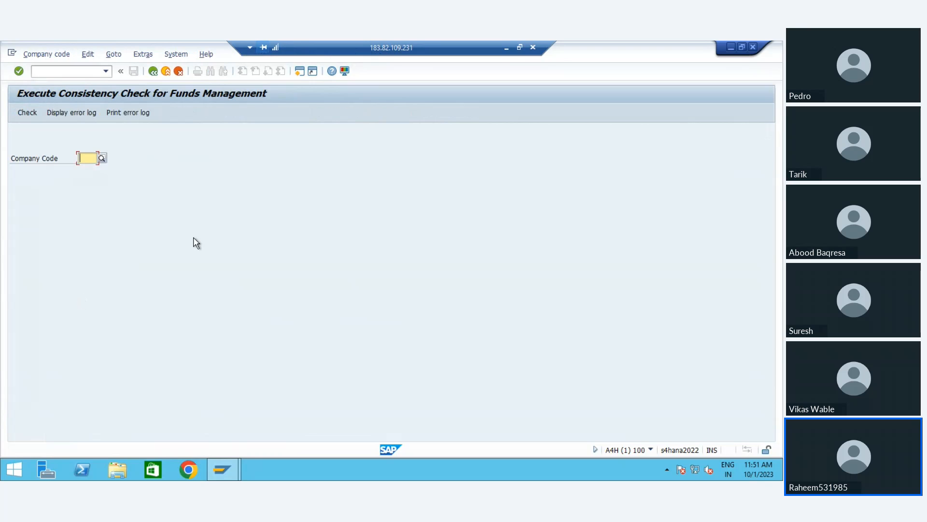
key(Return)
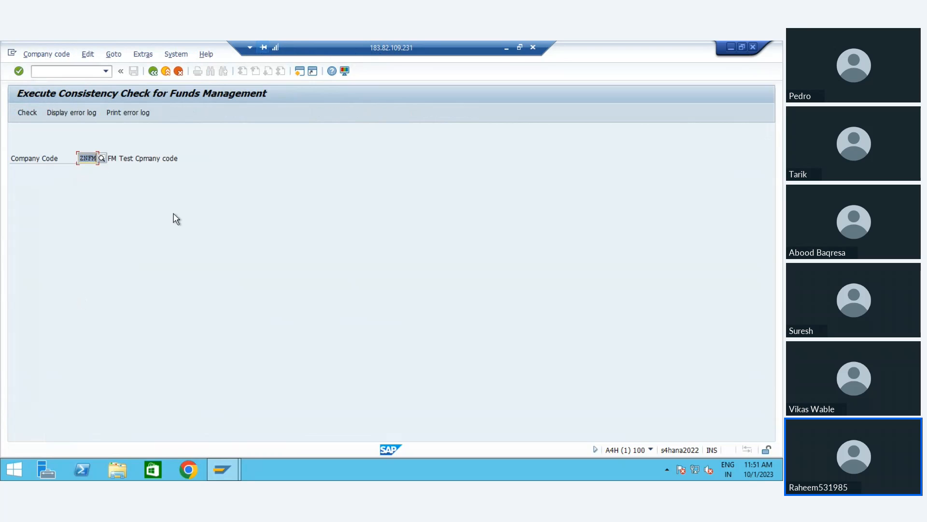
click(26, 113)
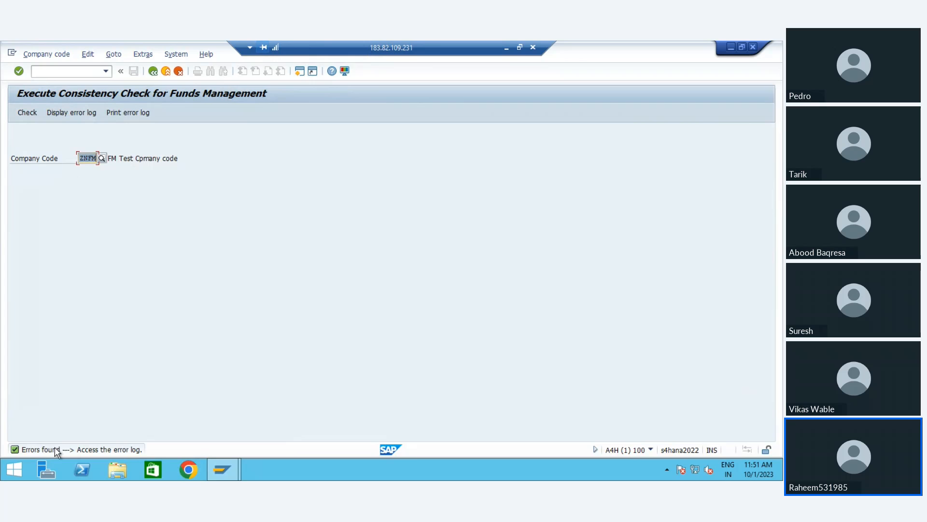
click(76, 114)
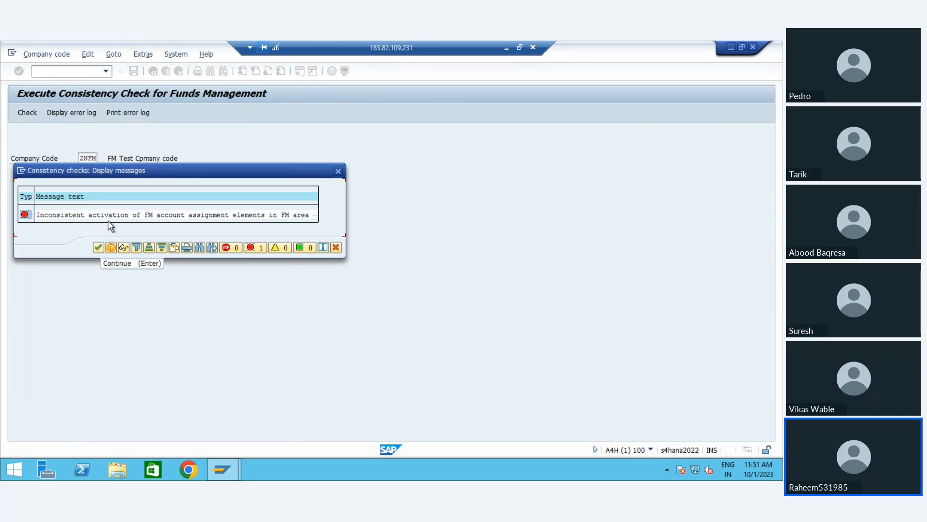
click(111, 247)
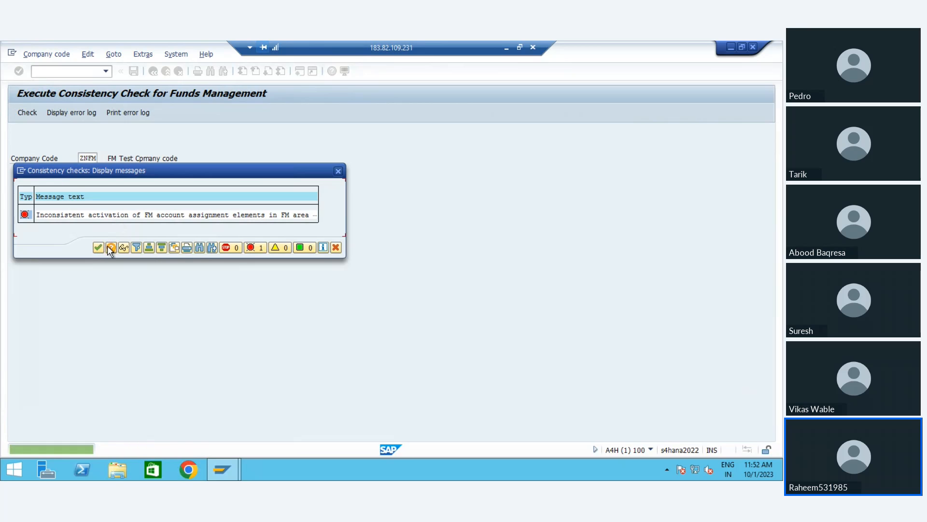
Repeat the consistency check for ZNFM, review the error log again, and return to the Implementation Guide.
click(129, 113)
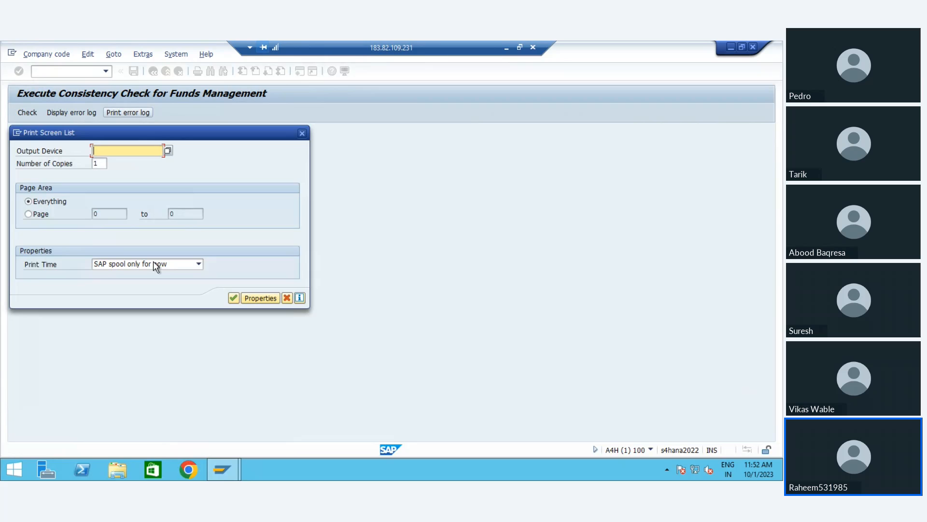
click(287, 297)
click(25, 114)
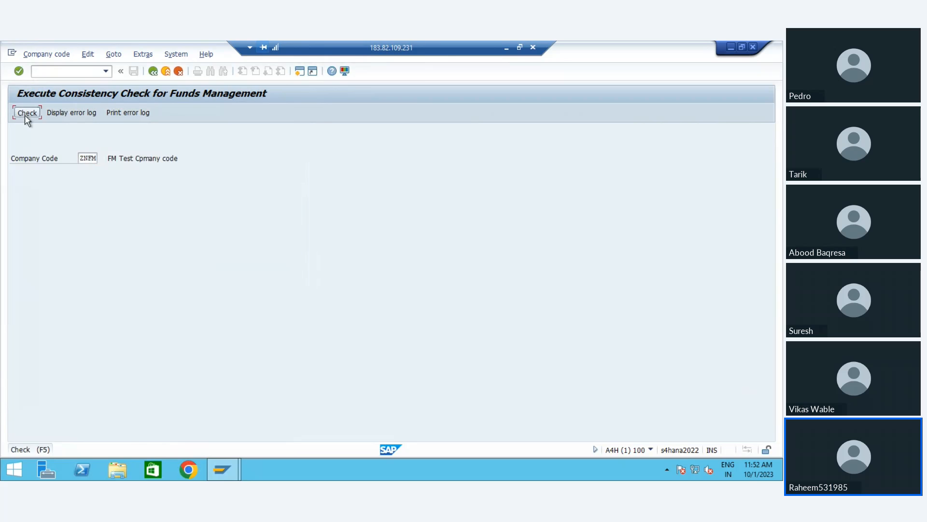
click(80, 115)
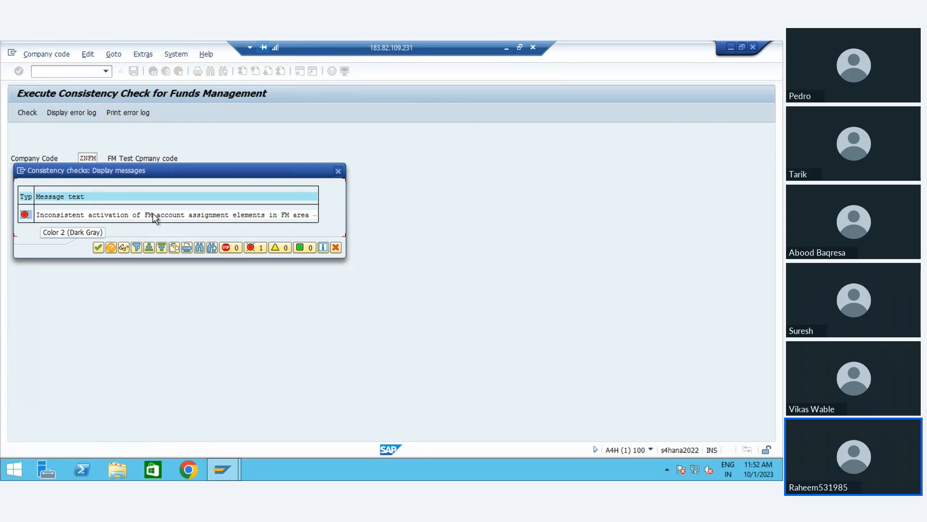
click(336, 248)
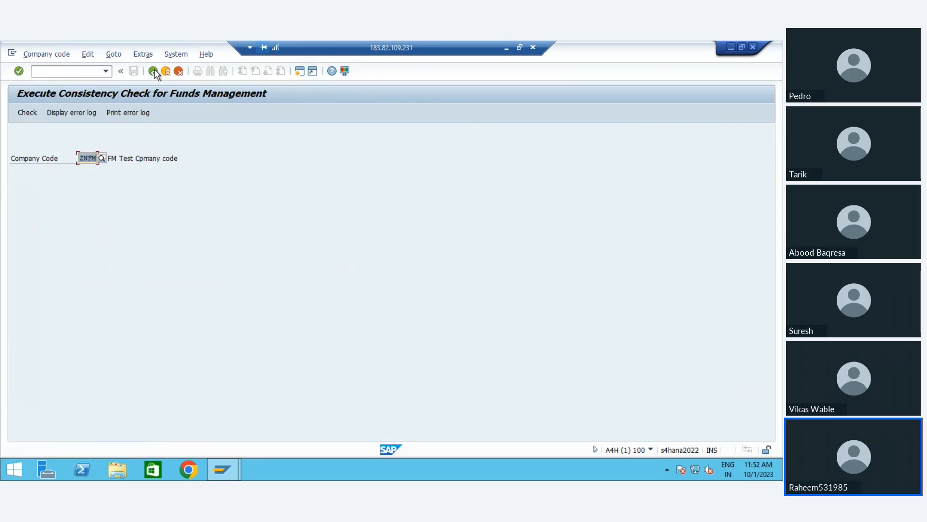
click(153, 72)
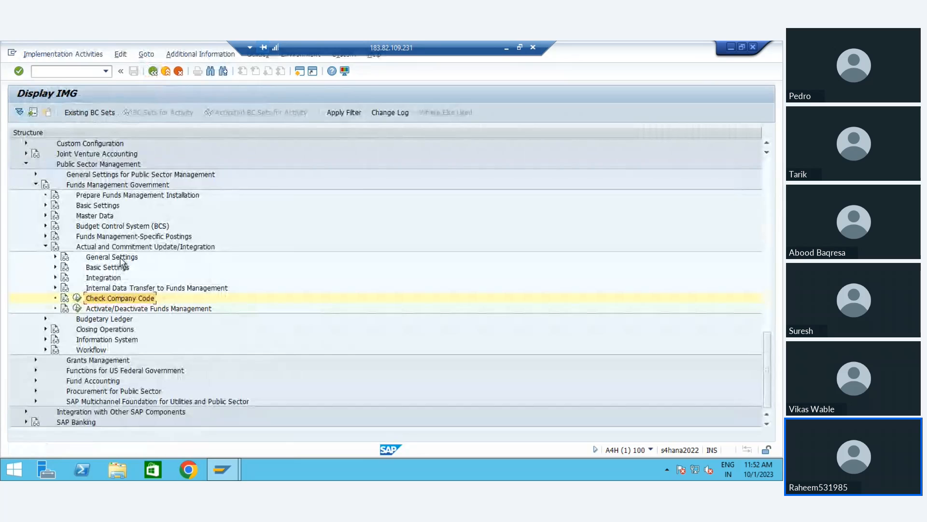
Look over the Funds Management Government nodes and briefly reopen the Check Company Code activity.
click(111, 271)
key(Up)
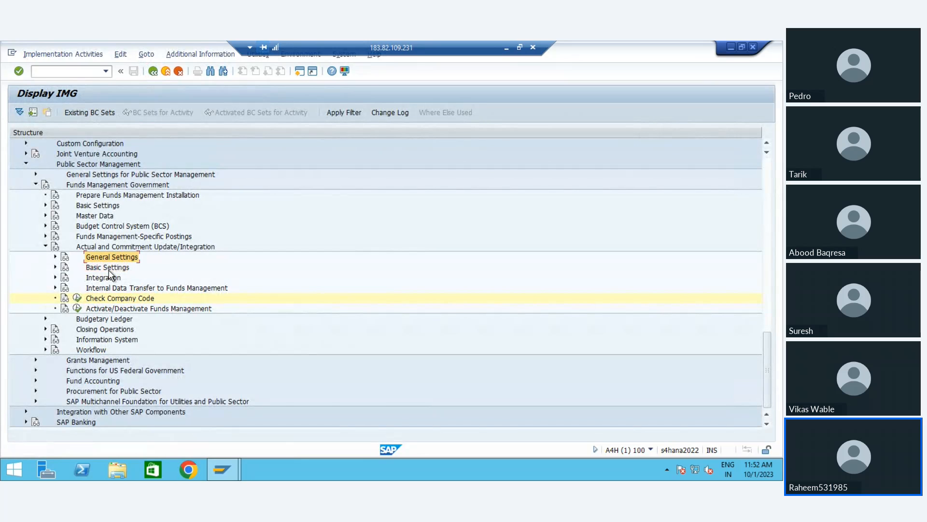
key(Up)
key(Up)
key(Up)
key(Up)
key(Up)
key(Up)
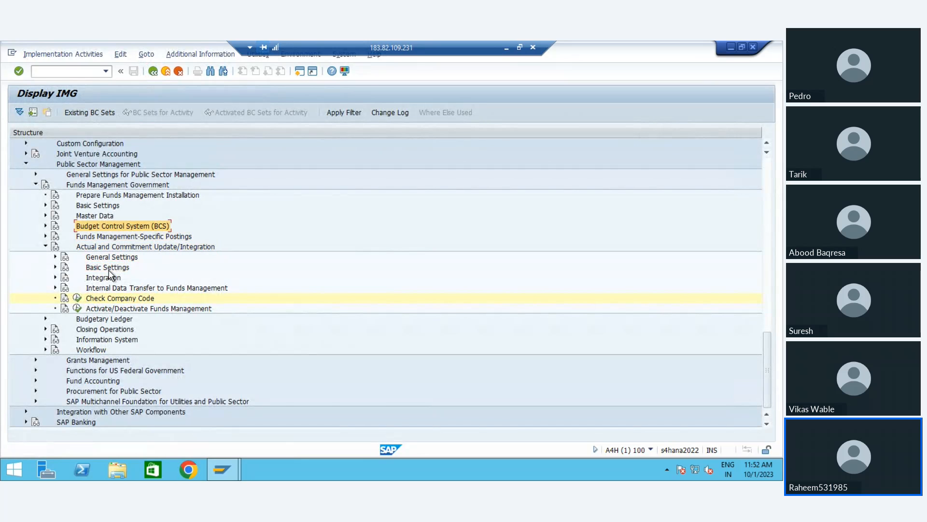
key(Down)
key(Down)
key(Down)
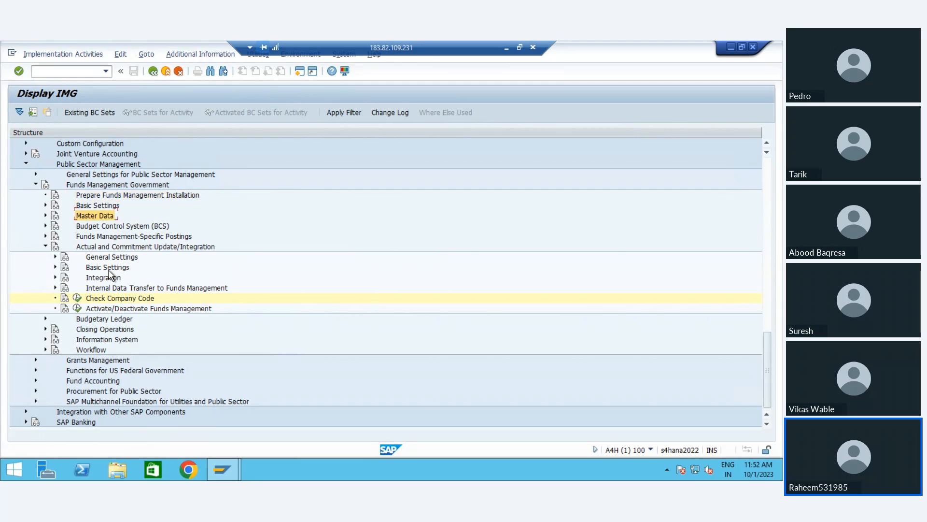
click(77, 298)
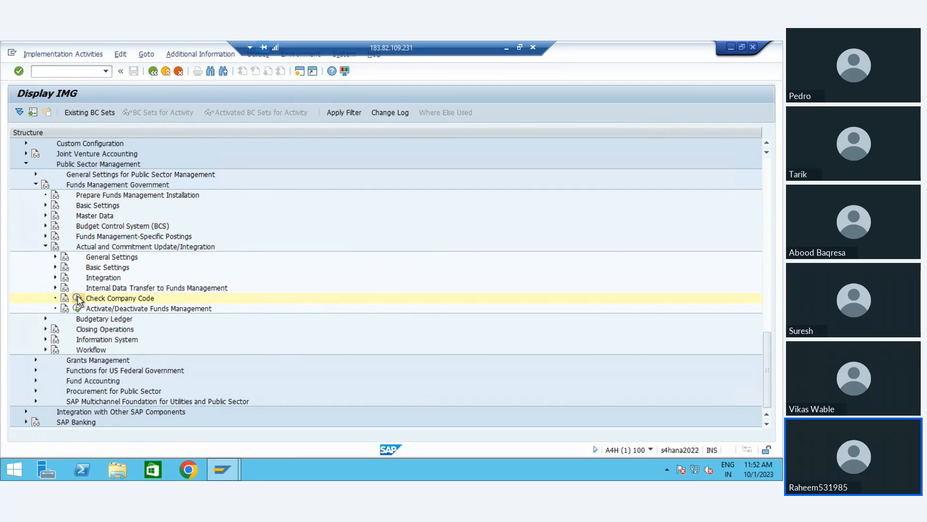
click(153, 72)
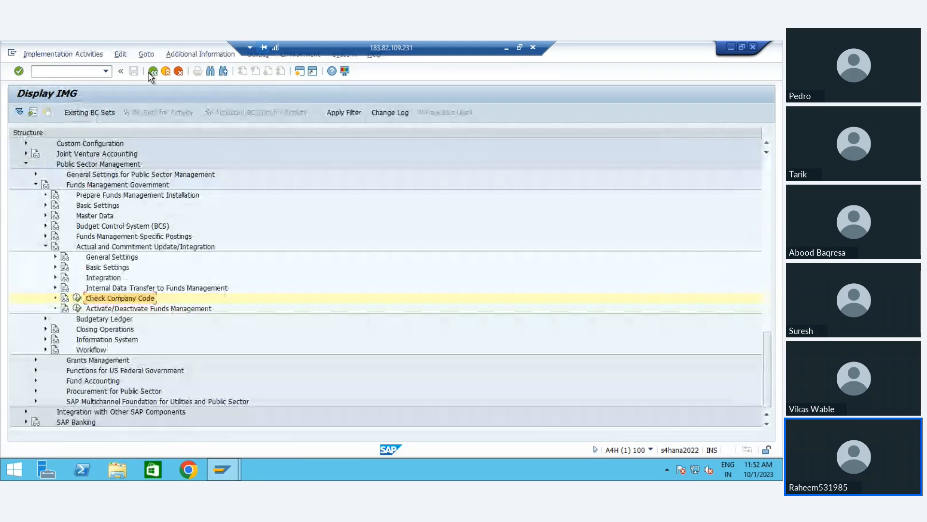
Look through the Implementation Guide nodes from Cross-Application Components down to Actual and Commitment Update/Integration.
key(Up)
key(Up)
key(Up)
key(Up)
key(Up)
key(Up)
key(Up)
key(Up)
key(Up)
key(Up)
key(Up)
key(Up)
key(Up)
key(Up)
key(Up)
key(Up)
key(Up)
key(Up)
key(Up)
key(Up)
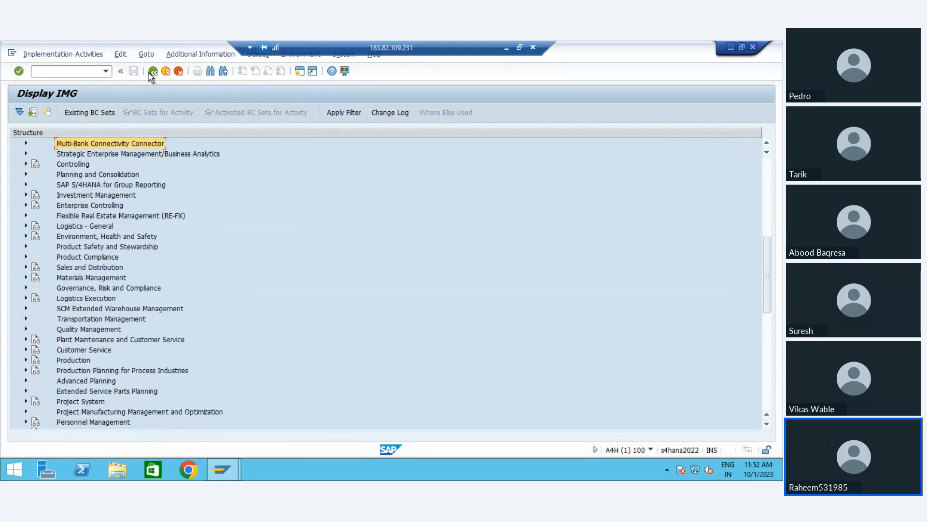
key(Up)
key(Up)
key(Up)
key(Up)
key(Up)
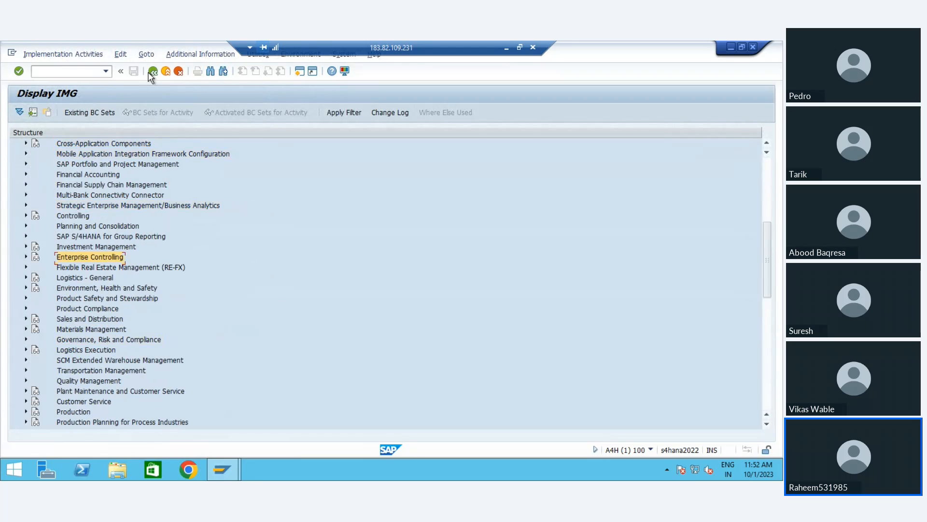
key(Down)
key(Down)
key(Down)
key(Down)
key(Down)
key(Down)
key(Down)
key(Down)
key(Down)
key(Down)
key(Down)
key(Down)
key(Down)
key(Down)
key(Down)
key(Down)
key(Down)
key(Down)
key(Down)
key(Down)
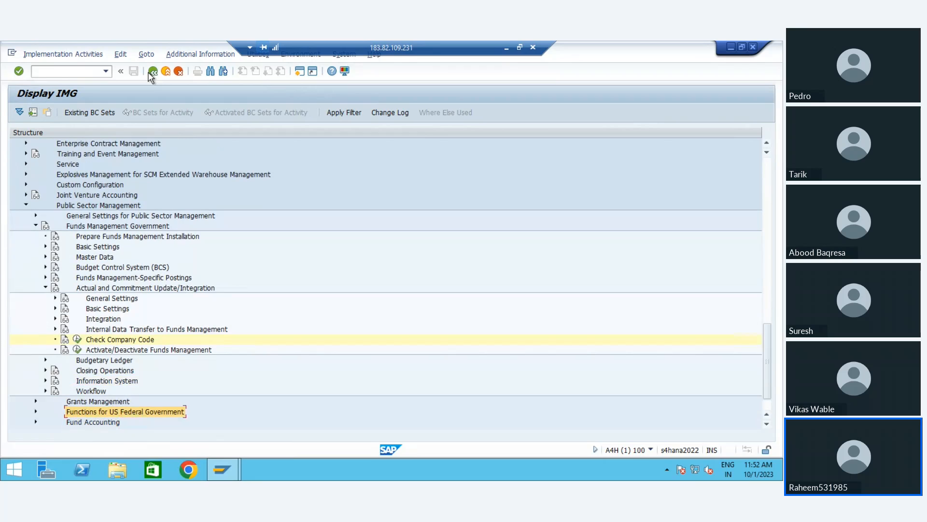
key(Up)
key(Up)
key(Up)
key(Up)
key(Up)
key(Up)
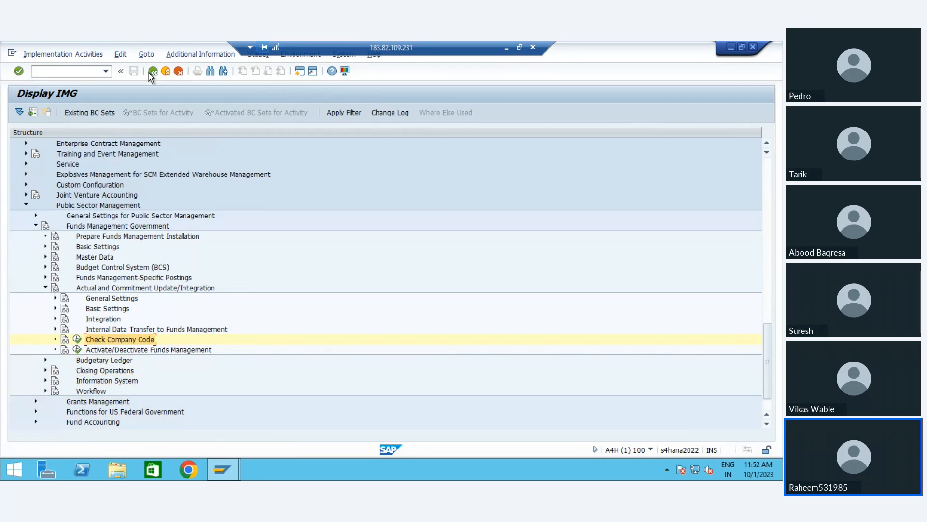
key(Up)
key(Up)
key(Up)
key(Up)
key(Up)
key(Up)
key(Down)
key(Down)
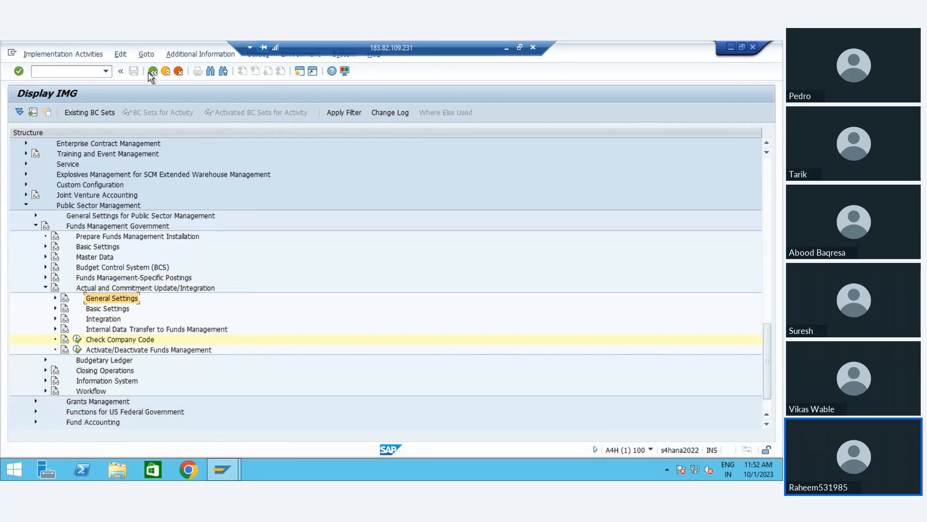
Collapse Actual and Commitment Update/Integration and expand Basic Settings under Funds Management Government.
key(Up)
key(Left)
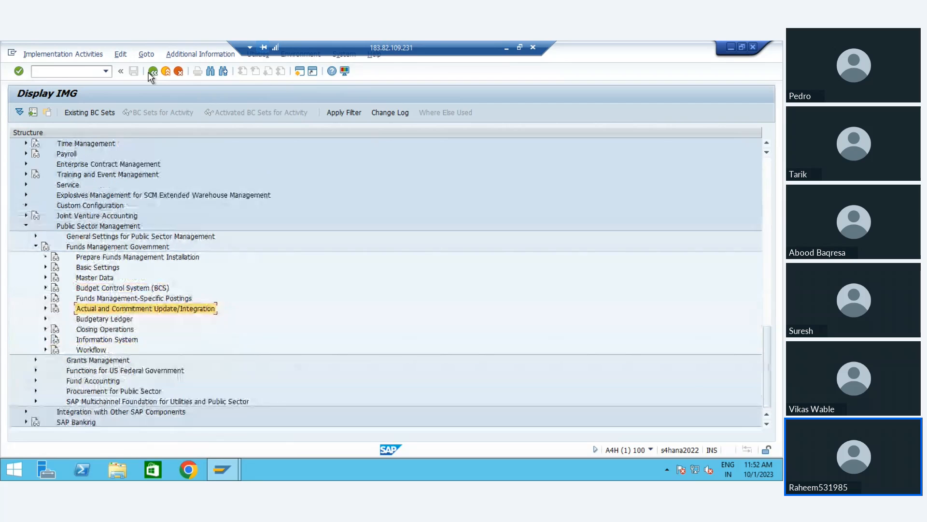
key(Up)
key(Up)
key(Up)
key(Up)
key(Up)
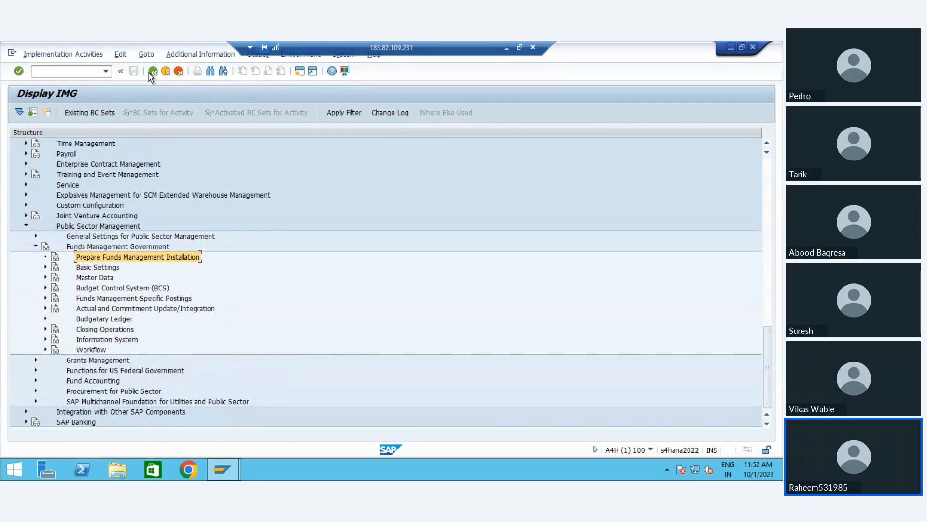
key(Down)
key(Down)
key(Up)
key(Right)
key(Down)
key(Down)
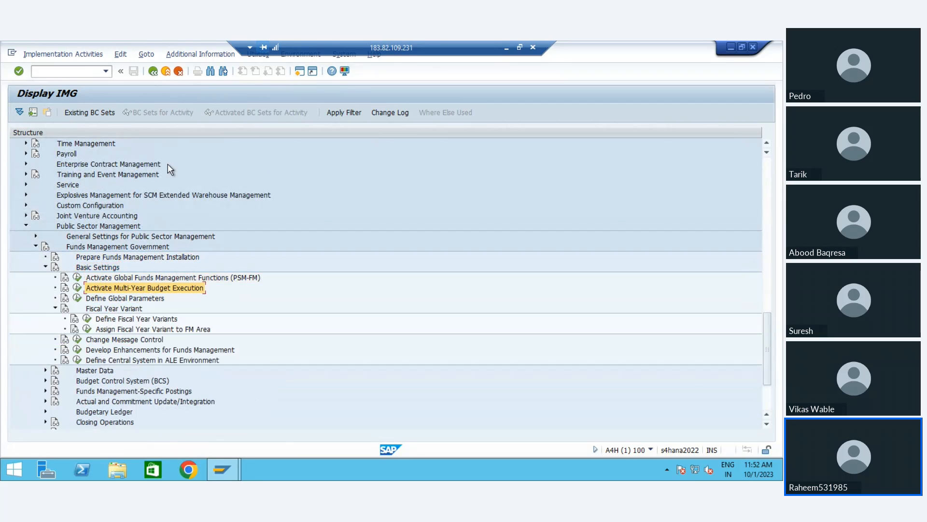
Review the Activate Global Funds Management Functions (PSM-FM) setting and open the activity Activate Multi-Year Budget Execution.
click(78, 278)
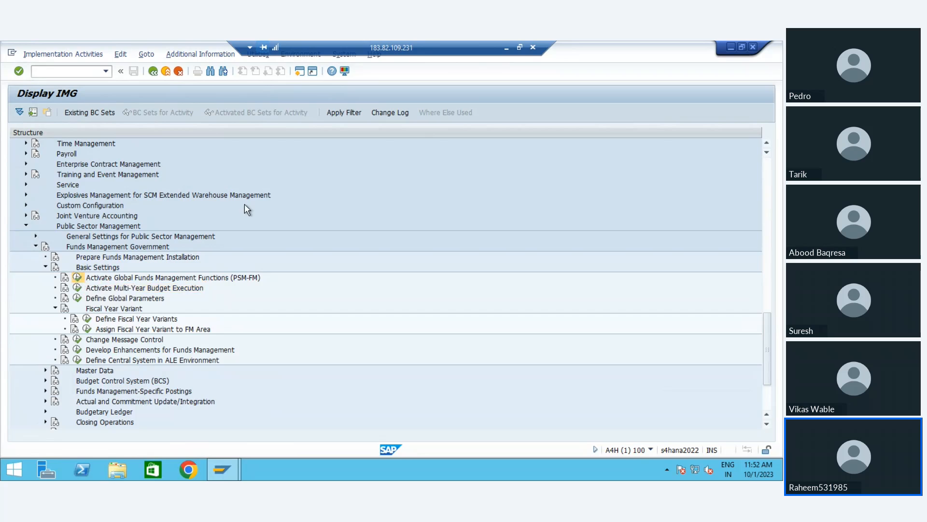
click(153, 72)
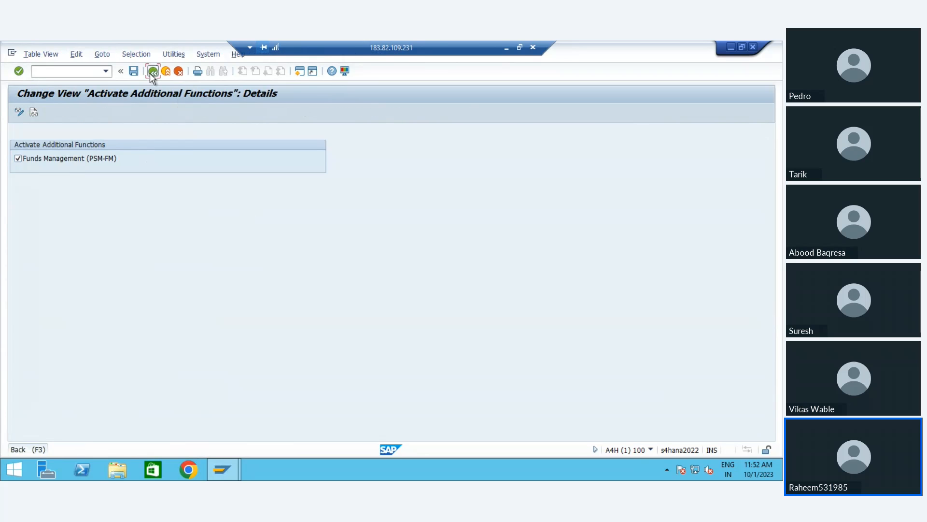
click(78, 288)
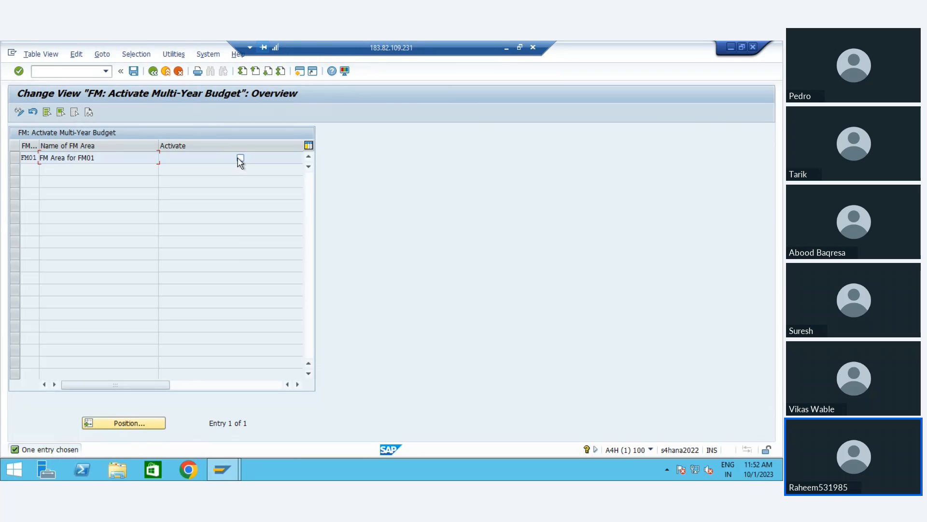
Leave the multi-year budget activation and review the details of FM area FM01 under Define Global Parameters.
click(153, 71)
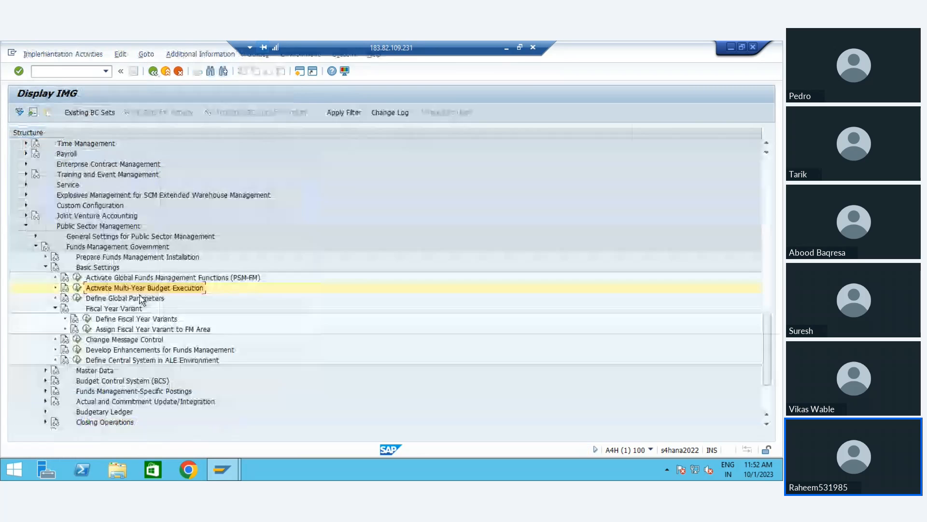
click(78, 298)
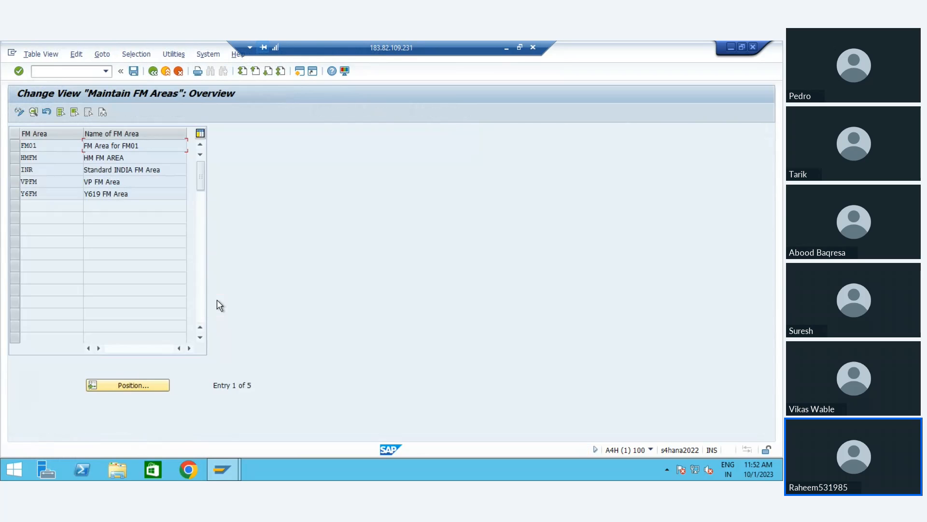
double_click(41, 149)
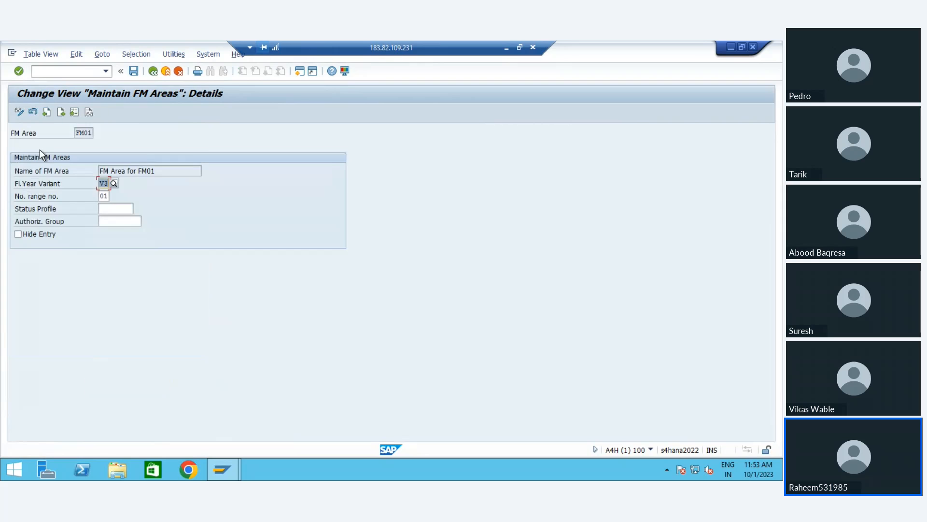
click(107, 209)
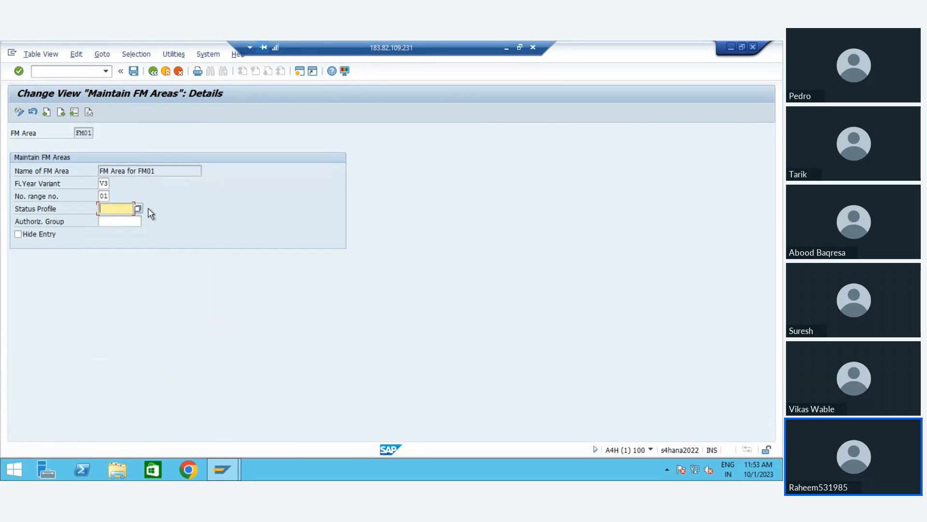
click(152, 71)
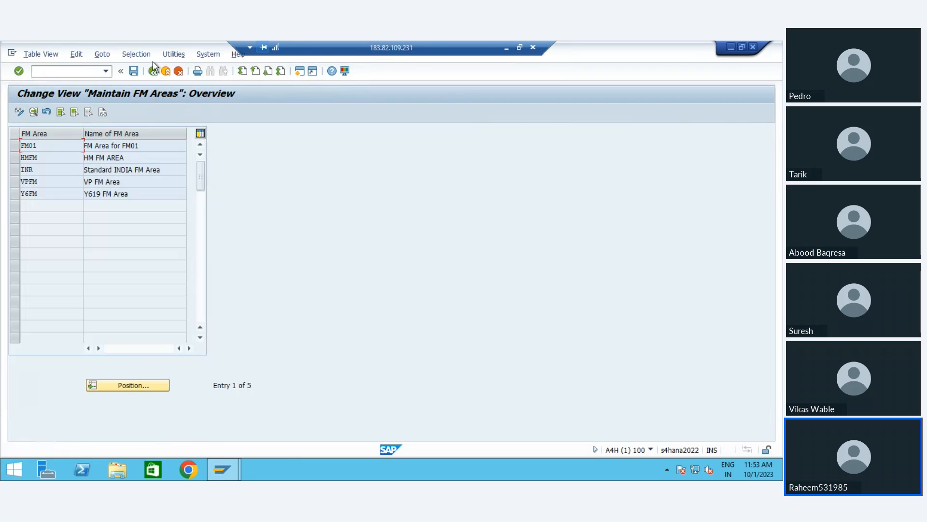
click(153, 71)
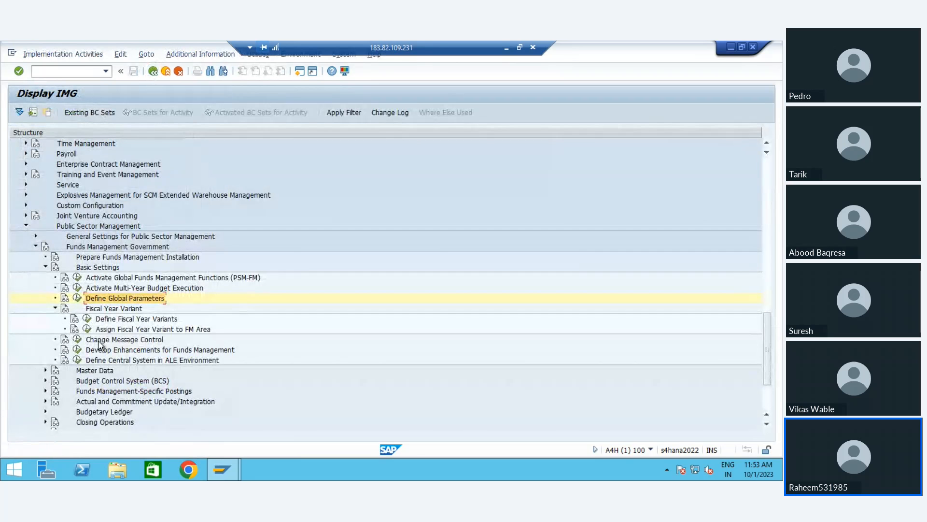
Review the defined fiscal year variants and the fiscal year variant assignment of FM area FM01.
click(88, 319)
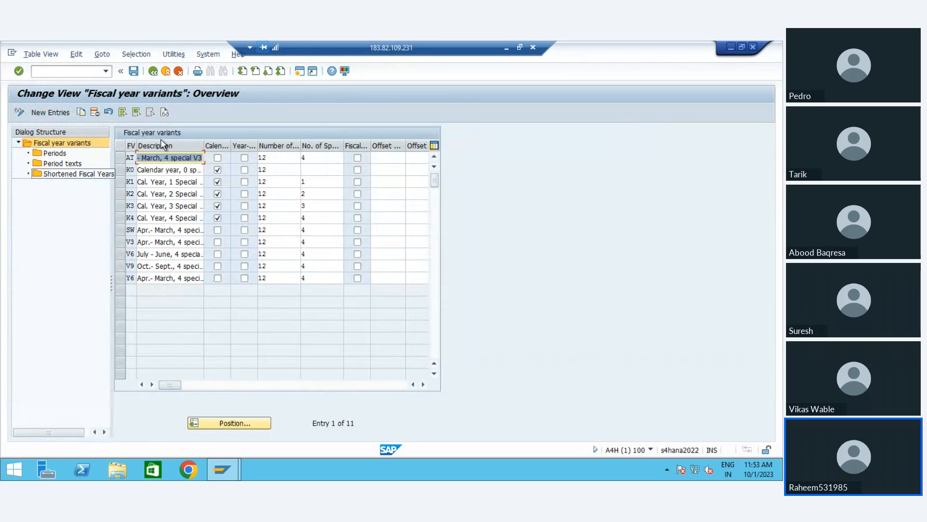
click(154, 73)
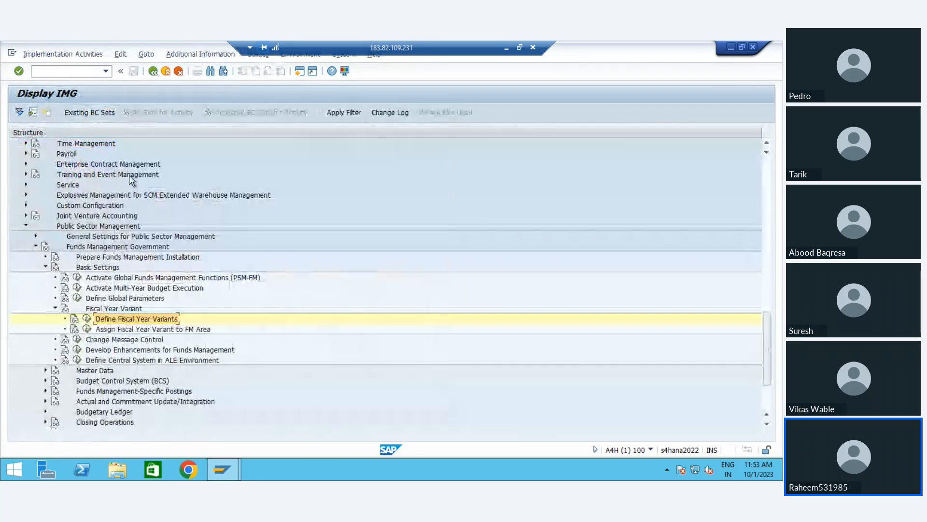
click(86, 330)
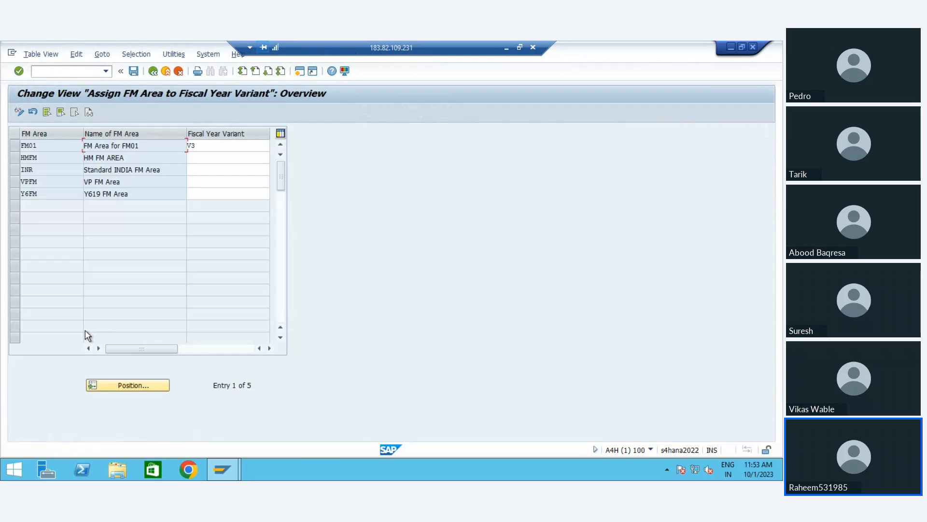
click(15, 145)
click(153, 71)
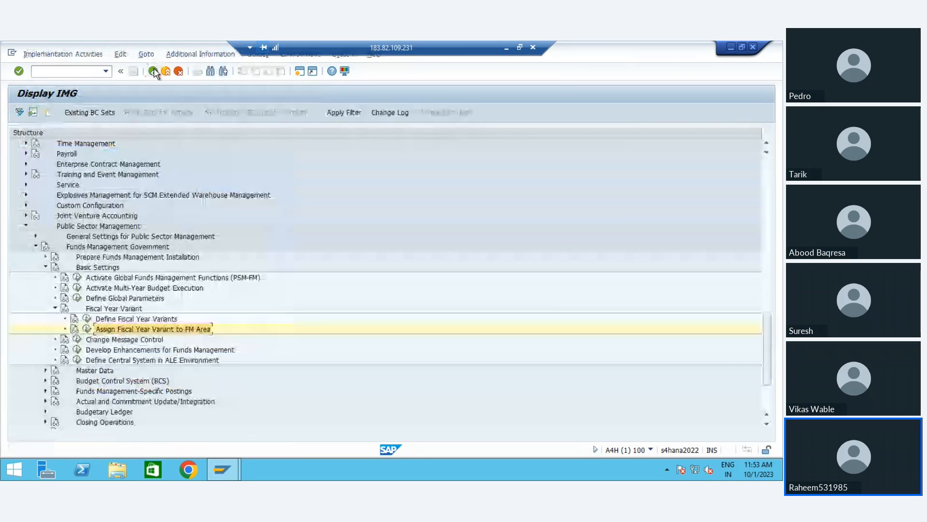
Collapse Fiscal Year Variant and Basic Settings under Funds Management Government.
key(Left)
key(Left)
key(Left)
key(Left)
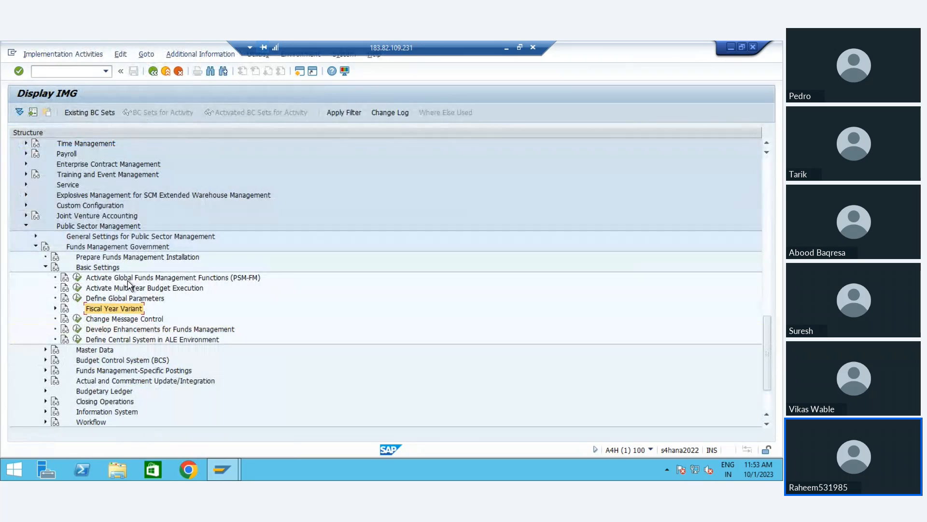
key(Down)
key(Down)
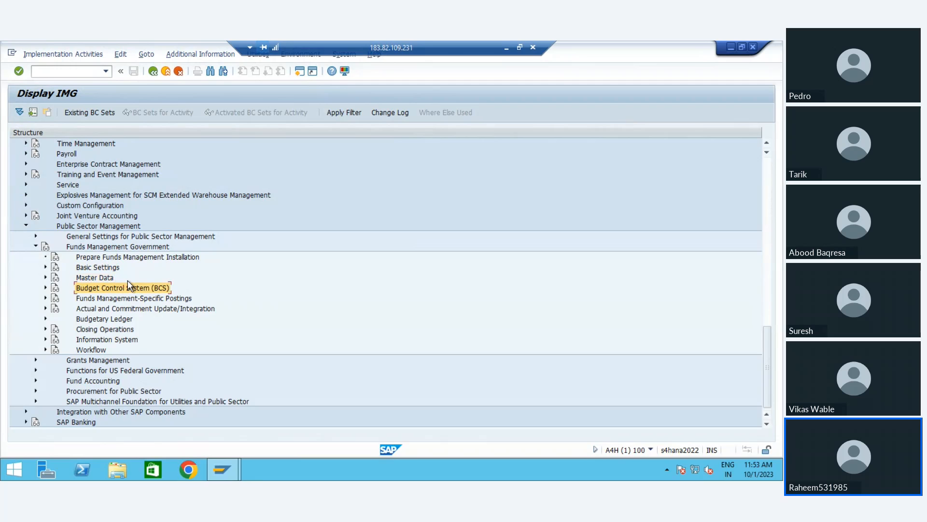
Expand Master Data, Account Assignment Elements and Year-Dependent Master Data under Funds Management Government.
key(Up)
key(Right)
key(Down)
key(Right)
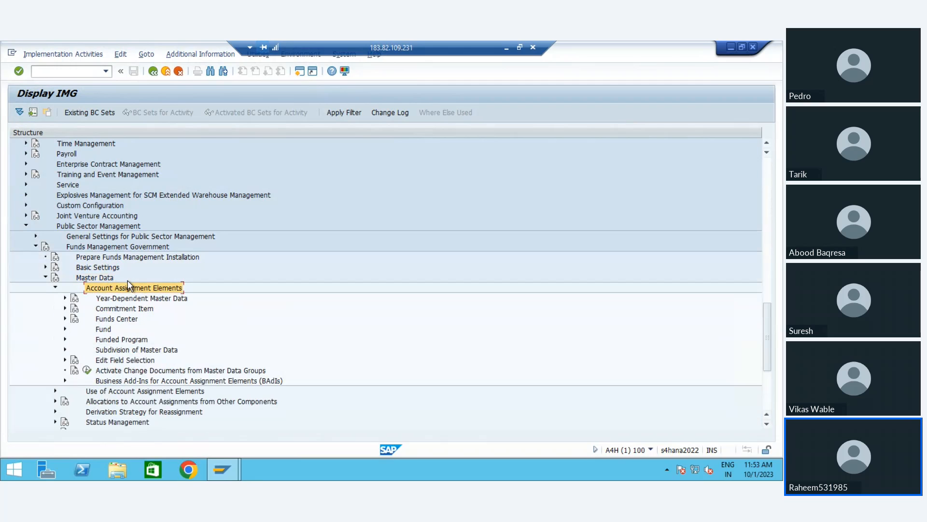
key(Down)
key(Down)
key(Up)
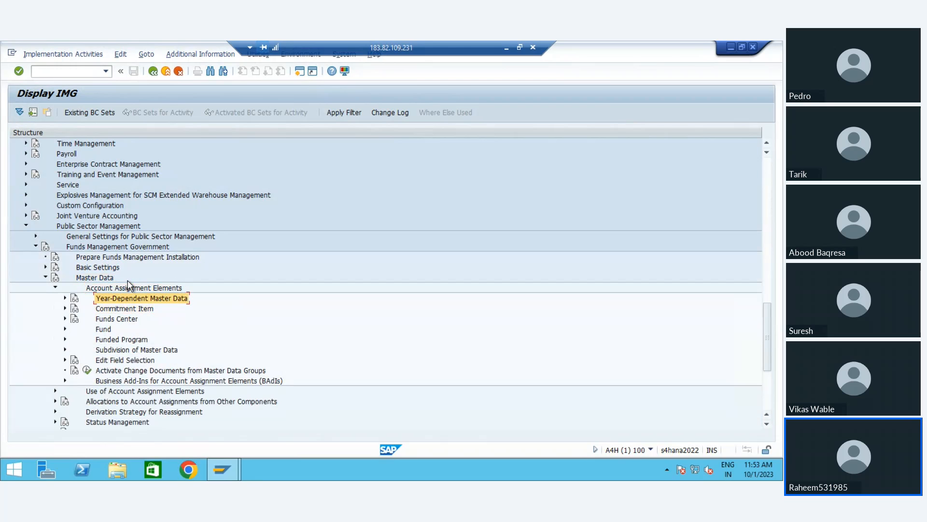
key(Right)
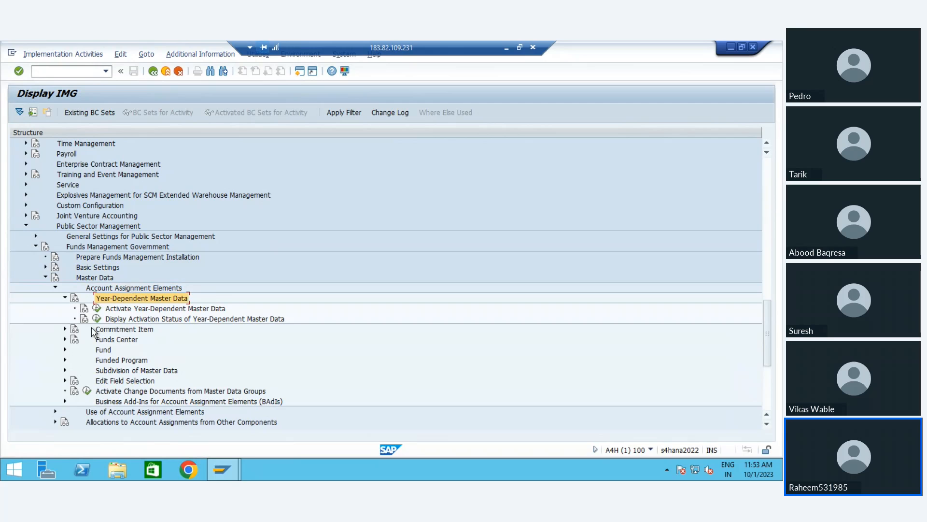
Run the Activate Year-Dependent Master Data check for funds centers in FM area FM01 to fiscal year 2023, and return to the Implementation Guide.
click(95, 308)
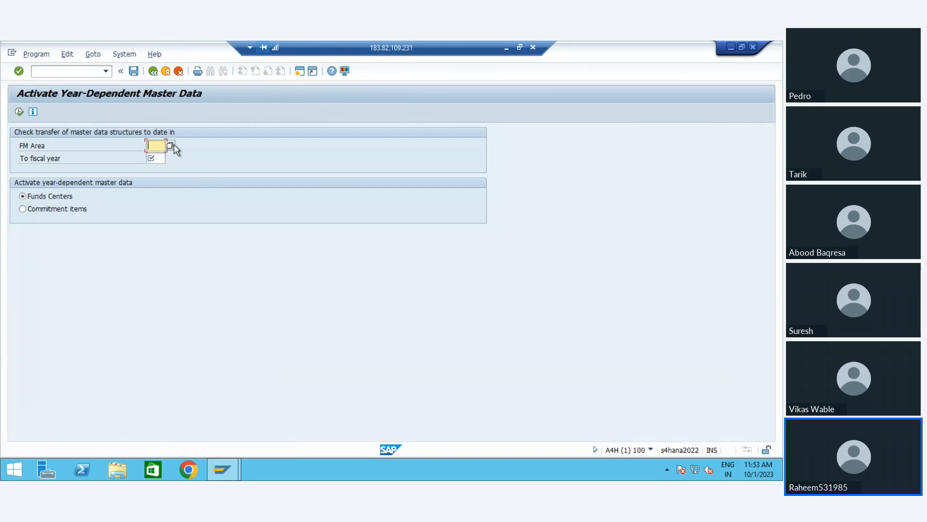
text(fm01)
key(Return)
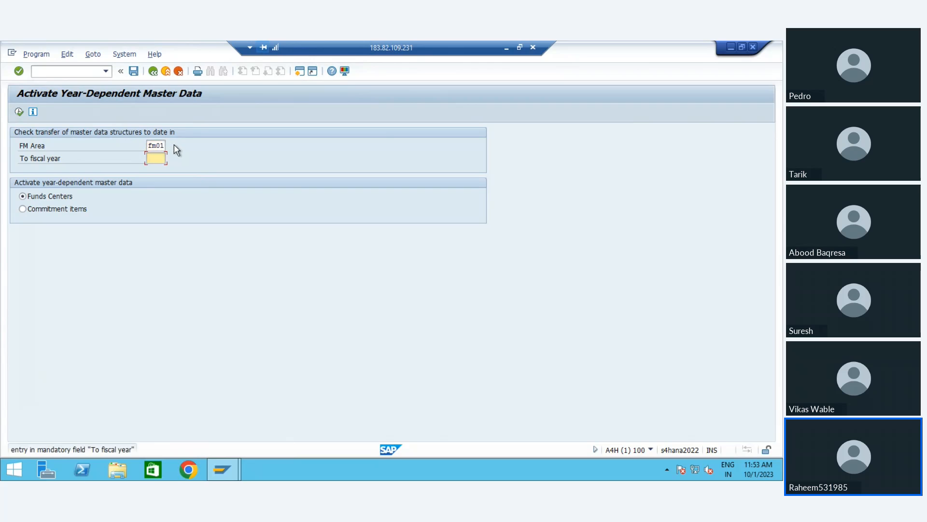
text(2023)
key(Return)
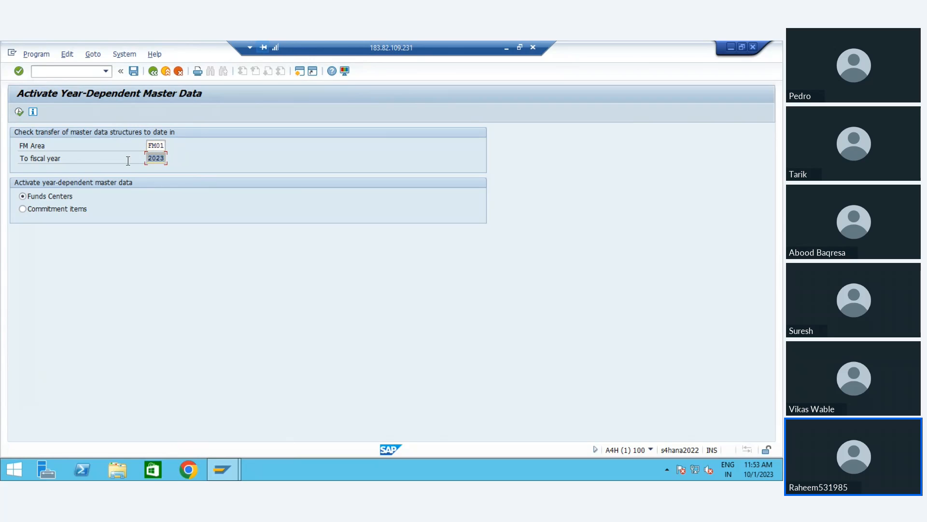
click(20, 113)
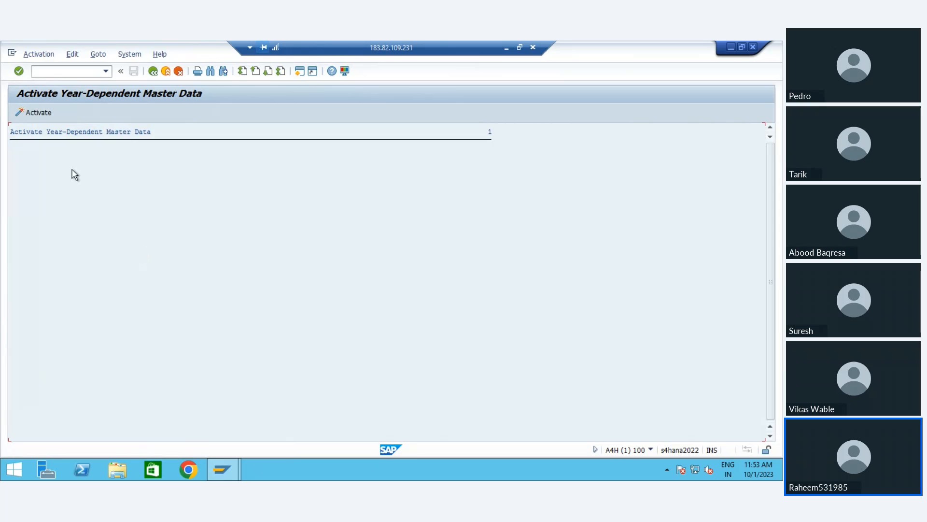
click(154, 72)
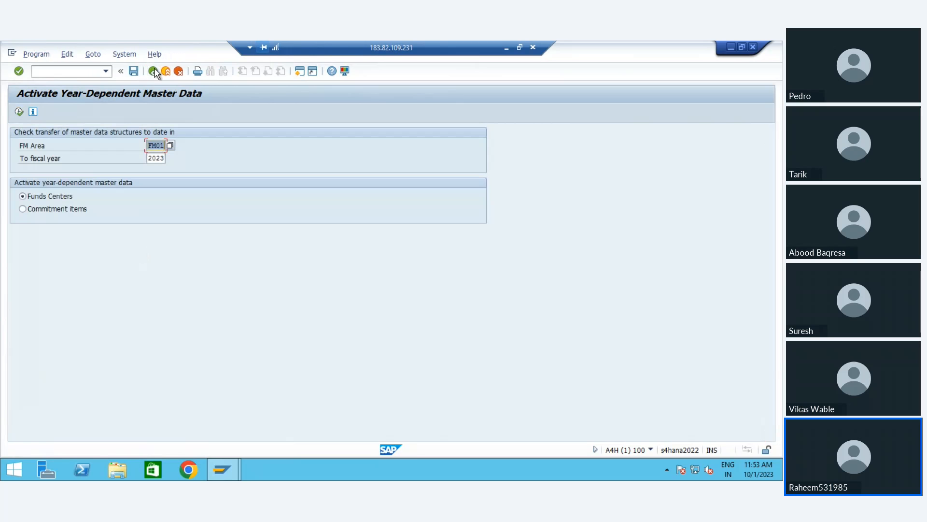
click(154, 72)
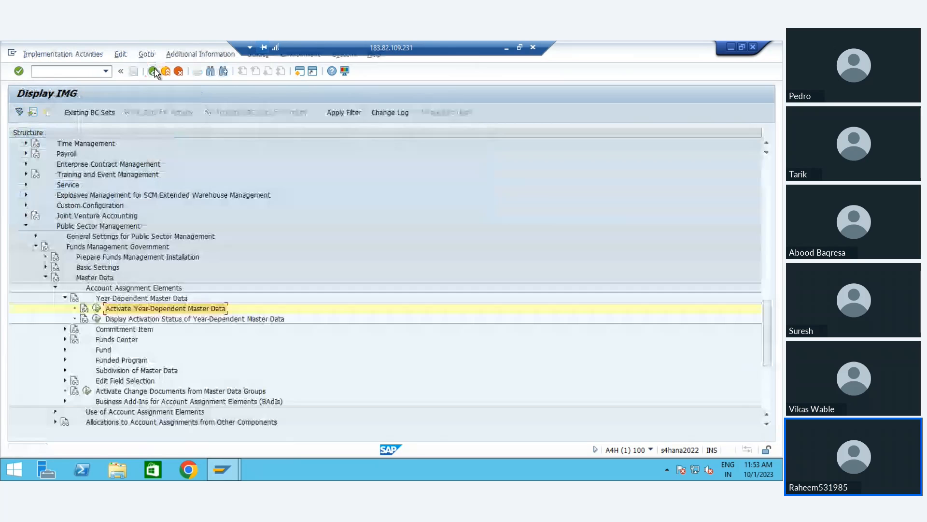
Display the activation status of year-dependent master data and examine the entry for FM area FM01.
click(117, 319)
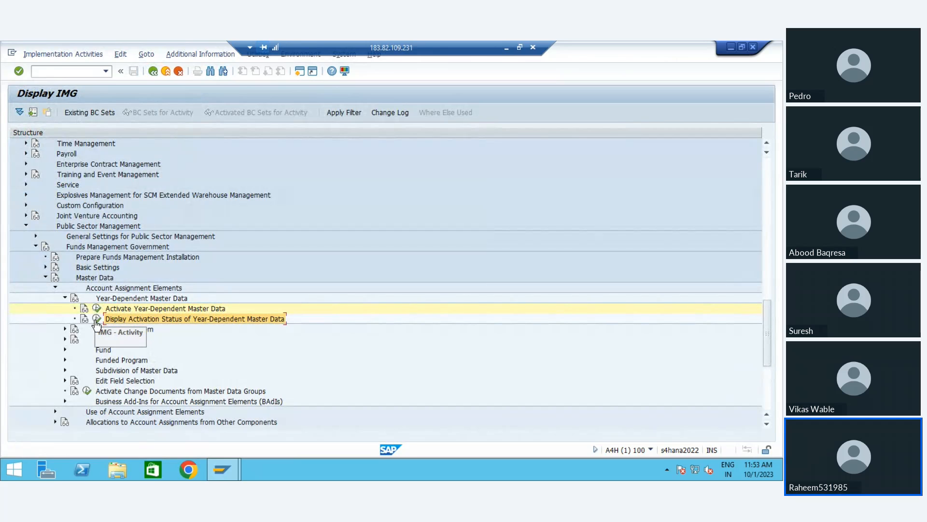
click(97, 320)
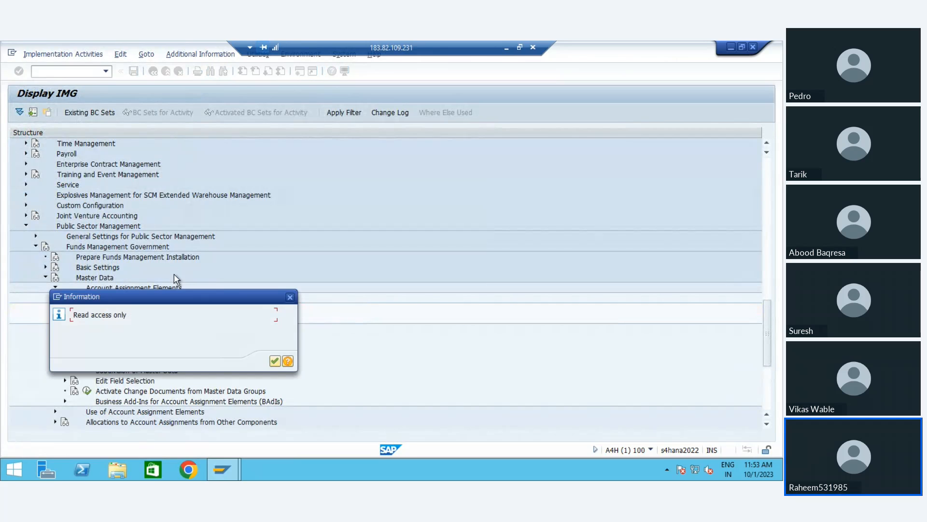
key(Return)
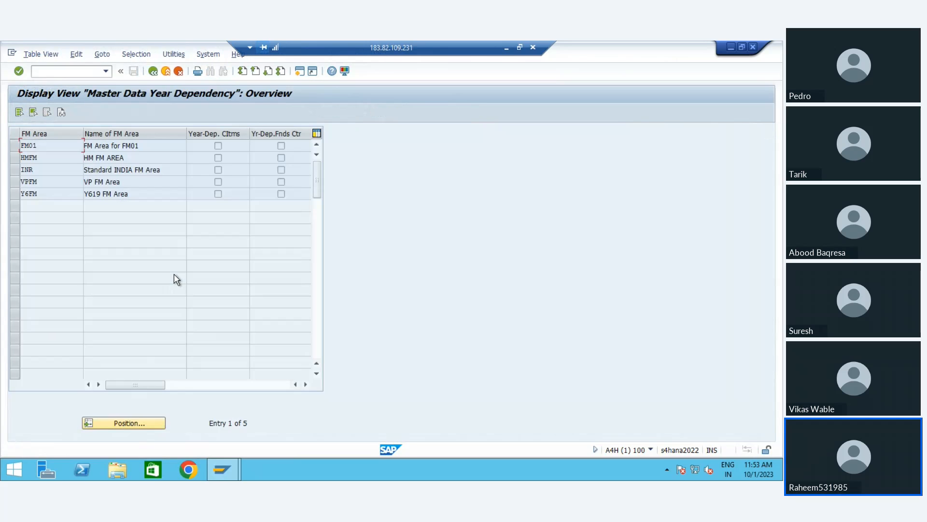
click(14, 146)
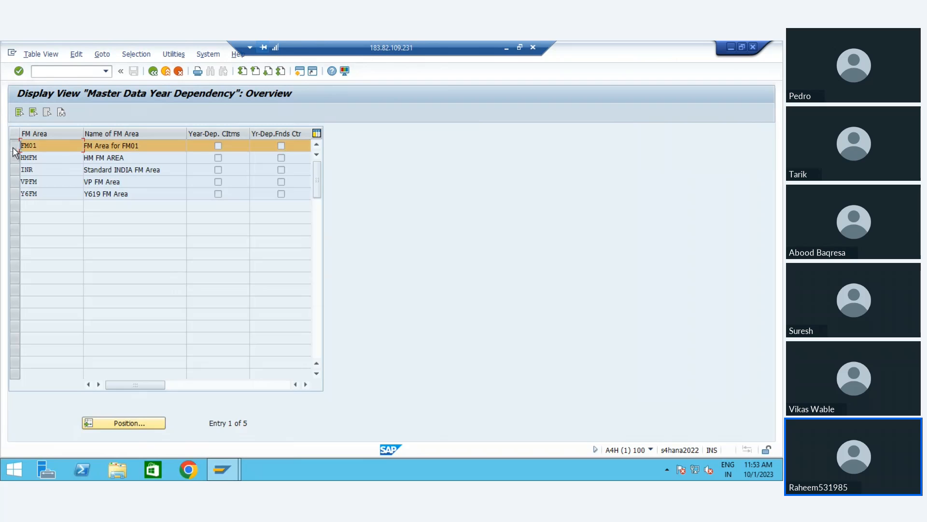
click(154, 72)
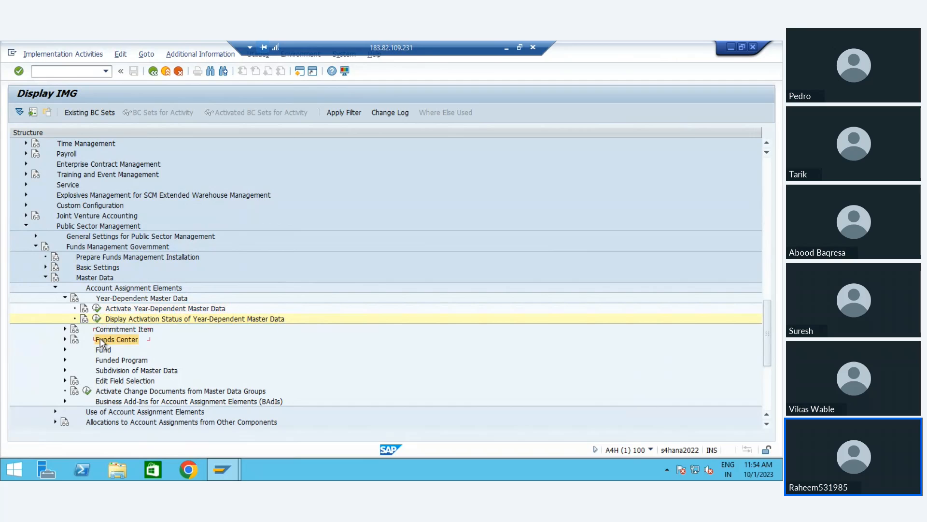
Collapse Account Assignment Elements and Master Data, and move on to the Budget Control System (BCS) node.
key(Left)
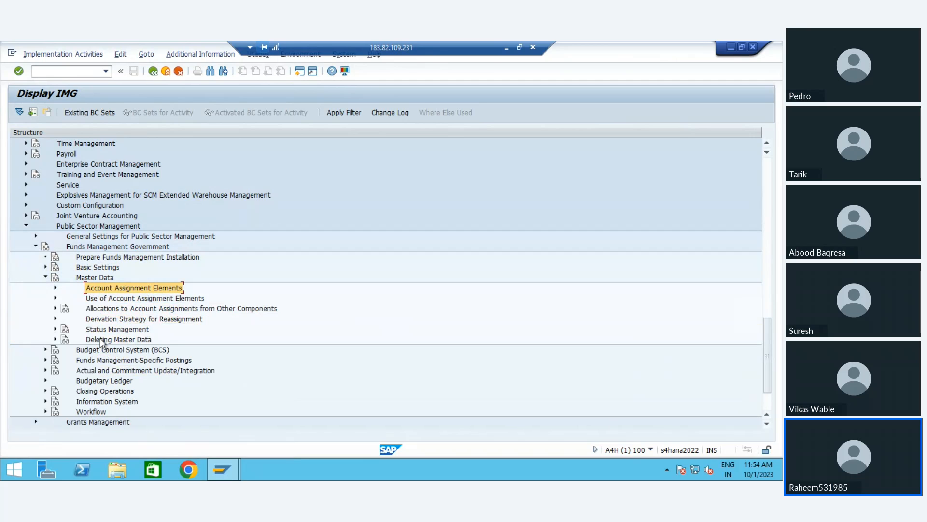
key(Down)
key(Down)
key(Up)
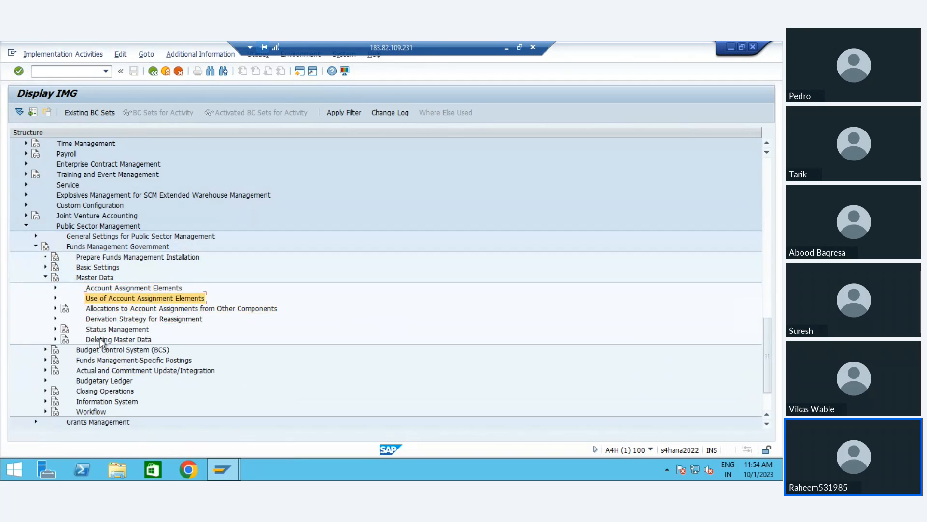
key(Up)
key(Up)
key(Left)
key(Down)
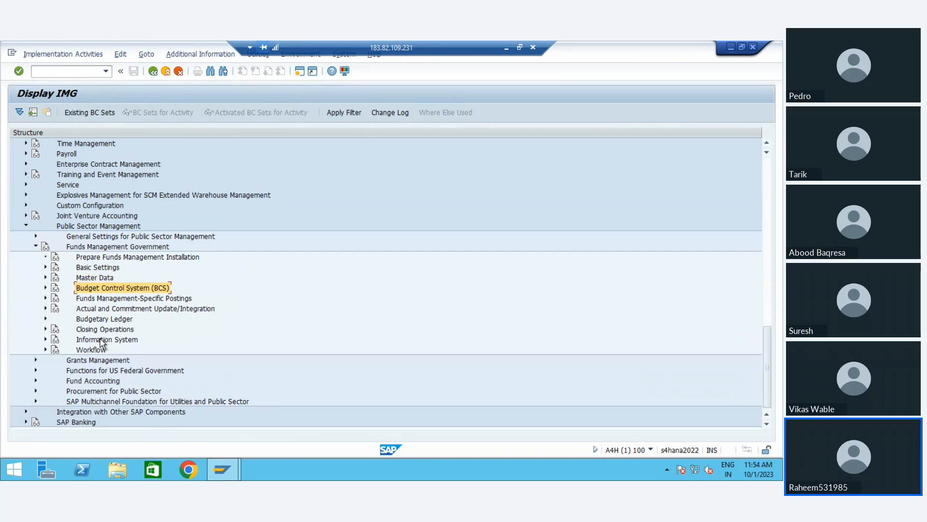
Expand Budget Control System (BCS) through Budgeting and Basic Settings to the activities of Use of Master Data.
key(Right)
key(Down)
key(Right)
key(Down)
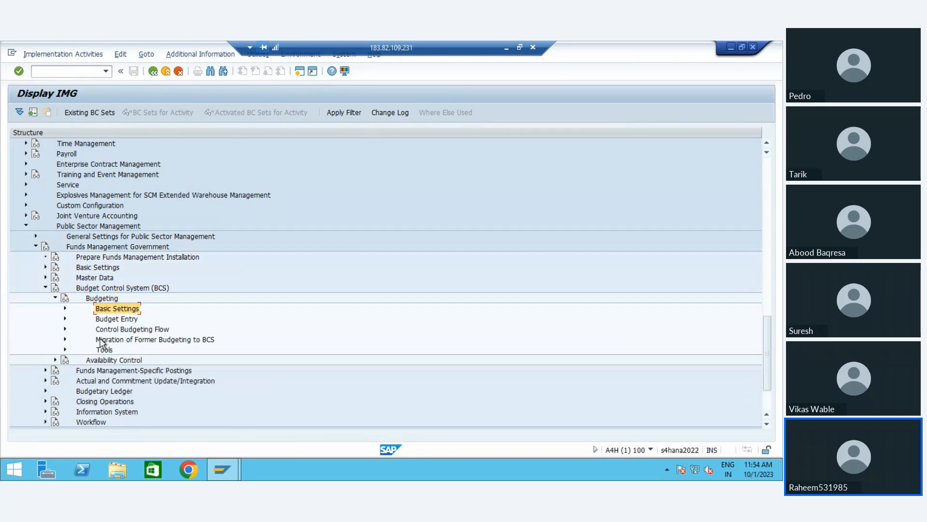
key(Right)
key(Down)
key(Right)
key(Down)
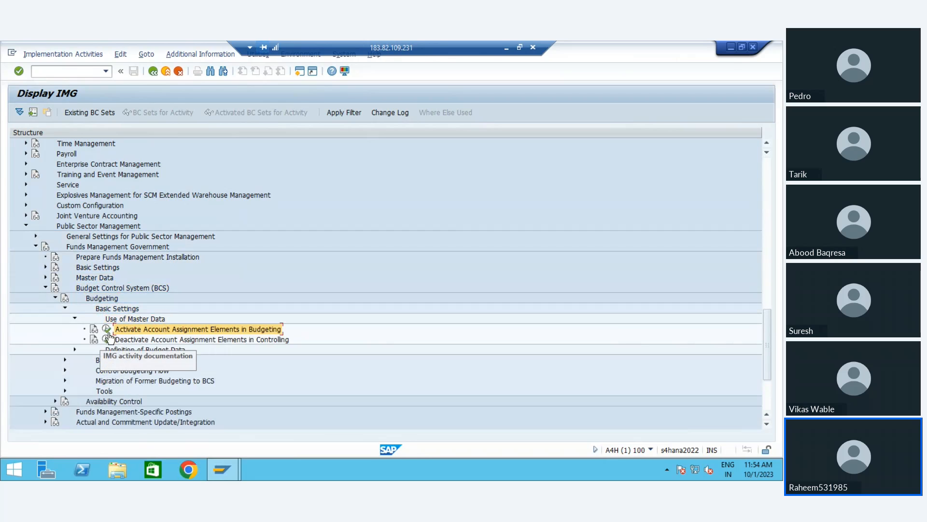
Open Activate Account Assignment Elements in Budgeting, select the FM area FM01 entry, and try to save the status definition.
click(107, 329)
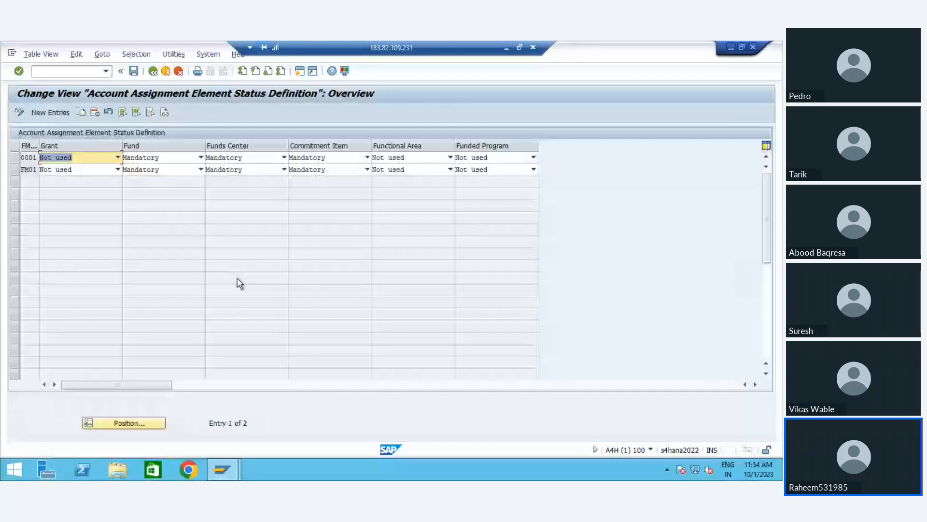
click(15, 169)
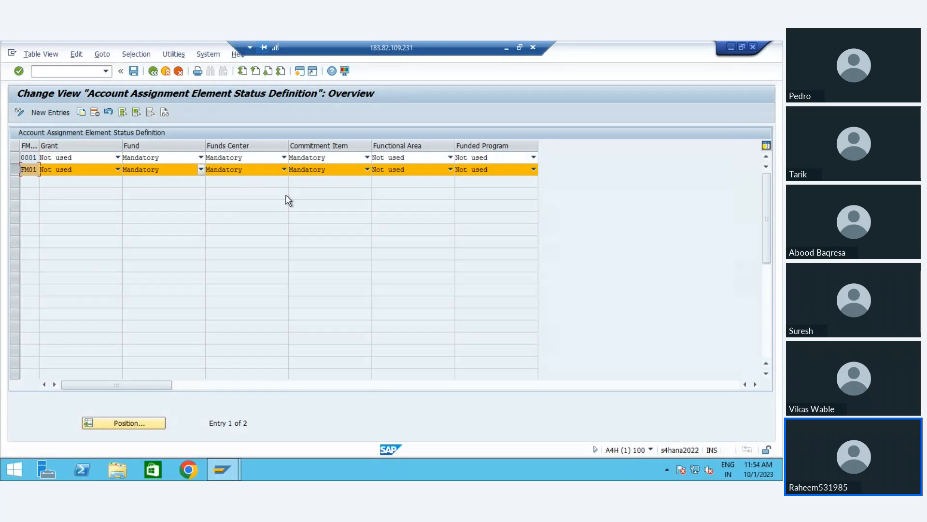
click(134, 71)
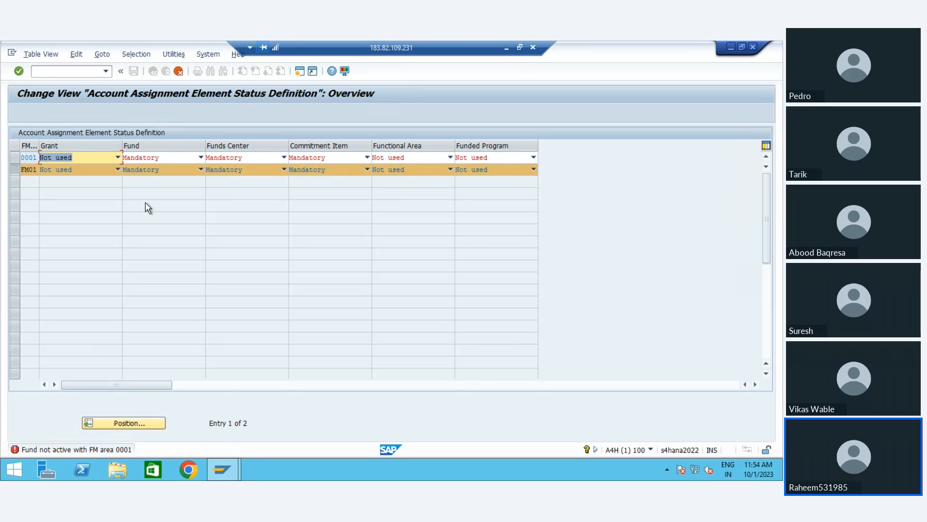
Set the Fund status of FM area 0001 to Not used and validate the entries.
click(133, 159)
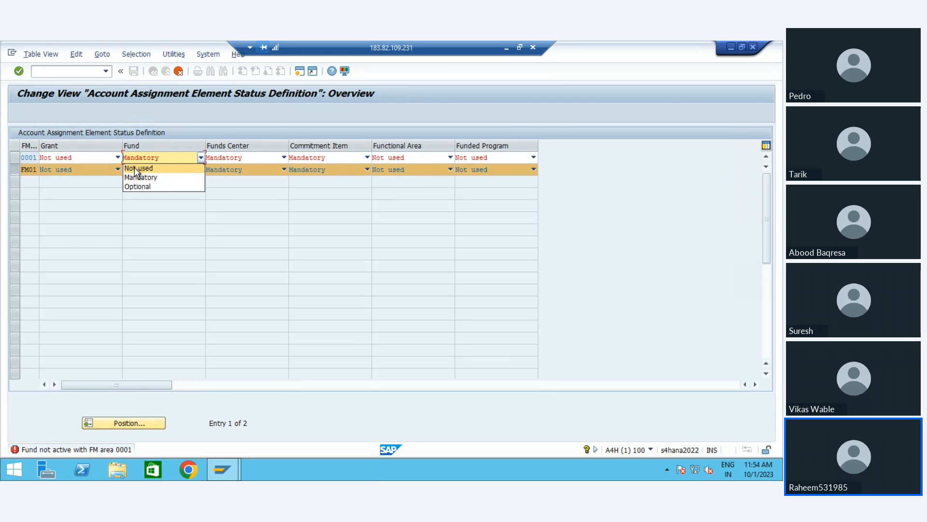
click(136, 168)
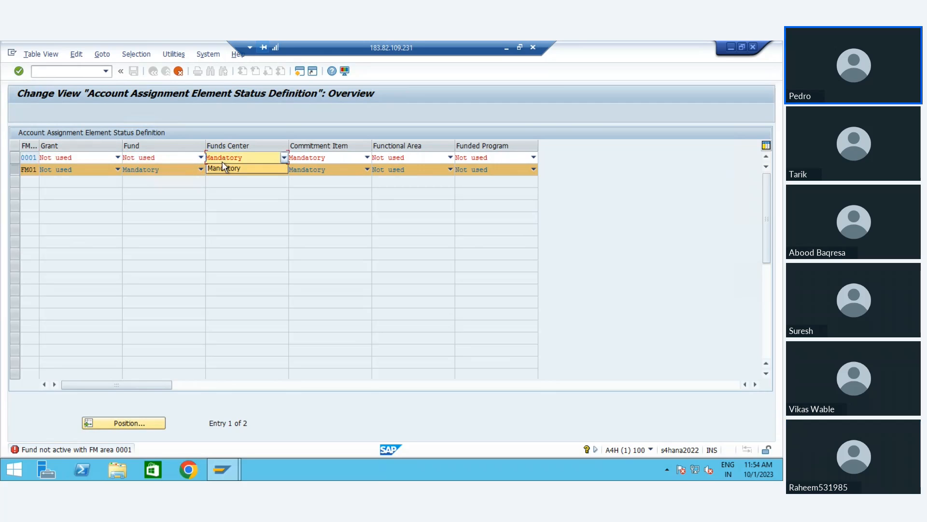
key(Return)
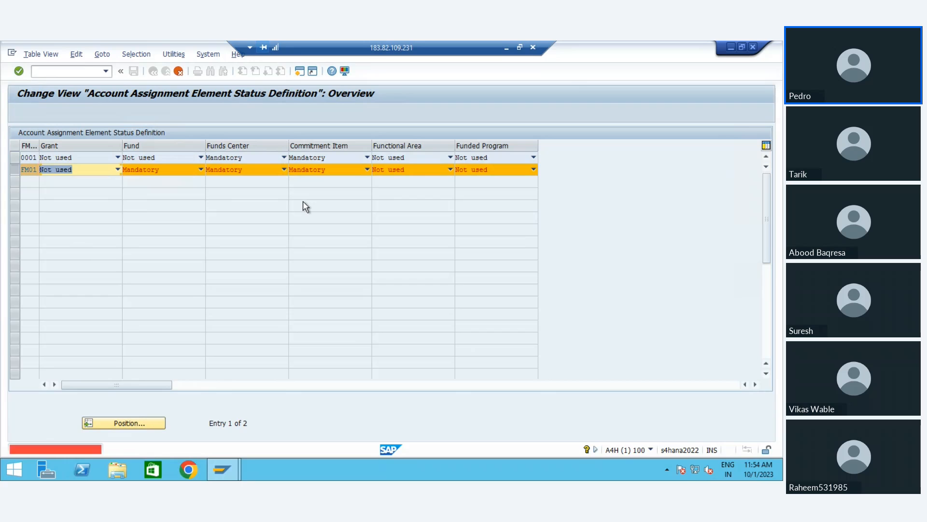
key(Return)
key(Return)
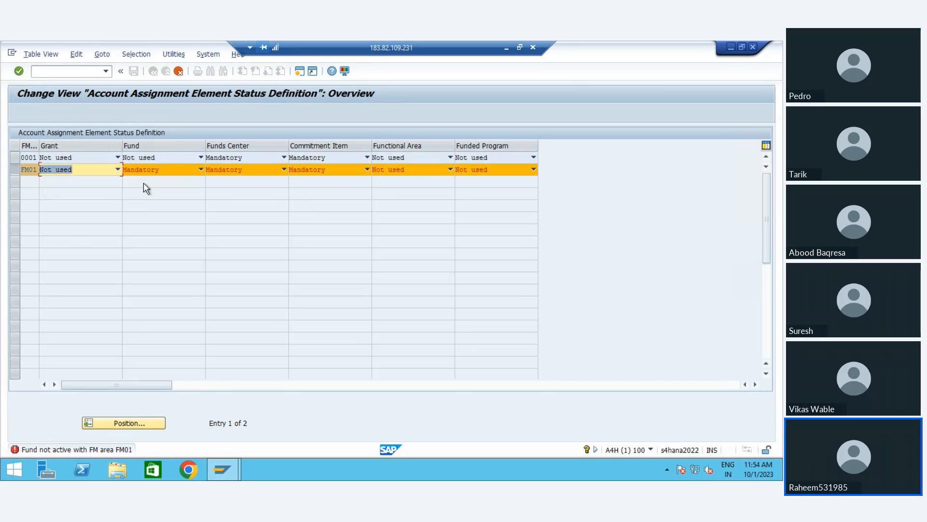
Review the Grant status options for FM area FM01 and try to set its Fund status to Optional.
click(28, 172)
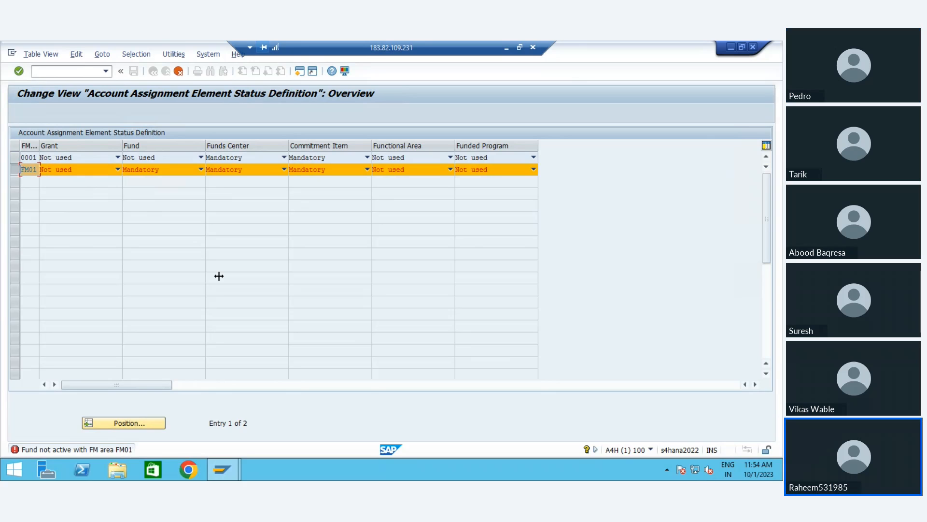
click(103, 171)
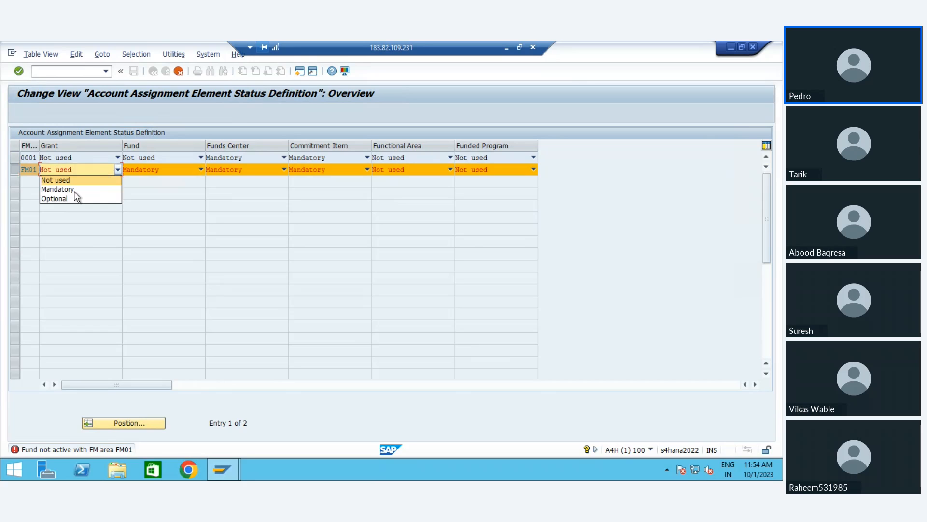
click(259, 233)
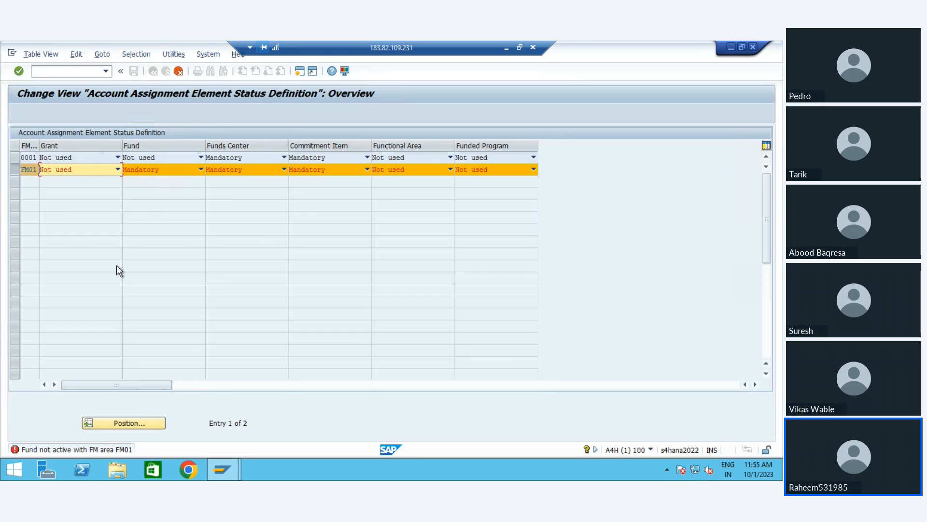
click(169, 169)
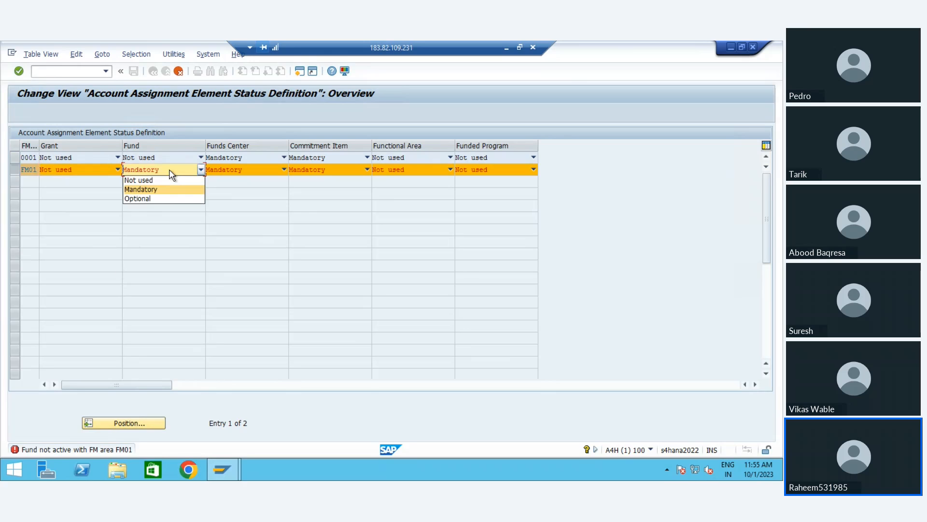
click(304, 279)
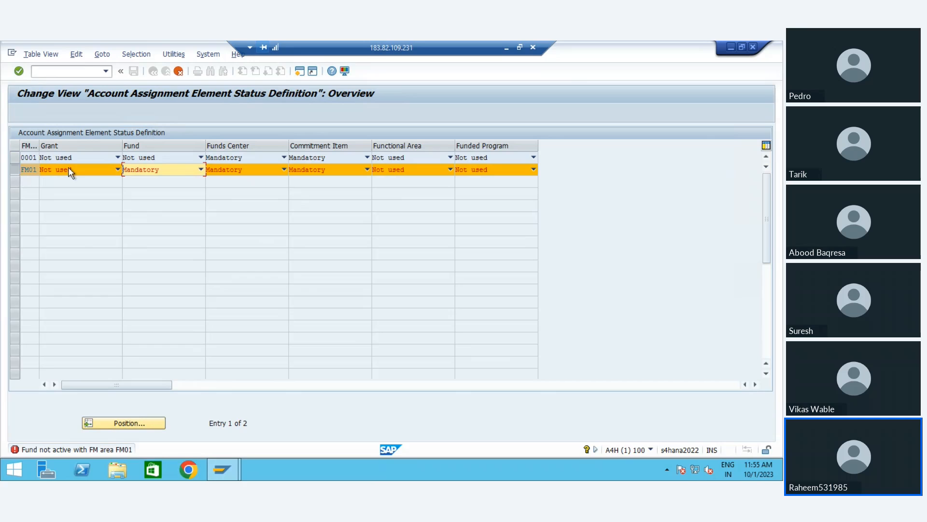
click(162, 172)
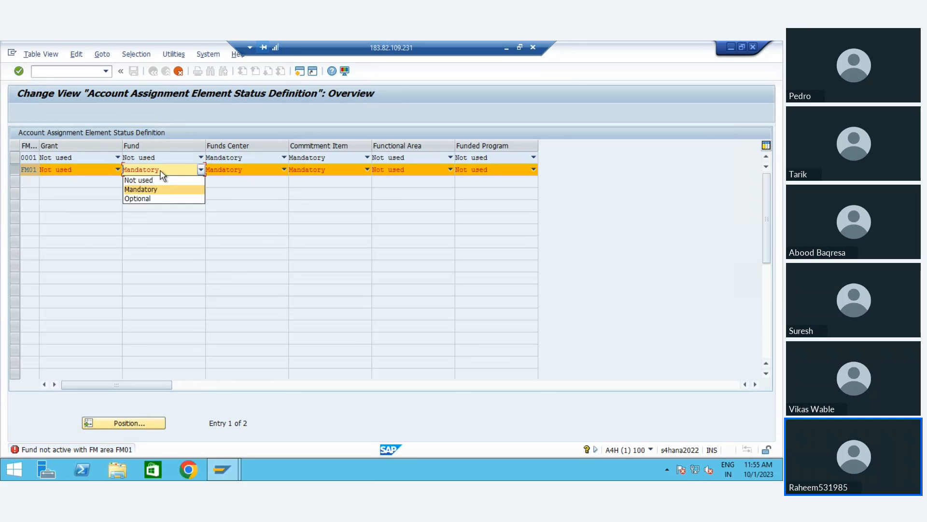
click(147, 199)
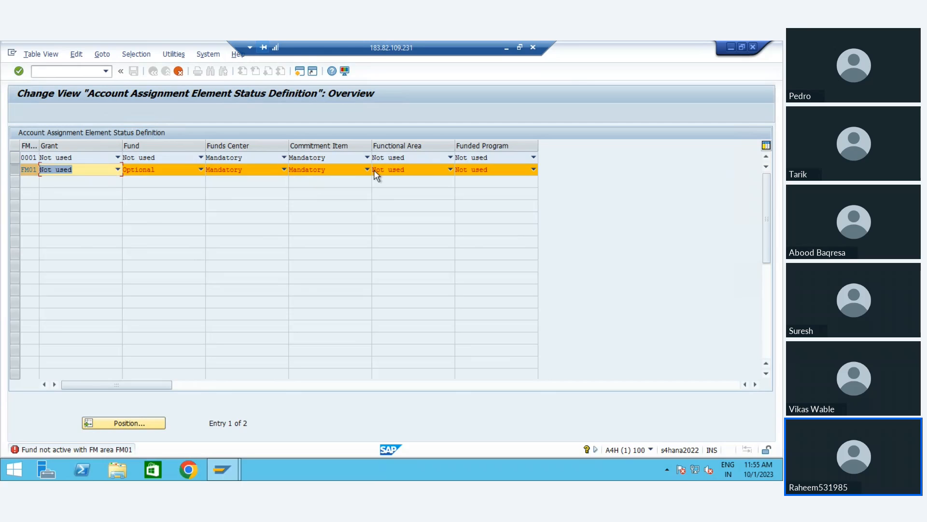
click(182, 170)
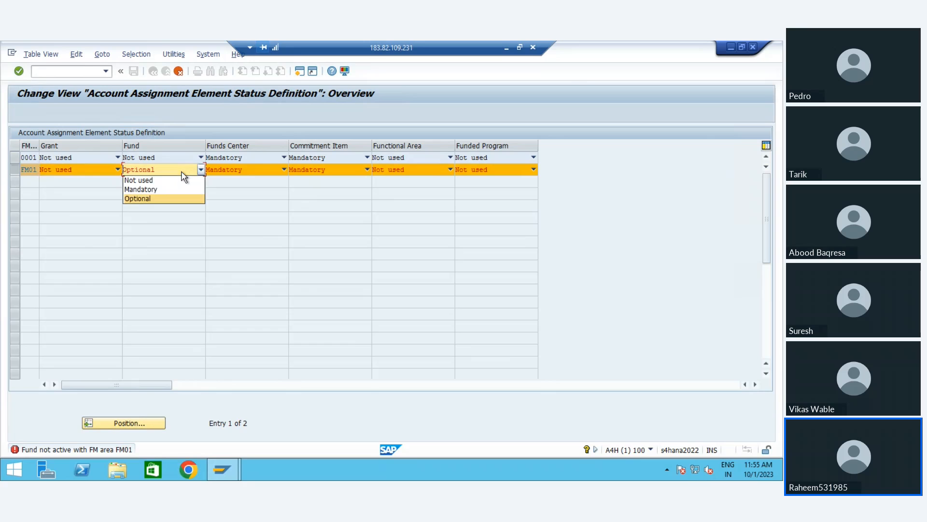
click(236, 199)
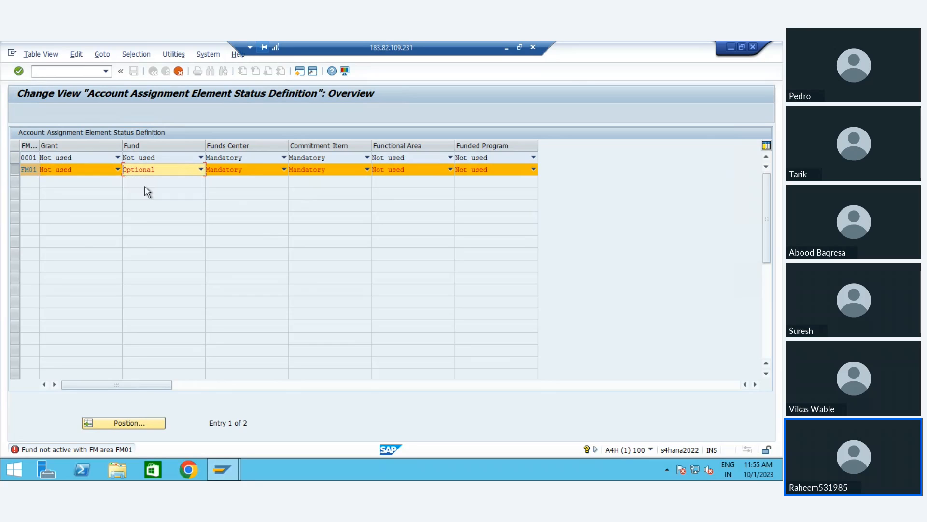
click(86, 170)
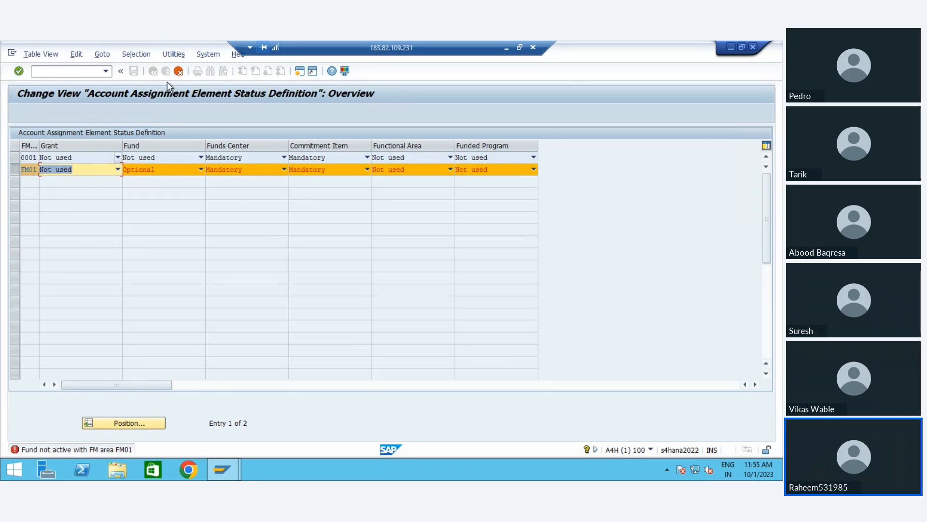
Cancel editing the account assignment element statuses and return to the Implementation Guide without saving the changes.
click(178, 71)
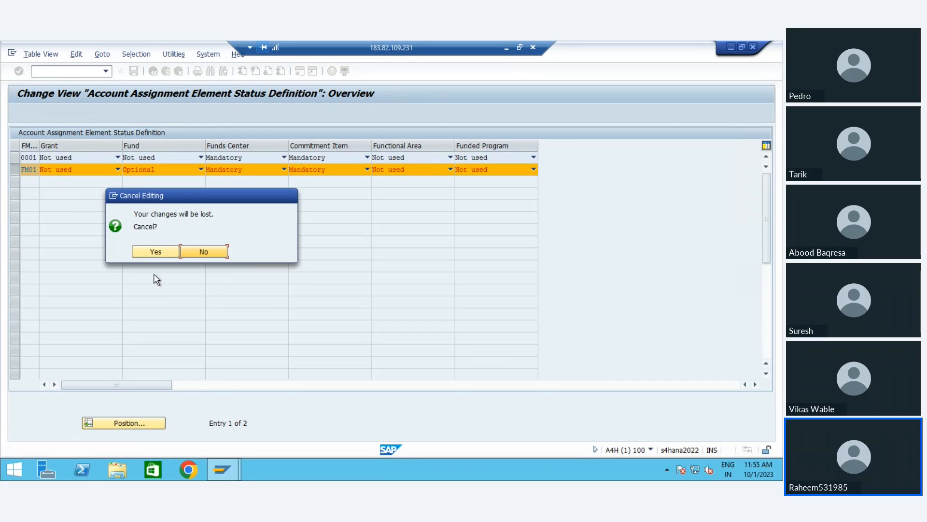
click(140, 250)
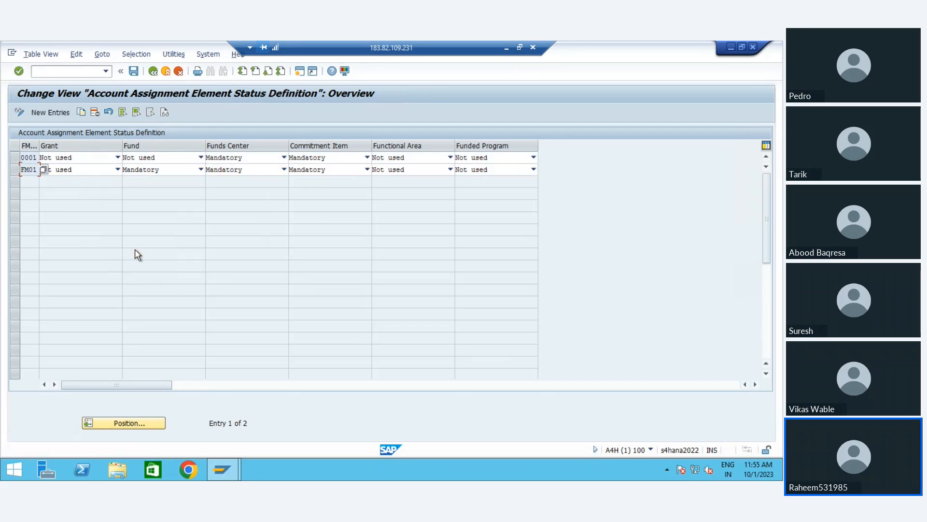
click(152, 72)
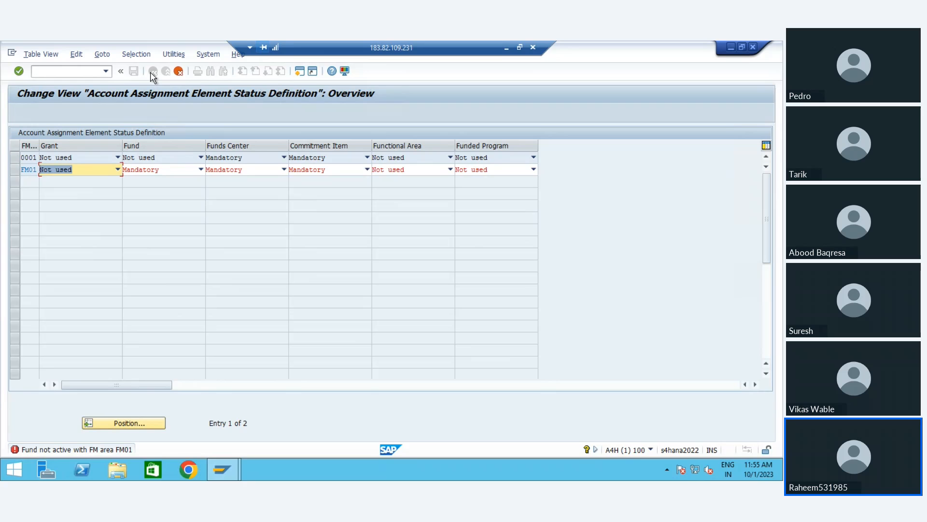
click(180, 71)
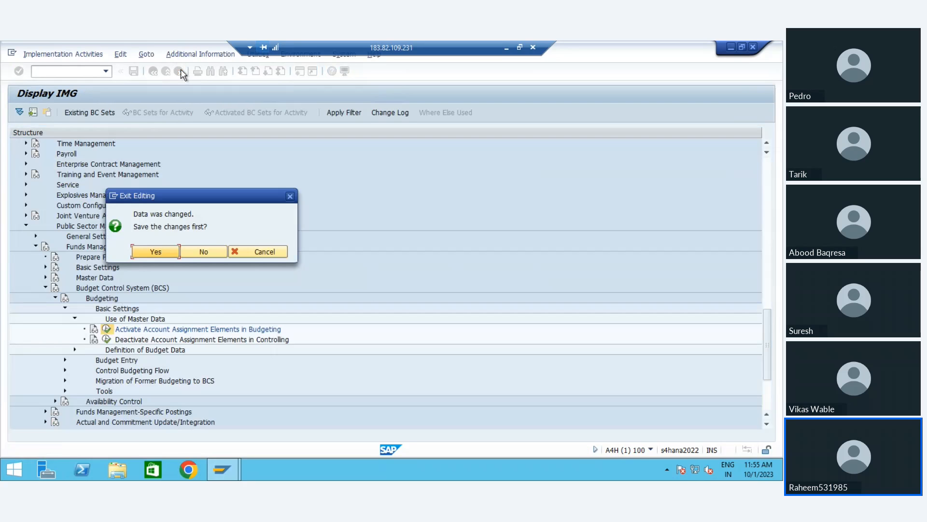
click(195, 251)
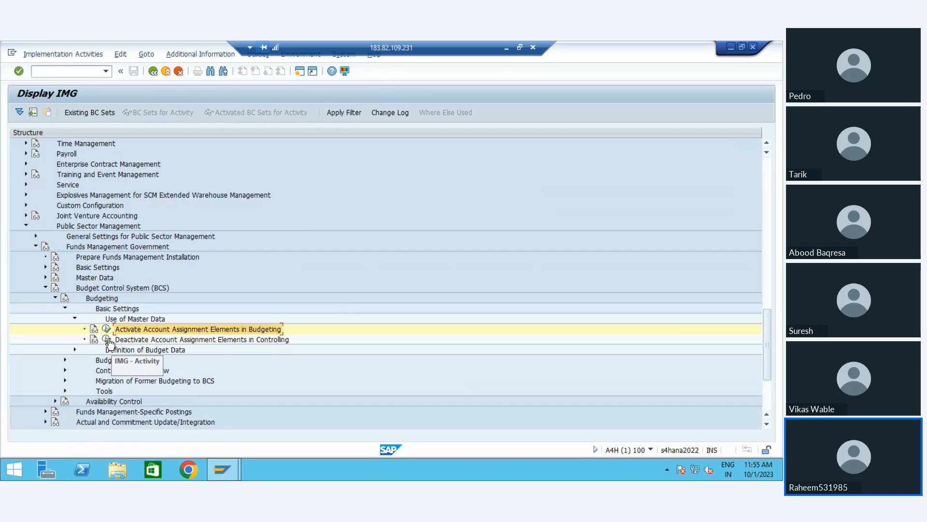
Collapse Use of Master Data, its parent Basic Settings, and the Budgeting node under Budget Control System (BCS).
key(Left)
key(Left)
key(Left)
key(Left)
key(Left)
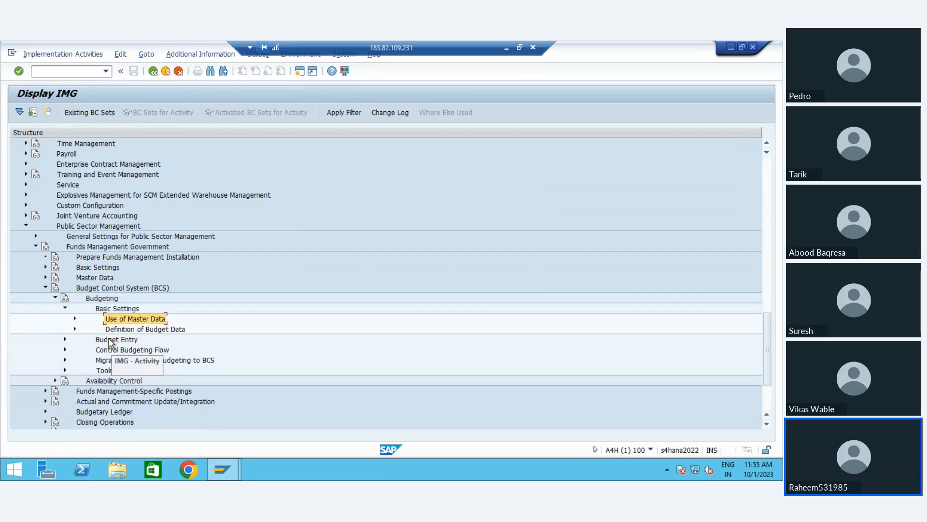
key(Left)
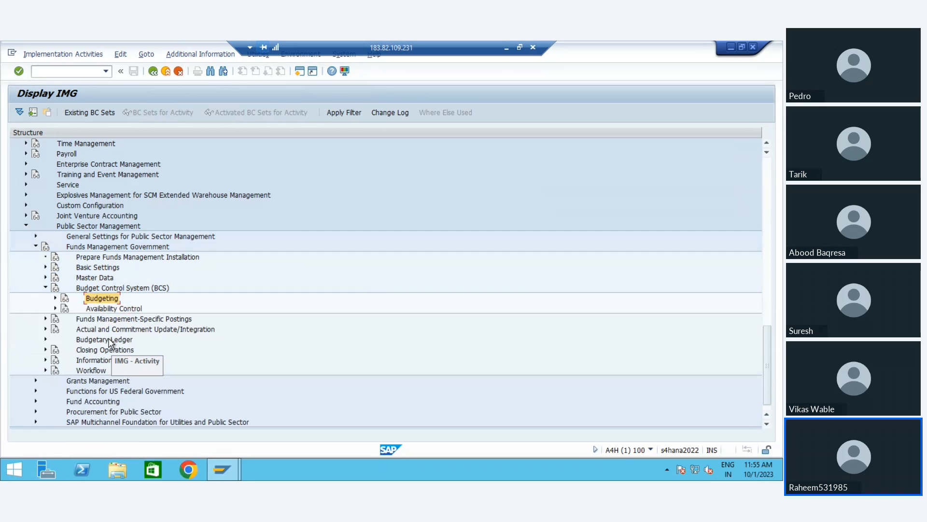
Expand Basic Settings under Funds Management Government, examine its activities through Change Message Control, and collapse the node again.
key(Up)
key(Up)
key(Up)
key(Right)
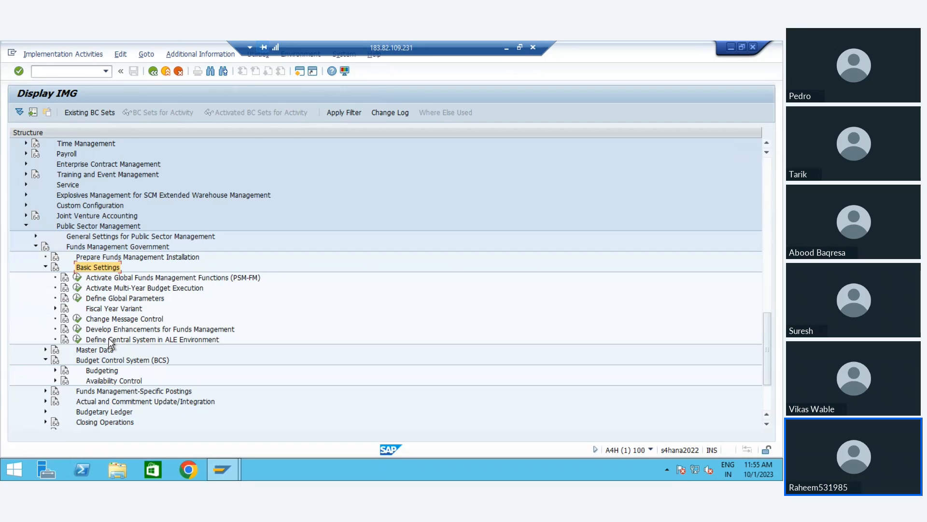
key(Down)
key(Down)
key(Down)
key(Down)
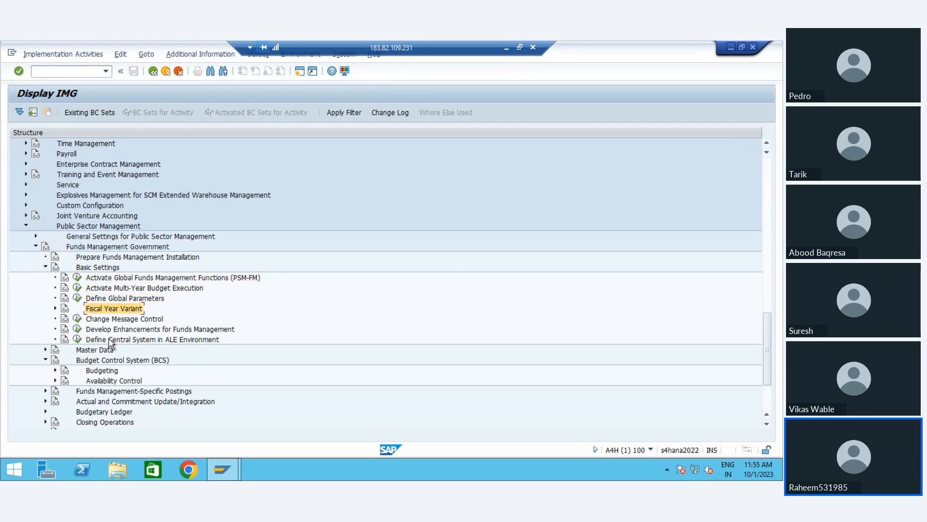
key(Down)
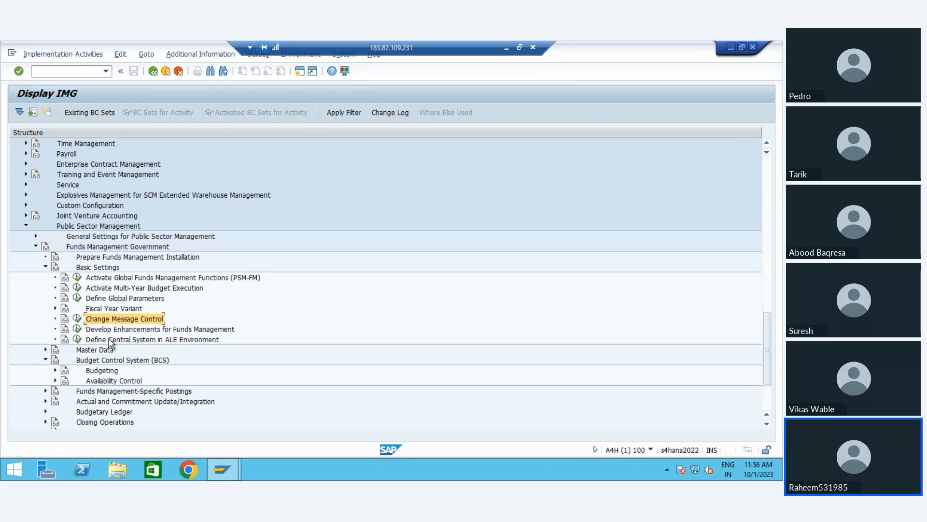
key(Left)
key(Left)
key(Left)
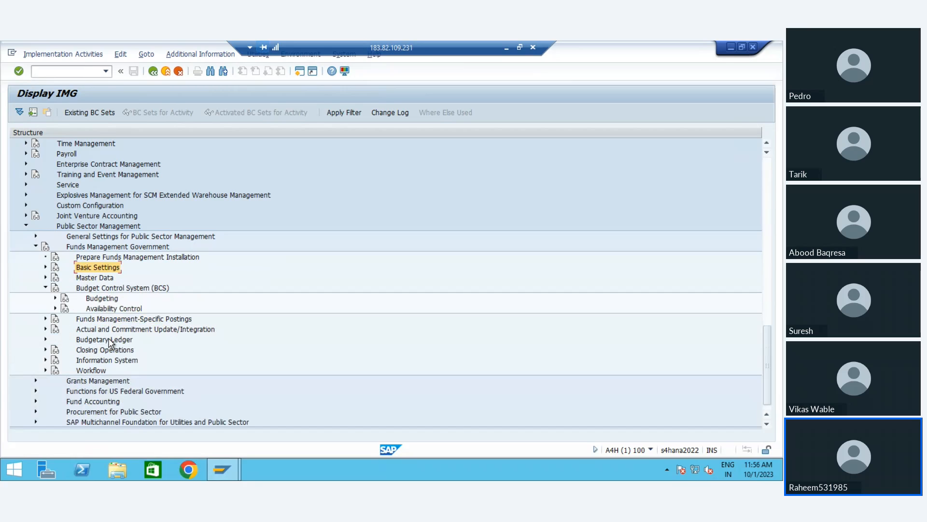
Expand Availability Control under Budget Control System (BCS) and go to Prepare Activation of Availability Control.
key(Down)
key(Down)
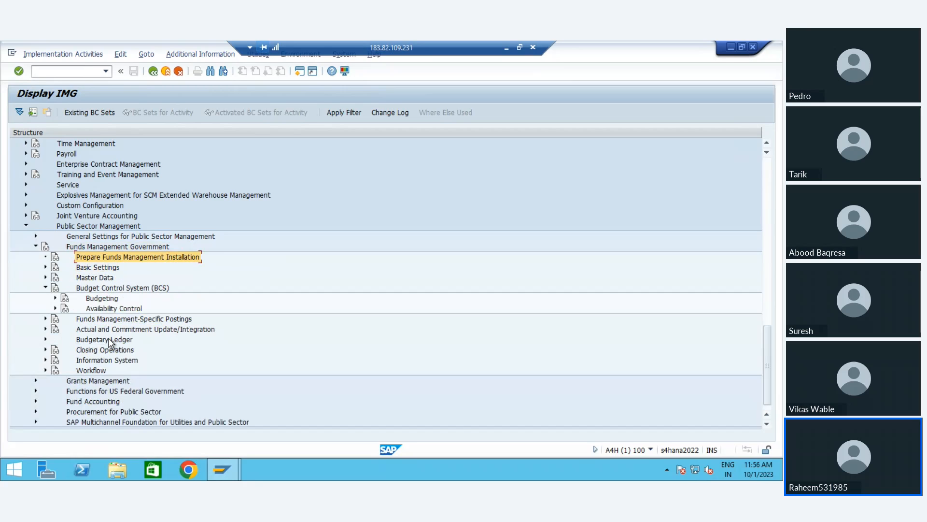
key(Down)
key(Down)
key(Left)
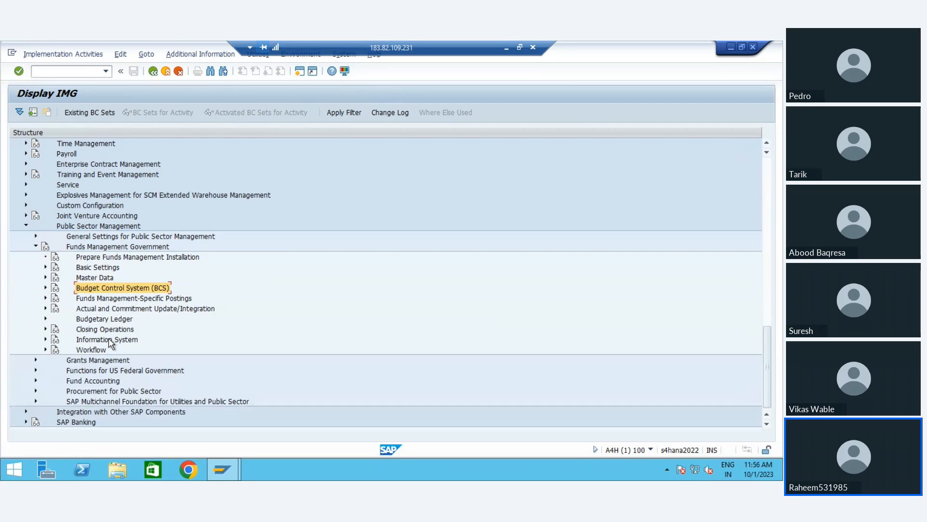
key(Right)
key(Down)
key(Down)
key(Right)
key(Down)
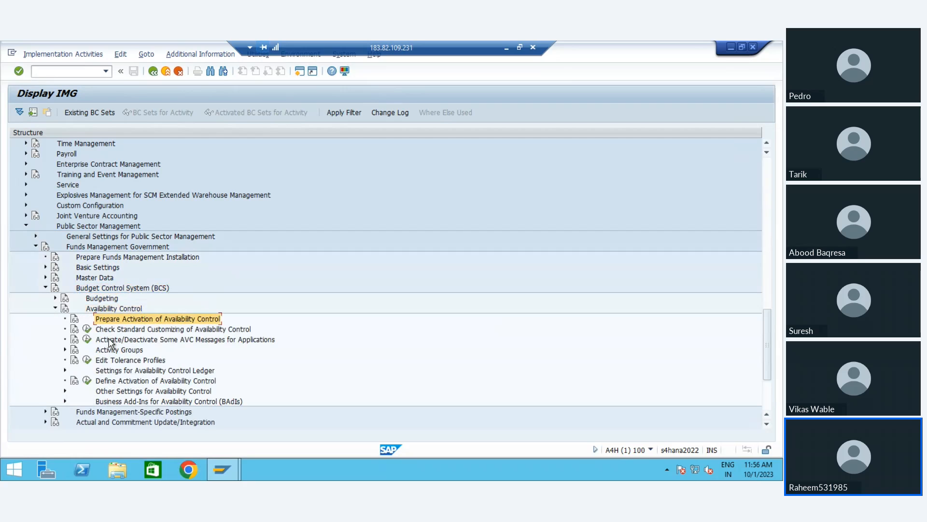
Review Check Standard Customizing of Availability Control and Activate/Deactivate Some AVC Messages for Applications, returning to the Implementation Guide after each.
click(85, 329)
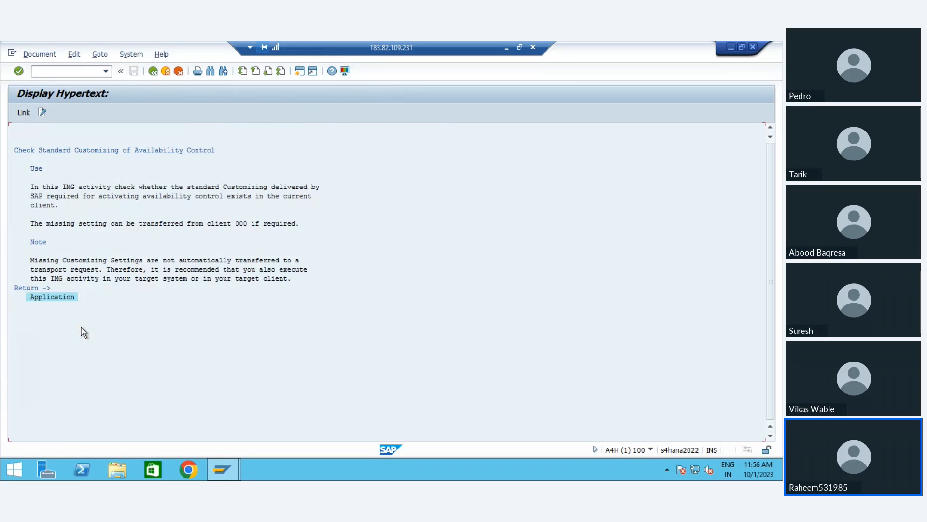
click(153, 70)
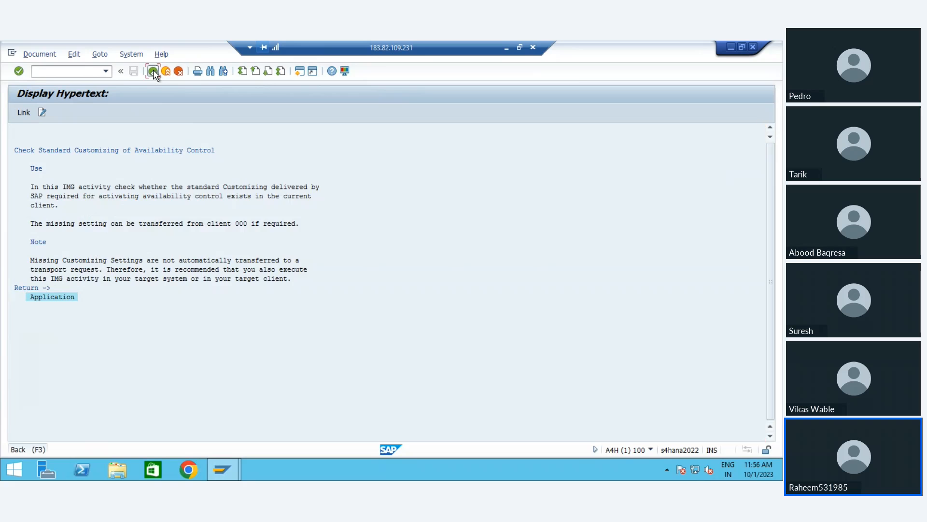
click(88, 339)
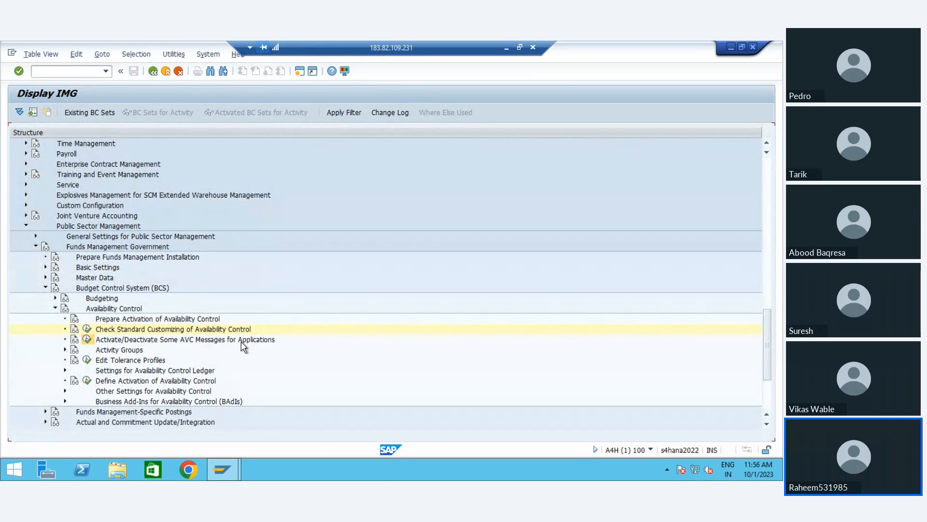
click(153, 70)
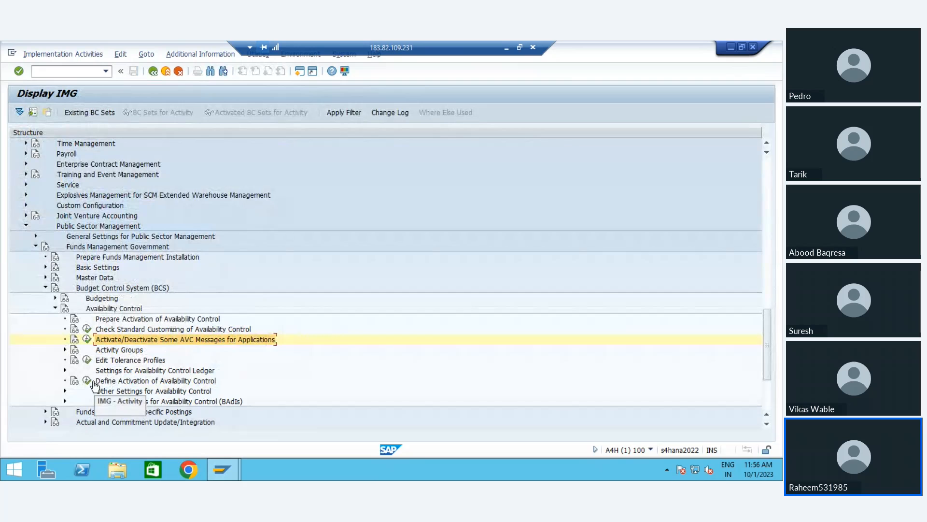
Start a new entry in Define Activation of Availability Control for FM area FM01 with control ledger 9H.
click(87, 381)
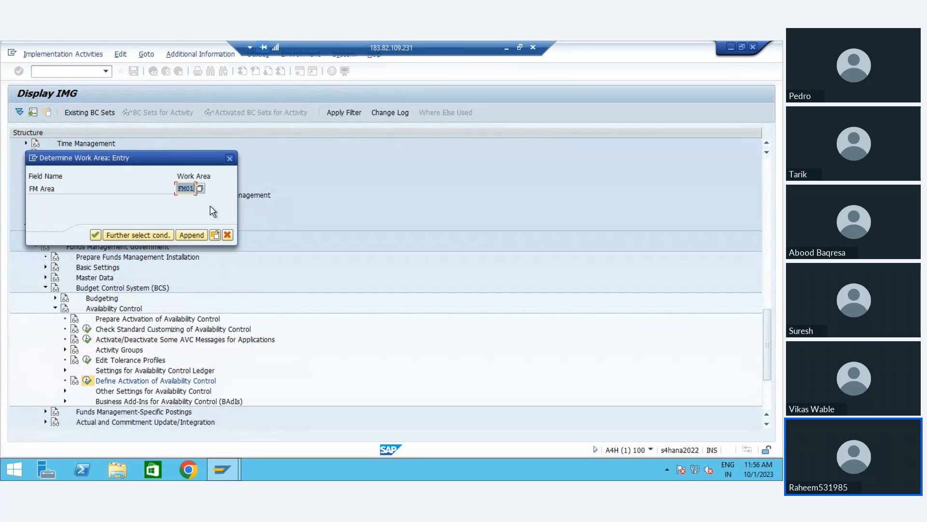
key(Return)
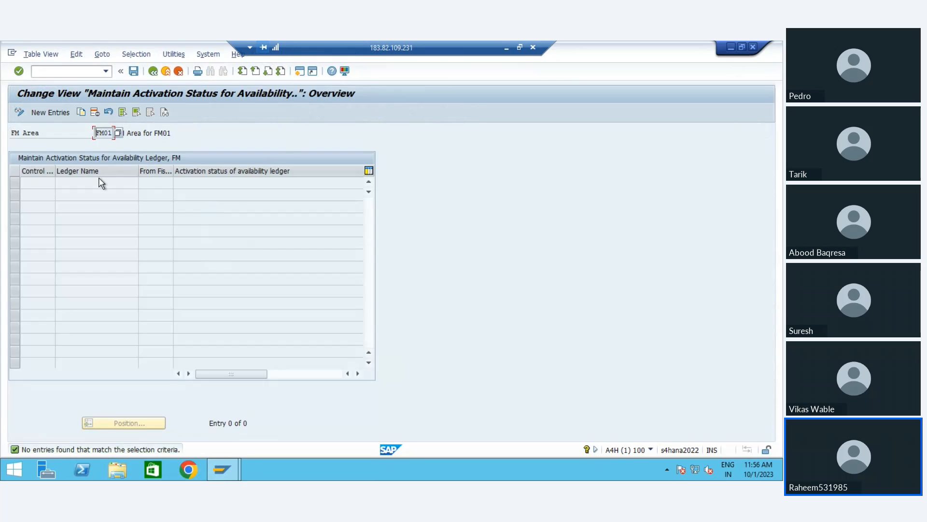
click(40, 114)
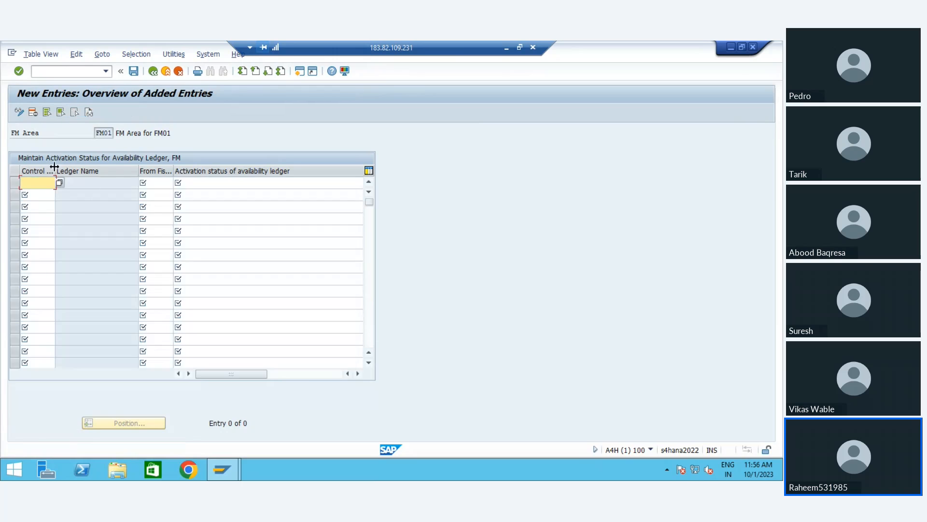
click(60, 183)
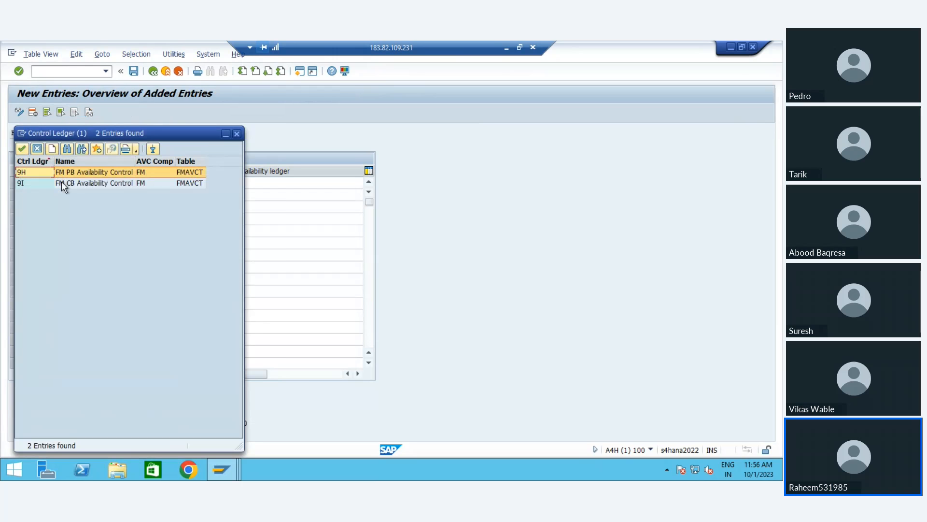
key(Return)
key(Tab)
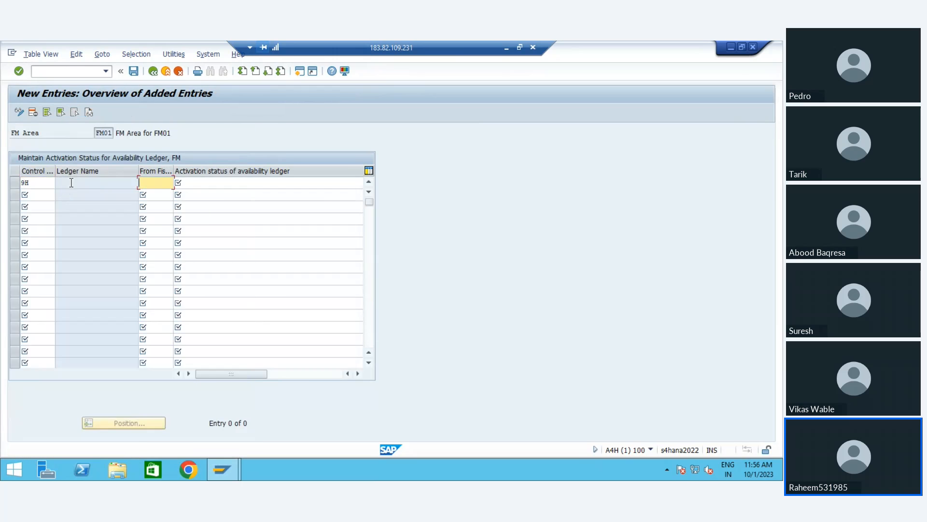
Try to activate ledger 9H from fiscal year 2023 with the status Active with usual check logic.
click(159, 193)
key(Tab)
click(262, 182)
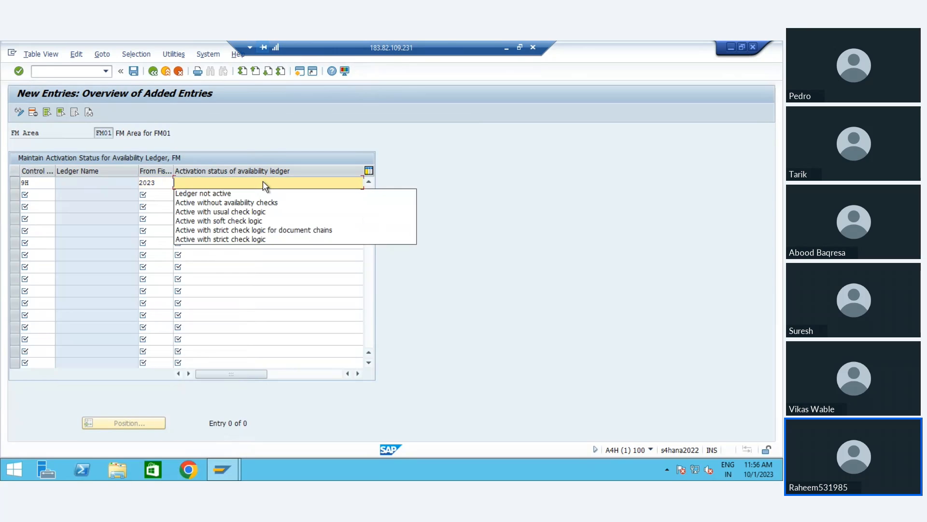
key(Down)
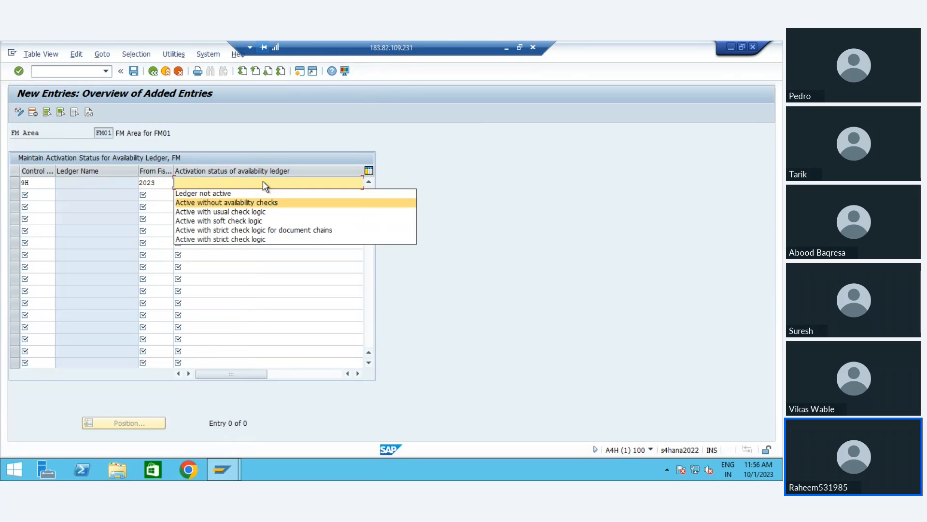
key(Down)
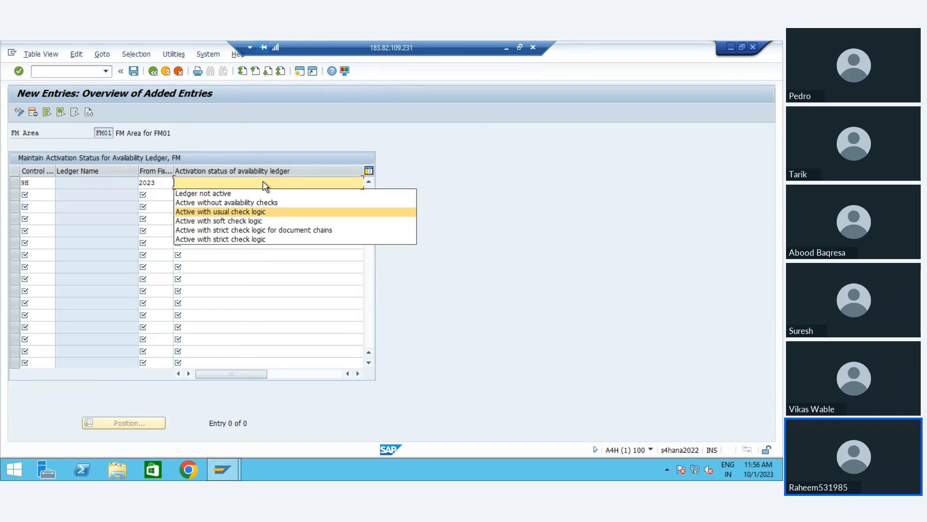
click(254, 214)
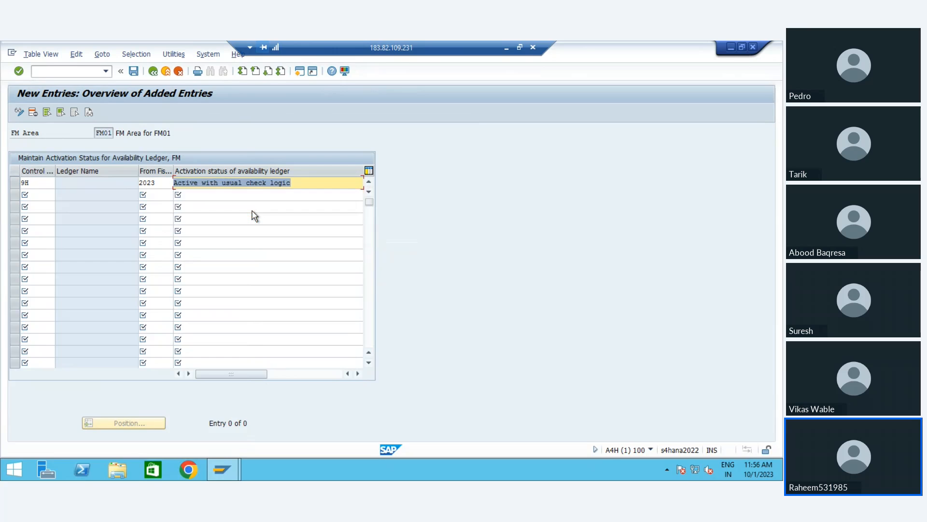
key(Return)
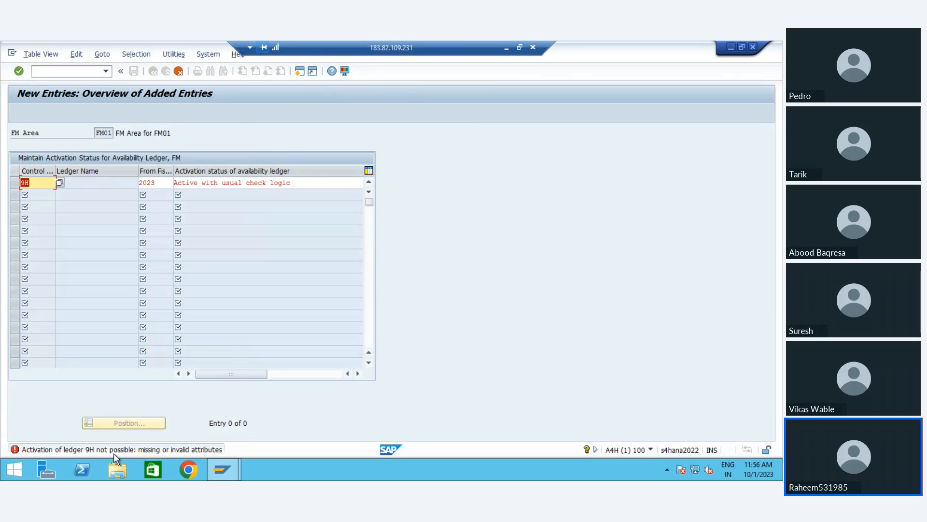
Read the activation message's long text and follow its reference to open Assign Tolerance Profiles and Strategy for Control Objects for FM01.
double_click(157, 451)
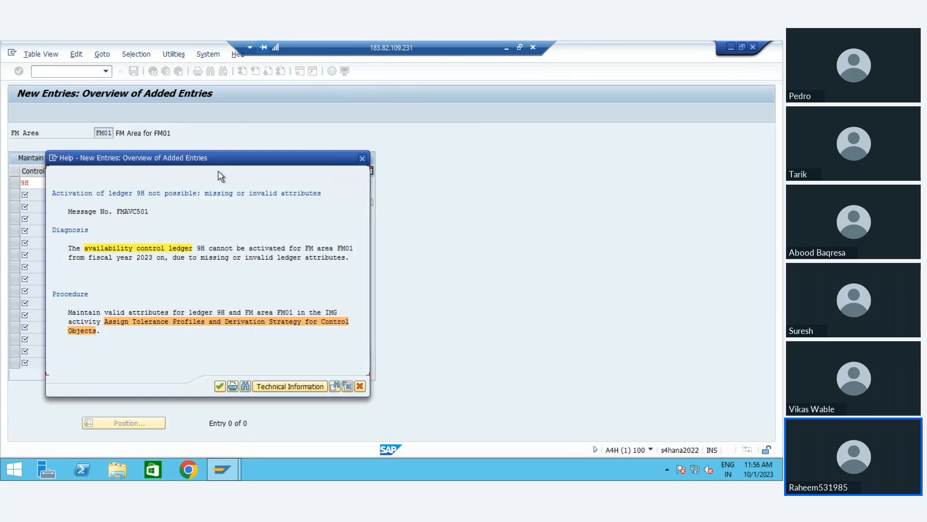
click(191, 326)
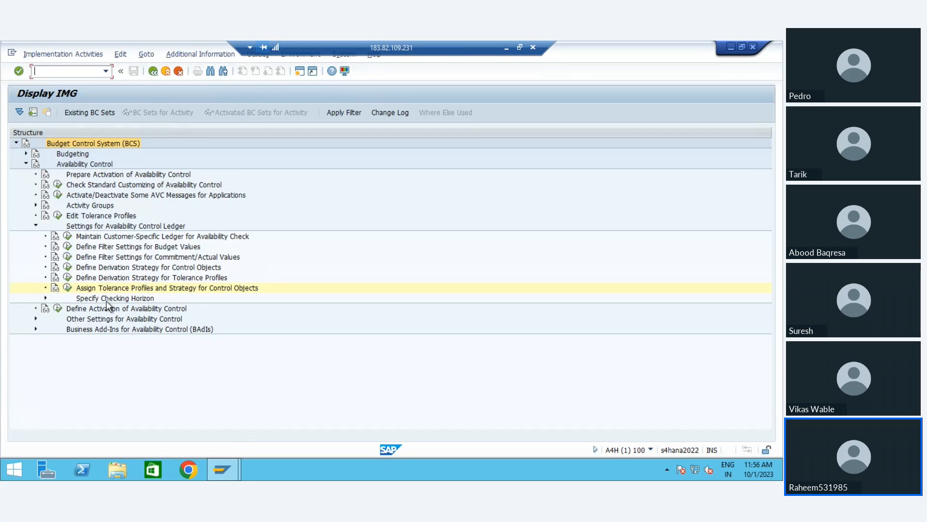
click(68, 287)
key(Return)
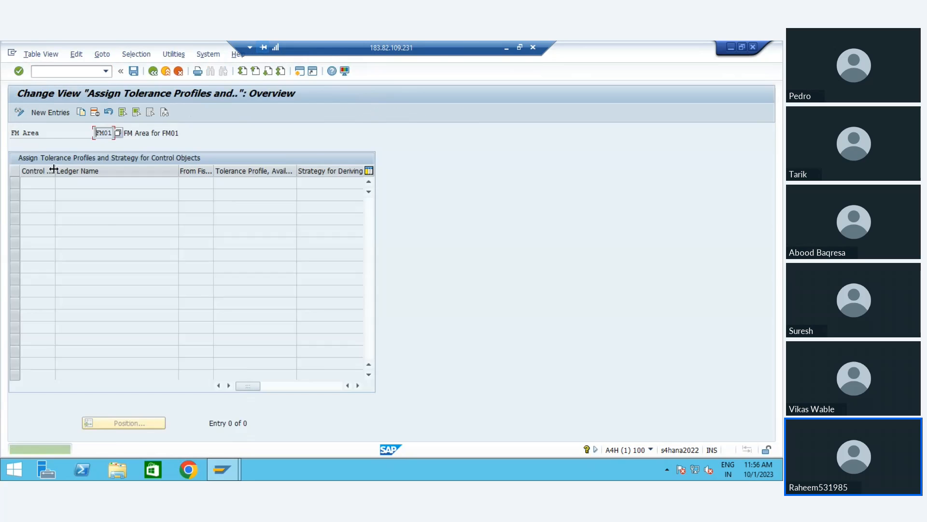
Add a tolerance profile assignment for control ledger 9H from fiscal year 2023 with tolerance profile FM01.
click(39, 113)
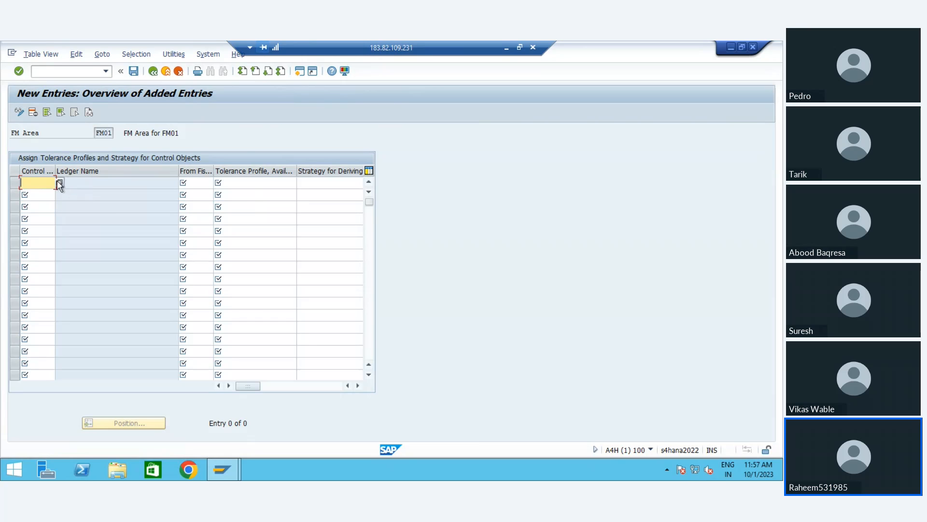
click(59, 184)
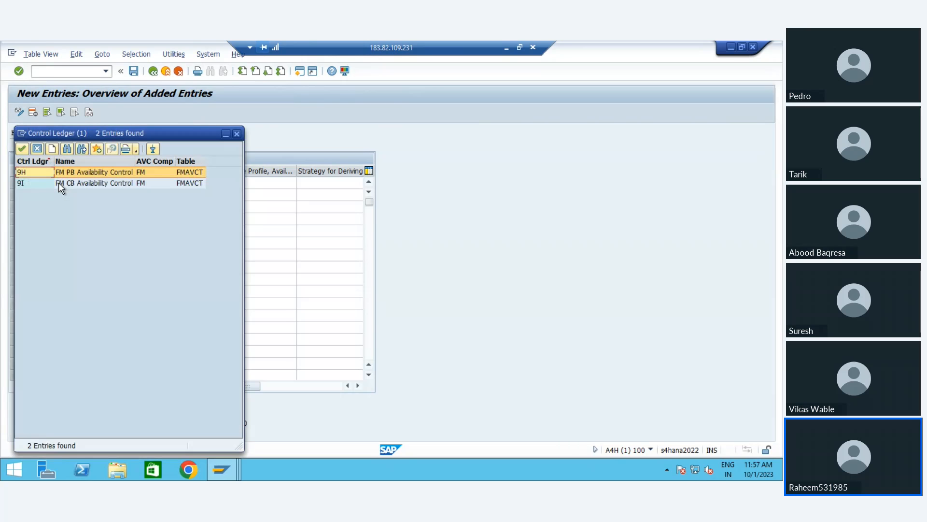
key(Return)
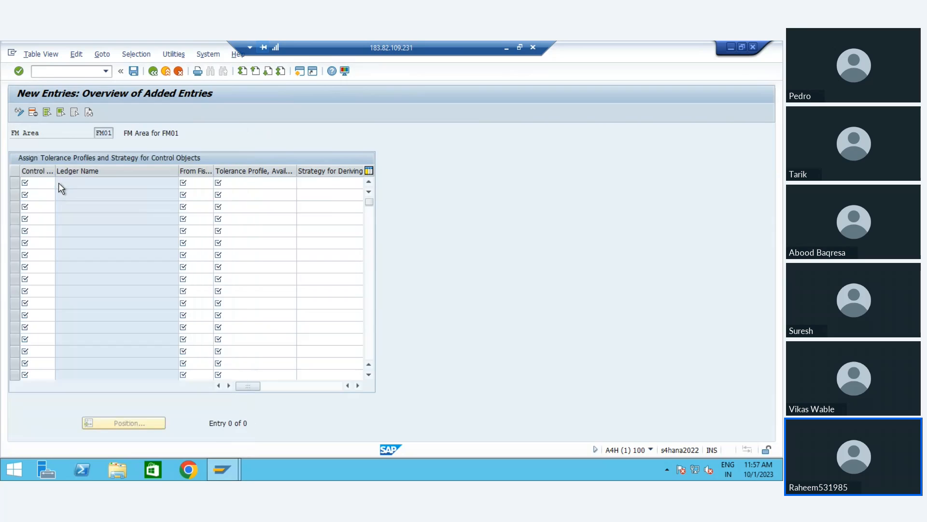
click(188, 183)
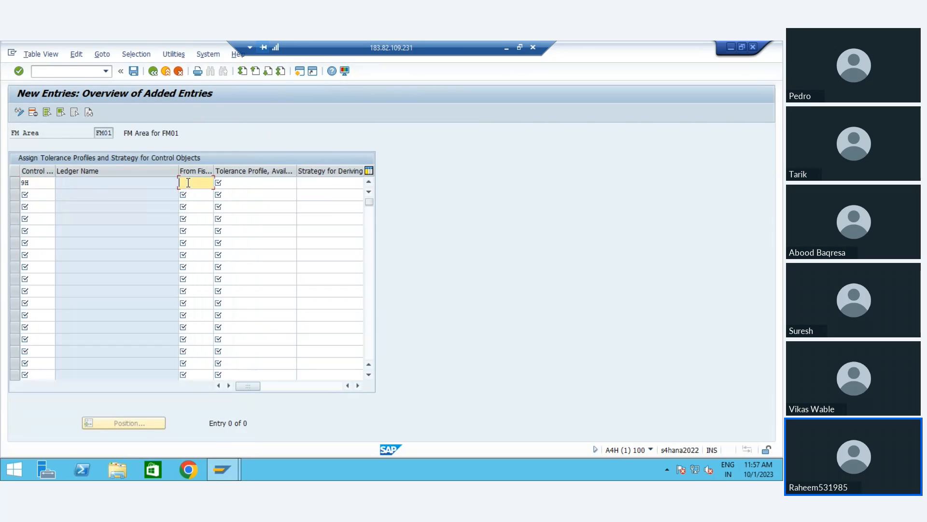
text(2023)
key(Tab)
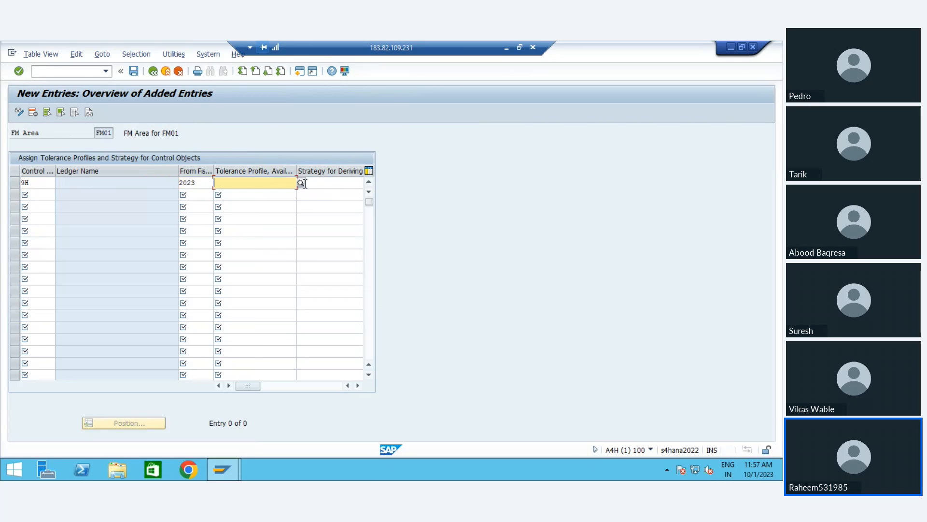
click(301, 183)
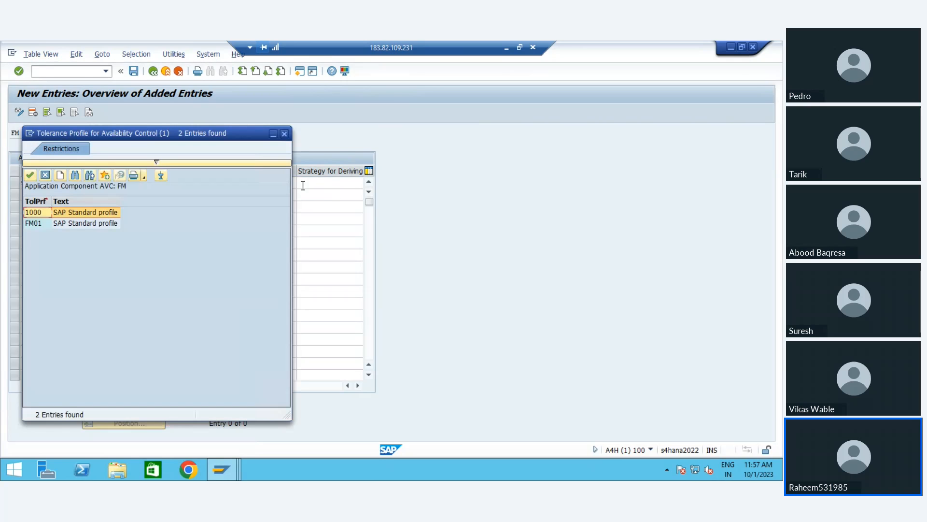
double_click(71, 224)
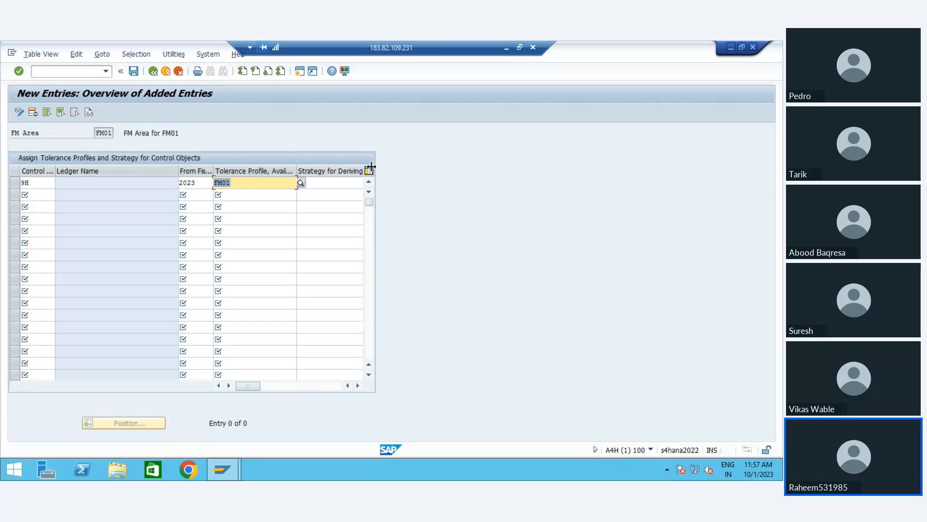
Check the strategy and grant determination options for ledger 9H, leave them at their defaults, and save the entry in the proposed customizing request.
click(344, 180)
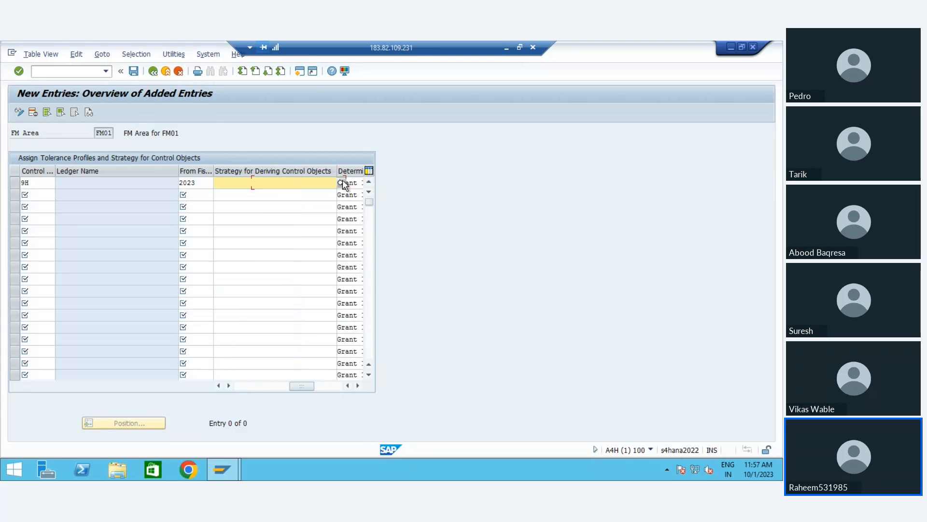
click(339, 183)
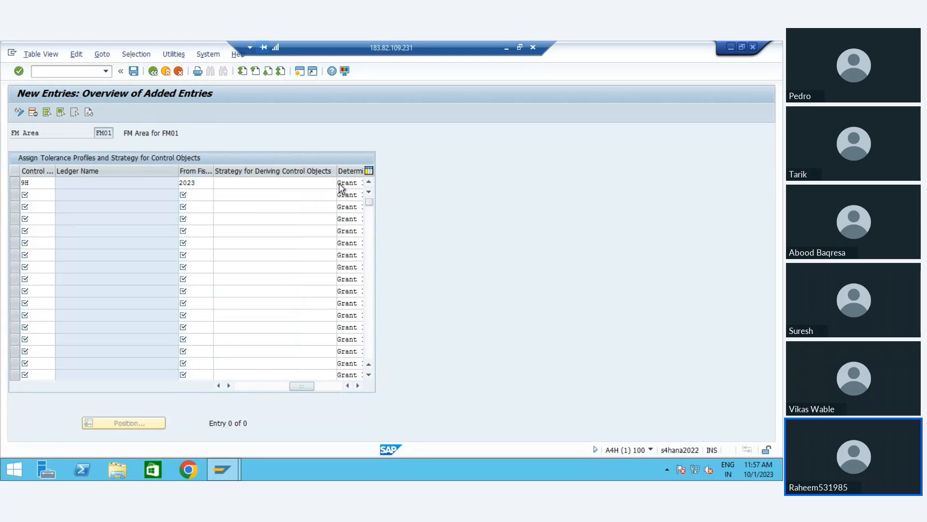
key(Tab)
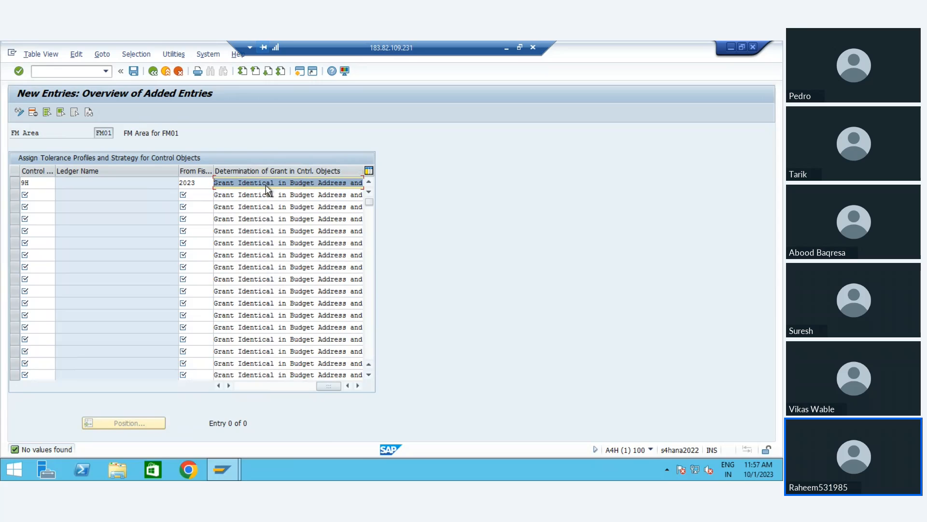
click(265, 184)
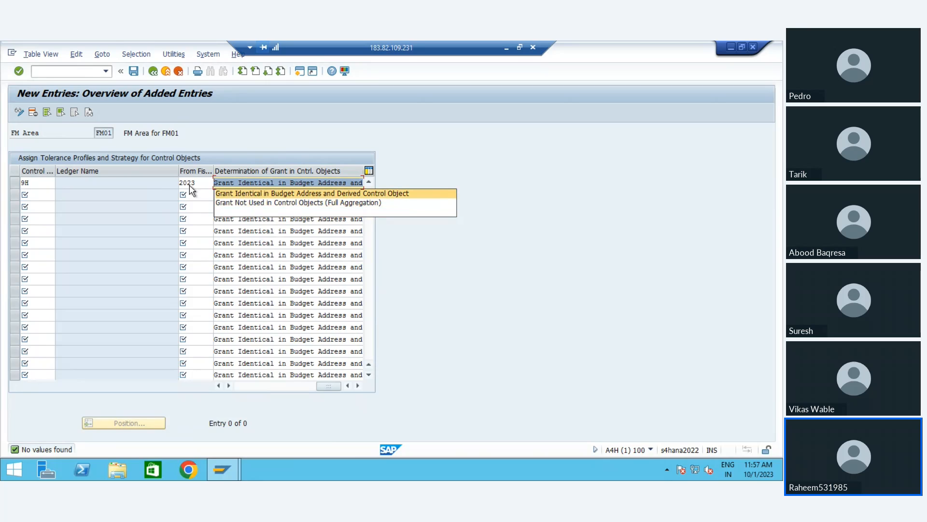
click(431, 221)
key(Return)
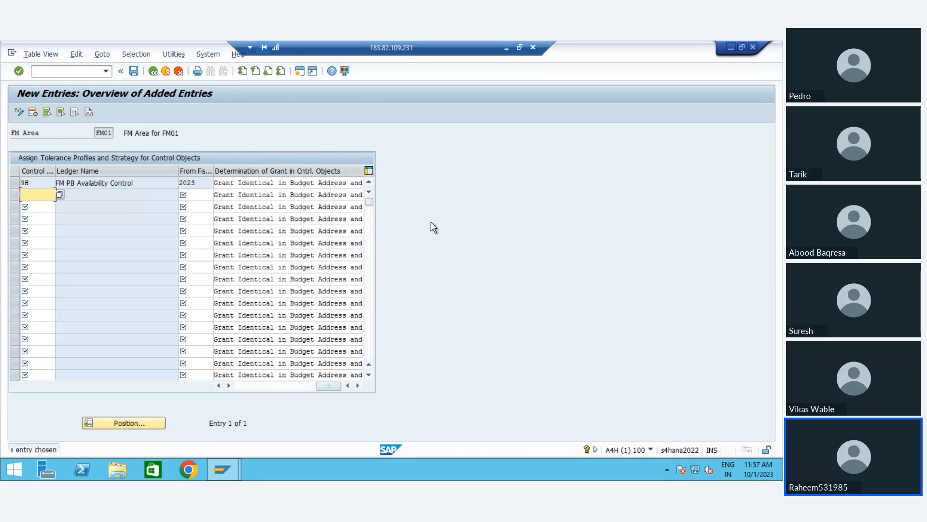
click(138, 71)
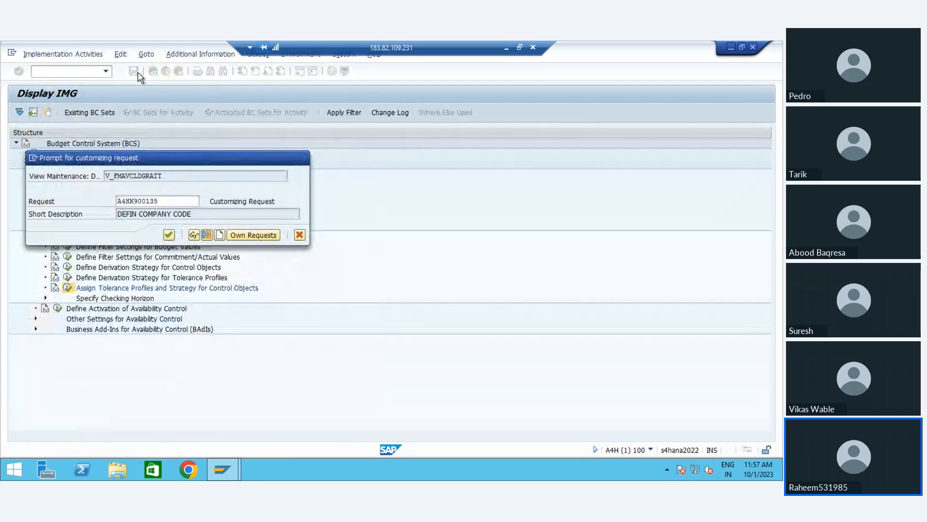
key(Return)
Set ledger 9H's grant determination to Grant Not Used in Control Objects (Full Aggregation), save, and return to the Implementation Guide.
click(259, 184)
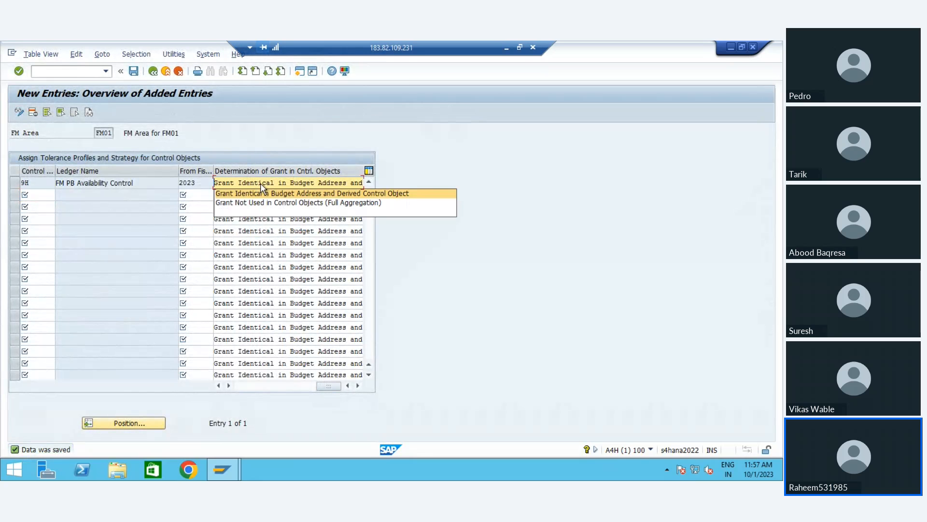
click(261, 203)
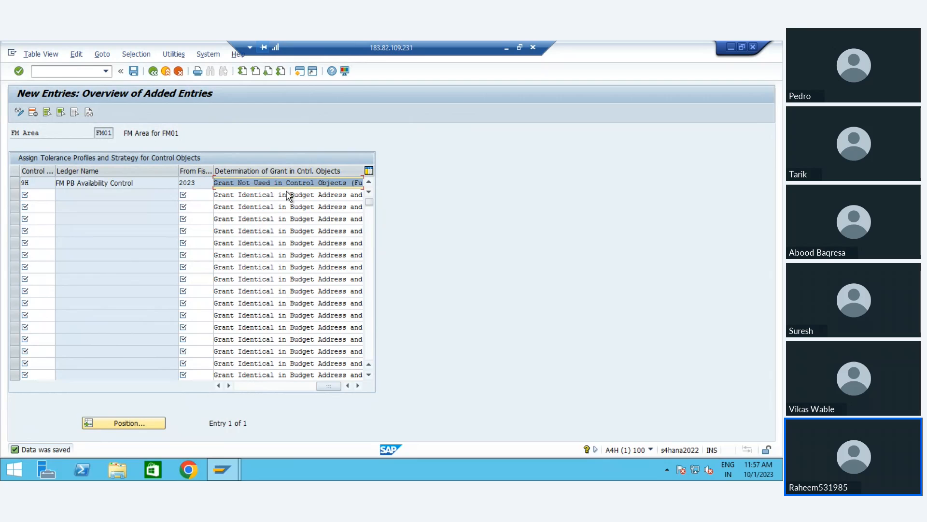
key(Return)
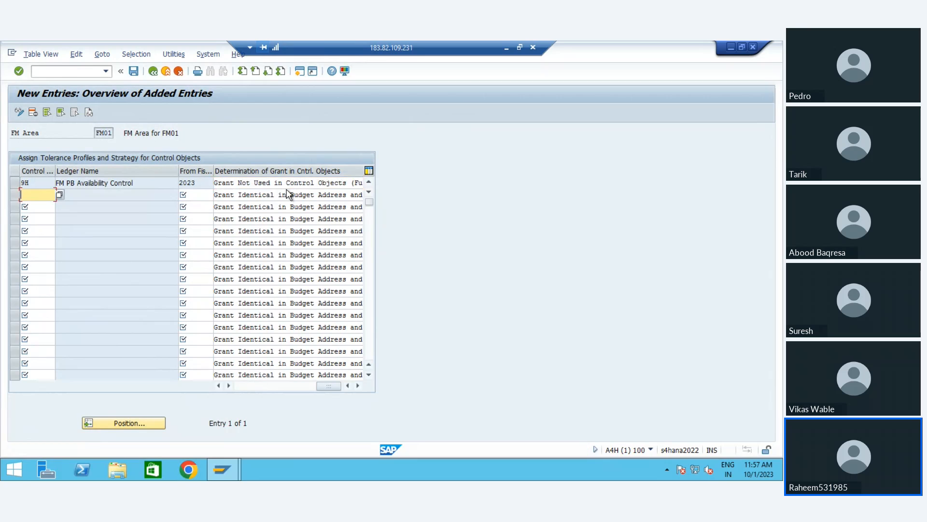
key(ctrl+s)
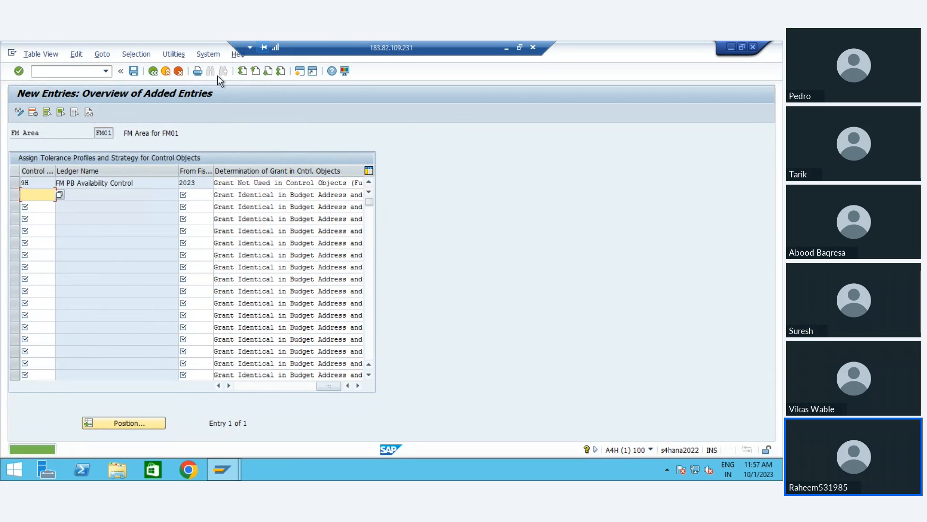
click(153, 72)
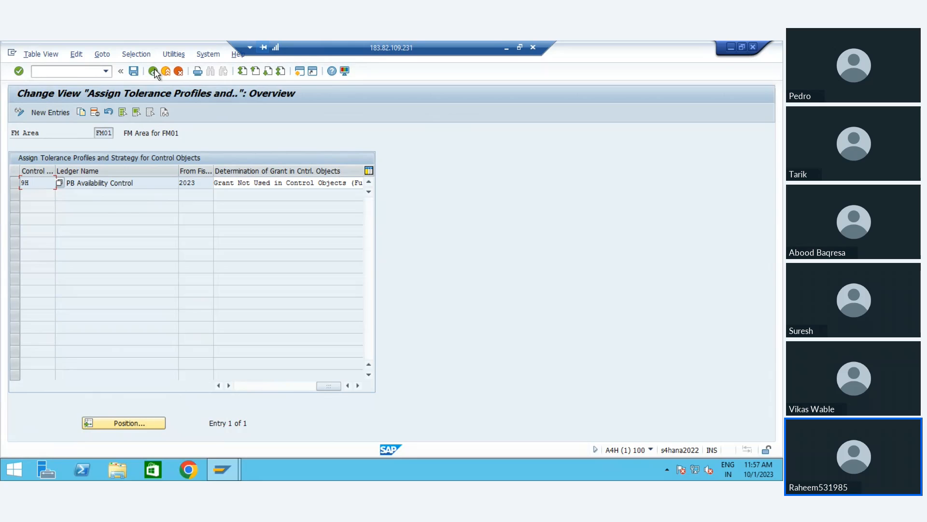
click(153, 72)
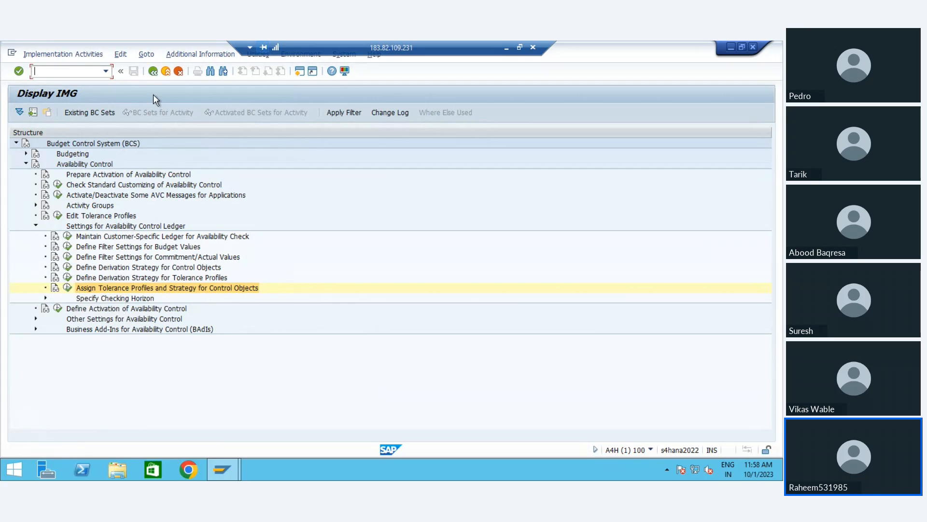
Open Define Derivation Strategy for Tolerance Profiles and start a new entry.
click(71, 279)
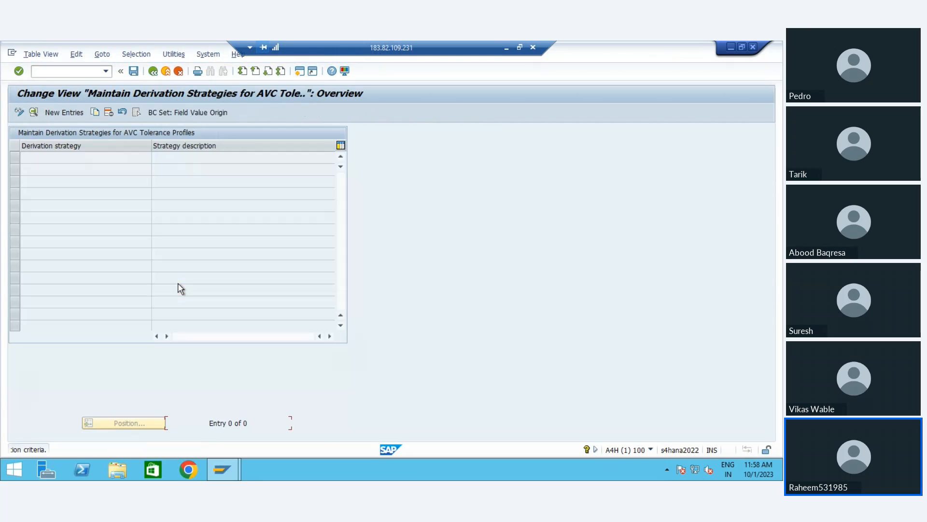
click(60, 113)
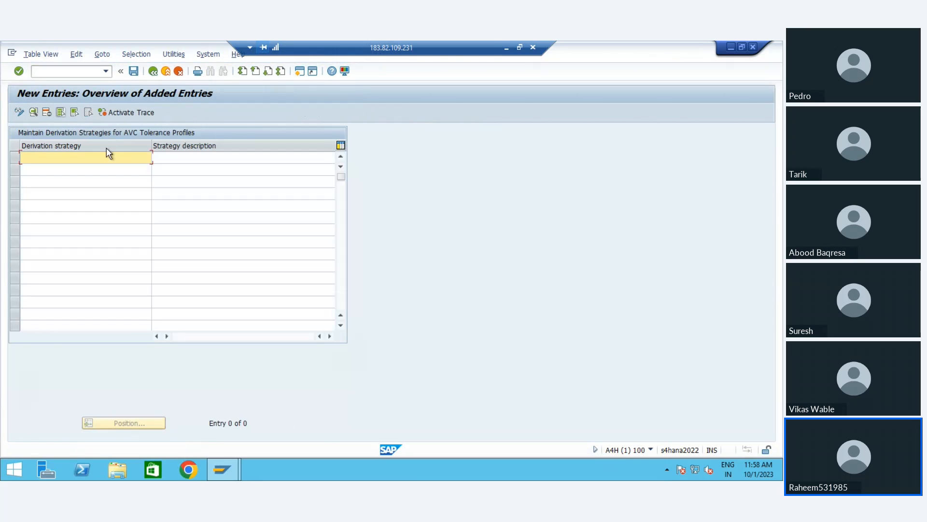
text(sap)
key(Tab)
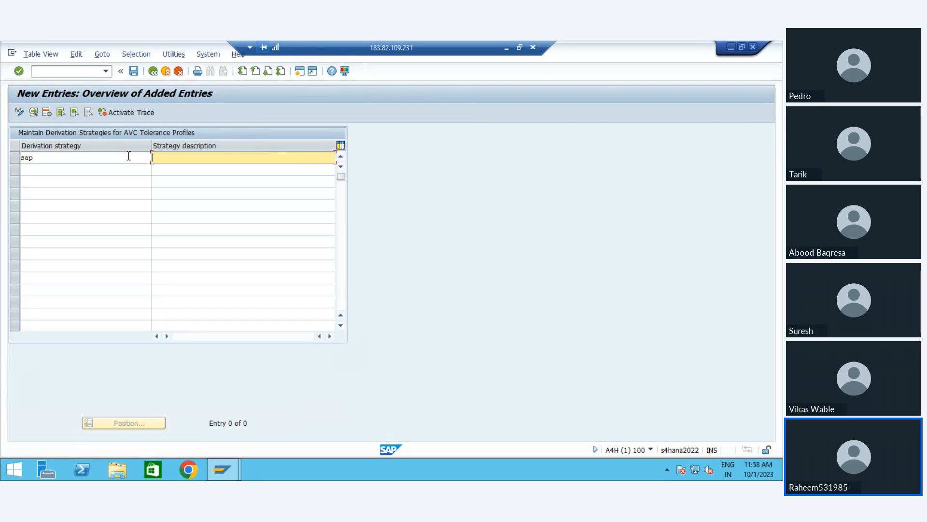
click(128, 155)
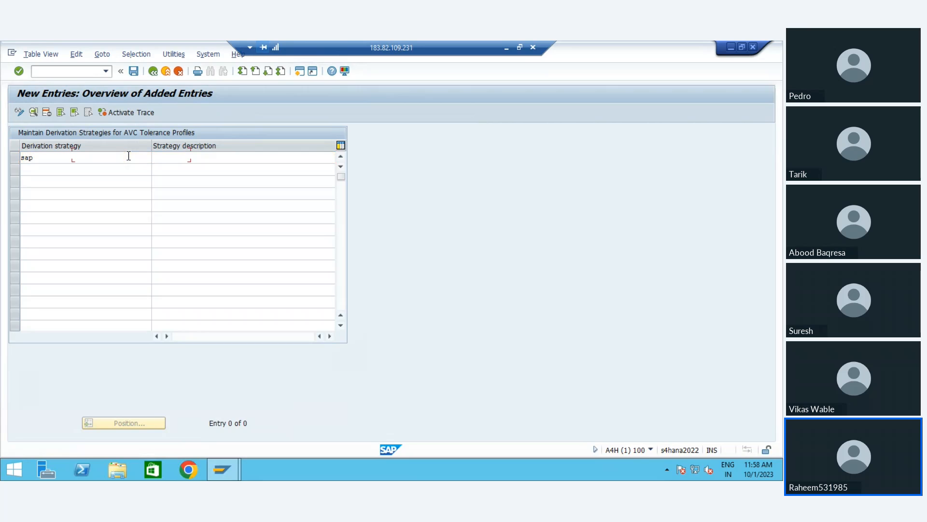
key(BackSpace)
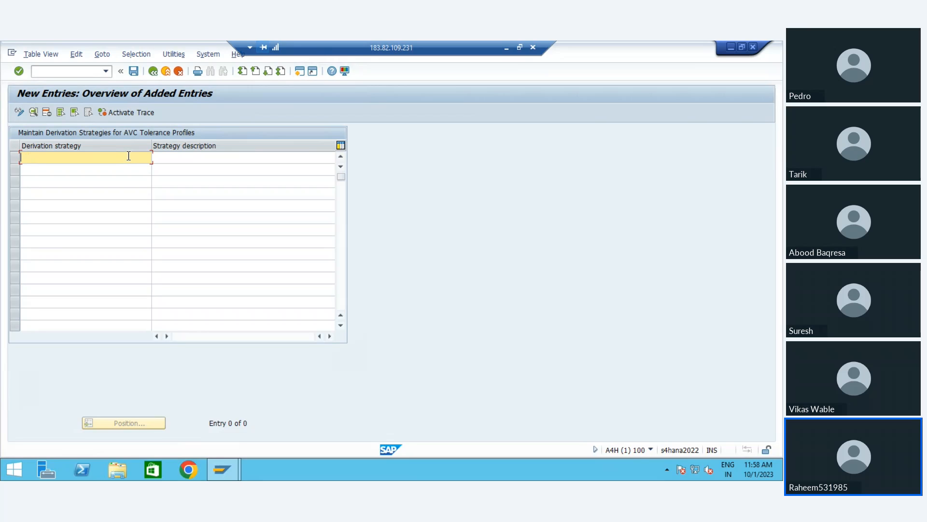
Enter derivation strategy ZFM01 with description ZFM01 and choose control ledger 9H for its reserved leading characters.
text(zFM01)
key(Tab)
text(Z)
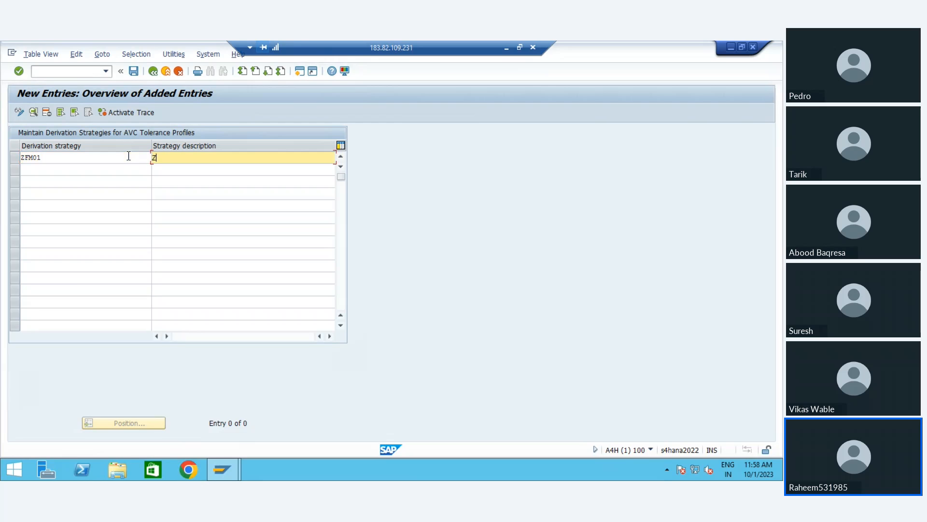
key(Return)
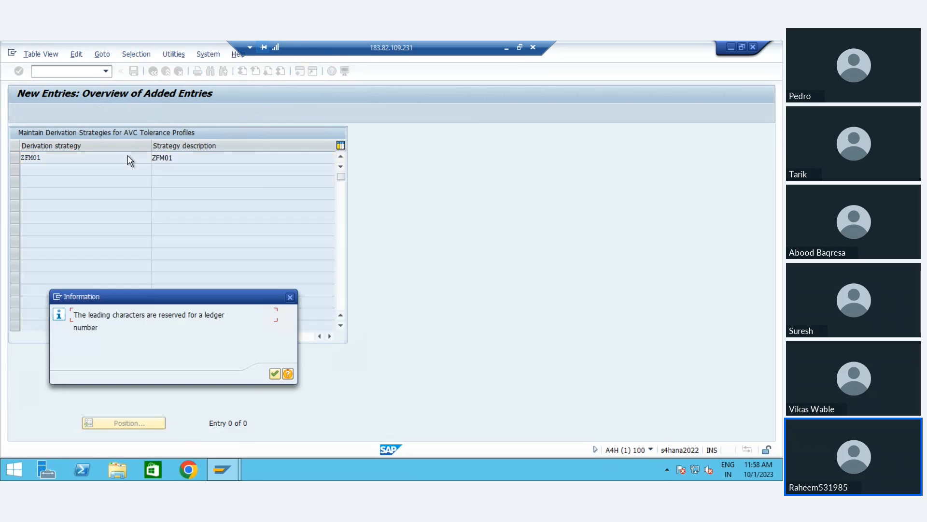
key(Return)
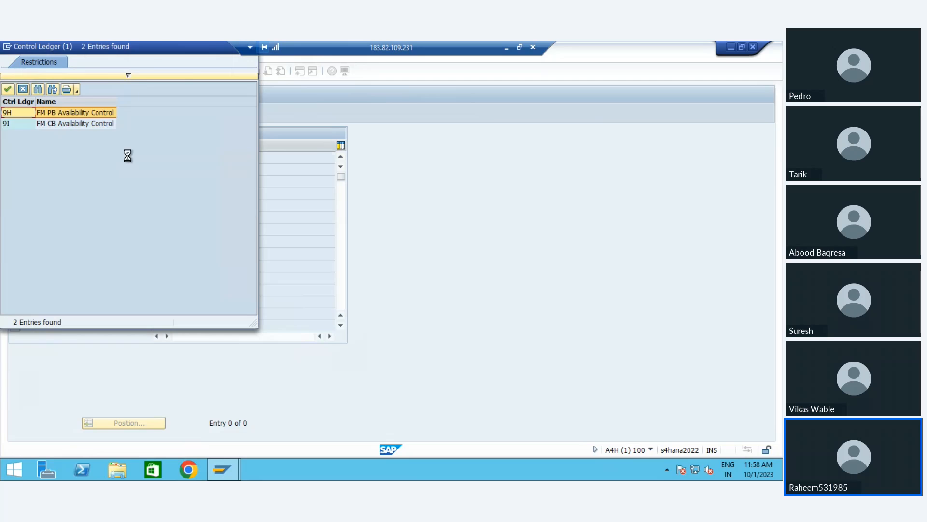
key(Return)
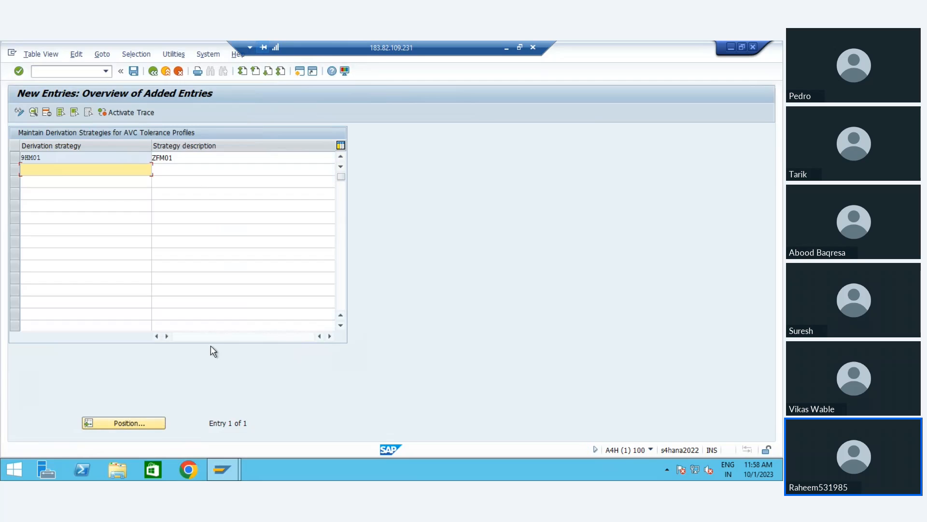
Save the new tolerance profile derivation strategy in the proposed customizing request and return to the Implementation Guide.
click(97, 157)
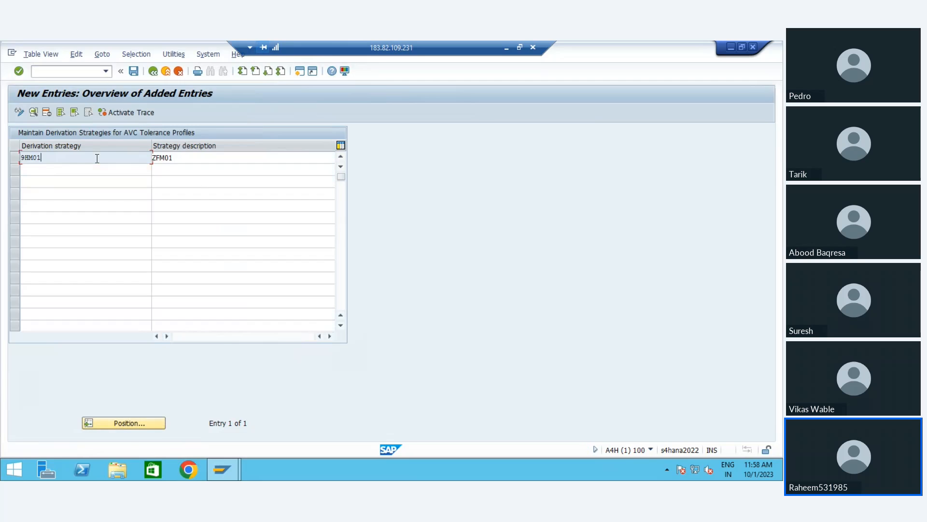
click(134, 72)
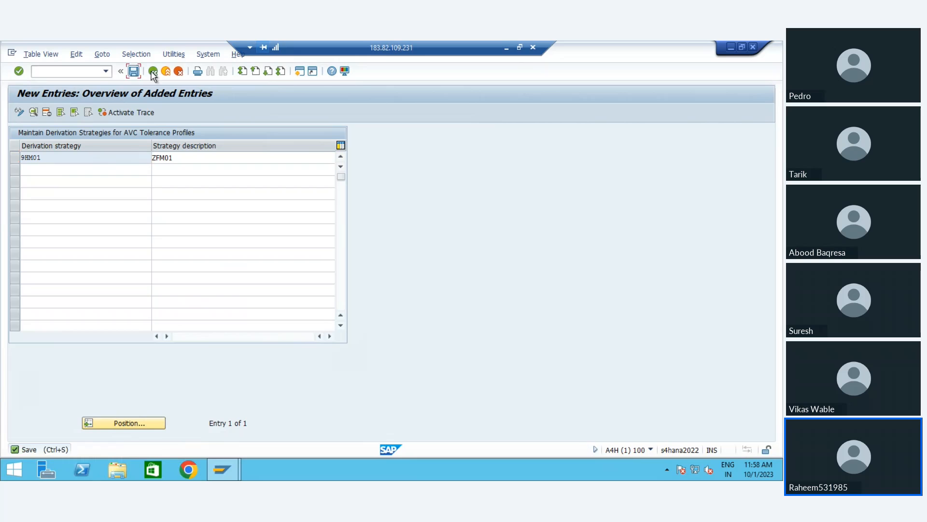
click(153, 72)
click(152, 71)
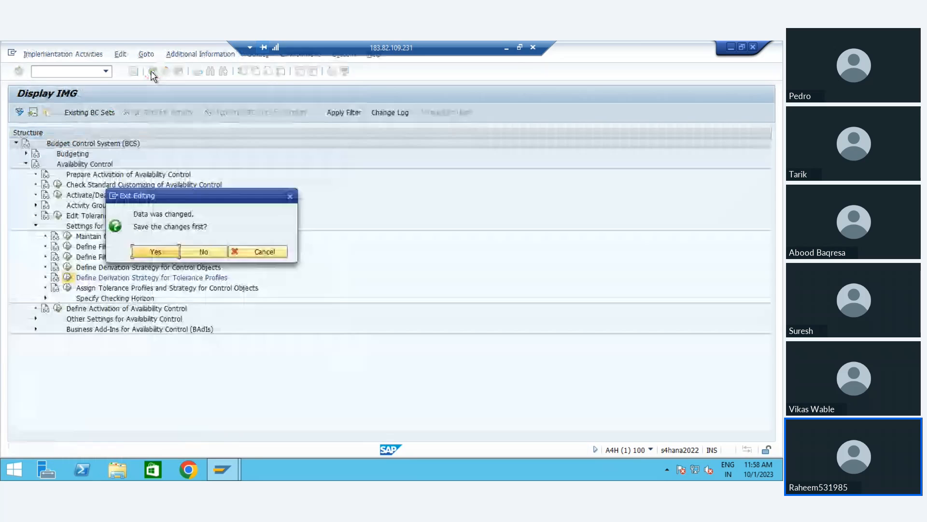
click(155, 252)
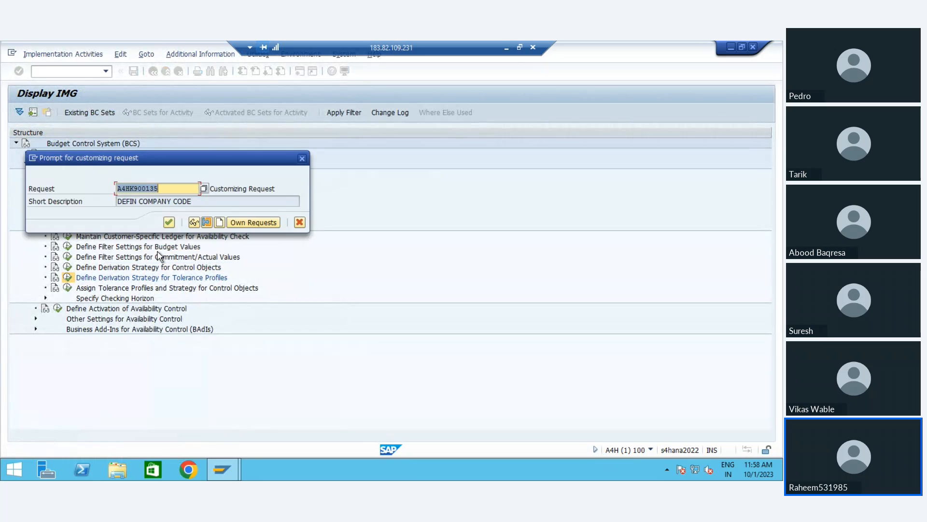
click(169, 223)
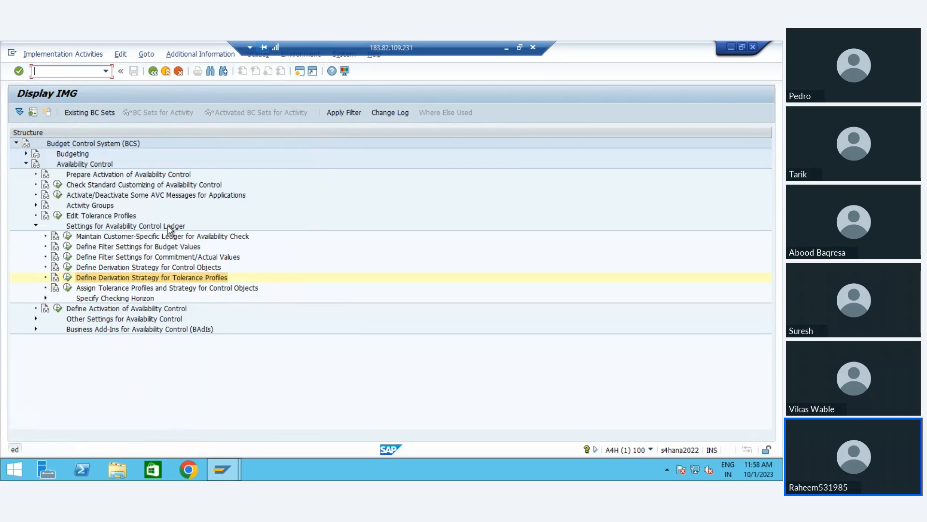
Go back to the availability ledger activation, close the message help, try to confirm the 9H entry again, and exit to SAP Easy Access.
click(152, 71)
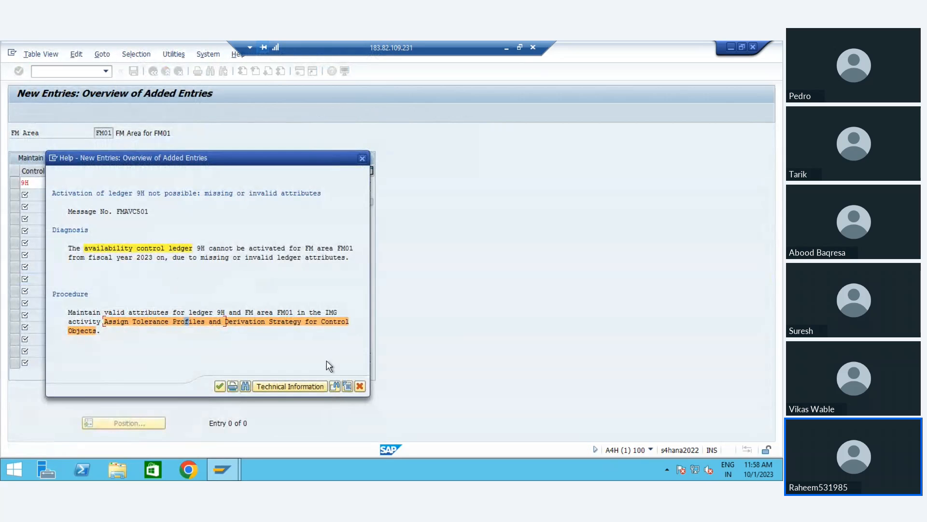
click(360, 386)
key(Return)
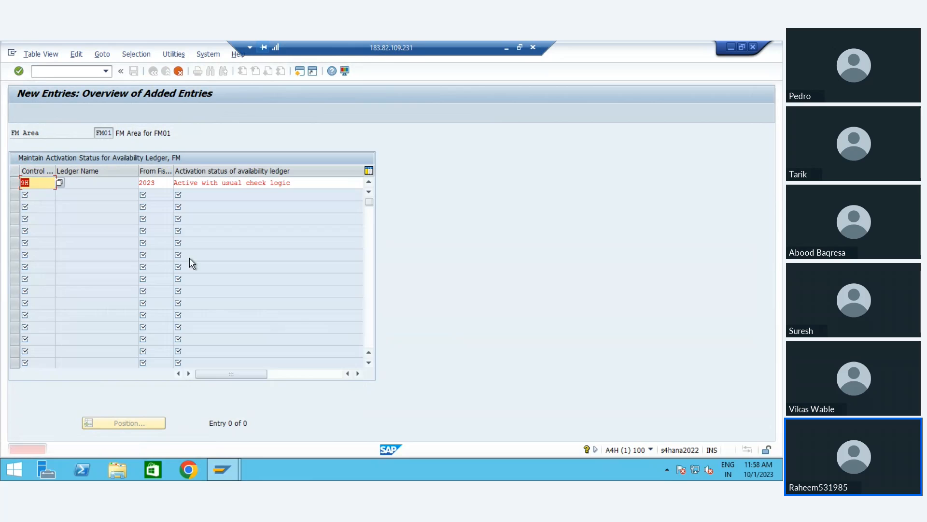
key(Return)
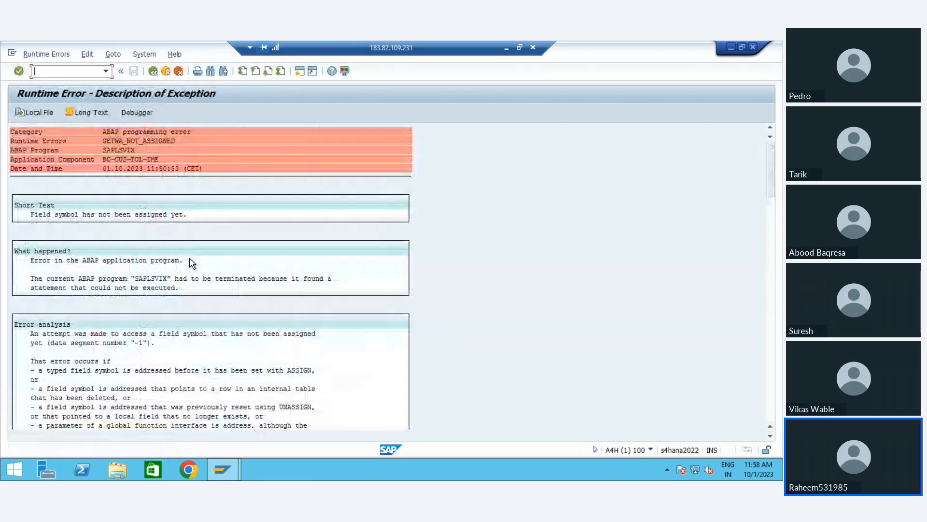
click(155, 74)
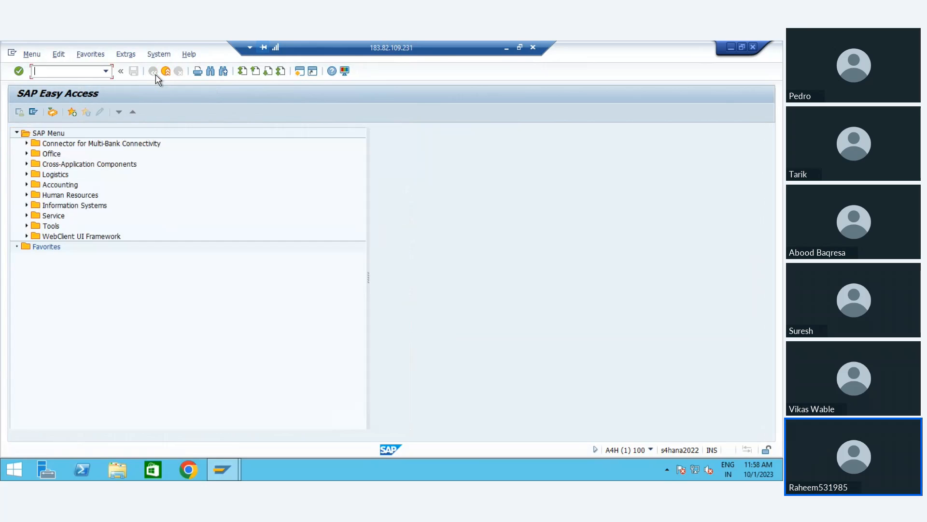
Start transaction spro and display the SAP reference Implementation Guide.
text(spro)
key(Return)
click(82, 113)
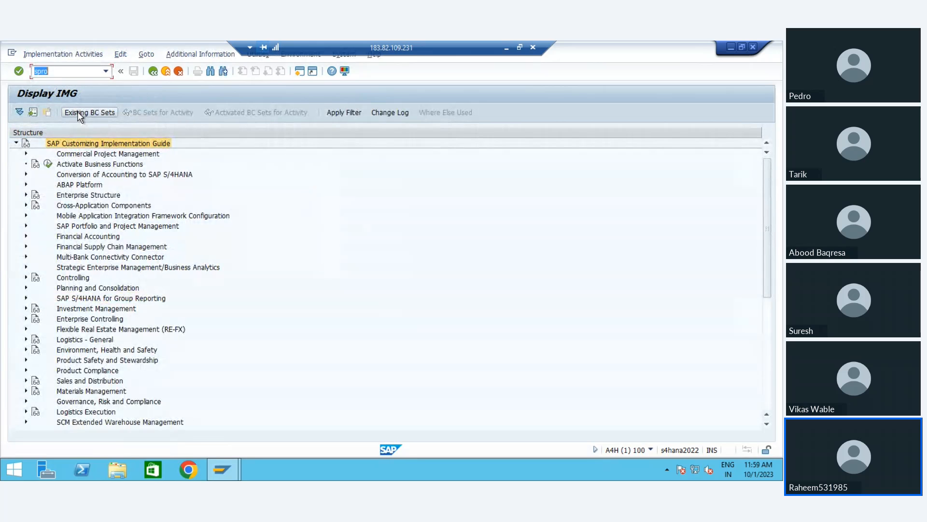
Open Assign company code to financial management area under Enterprise Structure, Assignment, Financial Accounting.
double_click(78, 239)
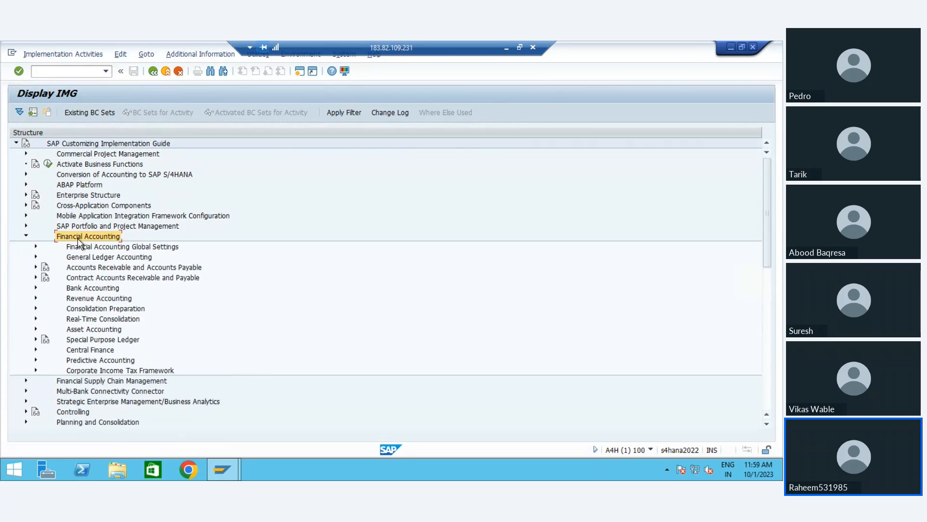
key(Left)
key(Up)
key(Up)
key(Up)
key(Up)
key(Right)
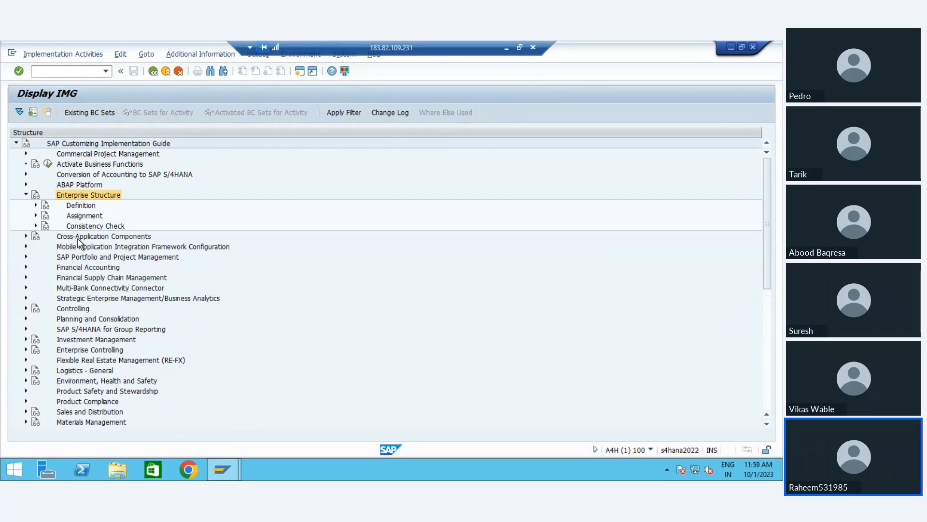
key(Down)
key(Down)
key(Up)
key(Down)
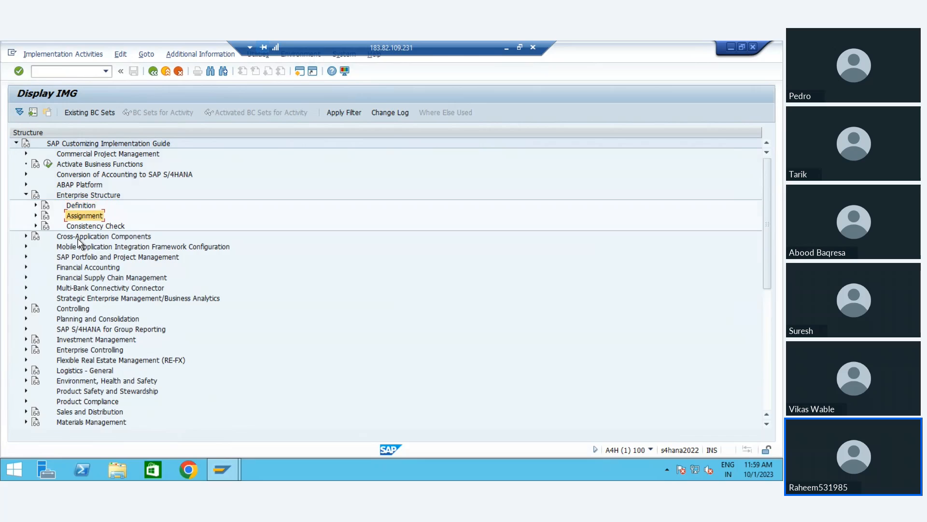
key(Right)
key(Down)
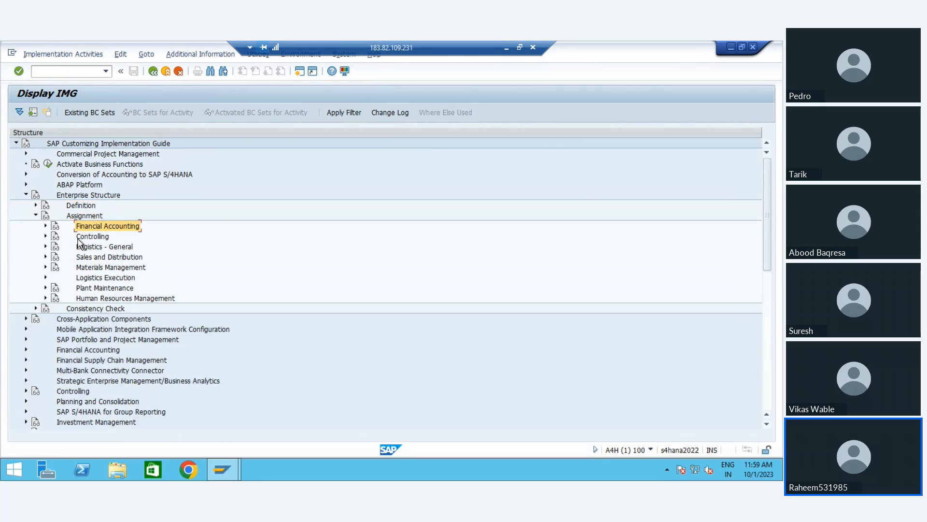
key(Right)
key(Down)
key(Down)
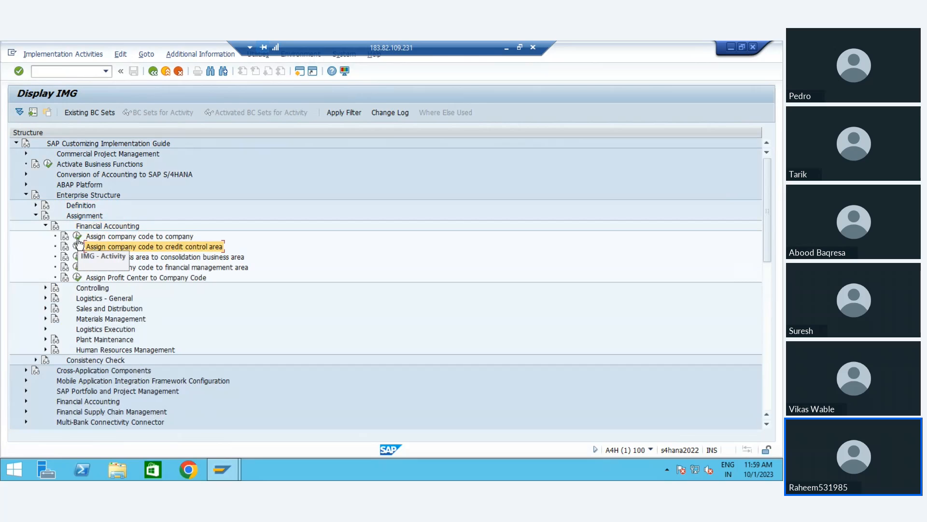
click(78, 267)
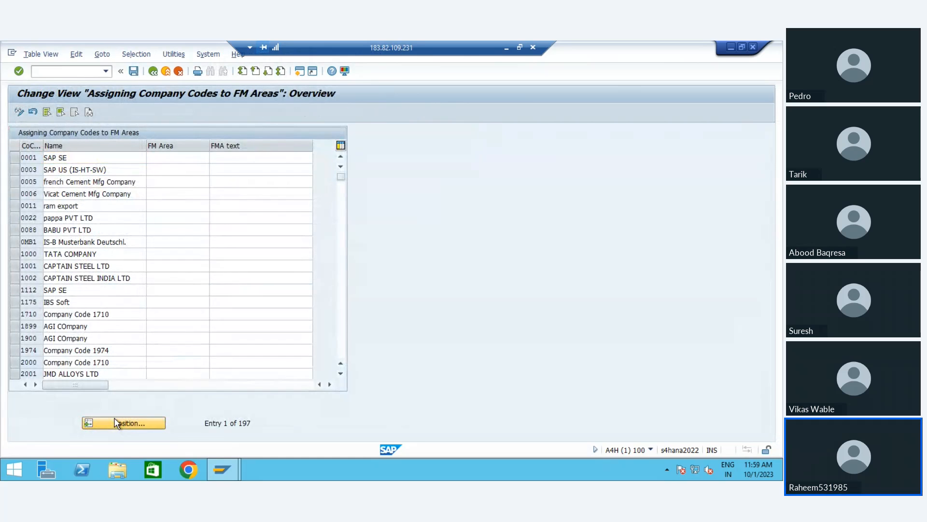
Look up company code ZNFM in the company code assignments and check its FM area.
click(116, 423)
key(Down)
key(Down)
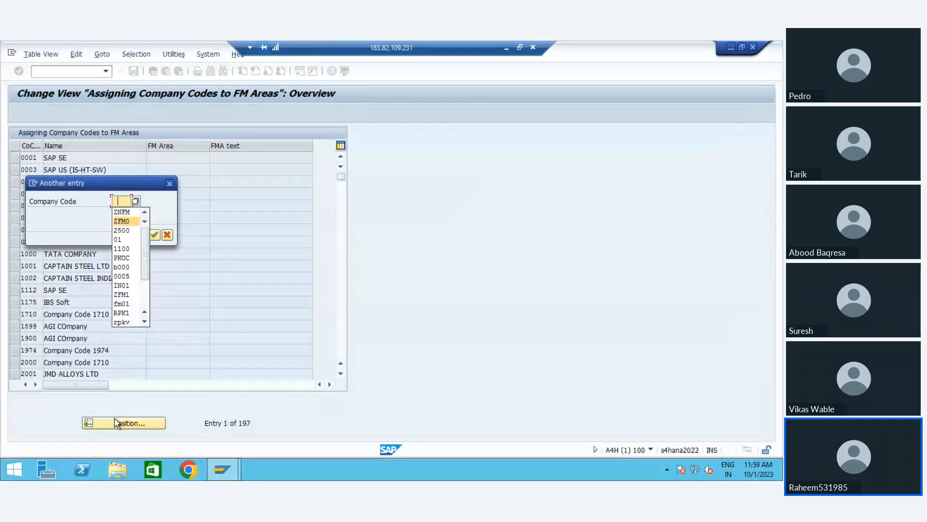
key(Up)
key(Return)
key(Return)
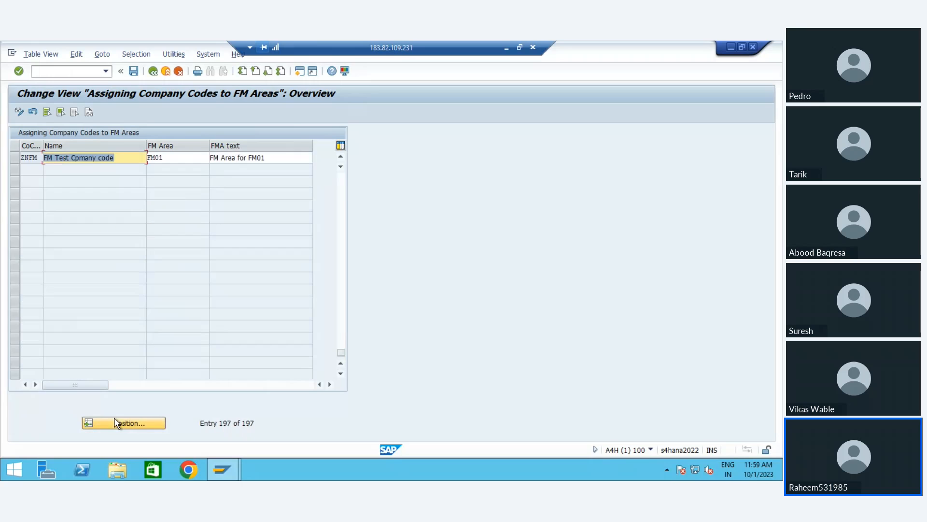
click(166, 158)
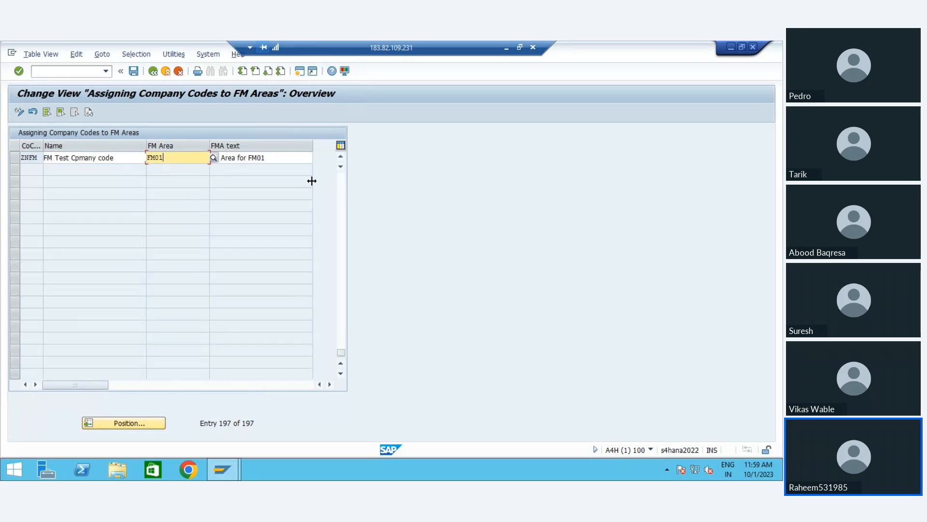
click(341, 163)
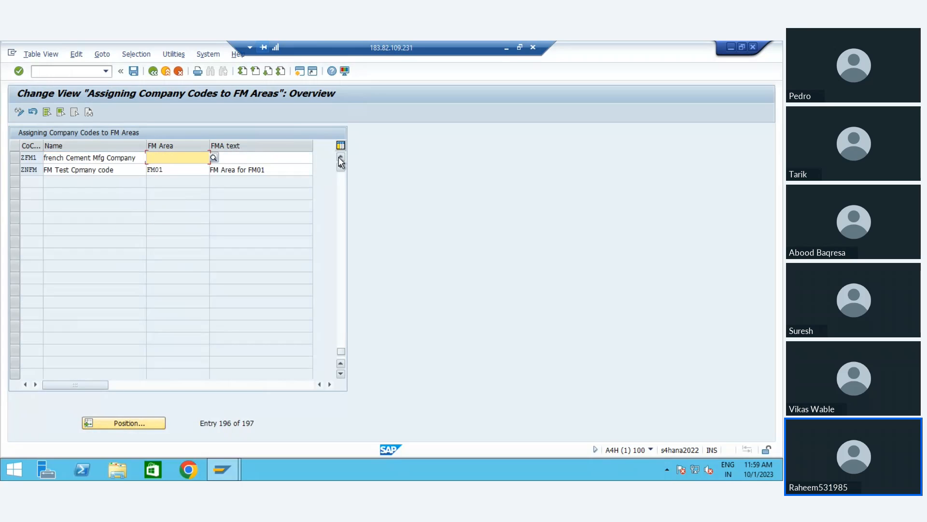
Look up company code FR01, check the FM area assignments around it, and return to the Implementation Guide.
click(142, 424)
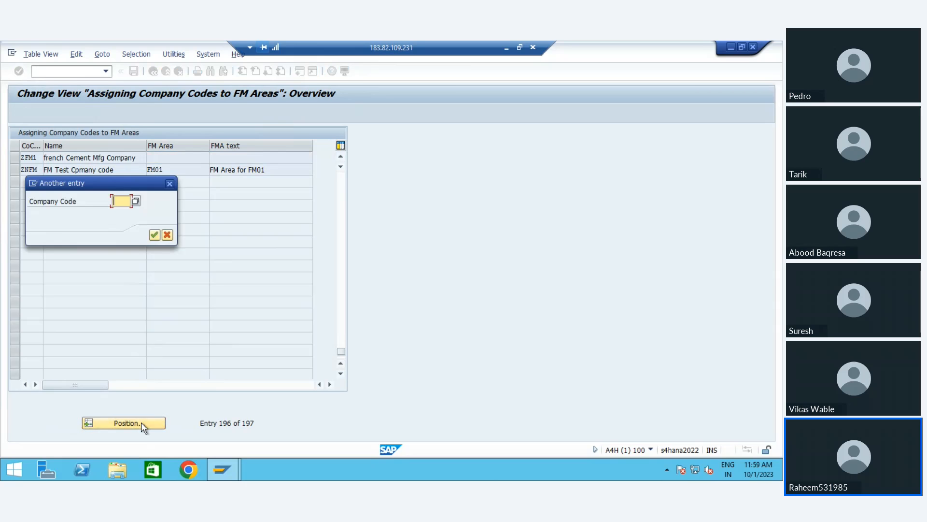
text(fr01)
key(Return)
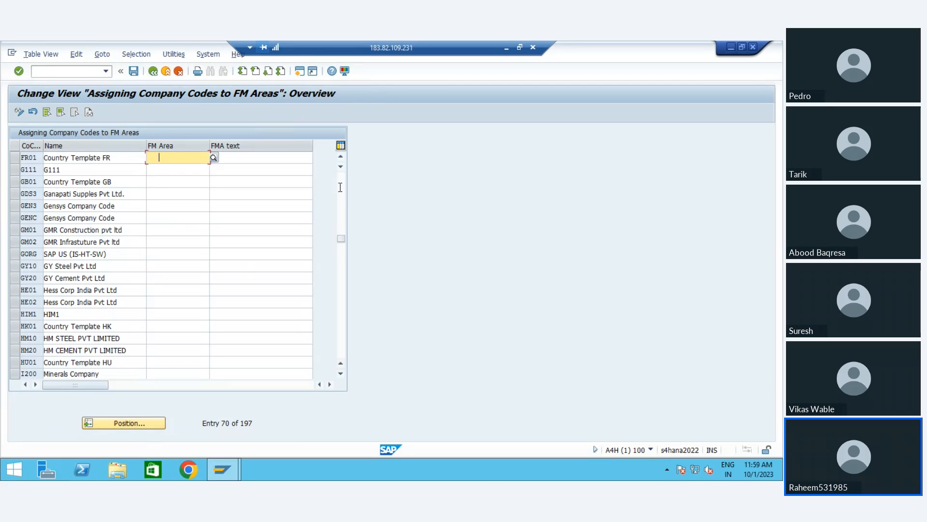
click(341, 157)
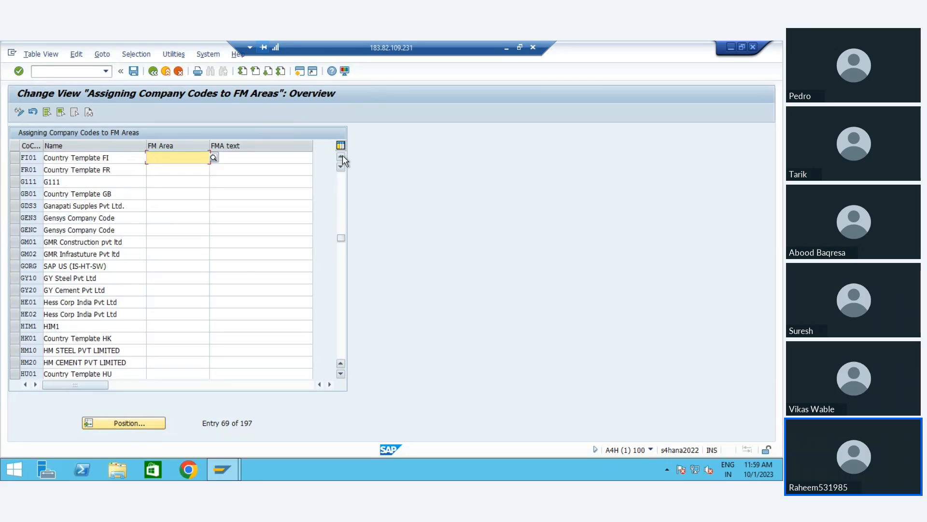
click(341, 157)
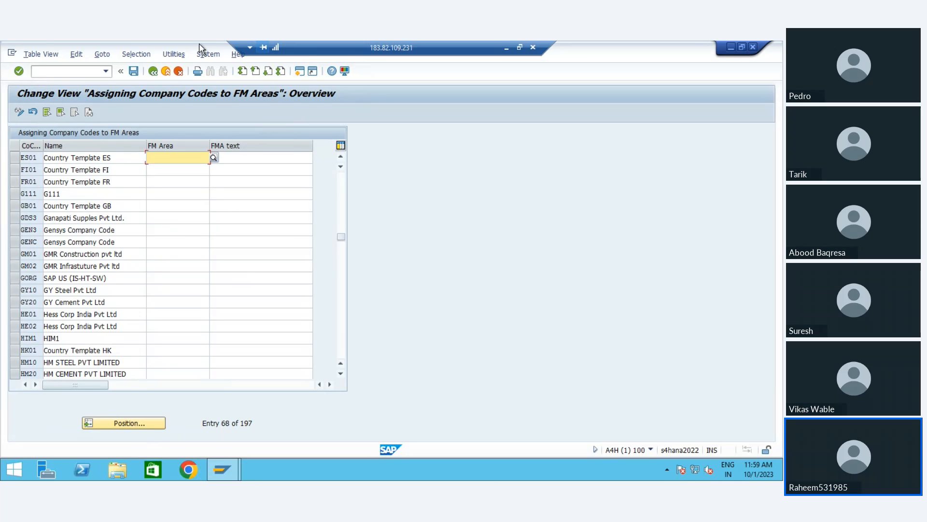
click(153, 71)
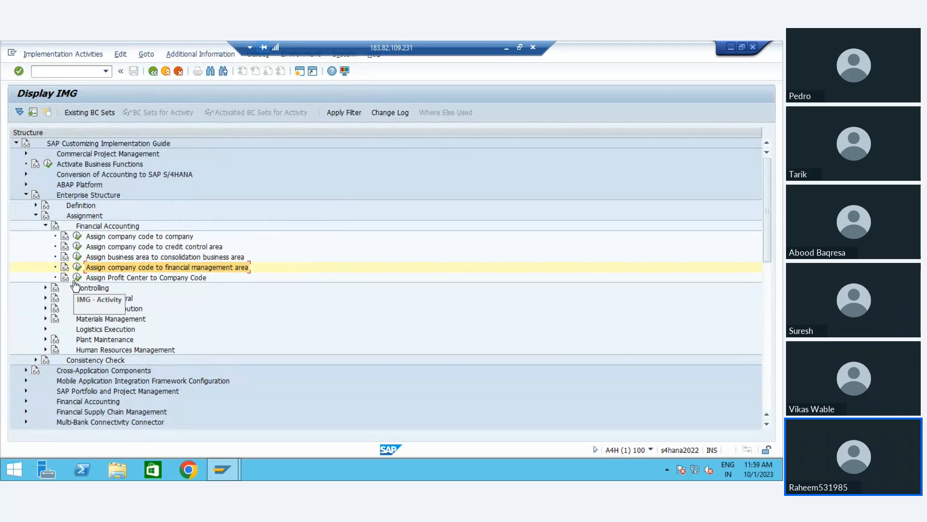
Collapse the Financial Accounting and Assignment nodes under Enterprise Structure in the Implementation Guide.
key(Up)
key(Left)
key(Left)
key(Left)
key(Left)
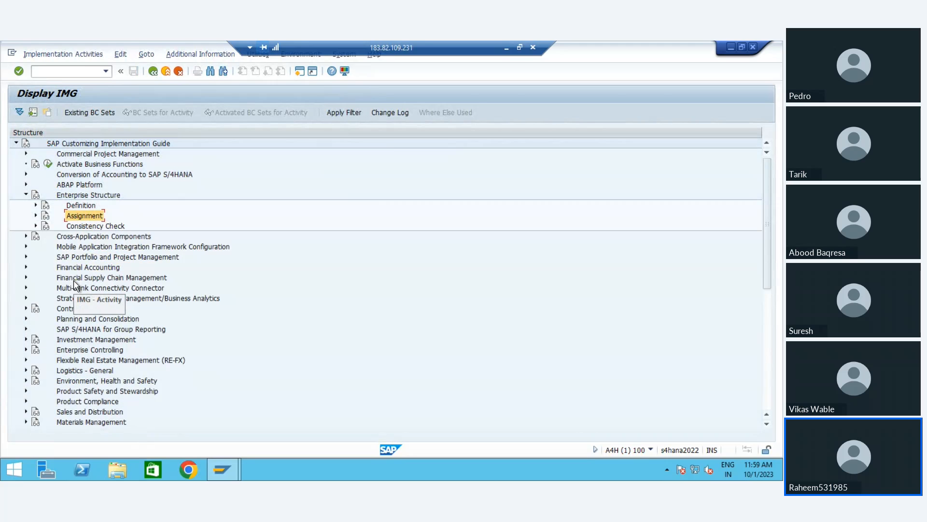
Open Activate Account Assignment Elements under Public Sector Management, General Settings for Public Sector Management, Basic Settings: Account Assignment Elements.
key(Down)
key(Down)
key(Down)
key(Down)
key(Down)
key(Down)
key(Down)
key(Down)
key(Down)
key(Down)
key(Down)
key(Down)
key(Down)
key(Down)
key(Down)
key(Down)
key(Down)
key(Down)
key(Down)
key(Down)
key(Down)
key(Down)
key(Down)
key(Down)
key(Down)
key(Down)
key(Down)
key(Down)
key(Down)
key(Down)
key(Down)
key(Down)
key(Down)
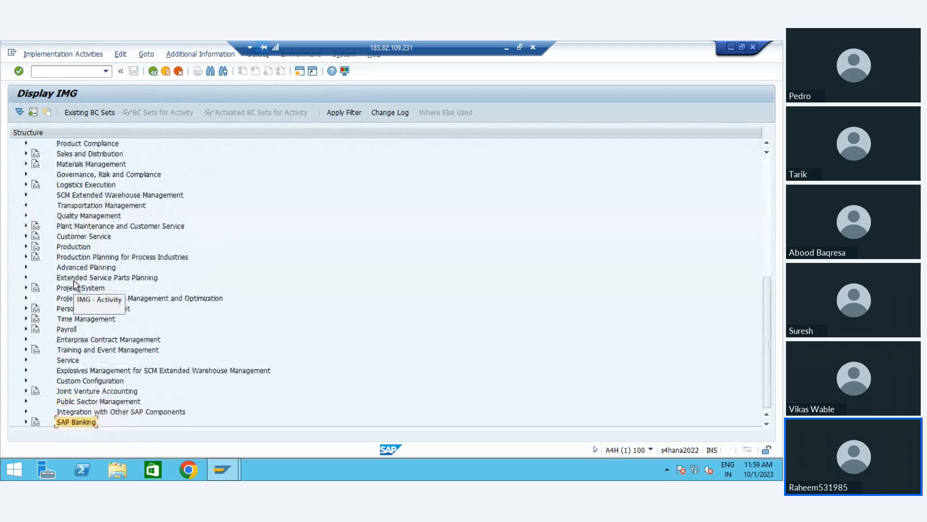
key(Up)
key(Up)
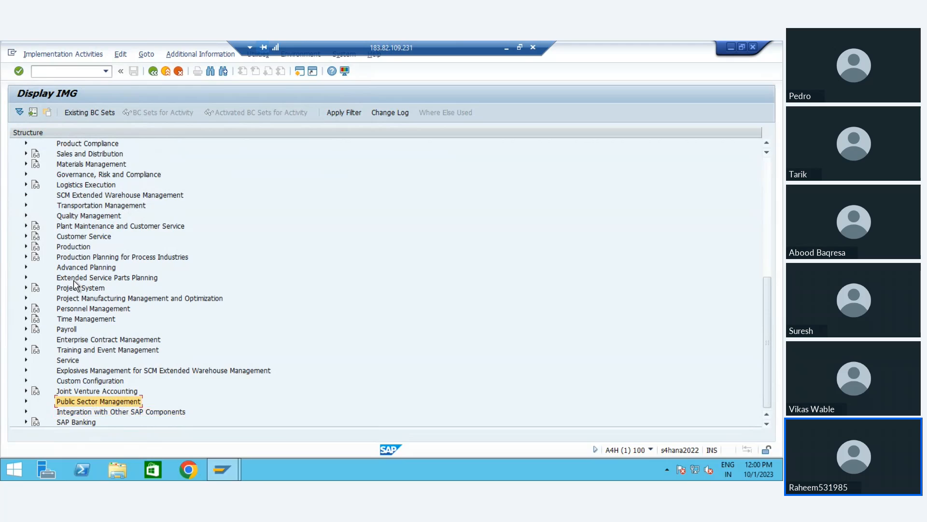
key(Right)
key(Down)
key(Right)
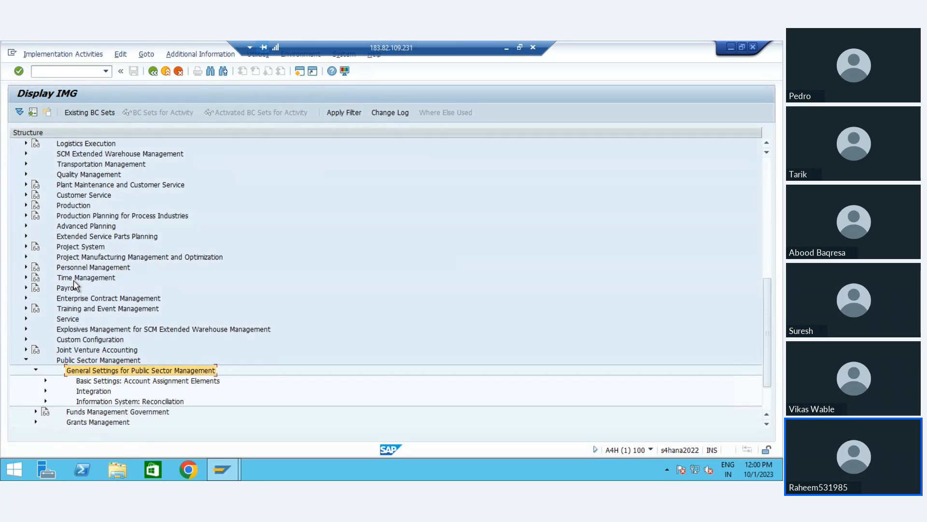
key(Down)
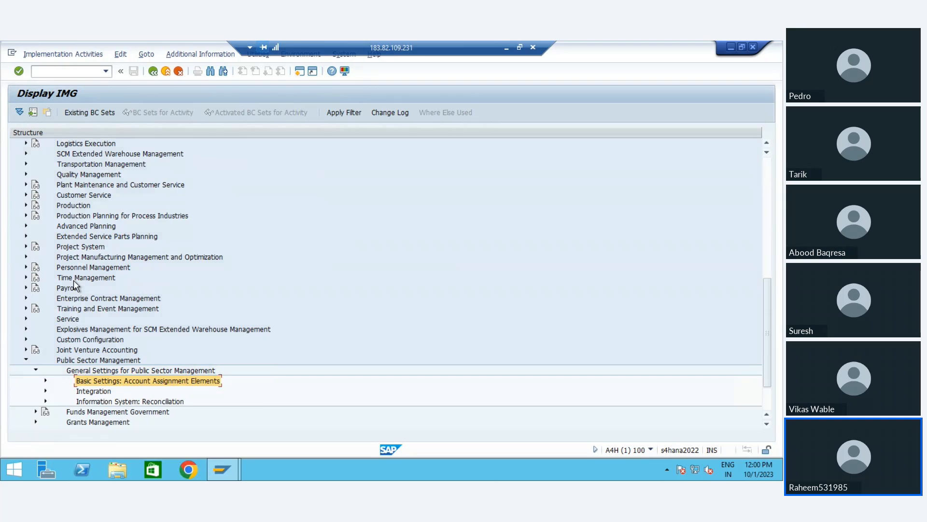
key(Right)
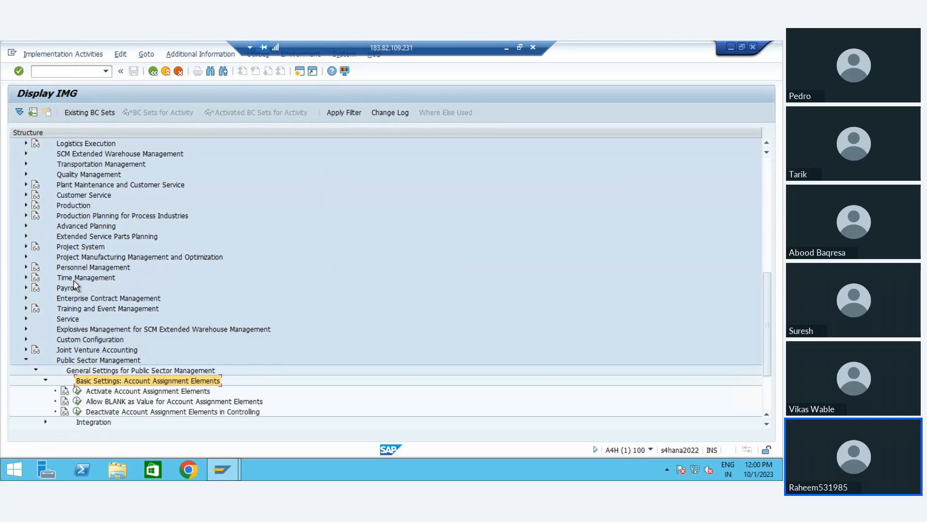
click(77, 391)
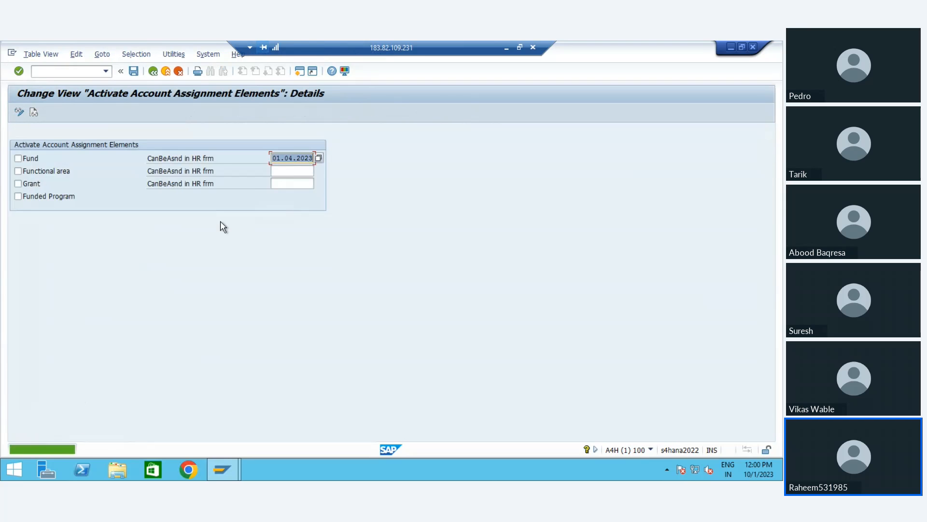
Activate Fund as an account assignment element, save the setting, and return to the Implementation Guide.
click(32, 160)
key(Return)
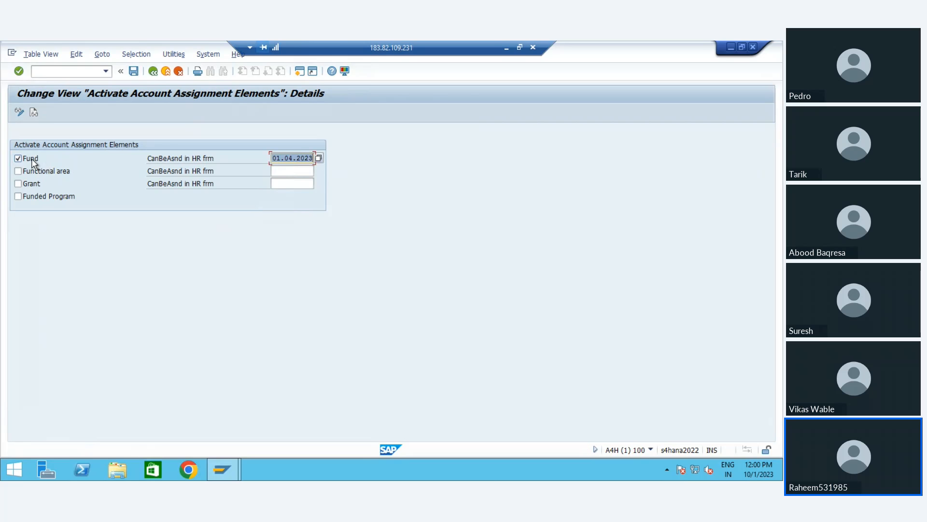
key(ctrl+s)
key(Return)
click(153, 71)
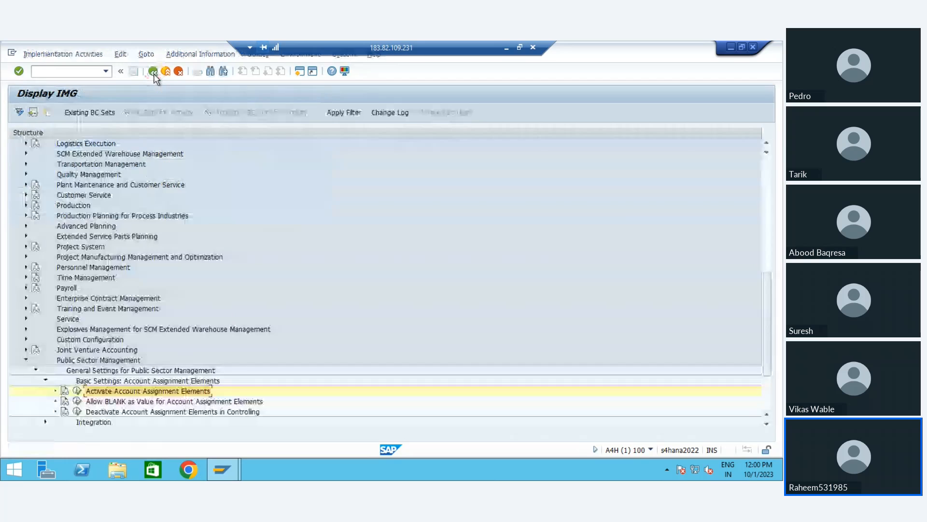
Allow BLANK as a value for Grant in FM area FM01, save, and return to the Implementation Guide.
click(78, 403)
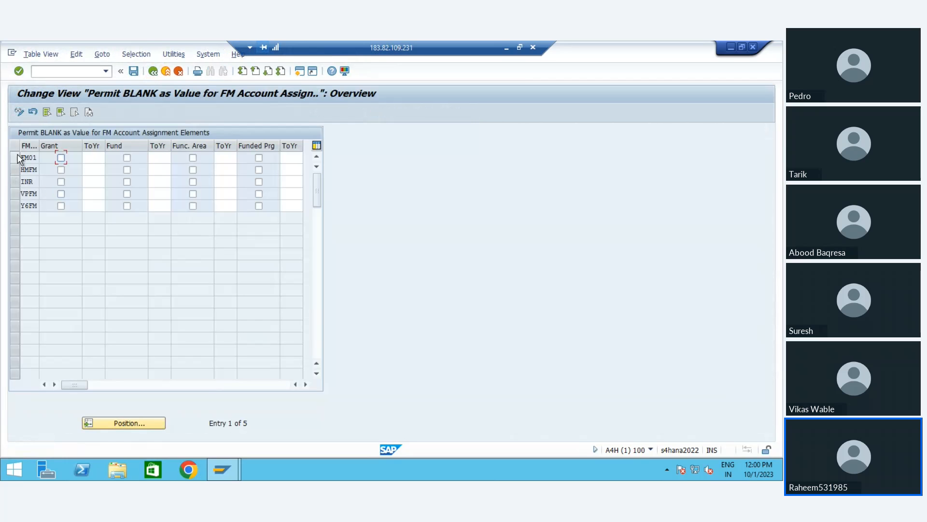
click(14, 158)
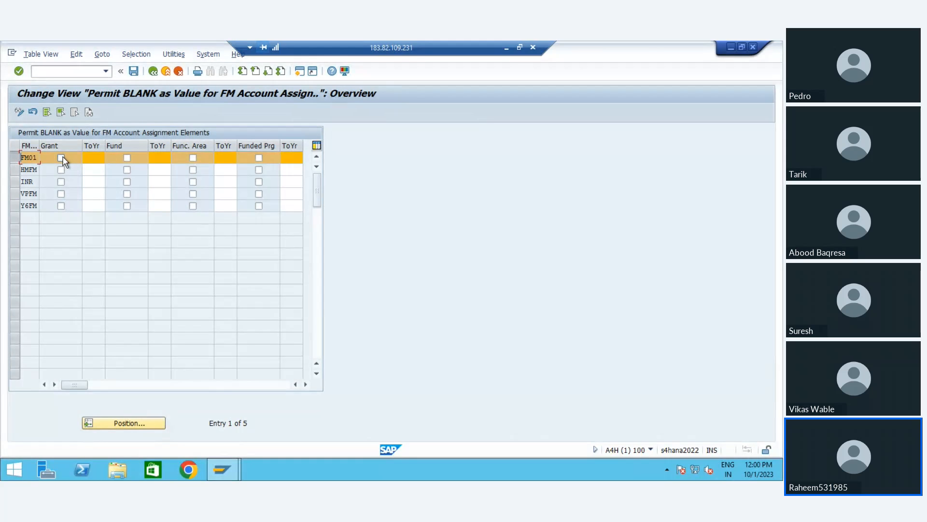
click(61, 158)
click(134, 71)
click(153, 72)
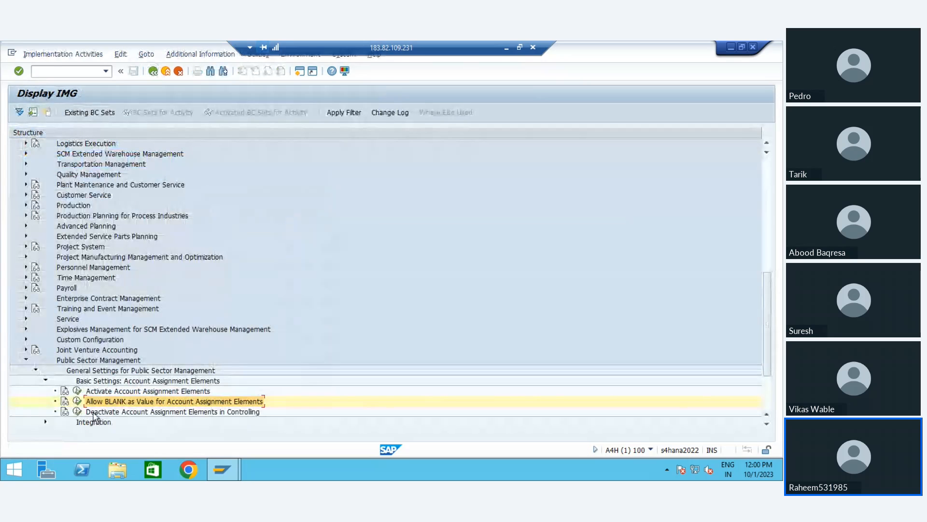
Deactivate the Grant account assignment element in Controlling, save, and return to the Implementation Guide.
click(78, 411)
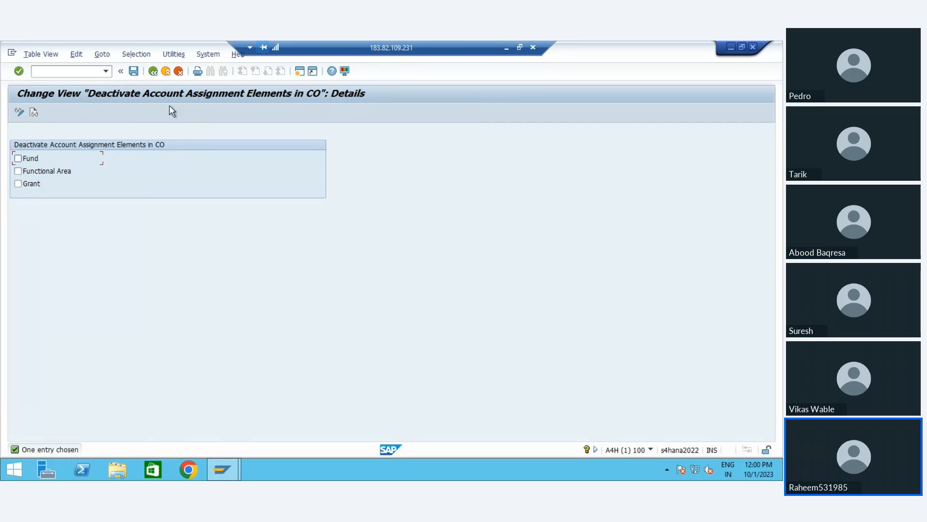
click(27, 185)
click(134, 72)
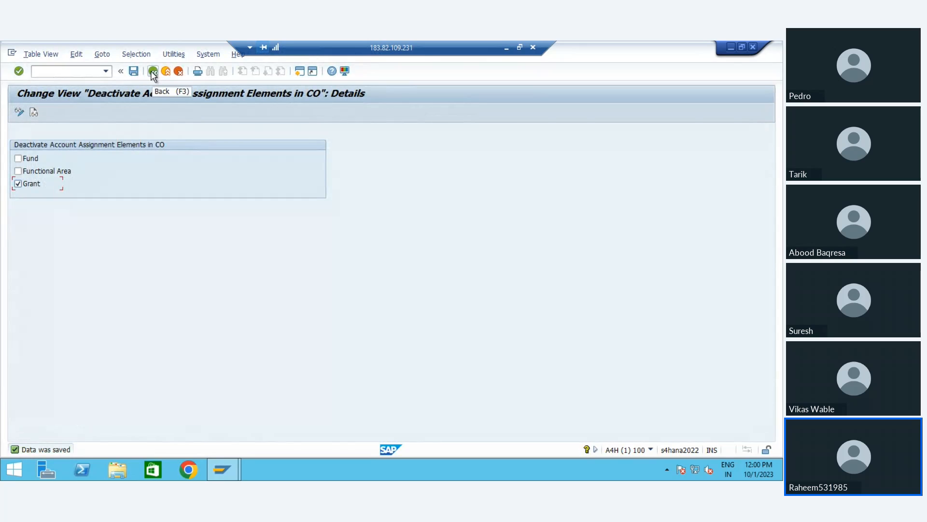
click(152, 72)
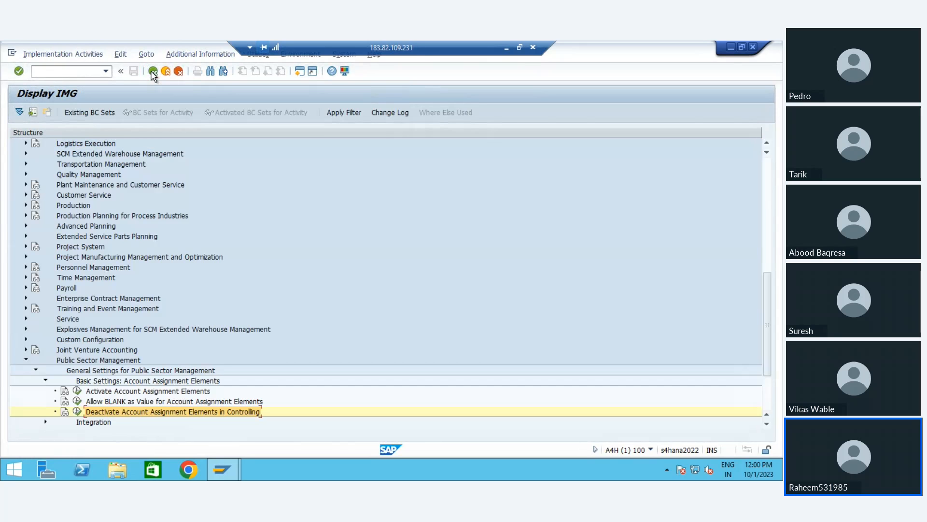
Collapse the account assignment settings, look into the Integration node, and collapse General Settings for Public Sector Management.
key(Up)
key(Up)
key(Up)
key(Left)
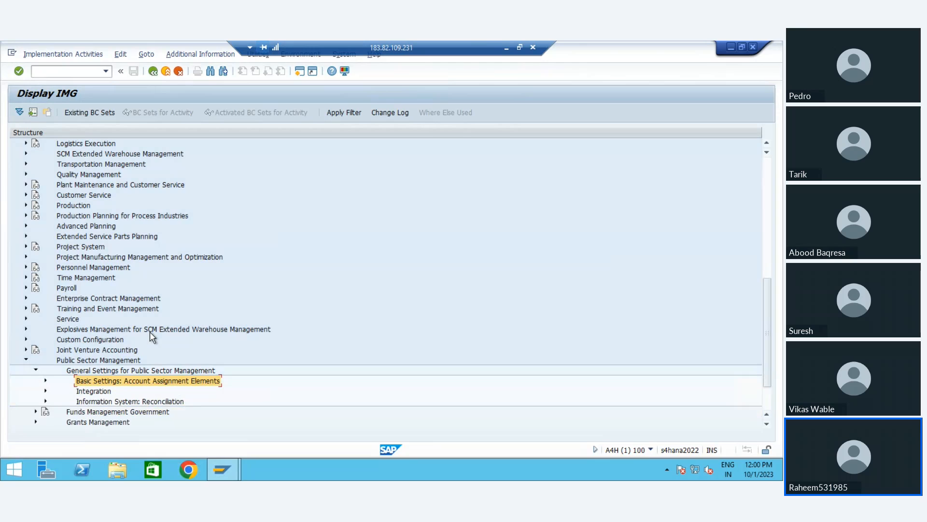
key(Down)
key(Right)
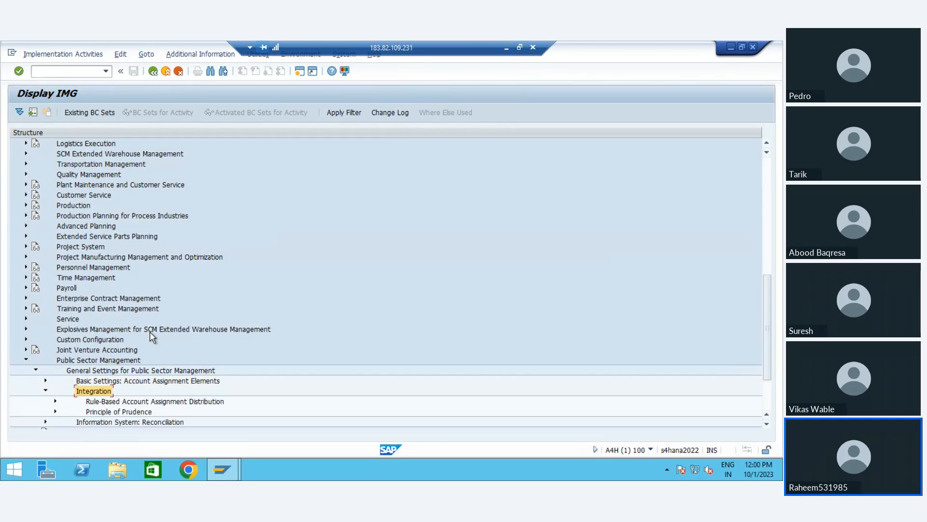
key(Left)
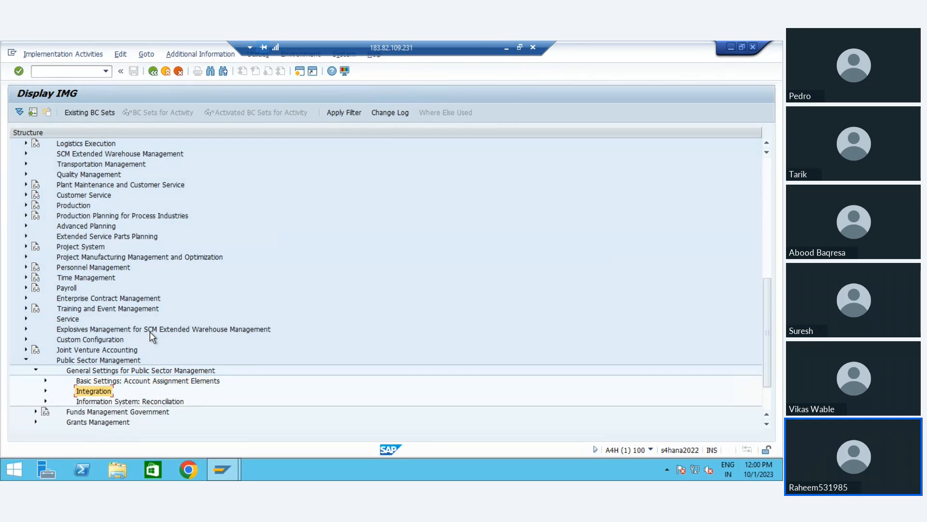
key(Left)
key(Left)
Check the PSM-FM activation in Activate Global Funds Management Functions under Funds Management Government, Basic Settings, and return.
key(Down)
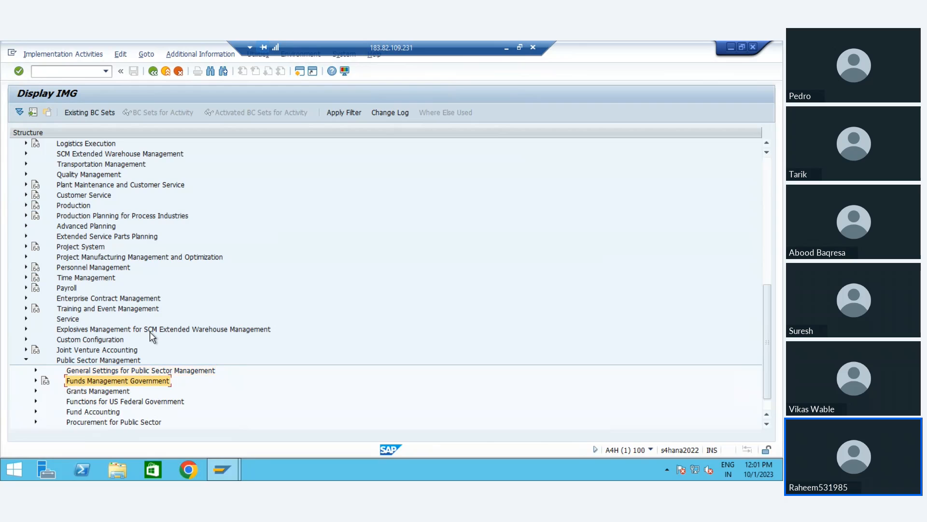
key(Right)
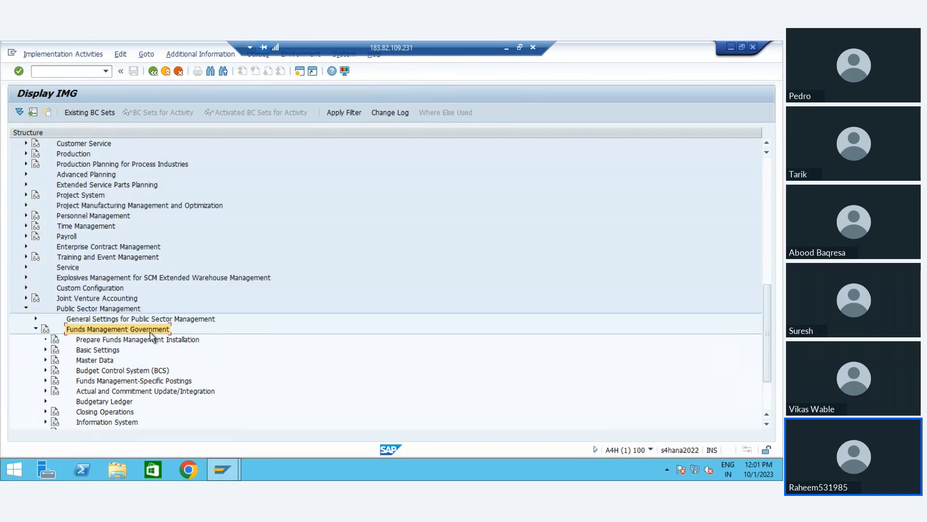
key(Down)
key(Down)
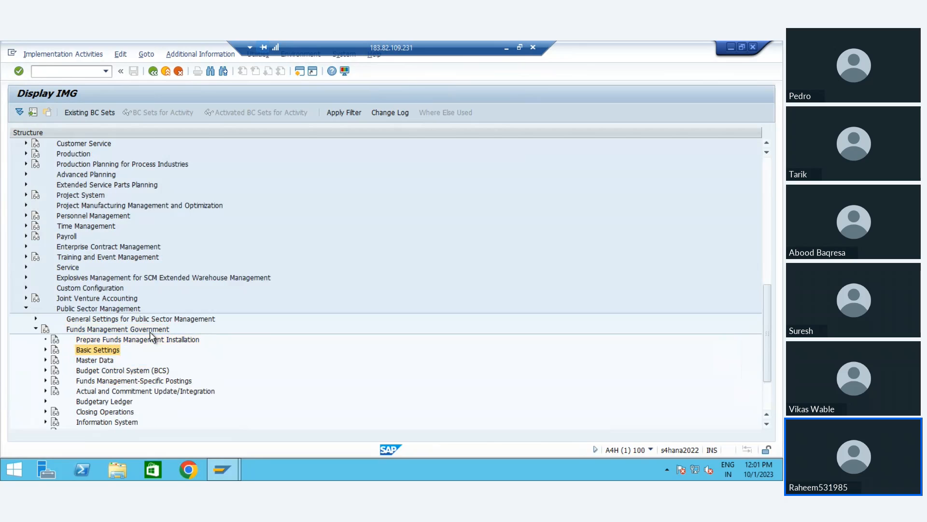
key(Right)
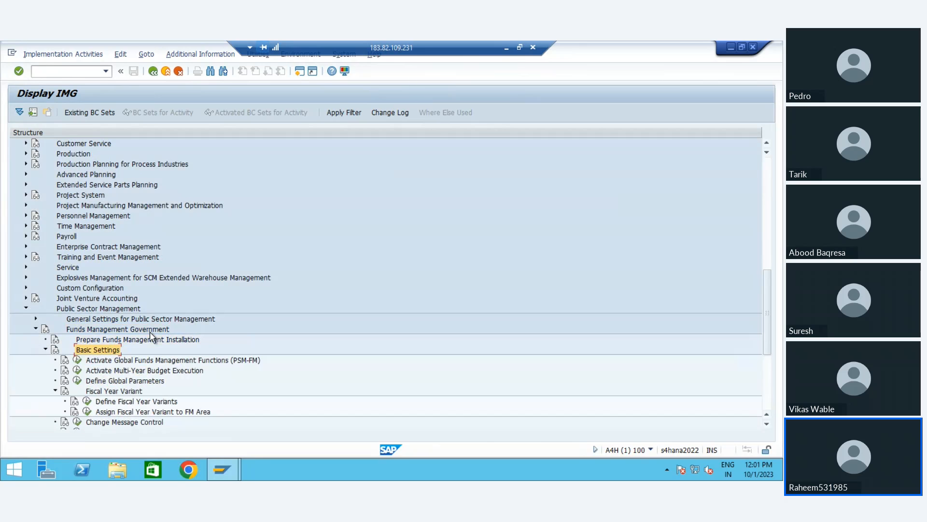
click(77, 360)
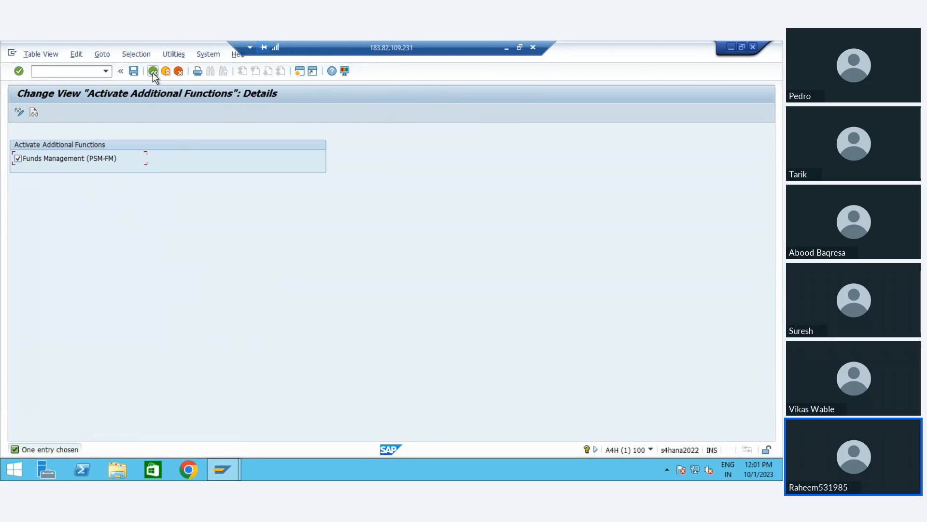
click(153, 72)
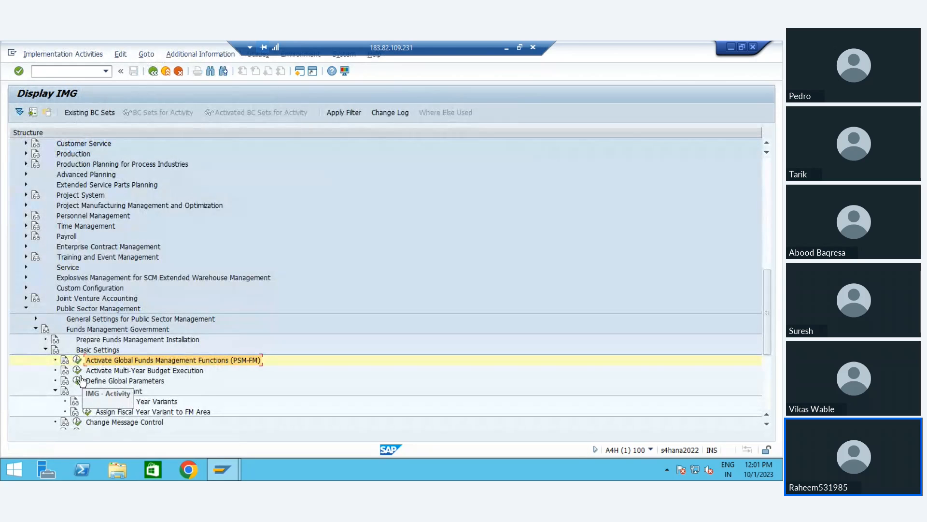
Check the fiscal year variant assigned to FM area FM01 and return to the Implementation Guide.
click(124, 401)
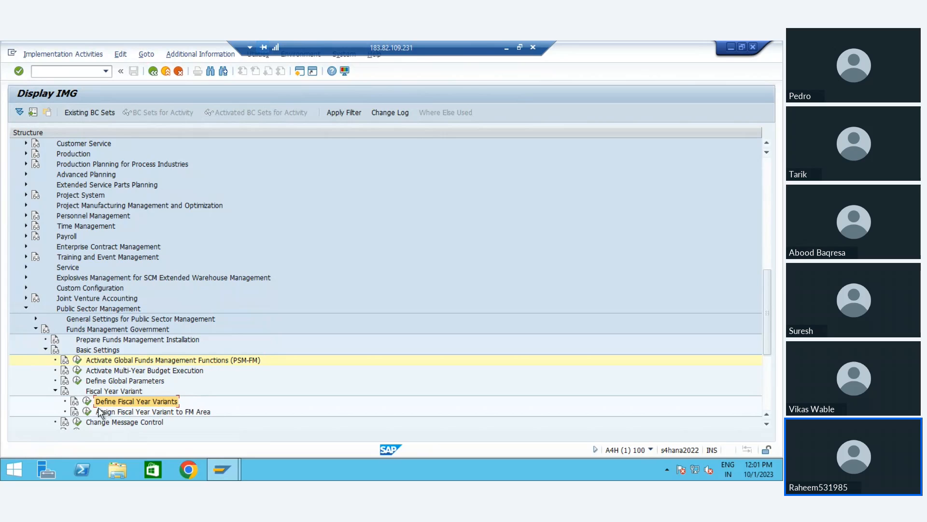
click(90, 411)
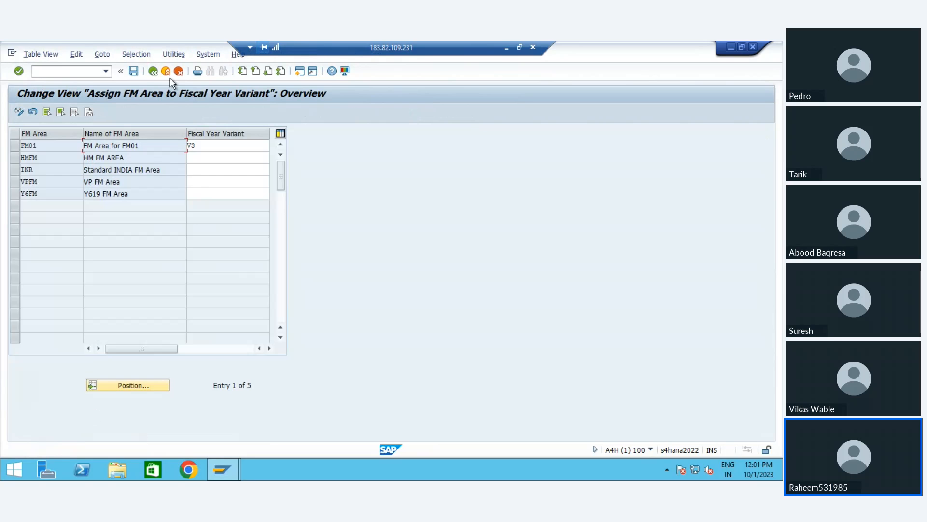
click(153, 71)
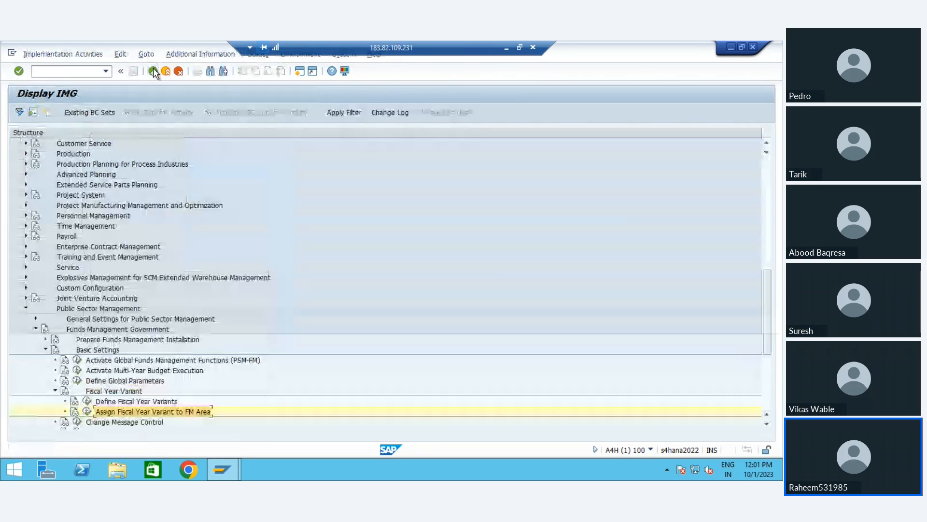
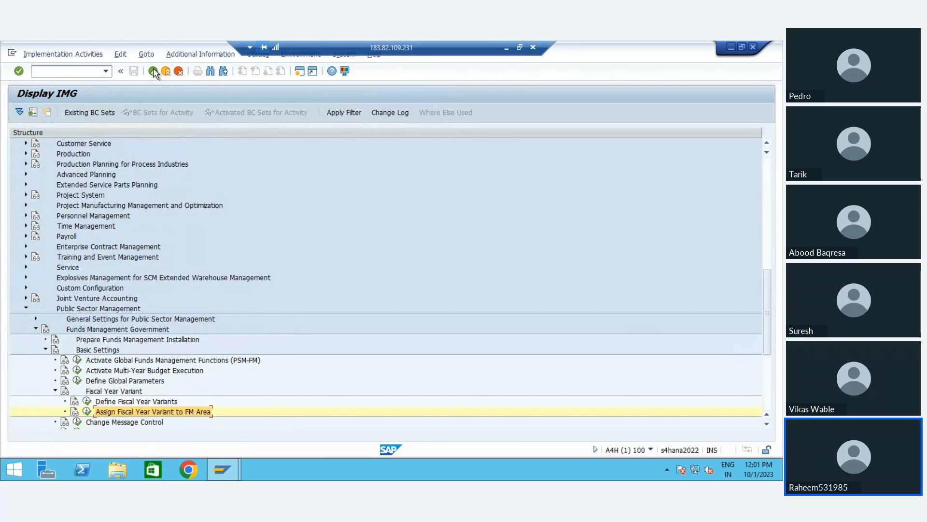
Open Define Global Parameters, review the details of FM area FM01, and return to the Implementation Guide.
key(Up)
key(Up)
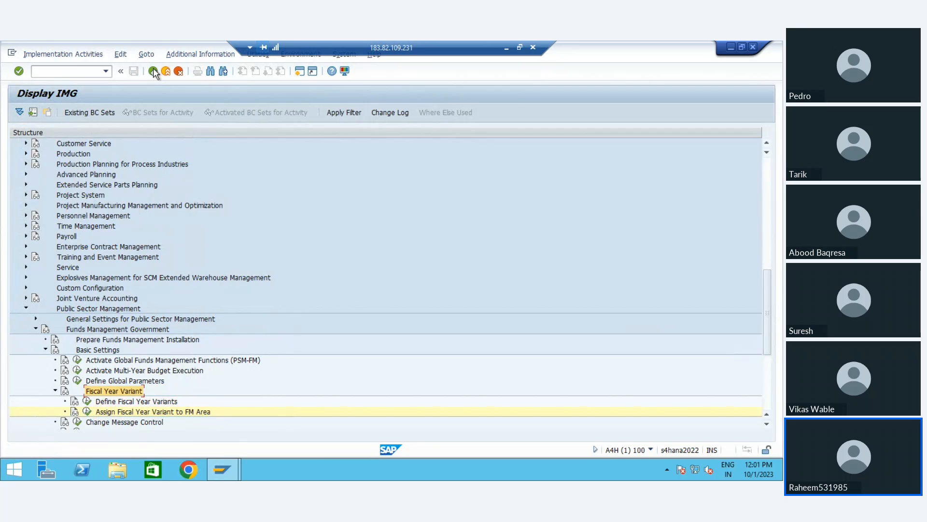
key(Up)
key(Up)
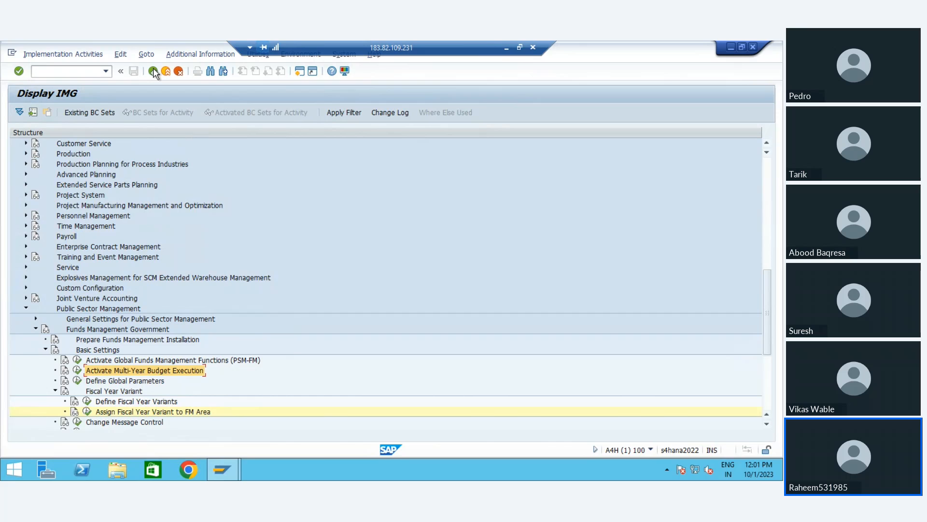
key(Down)
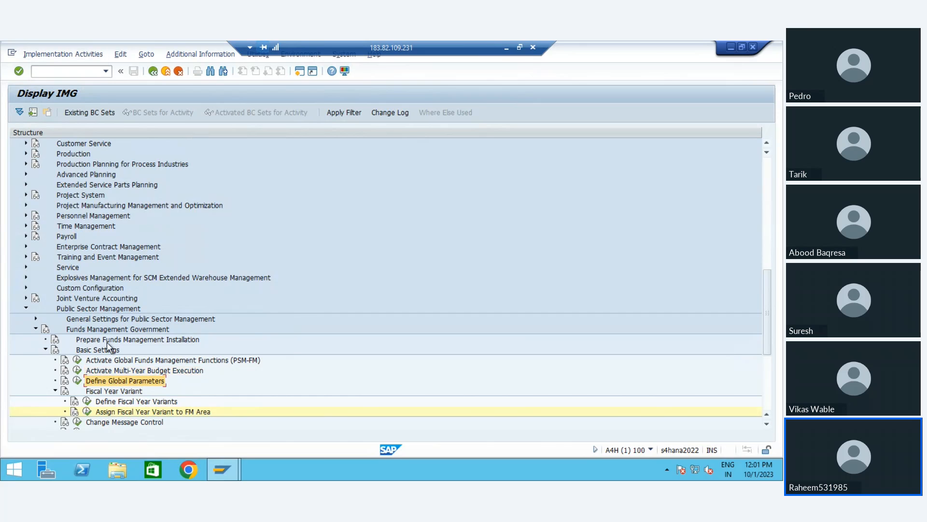
click(78, 381)
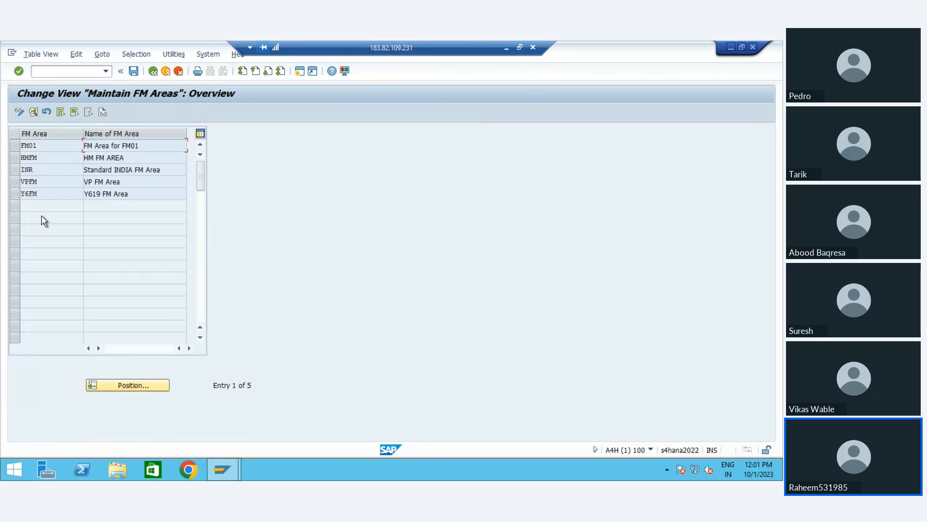
double_click(42, 145)
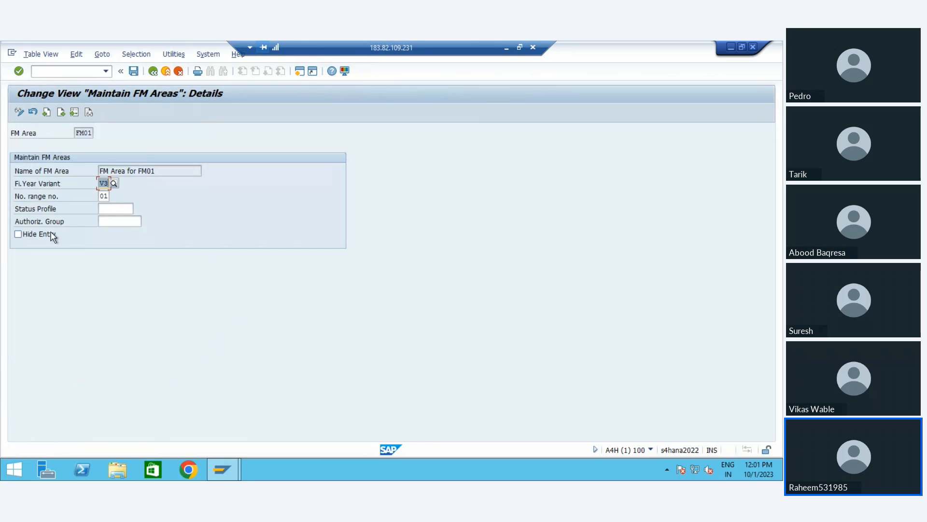
click(152, 71)
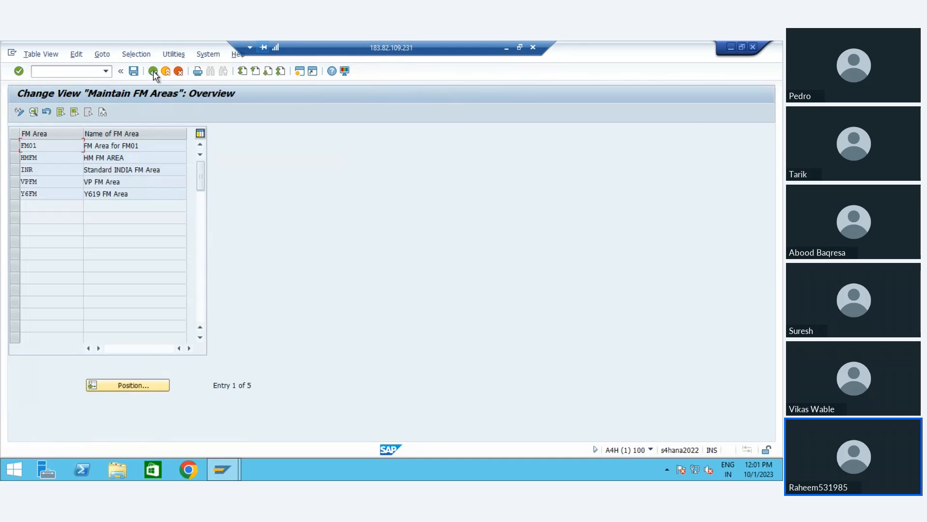
click(153, 71)
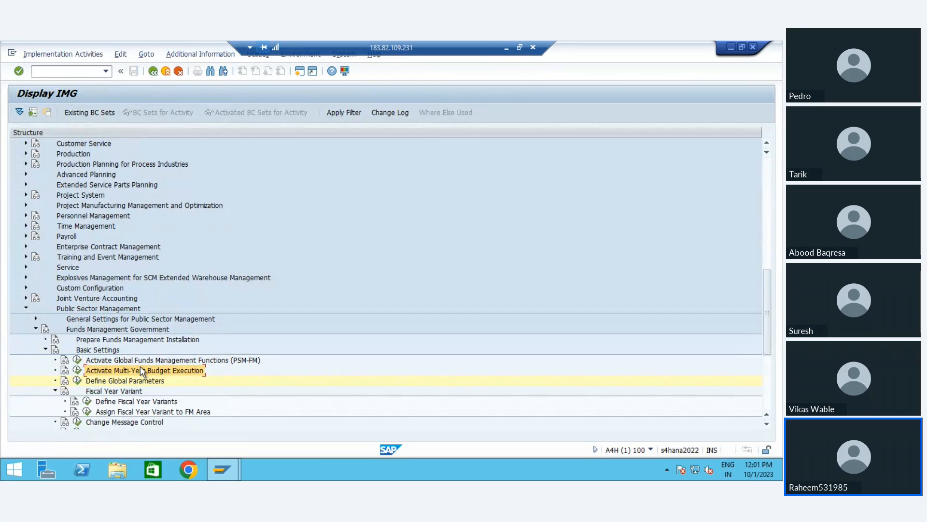
Collapse Basic Settings under Funds Management Government, expand Master Data, and look into its Account Assignment Elements node before collapsing that node.
key(Left)
key(Left)
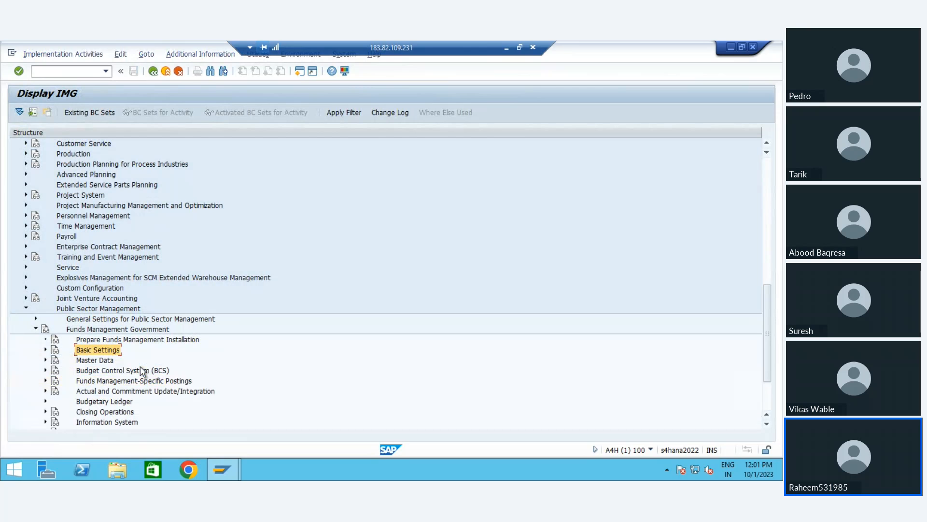
key(Down)
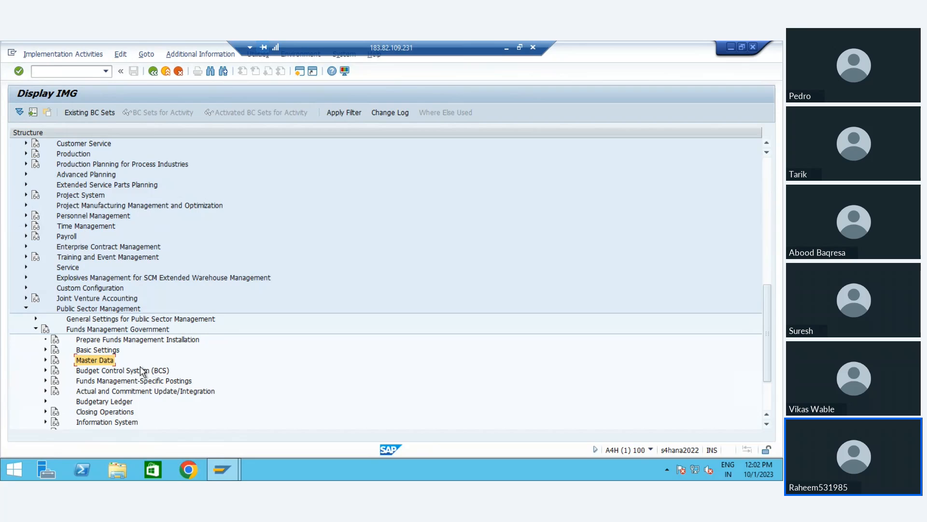
click(141, 370)
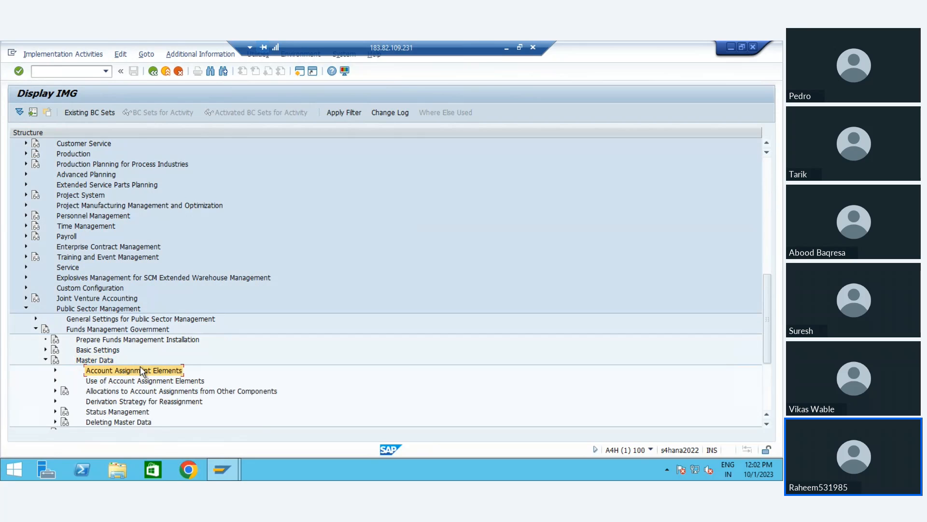
double_click(141, 371)
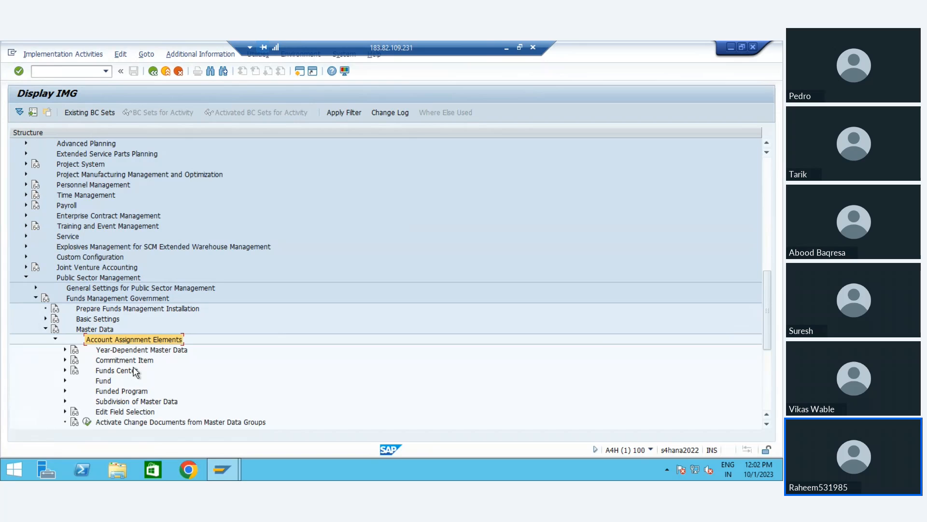
key(Left)
key(Left)
key(Down)
key(Down)
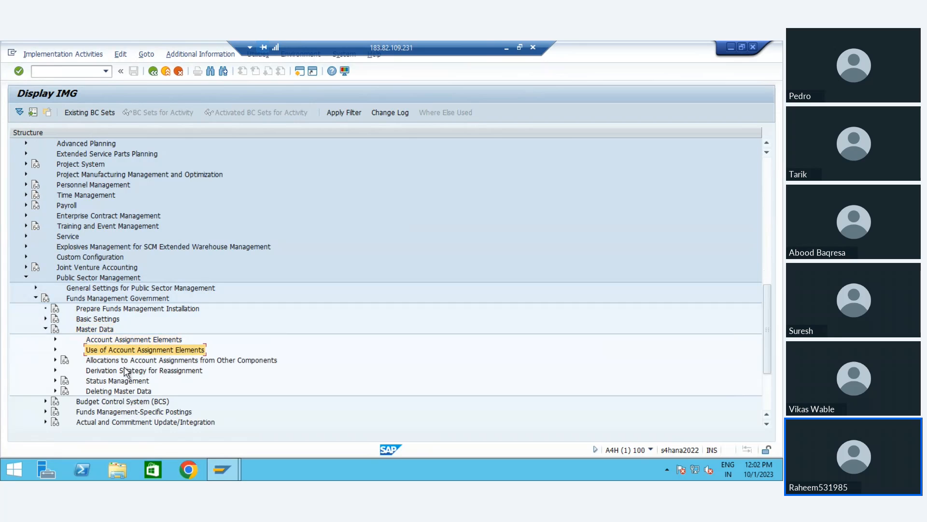
Look into Activate Management of Budget Structure Elements under Use of Account Assignment Elements, including its blank new-entries table, and return to the guide.
key(Right)
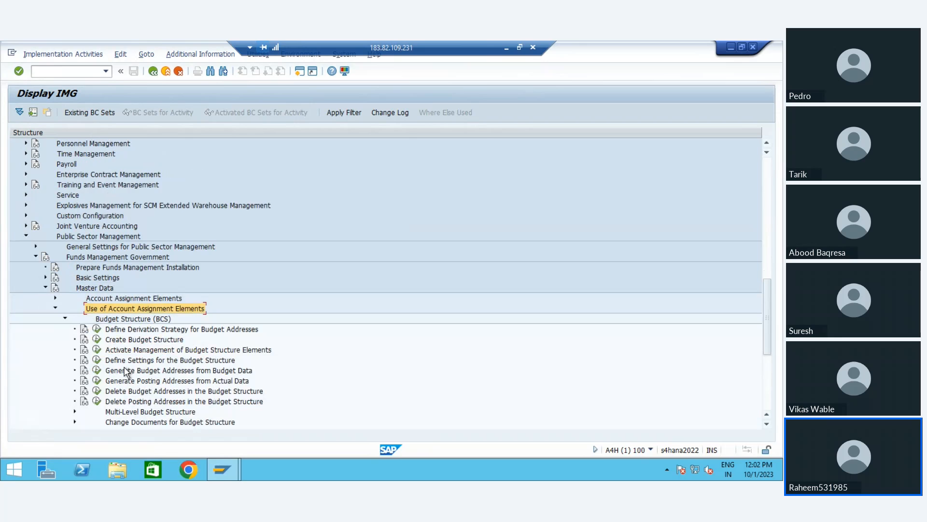
click(96, 350)
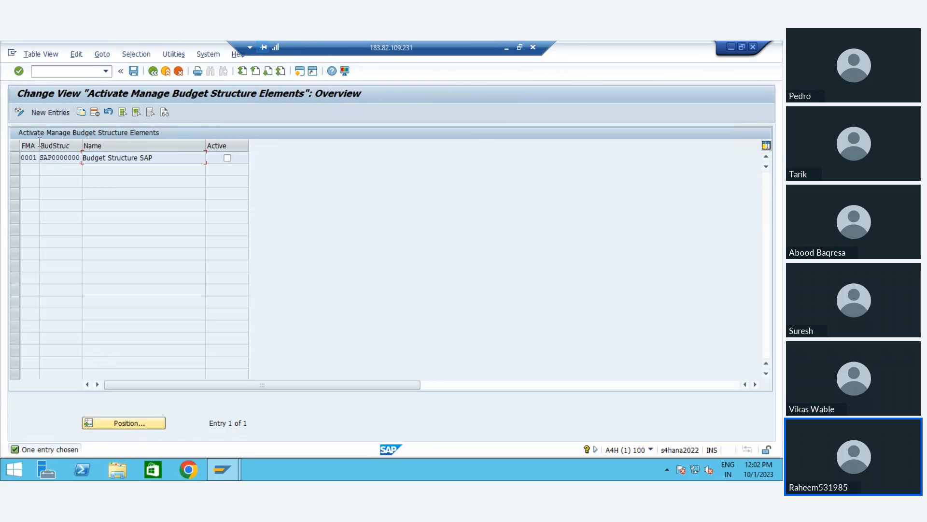
click(40, 114)
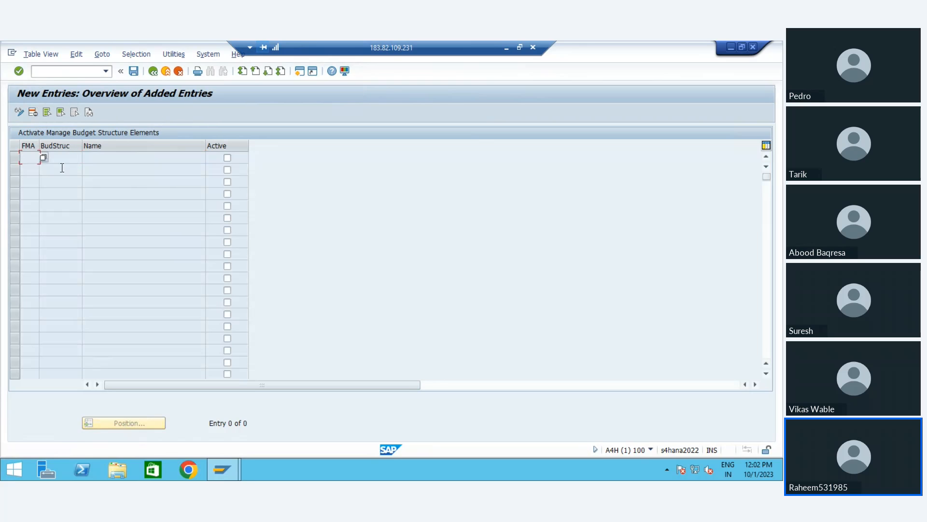
click(154, 72)
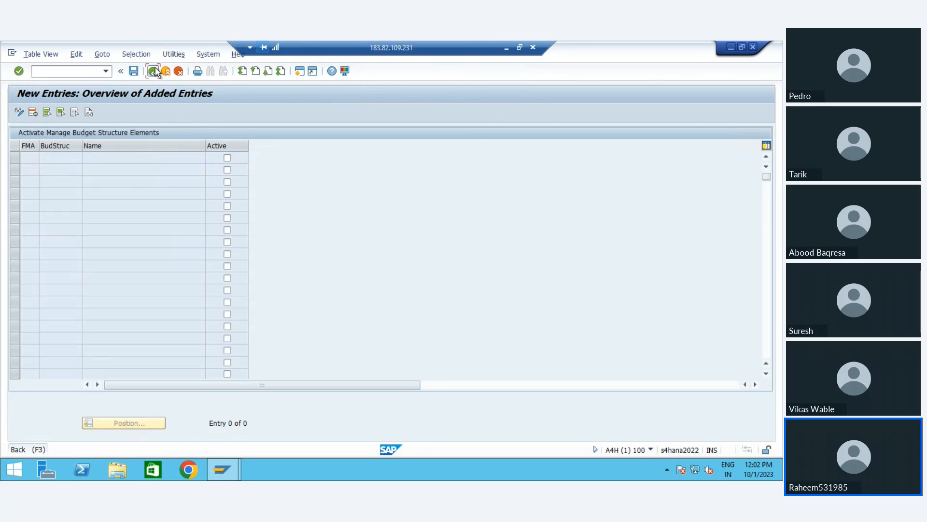
click(154, 71)
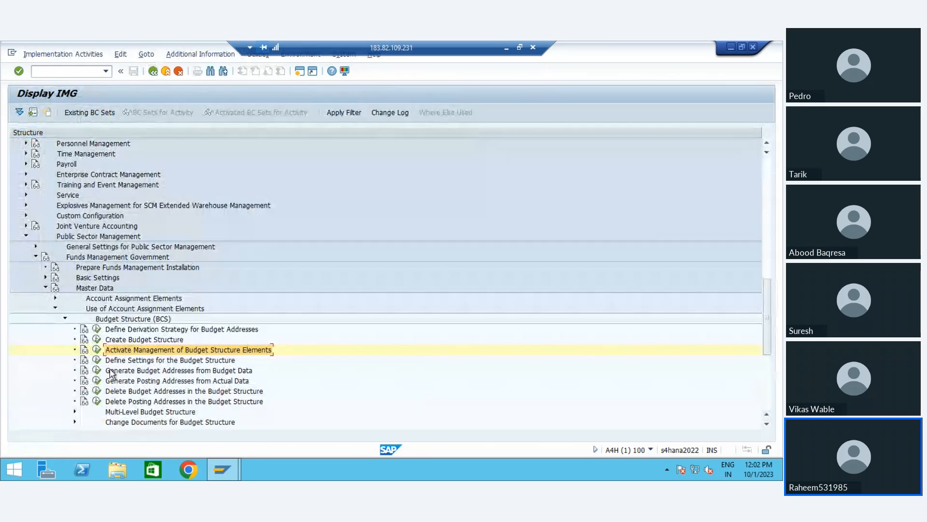
Collapse Budget Structure (BCS) and Master Data, and move on to the Budget Control System (BCS) node.
click(174, 371)
key(Down)
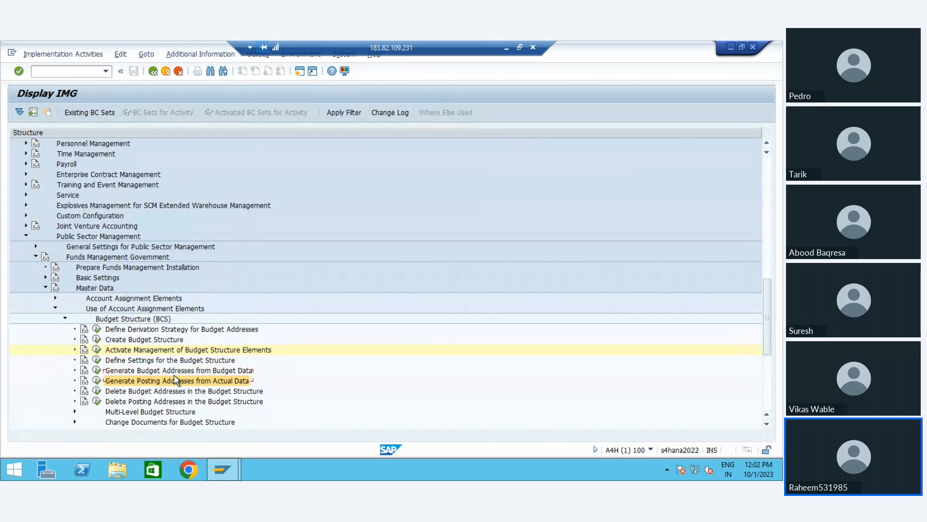
key(Up)
key(Left)
key(Left)
key(Down)
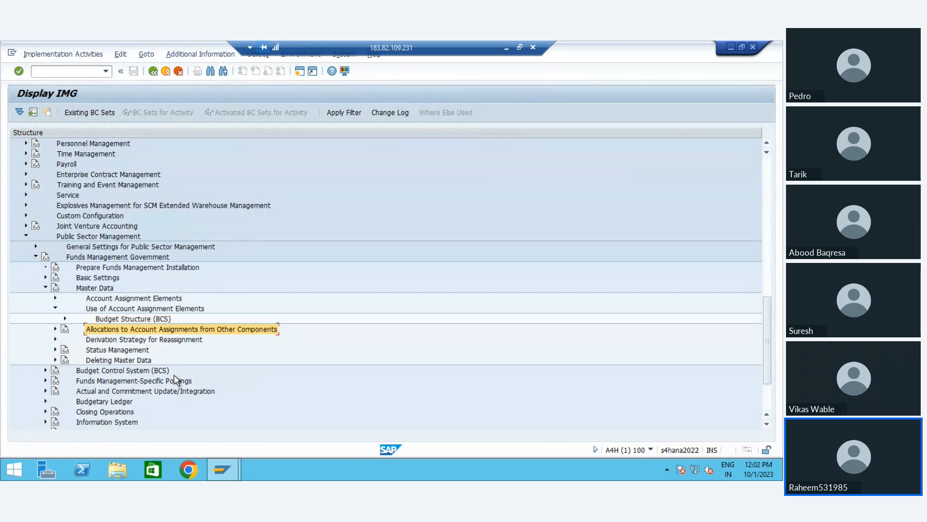
key(Left)
key(Left)
key(Down)
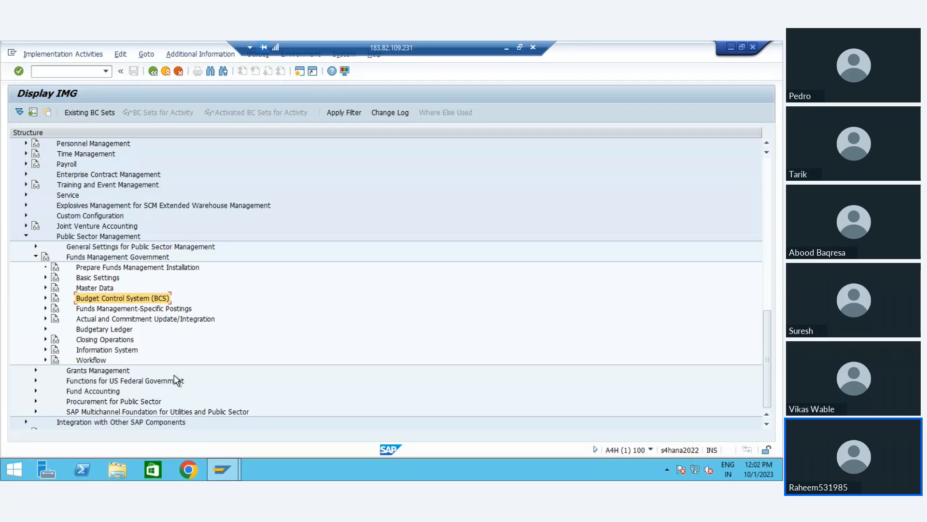
Check FM01's statuses in Activate Account Assignment Elements in Budgeting under BCS Budgeting, Basic Settings, Use of Master Data, save, and return.
key(Right)
key(Down)
key(Right)
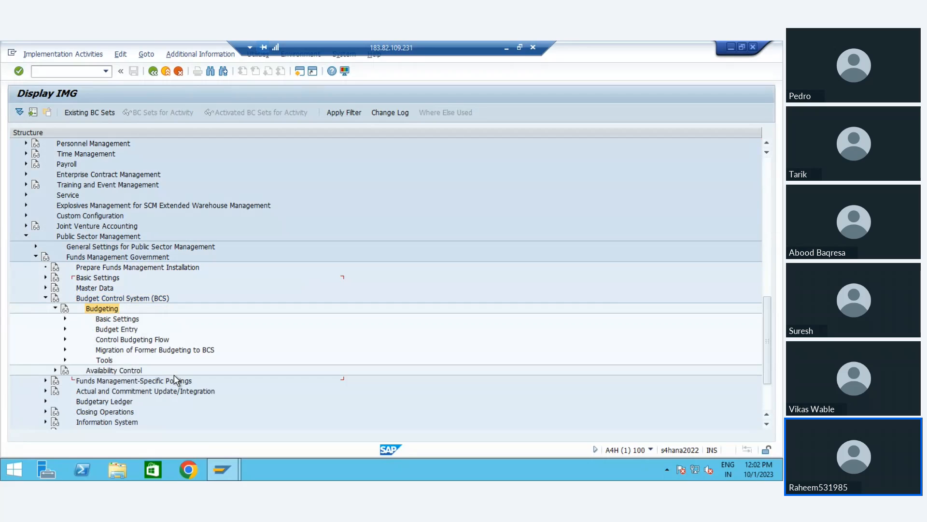
key(Down)
key(Right)
key(Down)
key(Right)
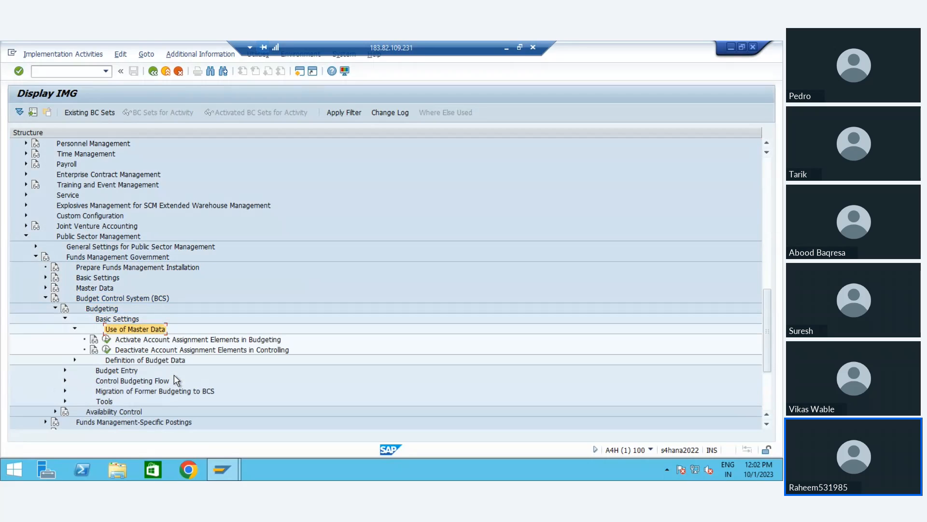
key(Down)
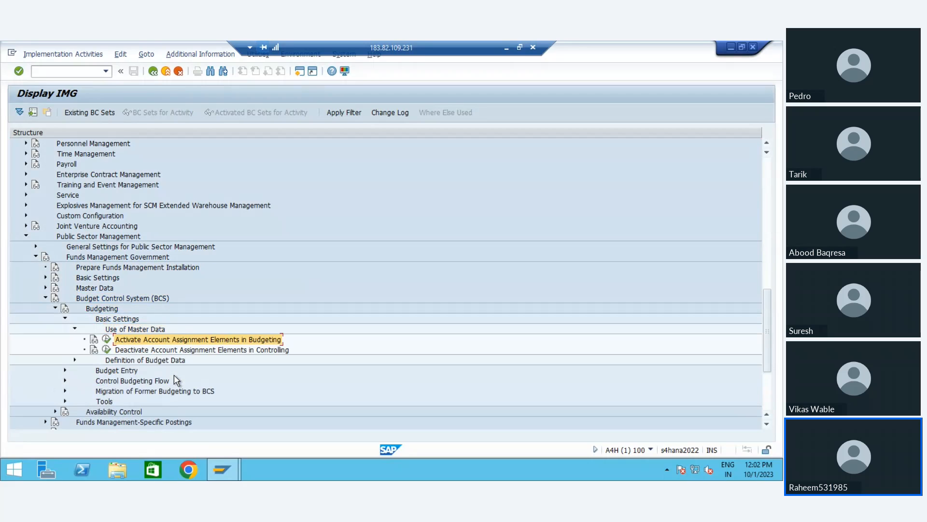
click(107, 340)
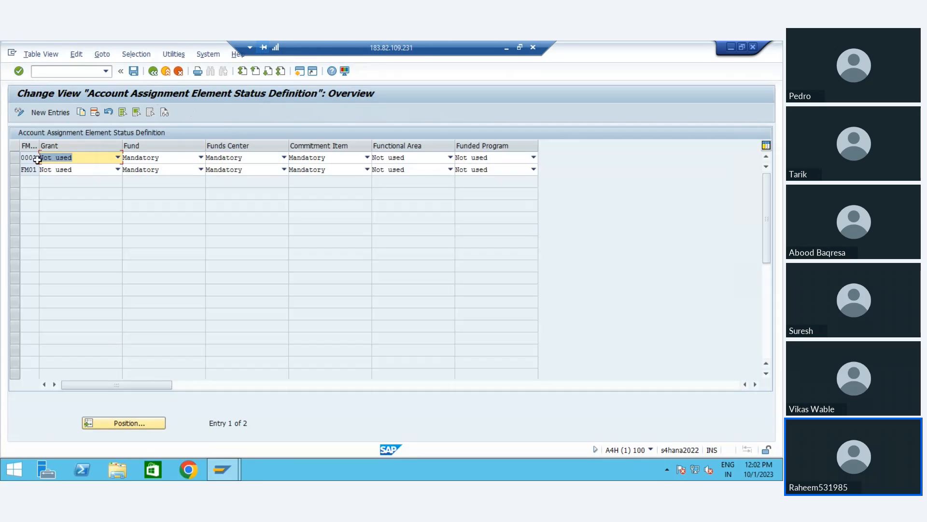
click(15, 169)
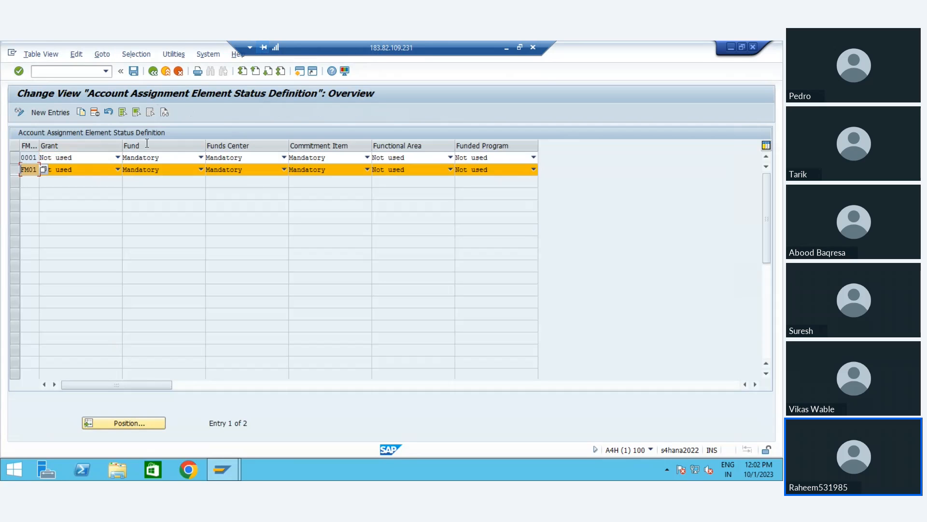
click(133, 71)
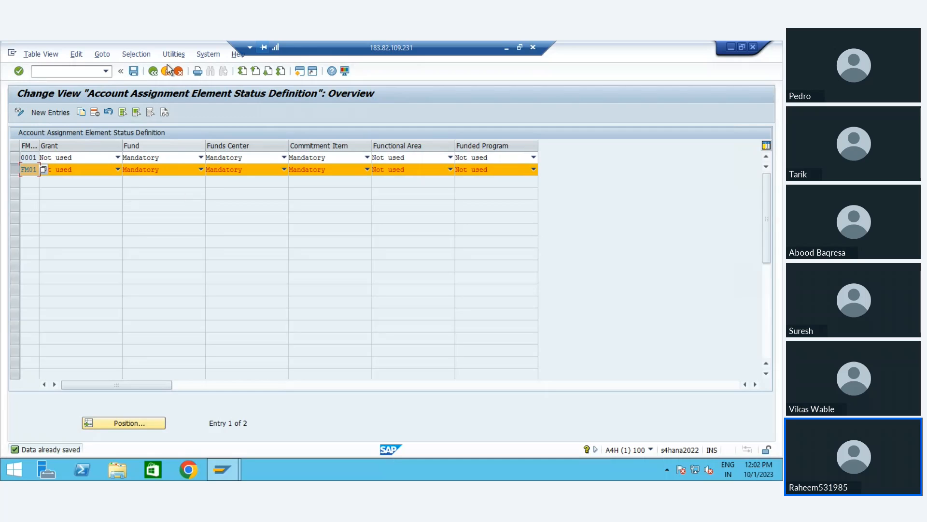
click(153, 71)
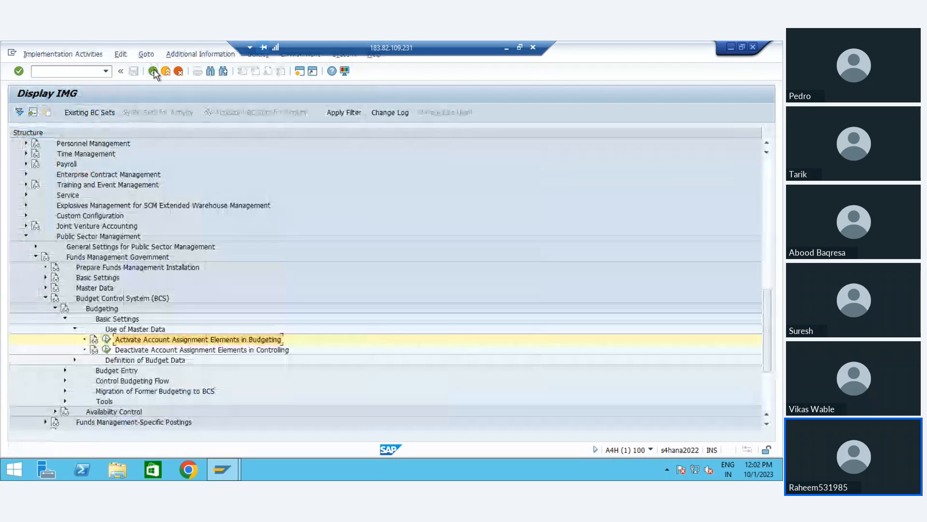
Collapse Use of Master Data and Basic Settings under Budgeting, and look through the nodes of Budget Entry.
double_click(143, 328)
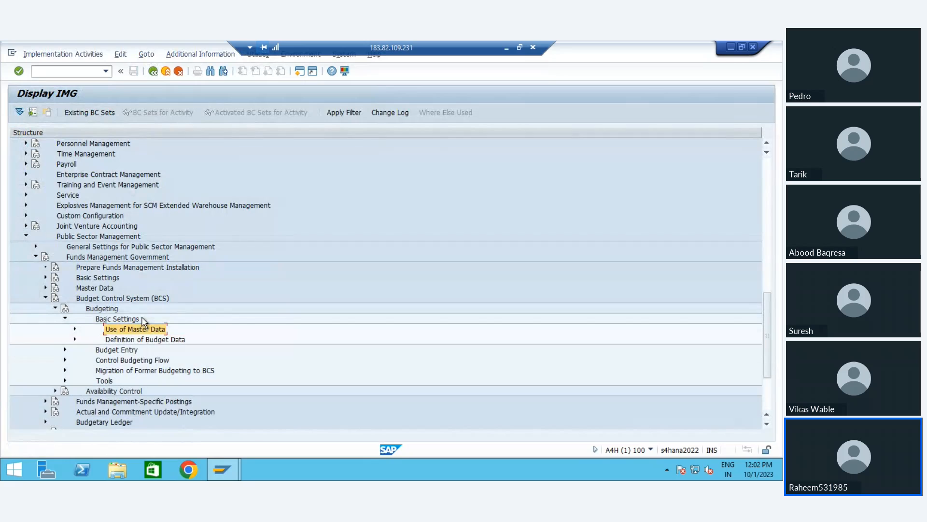
double_click(142, 319)
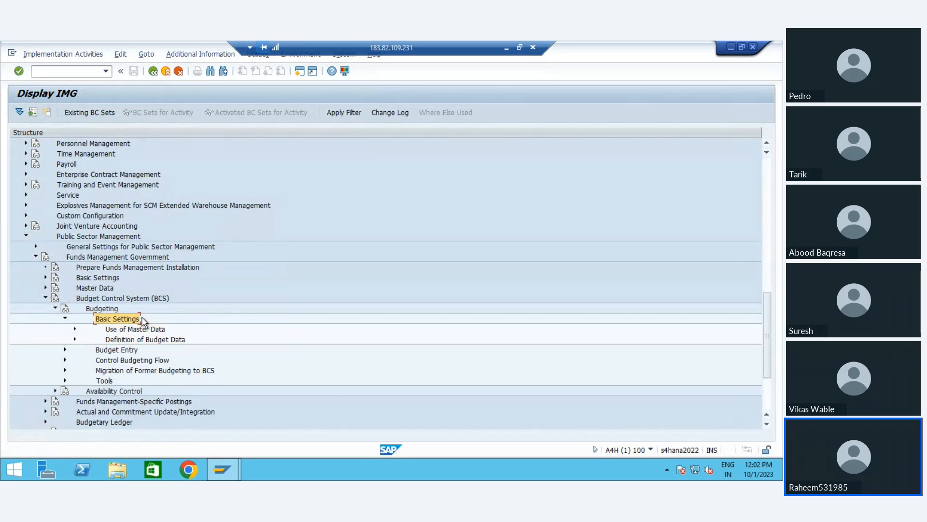
key(Down)
key(Right)
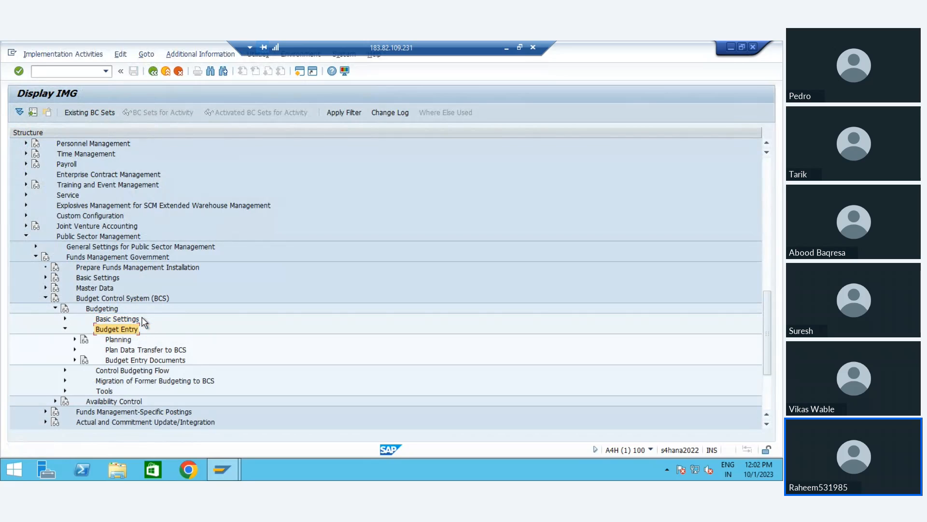
key(Down)
key(Down)
key(Down)
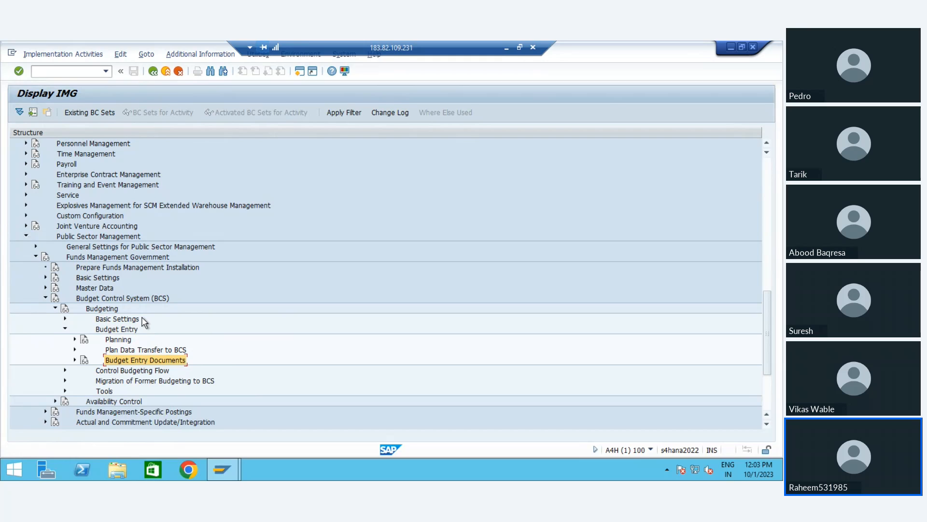
key(Left)
key(Left)
key(Right)
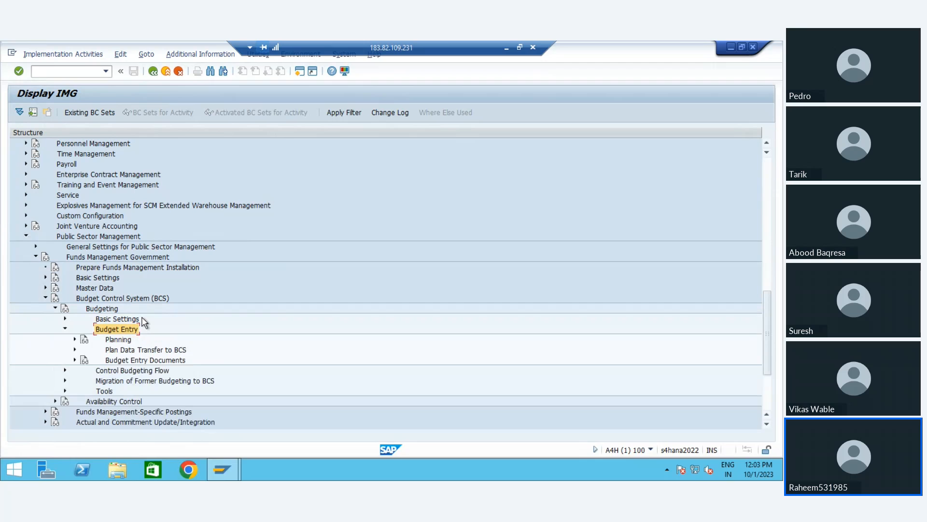
Expand Budget Entry Documents under Budget Entry and its Document Definition node.
key(Down)
key(Down)
key(Down)
key(Right)
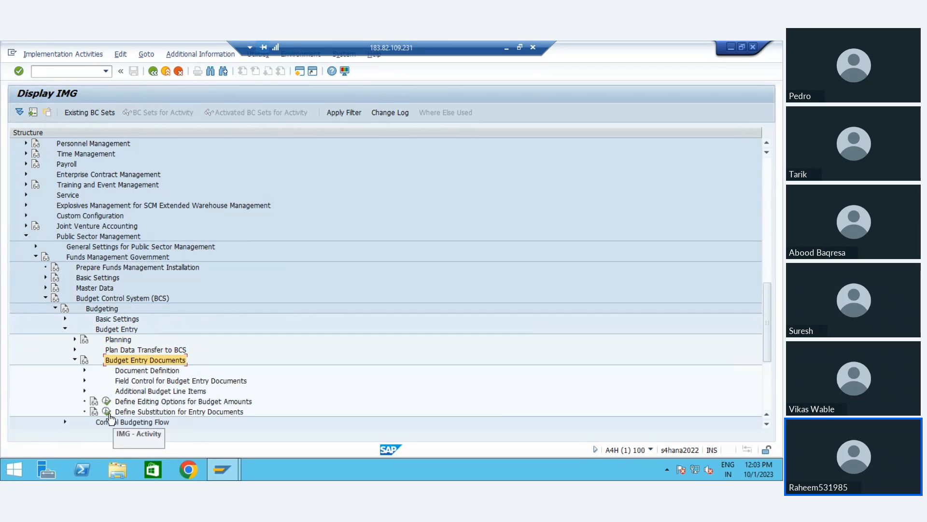
key(Up)
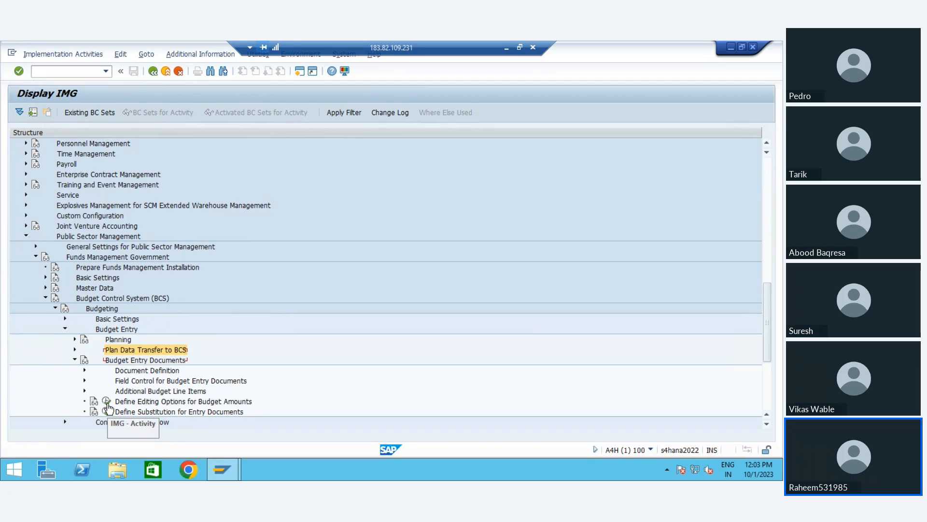
key(Up)
key(Down)
key(Down)
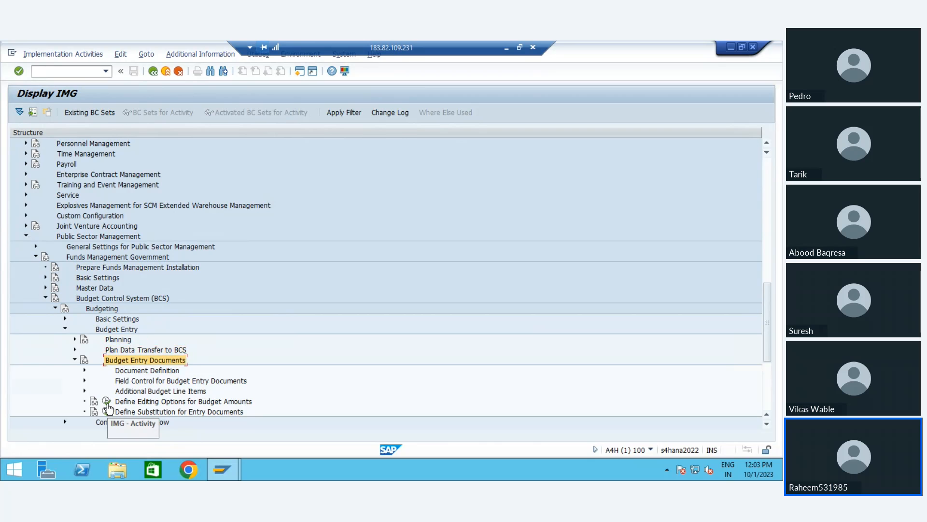
key(Left)
key(Right)
key(Down)
key(Right)
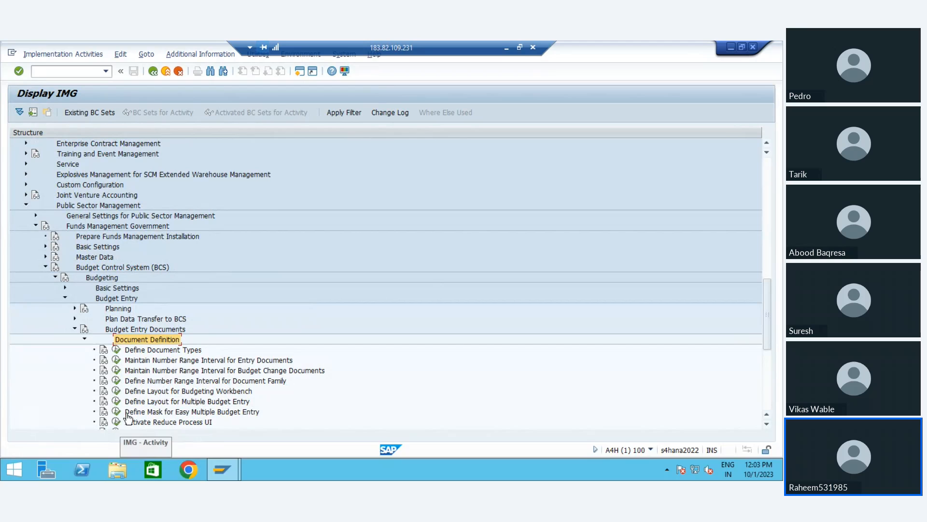
Display the number range intervals for entry documents in FM area FM01, and go back to the initial interval screen.
click(117, 360)
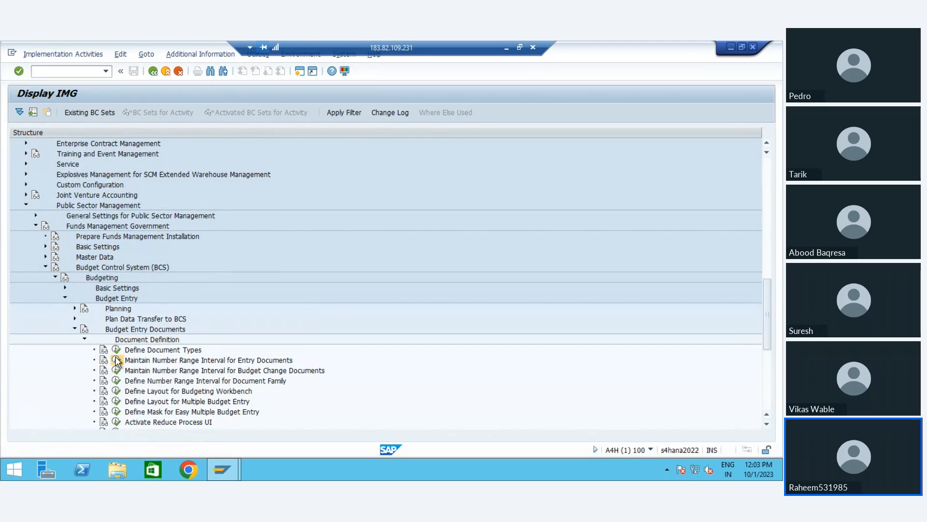
text(zfm1)
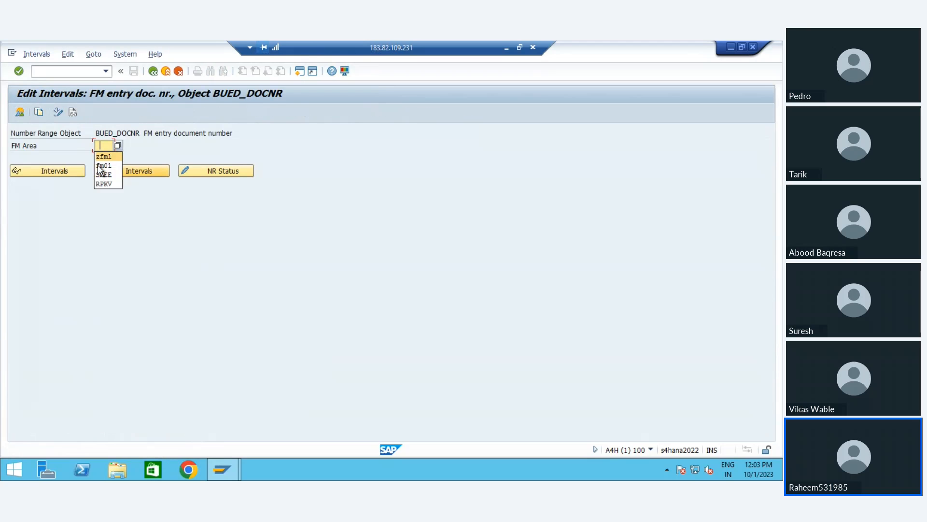
key(ctrl+a)
key(BackSpace)
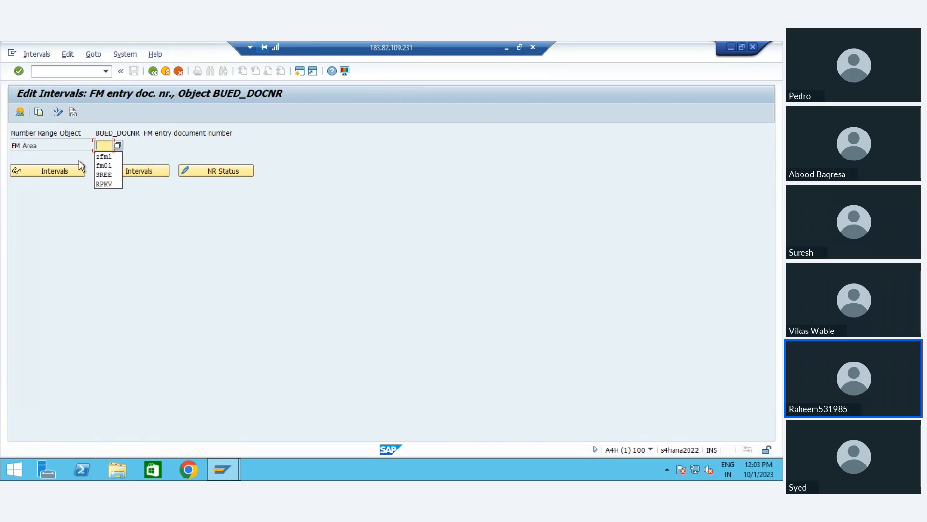
click(104, 165)
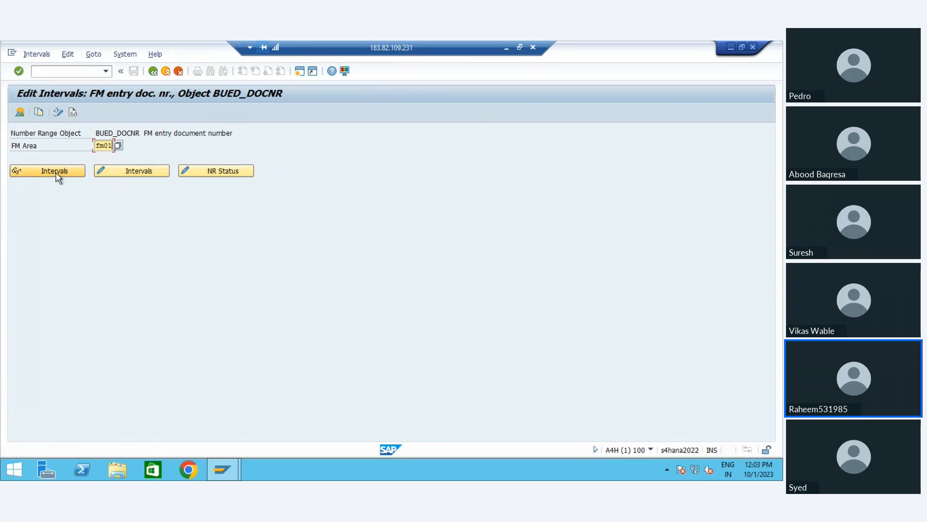
click(56, 172)
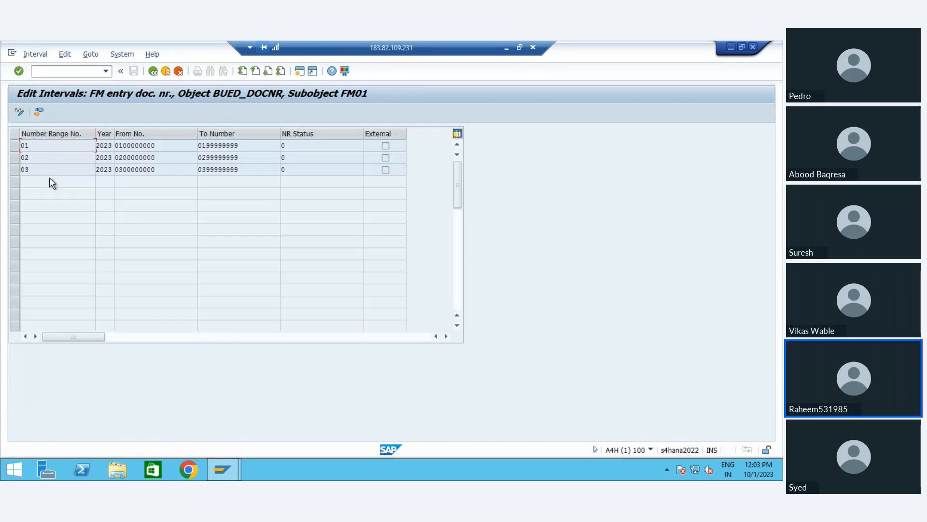
click(152, 71)
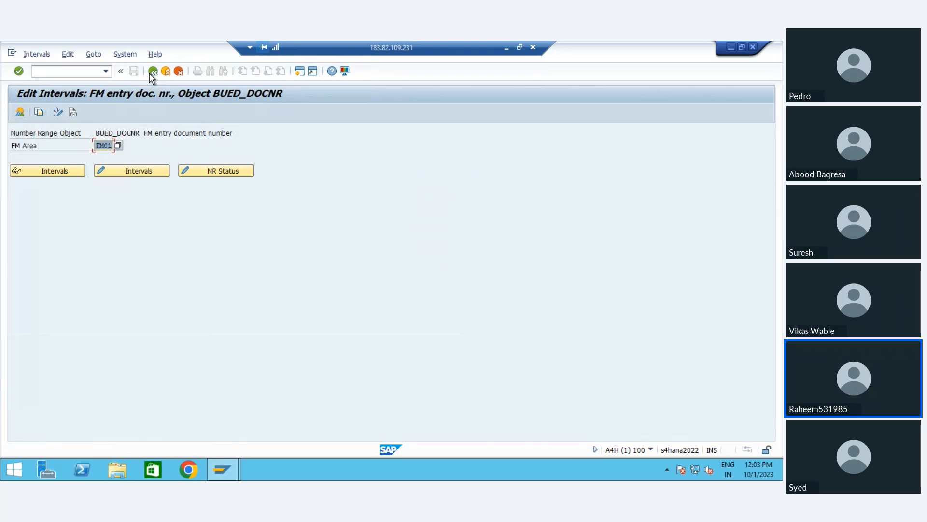
Return to the IMG and collapse Budget Entry Documents, Budget Entry, Budgeting and the Budget Control System (BCS) node.
click(152, 71)
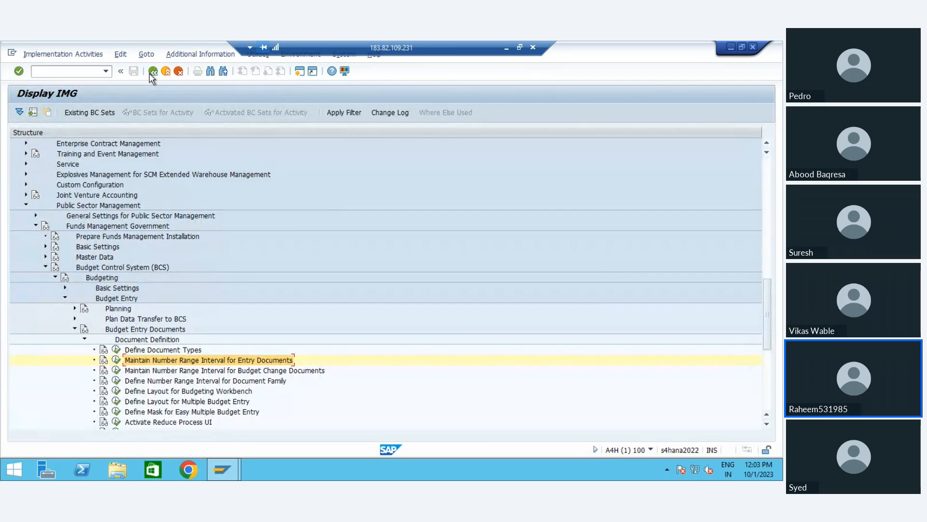
key(Left)
key(Left)
key(Left)
key(Left)
key(Left)
key(Left)
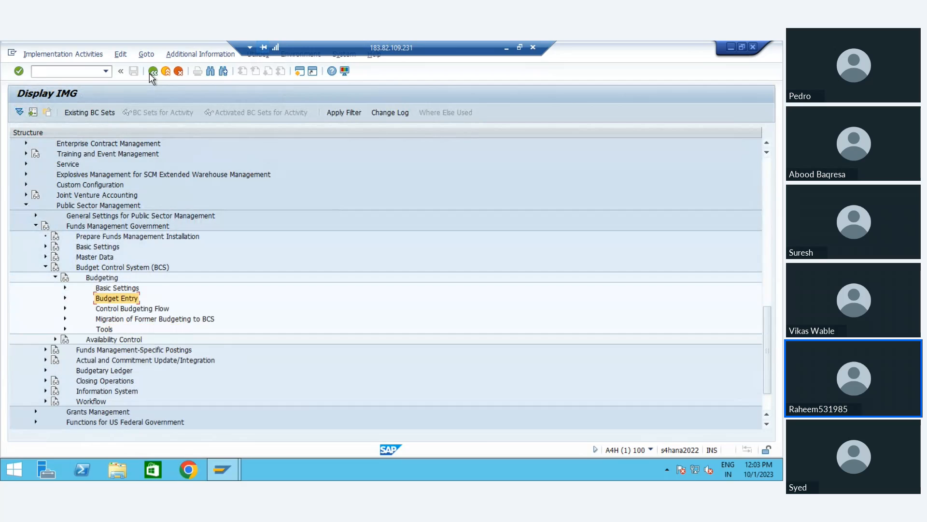
key(Left)
key(Left)
key(Left)
key(Left)
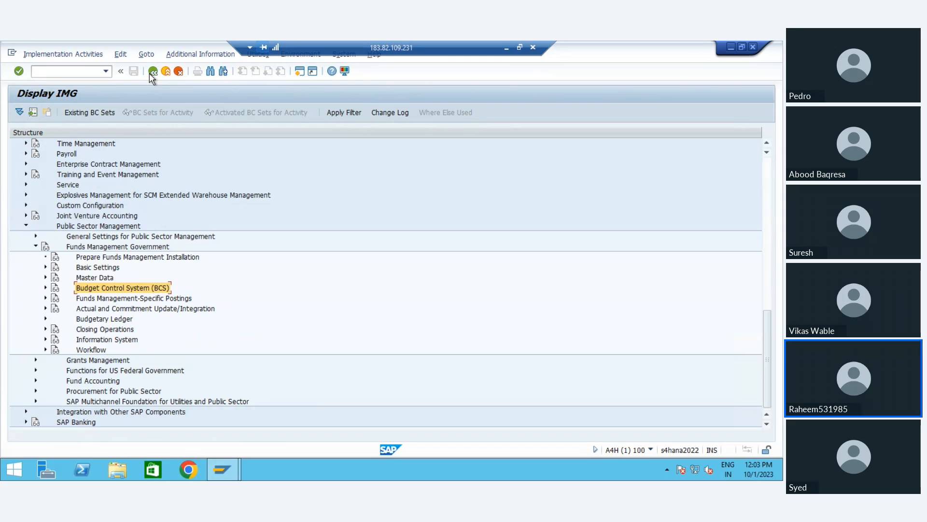
Look through the nodes under Funds Management Government, from Prepare Funds Management Installation to Actual and Commitment Update/Integration.
key(Up)
key(Up)
key(Up)
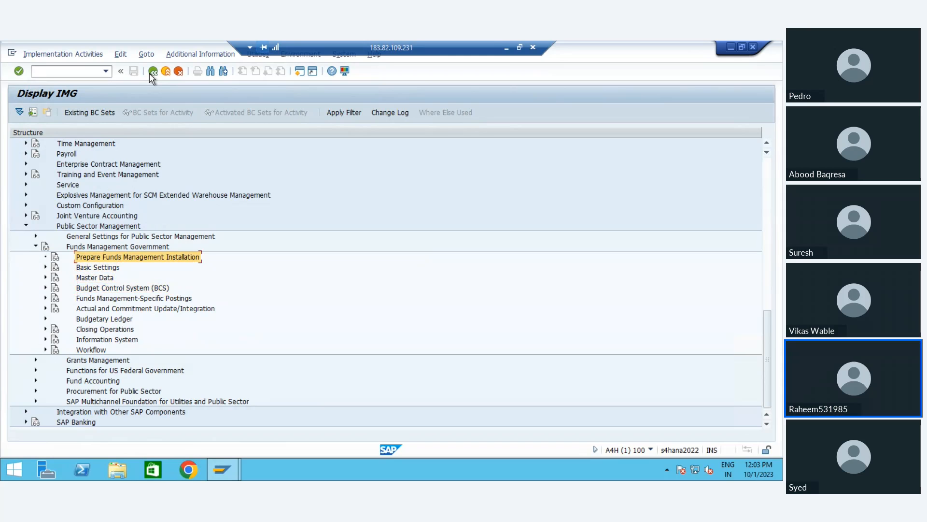
key(Down)
key(Down)
key(Down)
key(Down)
key(Down)
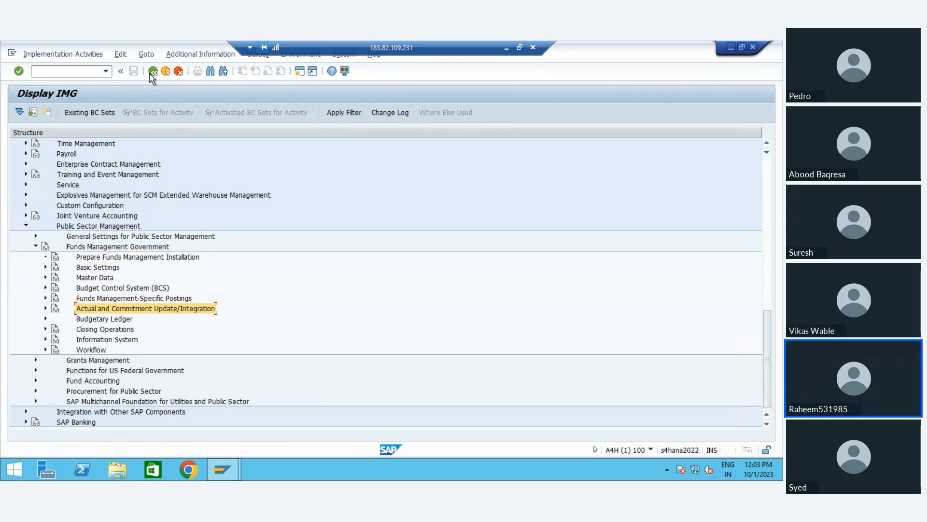
key(Up)
key(Up)
key(Up)
key(Up)
key(Up)
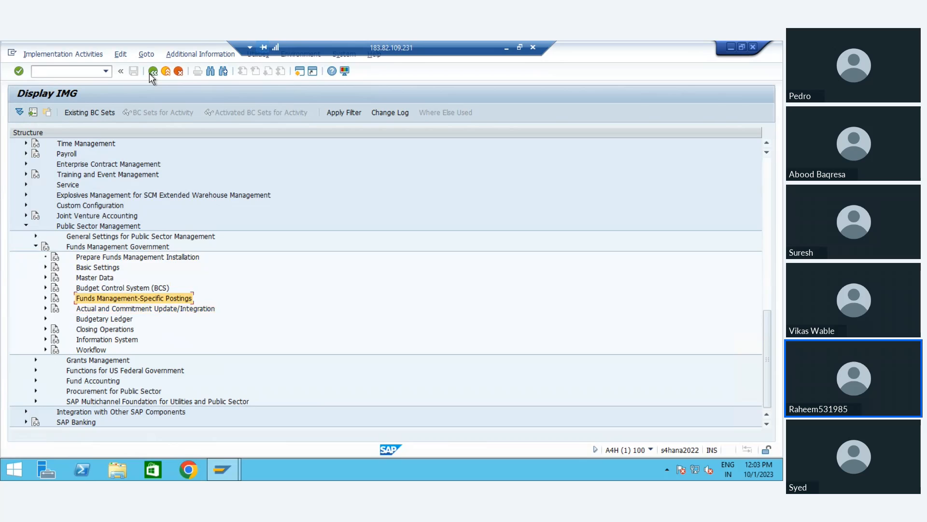
key(Down)
key(Down)
key(Down)
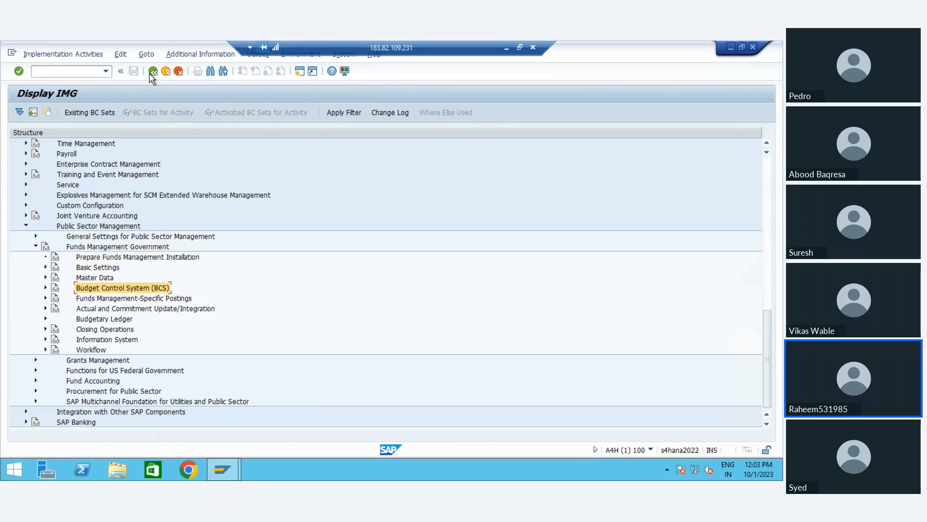
Expand Budget Control System (BCS), Budgeting, Basic Settings and Use of Master Data.
key(Right)
key(Down)
key(Right)
key(Down)
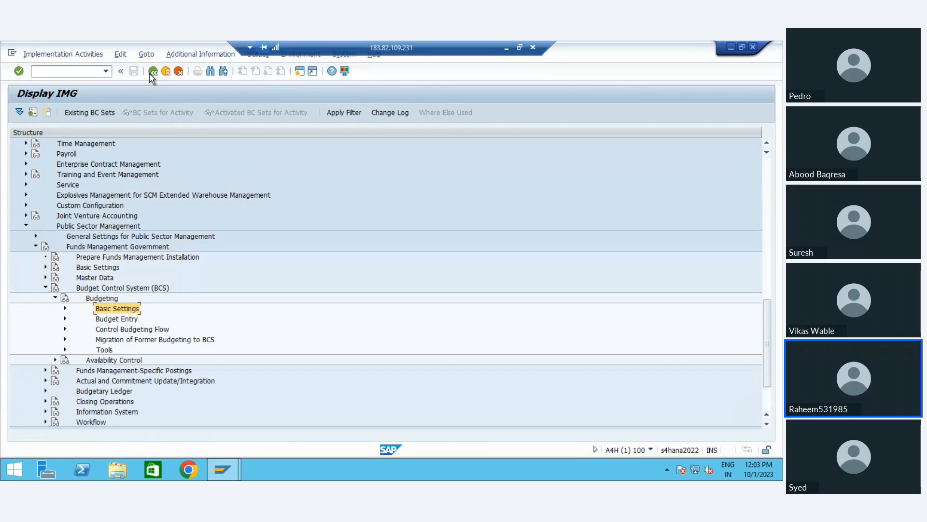
key(Right)
key(Down)
key(Right)
key(Down)
key(Up)
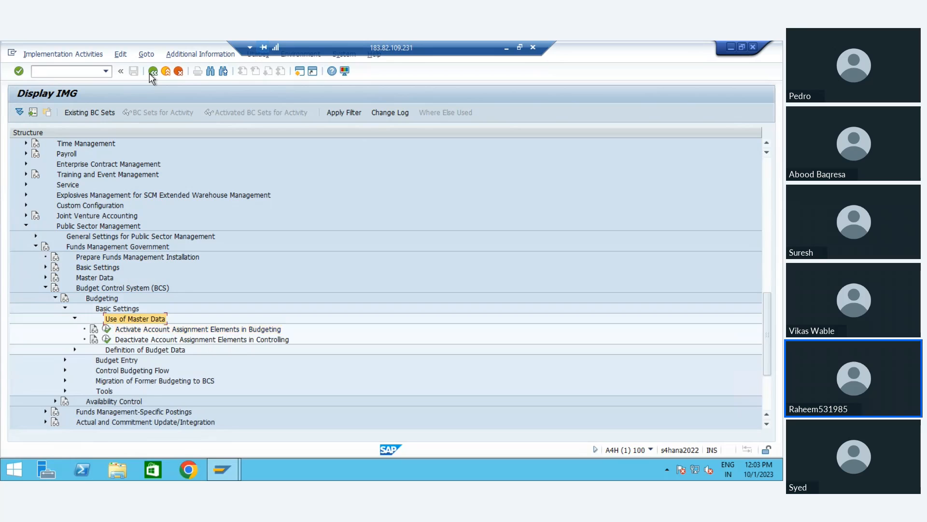
Collapse Use of Master Data and expand Definition of Budget Data under Basic Settings.
key(Left)
key(Up)
key(Down)
key(Down)
key(Right)
key(Down)
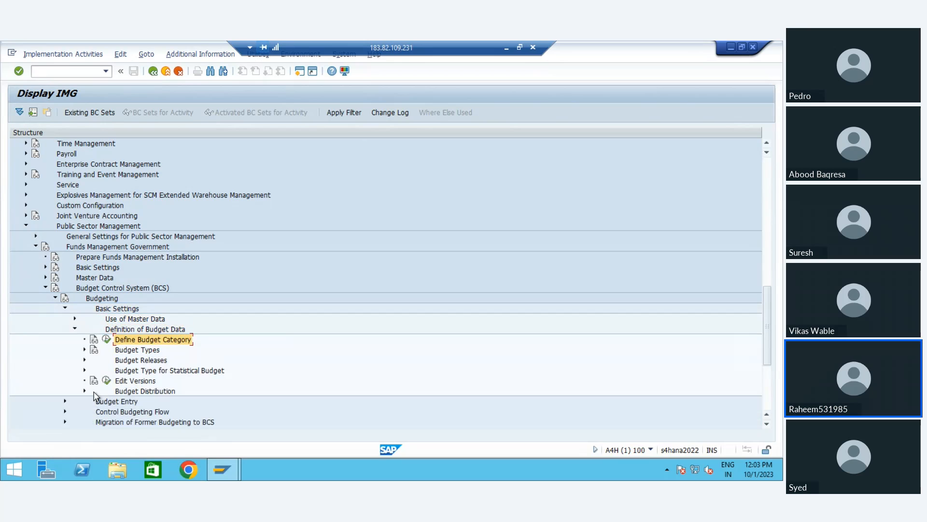
Check the budget category and time horizon of FM area FM01 in Define Budget Category, and return to the IMG.
click(106, 339)
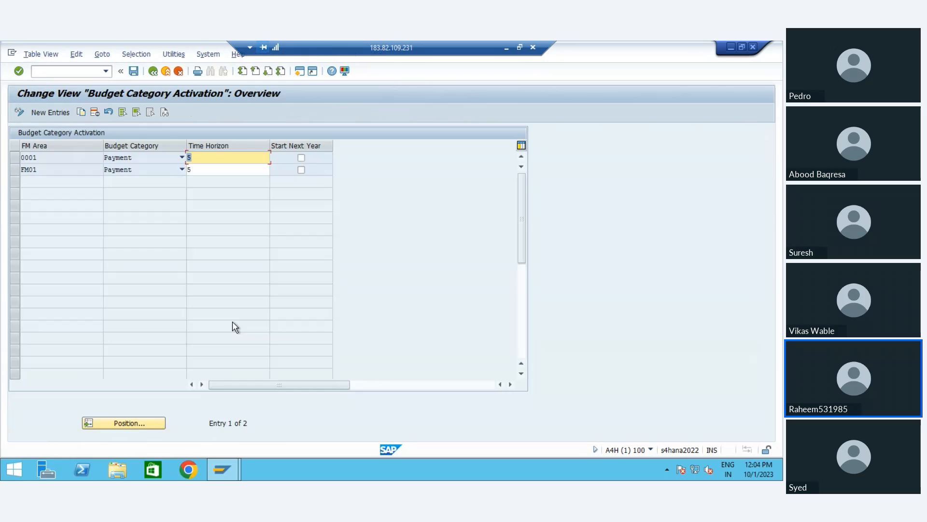
click(15, 170)
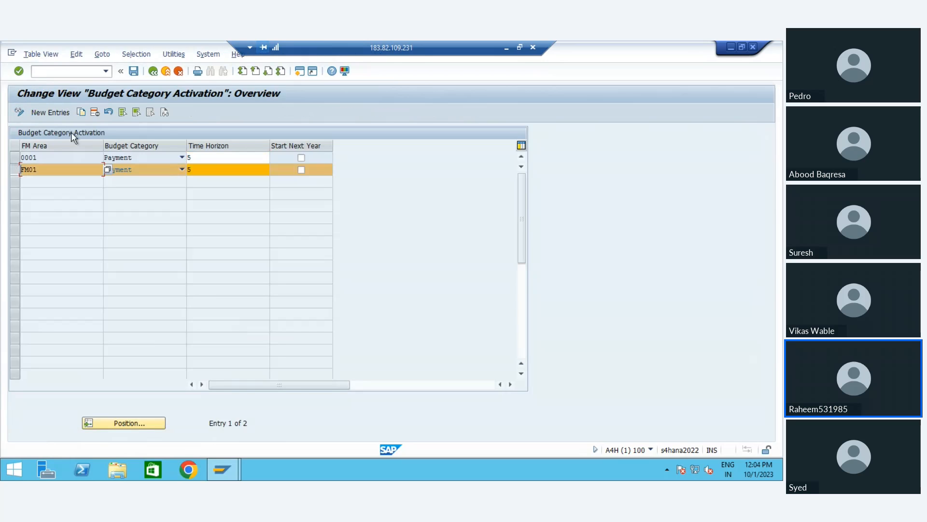
click(153, 72)
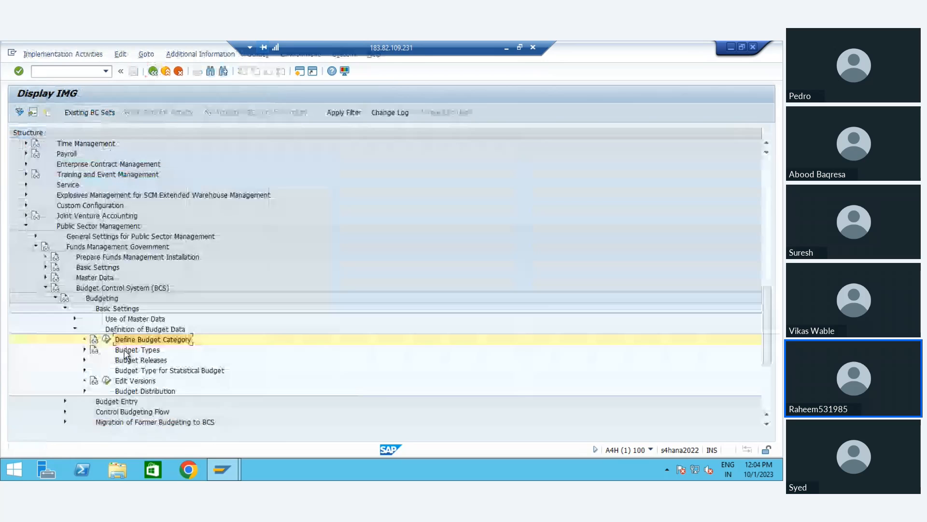
Expand Budget Types, review the budget types of FM area FM01 in Define Budget Types, and return to the IMG.
click(84, 350)
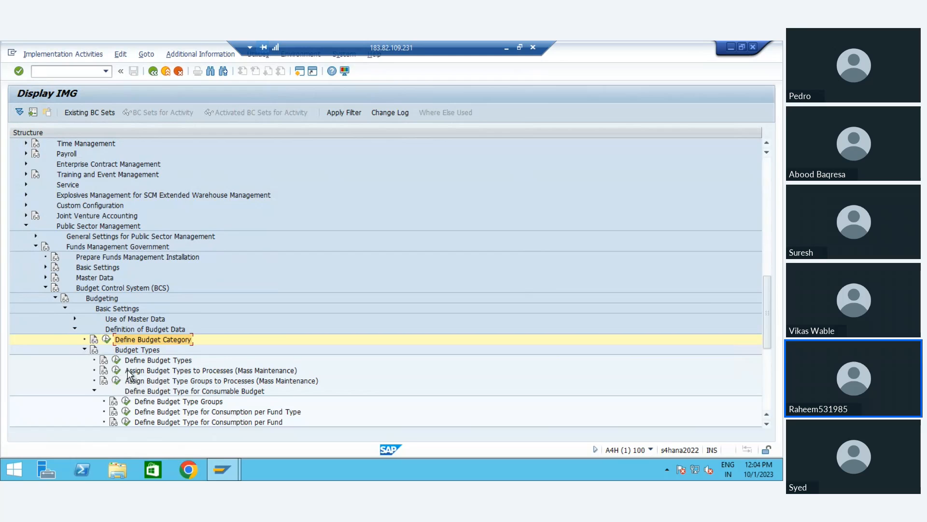
click(116, 359)
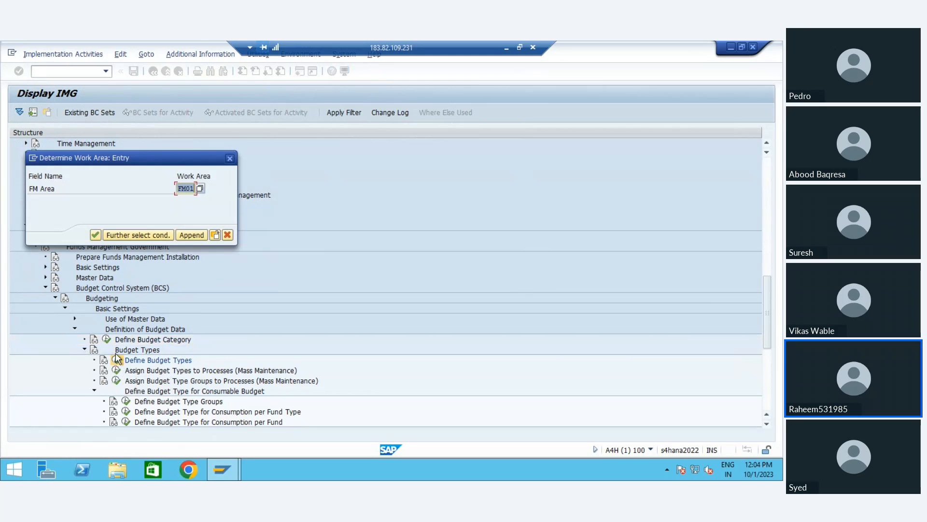
key(Return)
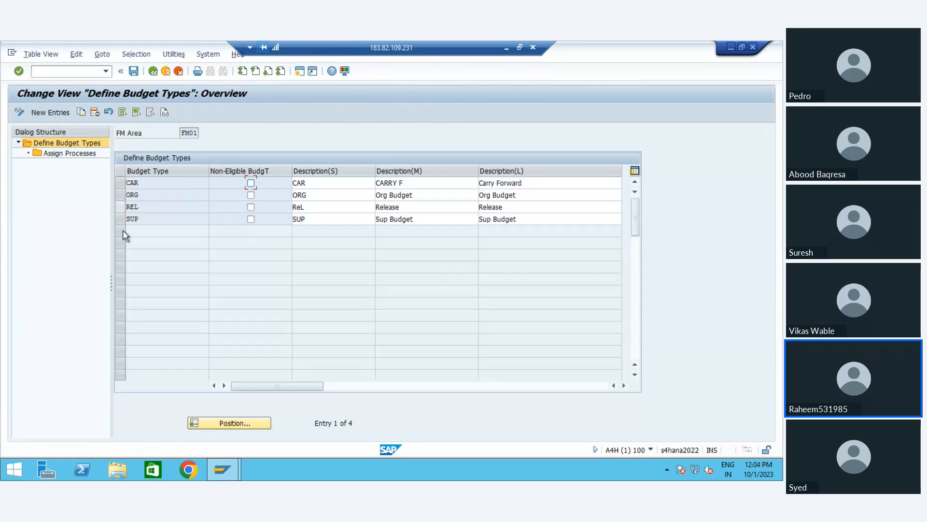
click(121, 222)
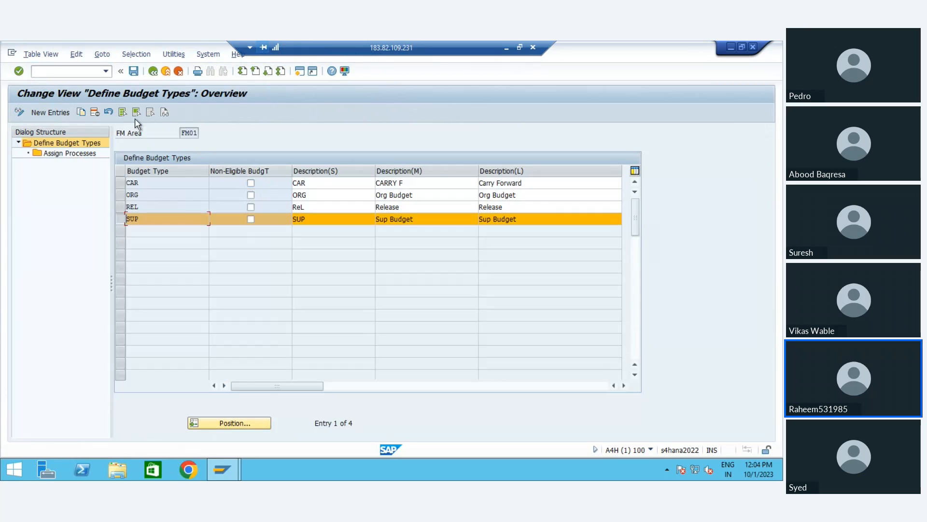
click(152, 73)
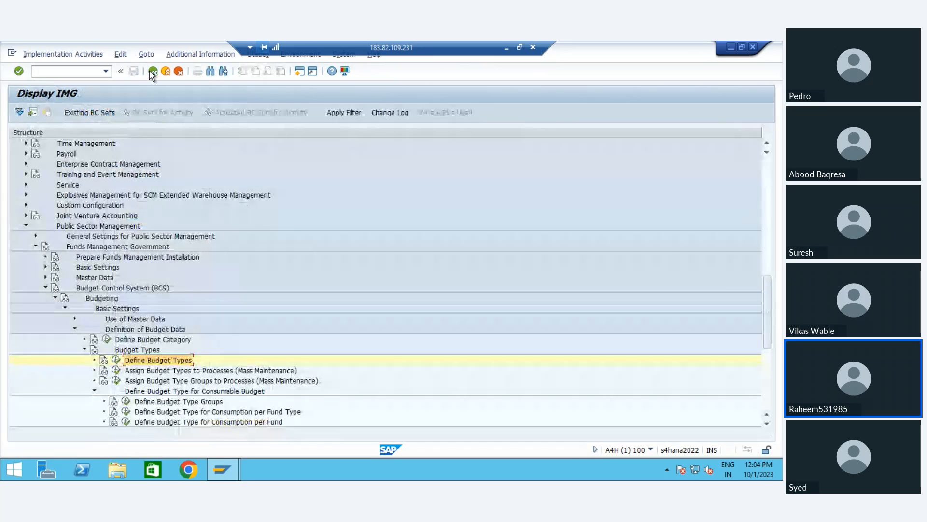
Collapse Budget Types, leaving Definition of Budget Data expanded under Basic Settings.
key(Left)
key(Left)
key(Left)
key(Left)
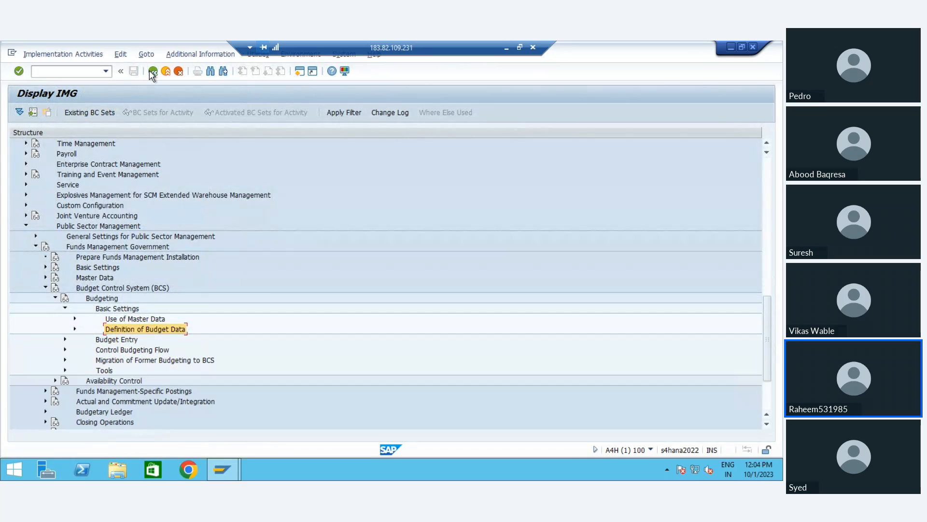
key(Right)
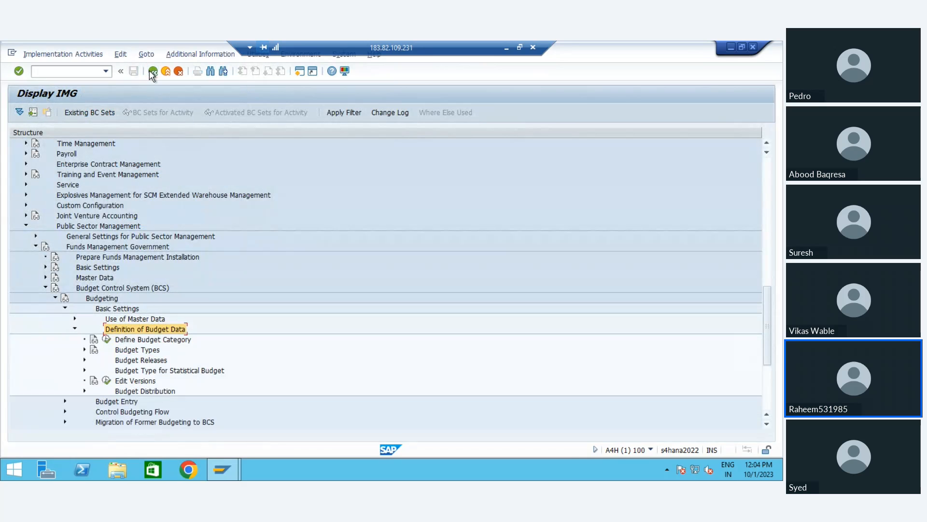
Review the controlling area settings of version 0 in Edit Versions, and go back to the general version overview.
click(106, 380)
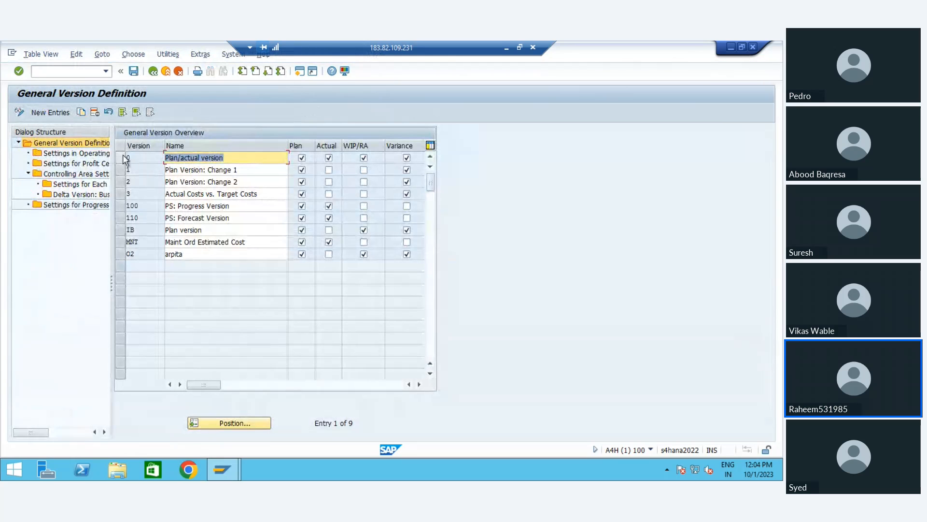
click(123, 155)
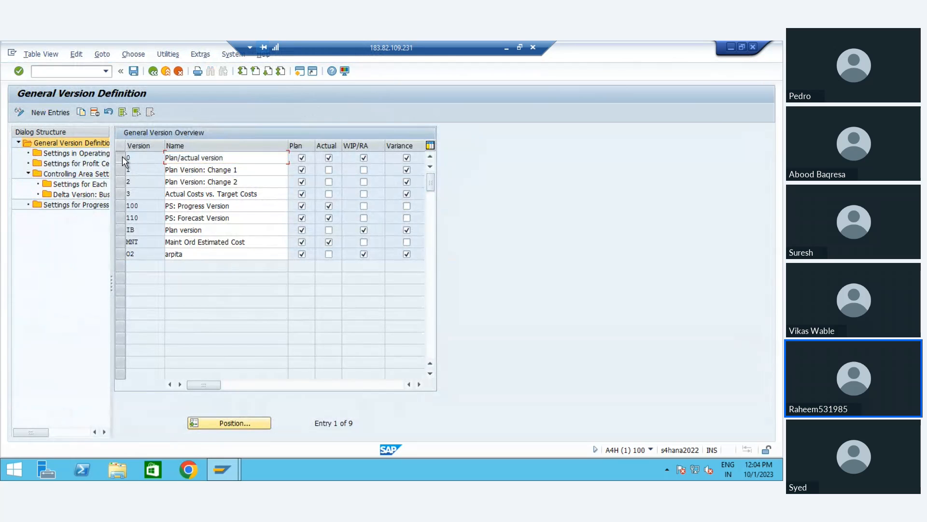
click(83, 175)
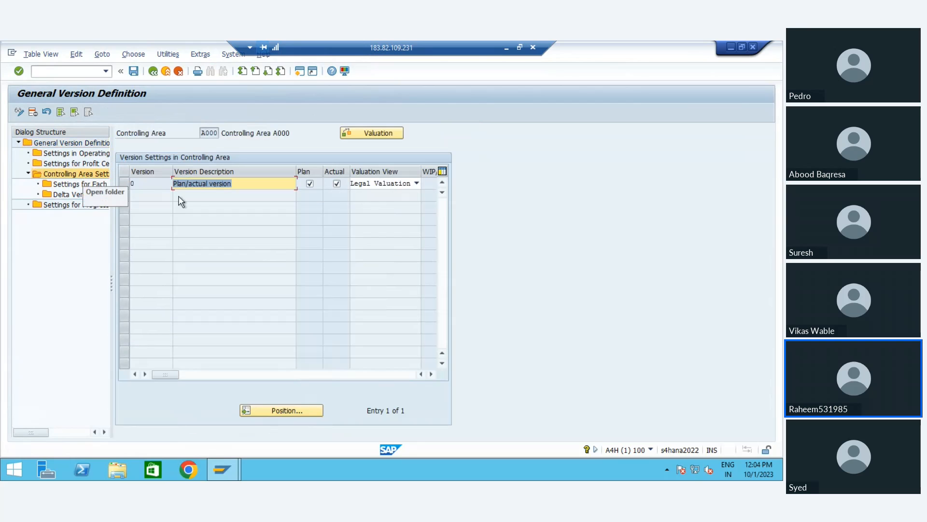
click(128, 186)
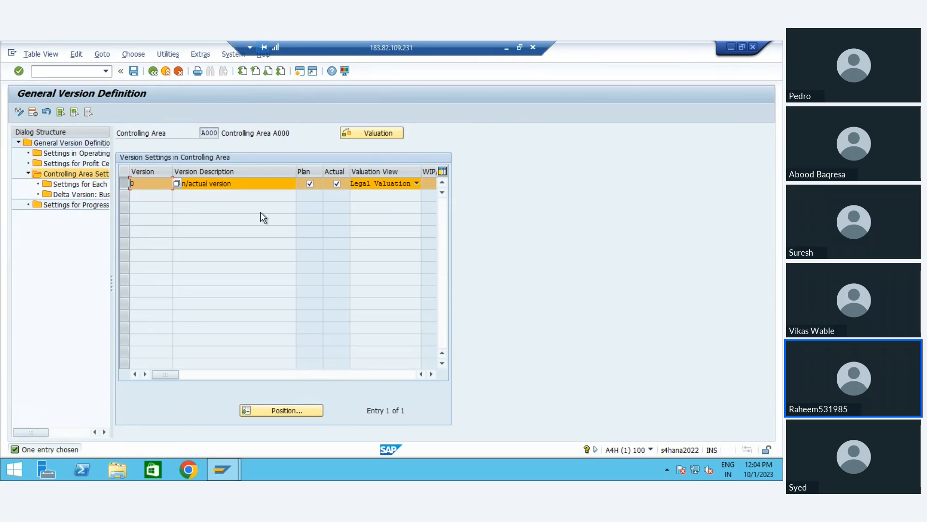
click(153, 71)
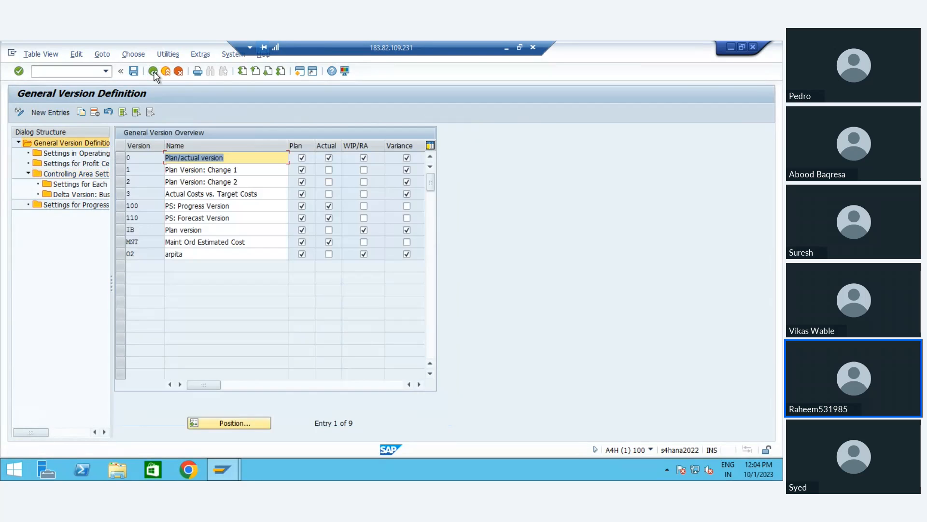
Open a new session, set the controlling area to FM01 with transaction OKKS, and switch back to General Version Definition.
click(299, 71)
text(o)
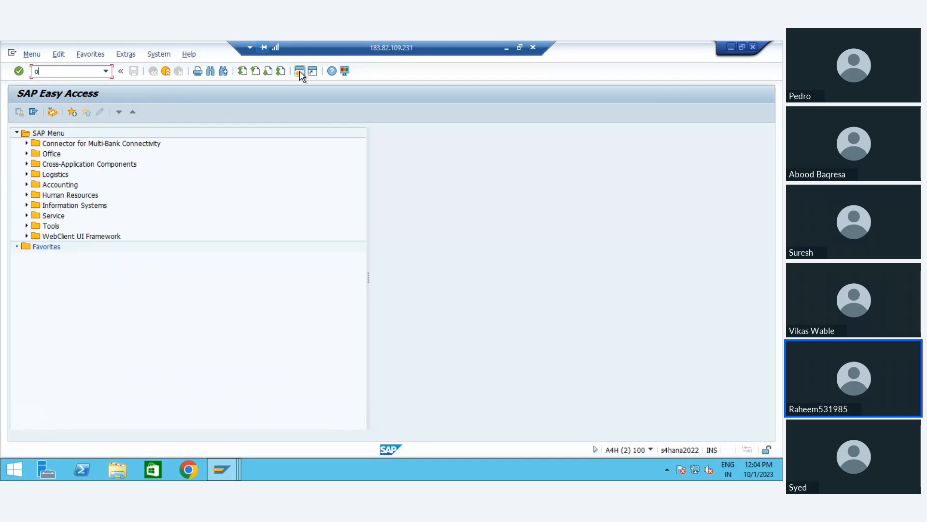
text(kks)
key(Return)
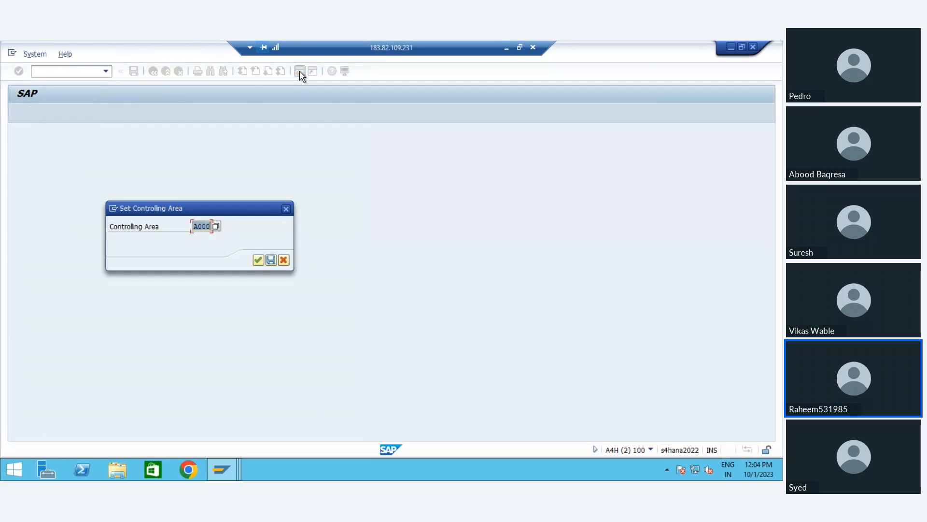
key(BackSpace)
key(Down)
key(Down)
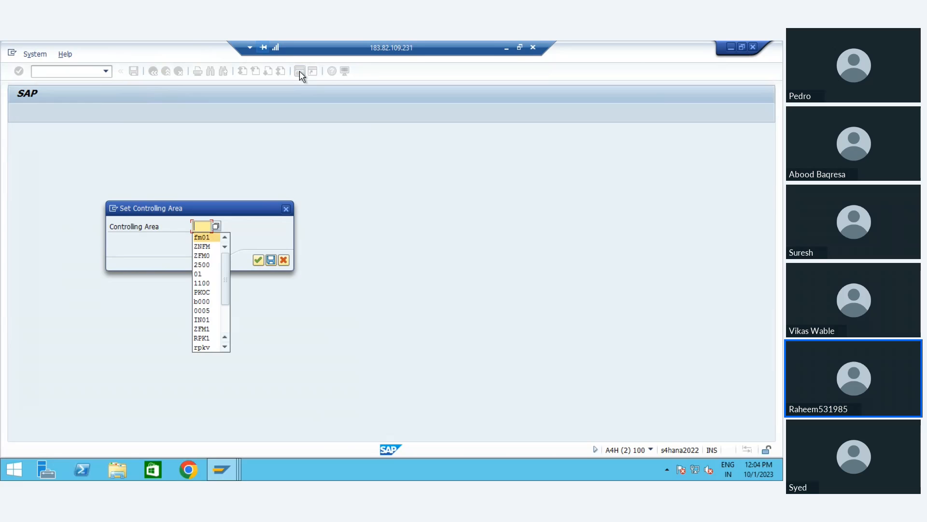
key(Return)
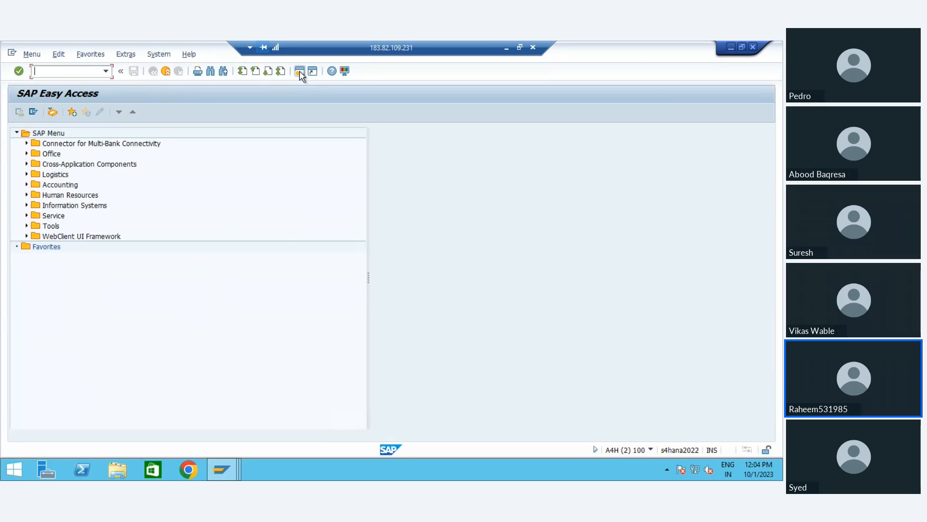
key(alt+Tab)
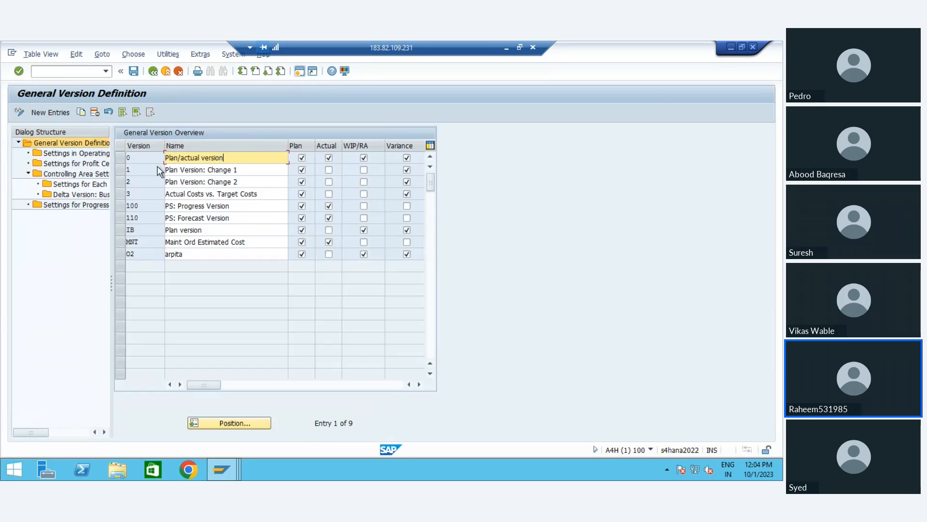
Try to open the Controlling Area Settings and Settings in Operating Concern in General Version Definition, and return to the IMG.
click(82, 177)
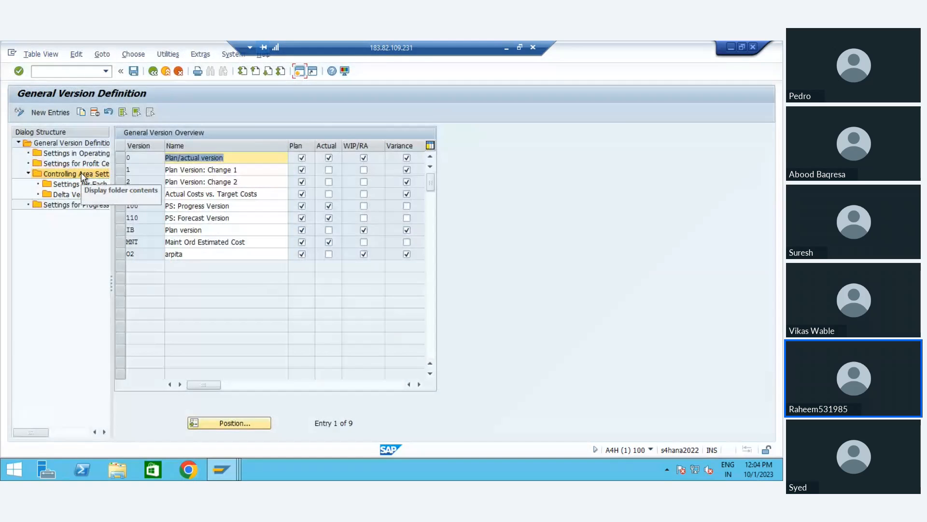
click(72, 153)
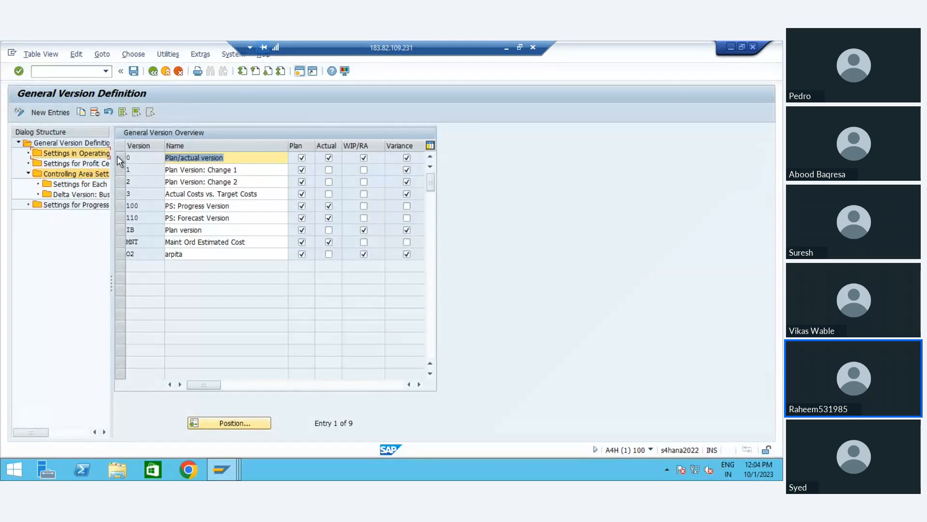
click(153, 72)
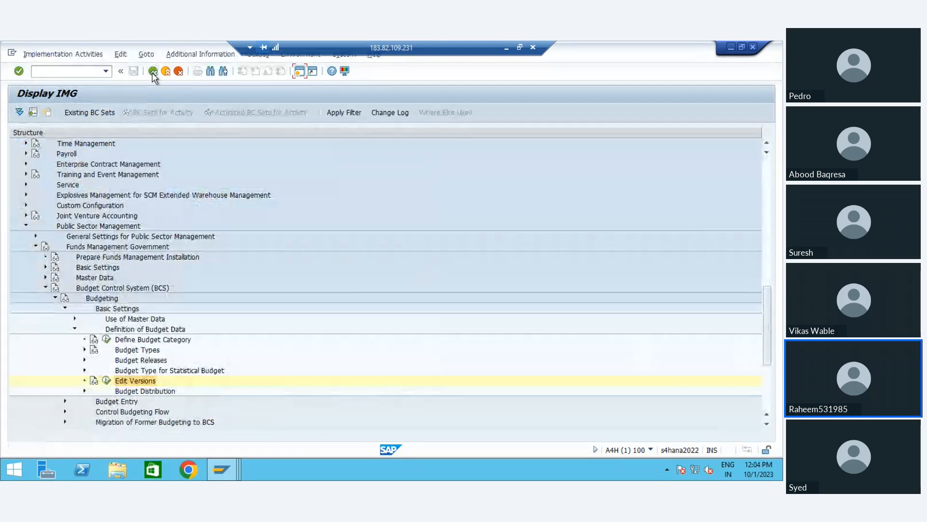
Leave the IMG structure and reopen the SAP Reference IMG from Customizing: Execute Project.
click(153, 71)
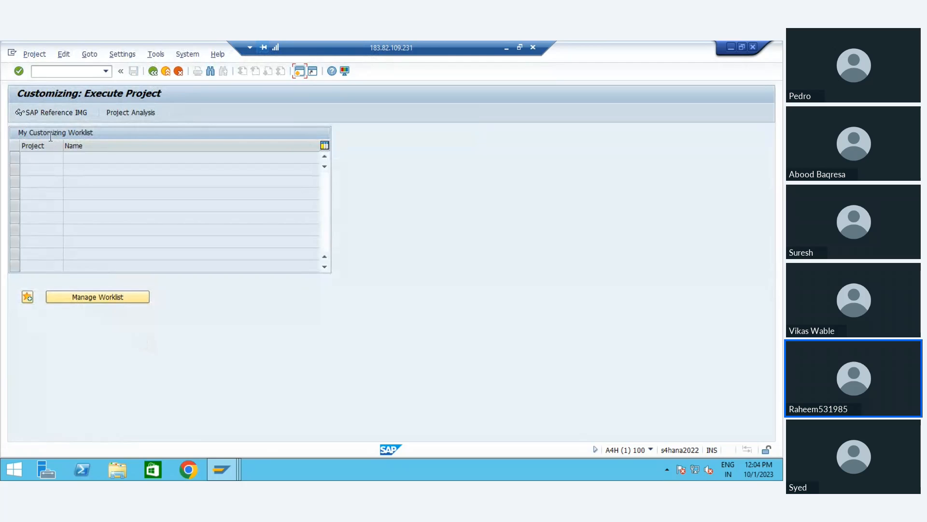
click(36, 109)
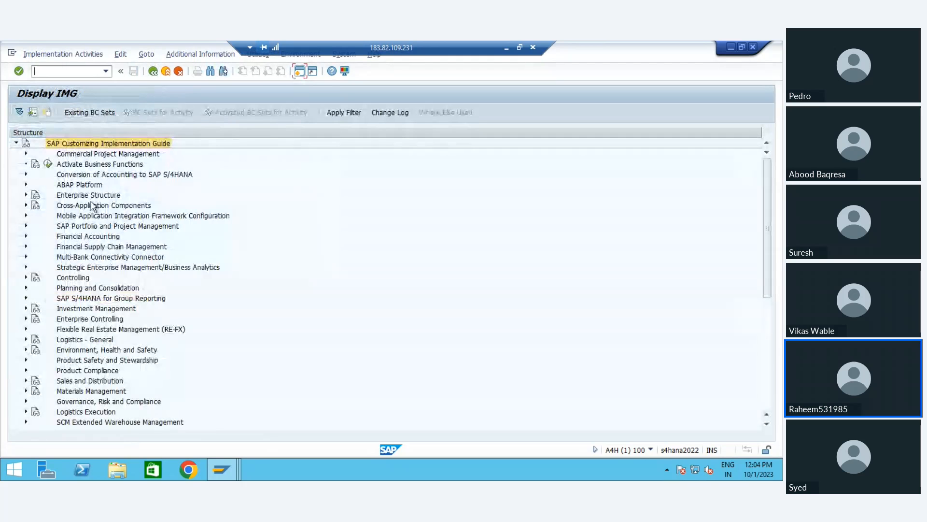
Expand Public Sector Management in the IMG structure, and open its Funds Management Government node.
click(91, 199)
key(Down)
key(Down)
key(Down)
key(Down)
key(Down)
key(Down)
key(Down)
key(Down)
key(Down)
key(Down)
key(Down)
key(Down)
key(Down)
key(Down)
key(Down)
key(Down)
key(Down)
key(Down)
key(Down)
key(Down)
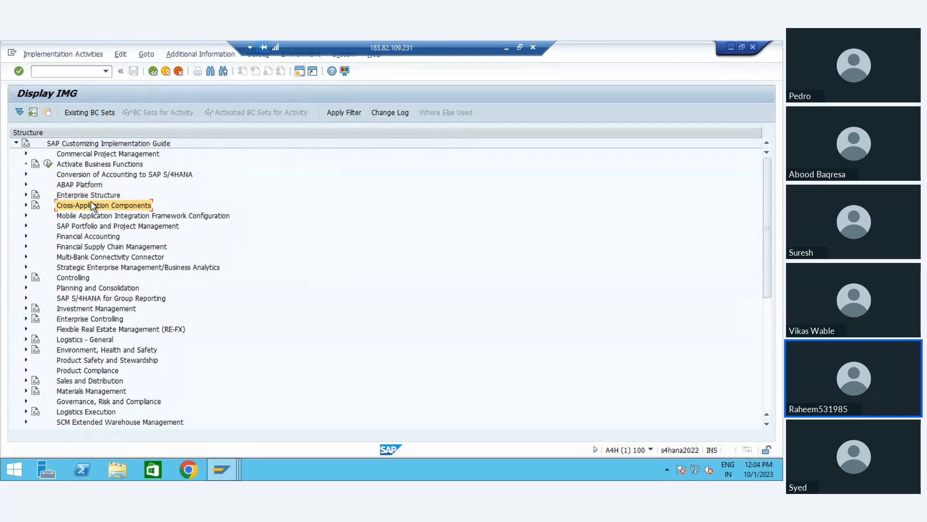
key(Down)
key(Down)
key(Down)
key(Down)
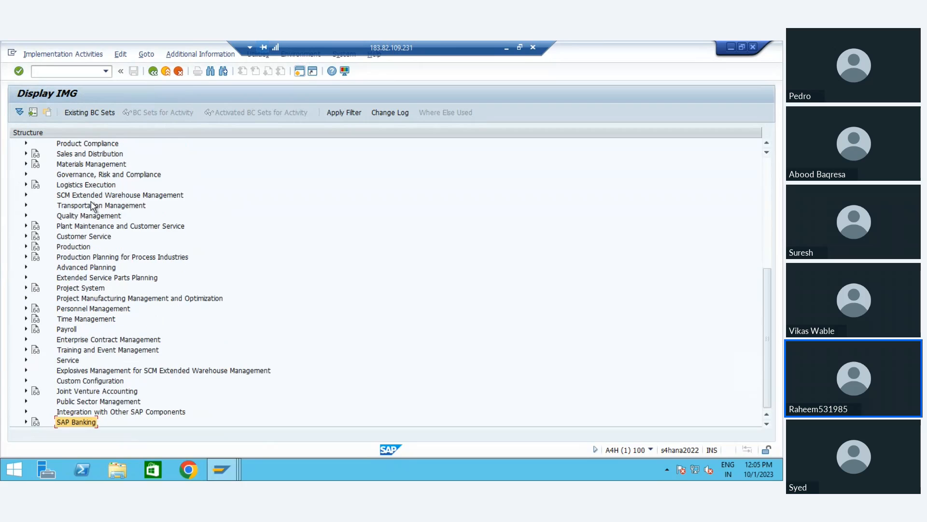
key(Up)
key(Up)
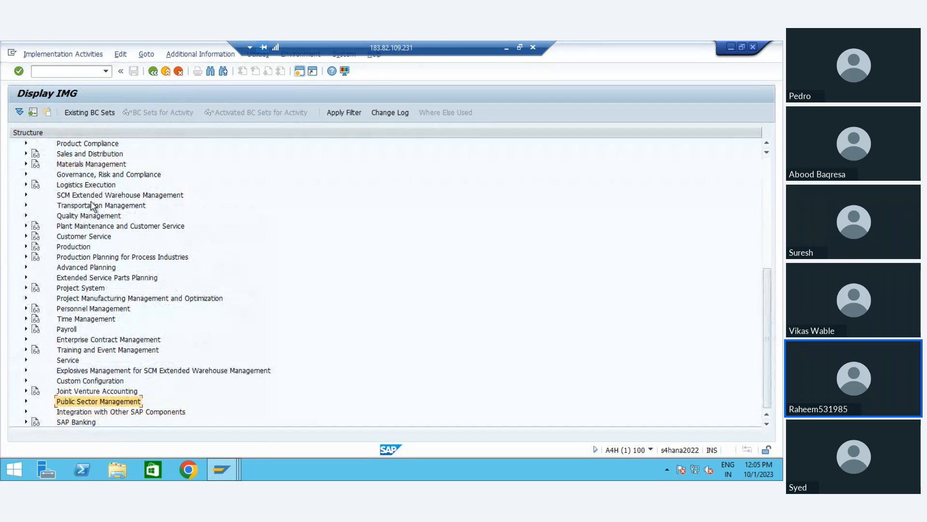
key(Right)
key(Down)
key(Down)
key(Down)
key(Up)
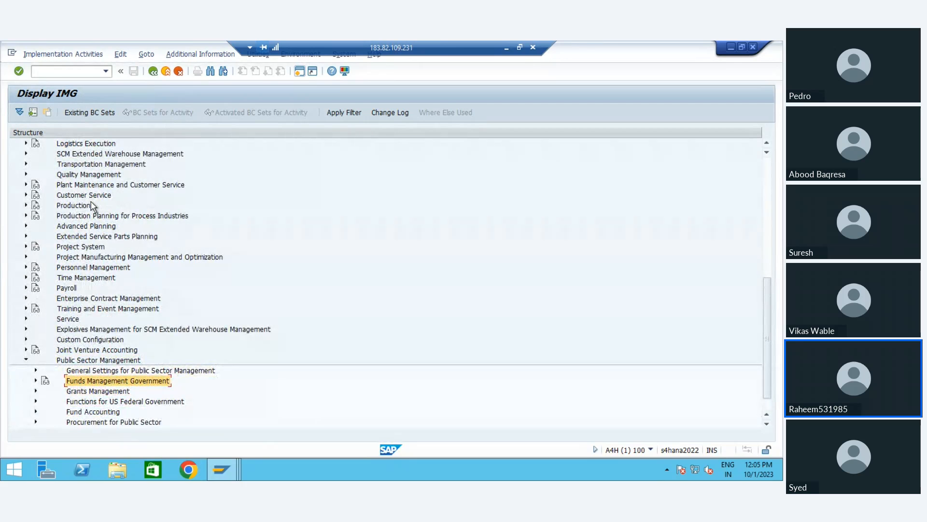
key(Right)
key(Down)
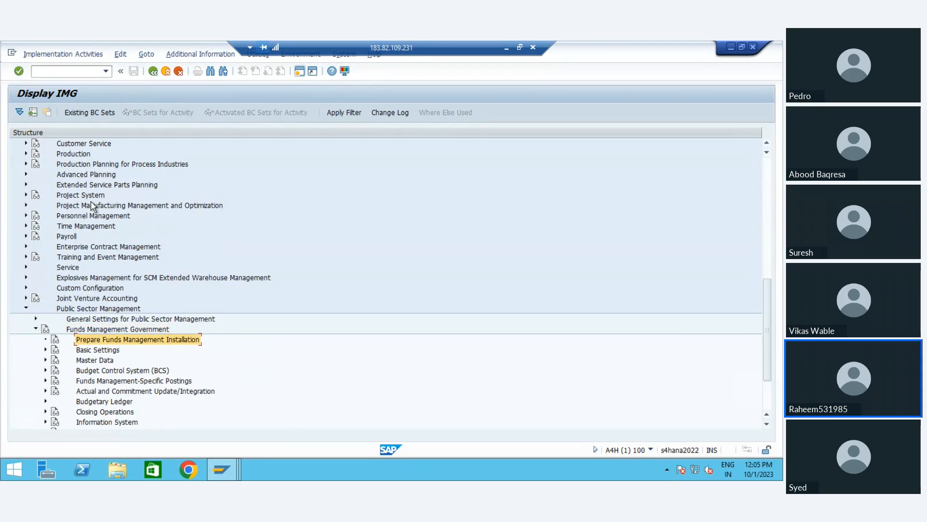
Look through the Basic Settings activities of Funds Management Government, and collapse that node again.
key(Down)
key(Right)
key(Down)
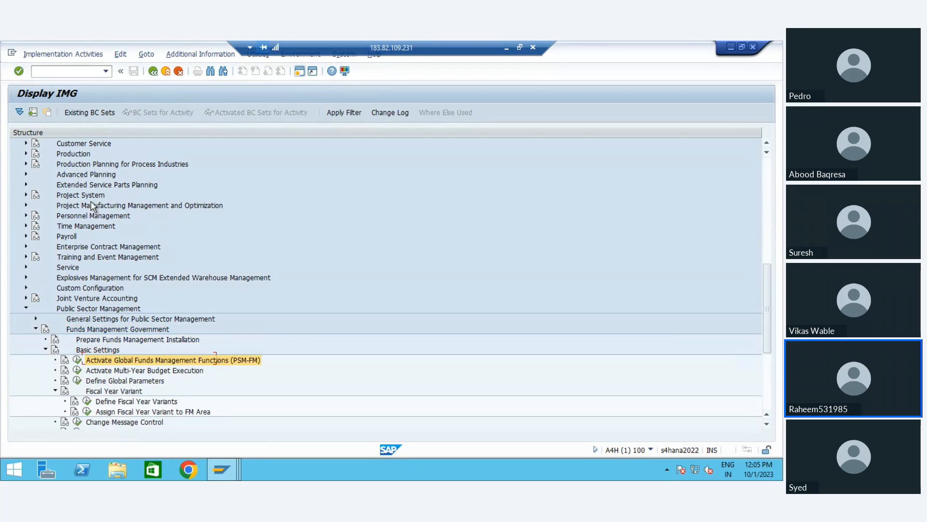
key(Down)
key(Down)
key(Down)
key(Left)
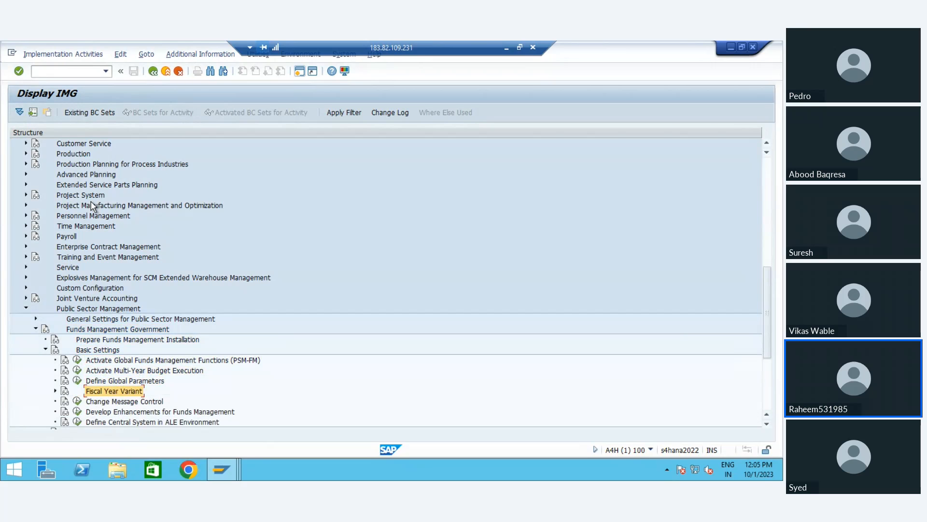
key(Left)
key(Down)
key(Up)
key(Left)
key(Down)
key(Down)
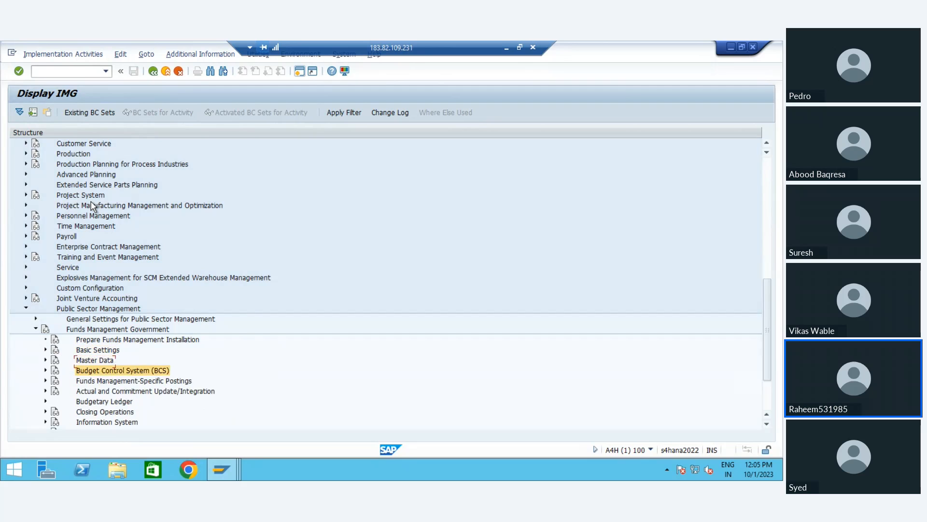
key(Down)
key(Up)
key(Up)
key(Up)
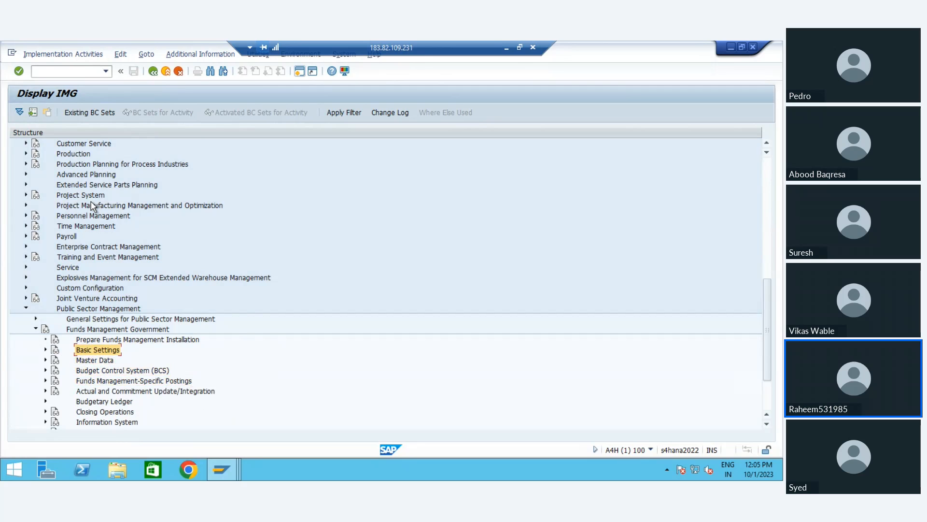
Look through the Budgetary Ledger node and its Basic Settings activities, and collapse both again.
key(Down)
key(Down)
key(Down)
key(Down)
key(Down)
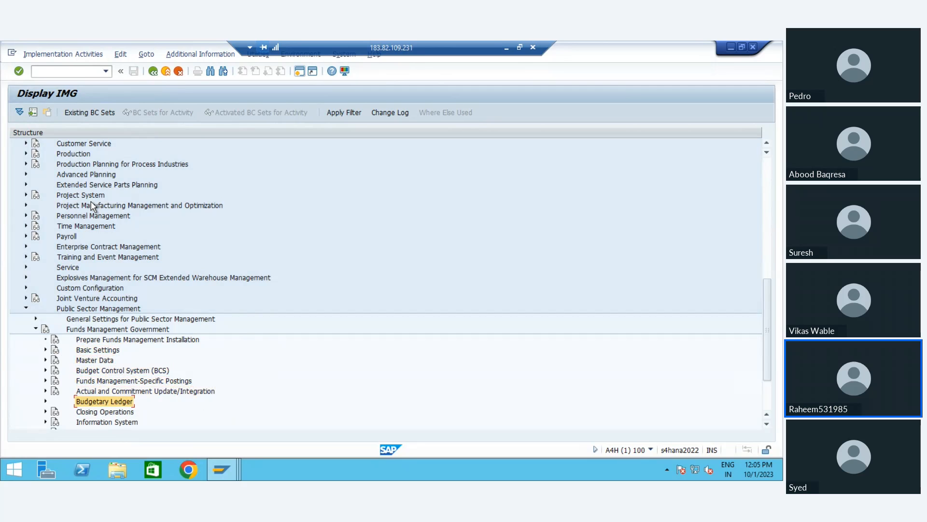
key(Right)
key(Down)
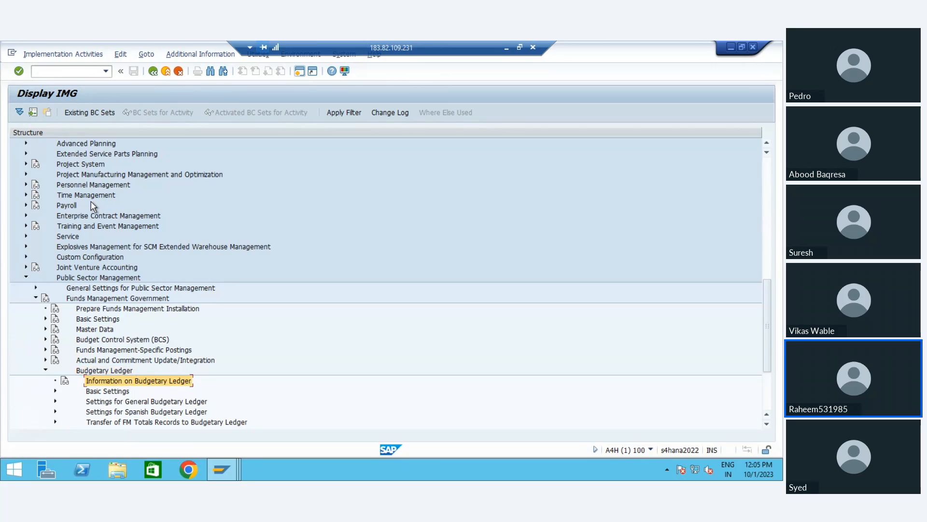
key(Down)
key(Right)
key(Down)
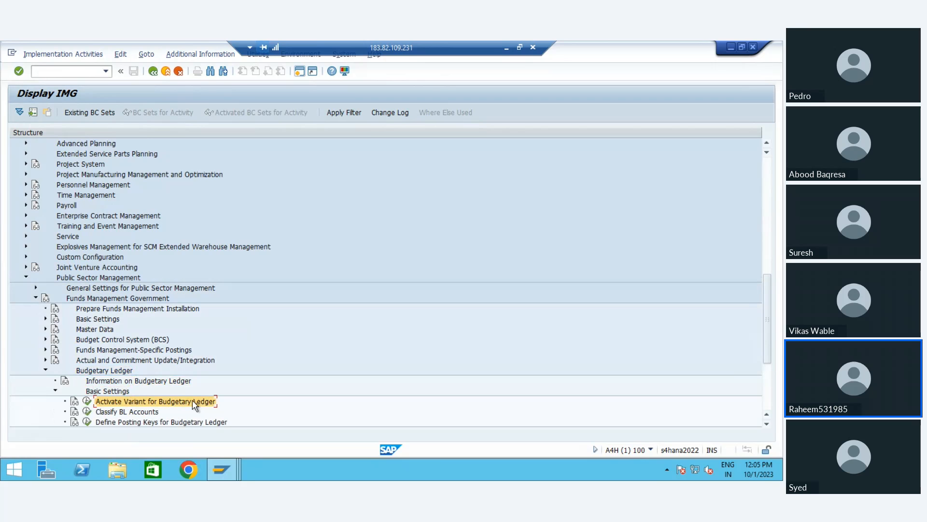
key(Left)
key(Left)
key(Left)
key(Left)
Check FM01's entry in Assign Update Profile to FM Area under Actual and Commitment Update/Integration, and return to the IMG.
key(Up)
key(Right)
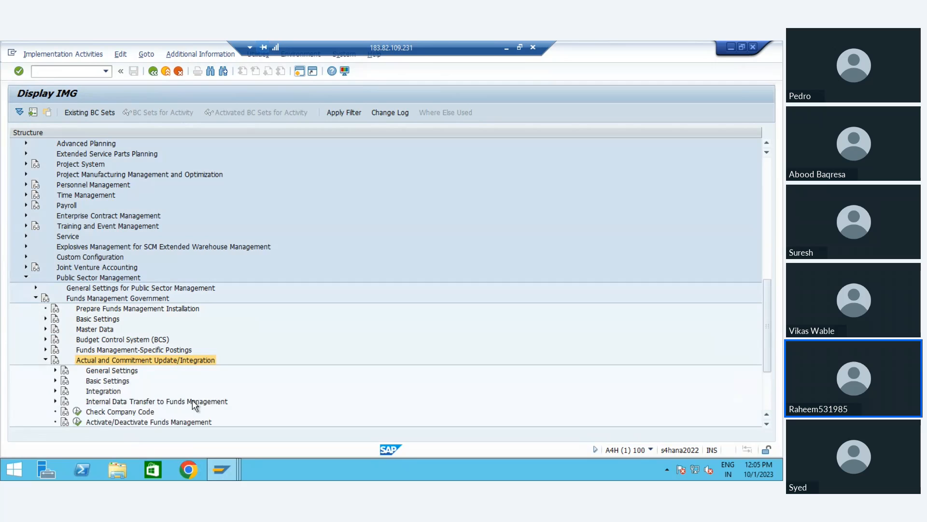
key(Down)
key(Right)
key(Down)
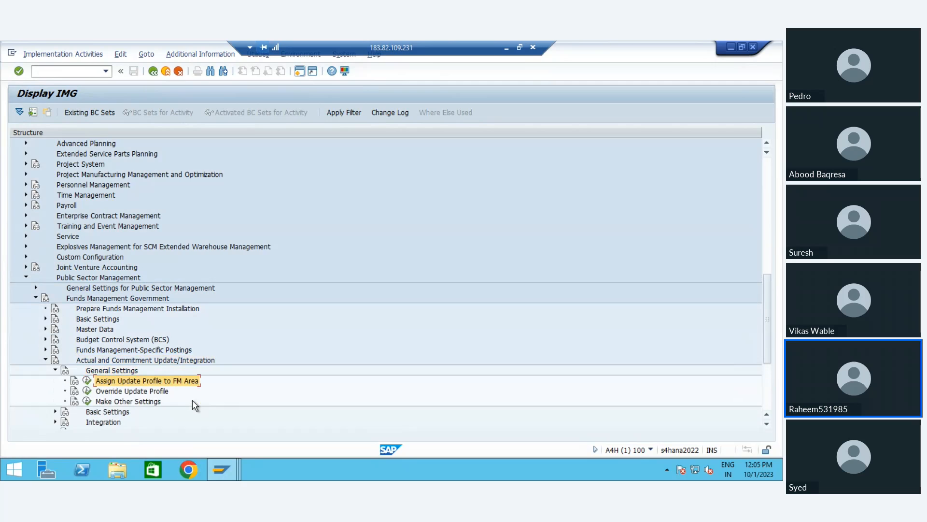
click(87, 380)
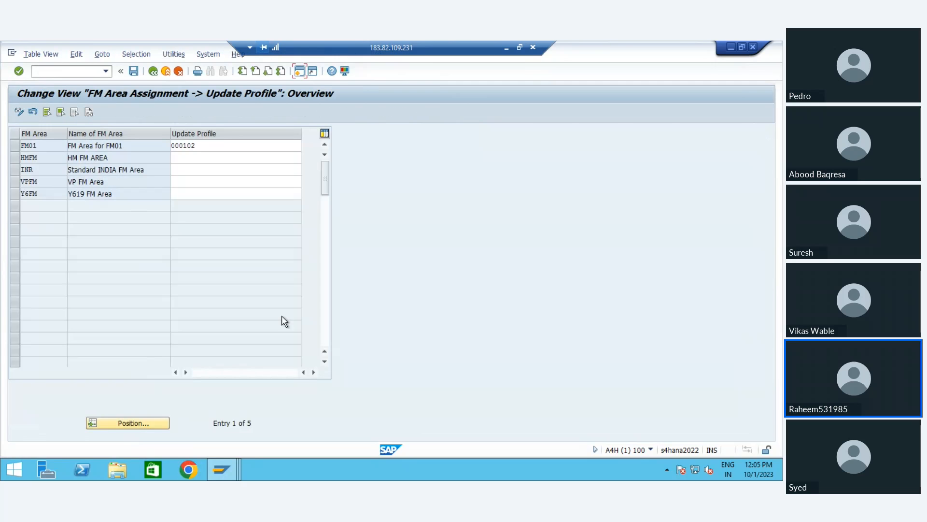
click(153, 71)
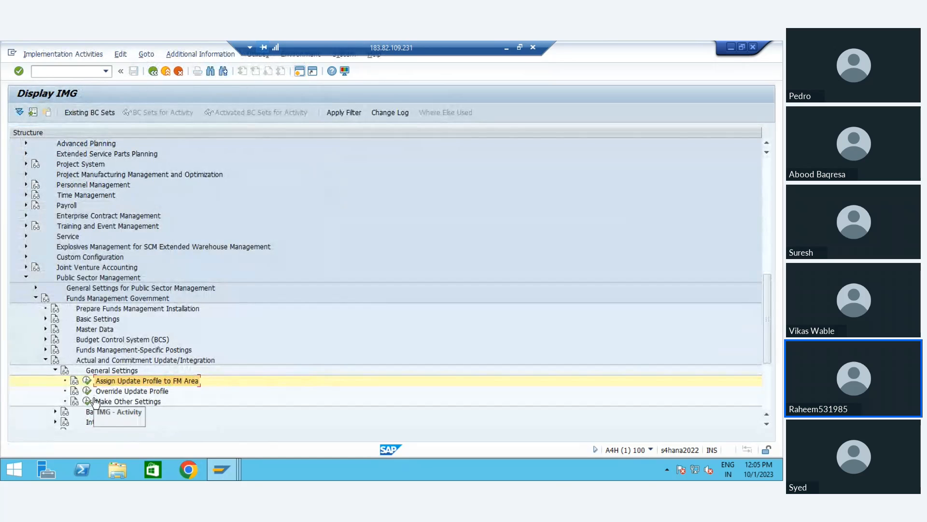
Check FM01's entry in Assign Number Range to FM Area under the FM Line Items basic settings, and return to the IMG.
key(Up)
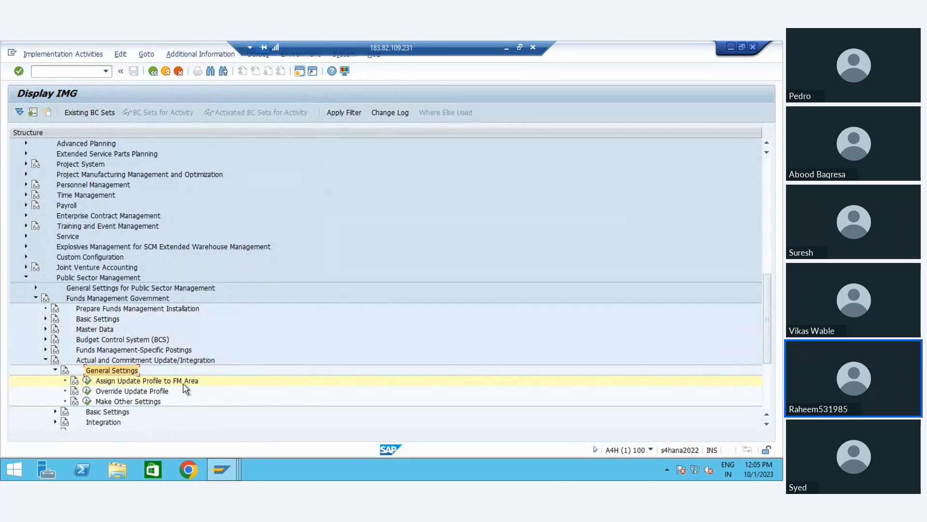
key(Left)
key(Down)
key(Right)
key(Down)
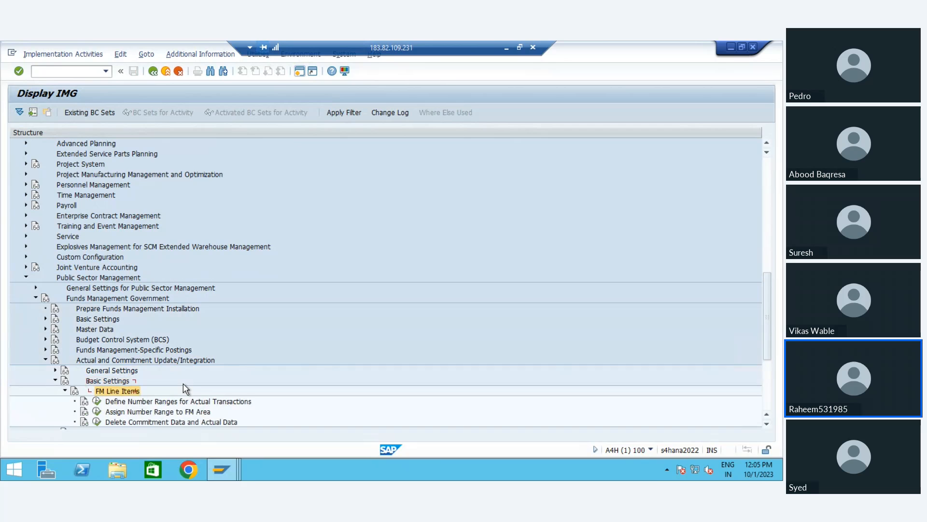
key(Down)
key(Down)
key(Down)
key(Down)
key(Down)
key(Down)
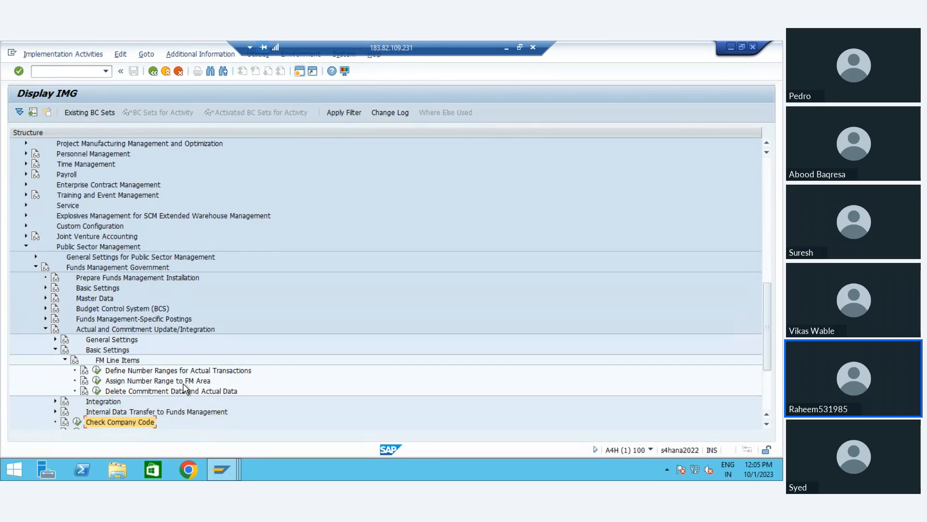
click(97, 382)
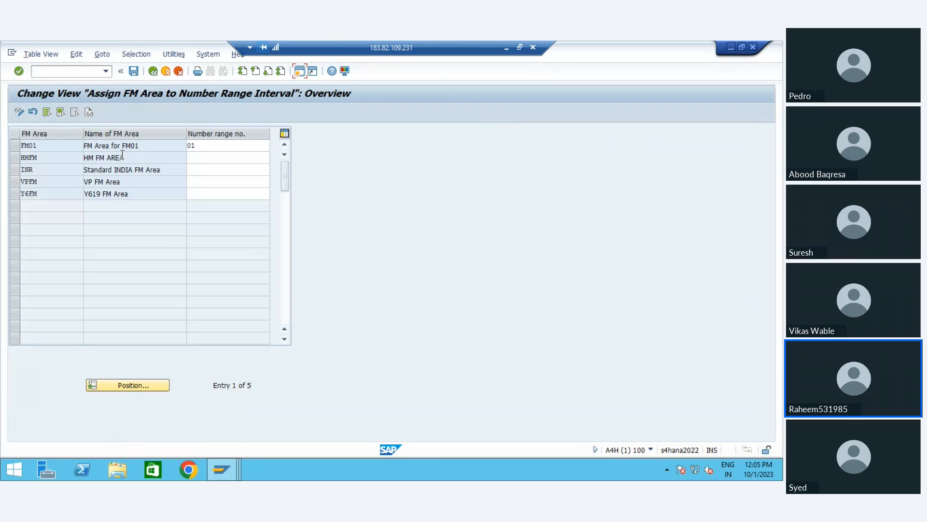
click(209, 146)
click(153, 73)
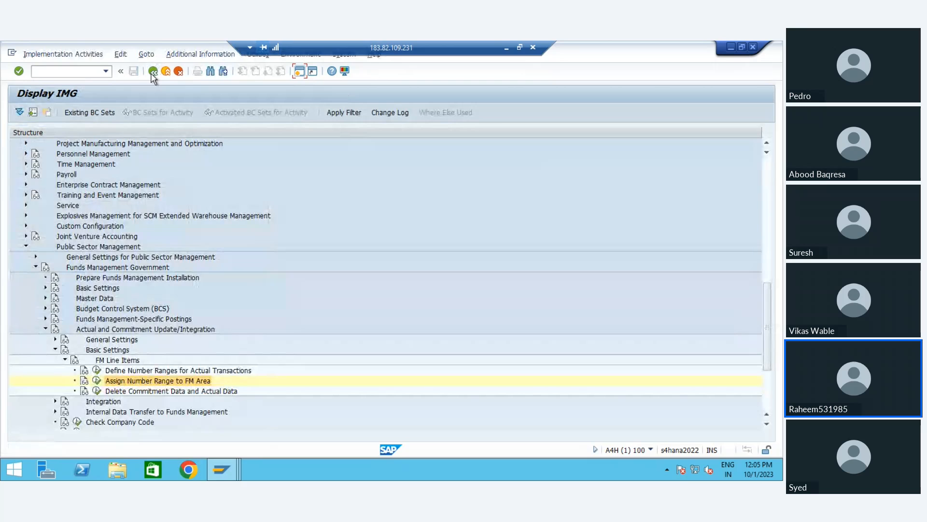
Leave and reopen the SAP Reference IMG, expand Public Sector Management and select Funds Management Government.
click(152, 74)
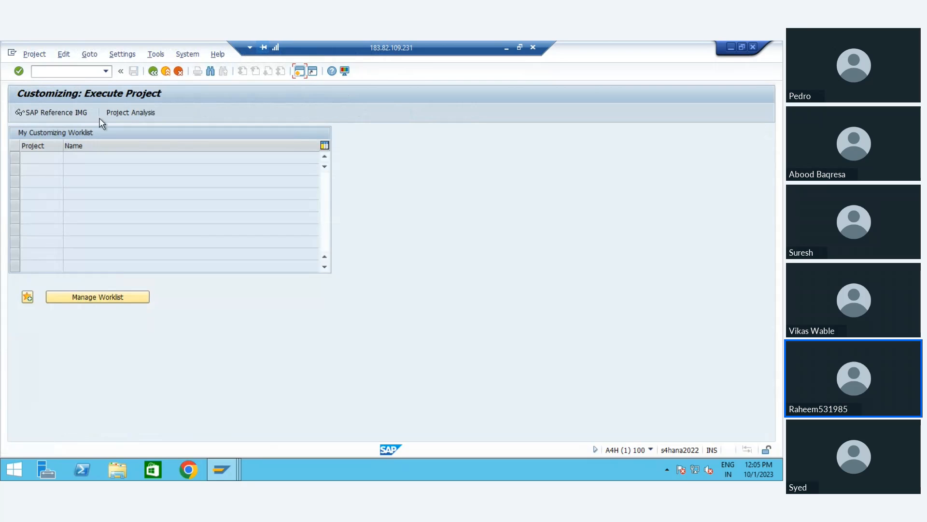
click(55, 114)
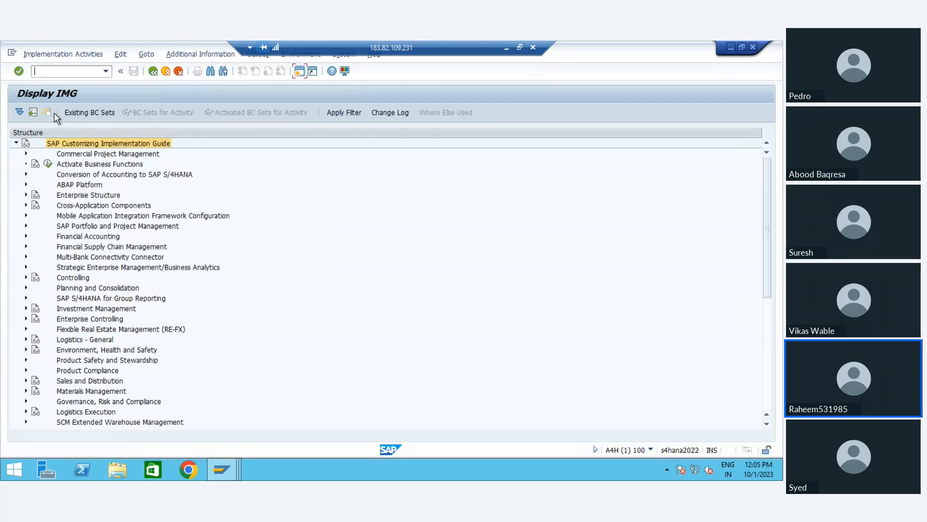
click(103, 382)
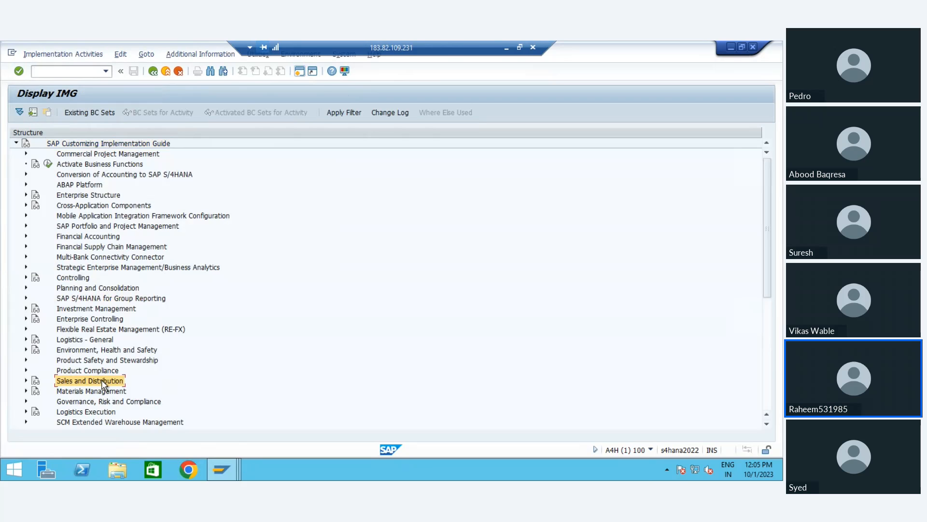
key(Down)
key(Down)
key(Down)
key(Down)
key(Down)
key(Down)
key(Down)
key(Down)
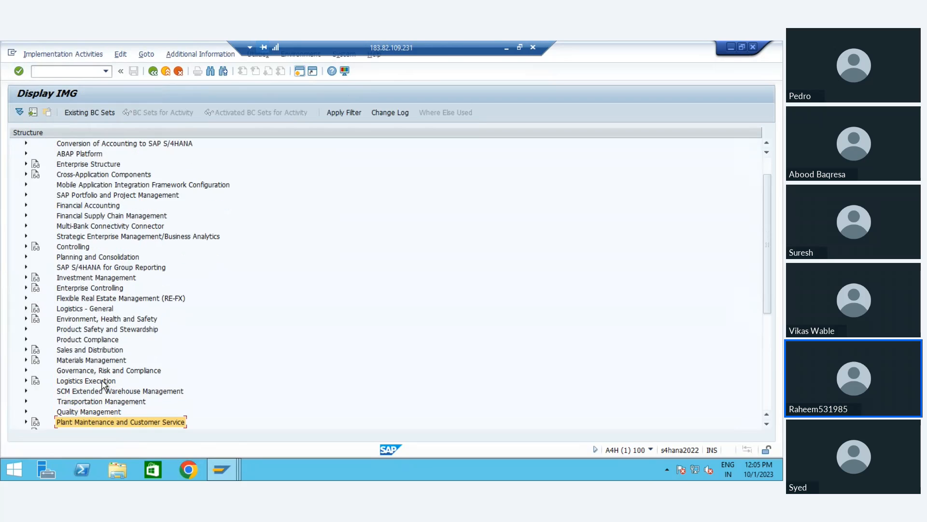
key(Down)
key(Down)
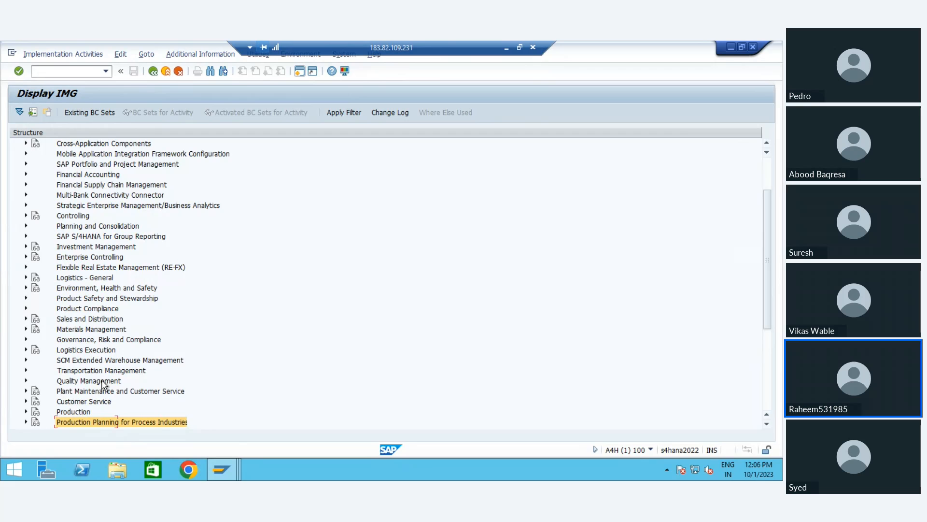
key(Down)
key(Down)
key(Down)
key(Down)
key(Down)
key(Down)
key(Down)
key(Down)
key(Down)
key(Down)
key(Down)
key(Down)
key(Down)
key(Down)
key(Down)
key(Down)
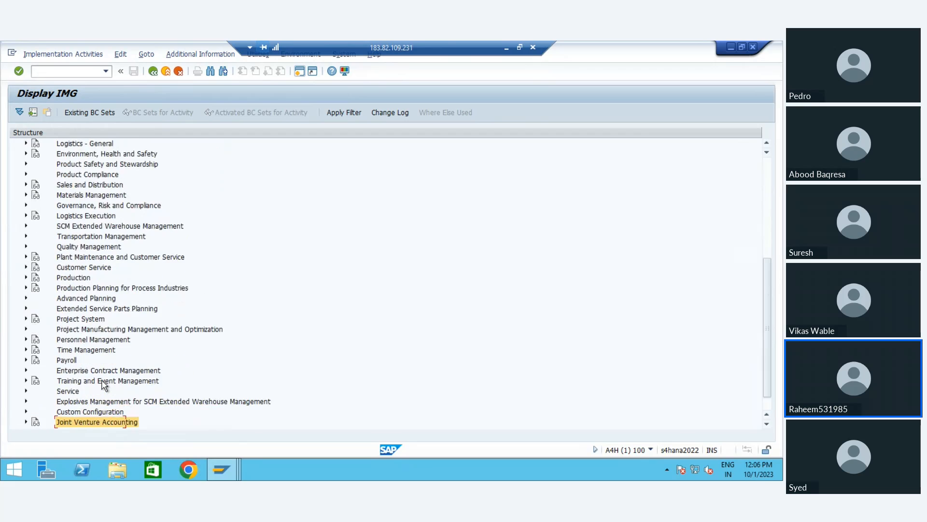
key(Up)
key(Up)
key(Up)
key(Down)
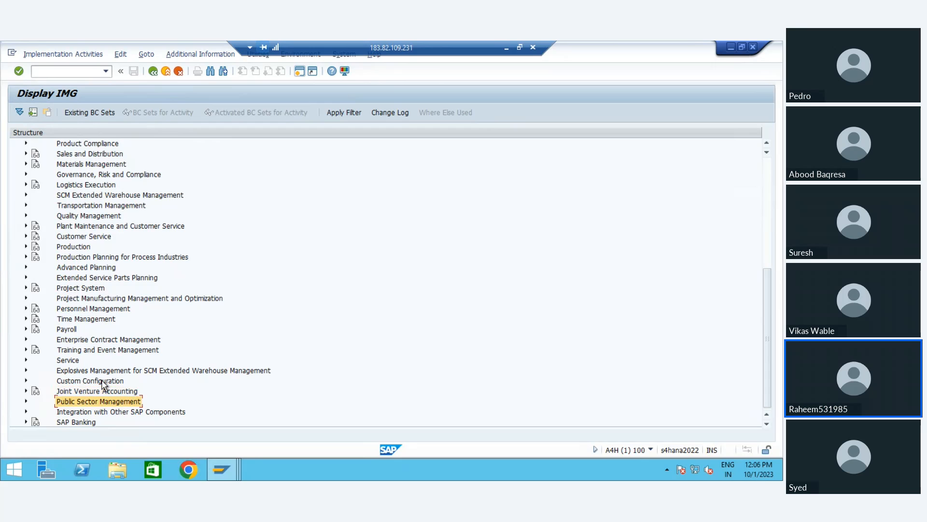
key(Up)
key(Down)
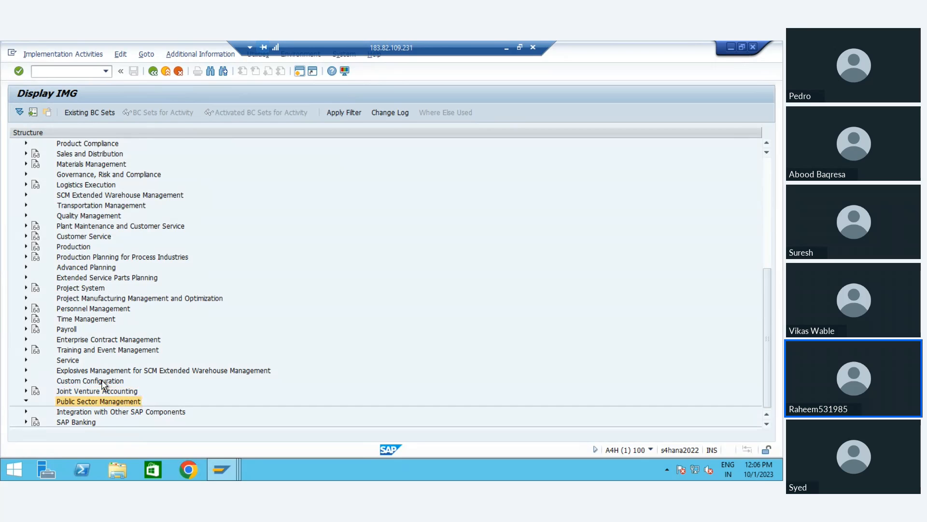
key(Right)
key(Down)
key(Down)
key(Up)
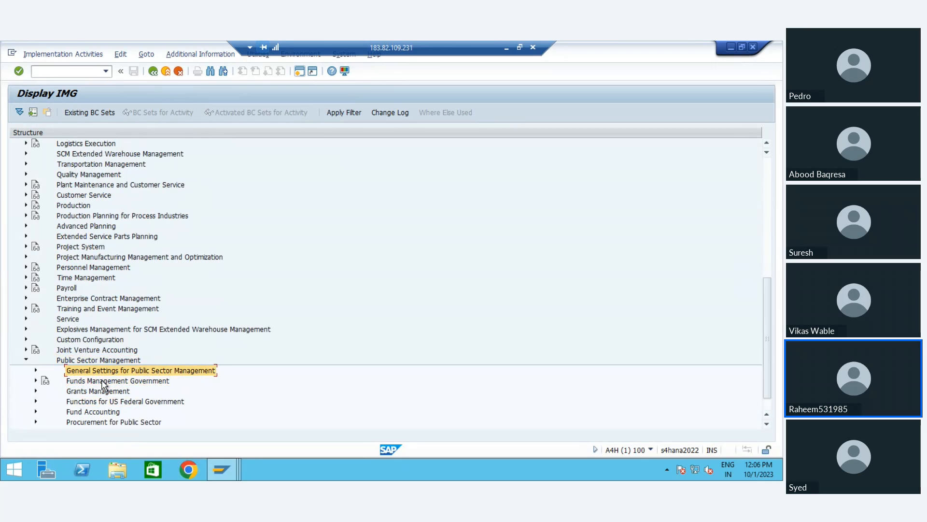
key(Down)
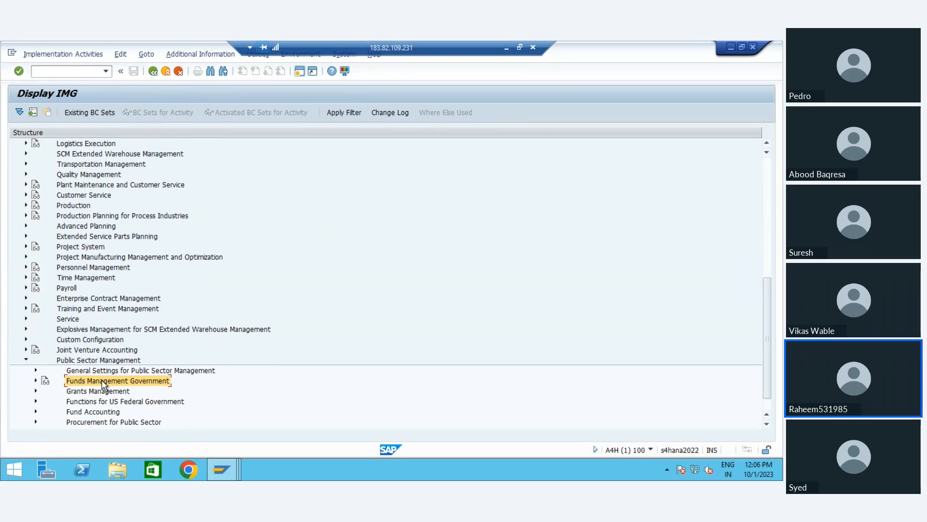
Expand Funds Management Government under Public Sector Management and open its Budget Control System (BCS) node down to Budgeting.
key(Right)
key(Down)
key(Down)
key(Down)
key(Down)
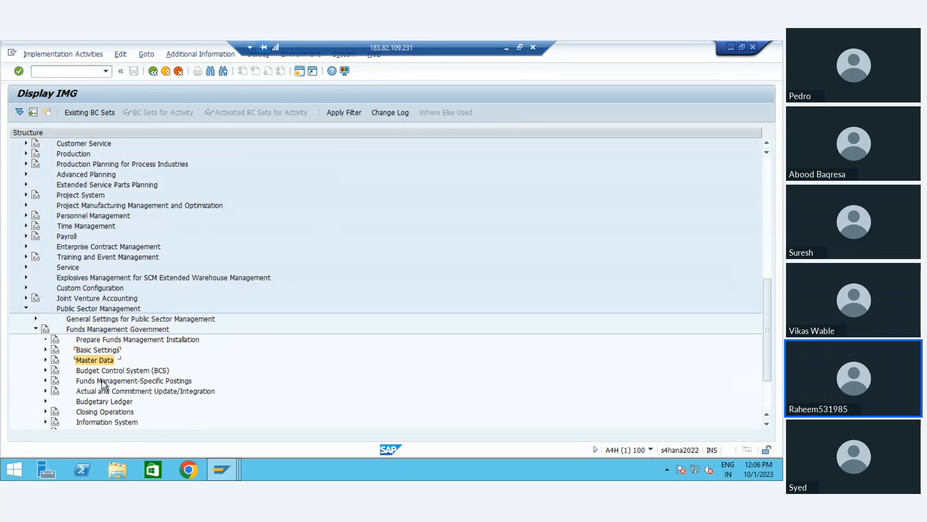
key(Right)
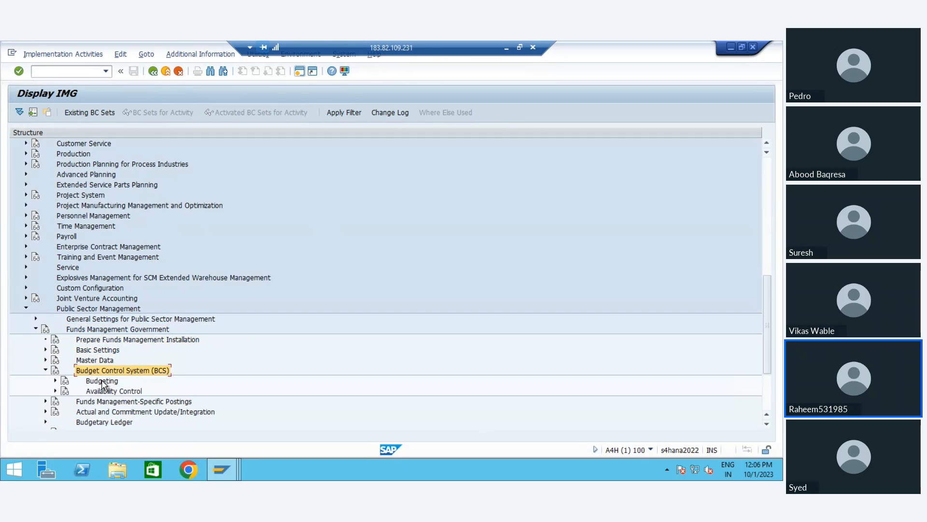
key(Down)
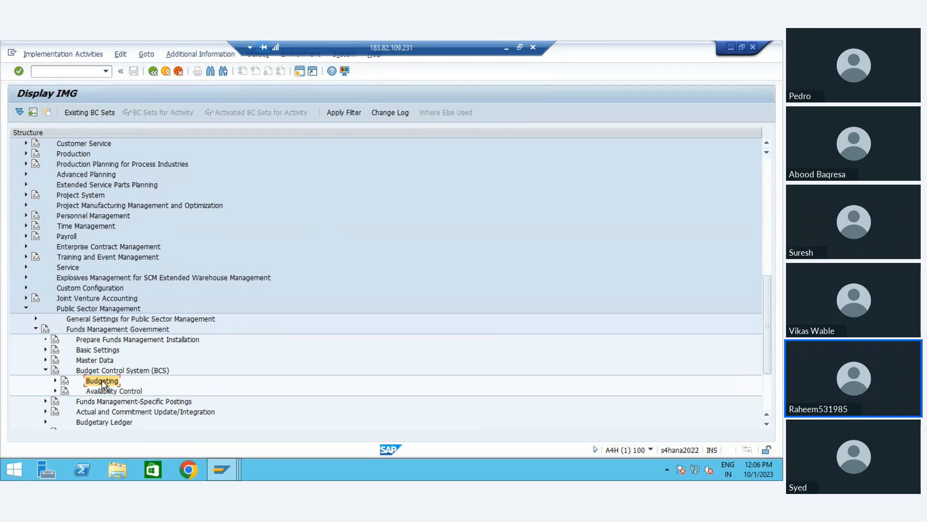
Look through the Basic Settings and Use of Master Data activities under Budgeting, and collapse the branch again.
key(Right)
key(Down)
key(Right)
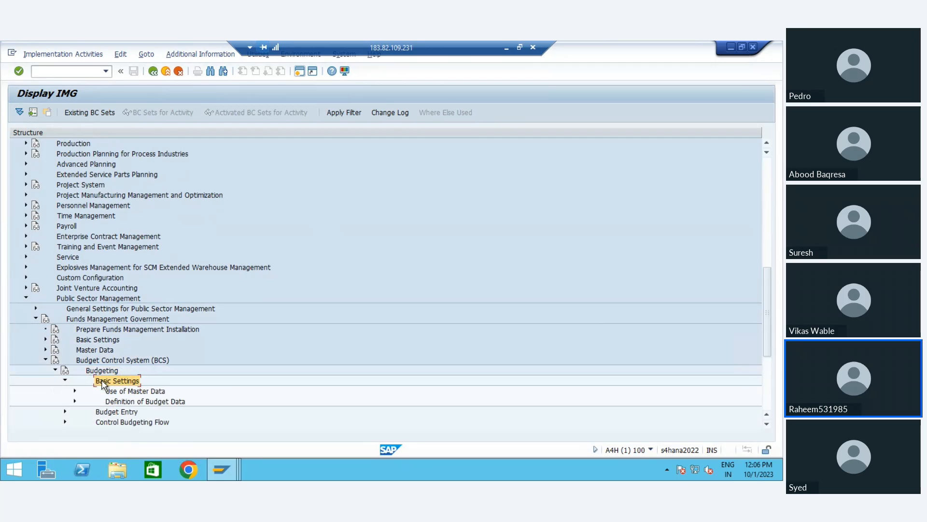
key(Down)
key(Right)
key(Down)
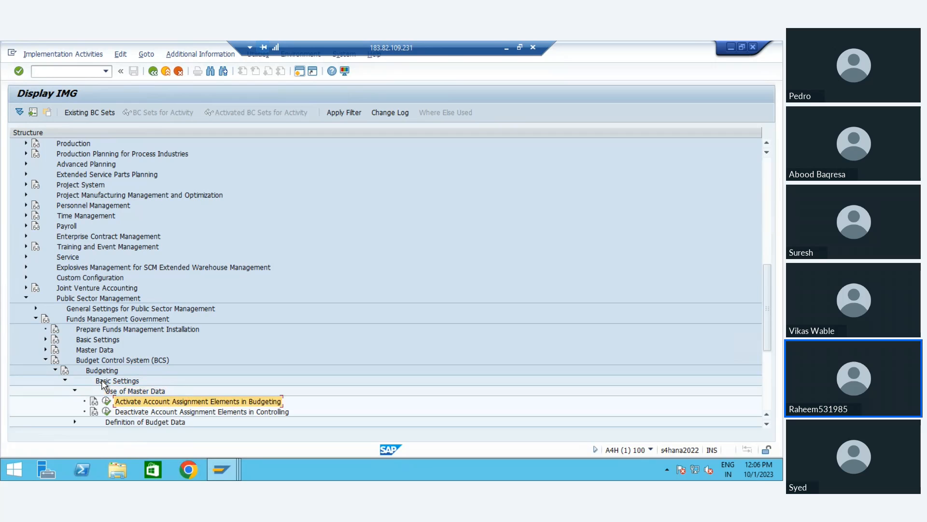
key(Up)
key(Left)
key(Up)
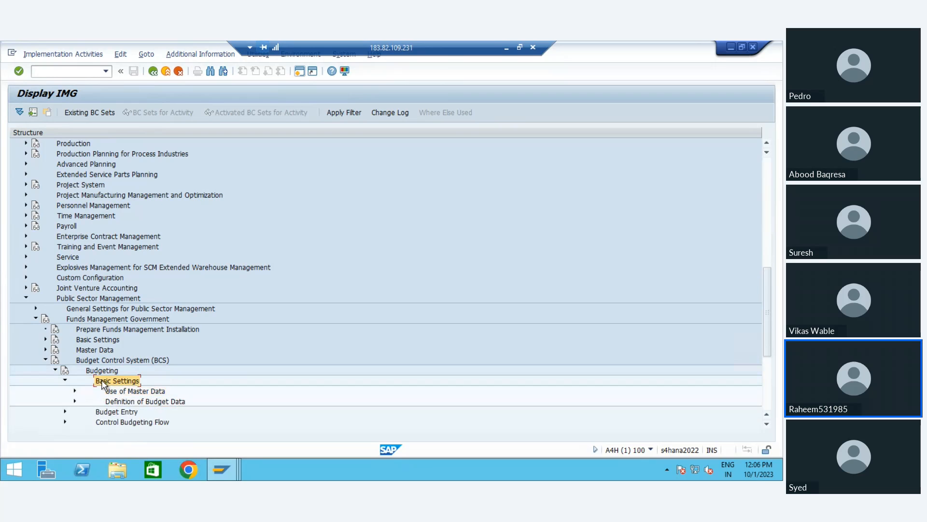
key(Left)
key(Up)
key(Left)
Expand Availability Control and run Check Standard Customizing of Availability Control, returning to the IMG structure after viewing its report.
key(Down)
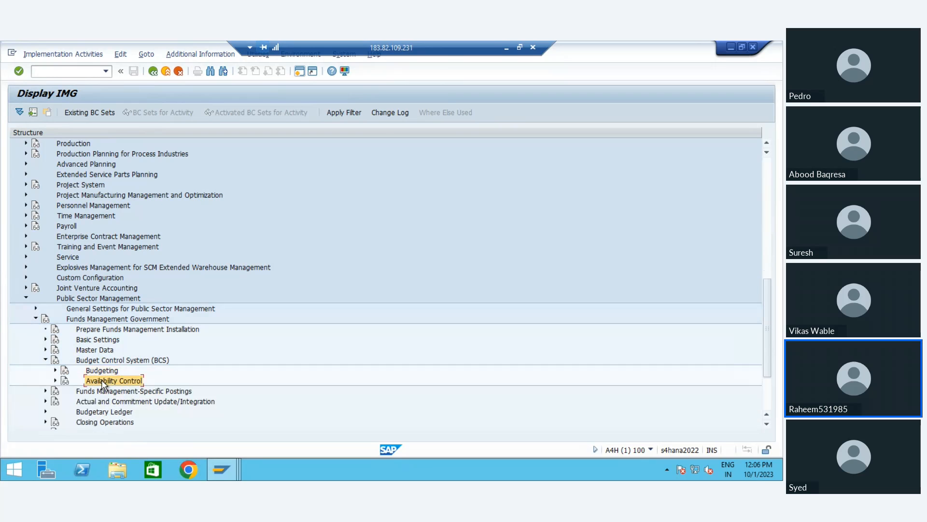
key(Down)
key(Up)
key(Right)
key(Down)
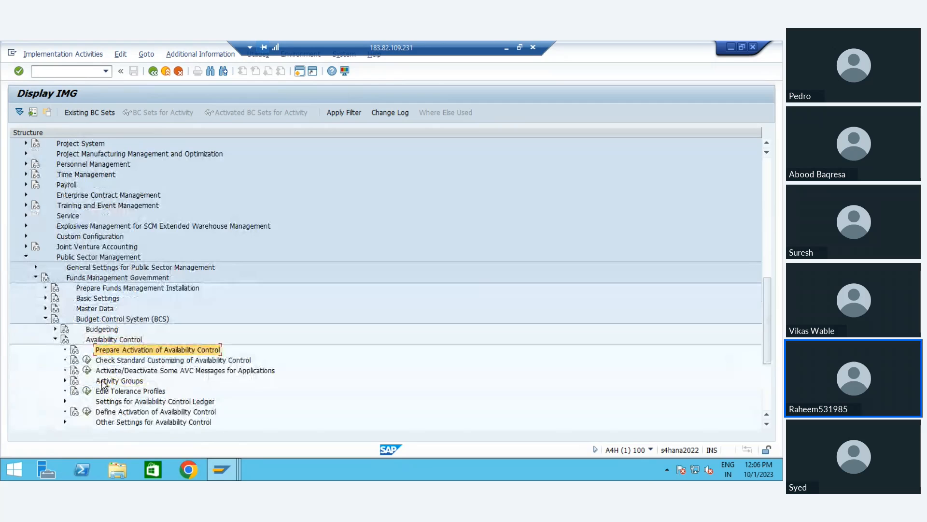
click(87, 360)
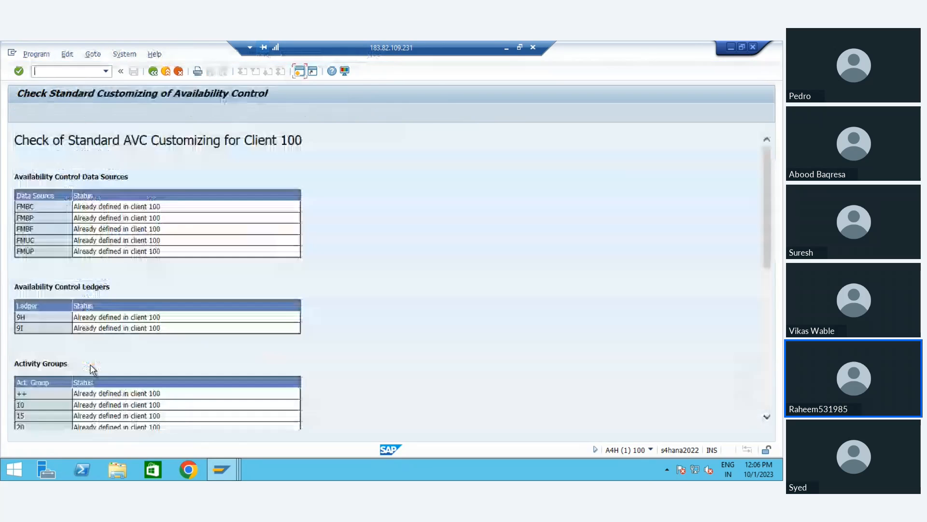
click(152, 71)
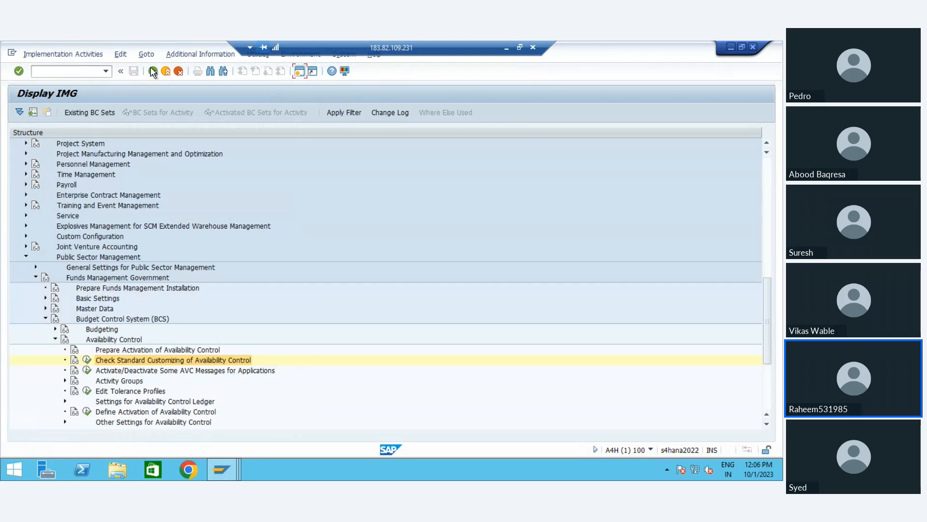
Open Define Activation of Availability Control for FM area FM01 and start a new entry.
click(110, 394)
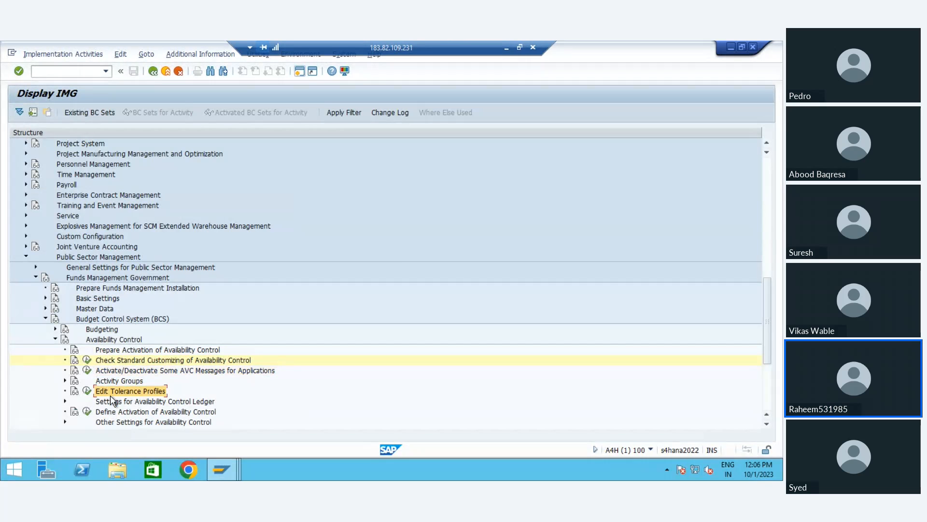
click(88, 410)
key(Return)
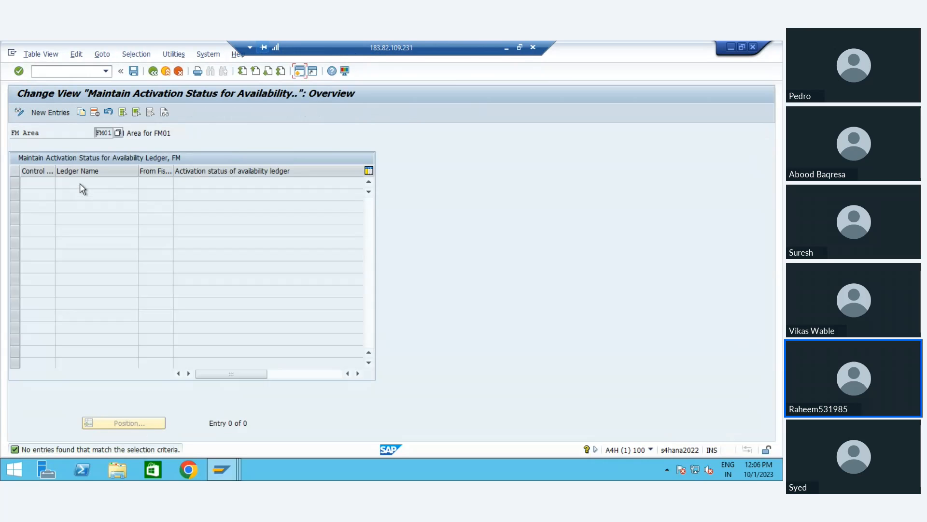
click(47, 114)
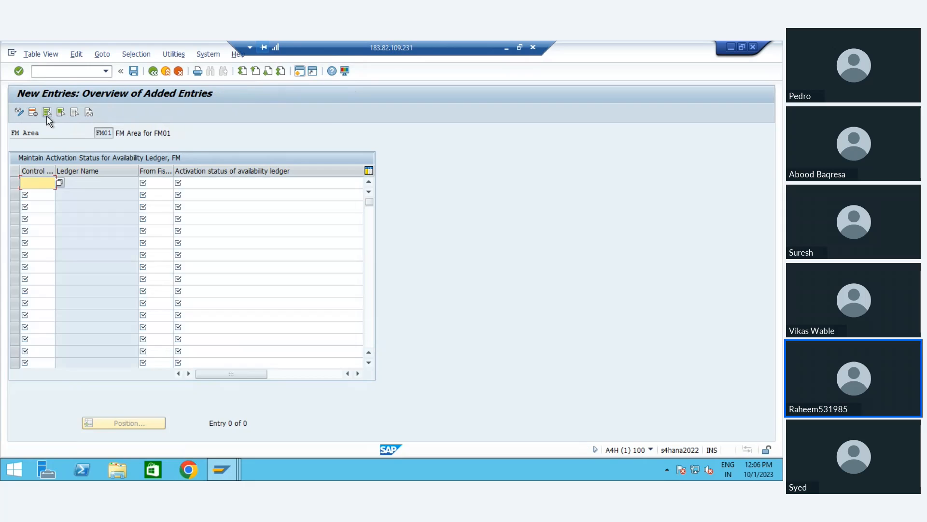
Enter control ledger 9H from fiscal year 2023 with the activation status "Active with usual check logic".
click(59, 183)
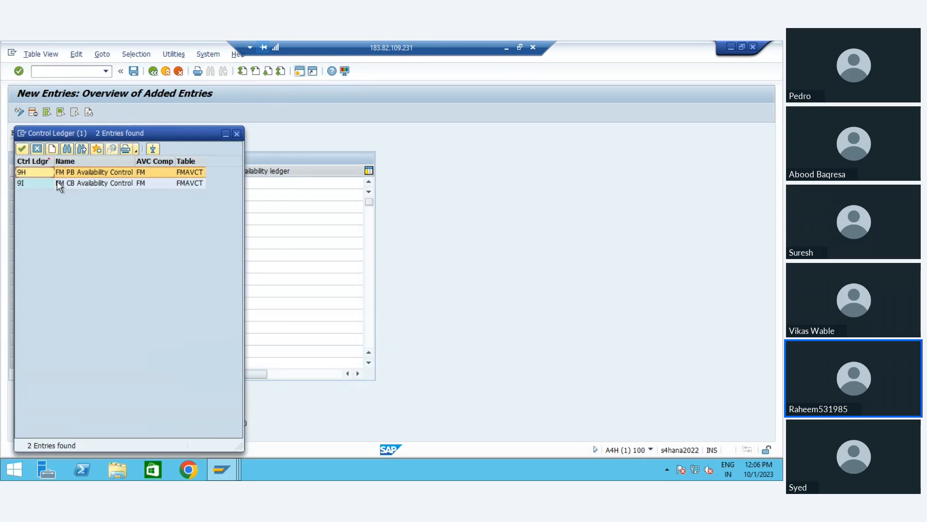
key(Return)
key(Tab)
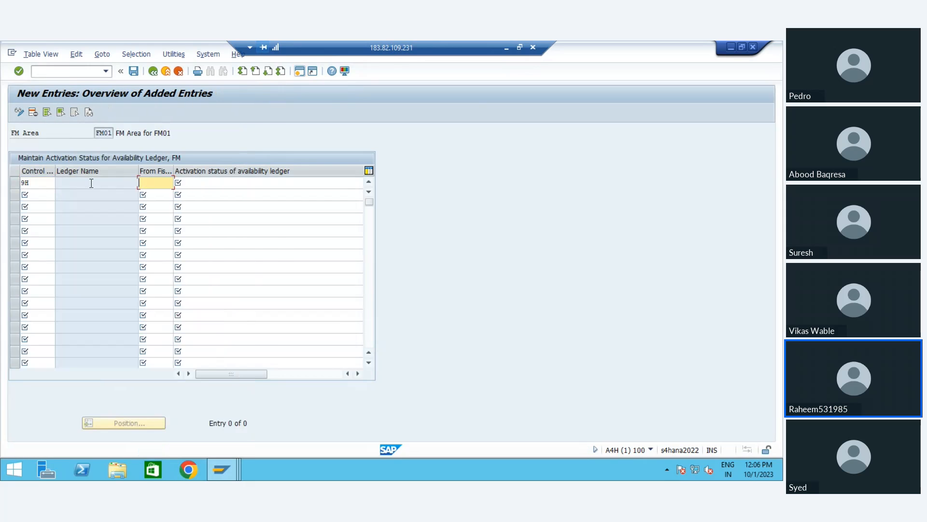
text(2023)
key(Return)
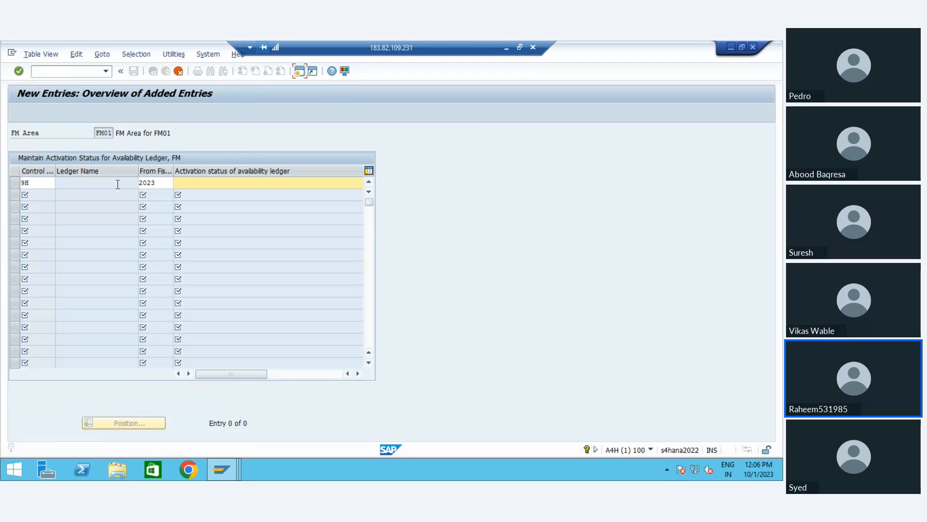
click(296, 184)
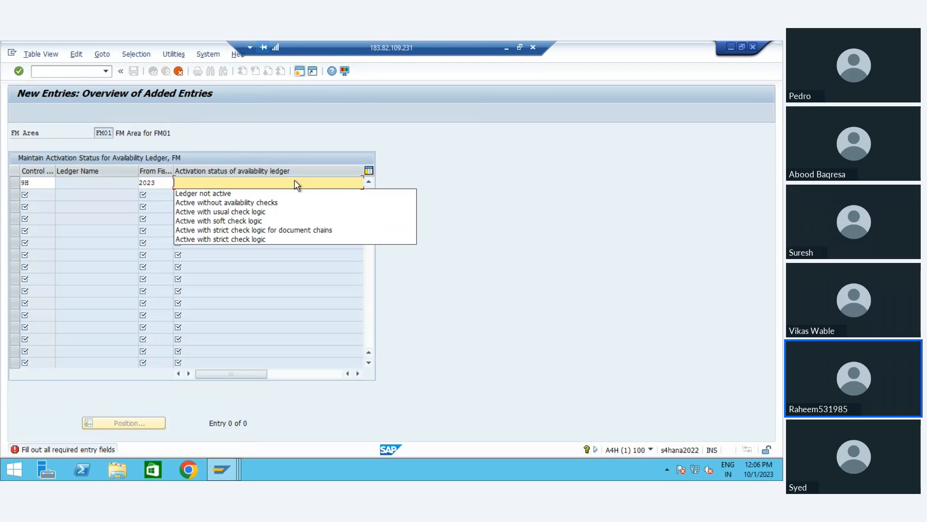
key(Down)
key(Down)
key(Return)
key(Return)
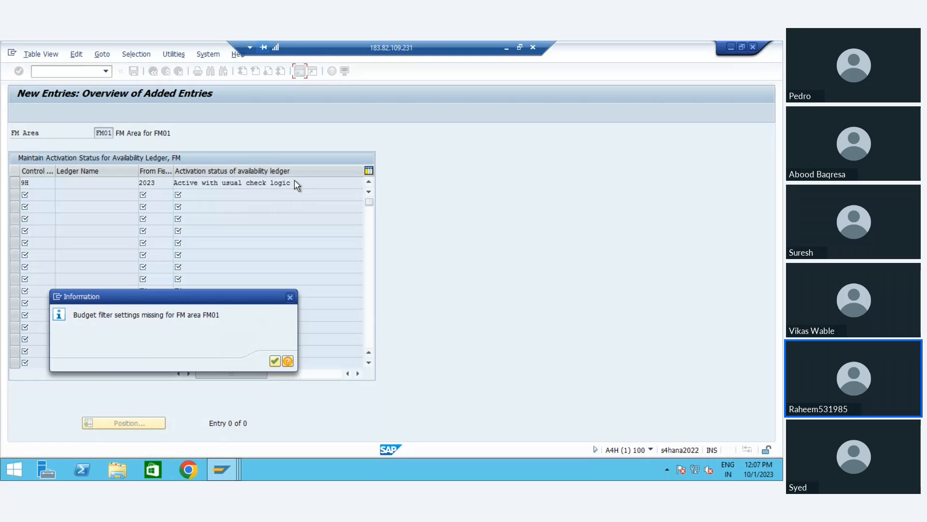
key(Return)
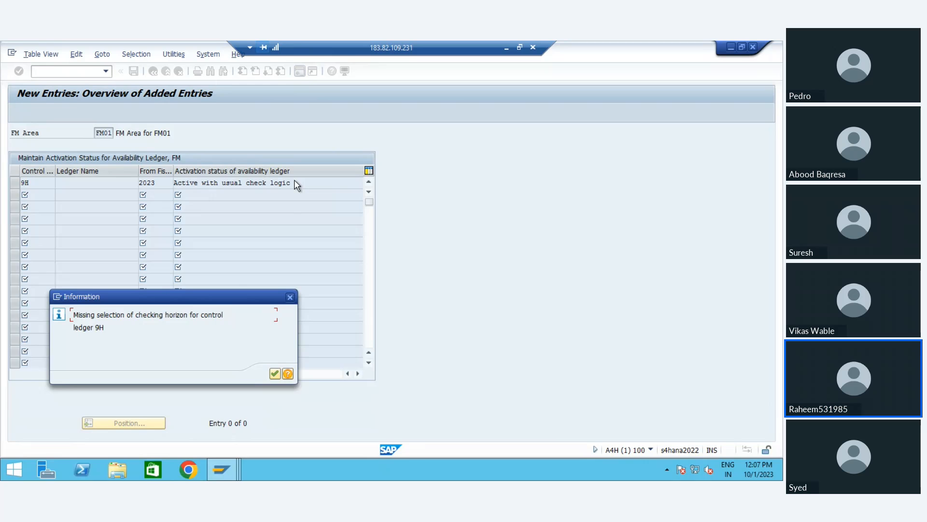
key(Return)
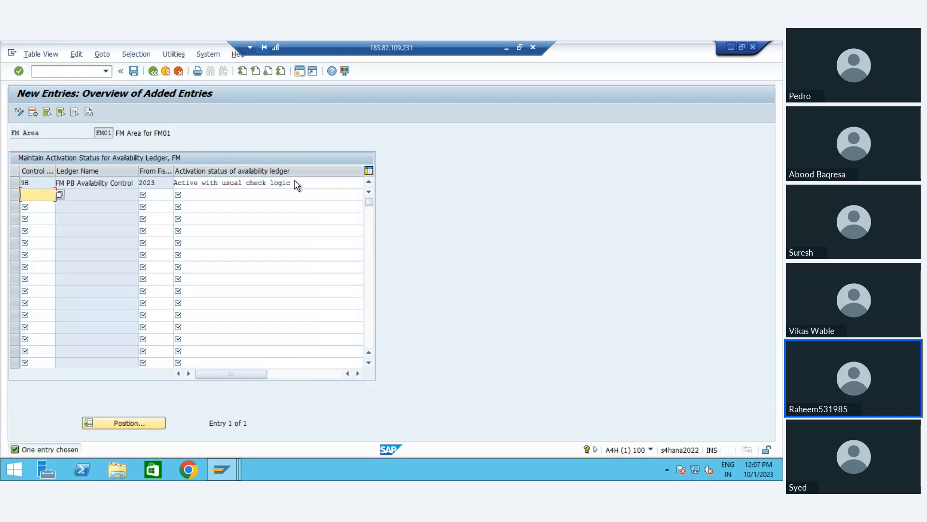
Save the ledger activation entry and return to the IMG structure.
key(ctrl+s)
key(Return)
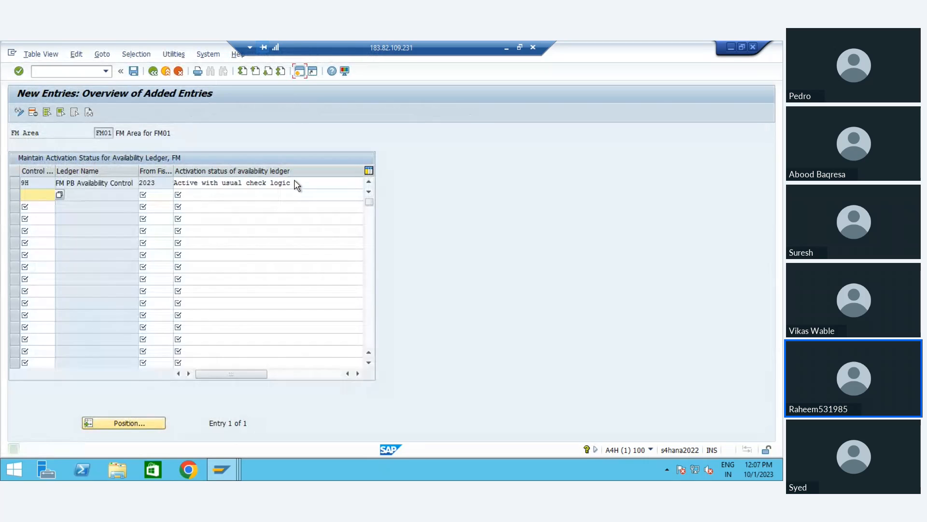
click(152, 72)
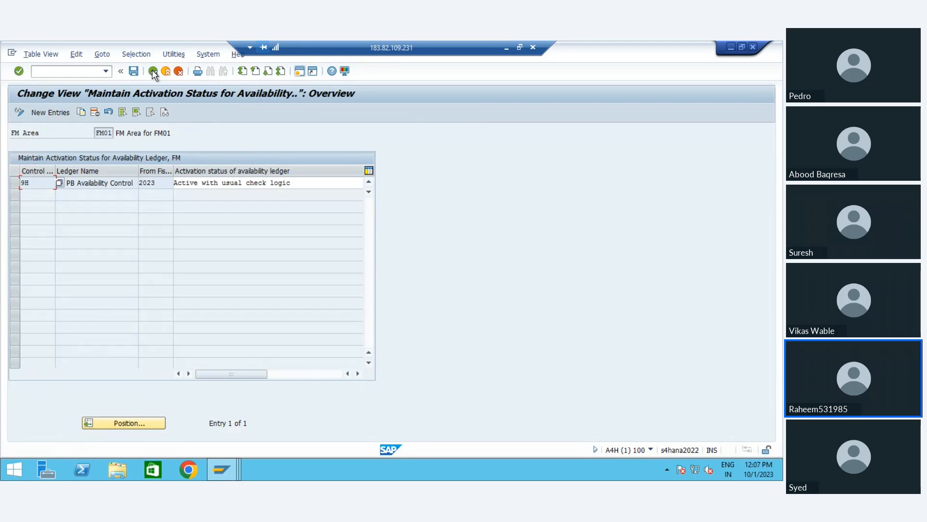
click(152, 71)
Look through the activities under Other Settings for Availability Control and the neighbouring nodes, and collapse the branch again.
key(Down)
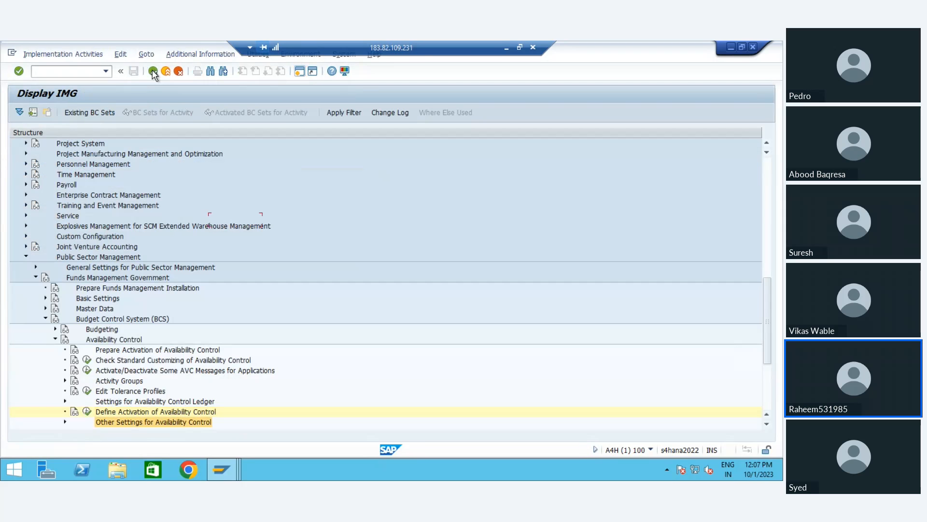
key(Right)
scroll(143, 348, down, 1)
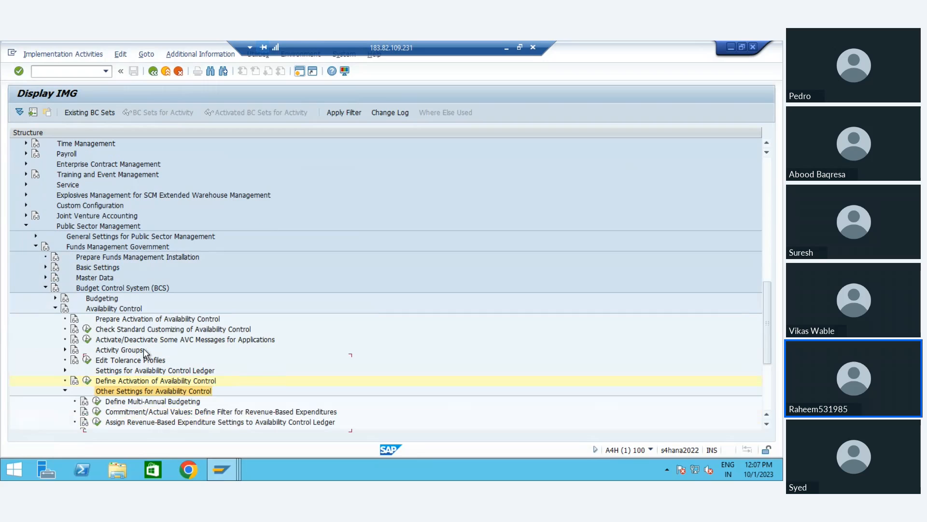
key(Down)
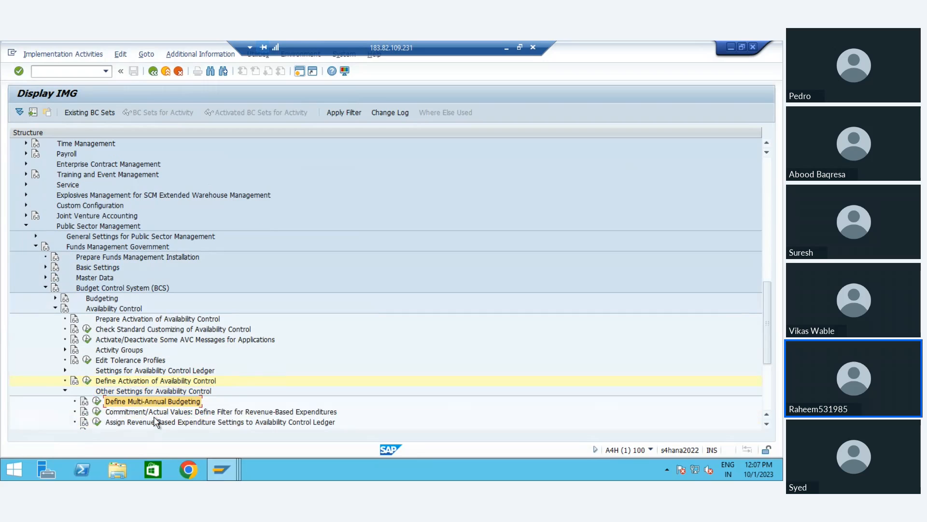
key(Down)
key(Down)
key(Down)
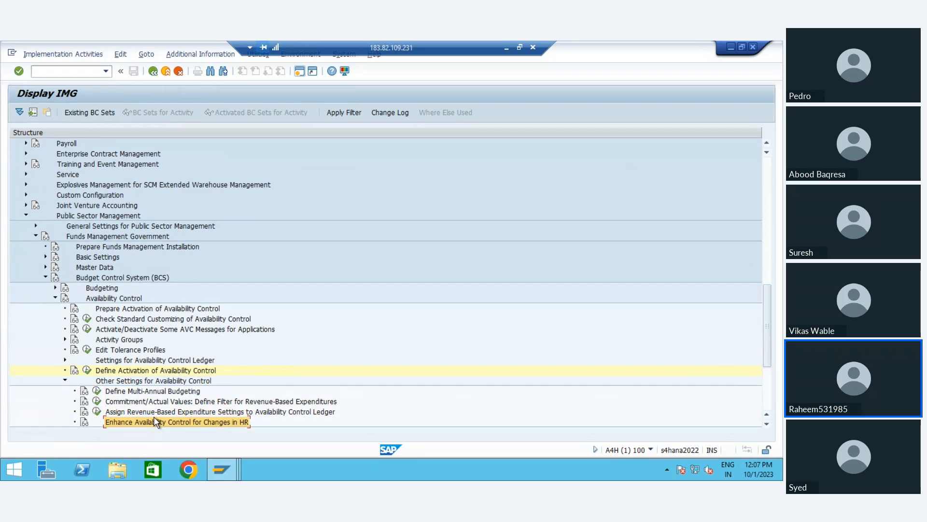
key(Up)
key(Down)
key(Down)
key(Up)
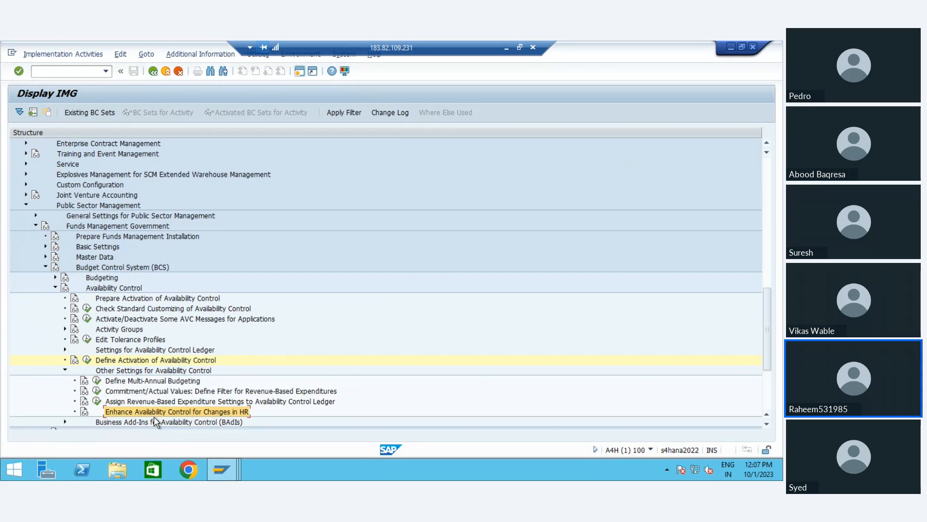
key(Down)
key(Down)
key(Up)
key(Up)
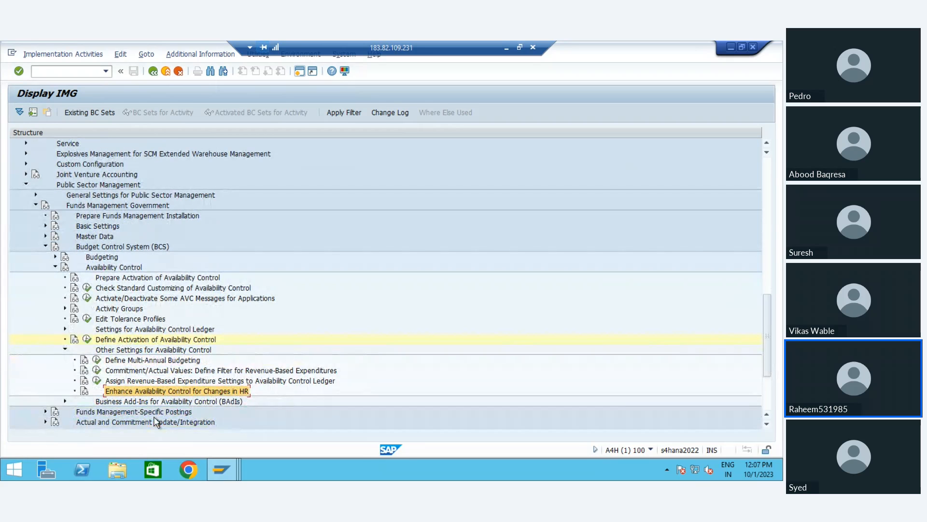
key(Up)
key(Up)
key(Up)
key(Up)
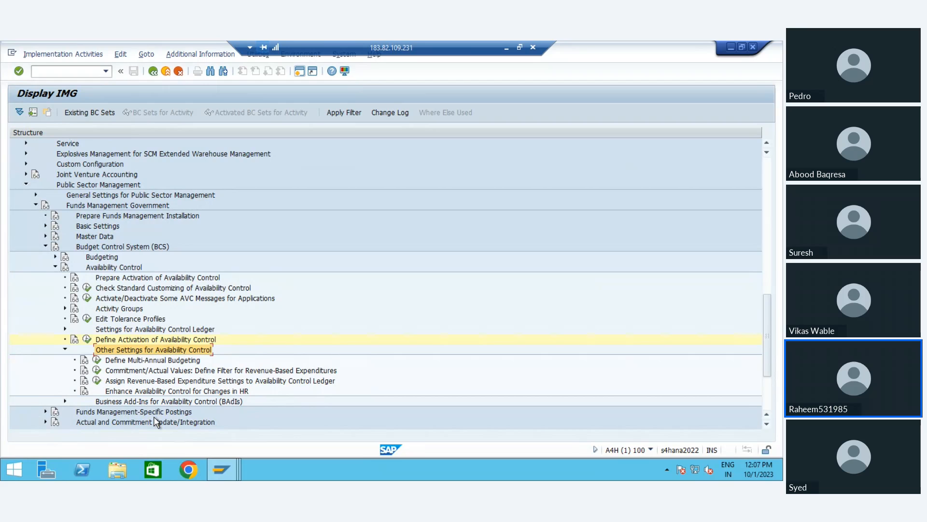
click(100, 341)
key(Down)
key(Down)
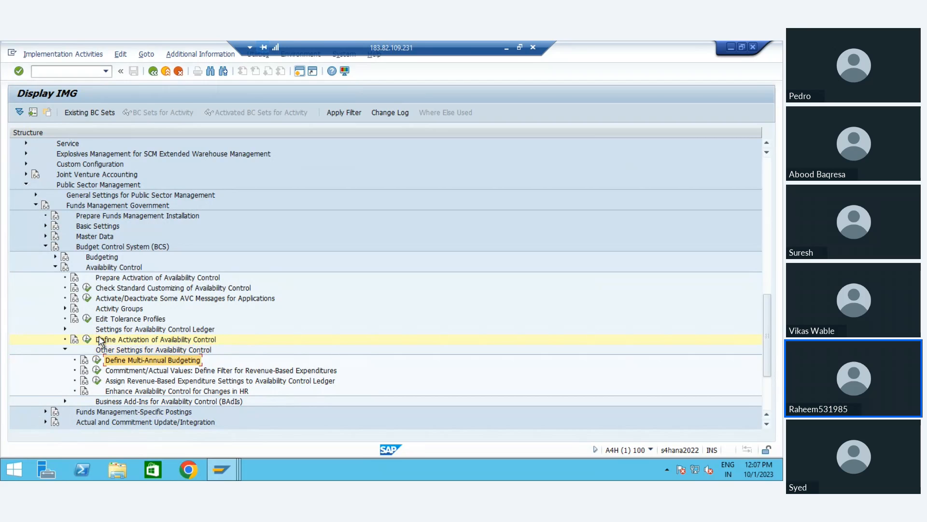
key(Up)
key(Left)
Open the tolerance limits of profile FM01 in Edit Tolerance Profiles and review the columns through Availability Control Event.
key(Up)
key(Up)
key(Up)
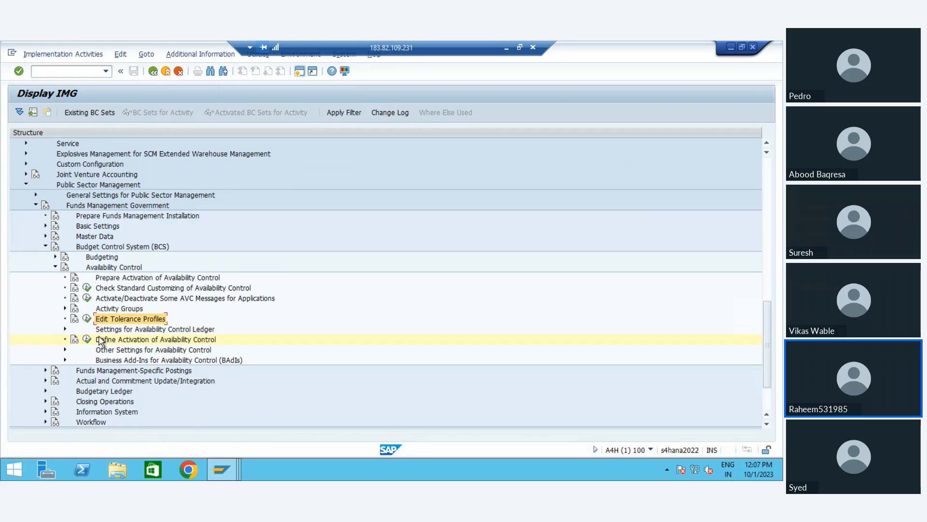
click(87, 319)
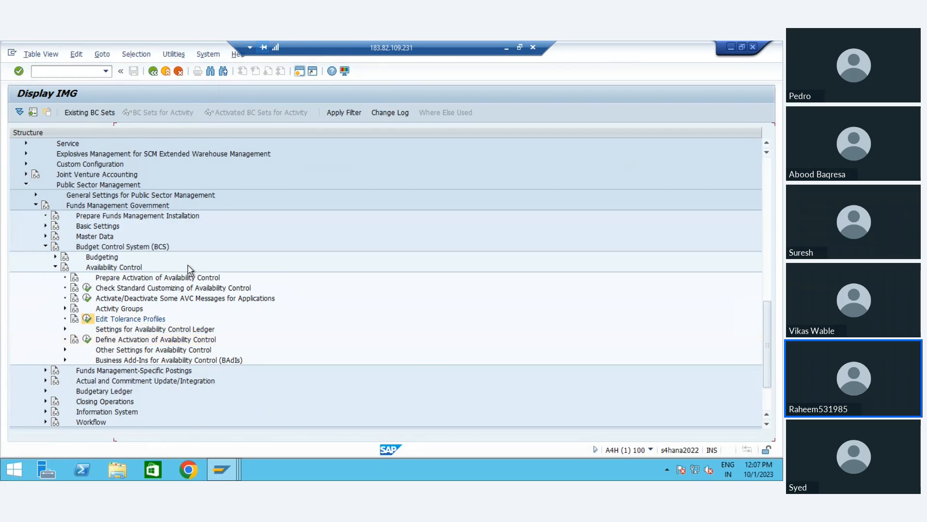
click(121, 194)
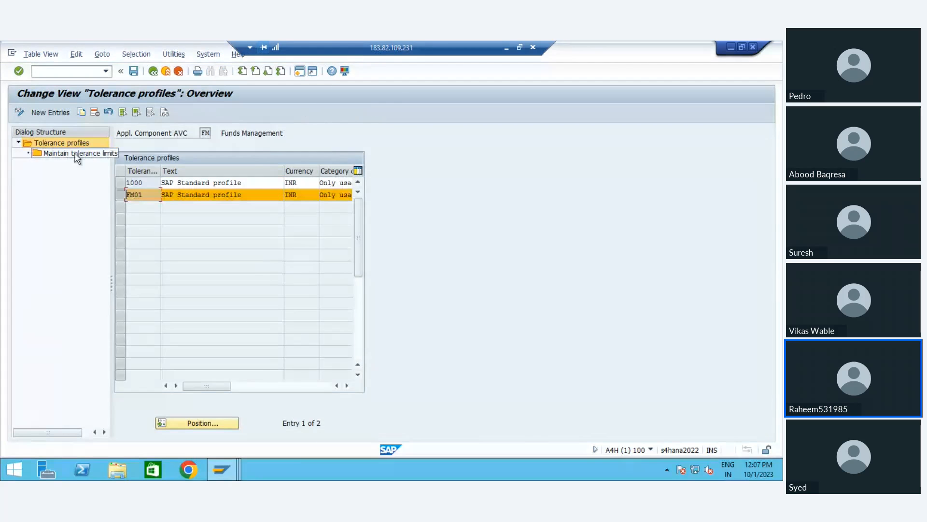
double_click(76, 153)
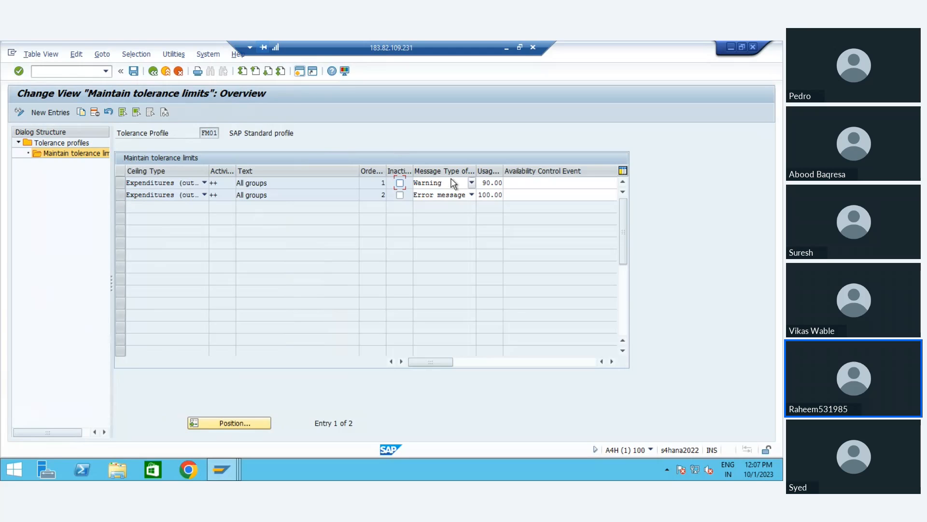
click(497, 181)
click(610, 361)
click(610, 361)
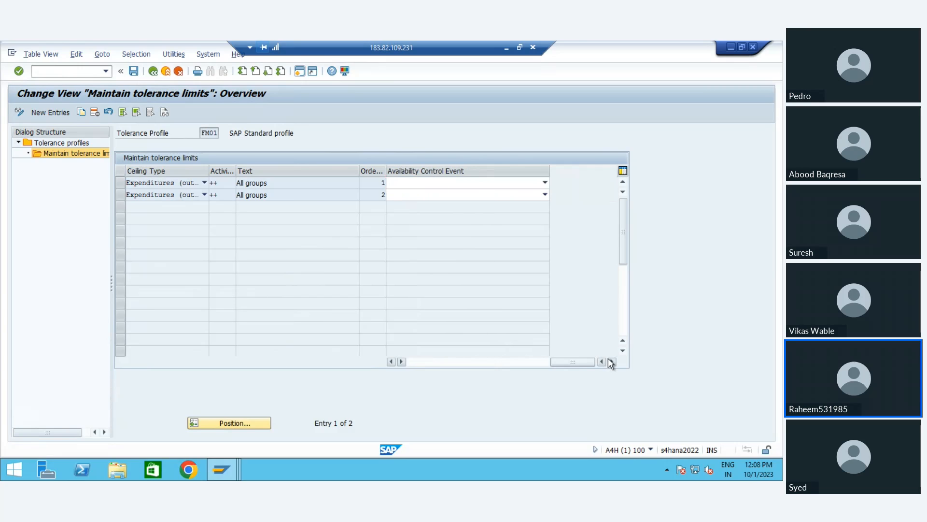
Try the availability control event "With internal mail(repeatedly)" on the first tolerance limit and clear the field again.
click(465, 183)
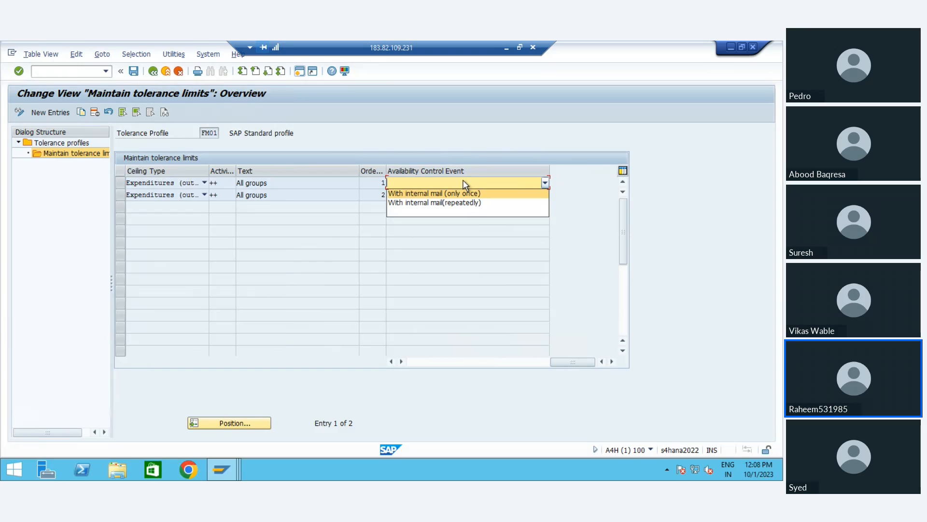
click(445, 202)
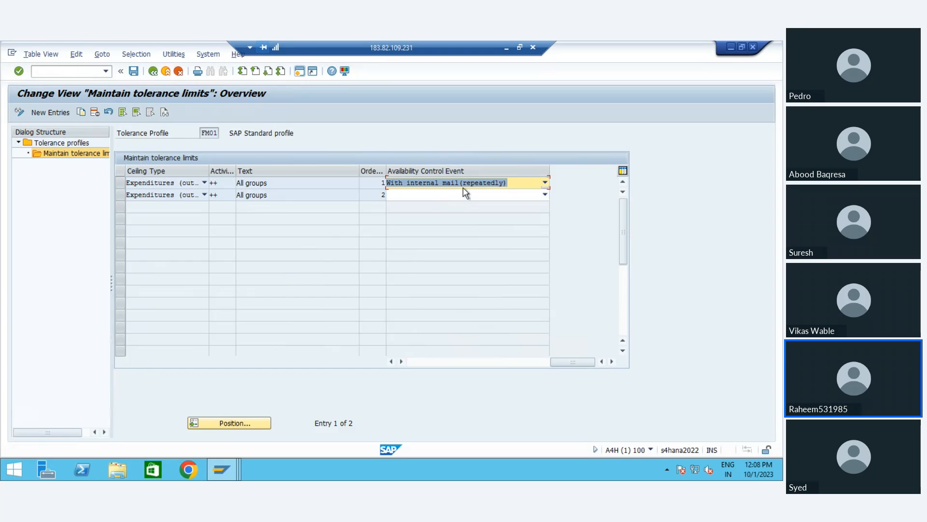
click(456, 187)
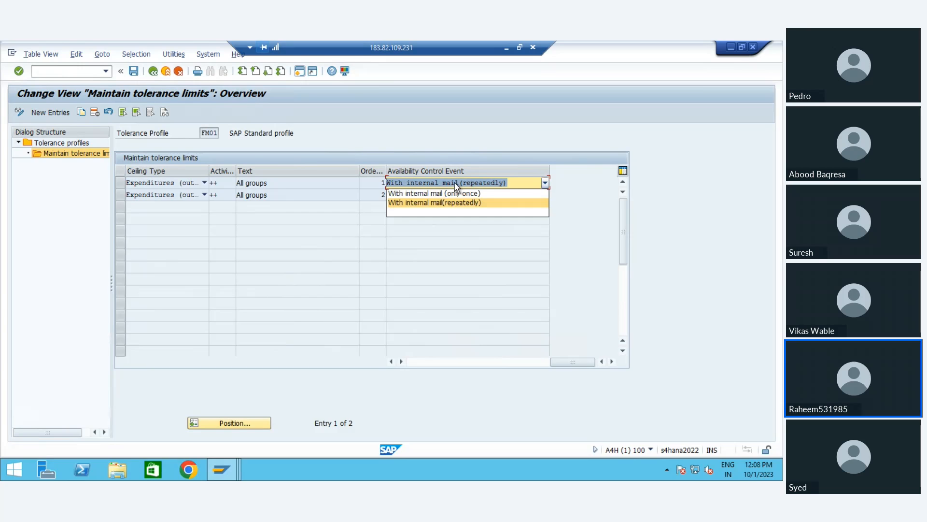
key(Down)
key(Return)
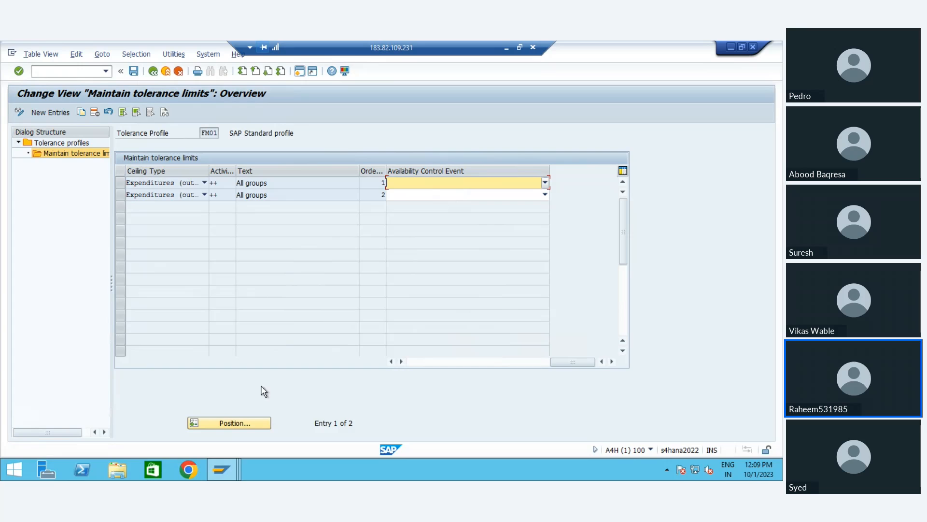
click(152, 470)
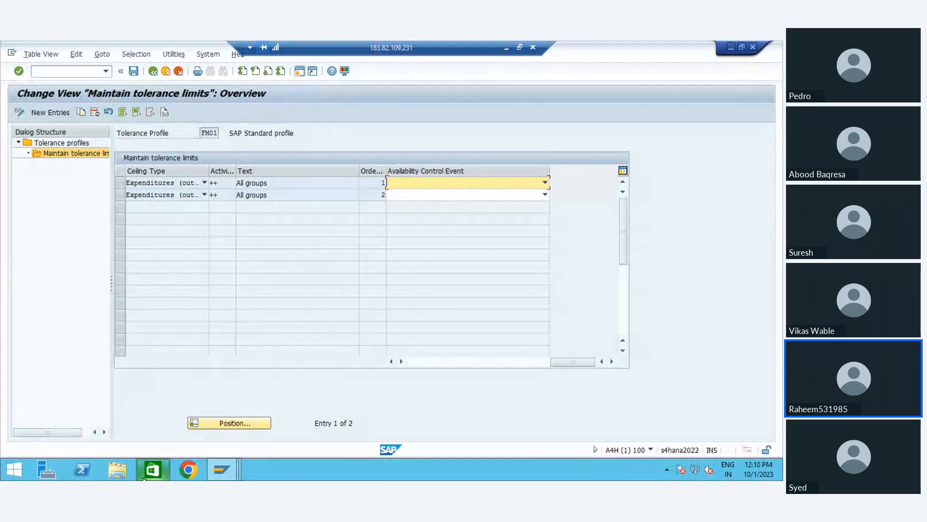
mouse_move(144, 476)
click(167, 420)
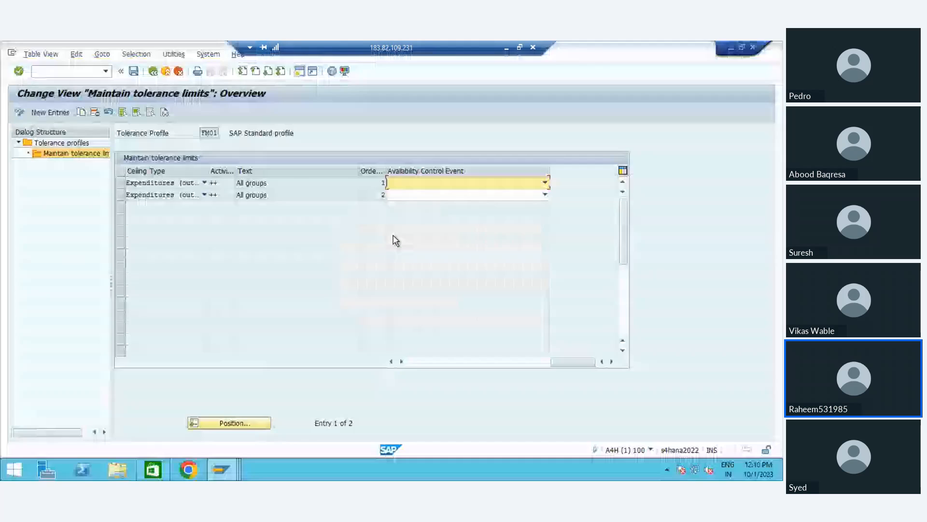
Leave the tolerance profile maintenance, saving the changes to the proposed customizing request.
click(153, 72)
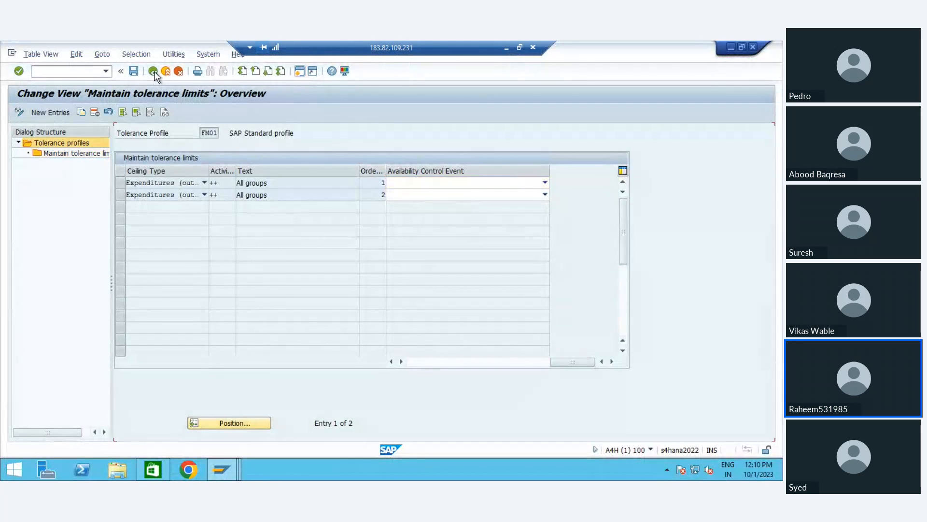
click(153, 71)
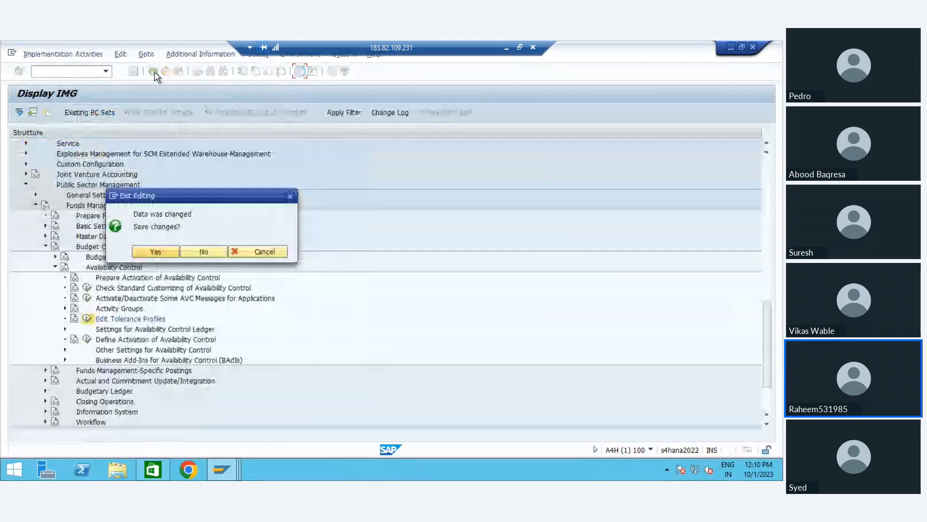
click(147, 255)
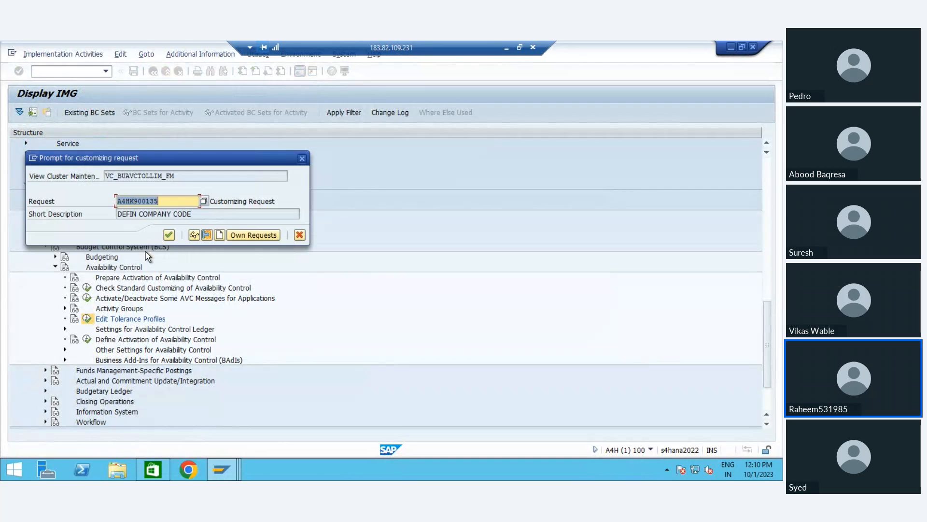
key(Return)
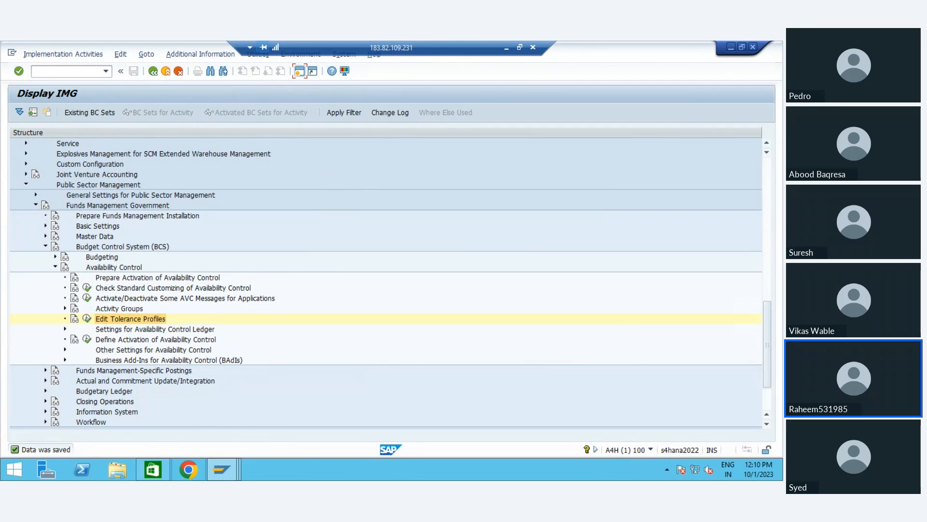
Collapse Availability Control and expand the IMG branch Budgeting > Basic Settings > Definition of Budget Data.
mouse_move(165, 471)
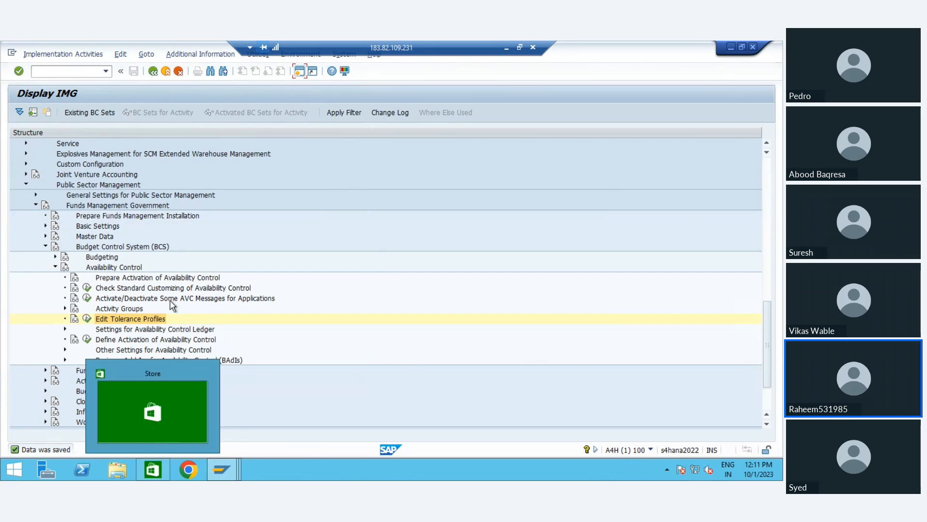
click(138, 328)
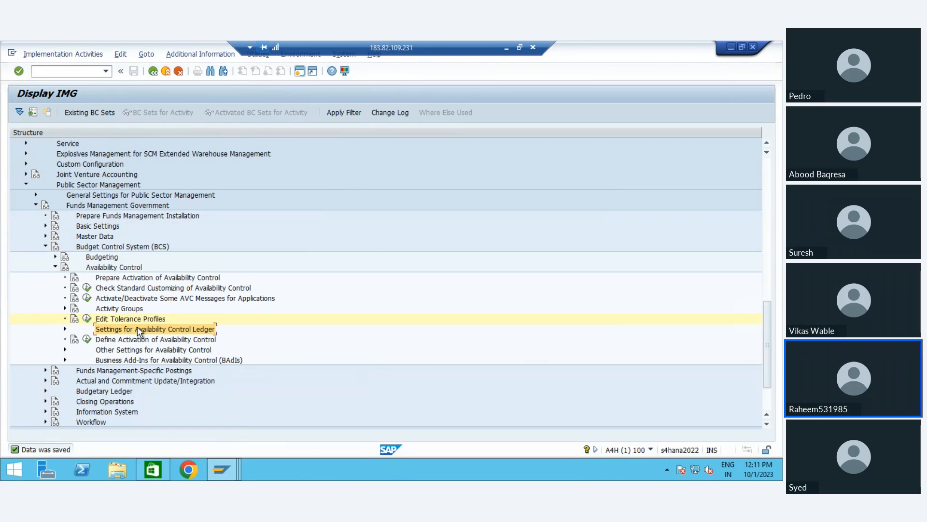
key(Left)
key(Left)
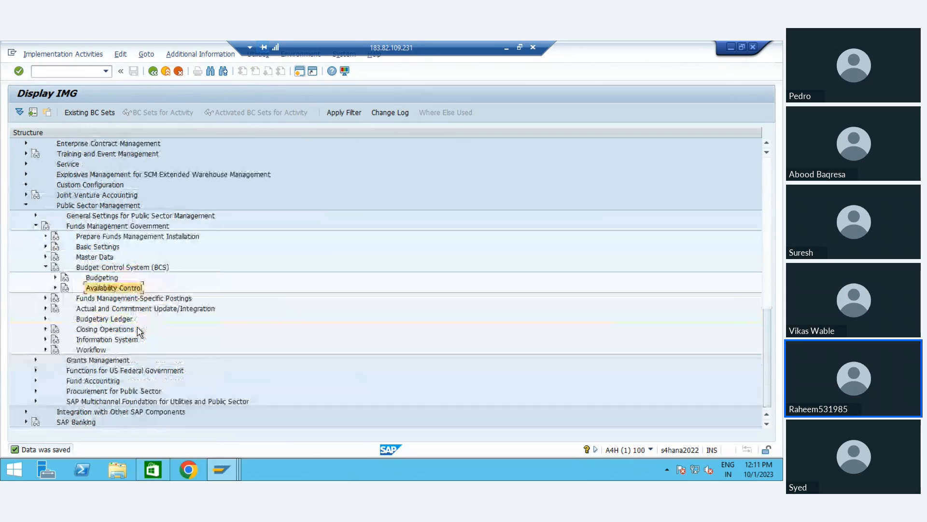
key(Up)
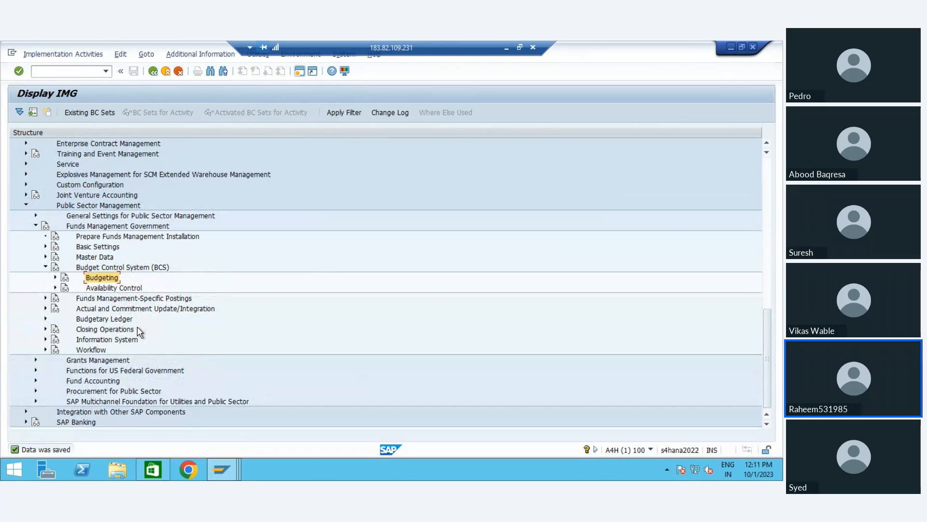
key(Right)
key(Down)
key(Right)
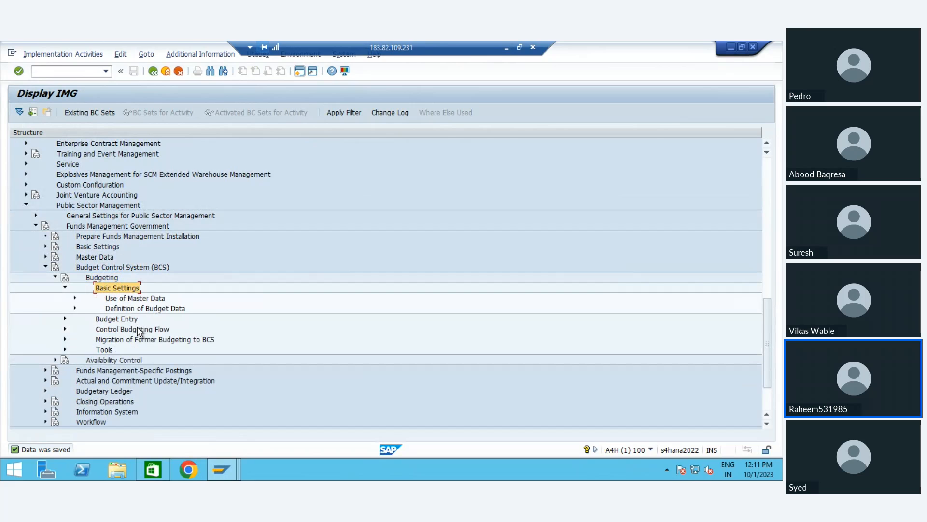
key(Down)
key(Down)
key(Right)
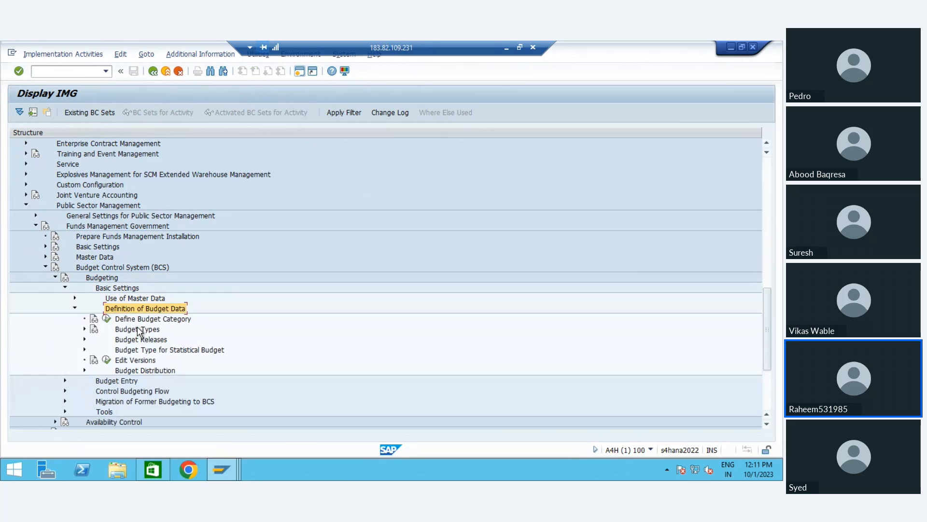
Open Edit Versions and display the controlling area settings of version 0, Plan/actual version.
key(Down)
key(Down)
key(Down)
key(Down)
key(Down)
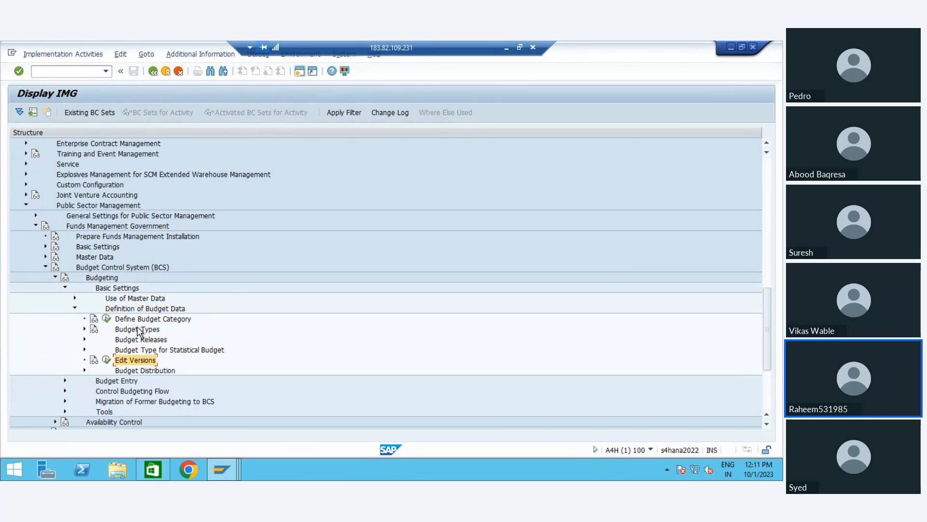
click(107, 360)
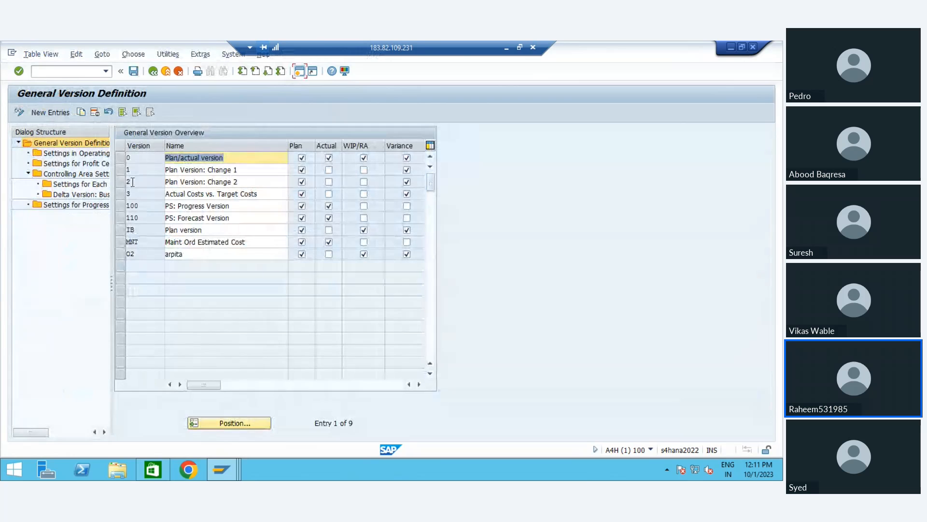
click(120, 158)
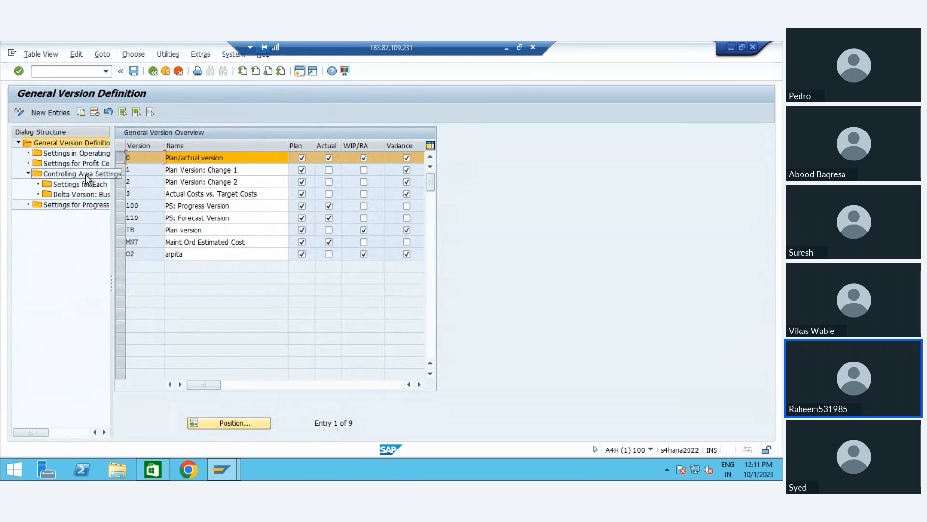
double_click(86, 173)
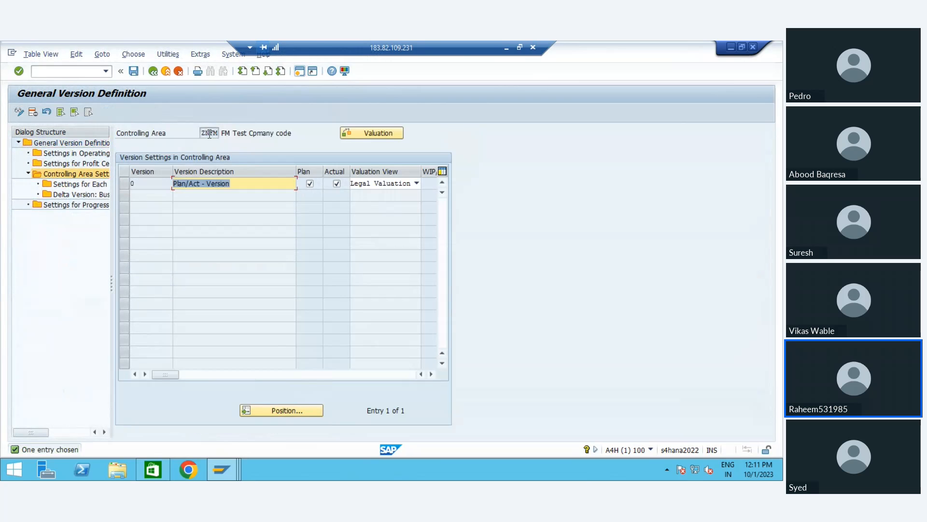
click(210, 134)
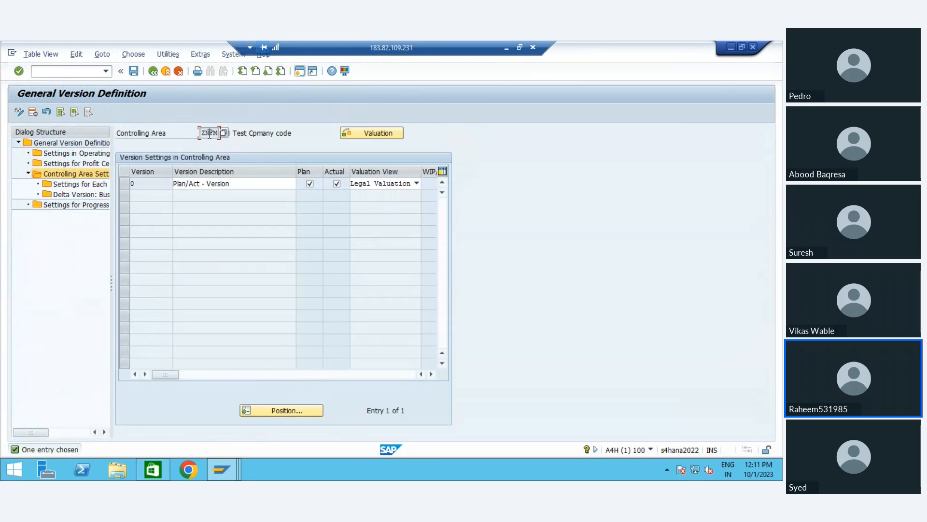
Save the version settings for the controlling area and return to the IMG structure.
click(134, 72)
key(Return)
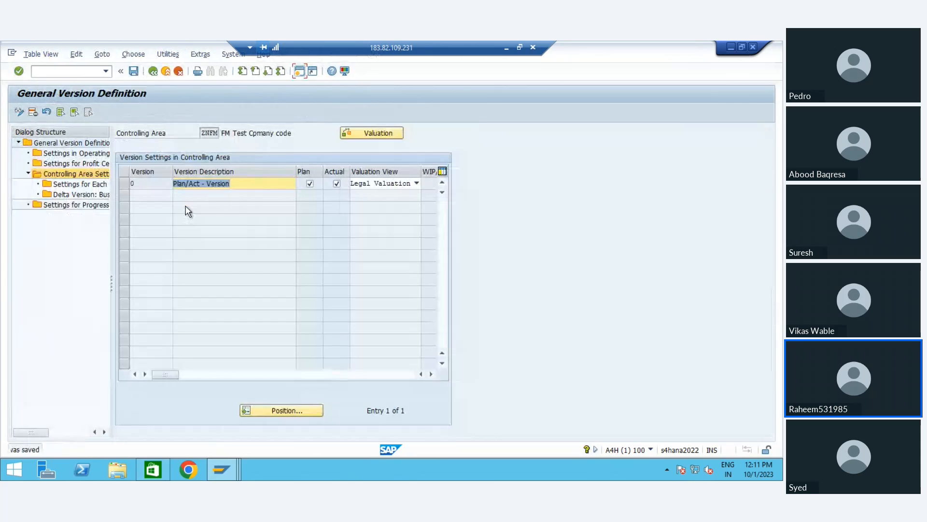
click(153, 71)
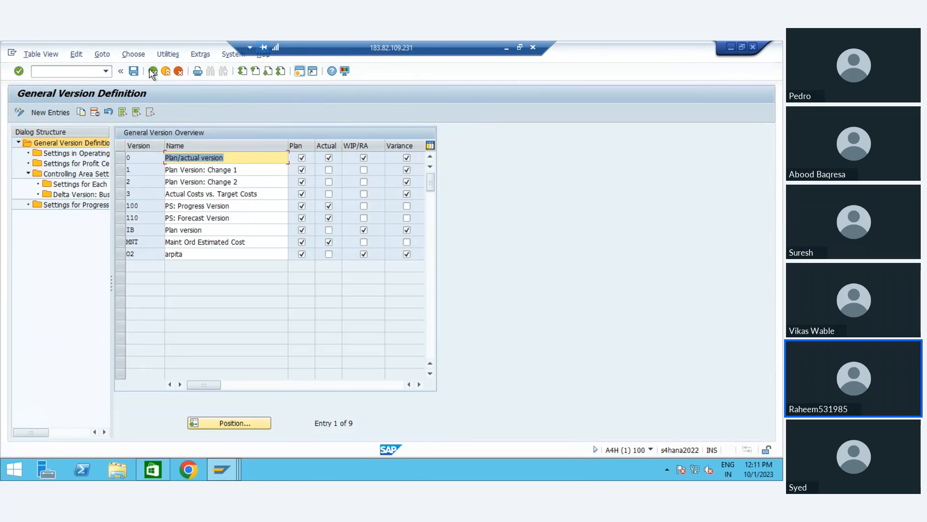
click(153, 72)
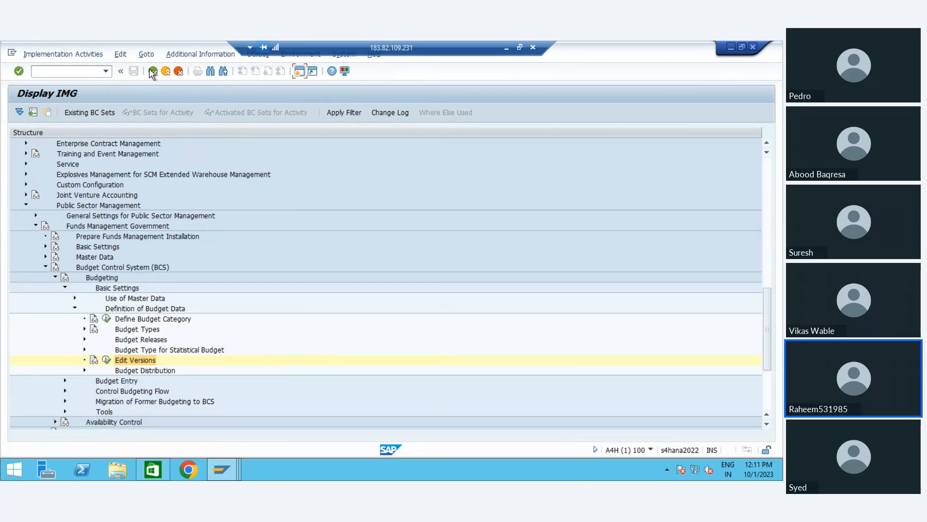
Look at the activity under Budget Distribution and collapse the Basic Settings branch of Budgeting.
key(Down)
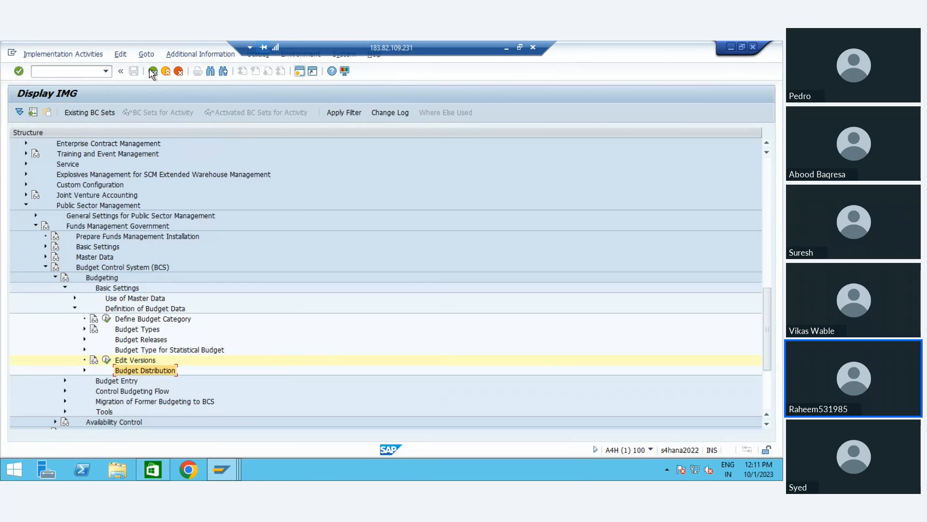
key(Right)
key(Down)
key(Up)
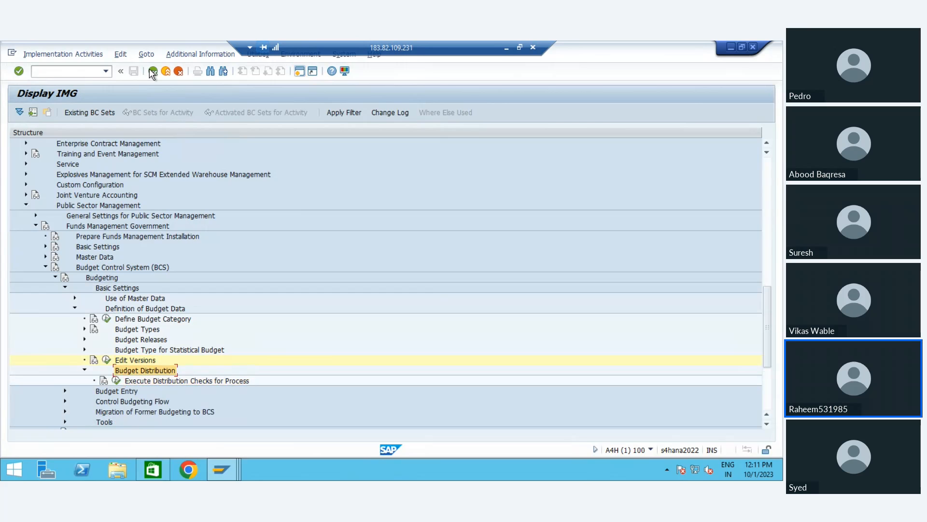
key(Left)
key(Left)
key(Left)
key(Left)
key(Left)
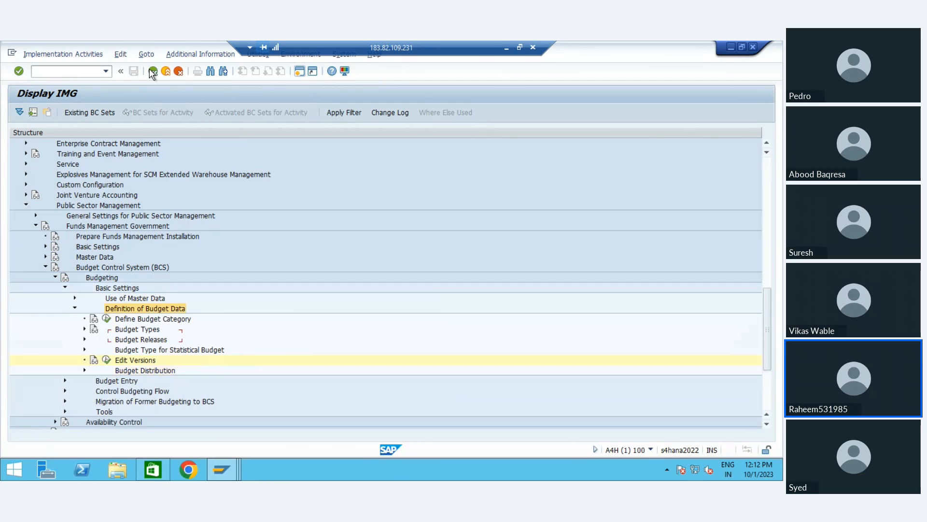
Expand Control Budgeting Flow, open Edit Status and select the STAT01 entry of FM area FM01.
key(Down)
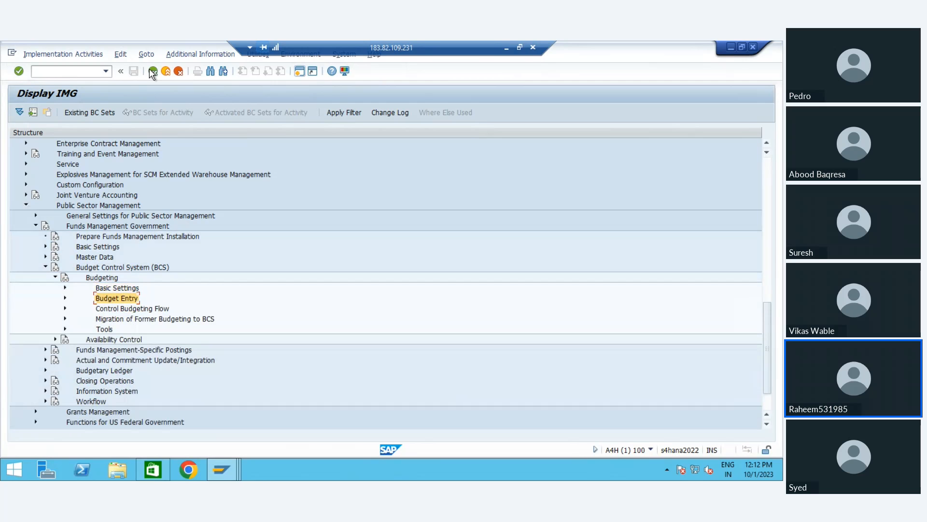
key(Down)
key(Right)
key(Down)
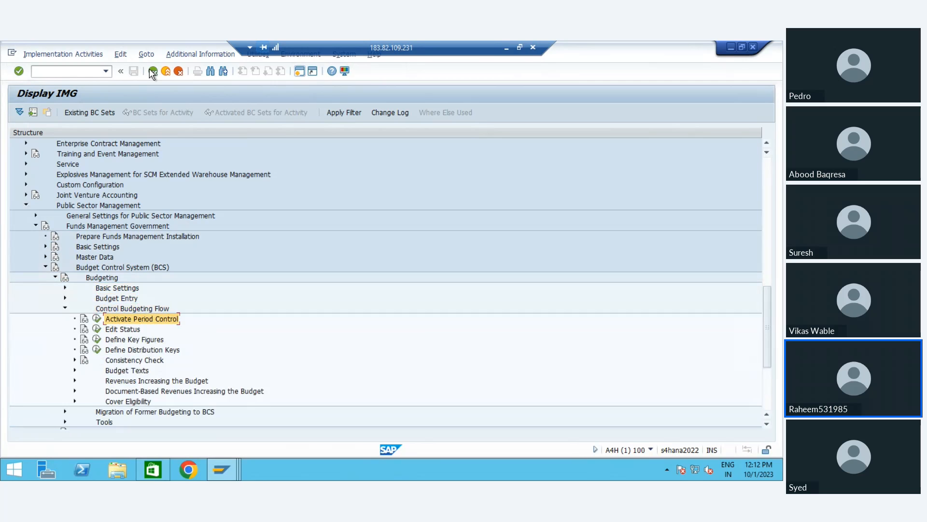
key(Down)
key(Down)
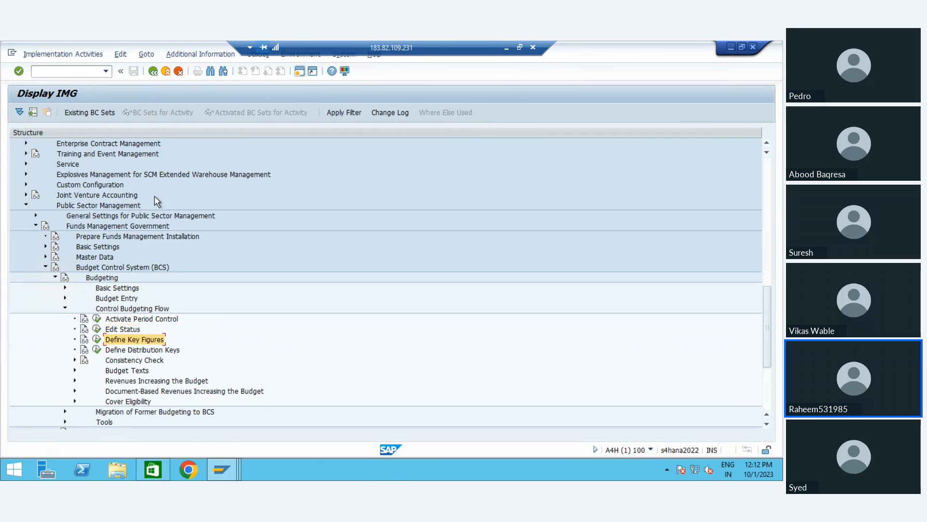
key(Up)
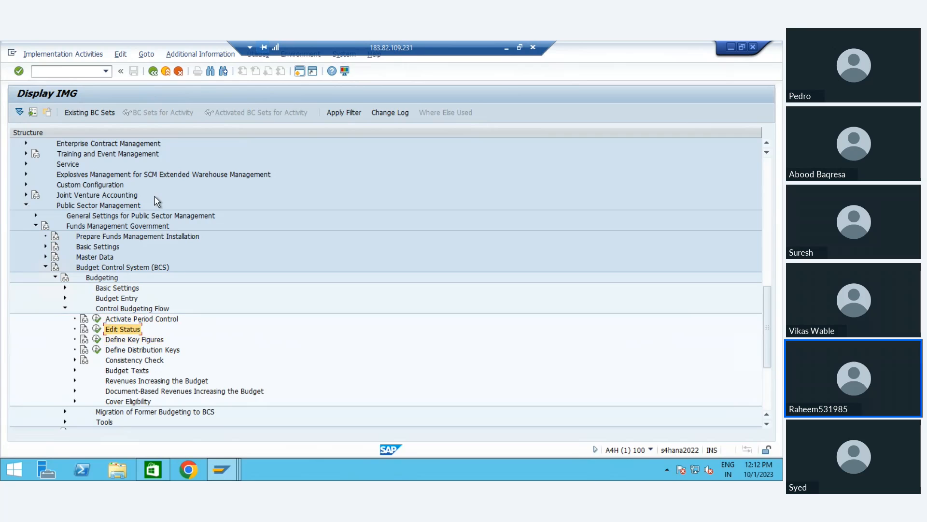
click(97, 330)
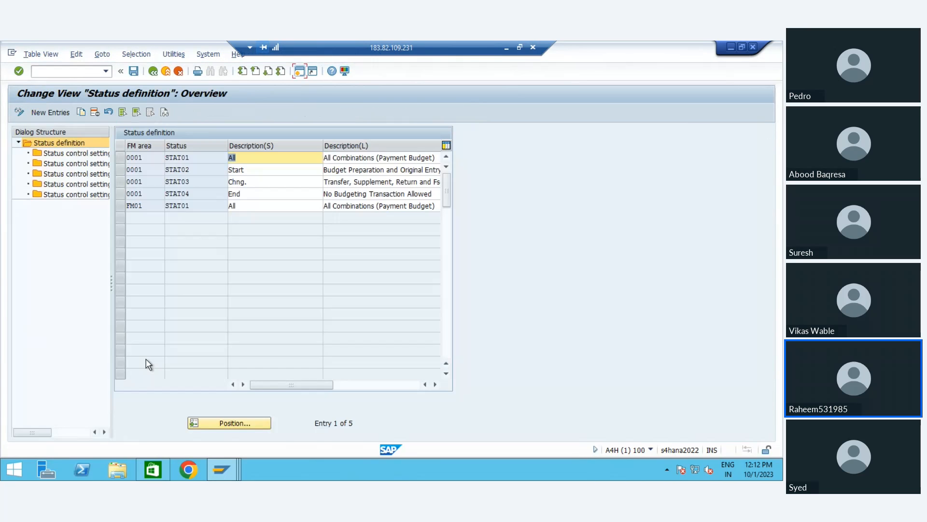
click(119, 203)
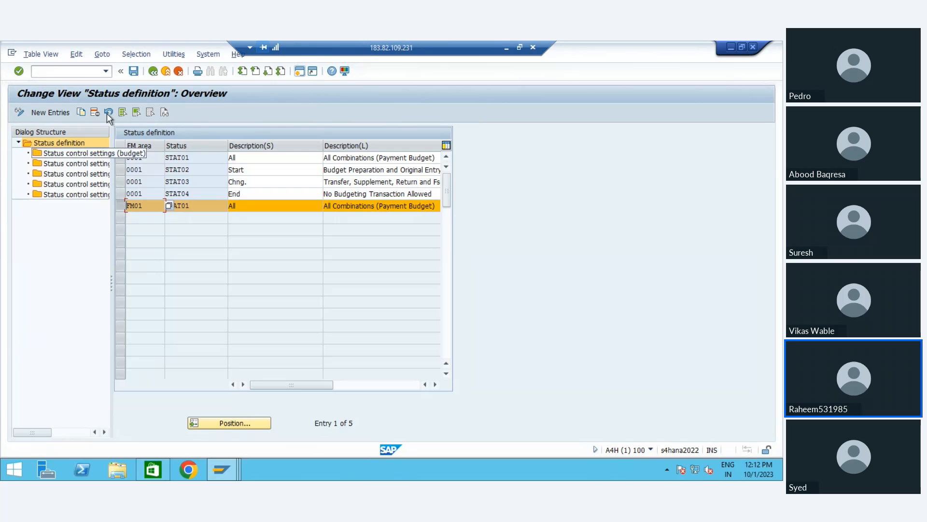
Leave the status definition for the IMG structure and collapse Control Budgeting Flow.
click(153, 71)
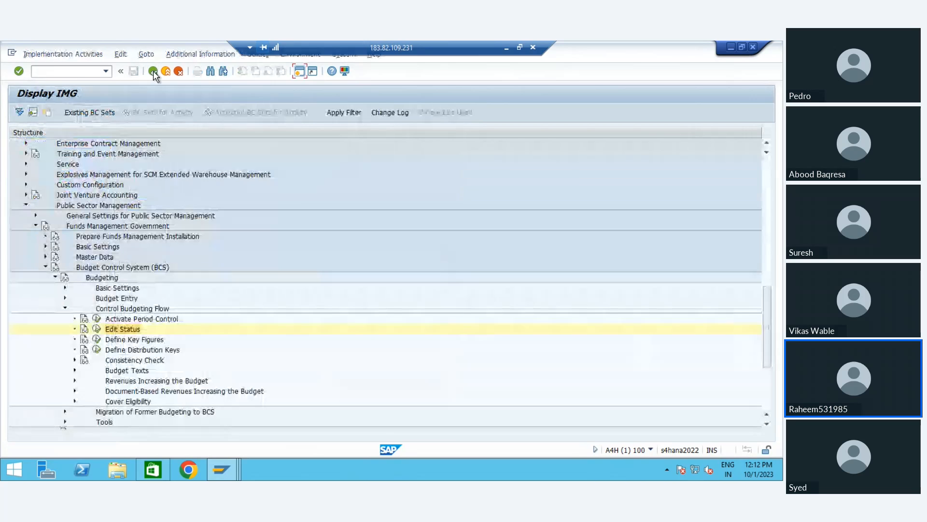
click(153, 70)
click(153, 71)
click(152, 70)
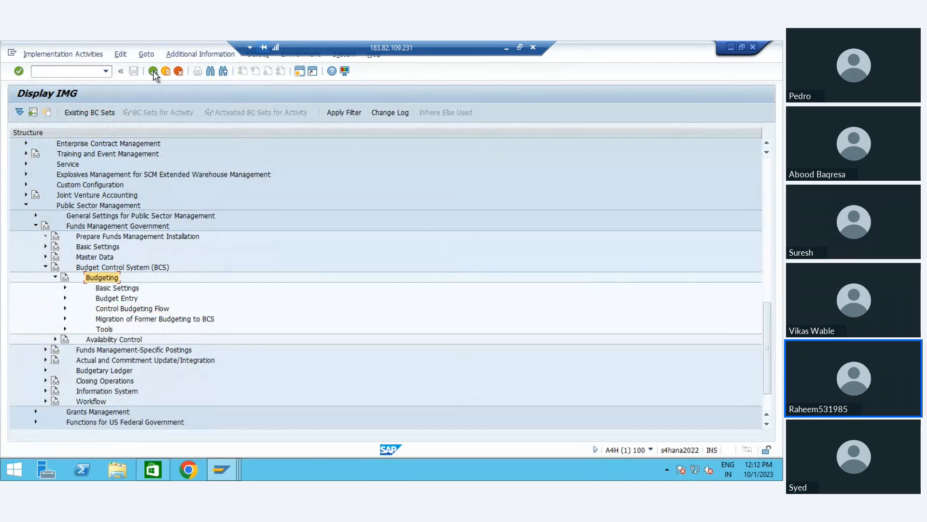
Collapse the Budgeting branch under Budget Control System (BCS) and expand Availability Control.
click(153, 70)
key(Down)
key(Left)
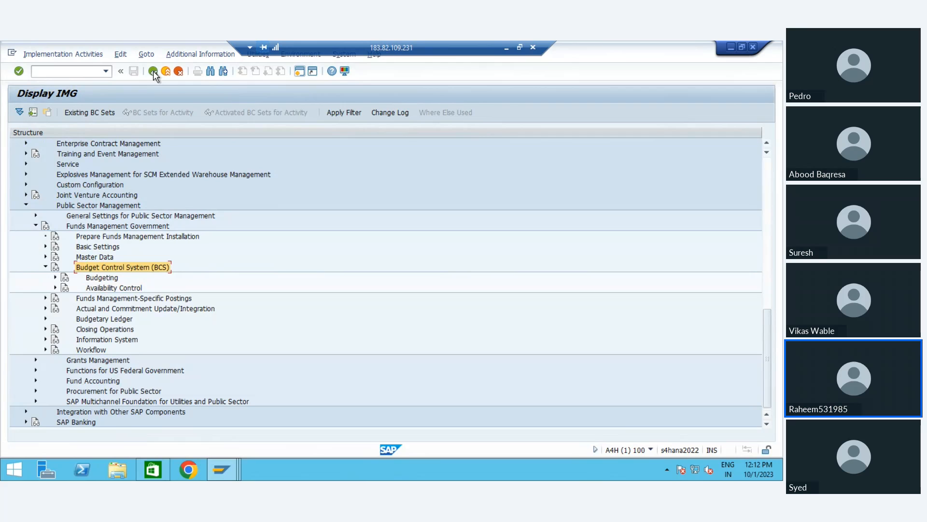
key(Down)
key(Down)
key(Right)
key(Down)
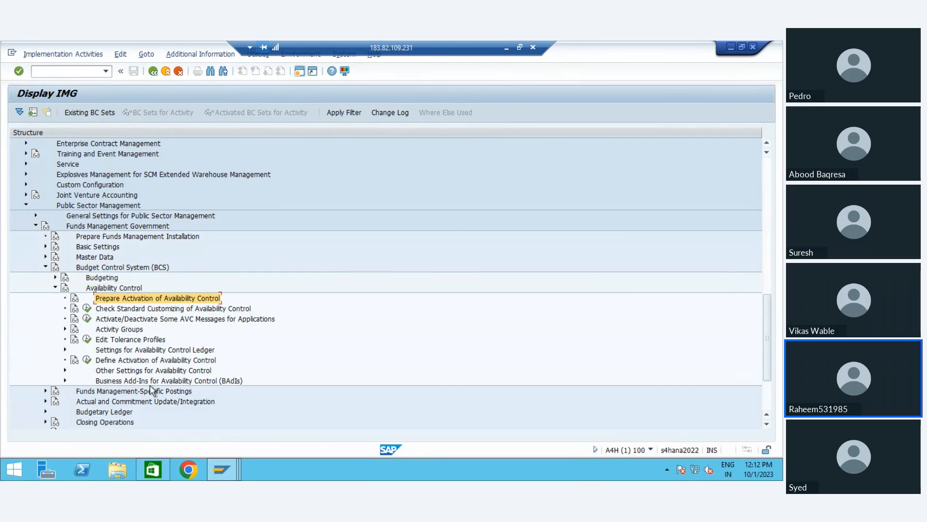
Open Define Activation of Availability Control for FM area FM01, examine the ledger's activation status, and return to the IMG structure.
click(117, 372)
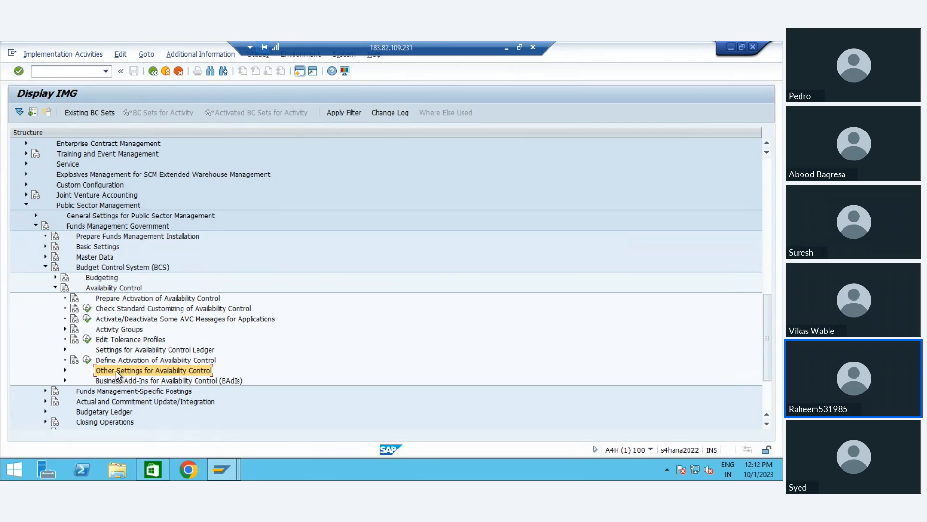
click(86, 360)
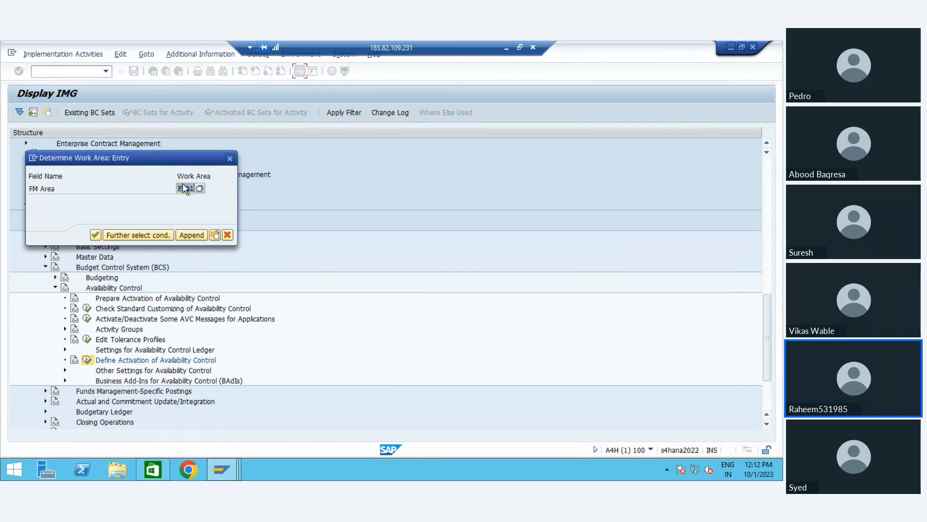
key(Return)
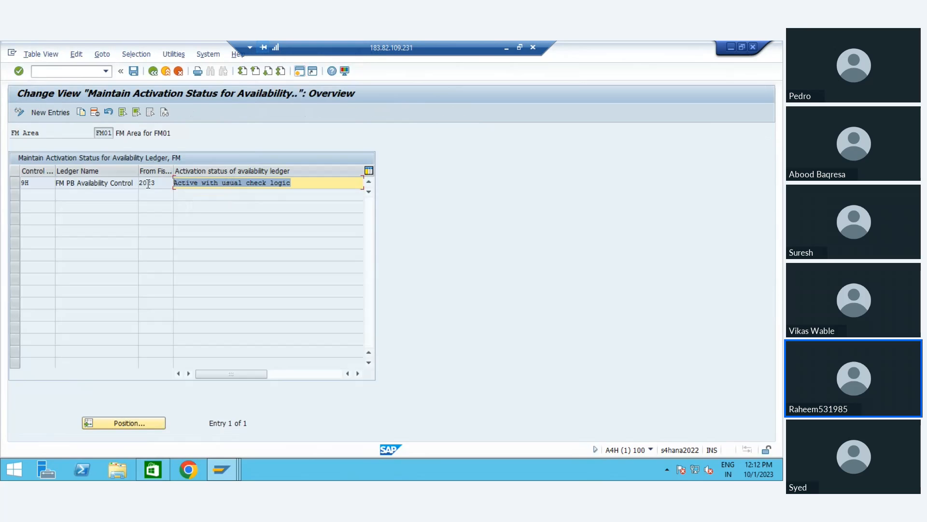
click(135, 72)
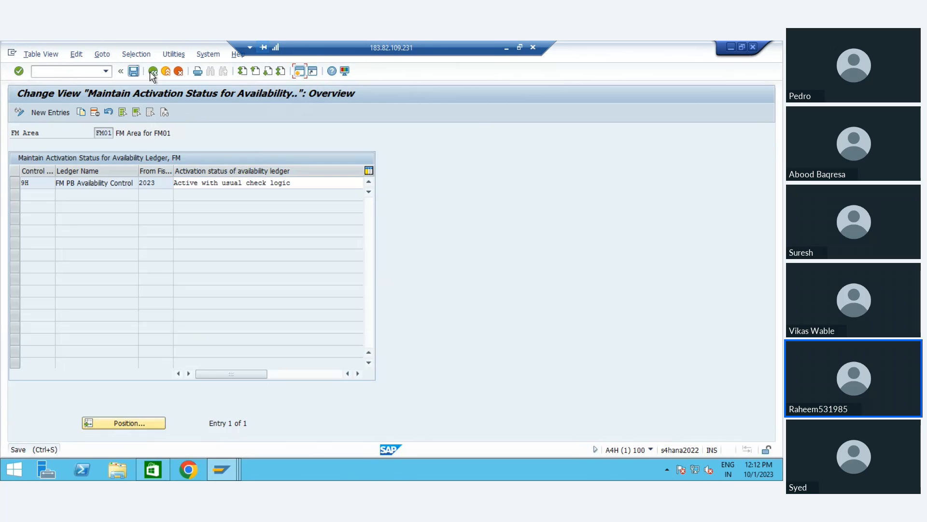
click(152, 72)
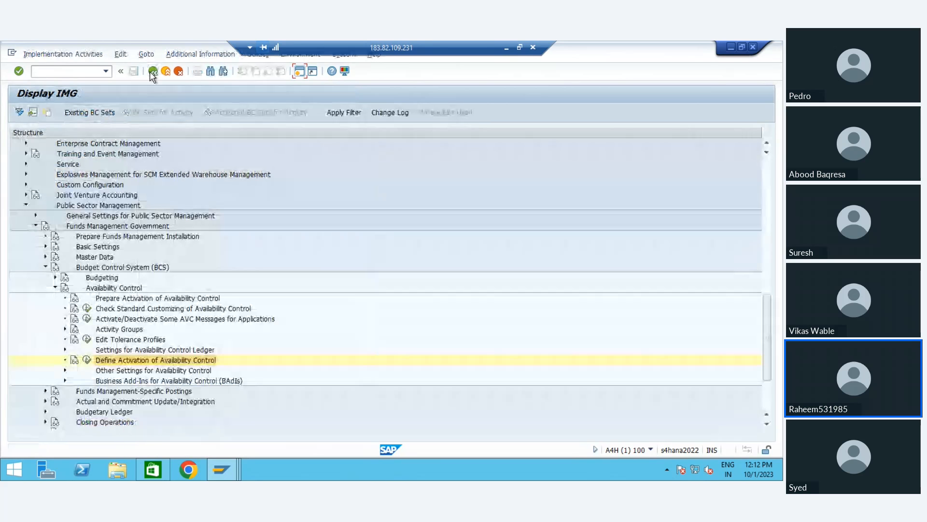
click(157, 329)
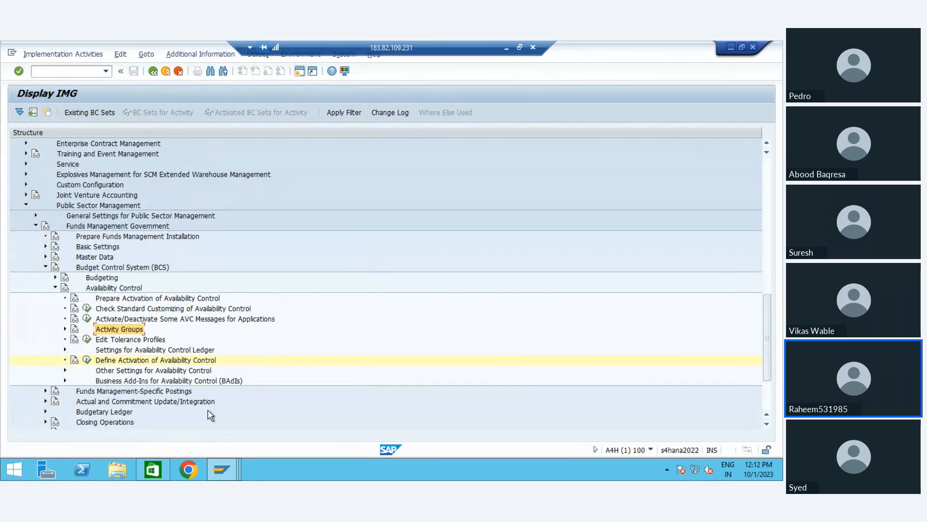
Switch to Microsoft Excel with a new blank workbook and maximize its window.
click(153, 471)
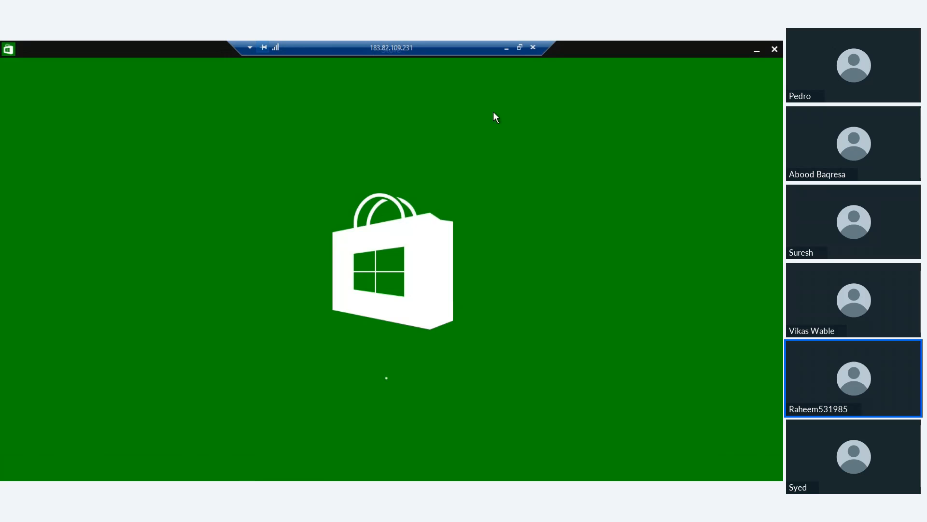
click(775, 49)
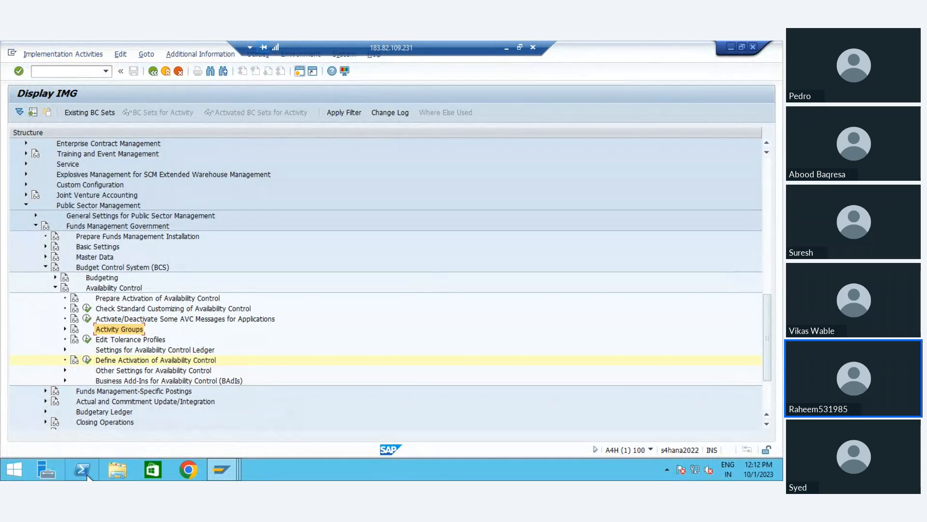
key(super+r)
key(Return)
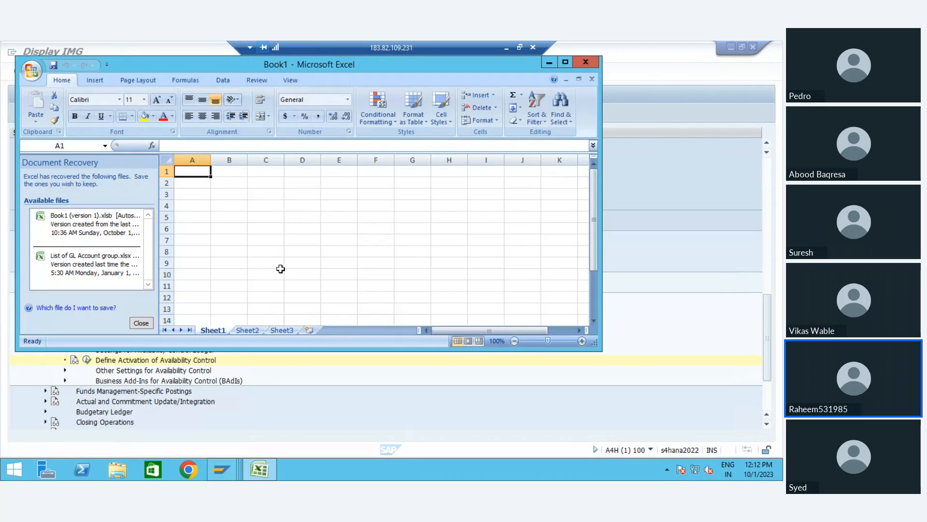
click(565, 62)
Enter the headers Fund, Commitment and Email in A2:C2 and widen column B to fit its header.
click(330, 272)
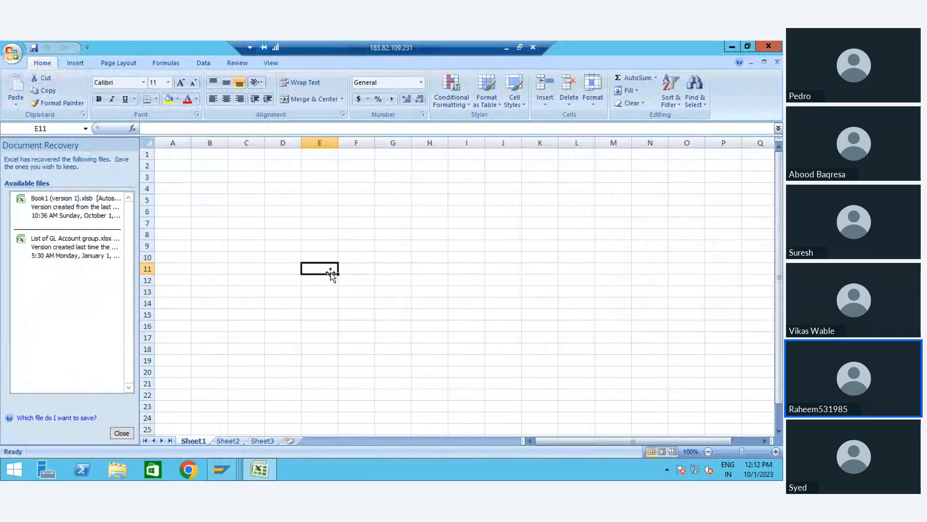
key(Left)
key(Left)
key(Left)
key(Left)
key(Up)
key(Up)
key(Up)
key(Up)
key(Up)
key(Up)
key(Up)
key(Up)
key(Up)
key(Up)
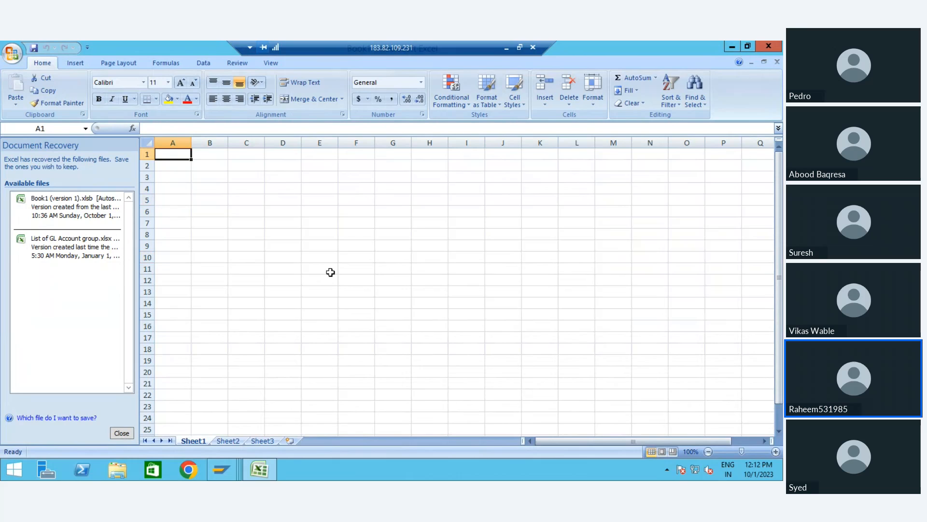
key(Down)
key(Up)
key(Down)
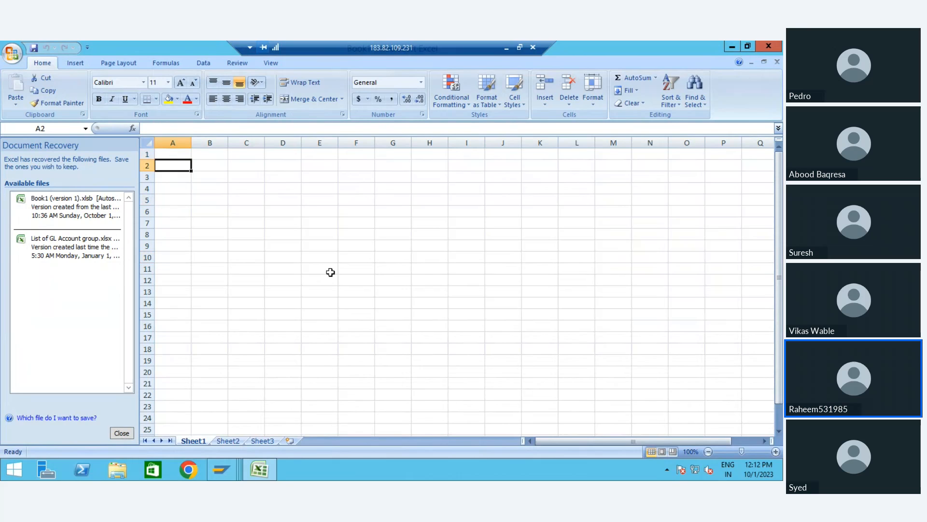
text(Fund)
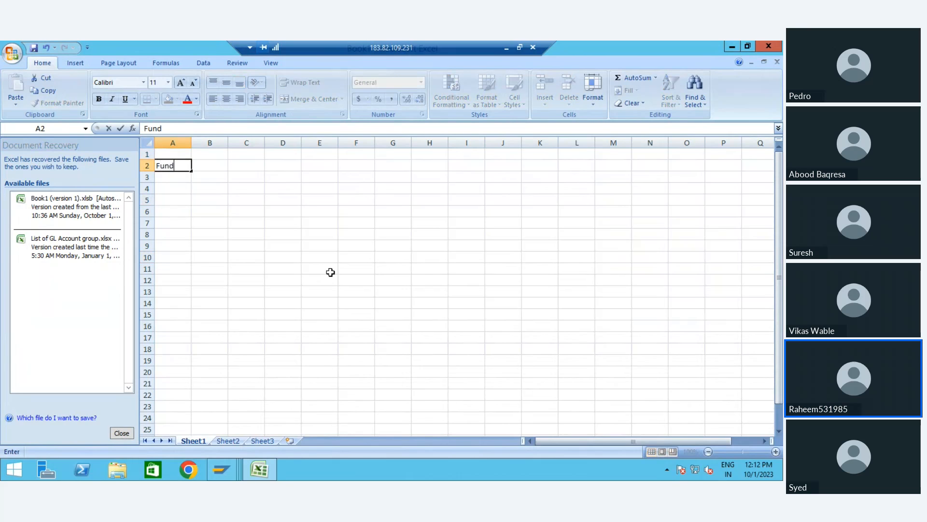
key(Tab)
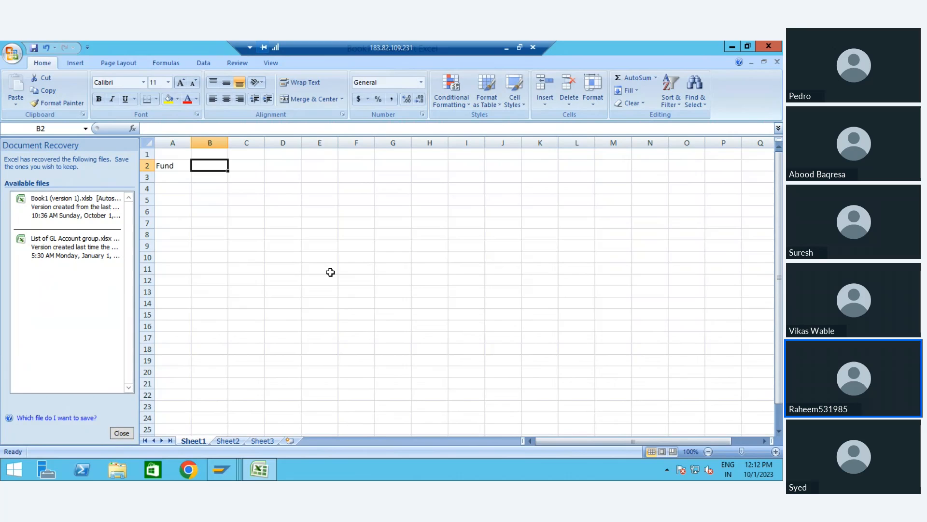
text(Co)
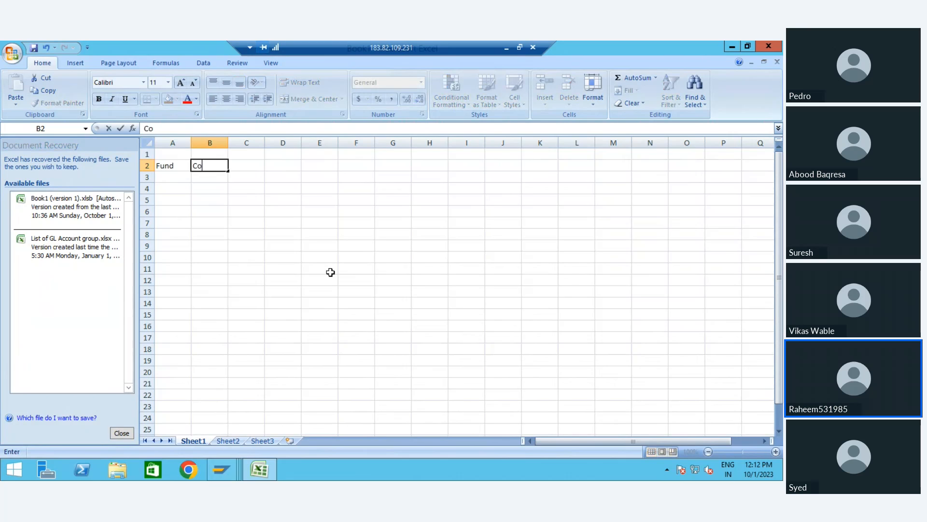
text(mmitment)
key(Tab)
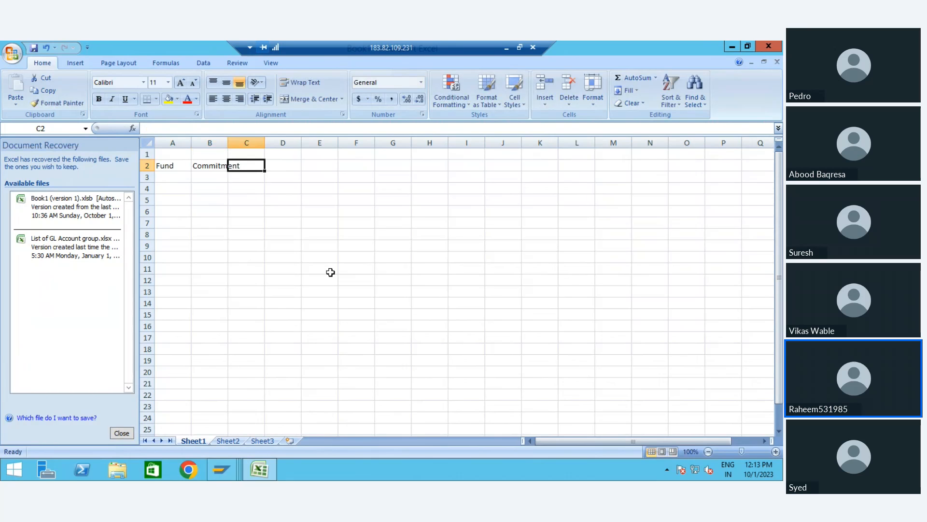
text(Email)
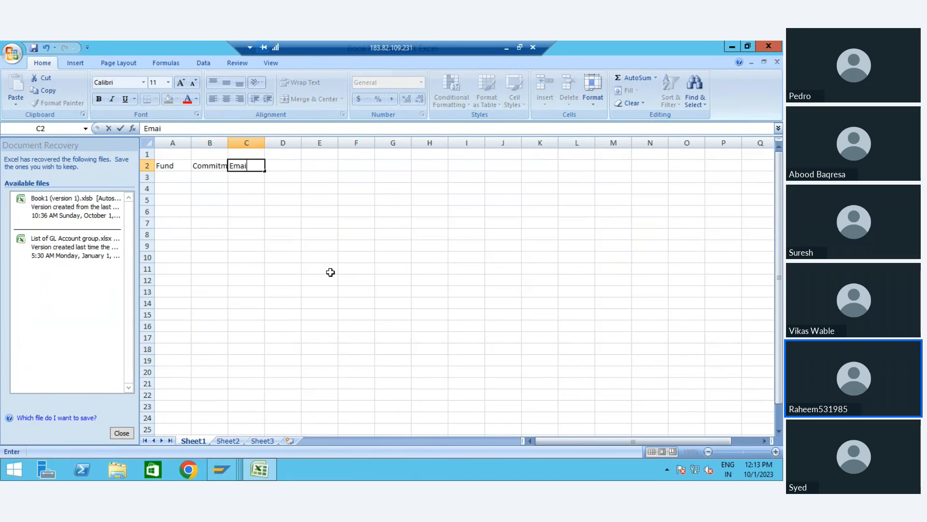
double_click(229, 143)
click(270, 166)
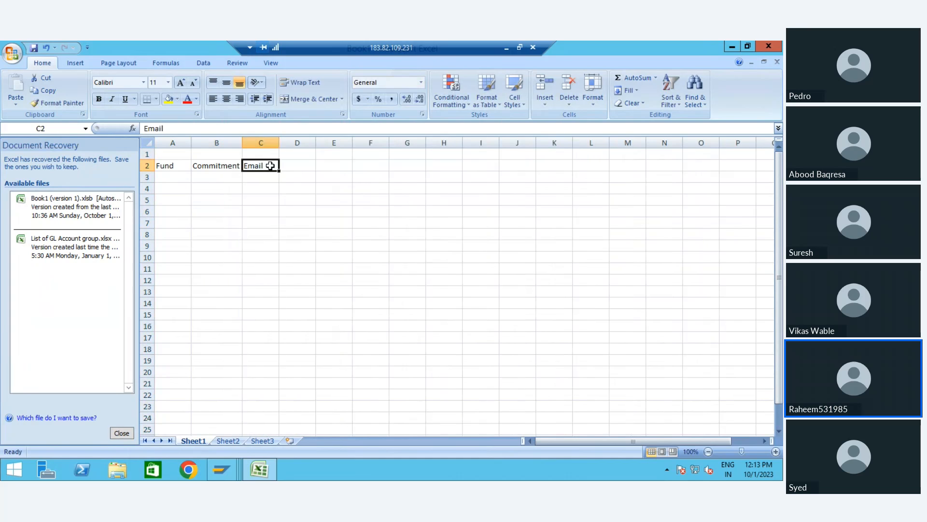
Fill row 3 of the table with fund Z1, commitment CM1 and a sample e-mail address.
key(Return)
key(Left)
key(Left)
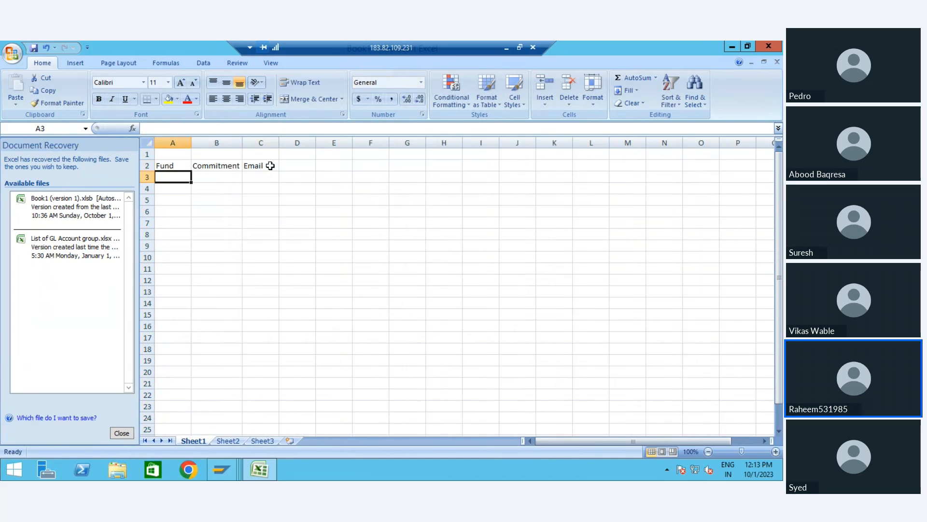
text(Z1)
key(Return)
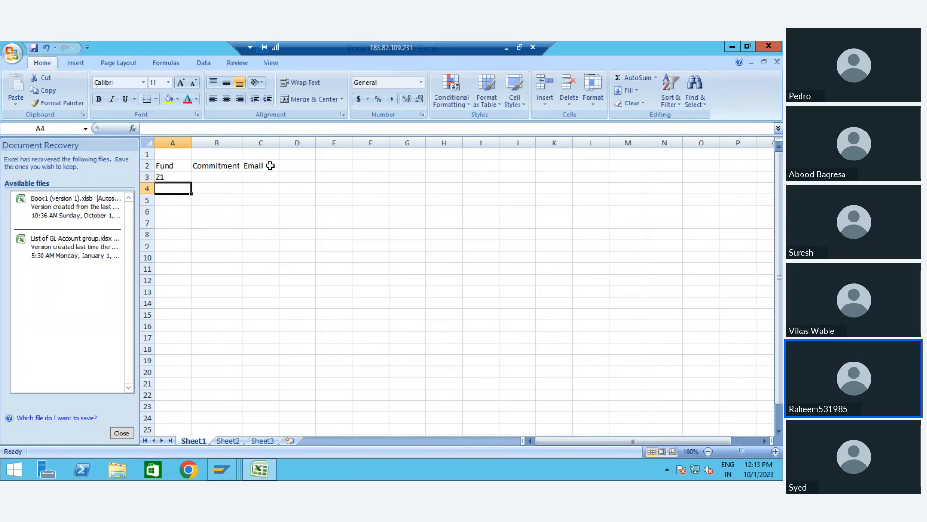
key(Right)
key(Up)
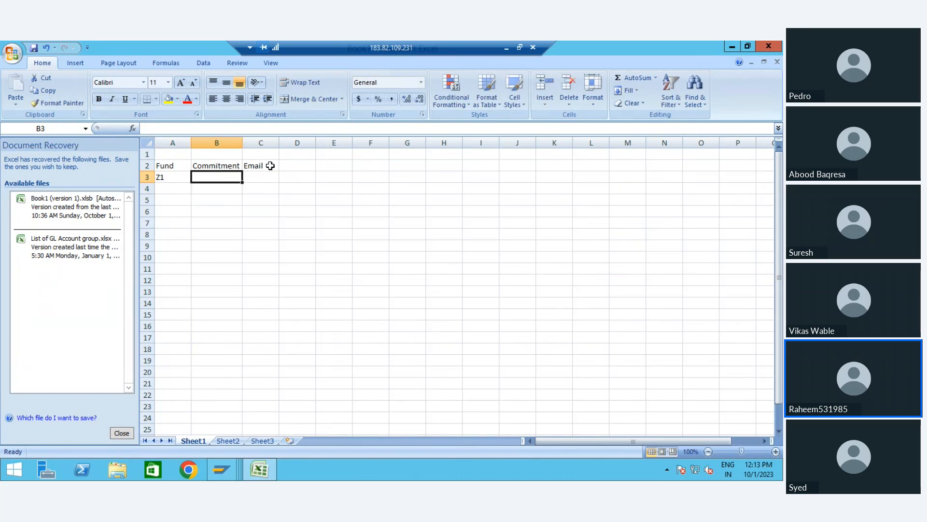
text(CM1)
key(Tab)
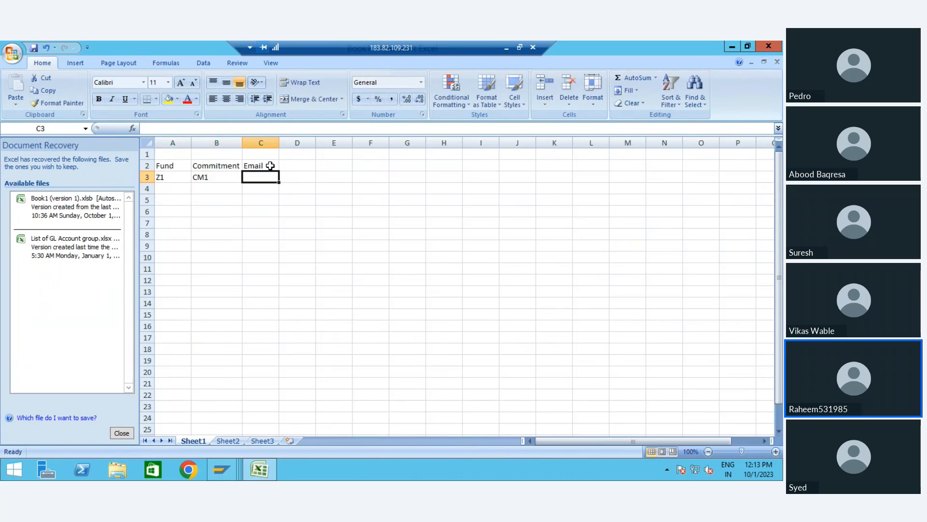
text(1)
key(BackSpace)
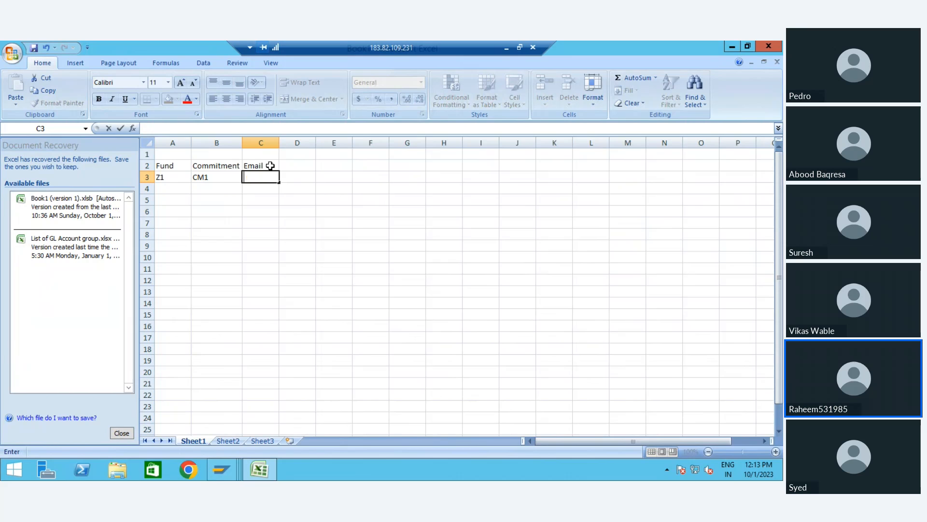
text(a@gmail)
key(Return)
Fill row 4 of the table with fund Z2, commitment CM1 and a second sample e-mail address.
key(Left)
key(Left)
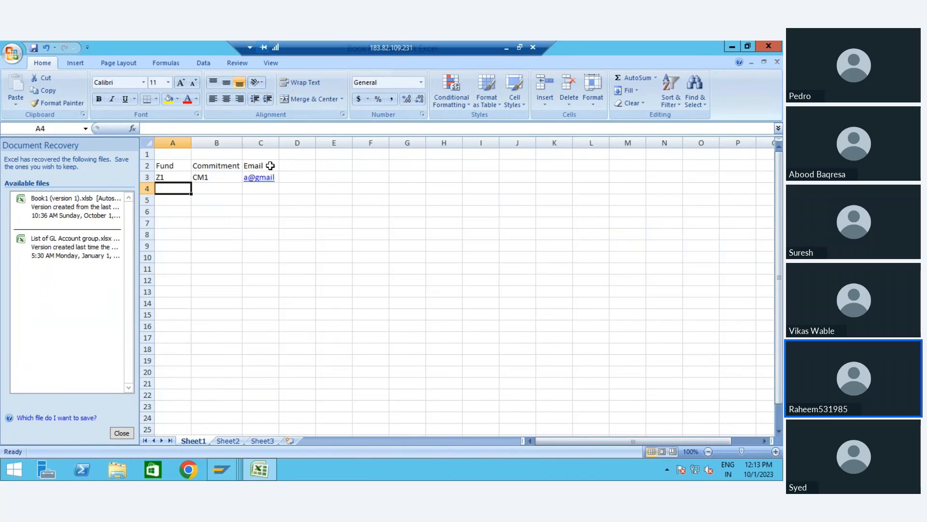
text(Z2)
key(Tab)
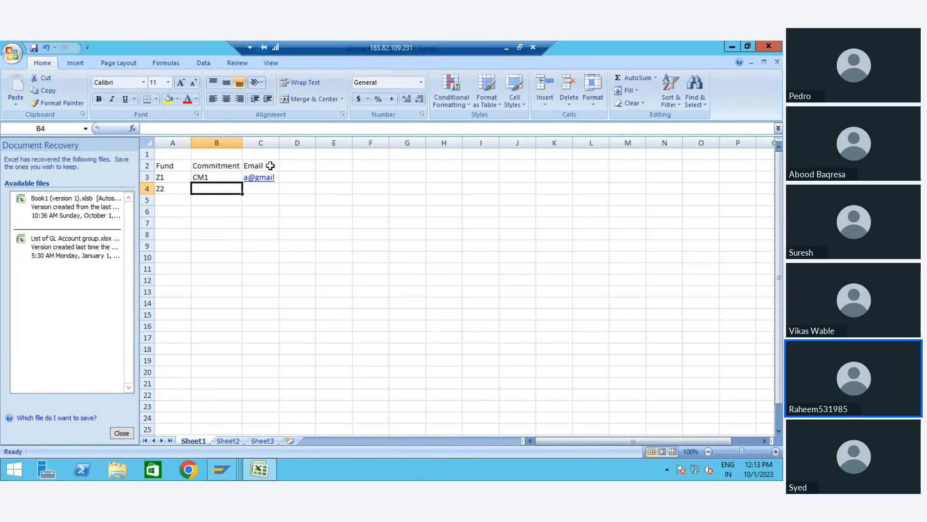
key(Up)
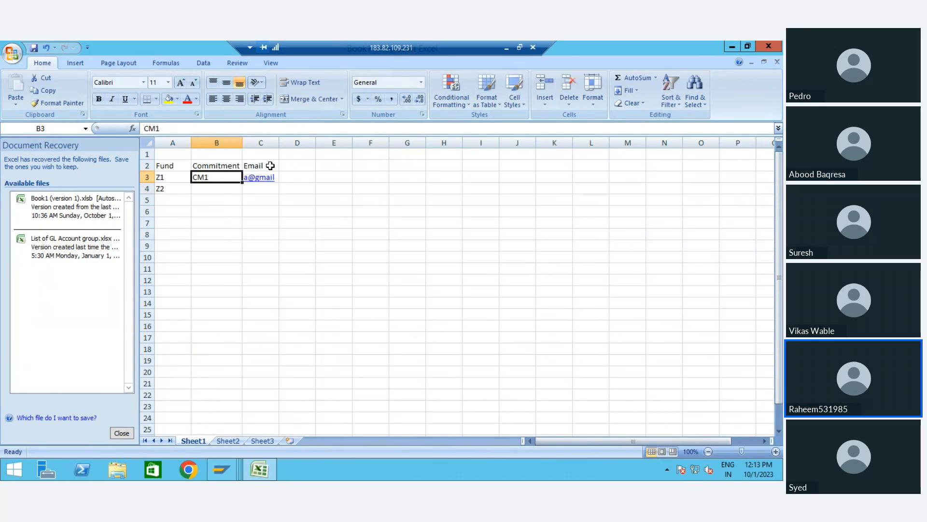
key(Down)
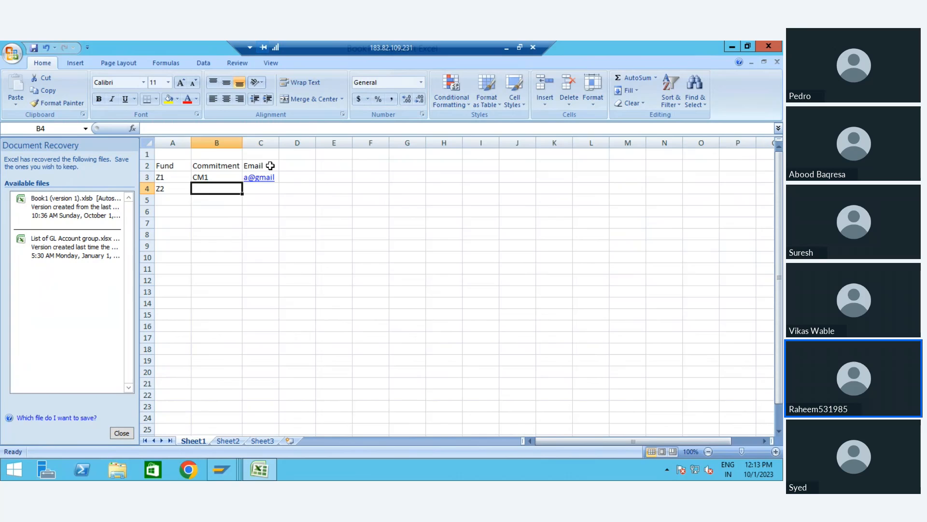
text(CM1)
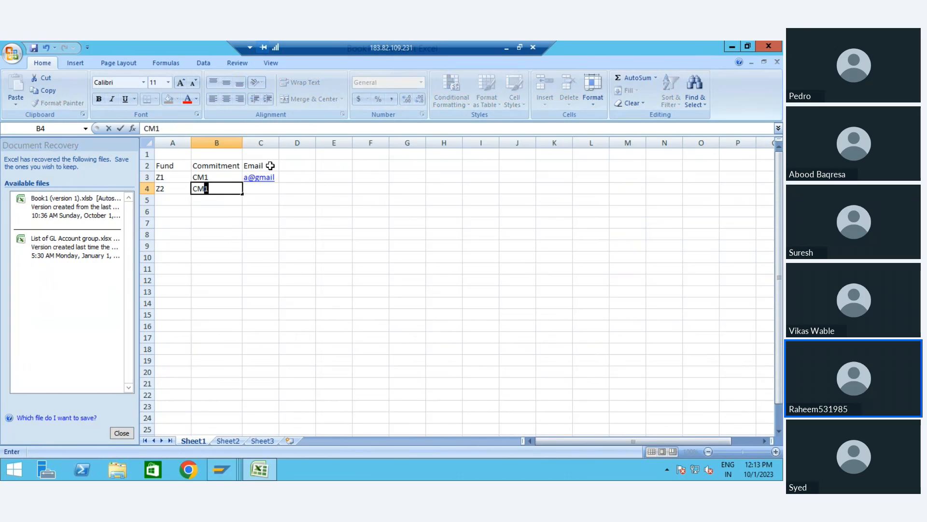
key(Tab)
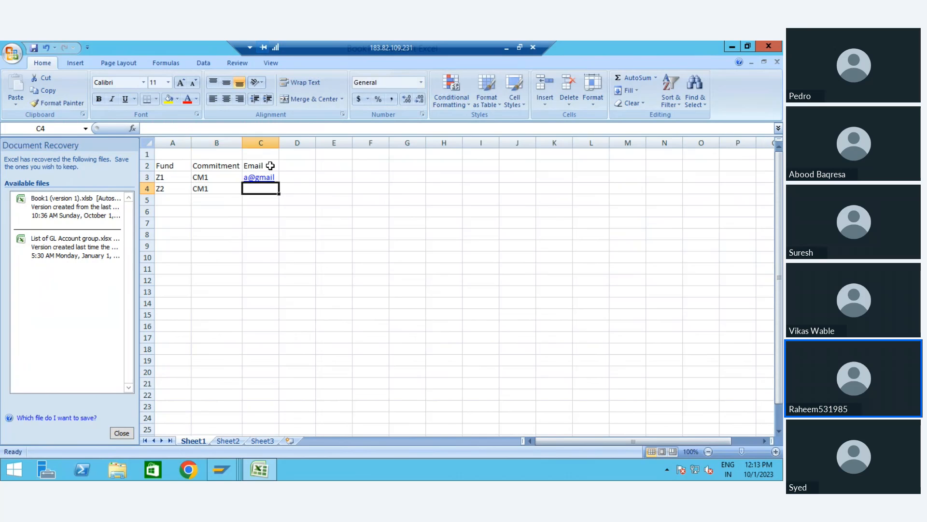
text(b@g)
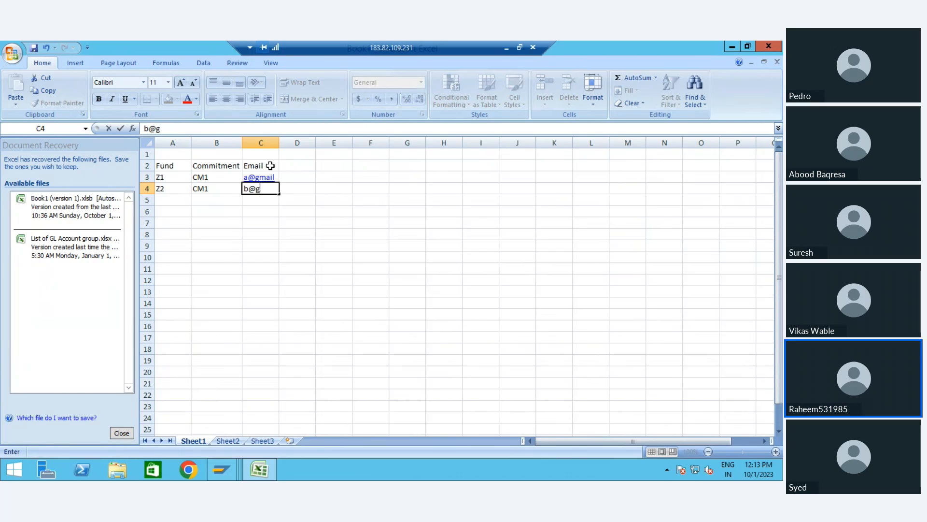
text(mail)
key(shift+Tab)
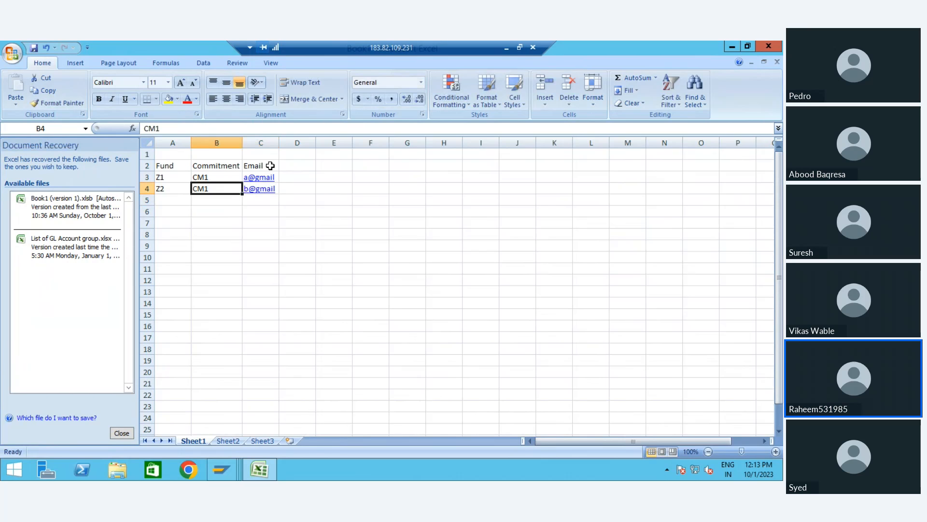
Clear the fund, commitment and e-mail table in A2:C4, including its headers.
key(Left)
key(Up)
key(shift+Right)
key(shift+Right)
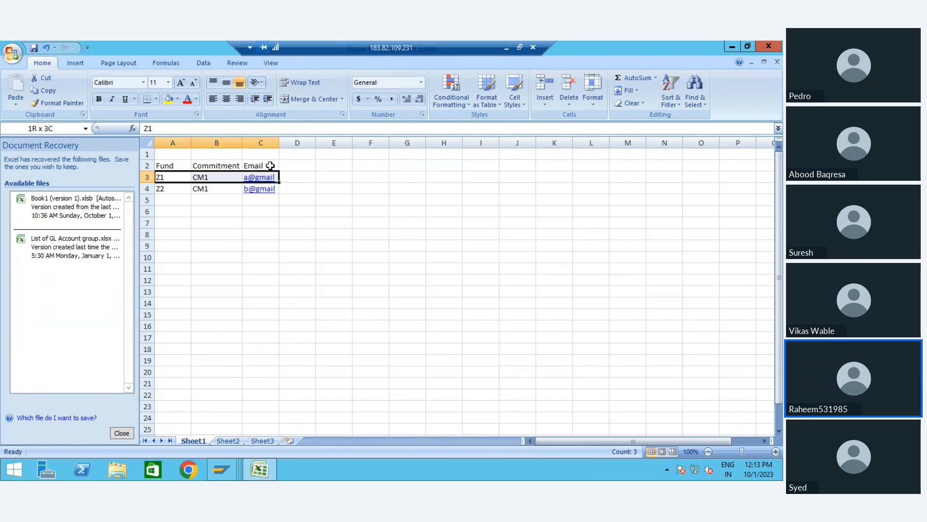
key(Up)
key(Up)
key(Down)
key(shift+Down)
key(shift+Down)
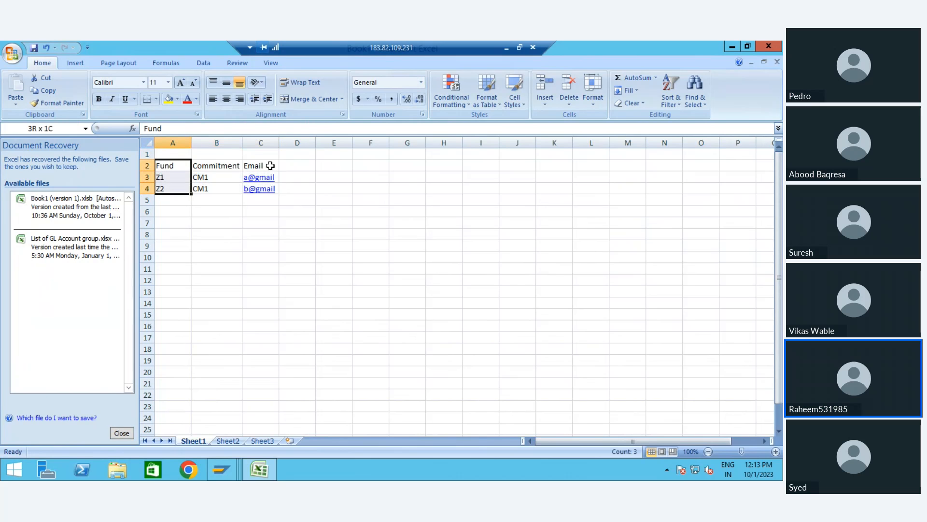
key(shift+Right)
key(shift+Right)
key(Delete)
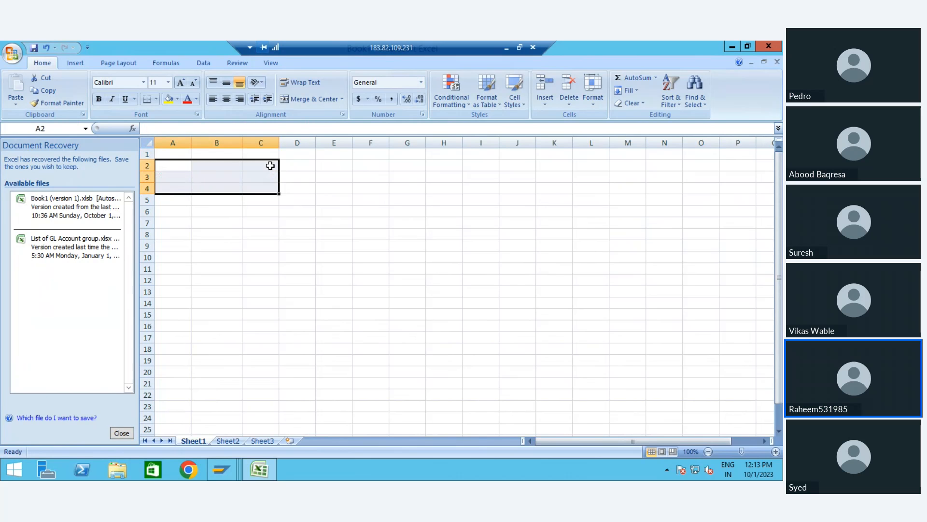
Switch back to SAP and expand Other Settings for Availability Control to review its activities.
key(alt+Tab)
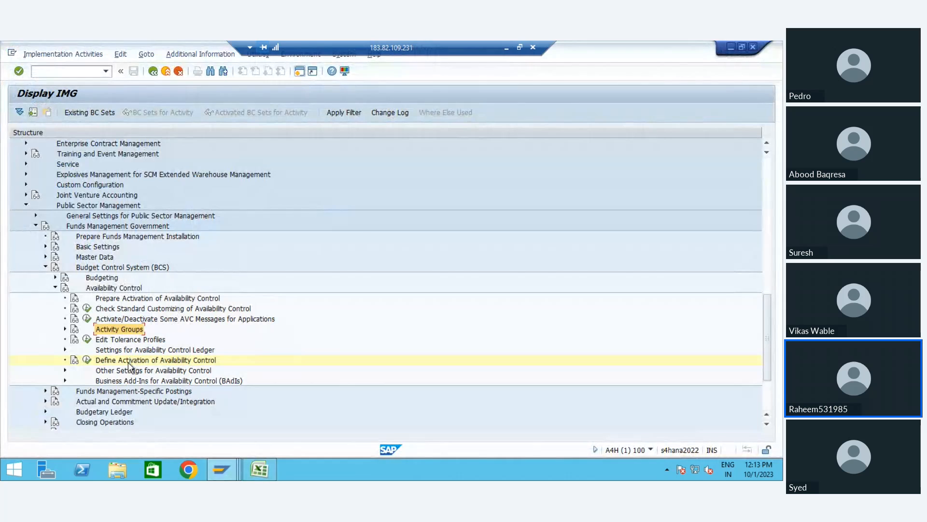
click(128, 370)
double_click(129, 370)
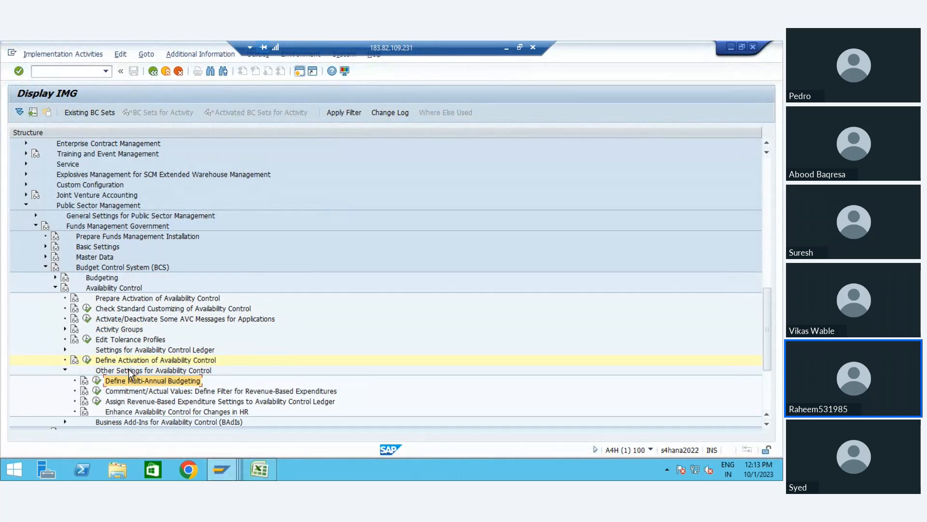
key(Up)
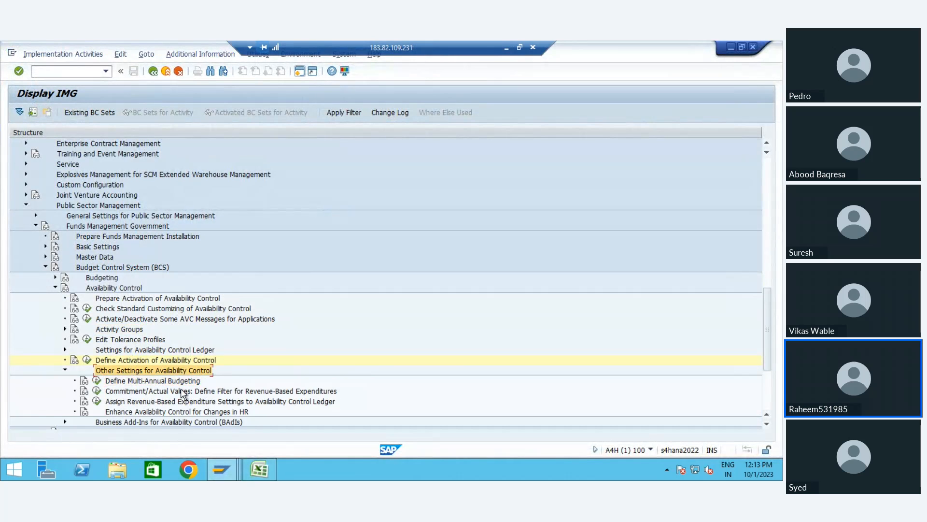
key(Down)
key(Down)
key(Down)
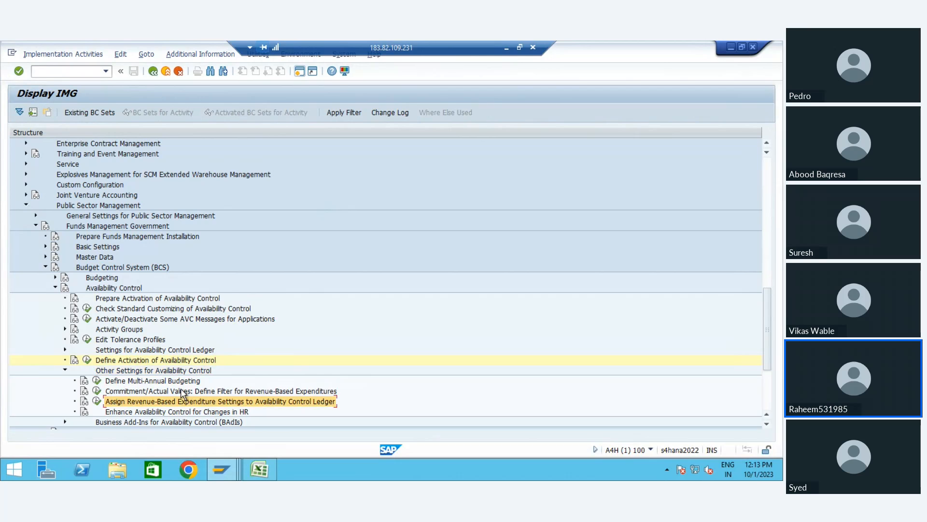
Dismiss the microphone notice in the Zoho meeting browser window and return to the remote SAP session.
click(506, 51)
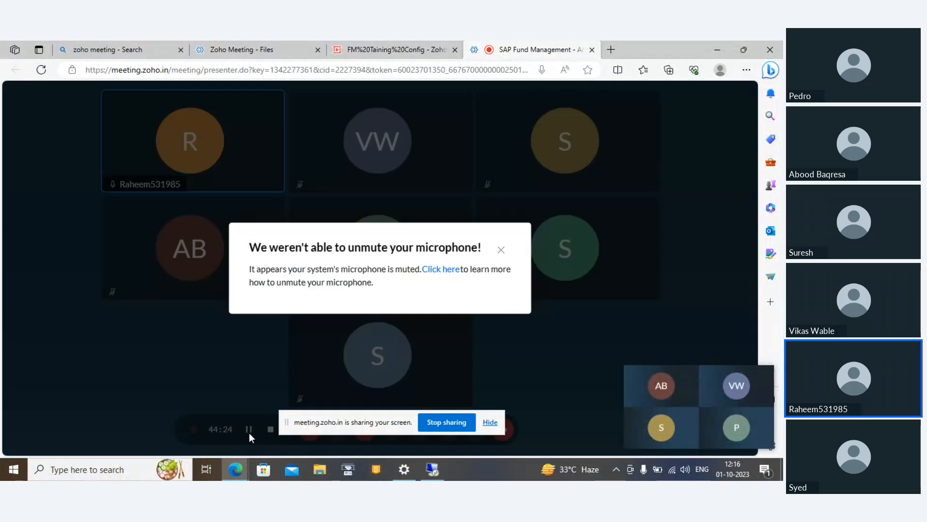
click(501, 250)
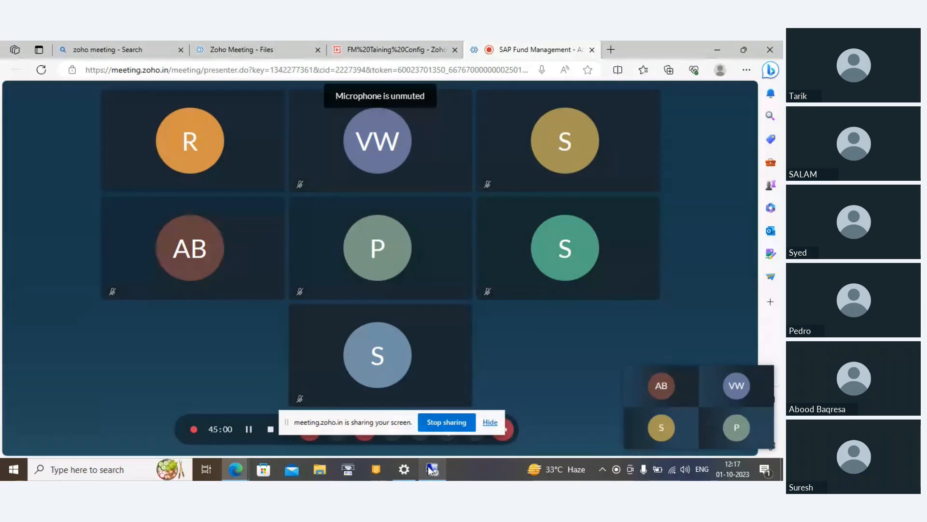
click(431, 470)
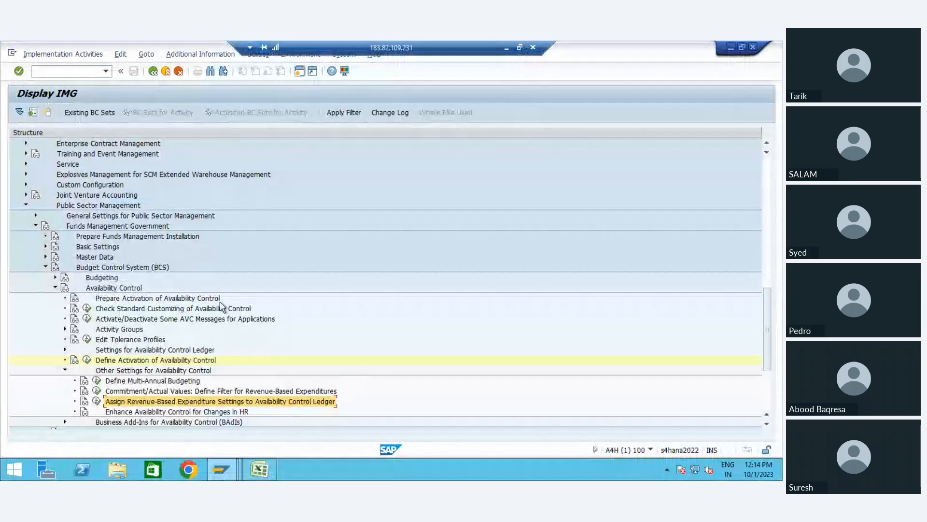
Collapse and re-expand the Availability Control node to review its list of activities.
key(Left)
key(Left)
key(Left)
key(Left)
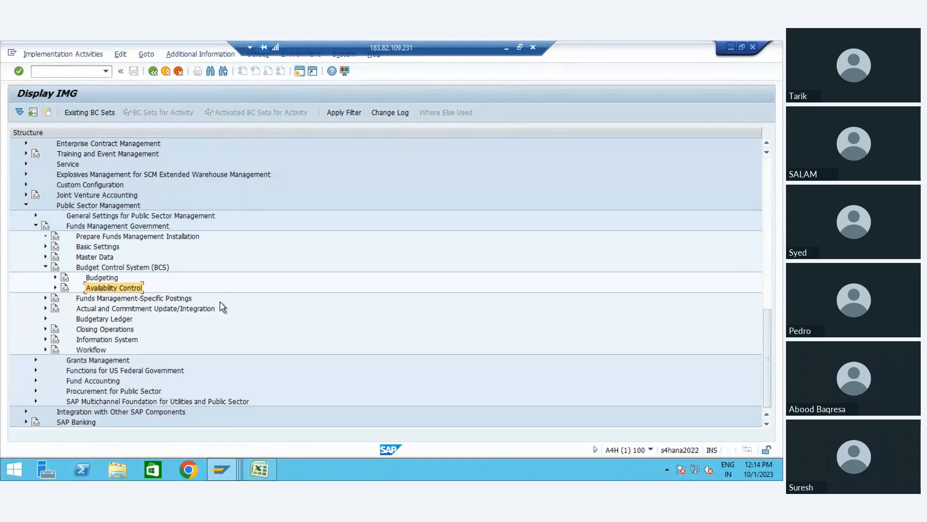
key(Up)
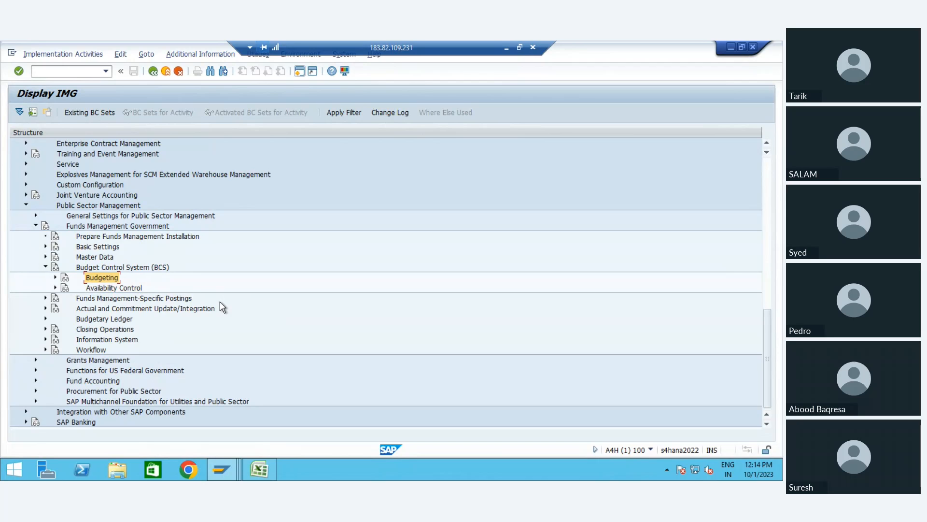
key(Down)
key(Up)
key(Down)
key(Right)
key(Down)
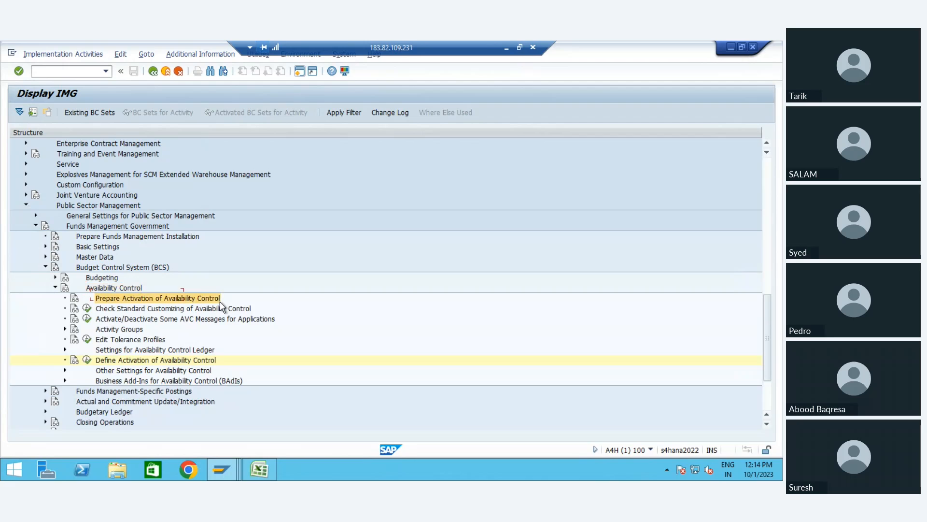
key(Down)
key(Down)
key(Down)
key(Down)
key(Down)
key(Down)
key(Down)
key(Left)
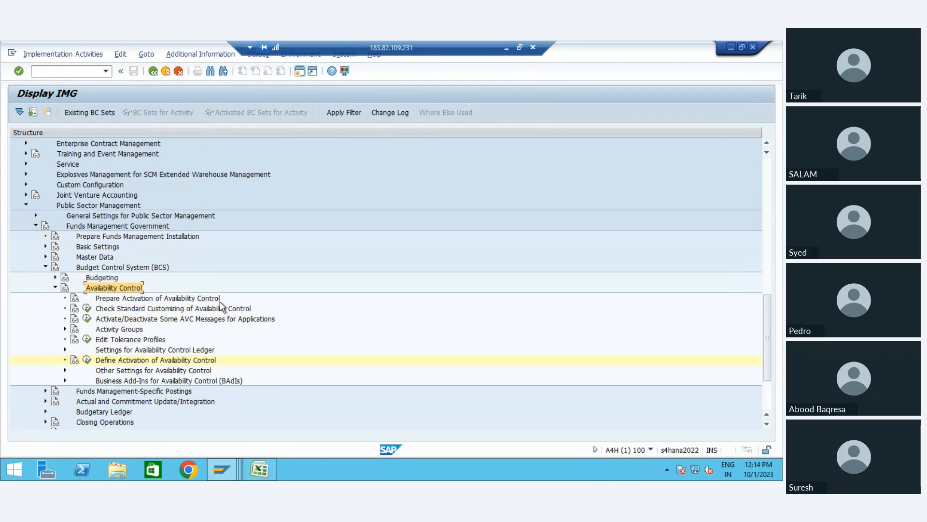
Expand Settings for Availability Control Ledger and select the Define Filter Settings for Budget Values activity.
key(Down)
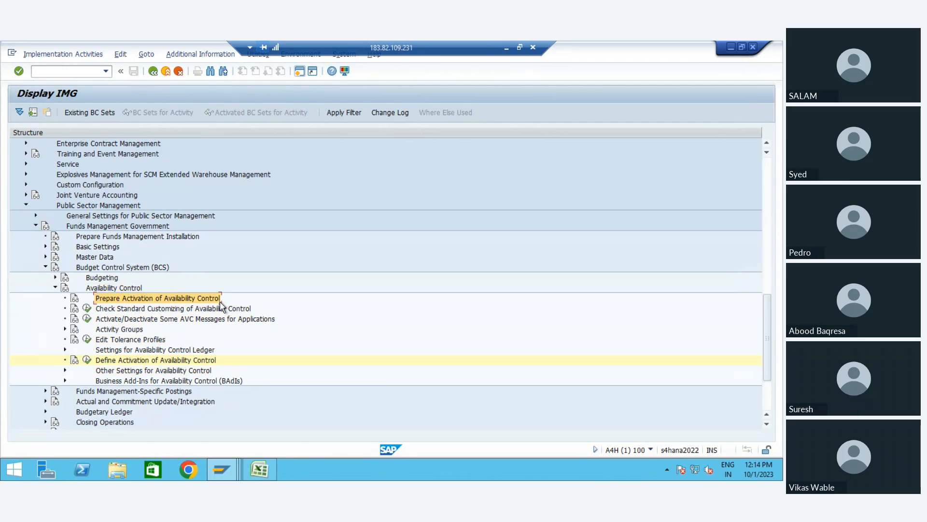
key(Up)
key(Down)
key(Down)
key(Down)
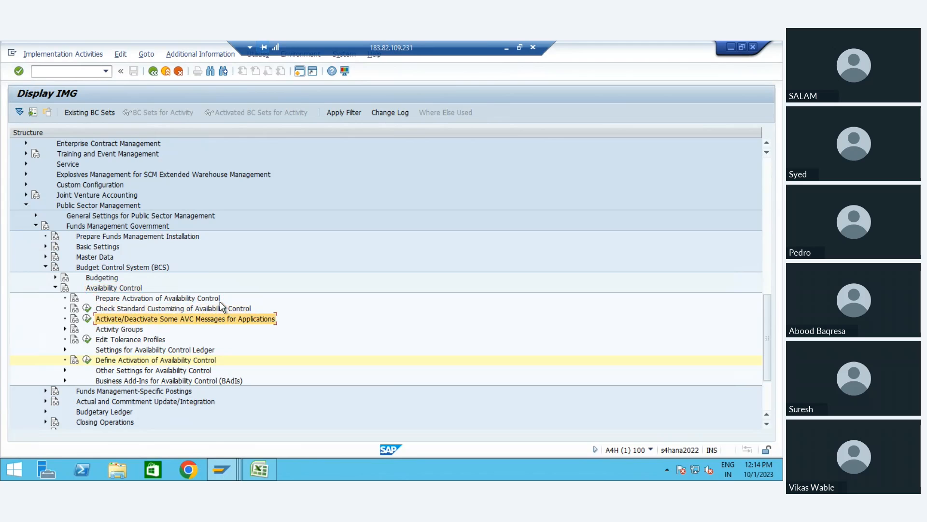
key(Down)
key(Down)
key(Down)
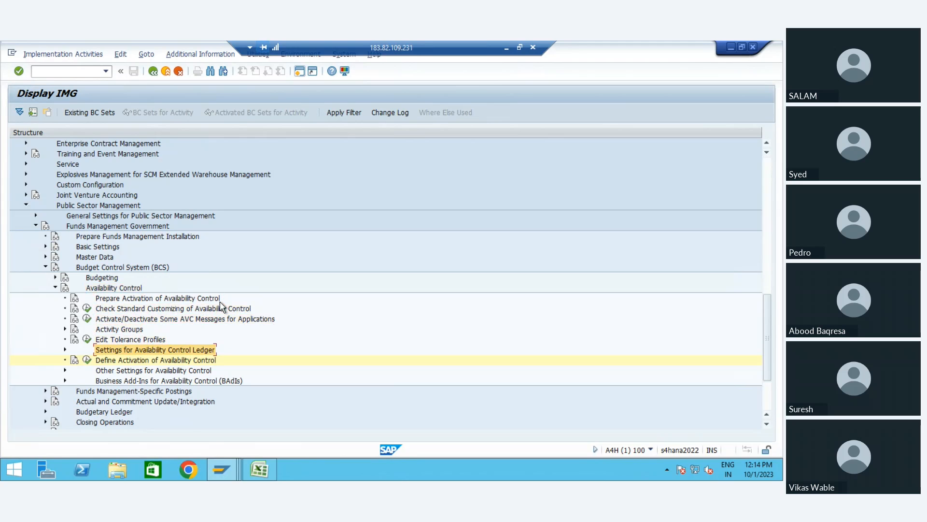
key(Right)
key(Down)
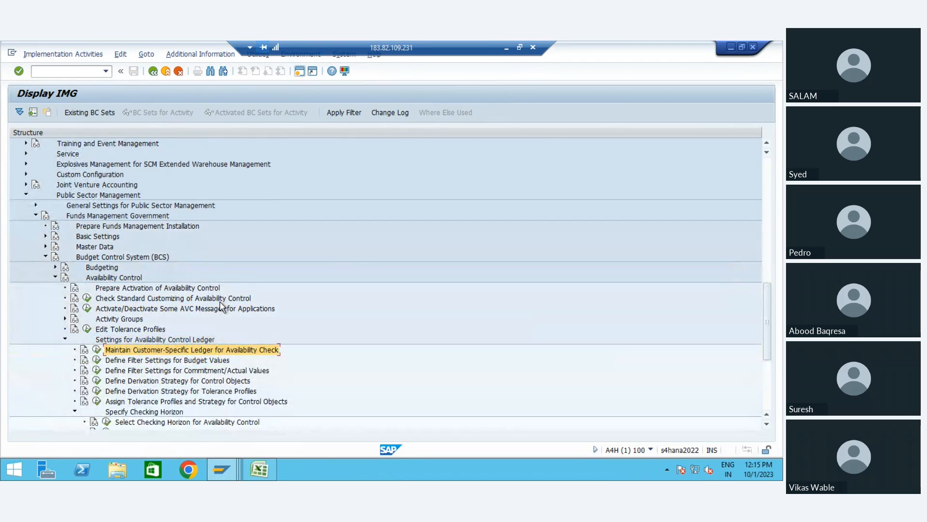
key(Down)
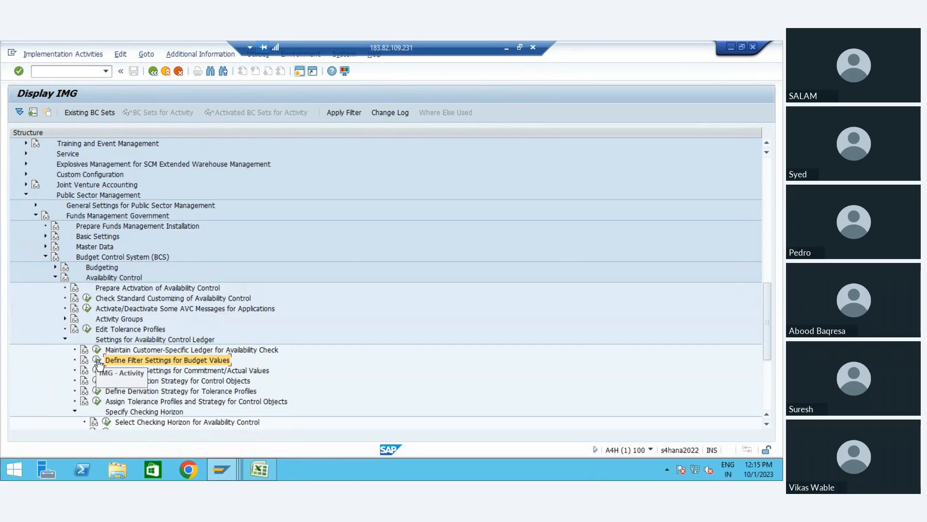
Check the consumable budget filter settings of FM area FM01 and read the documentation for Define Filter Settings for Budget Values.
click(97, 360)
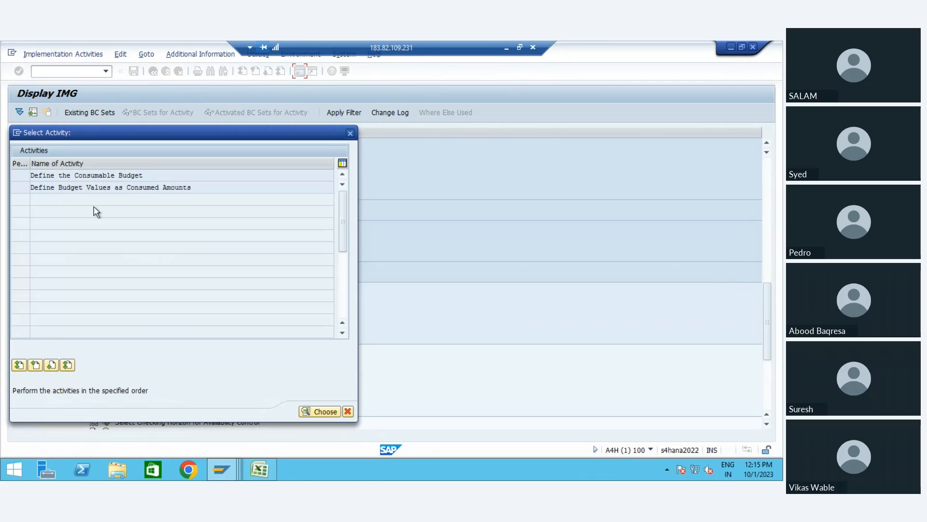
double_click(80, 178)
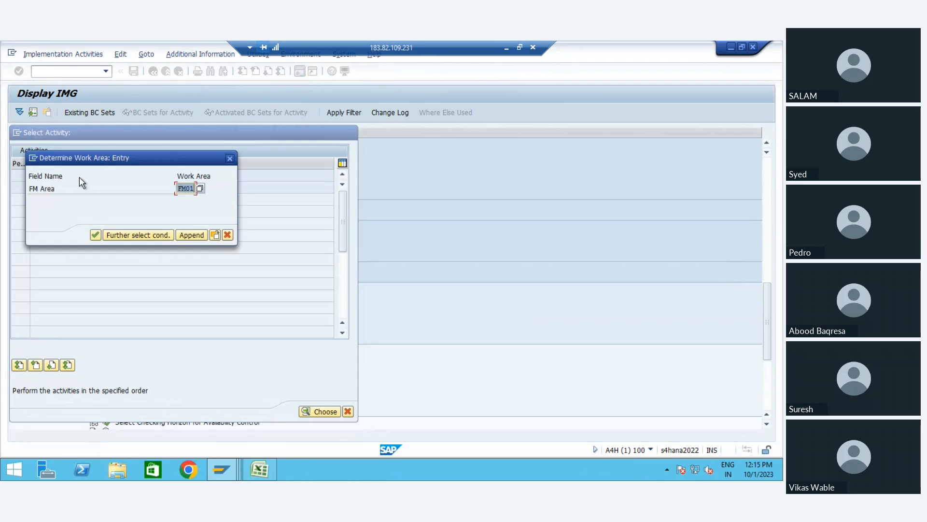
key(Return)
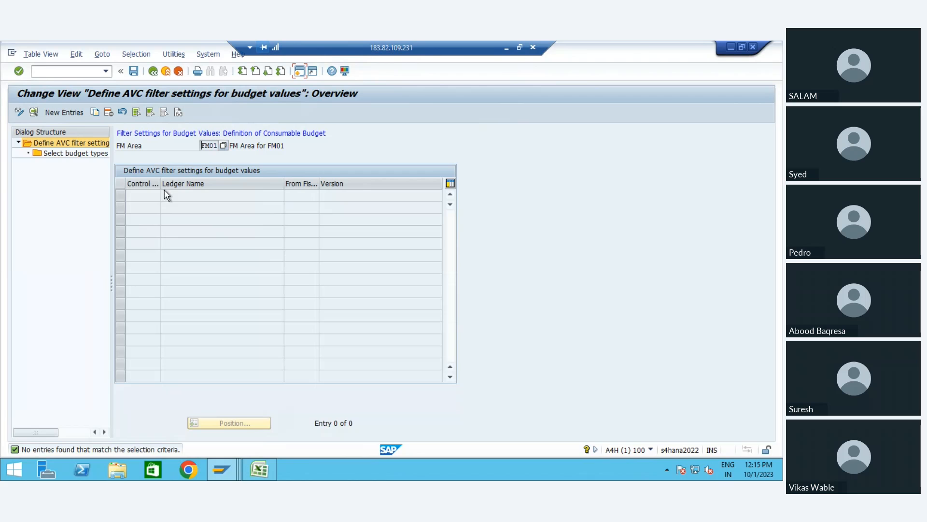
click(152, 72)
click(152, 72)
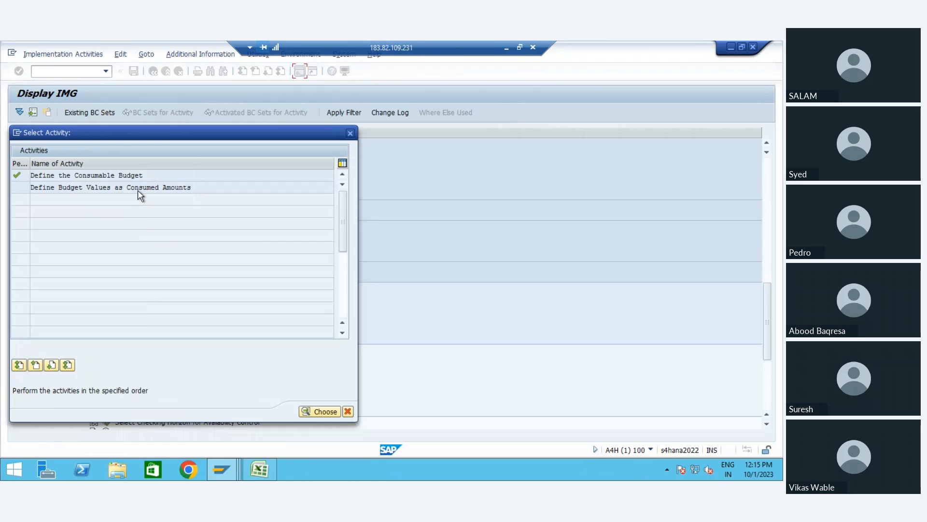
click(348, 411)
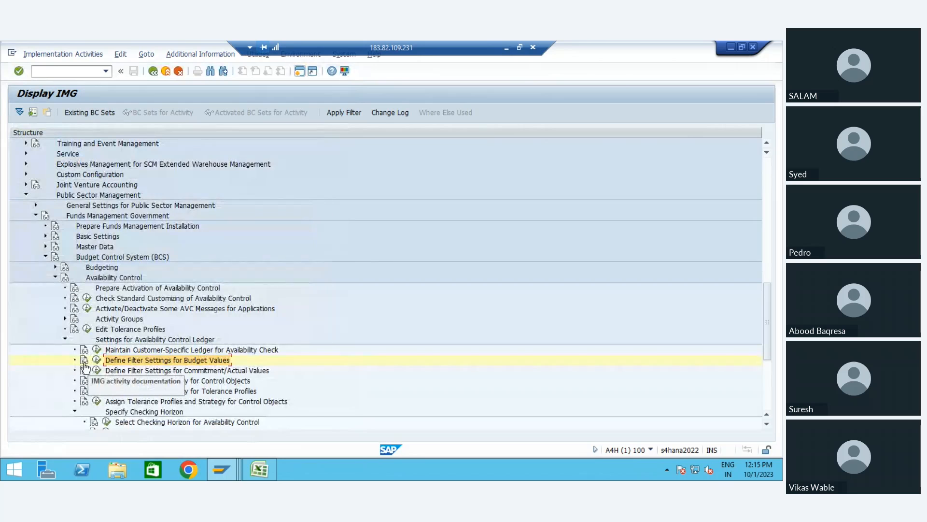
click(84, 360)
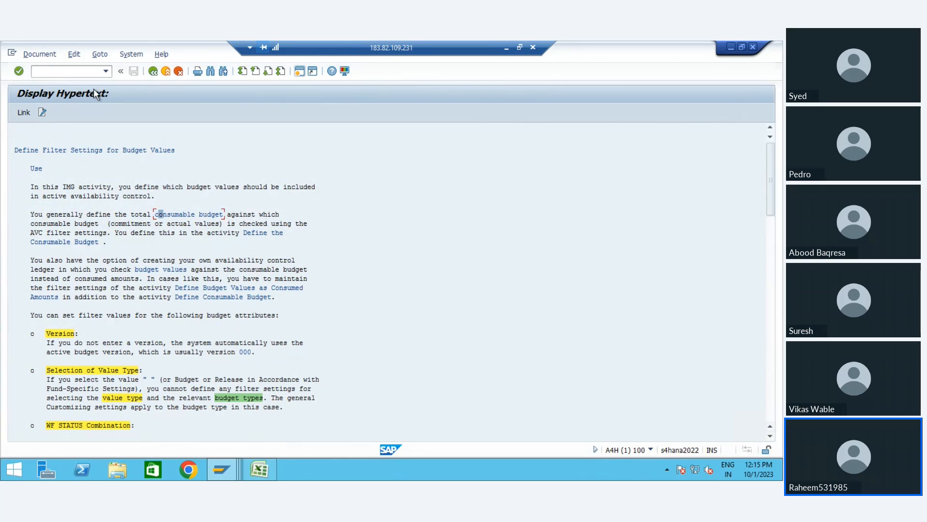
click(153, 71)
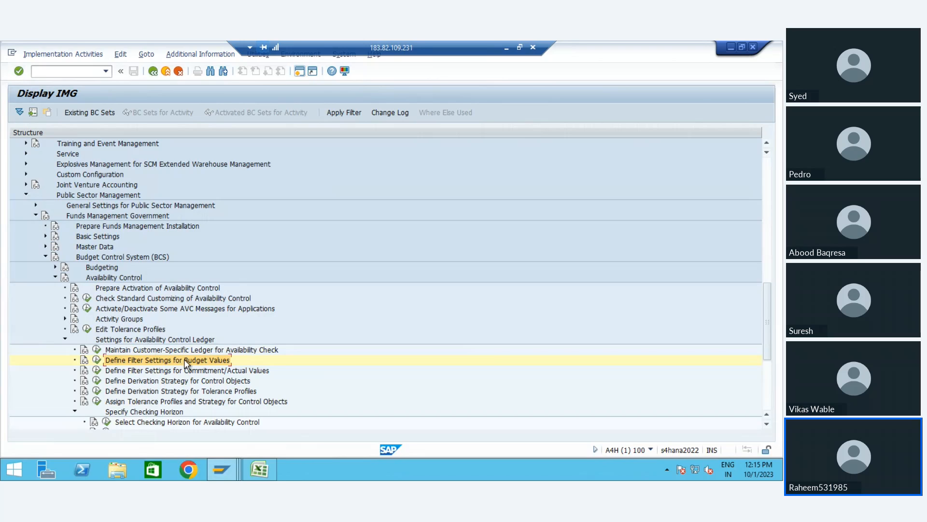
Start a new Define the Consumable Budget entry for FM area FM01 with control ledger 9H and from fiscal year 2023.
click(97, 360)
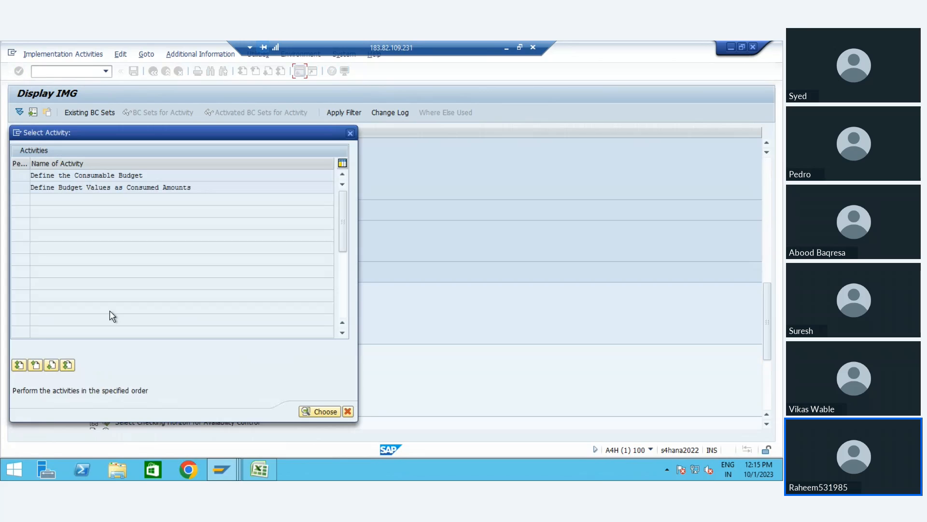
double_click(109, 177)
key(Return)
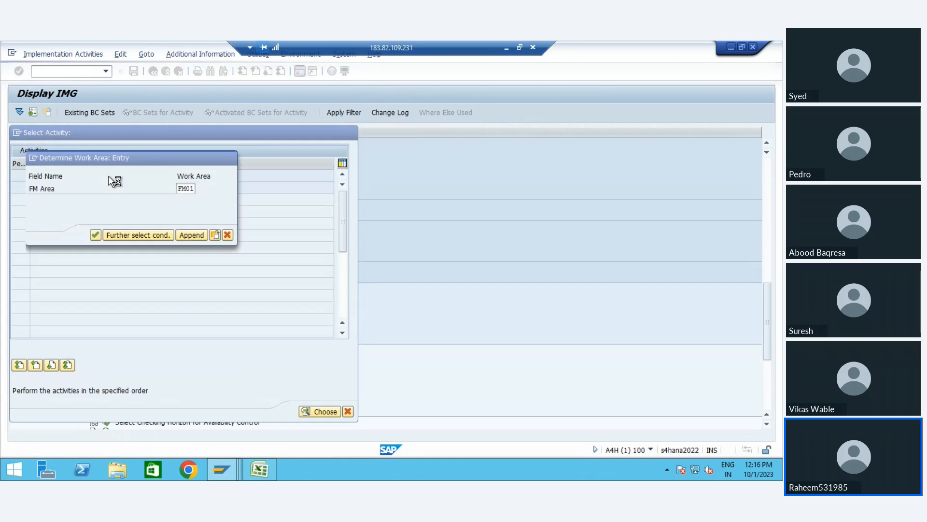
click(54, 114)
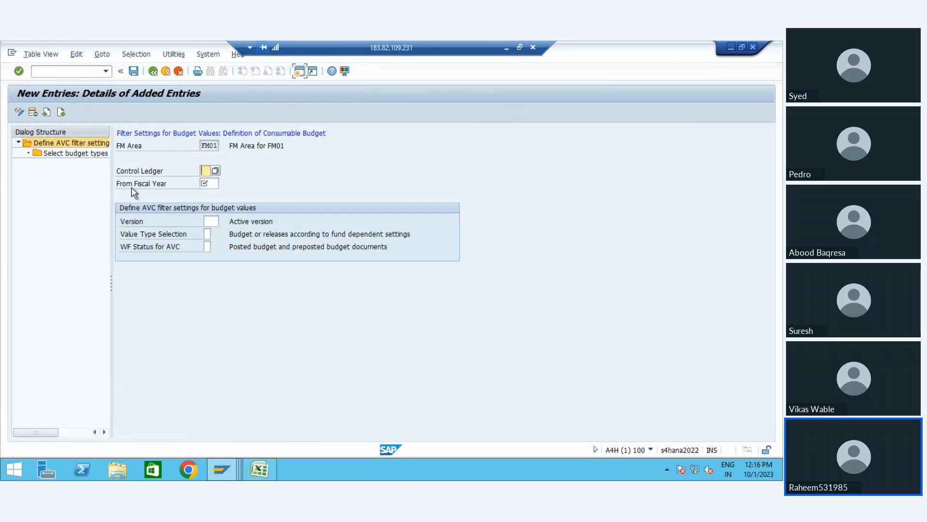
click(216, 170)
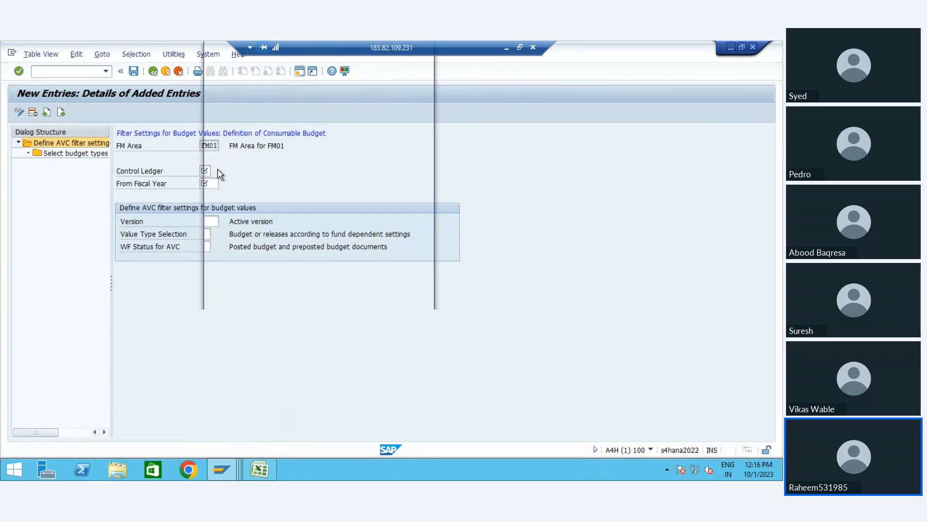
double_click(254, 86)
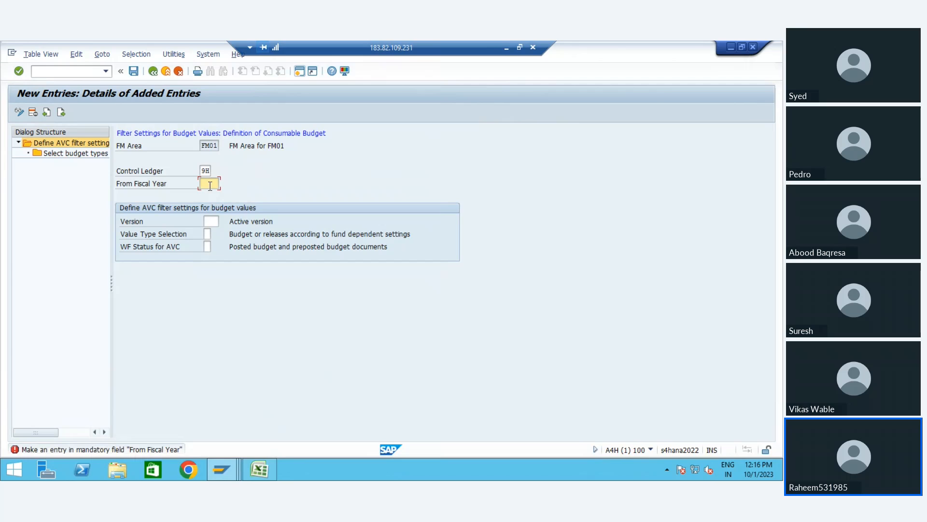
text(2023)
key(Return)
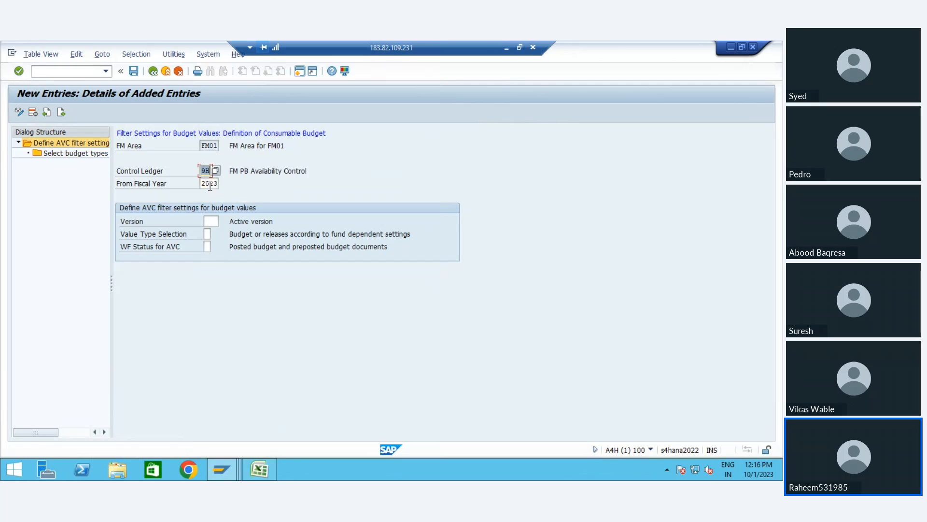
Set the version to 0 and the value type selection to B (Budget) in the new consumable budget entry.
click(211, 223)
key(Return)
click(208, 232)
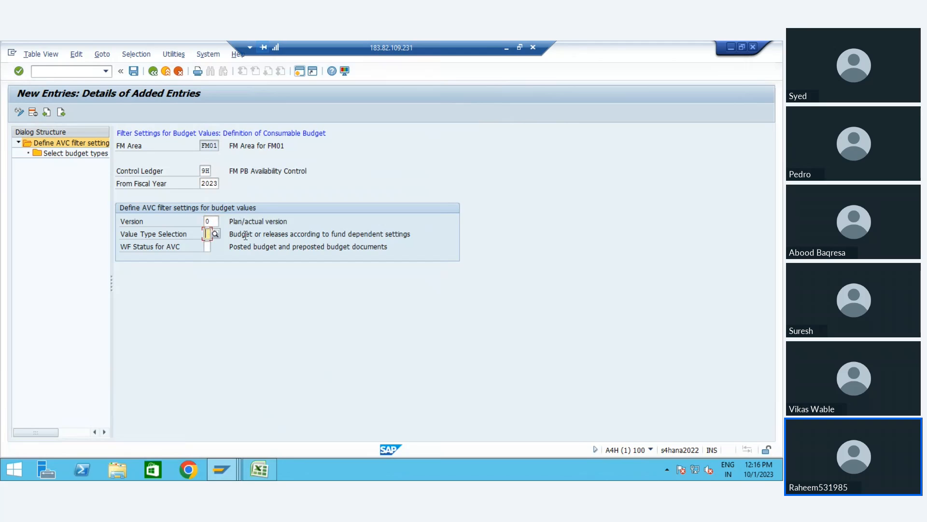
click(215, 233)
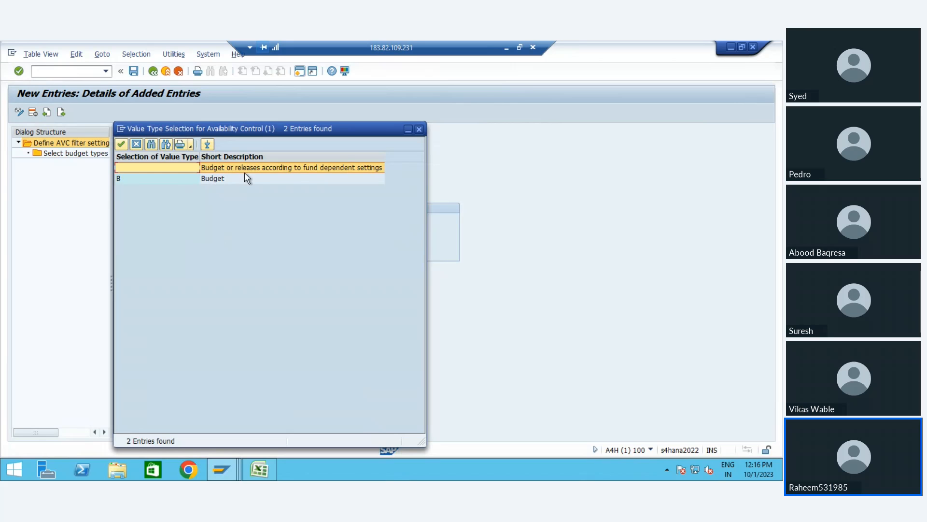
click(216, 181)
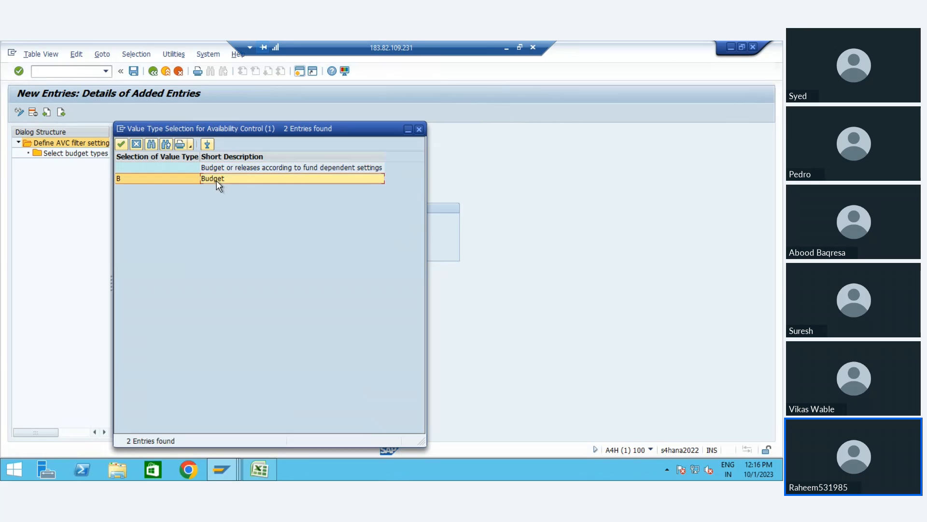
click(156, 169)
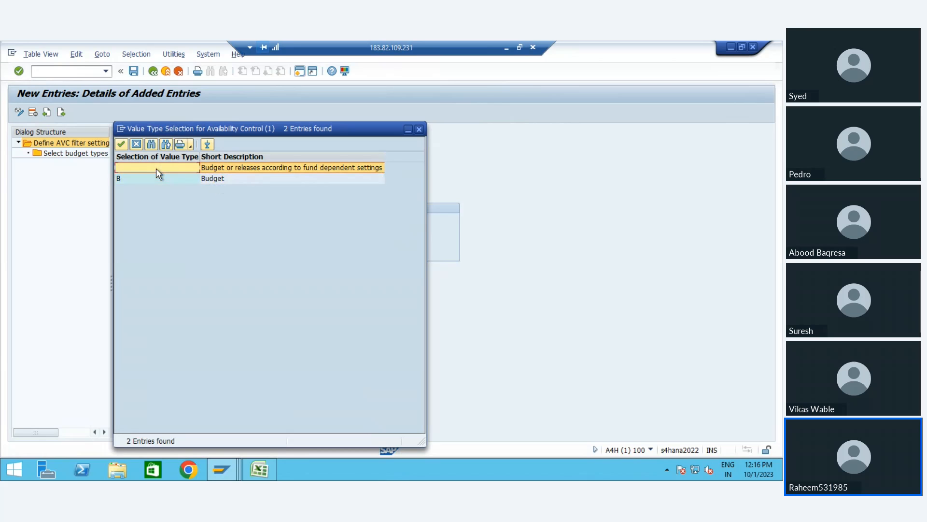
double_click(189, 180)
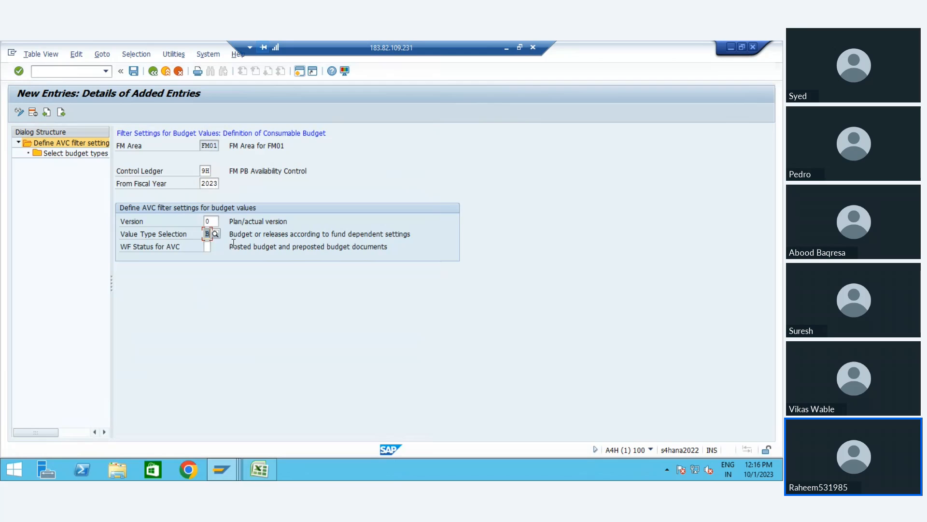
Set the WF status for AVC to P (Posted budget only) in the consumable budget entry.
click(251, 247)
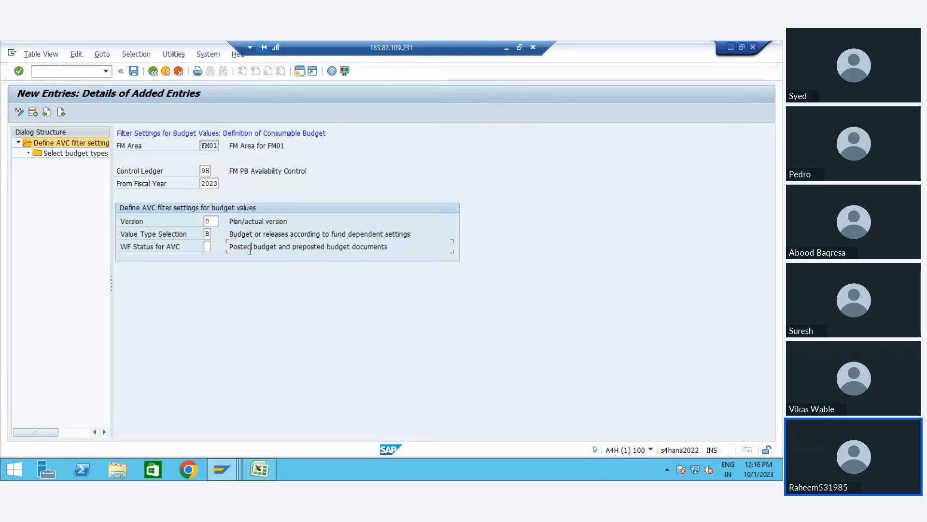
click(206, 247)
click(215, 247)
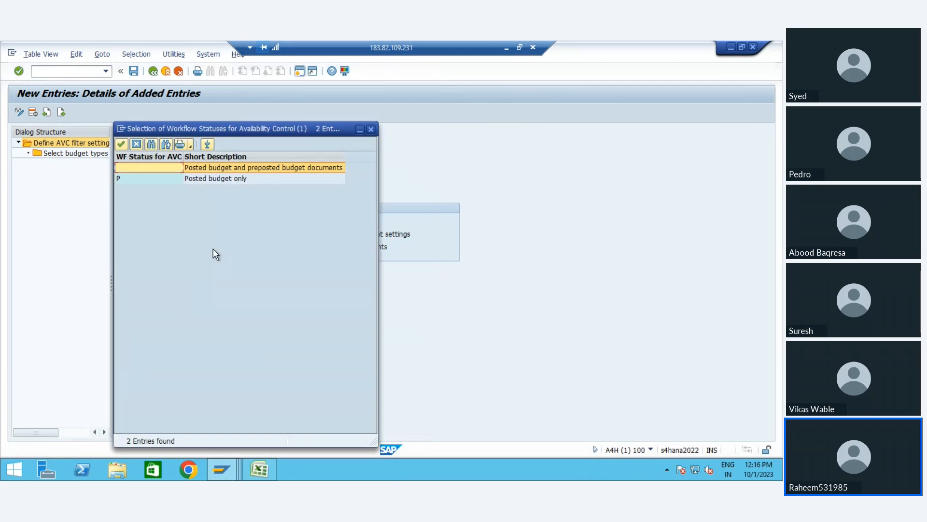
double_click(175, 178)
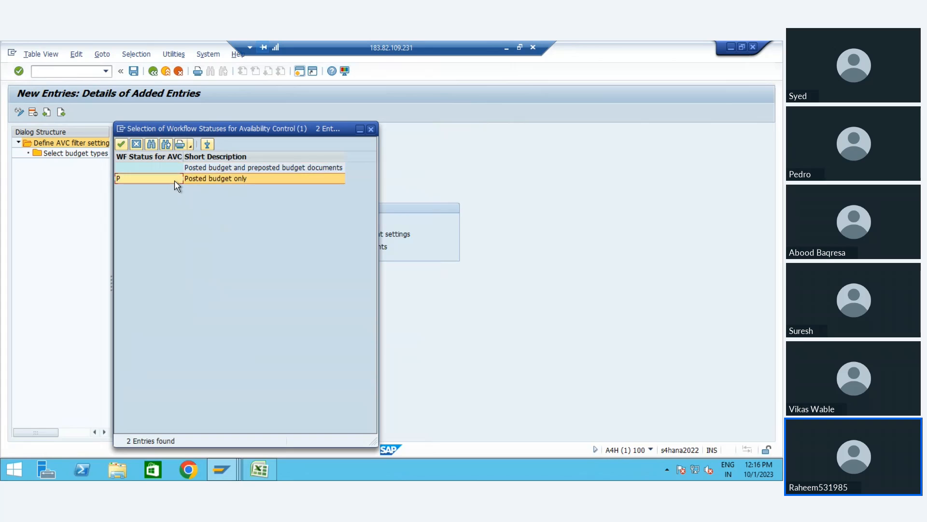
key(Return)
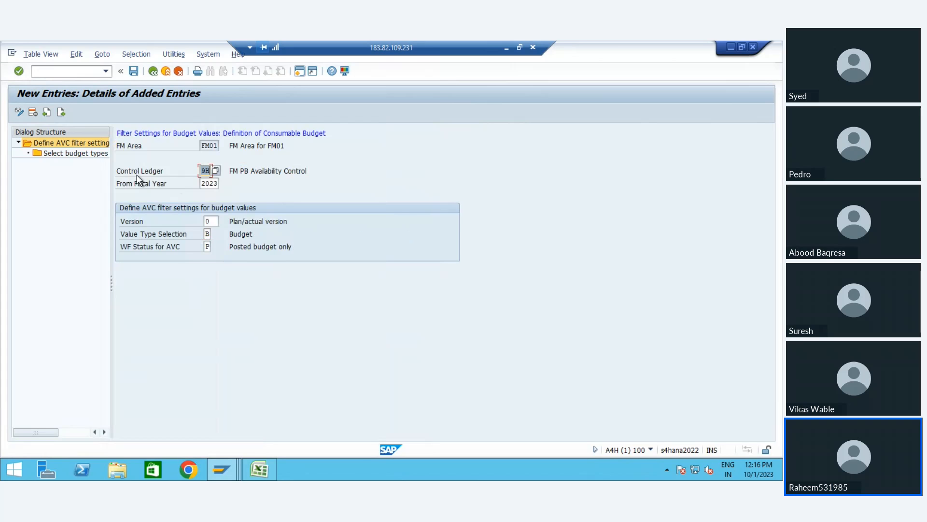
Review the budget types available for a new Select budget types entry, and leave the consumable budget activity without saving.
double_click(84, 155)
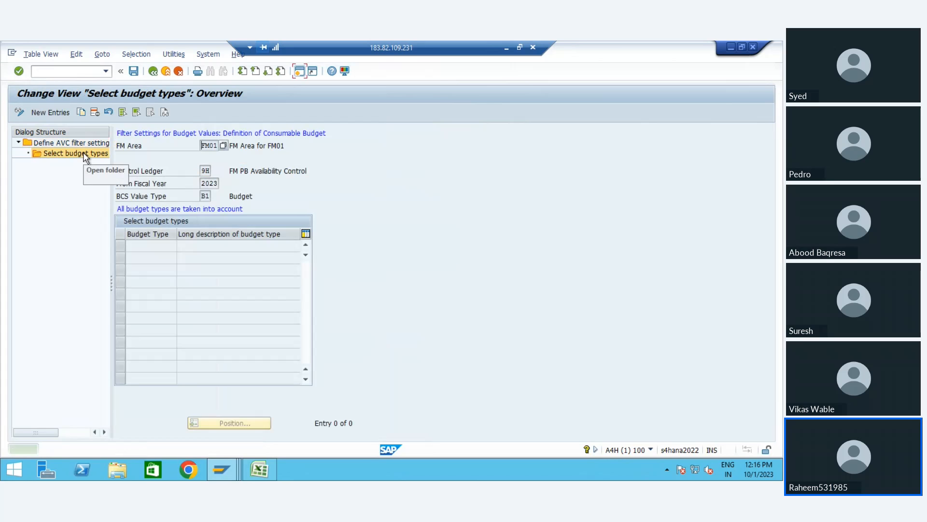
click(58, 112)
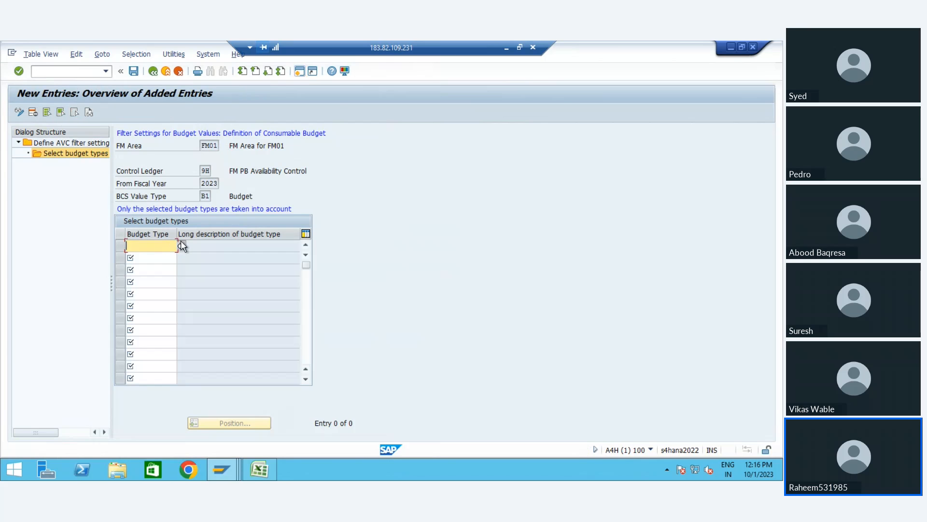
click(180, 242)
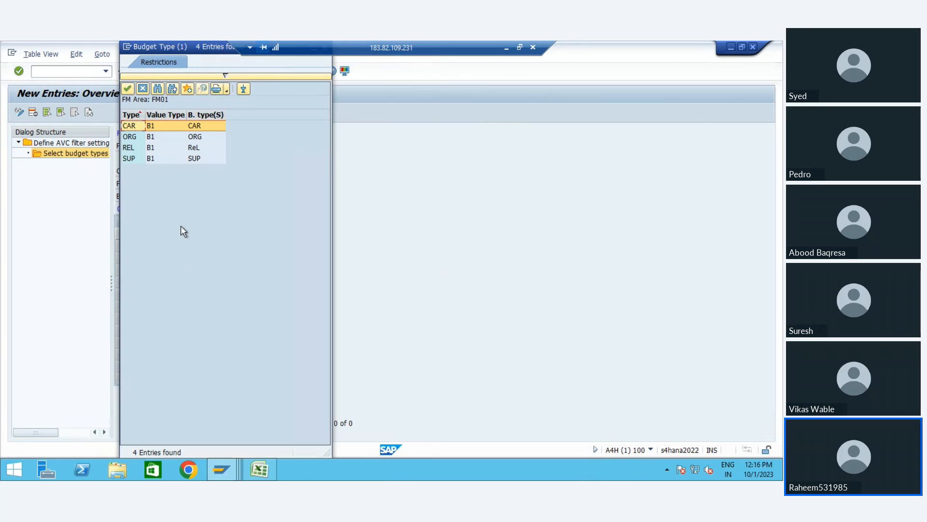
click(133, 137)
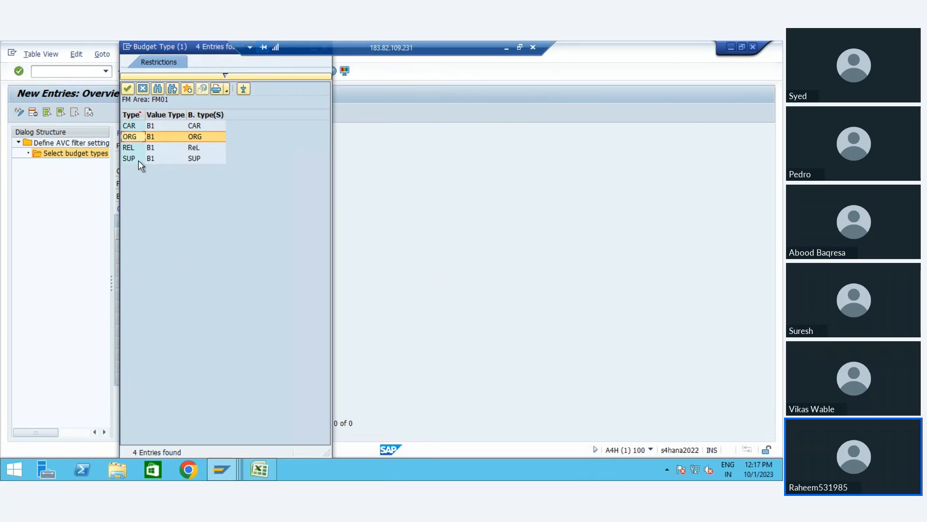
click(135, 159)
click(129, 149)
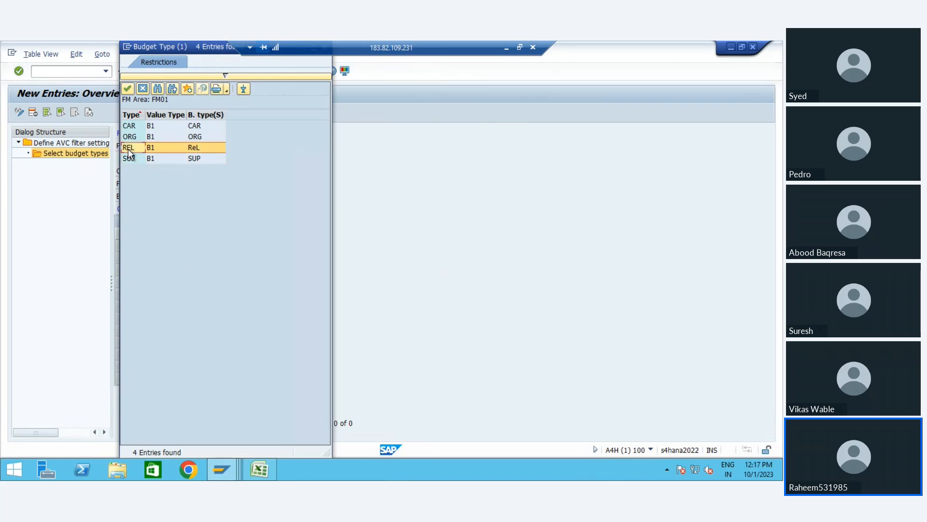
click(143, 89)
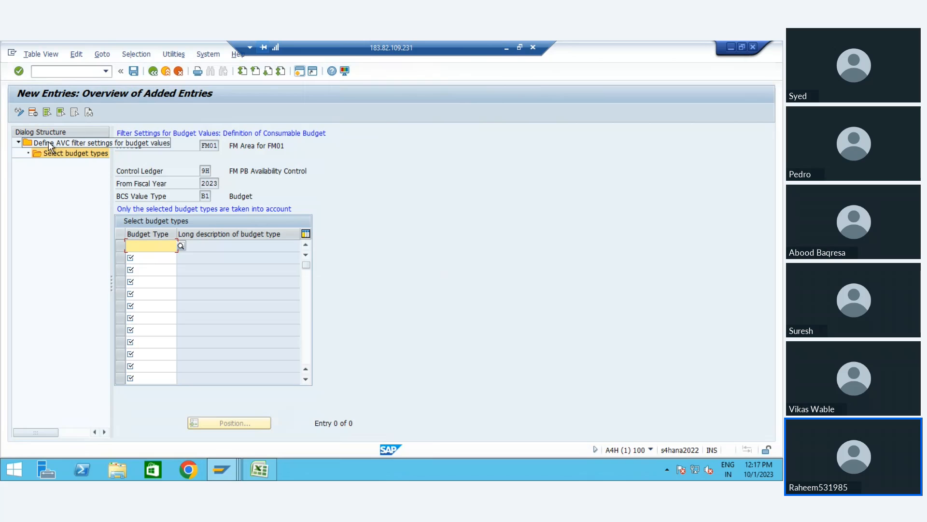
click(166, 72)
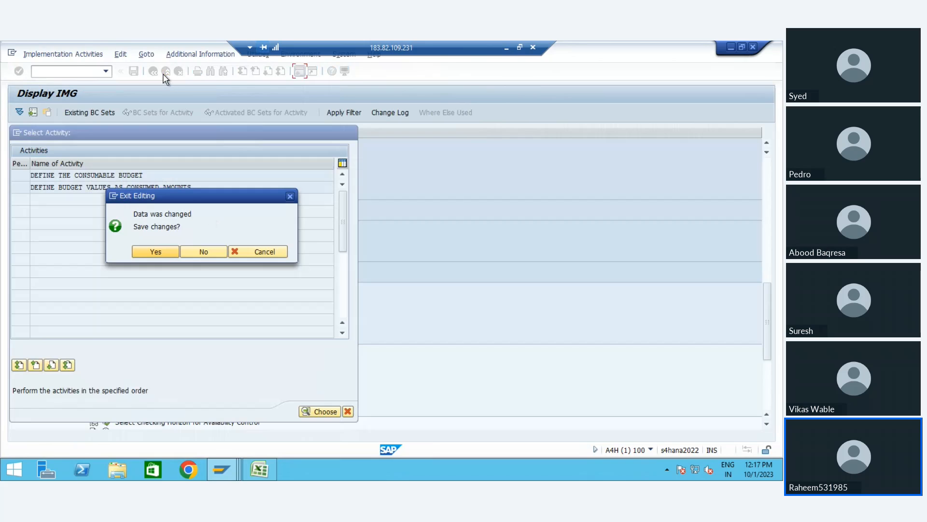
click(203, 252)
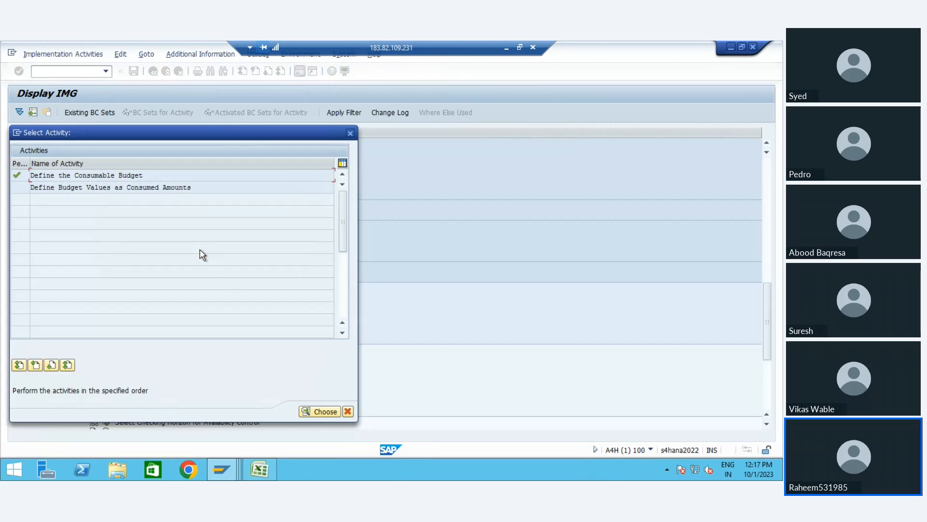
Try to create a Define Budget Values as Consumed Amounts entry with control ledger 9H and from fiscal year 2023.
double_click(73, 187)
key(Return)
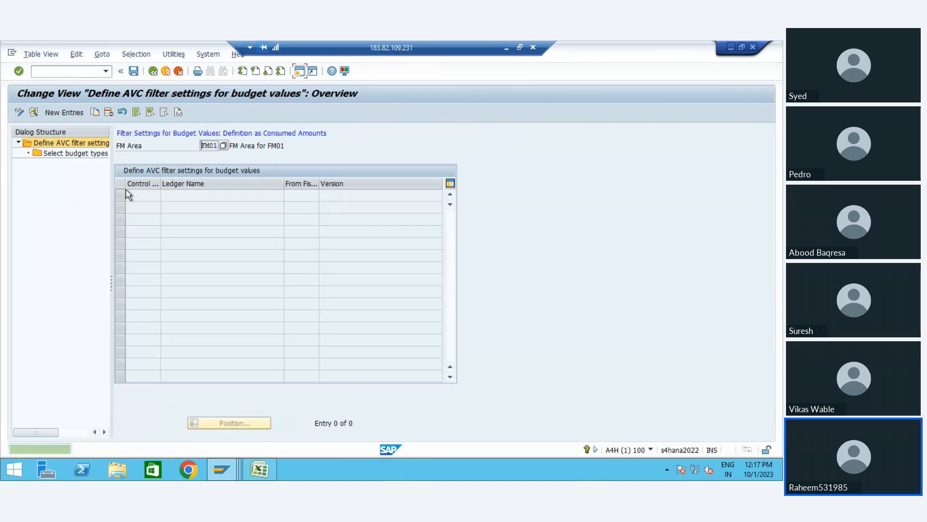
click(74, 111)
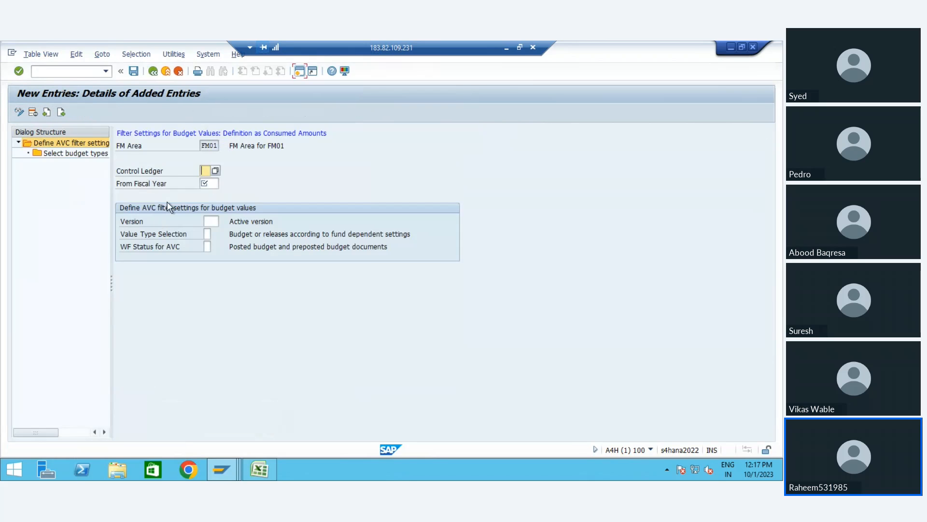
click(215, 170)
key(Return)
text(2023)
key(Tab)
key(Return)
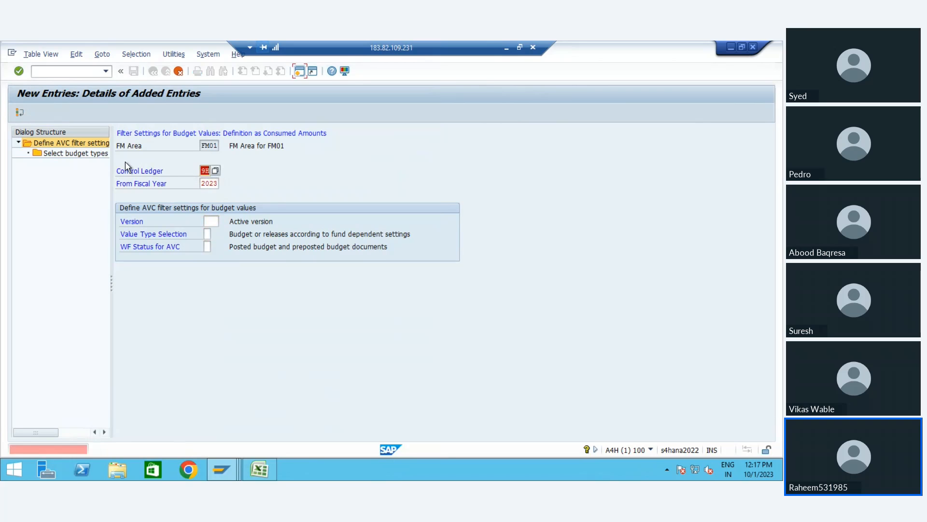
Set version 0, value type selection B and WF status P (Posted budget only) in the consumed amounts entry.
click(211, 220)
text(0)
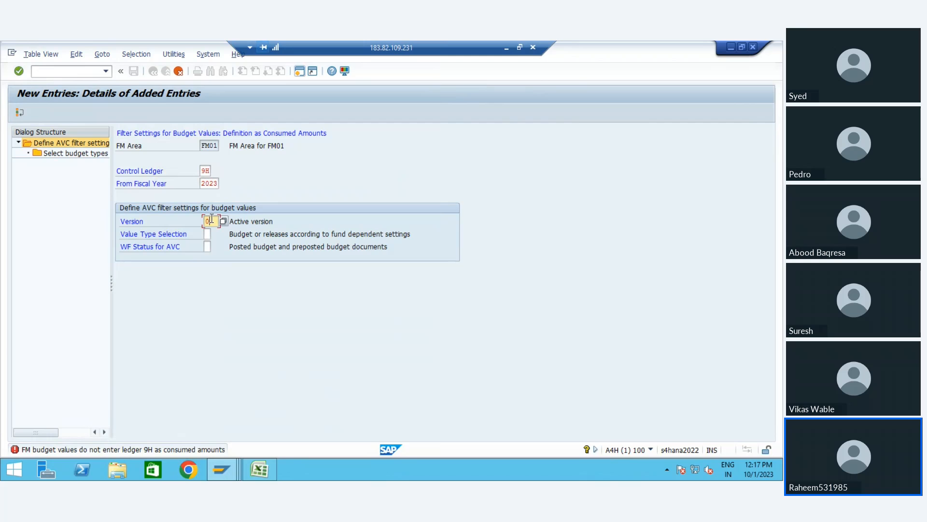
key(Tab)
text(B)
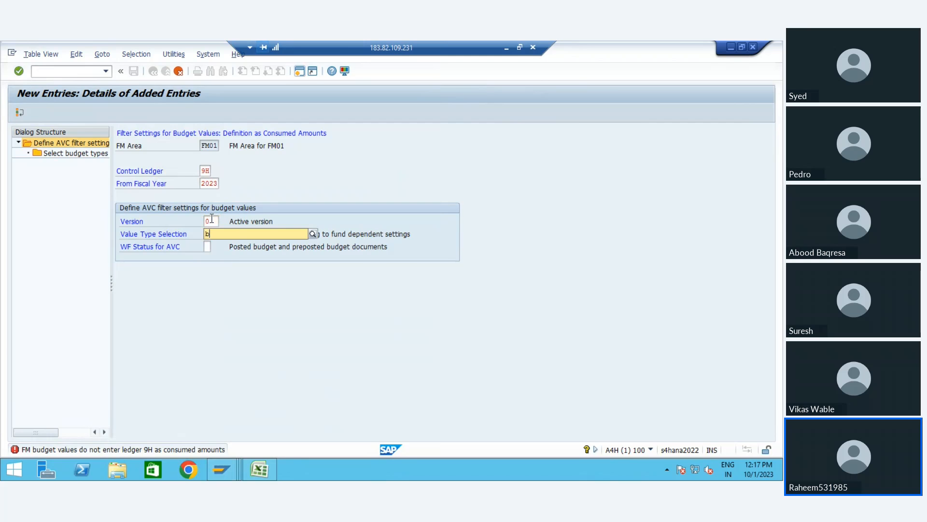
key(Return)
key(Tab)
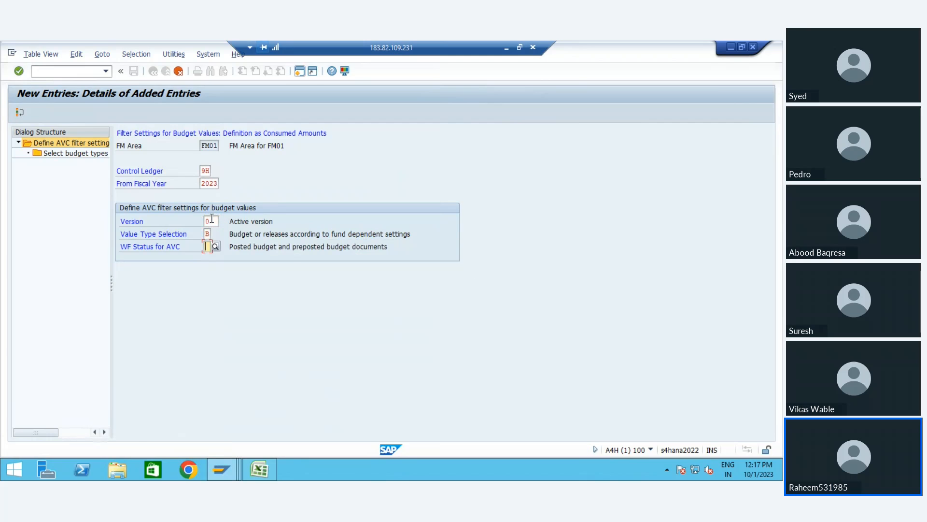
text(P)
key(Return)
key(Return)
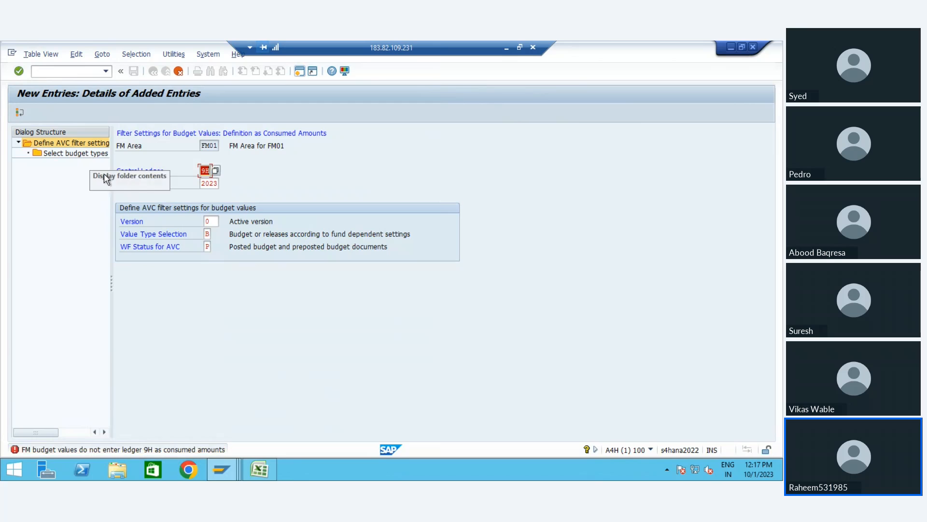
click(208, 245)
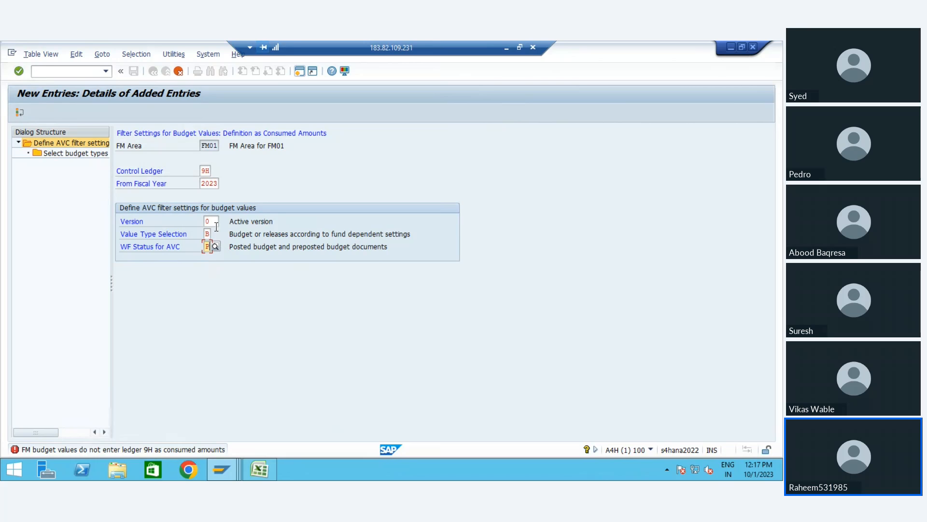
click(216, 248)
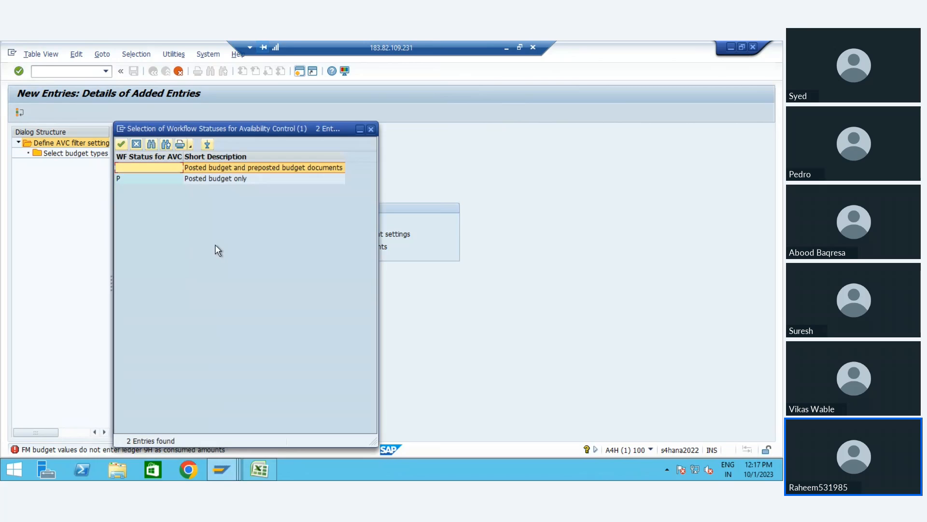
double_click(203, 178)
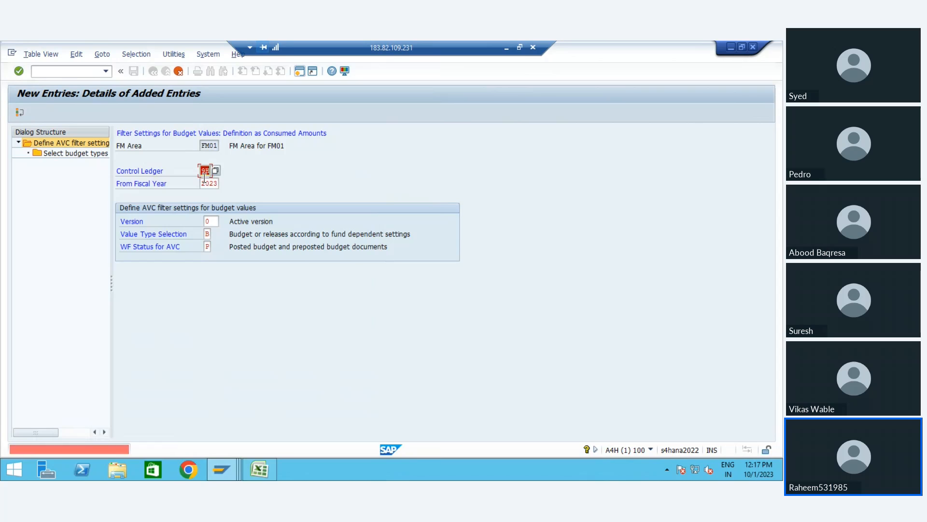
Discard the new consumed amounts entry and return to the implementation guide structure.
click(178, 72)
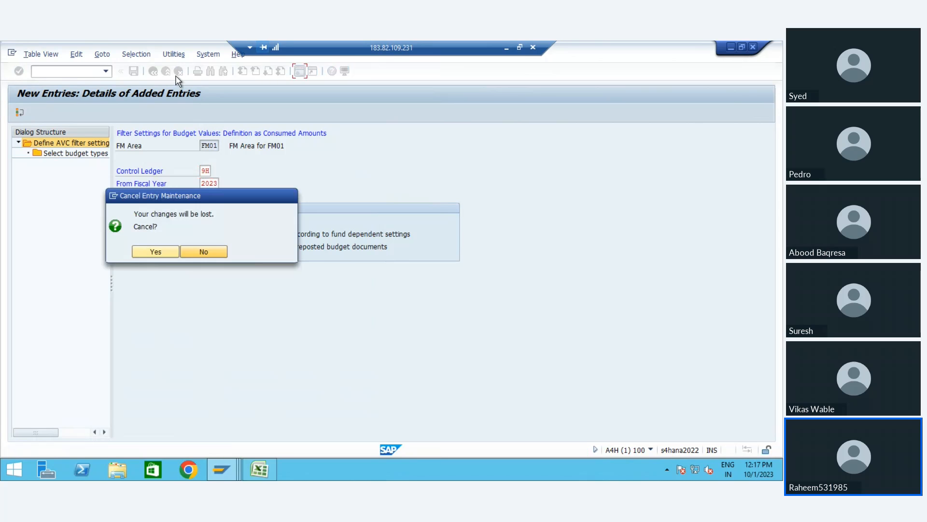
click(154, 252)
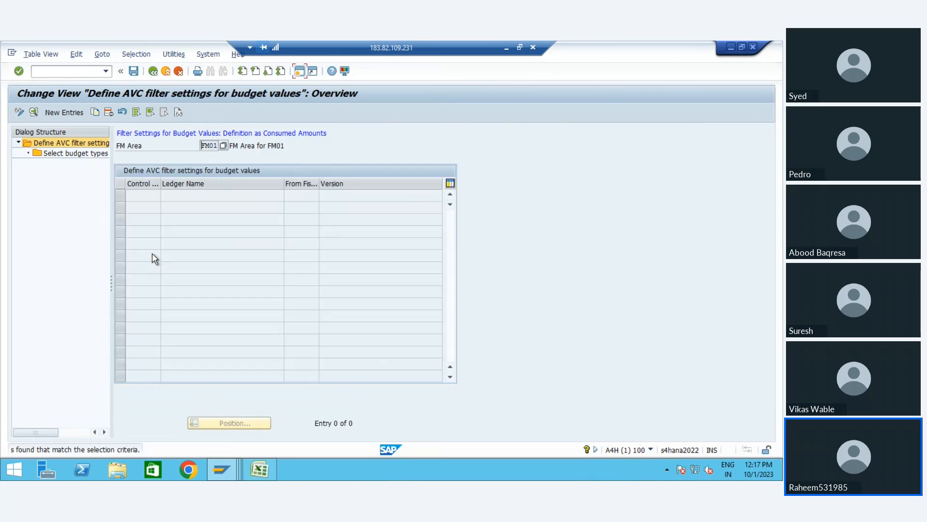
click(153, 71)
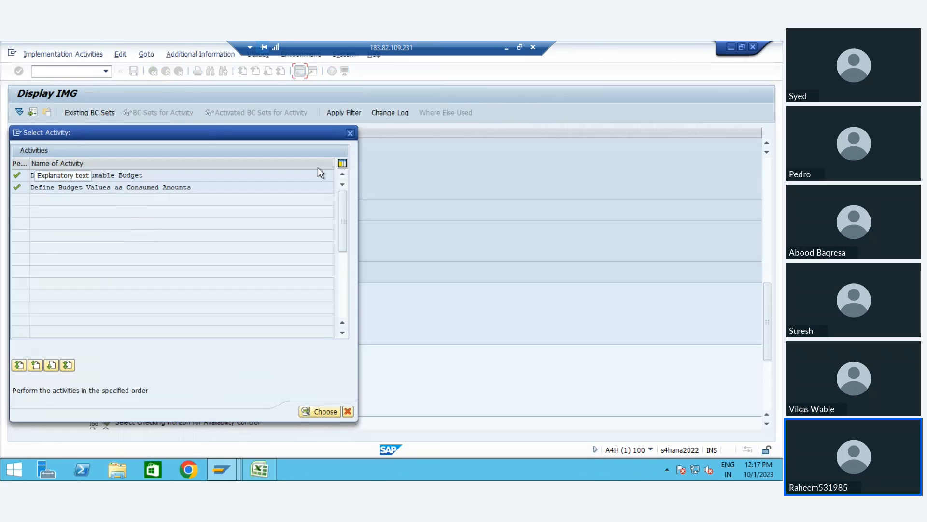
click(351, 132)
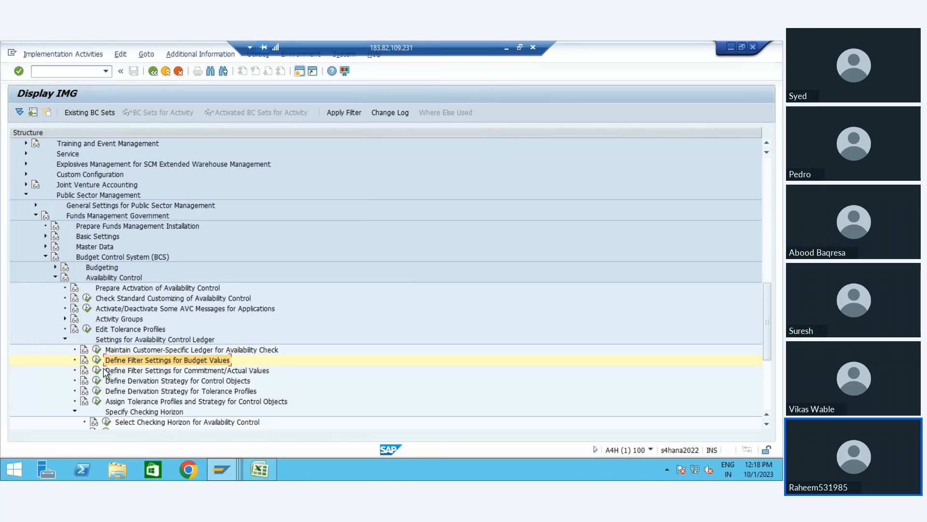
Try to create a commitment/actual values filter entry for FM area FM01 with control ledger 9H from fiscal year 2023.
click(97, 371)
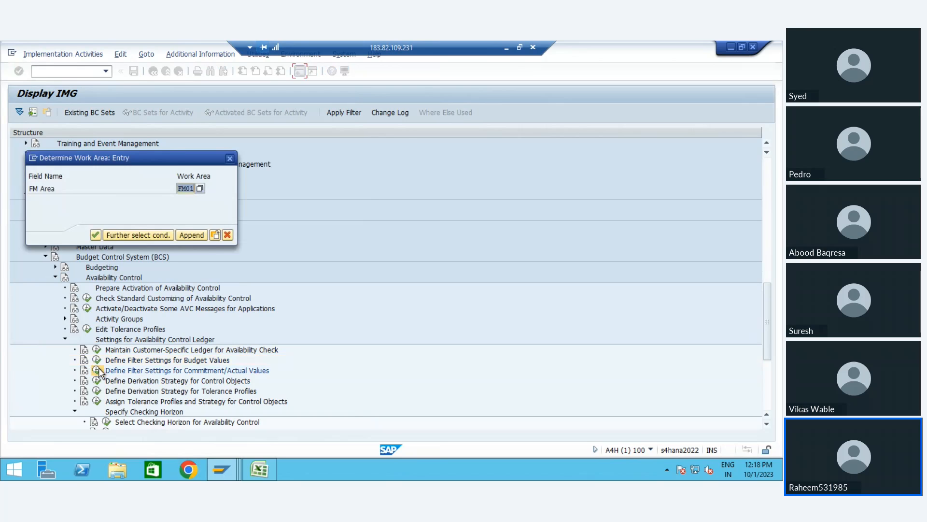
key(Return)
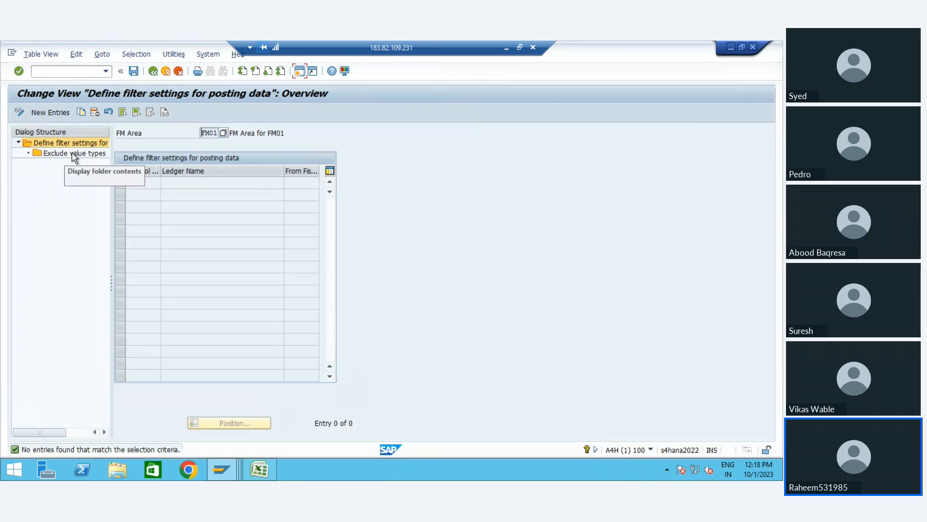
click(61, 114)
click(165, 183)
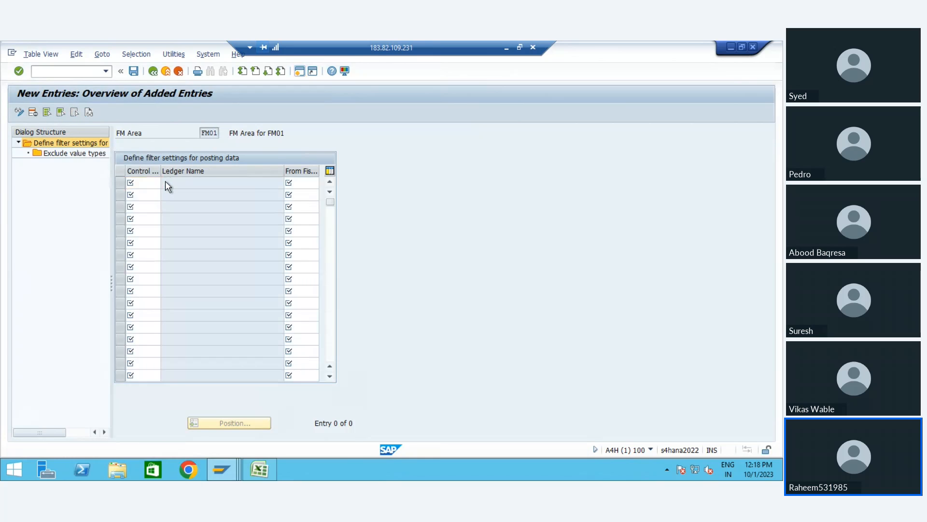
key(Return)
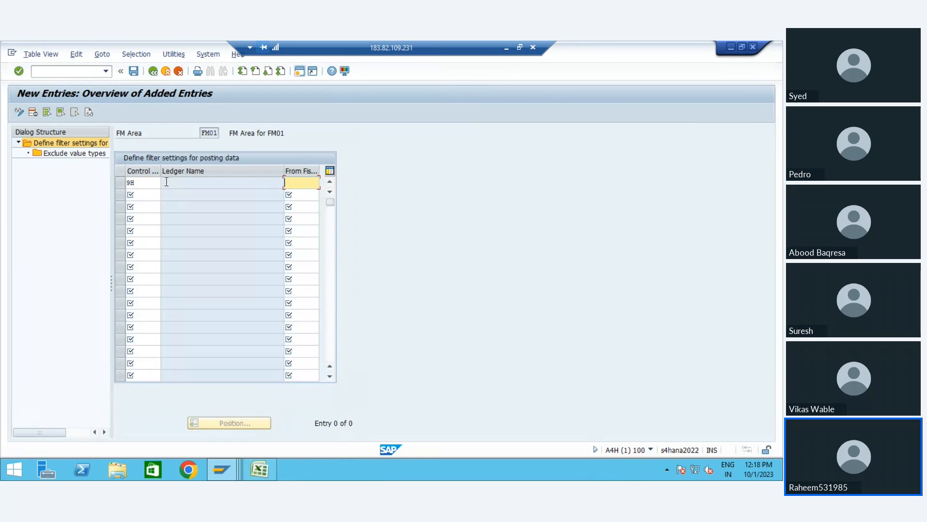
text(2023)
key(Return)
Add value type 50 (Purchase Requisitions) to the excluded value types of the new 9H entry.
double_click(83, 152)
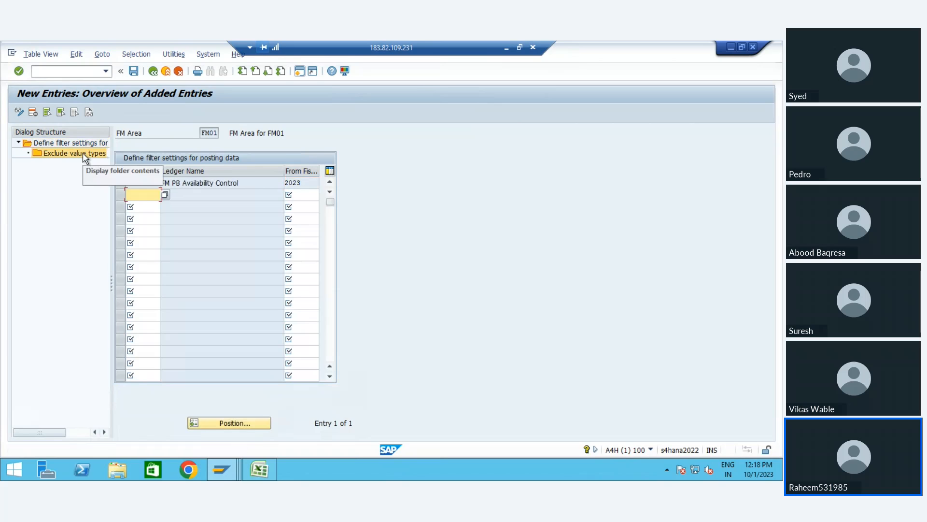
click(119, 184)
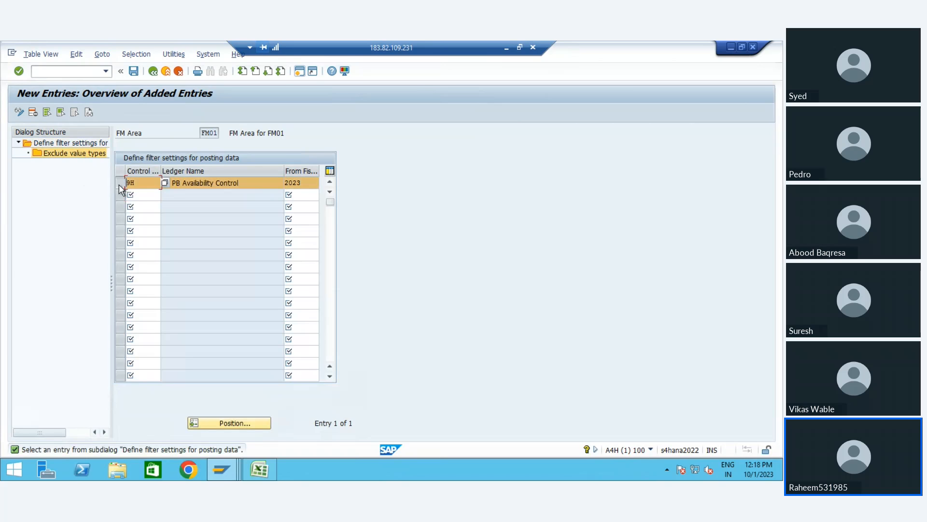
double_click(74, 156)
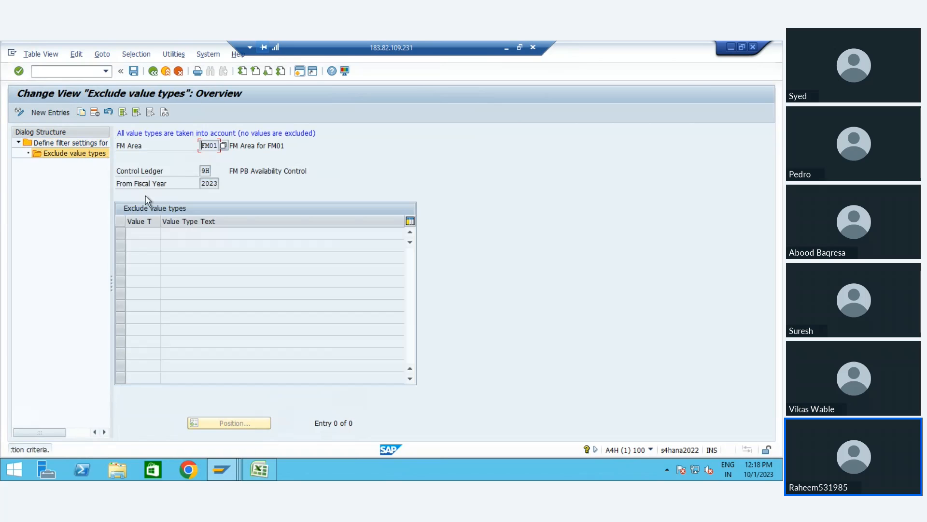
click(60, 114)
click(164, 234)
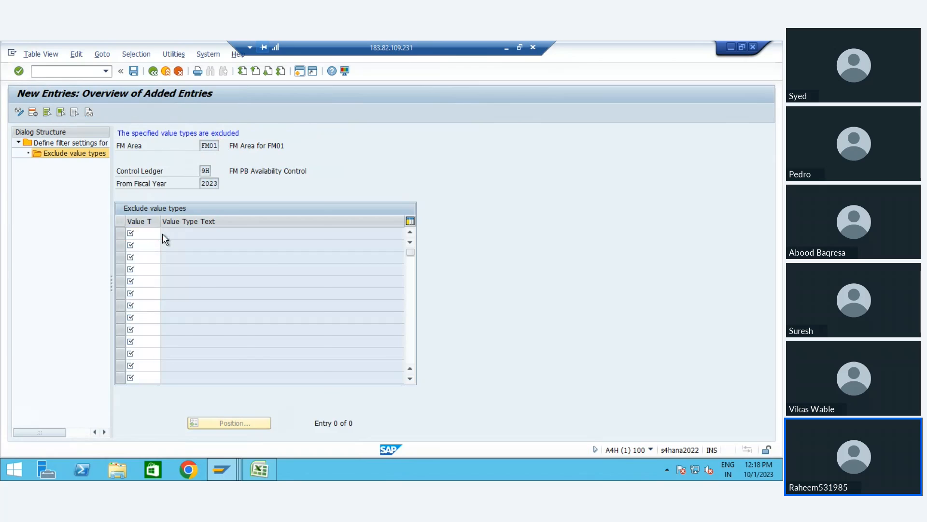
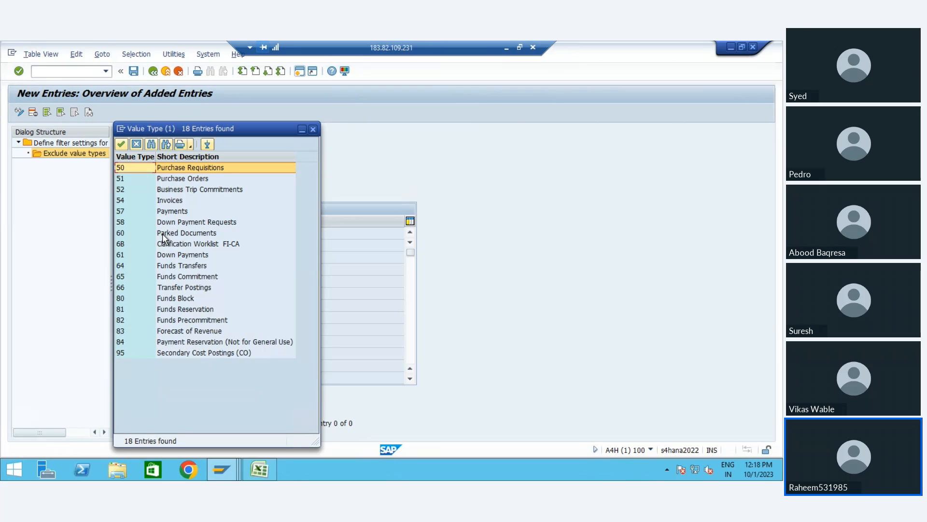
key(Down)
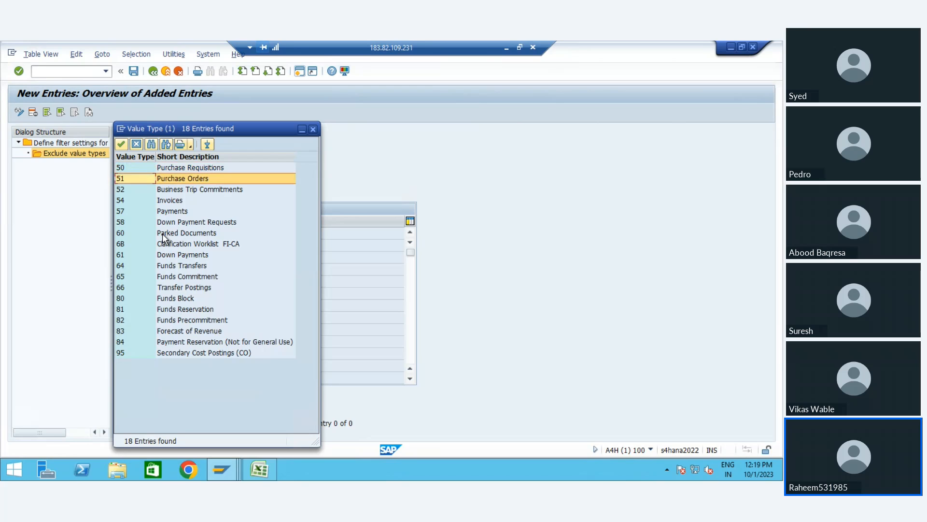
key(Up)
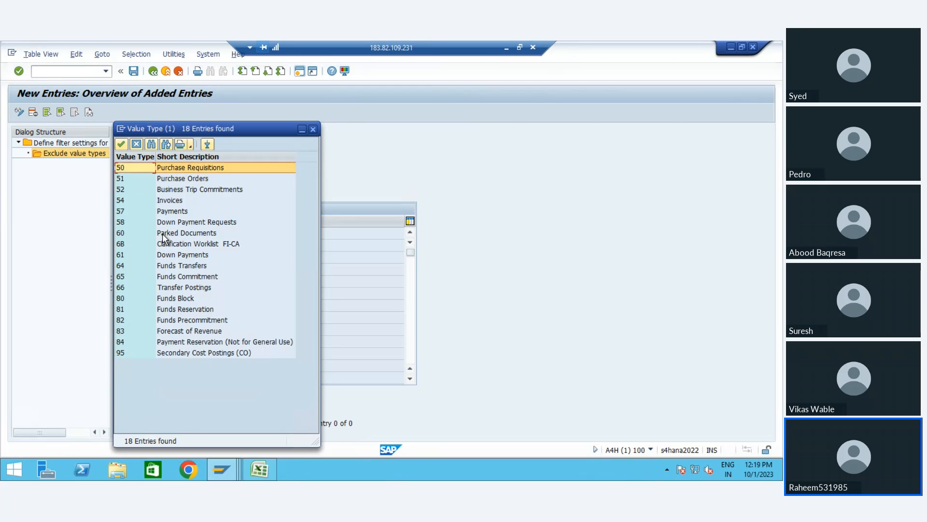
double_click(146, 171)
key(Return)
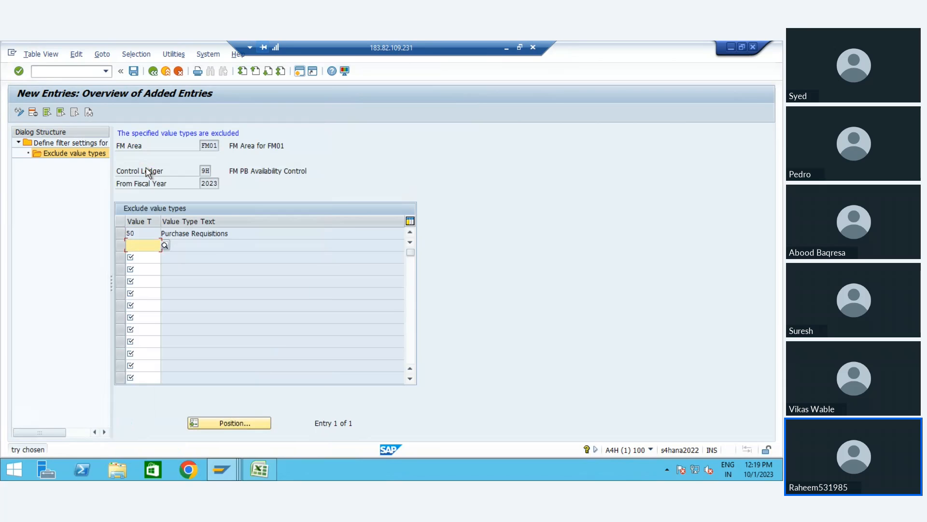
Add value type 66 (Transfer Postings) as a second excluded value type.
click(212, 236)
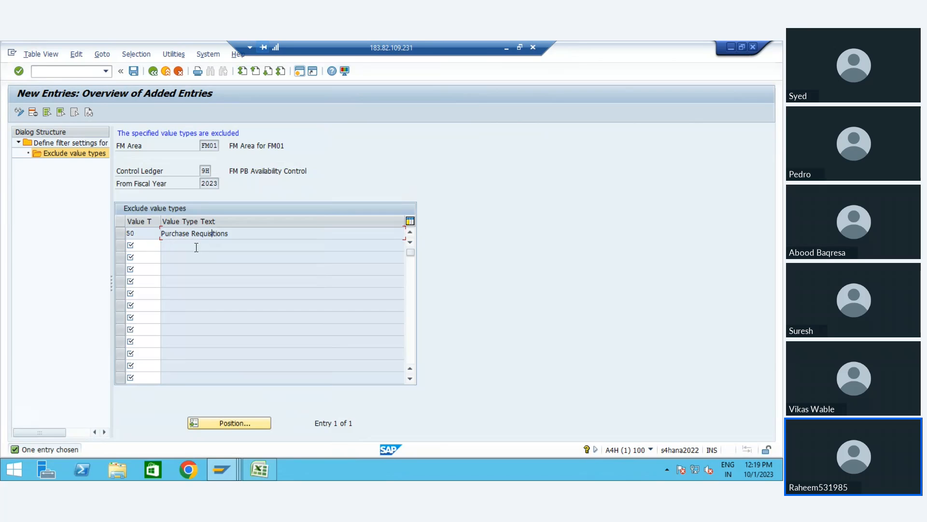
click(151, 235)
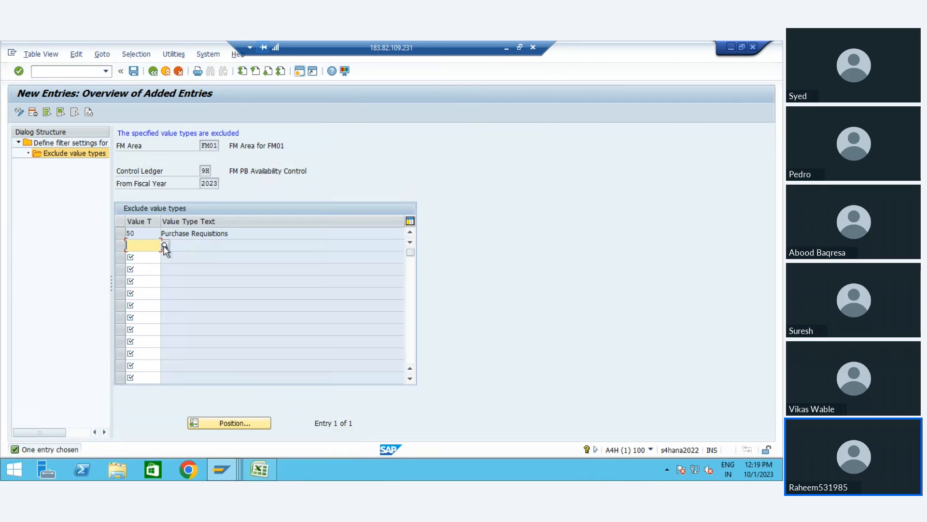
click(165, 245)
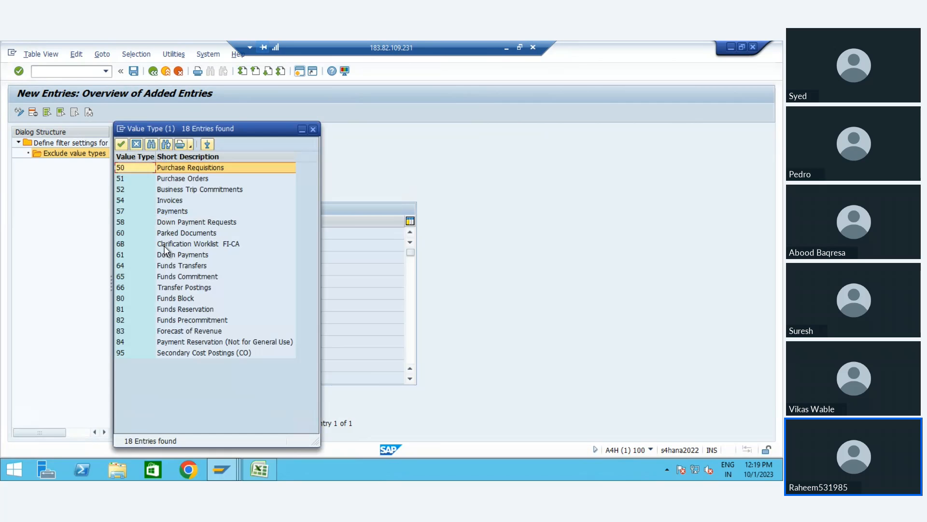
key(Down)
key(Down)
key(Down)
key(Down)
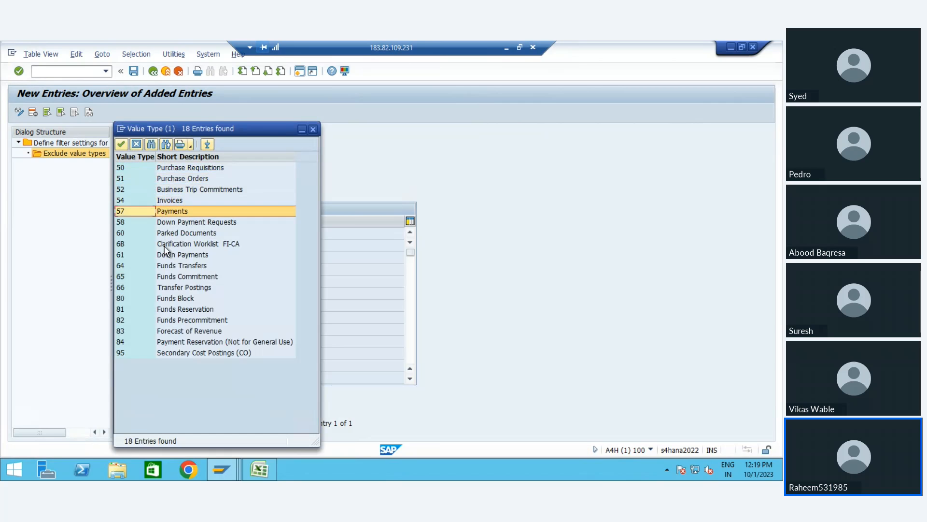
key(Down)
key(Down)
key(Down)
key(Down)
key(Down)
key(Down)
key(Down)
key(Down)
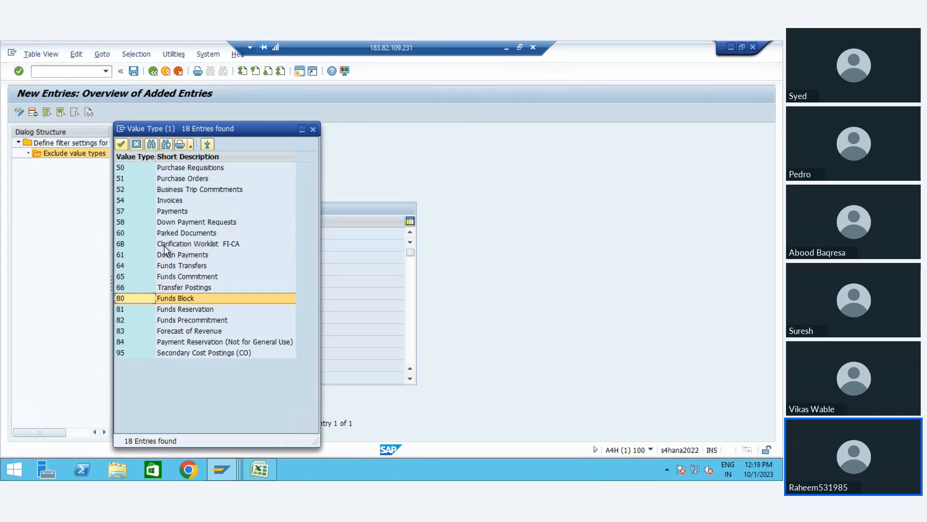
key(Up)
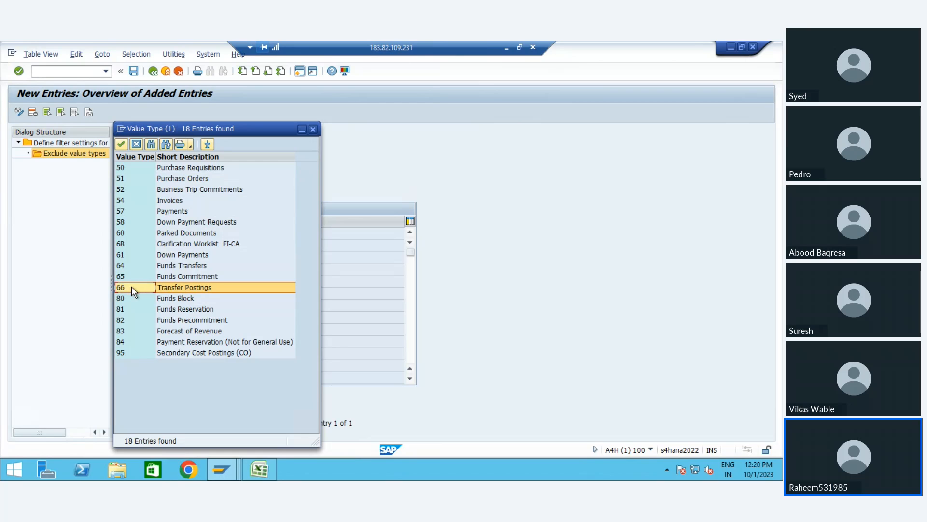
double_click(151, 288)
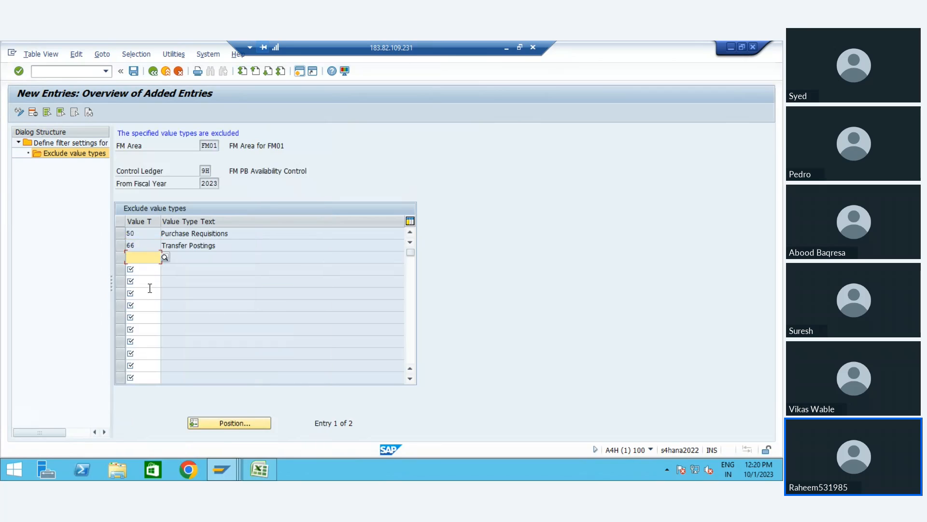
Leave the commitment/actual filter settings without saving and return to the implementation guide structure.
click(189, 245)
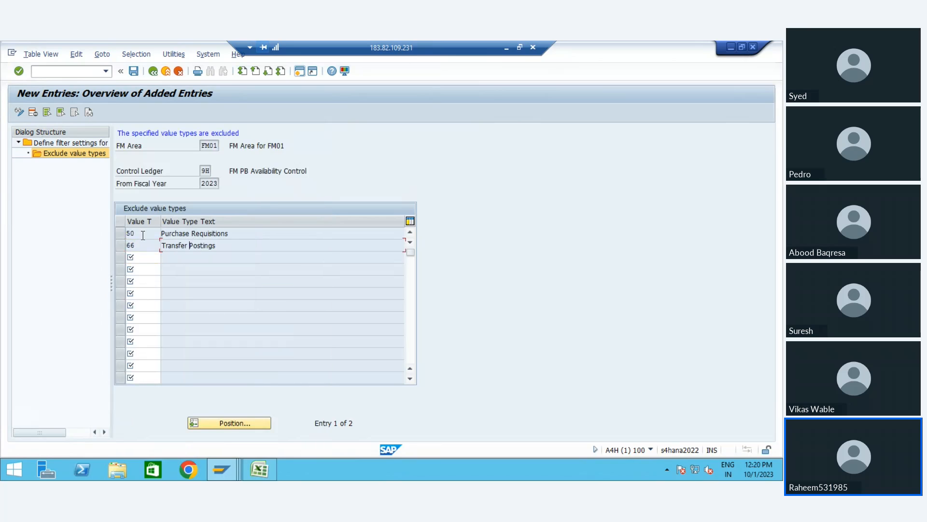
click(168, 71)
click(200, 252)
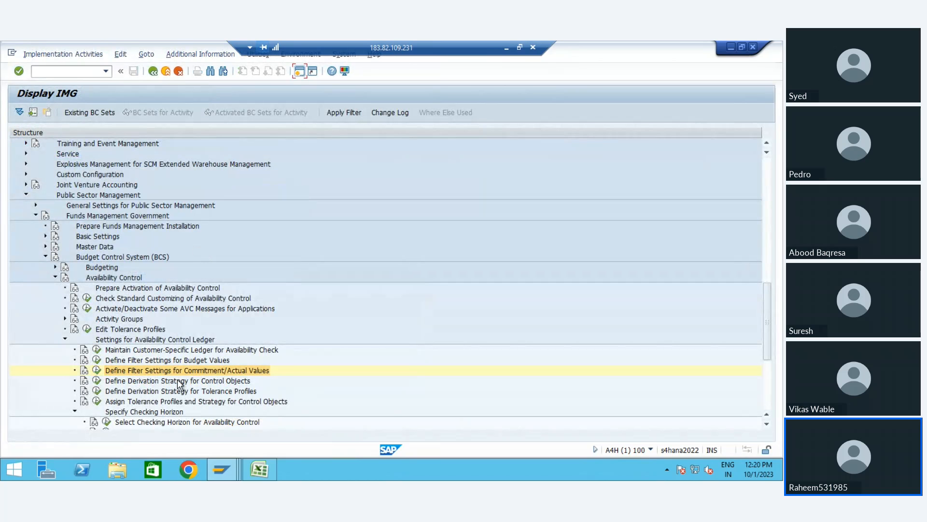
Create and save a derivation strategy for control objects named ZFM01 with description FM for control ledger 9H, and return to the implementation guide.
click(128, 382)
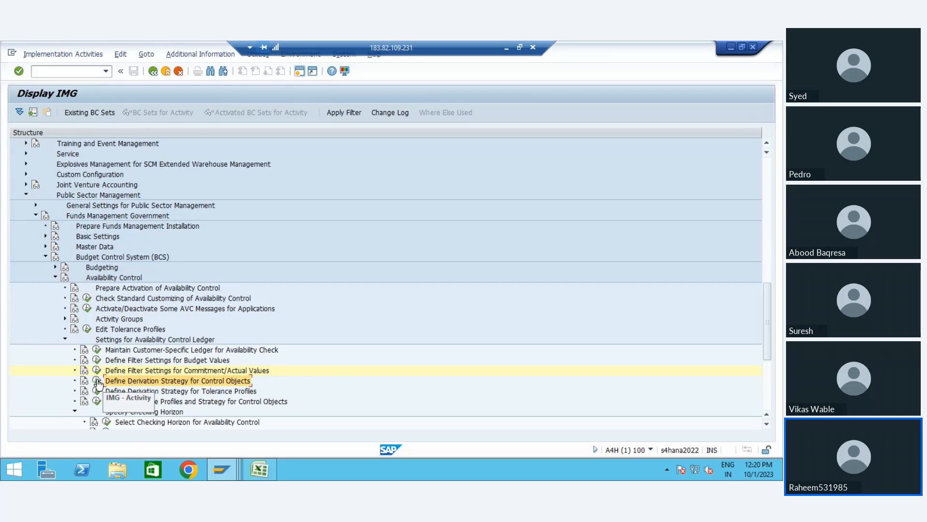
click(97, 380)
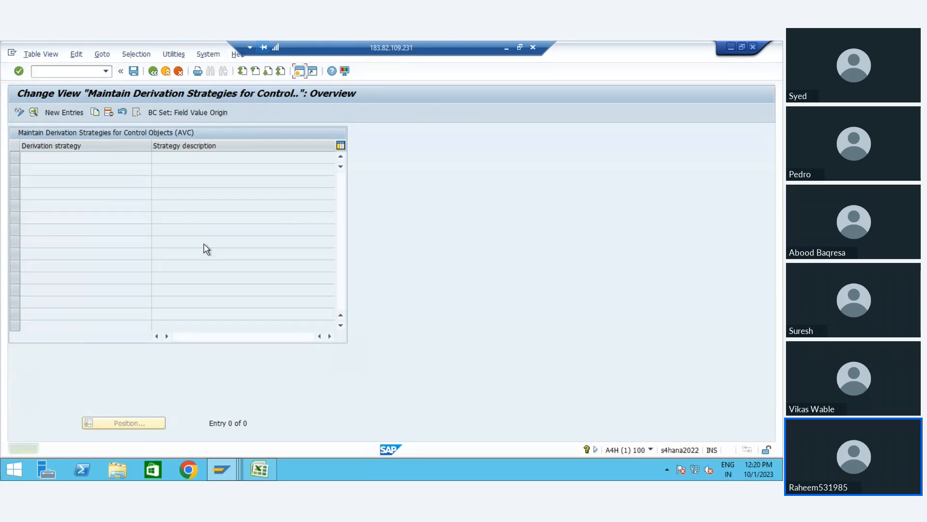
click(68, 114)
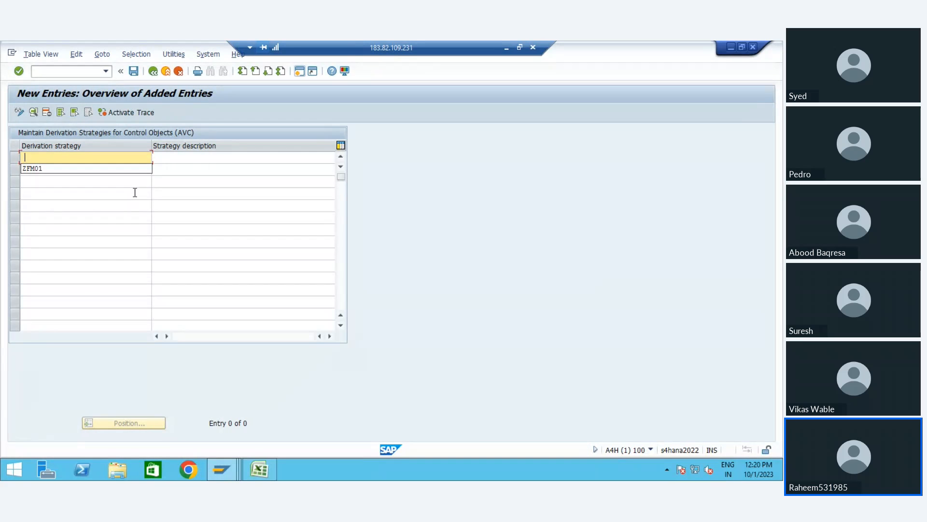
key(Down)
key(Tab)
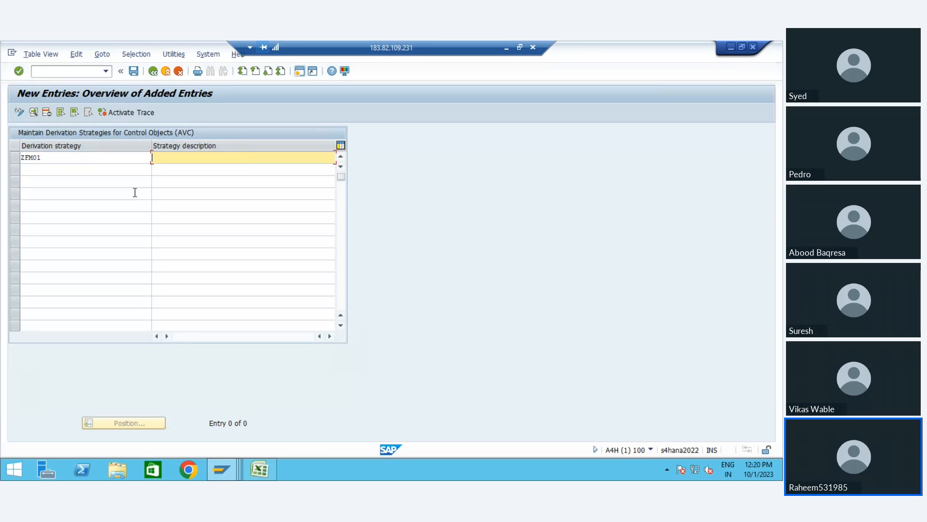
text(FM)
key(Return)
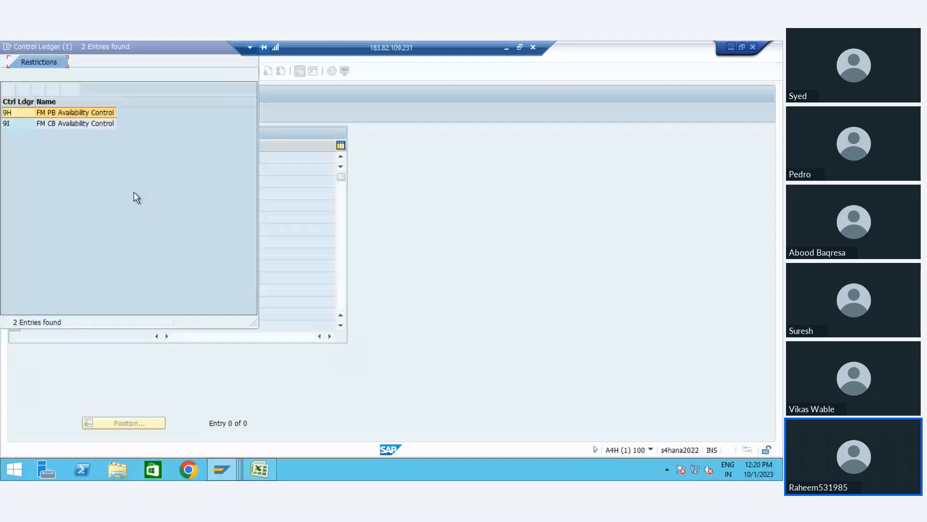
key(Return)
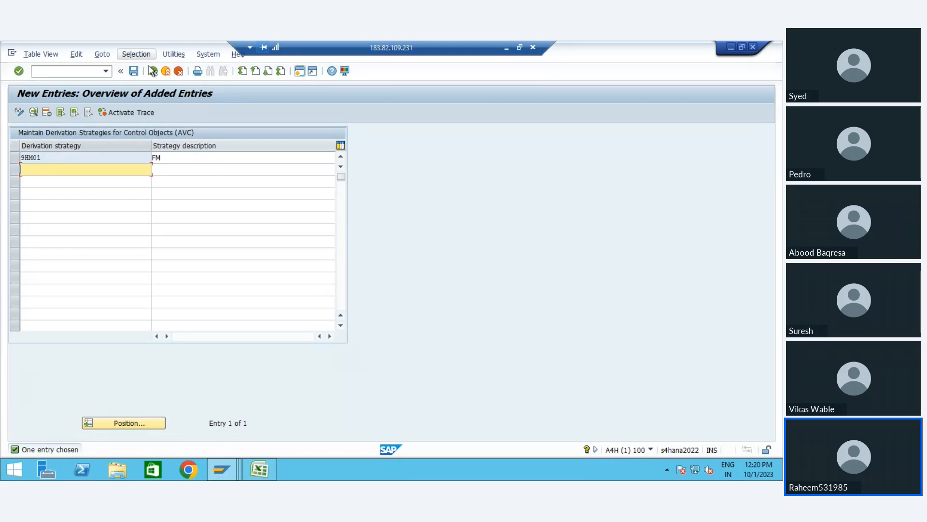
click(134, 71)
key(Return)
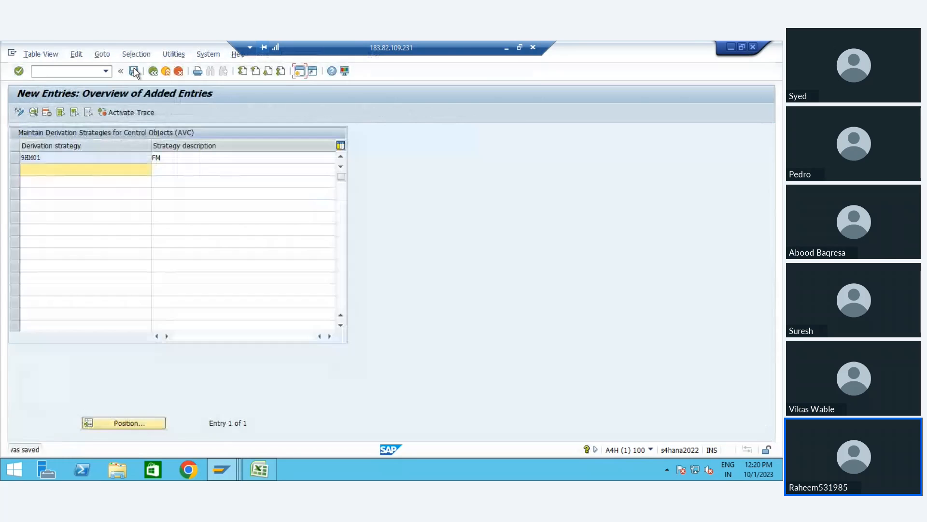
click(153, 72)
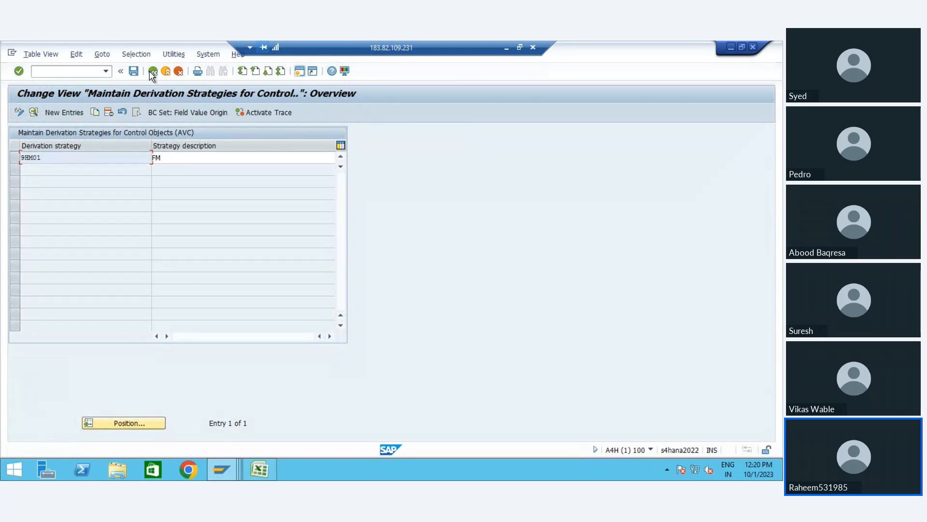
click(153, 71)
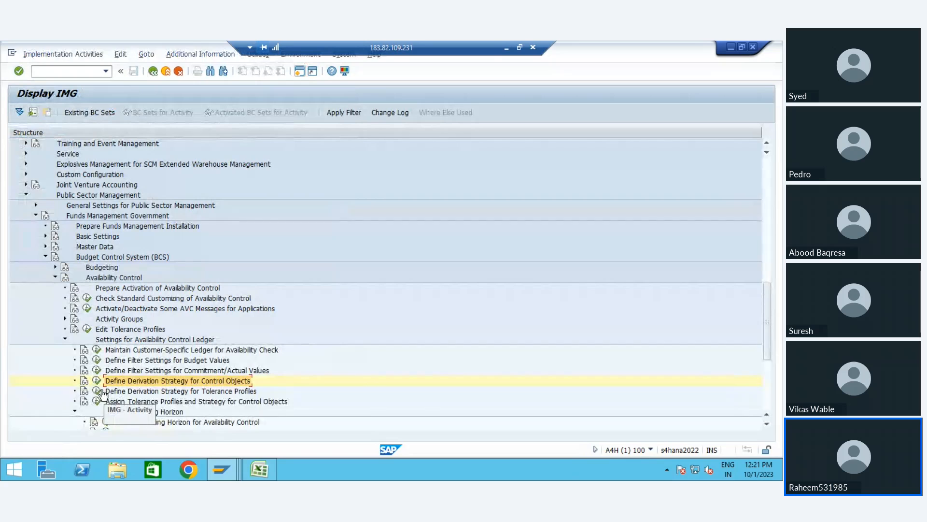
Review the existing derivation strategy for AVC tolerance profiles under control ledger 9H and return to the implementation guide.
double_click(108, 391)
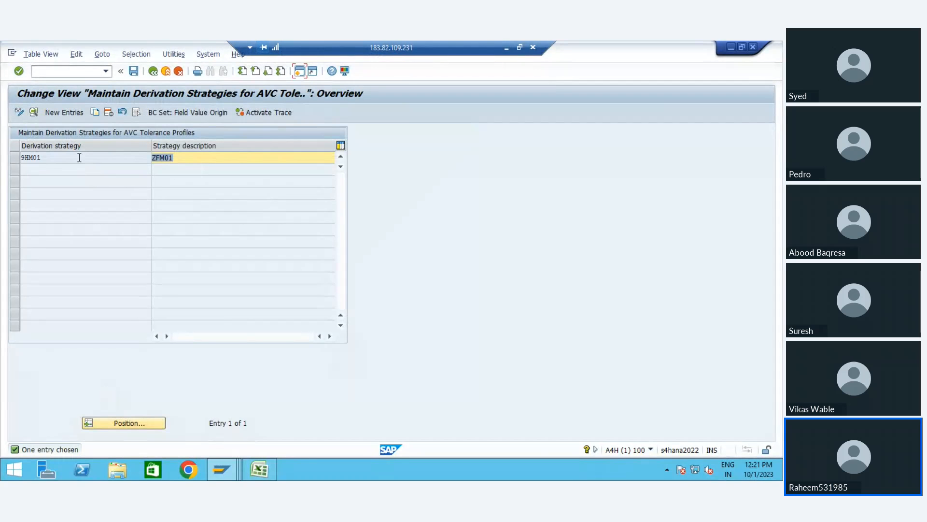
click(80, 158)
click(12, 158)
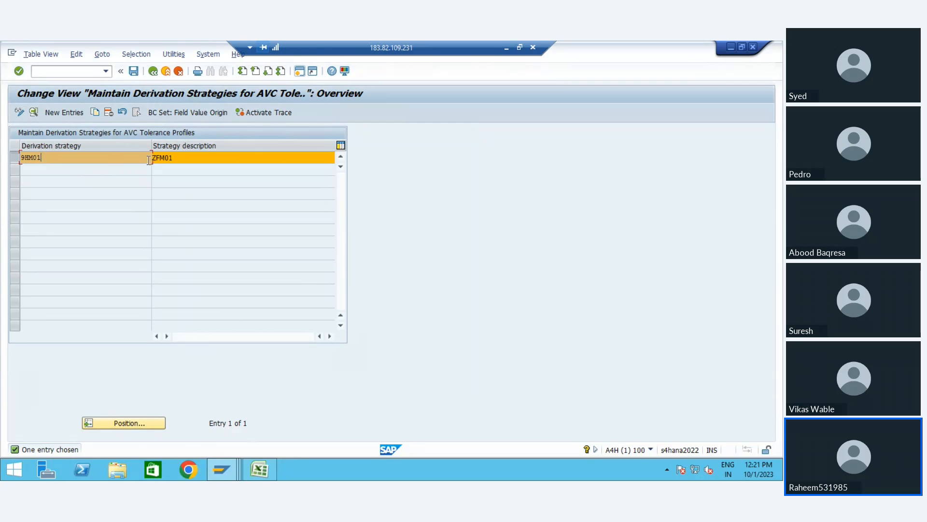
click(152, 71)
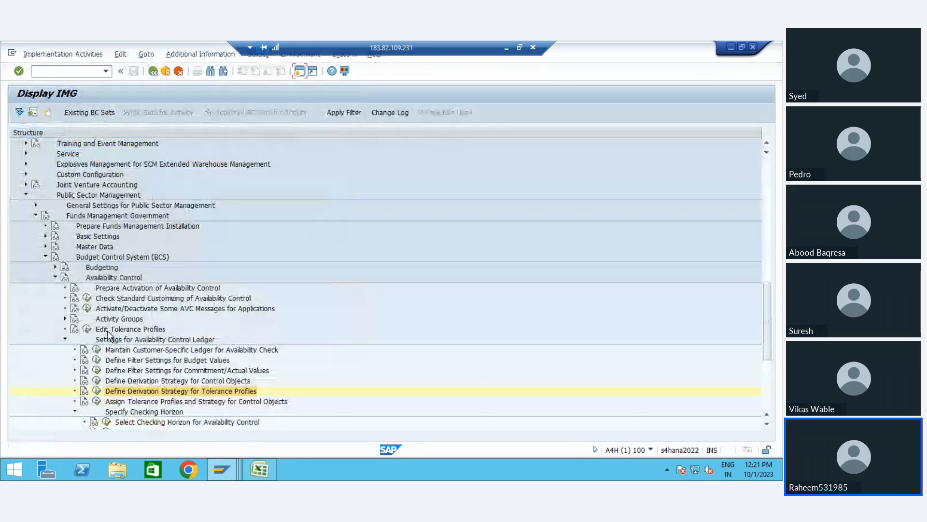
Open the tolerance profile and strategy assignment for FM area FM01 and set ledger 9H's strategy for deriving tolerance profiles to 9HM01.
click(97, 401)
key(Return)
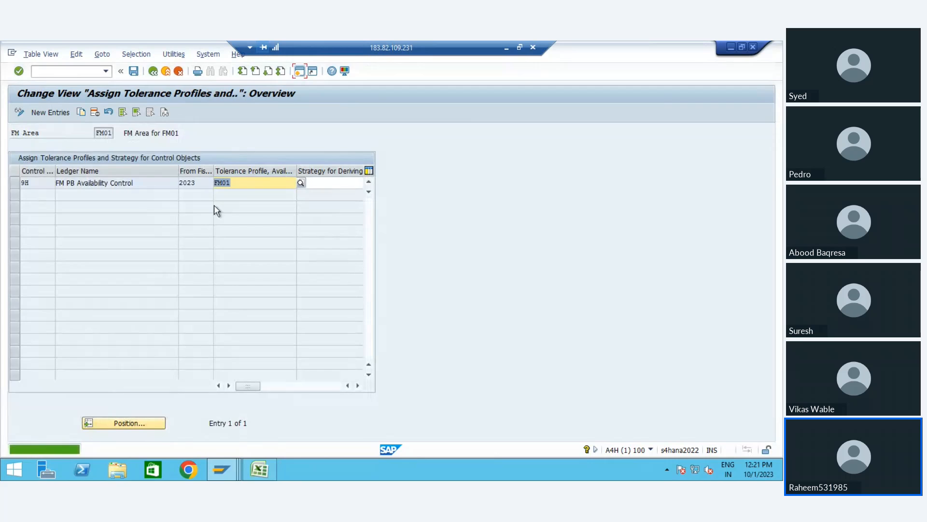
click(15, 183)
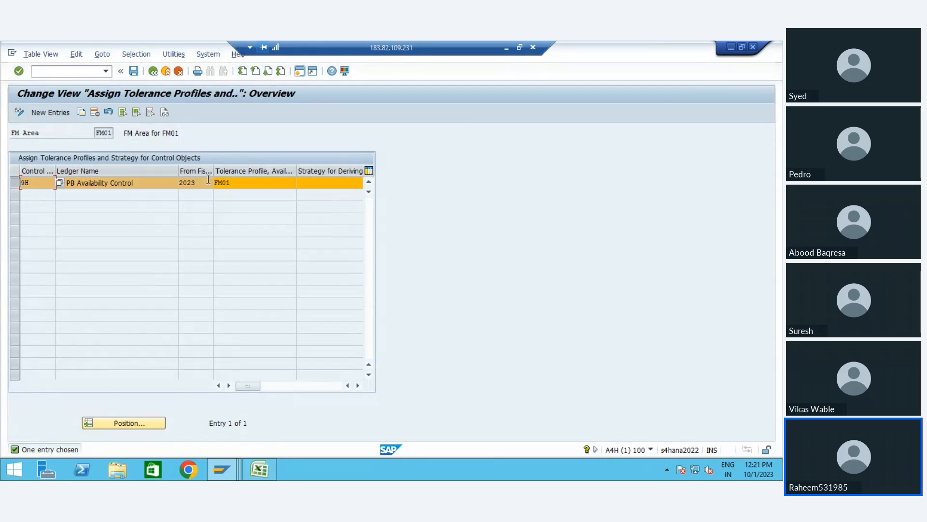
click(258, 184)
key(Tab)
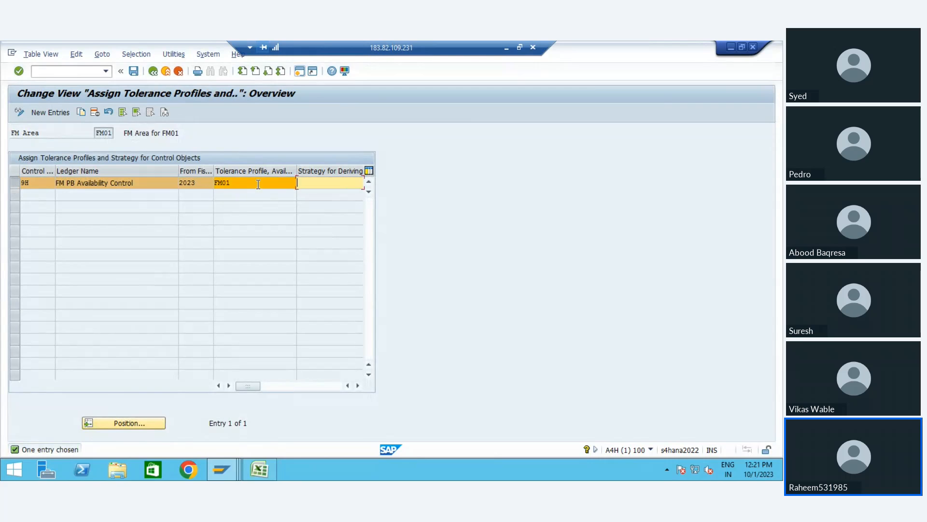
click(359, 385)
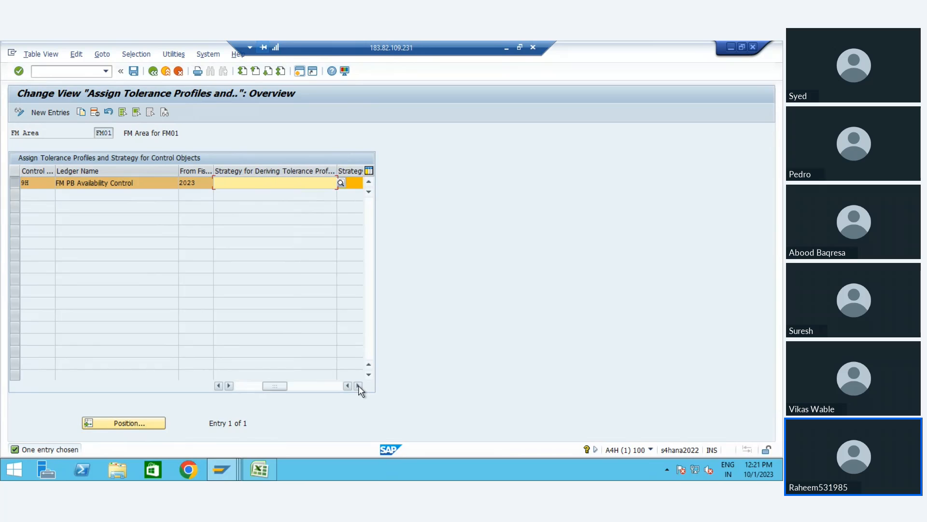
click(342, 184)
key(Return)
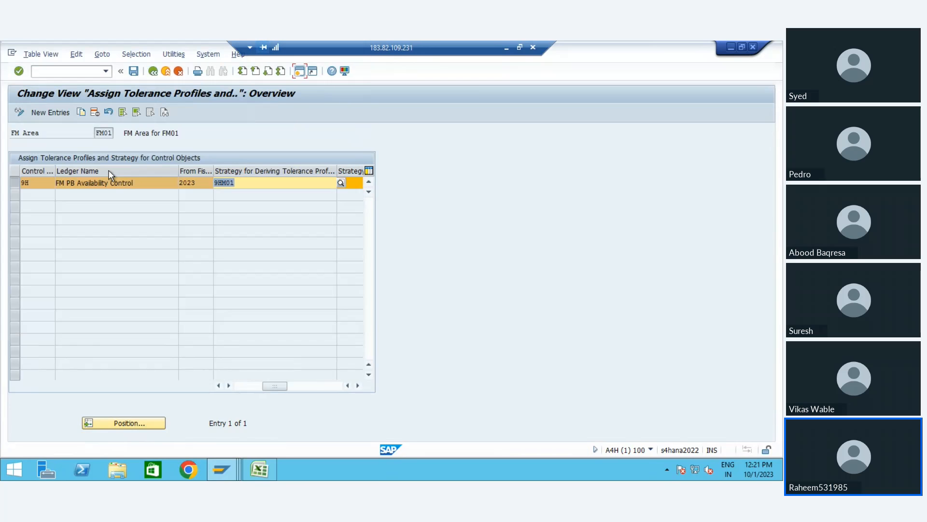
Set ledger 9H's strategy for deriving control objects to 9HM01, save the assignment and return to the implementation guide.
key(Tab)
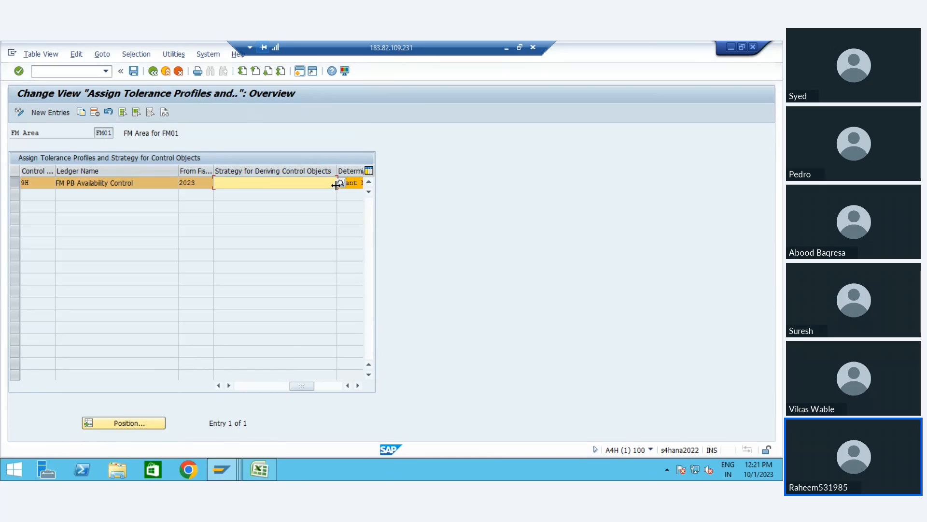
click(341, 183)
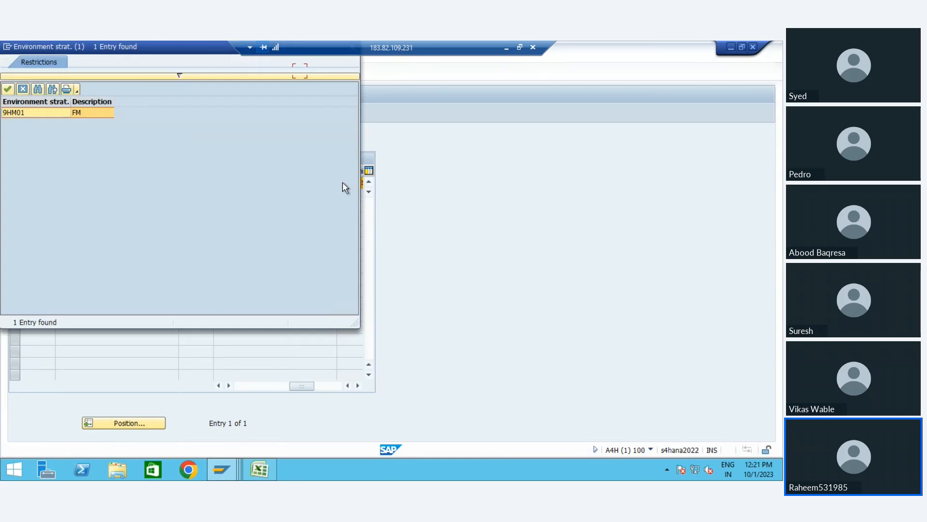
key(Return)
key(Tab)
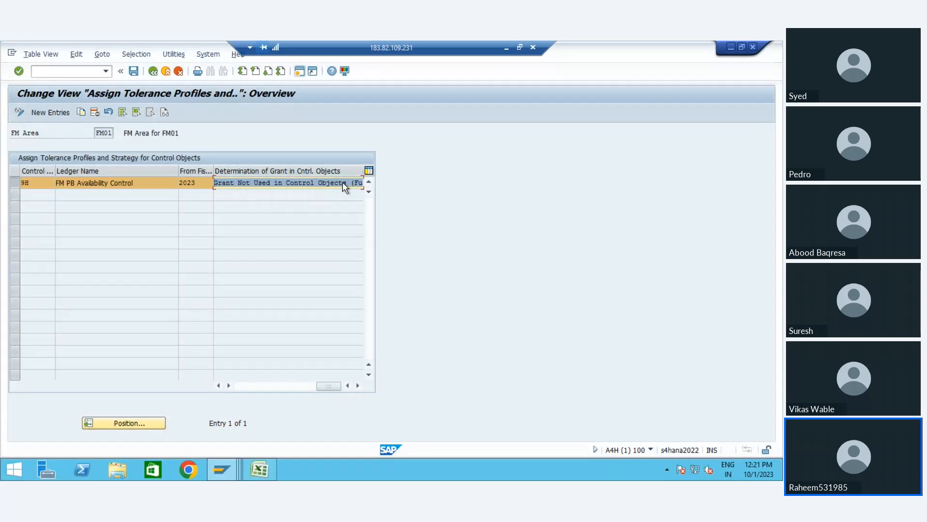
key(Return)
key(Return)
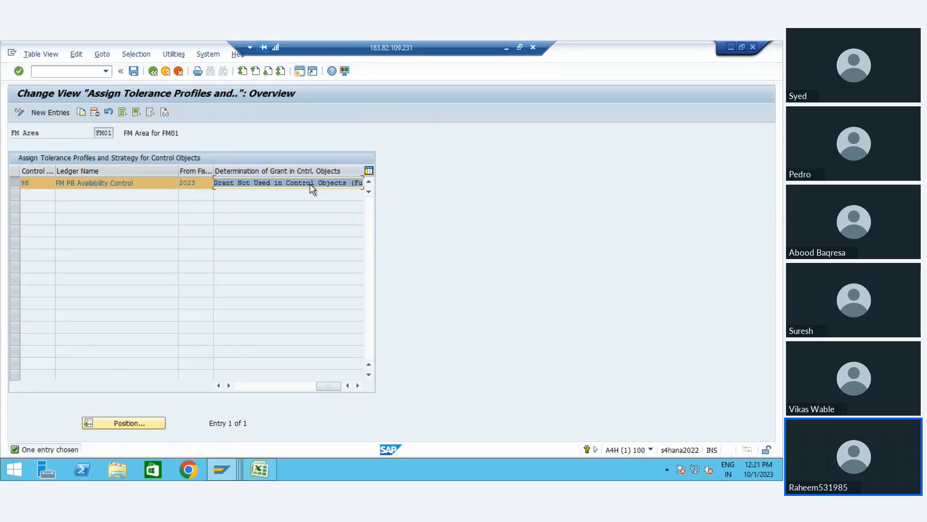
key(ctrl+s)
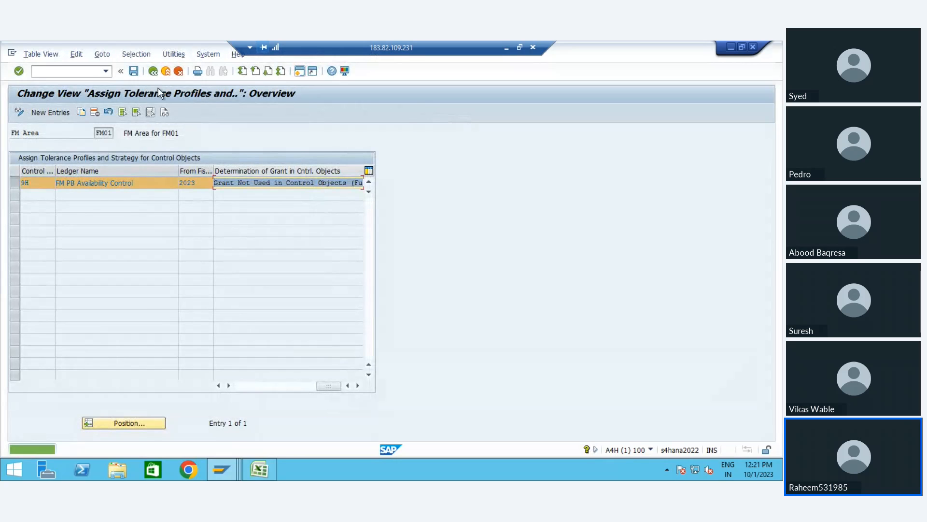
click(152, 72)
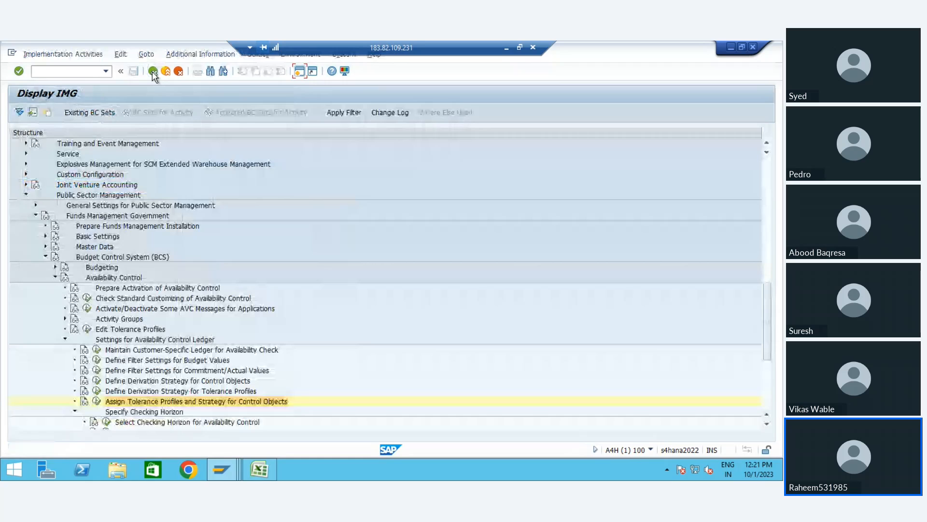
Review the checking horizon options available for a new entry in FM area FM01 and return to the implementation guide without saving.
click(125, 409)
key(Down)
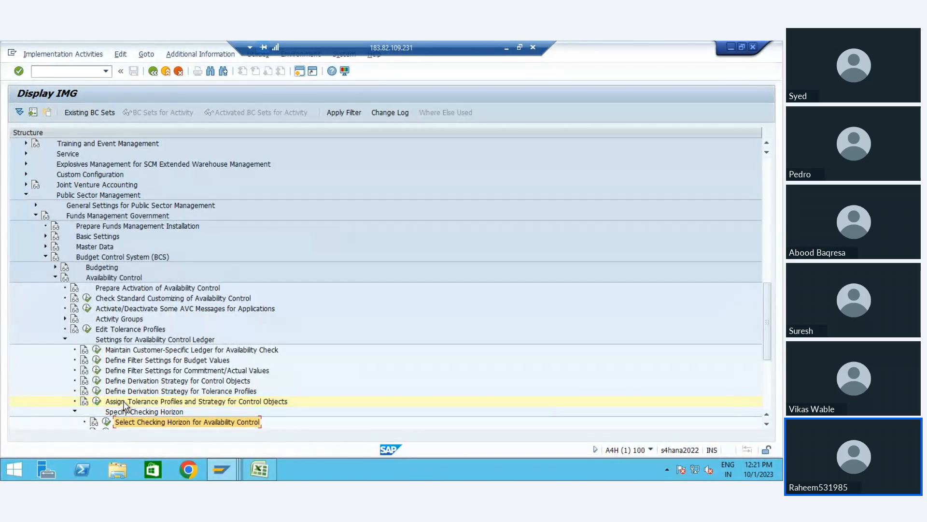
key(Down)
key(Down)
key(Down)
key(Down)
key(Down)
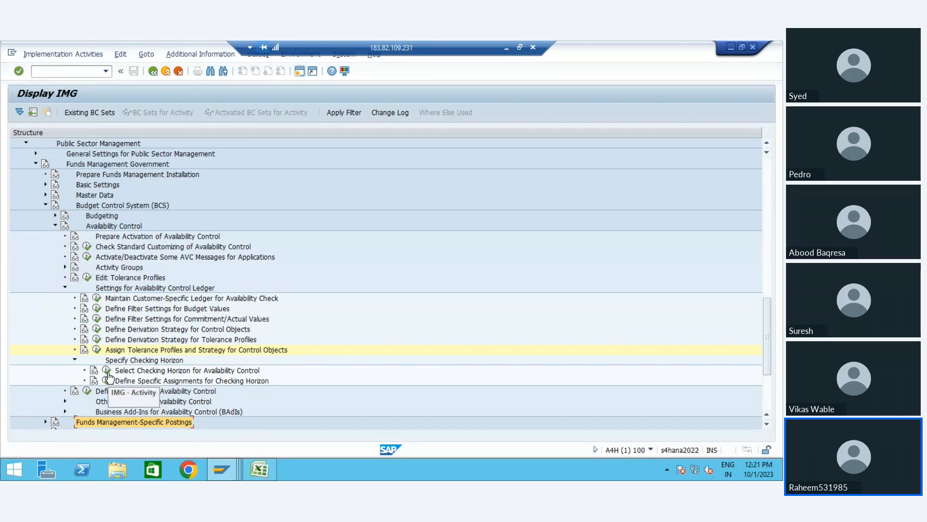
click(106, 371)
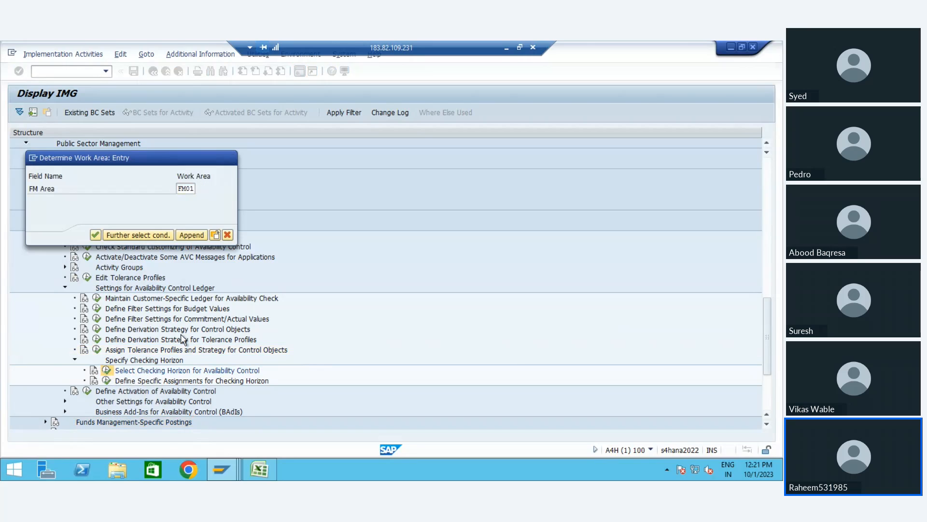
key(Return)
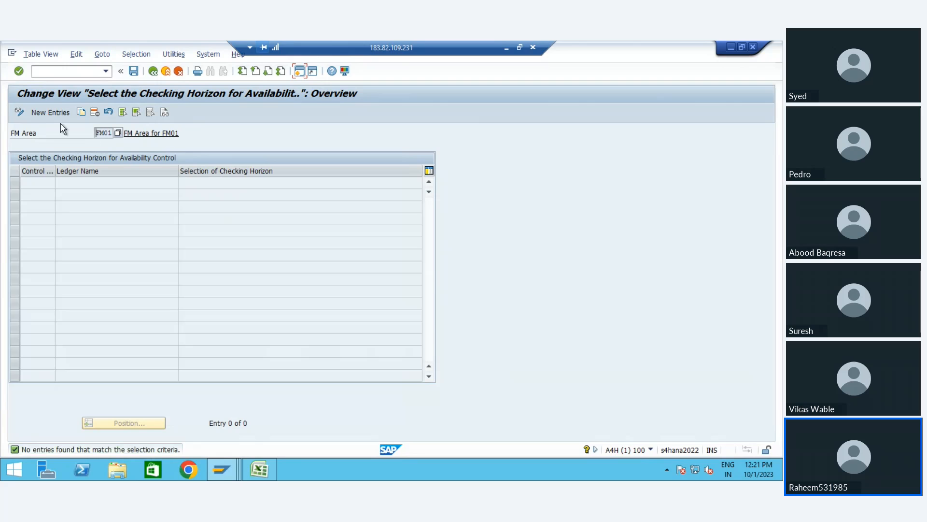
click(50, 112)
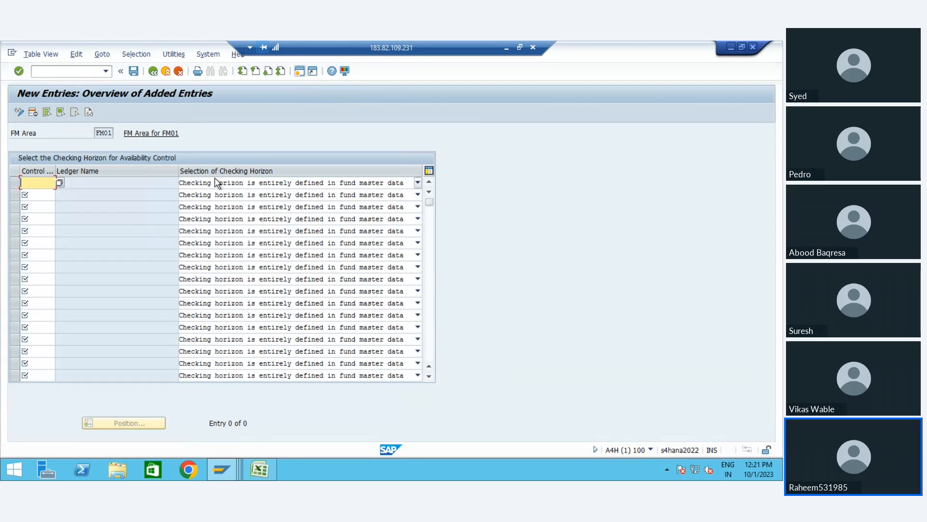
click(215, 184)
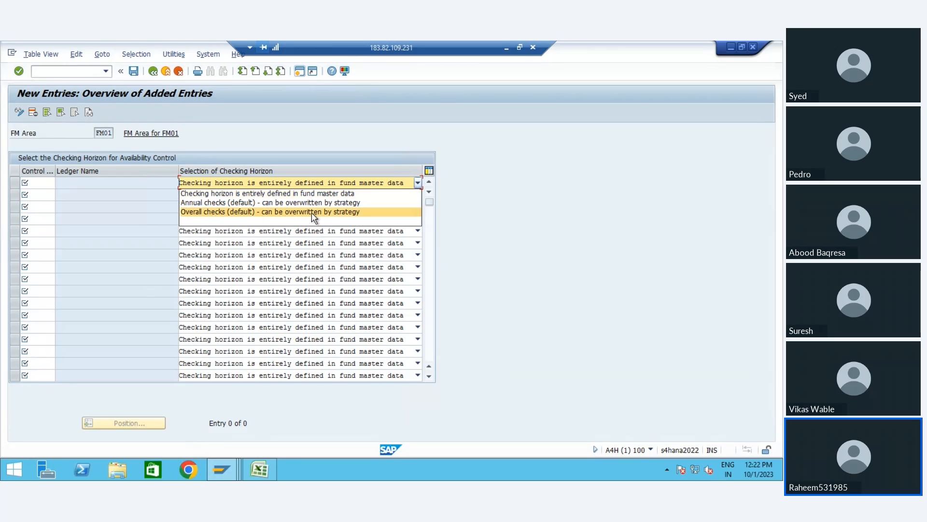
key(Up)
key(Up)
key(Down)
key(Down)
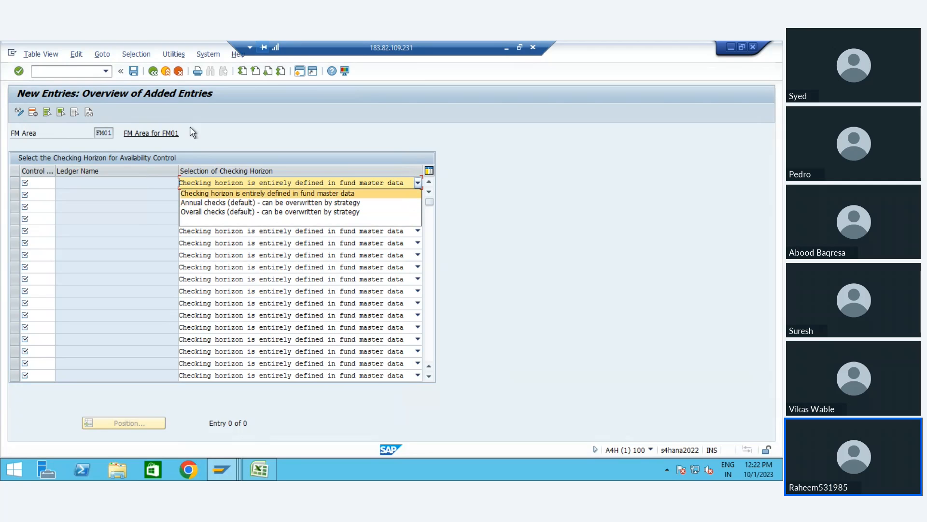
click(156, 70)
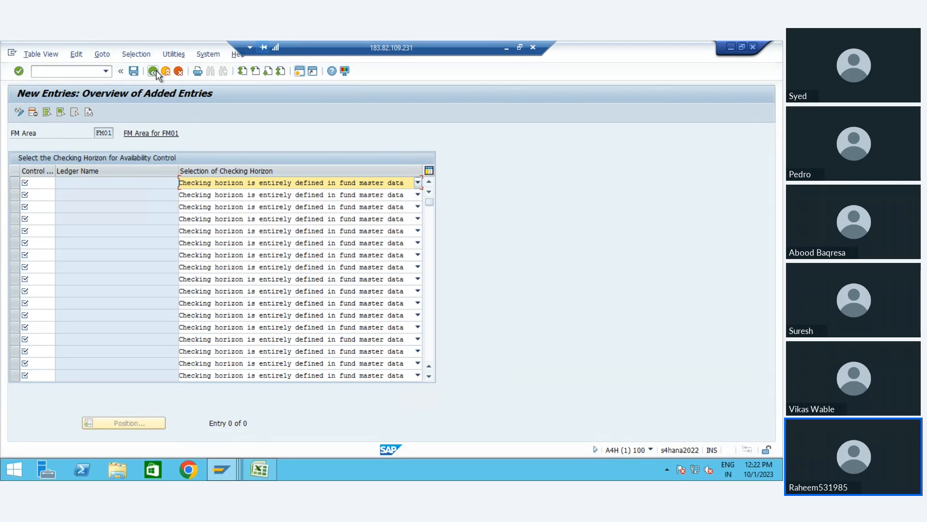
click(155, 70)
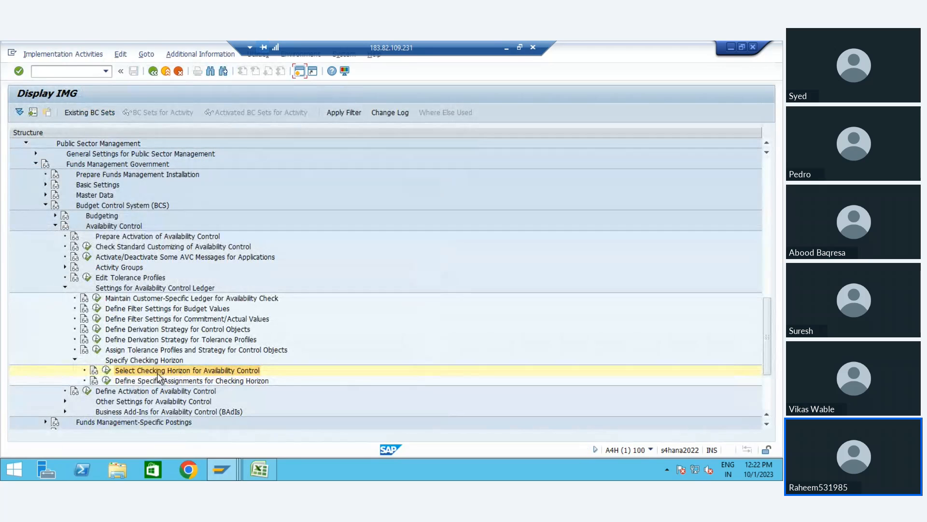
Review the activation status of the availability ledger for FM area FM01, save it and return to the implementation guide.
key(Down)
key(Down)
key(Down)
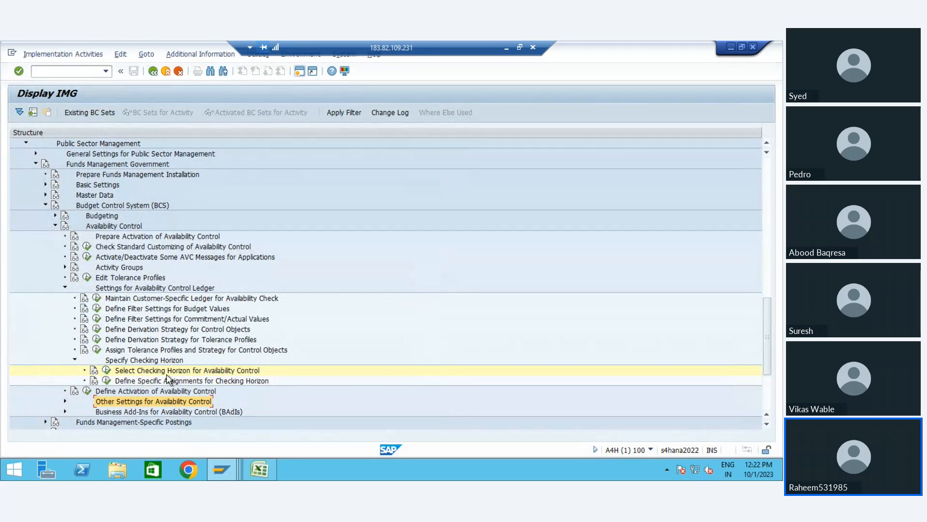
click(88, 392)
key(Return)
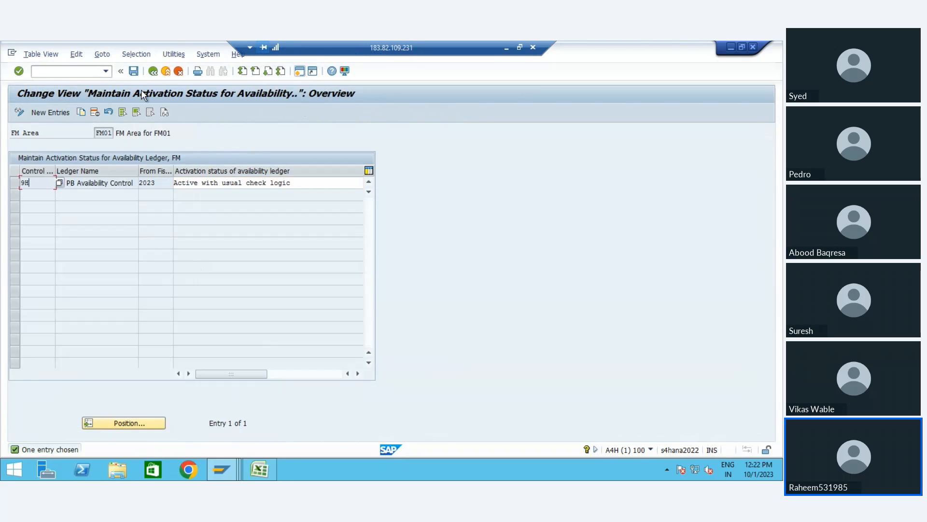
click(134, 71)
click(153, 72)
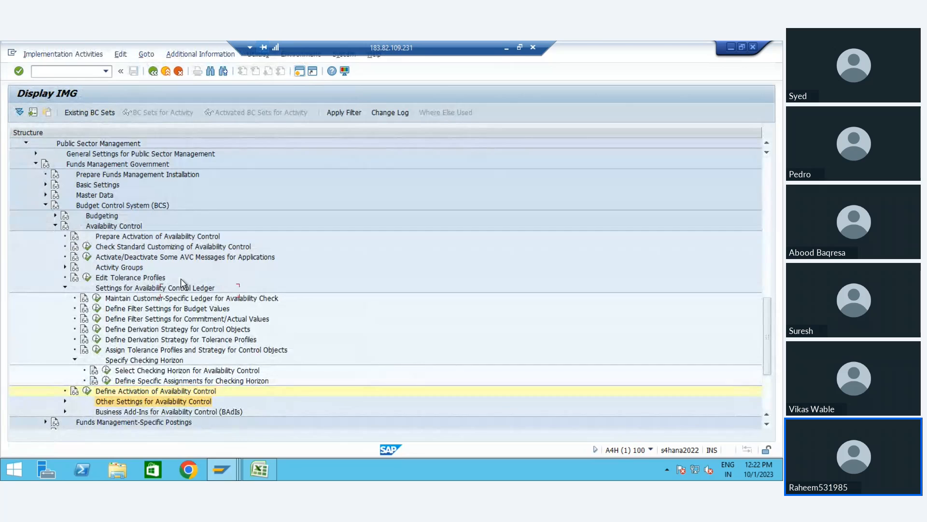
Expand the other settings for availability control and open the FM derivation strategies with transaction FMDERIVE.
key(Right)
key(Down)
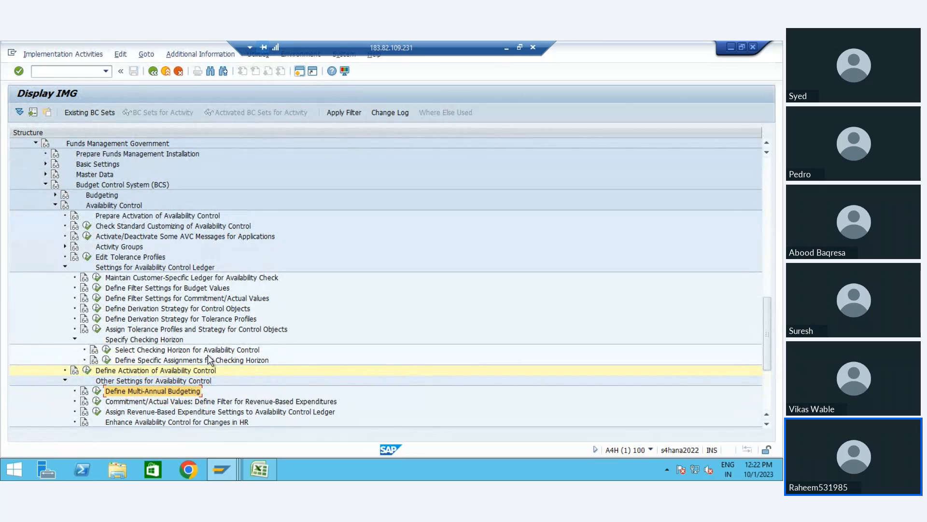
click(88, 72)
text(/)
text(/n)
key(BackSpace)
text(fmderive)
key(Return)
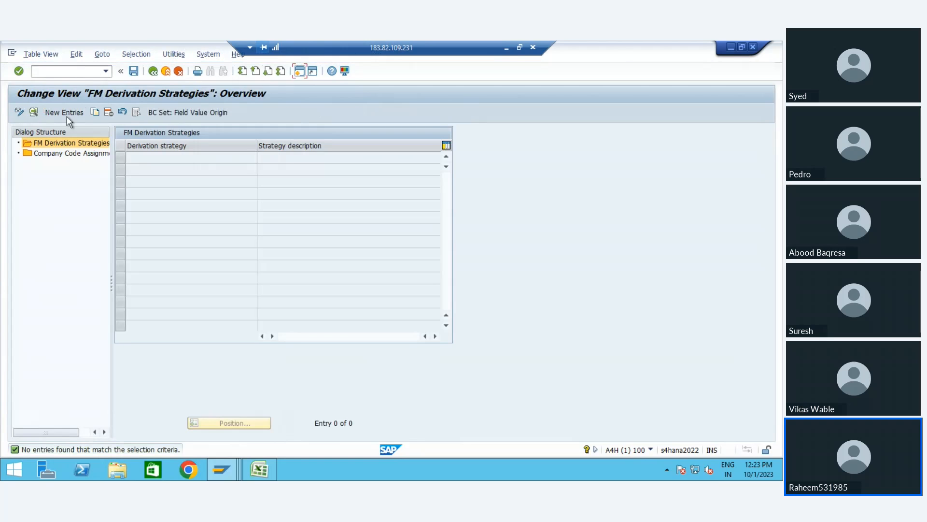
Add a new FM derivation strategy ZFM01 with the description ZFM.
click(76, 112)
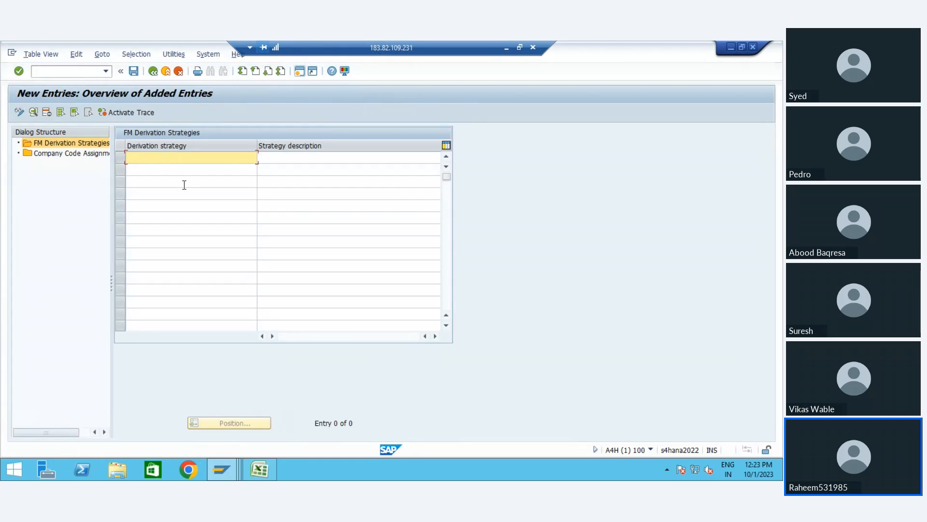
text(SA)
key(BackSpace)
key(Down)
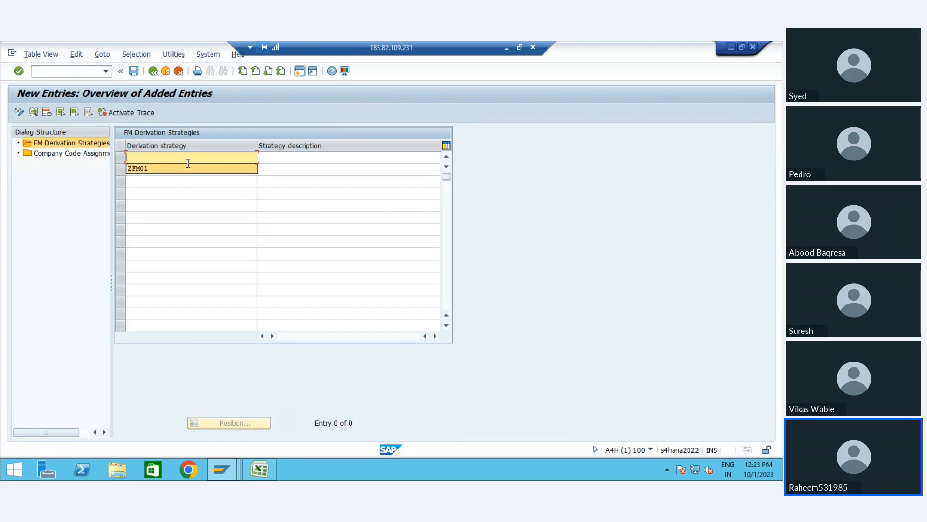
key(Return)
key(Return)
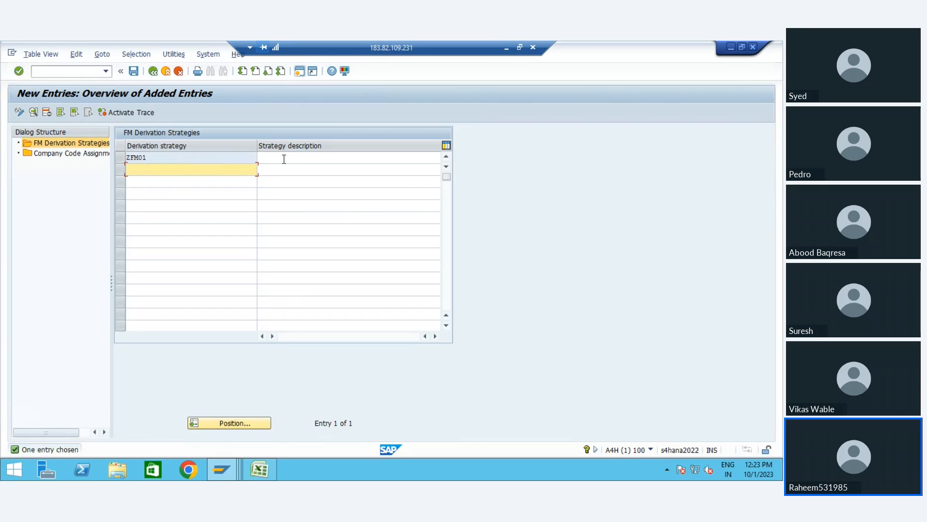
click(284, 159)
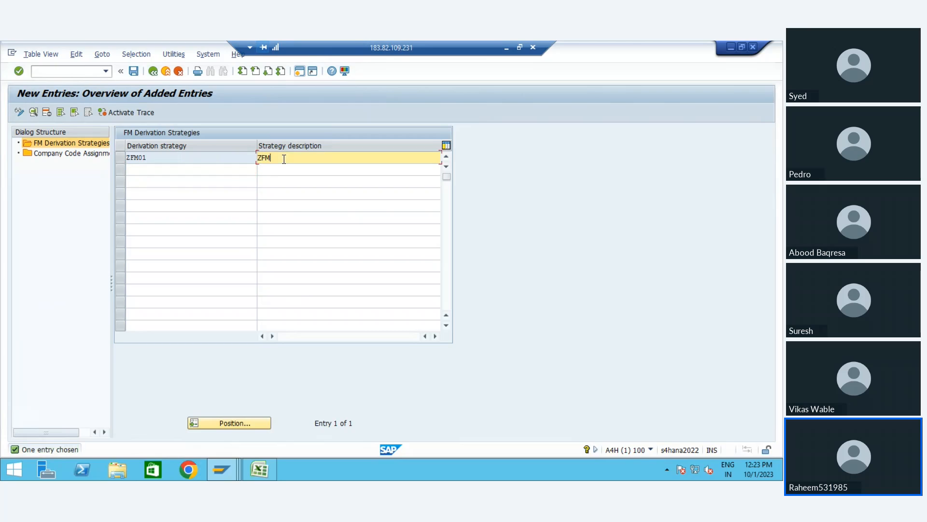
text(ZFM)
key(Return)
Select derivation strategy ZFM01, open the company code assignments and start a new entry.
click(122, 156)
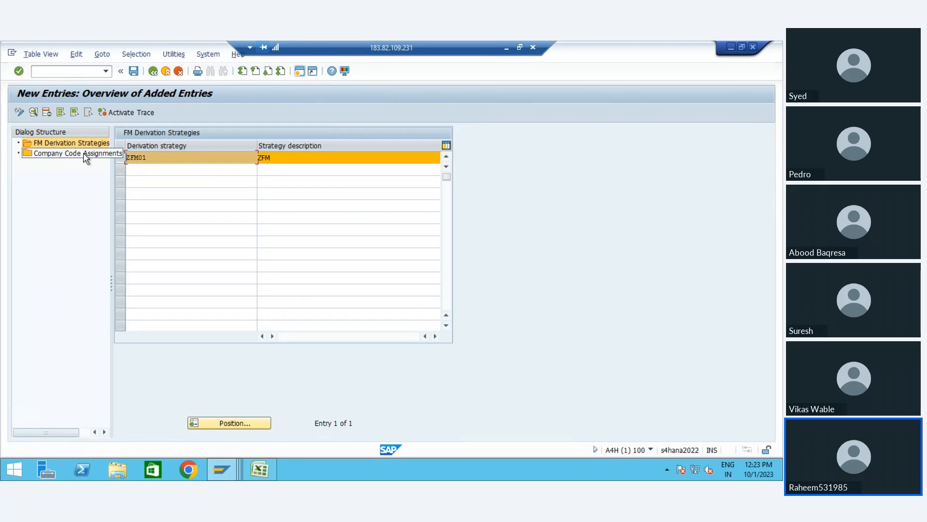
double_click(85, 154)
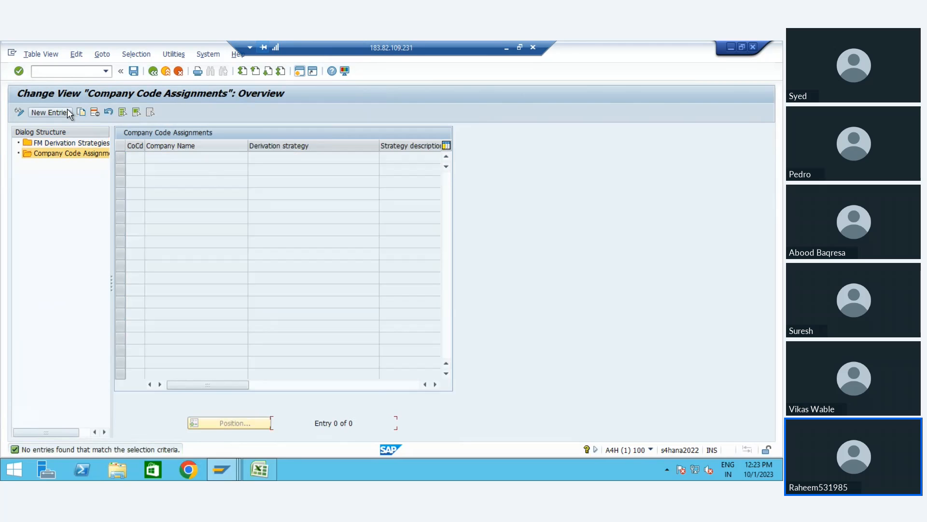
click(32, 112)
Look through the list of available company codes for the new assignment and close it without choosing one.
click(148, 157)
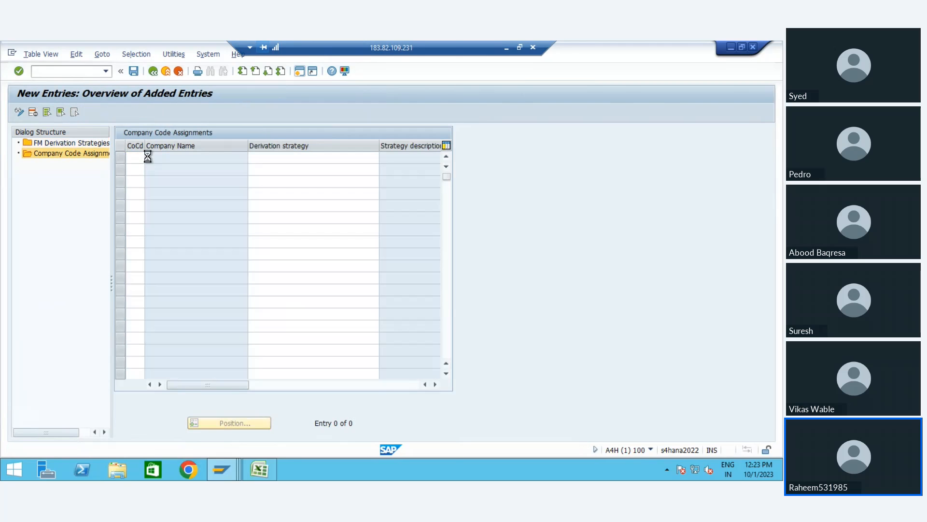
key(Down)
key(Down)
key(Down)
key(Down)
key(Down)
key(Down)
key(Down)
key(Down)
key(Down)
key(Down)
key(Down)
key(Down)
key(Down)
key(Down)
key(Down)
key(Down)
key(Down)
key(Down)
key(Down)
key(Down)
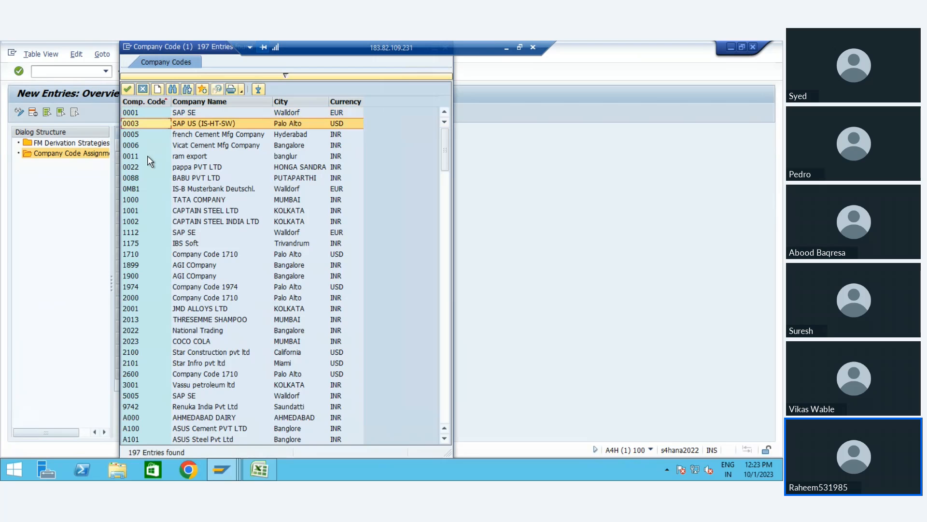
key(Down)
key(Down)
key(Down)
key(Down)
key(Down)
key(Down)
key(Down)
key(Down)
key(Down)
key(Down)
key(Down)
key(Down)
key(Down)
key(Down)
key(Down)
key(Down)
key(Down)
key(Down)
key(Down)
key(Down)
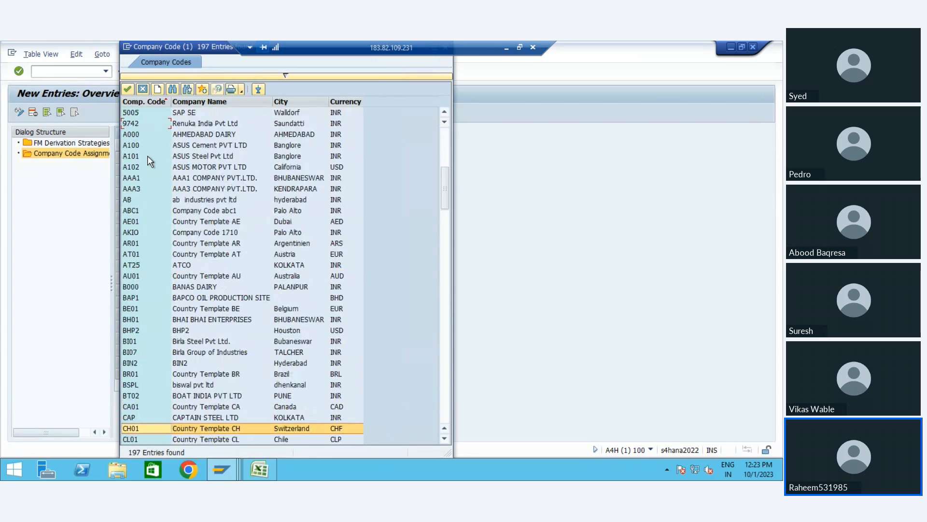
key(Down)
key(Down)
key(Down)
key(Down)
key(Down)
key(Down)
key(Down)
key(Down)
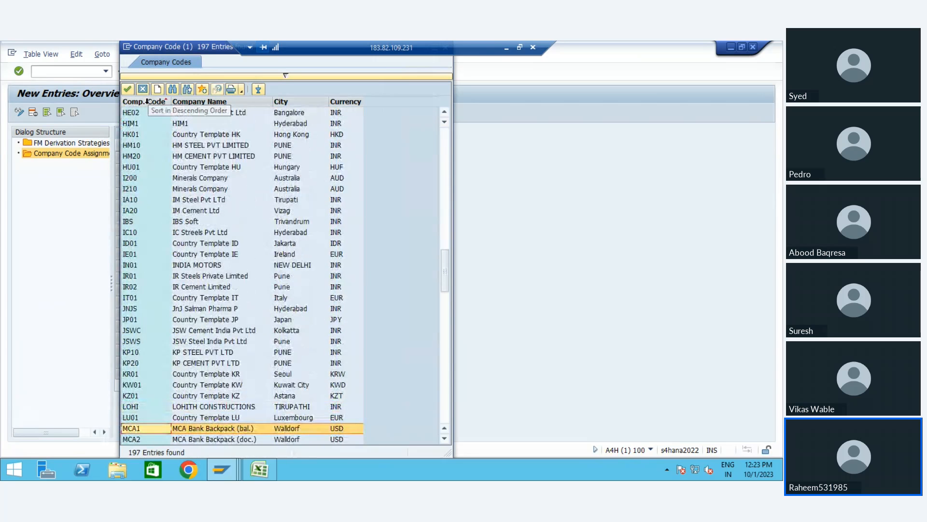
click(143, 89)
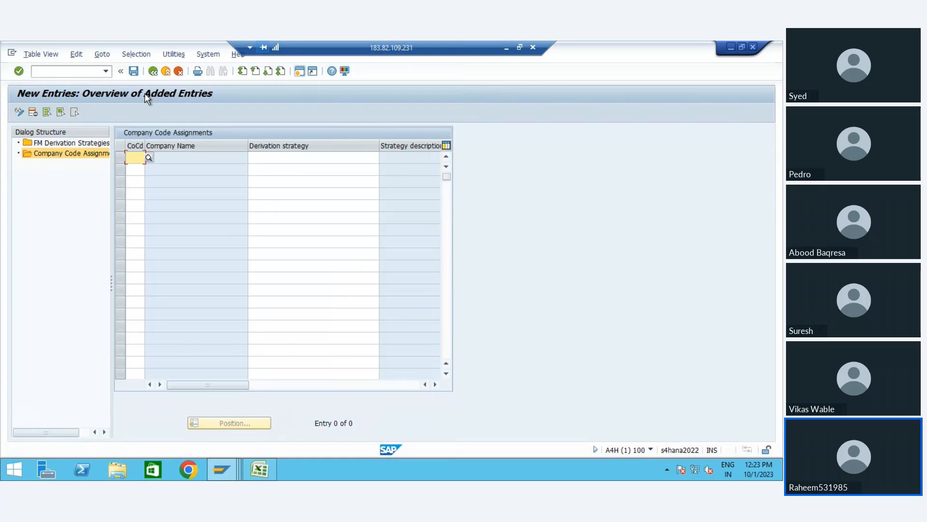
Enter company code ZNFM in the new assignment and request the available derivation strategies for it.
text(ZNFM)
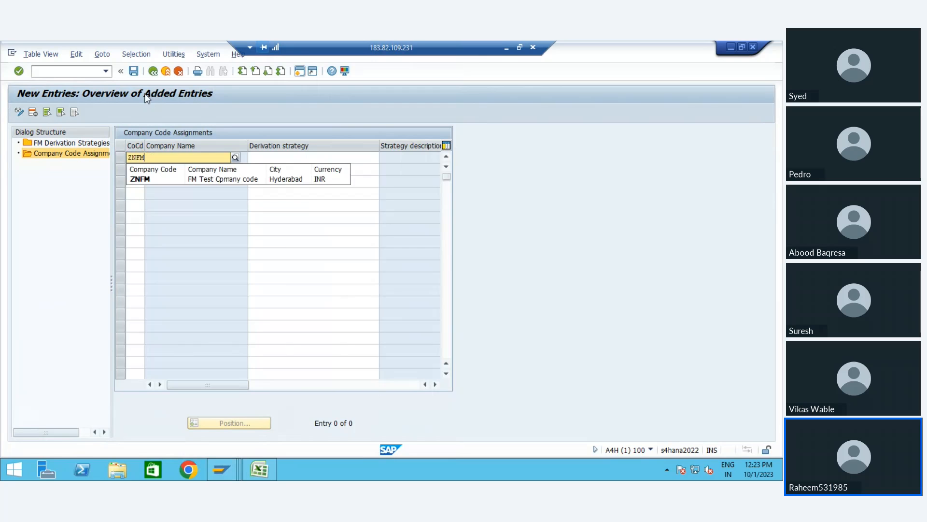
key(Return)
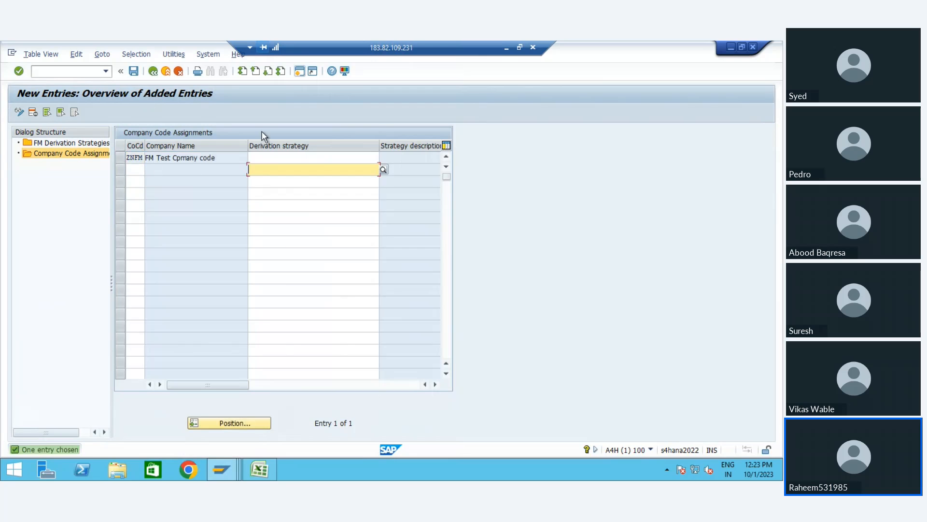
click(309, 157)
click(384, 159)
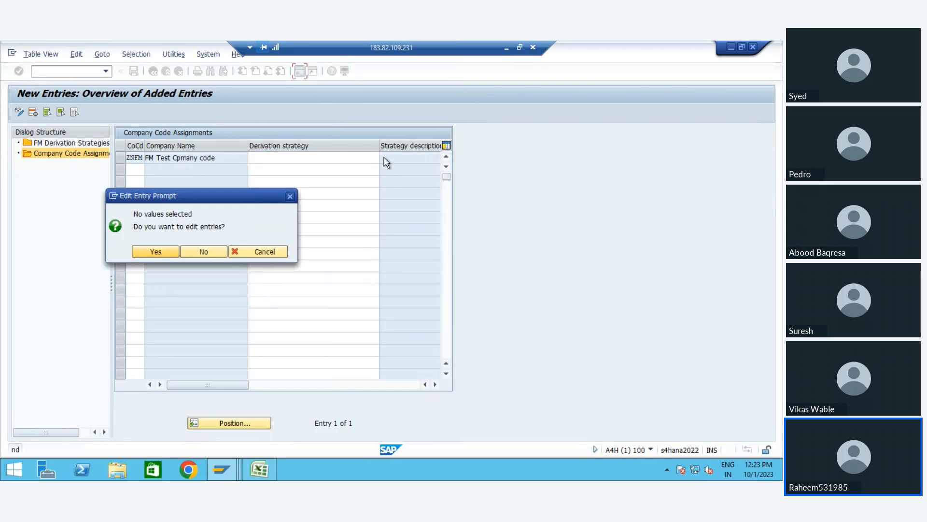
Agree to edit entries without specifying a project, open Define Derivation Strategy for Control Objects and switch the strategy to change mode.
click(154, 252)
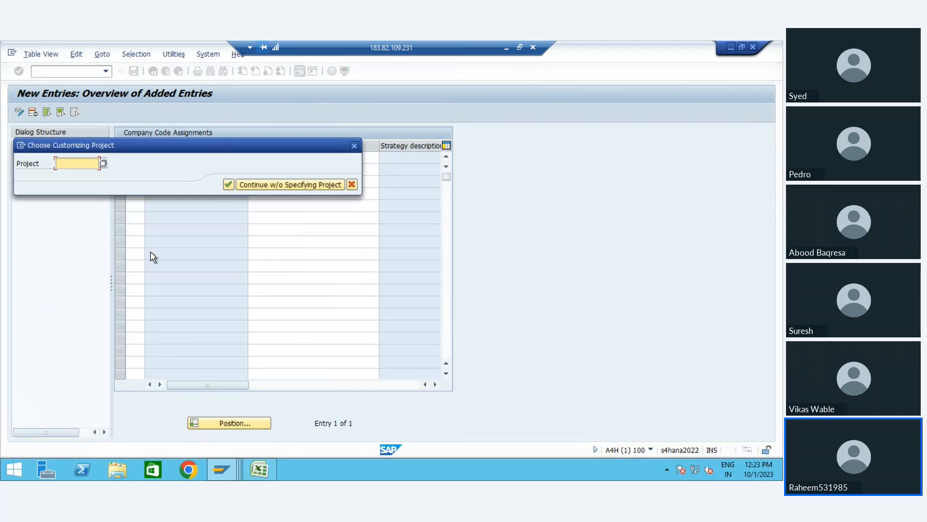
click(265, 186)
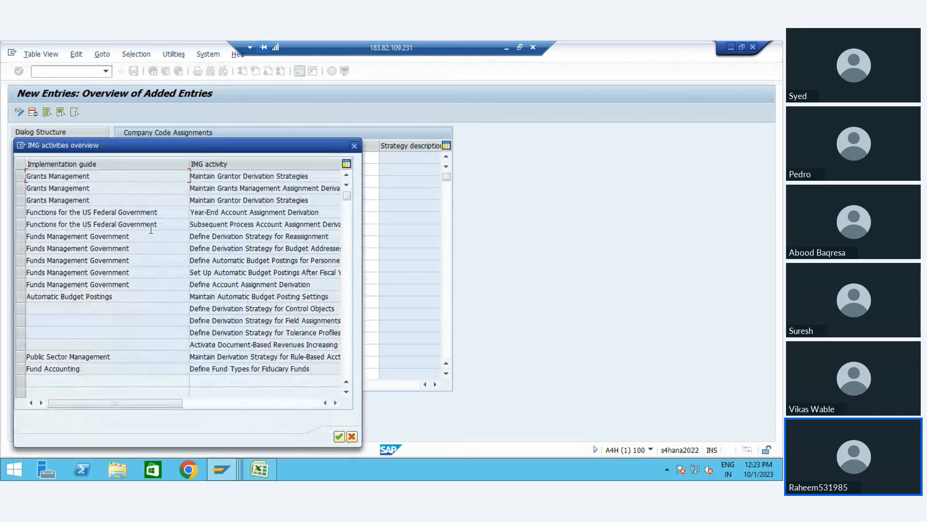
double_click(214, 312)
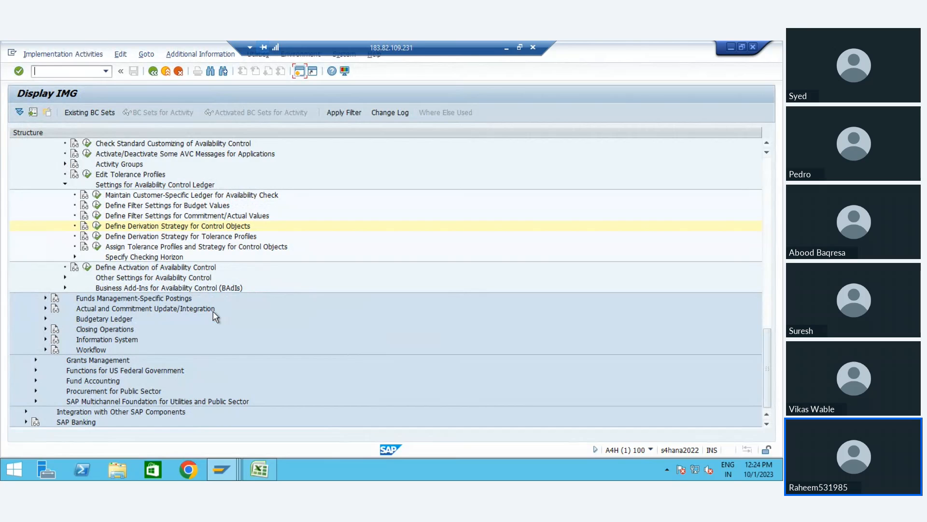
click(97, 227)
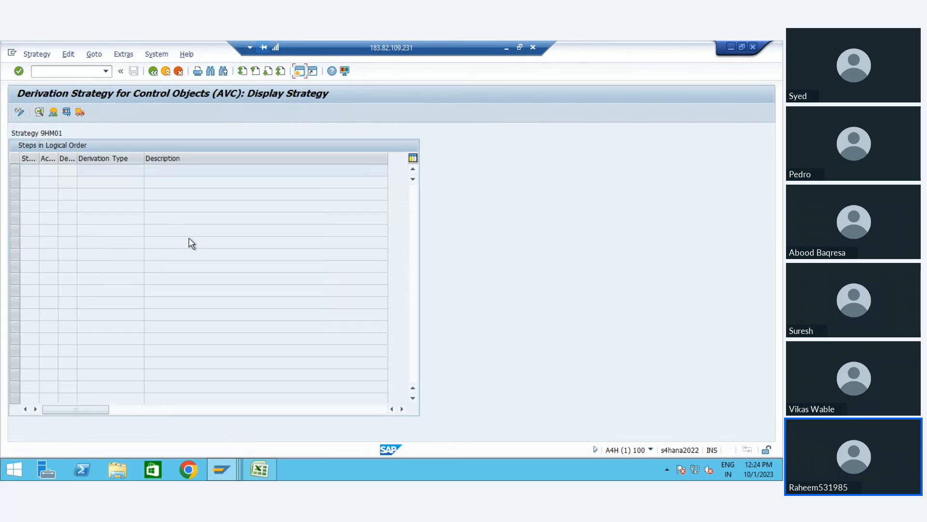
click(19, 112)
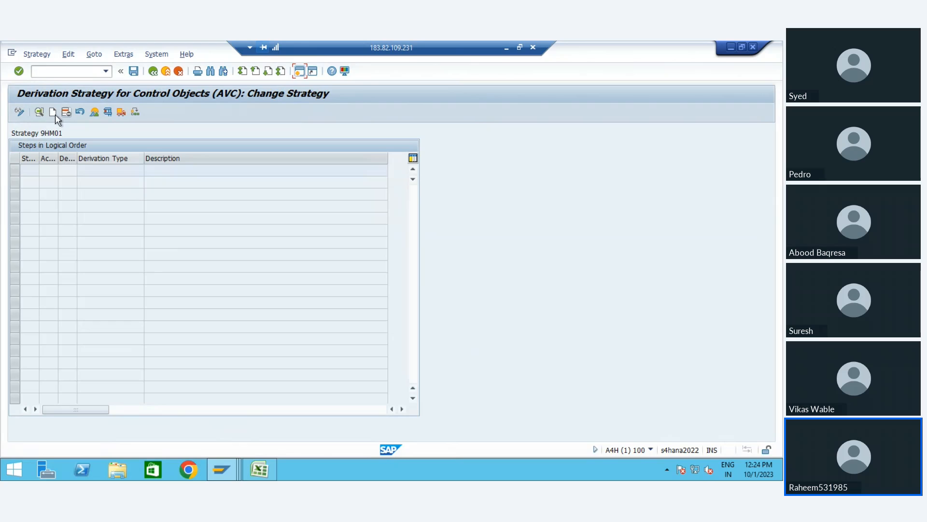
click(53, 112)
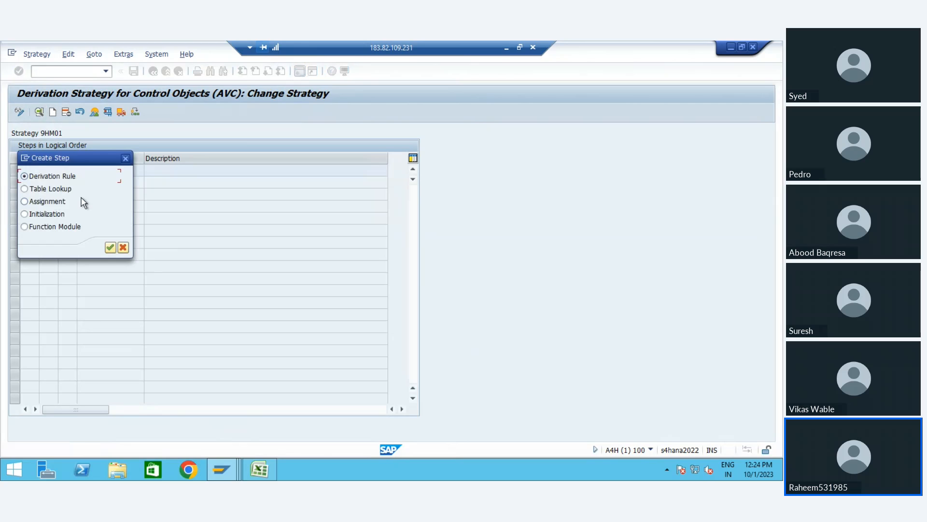
key(Return)
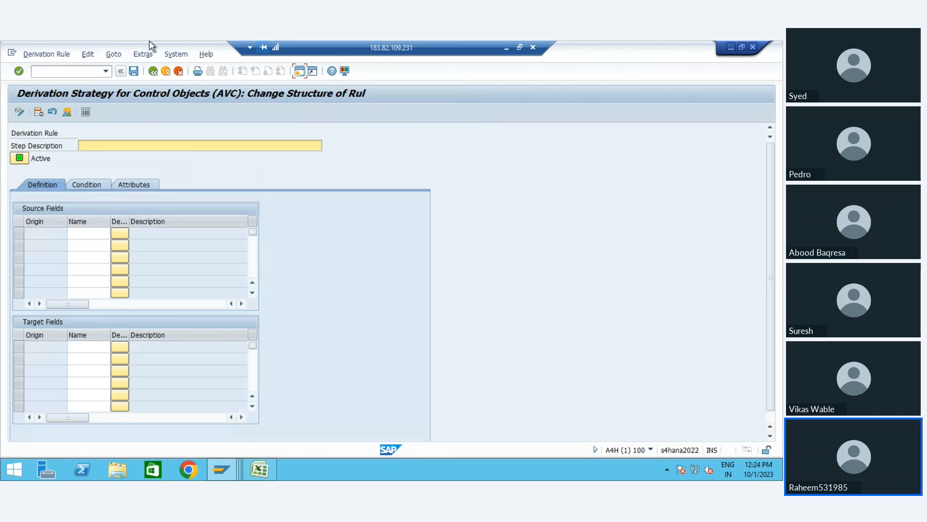
click(153, 72)
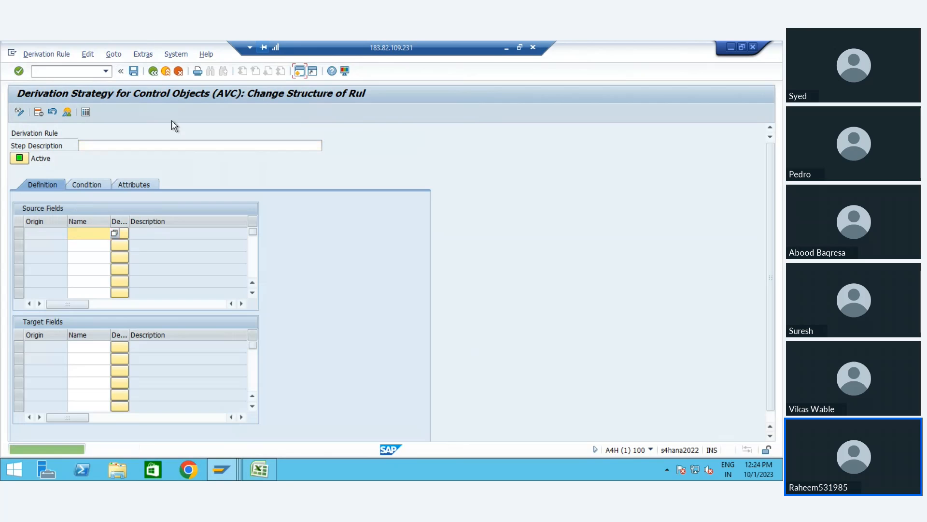
click(109, 145)
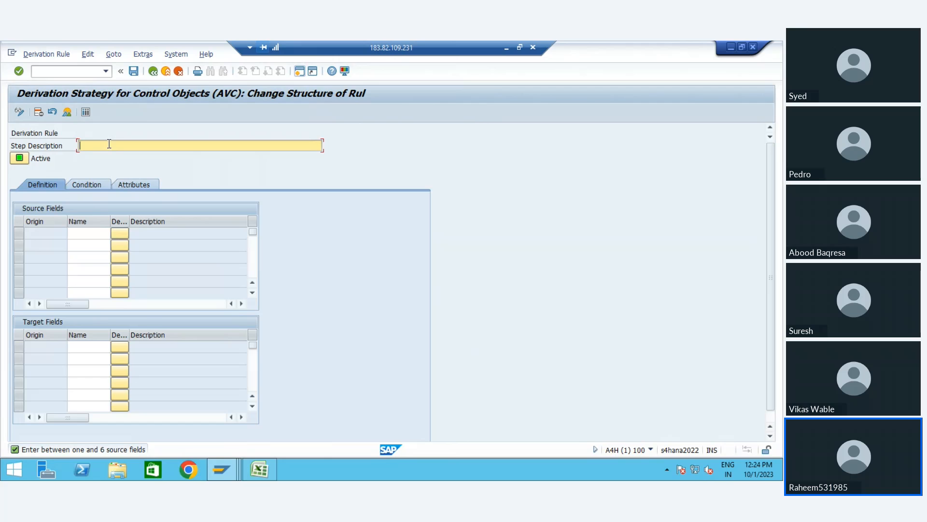
click(166, 71)
click(167, 71)
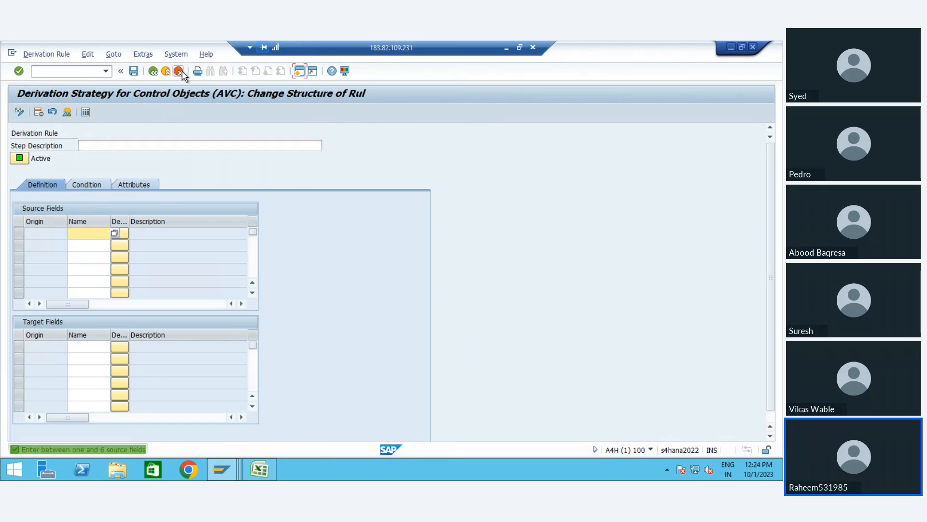
click(152, 250)
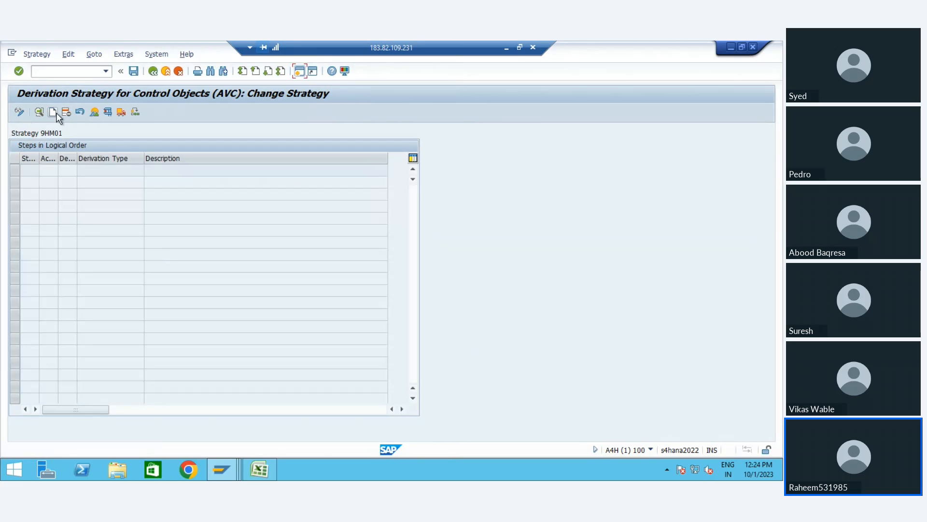
Create an Initialization step in strategy 9HM01 with the step description Base.
click(53, 112)
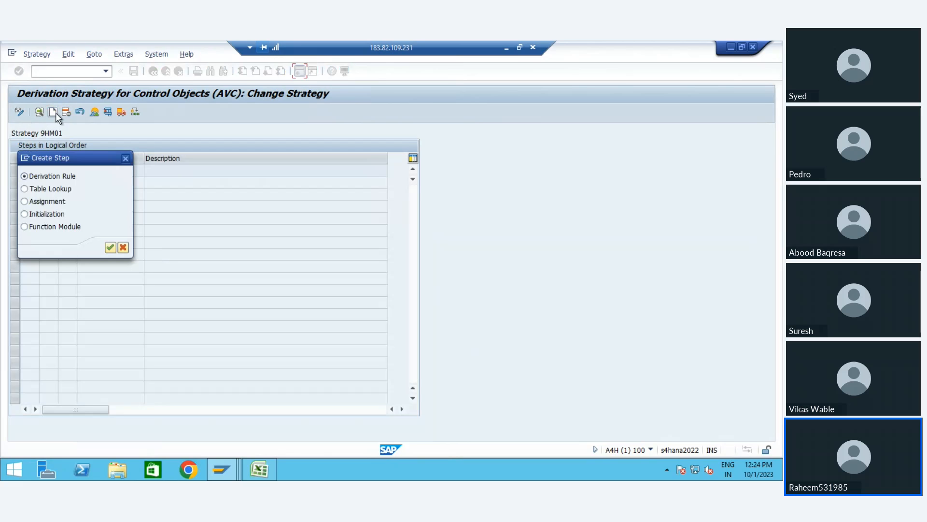
double_click(55, 216)
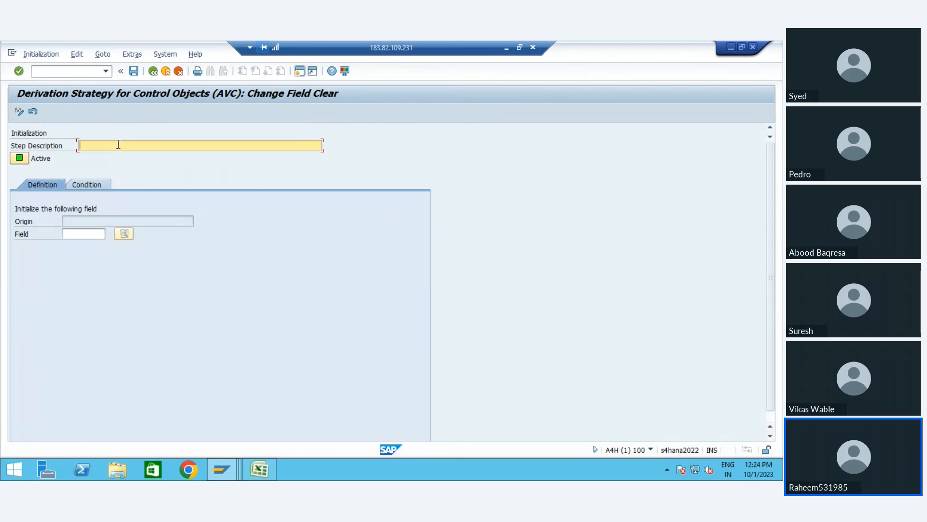
text(Base)
double_click(118, 144)
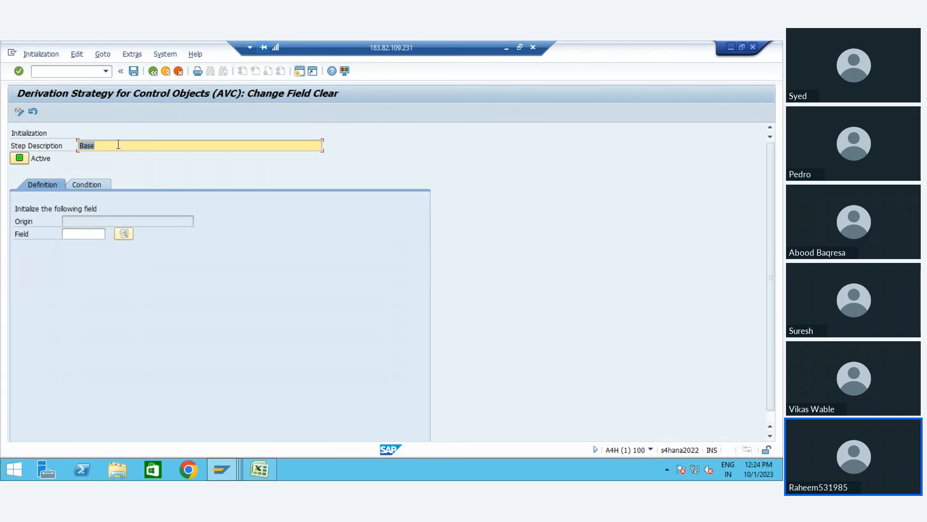
Review the fields that can be initialized and the linking operators available for the Base step's conditions.
click(90, 232)
click(109, 233)
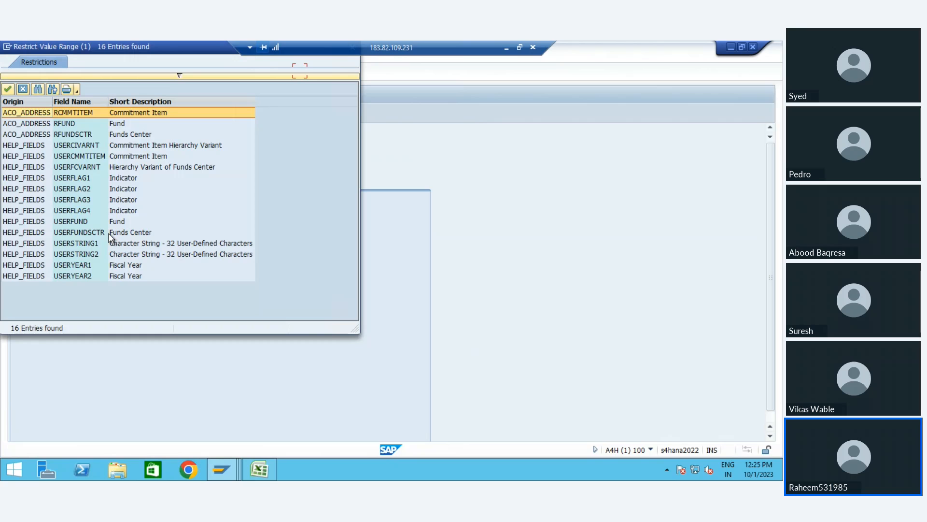
click(23, 89)
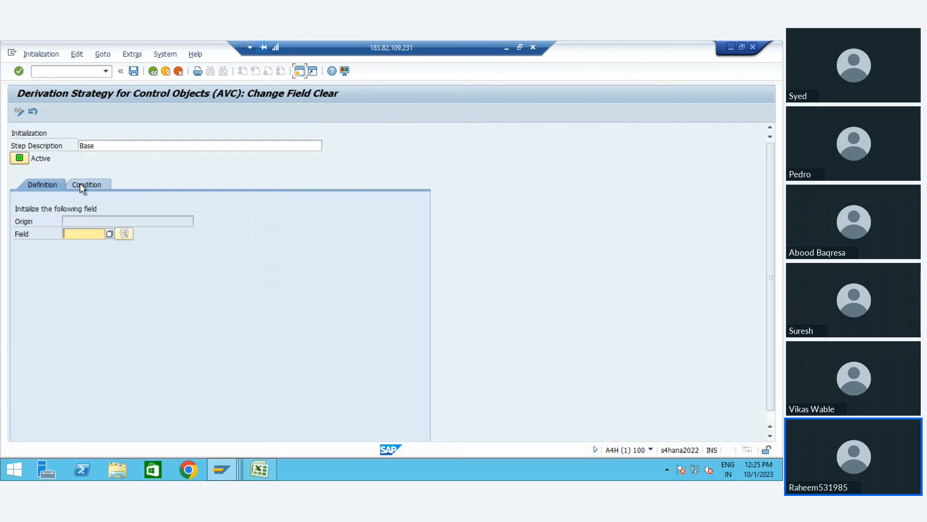
click(80, 184)
click(43, 185)
click(80, 185)
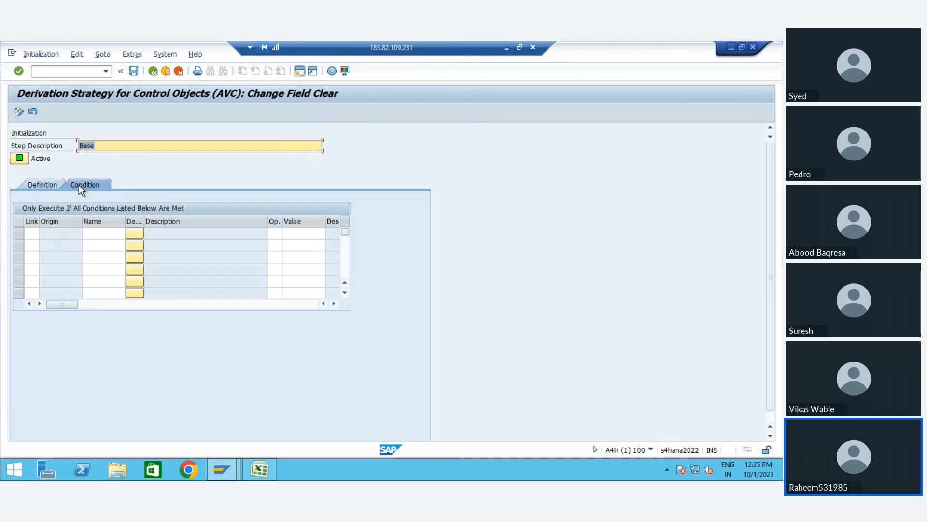
click(36, 233)
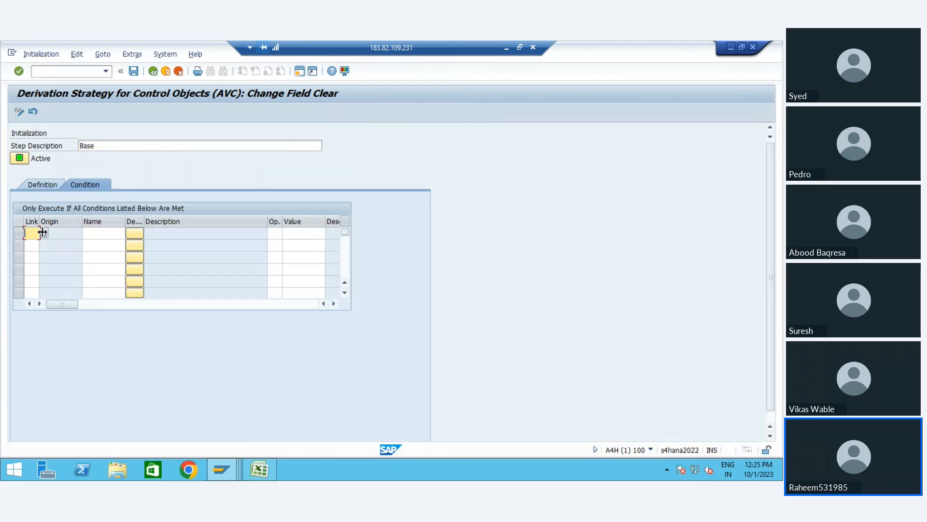
click(45, 233)
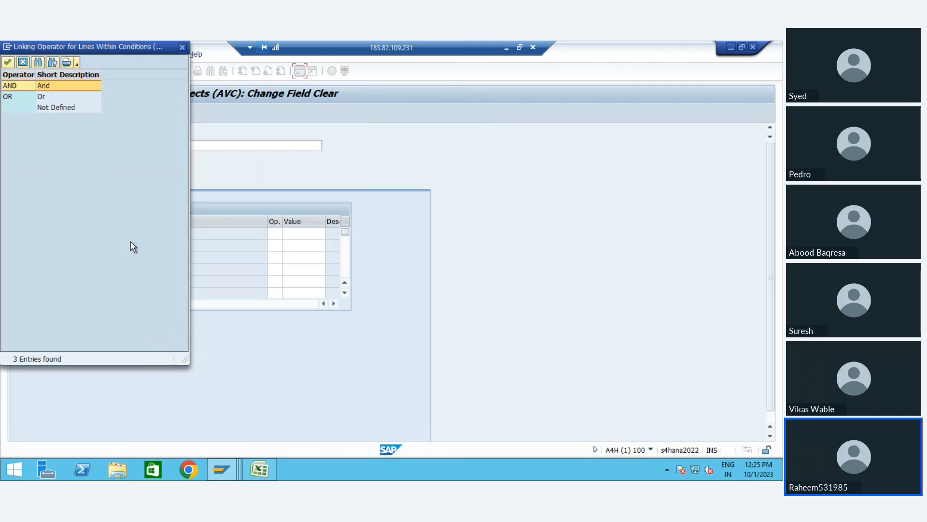
click(19, 62)
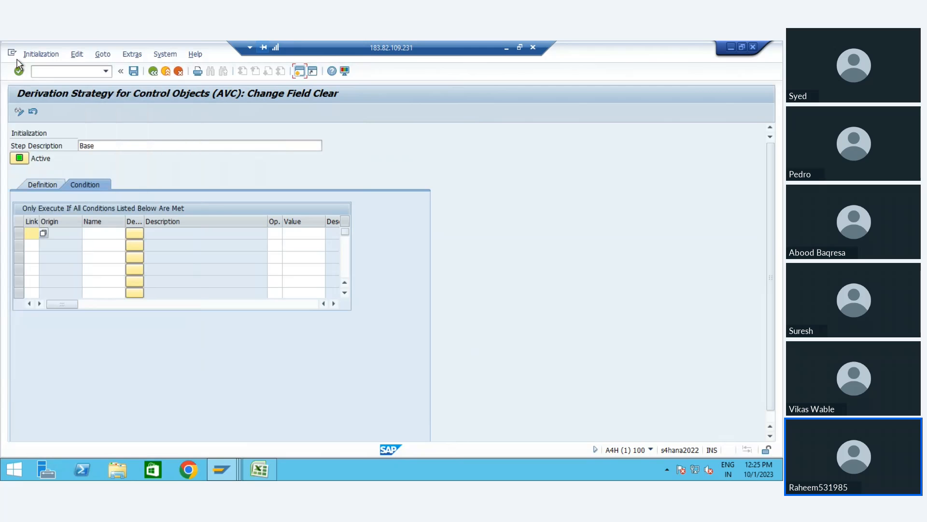
Set RFUND as the field to initialize in the Base step, save it and return to the strategy overview.
click(32, 183)
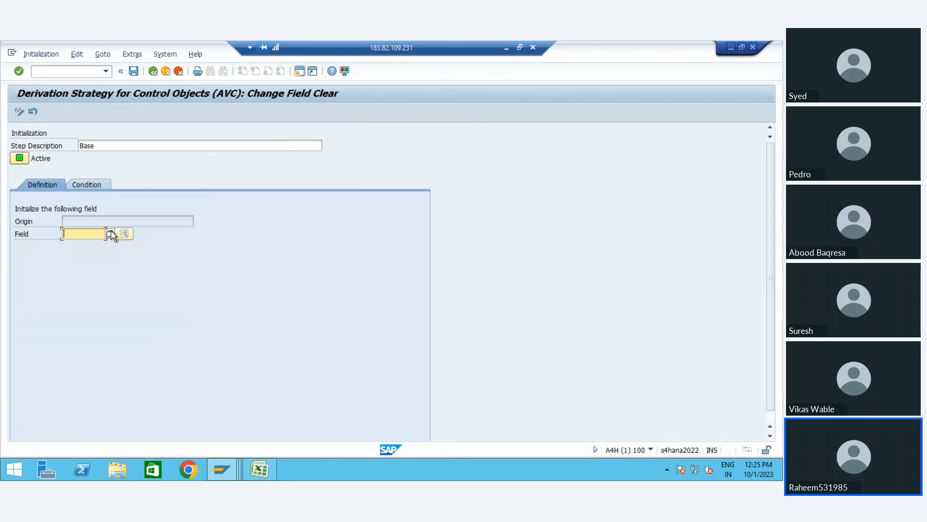
text(FUND)
key(Return)
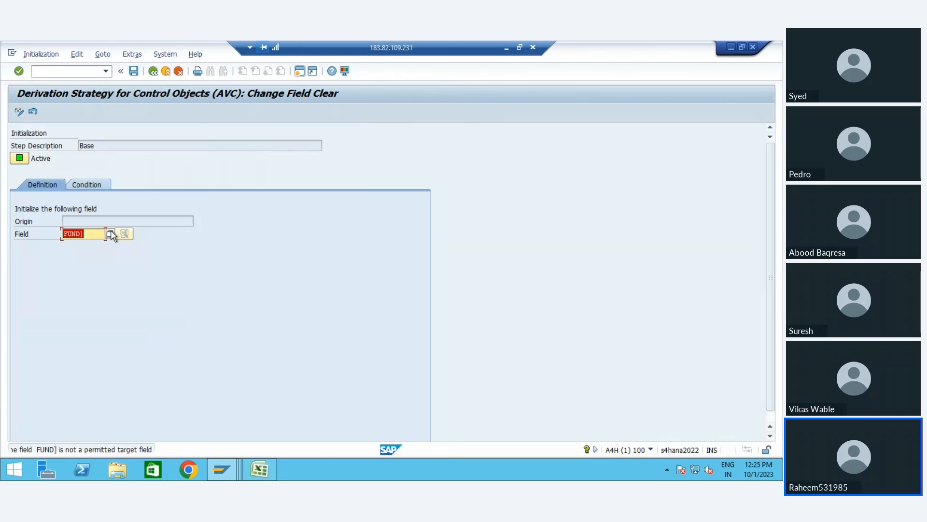
click(111, 231)
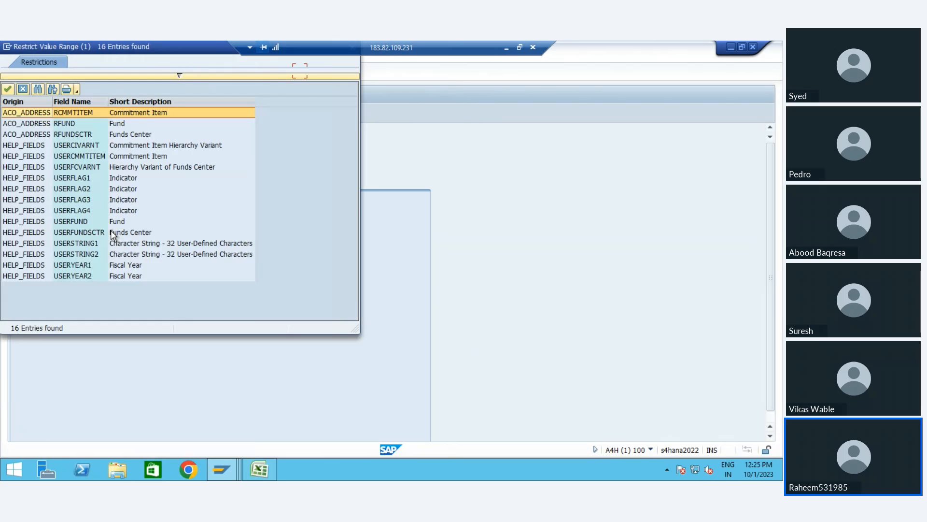
key(Down)
key(Return)
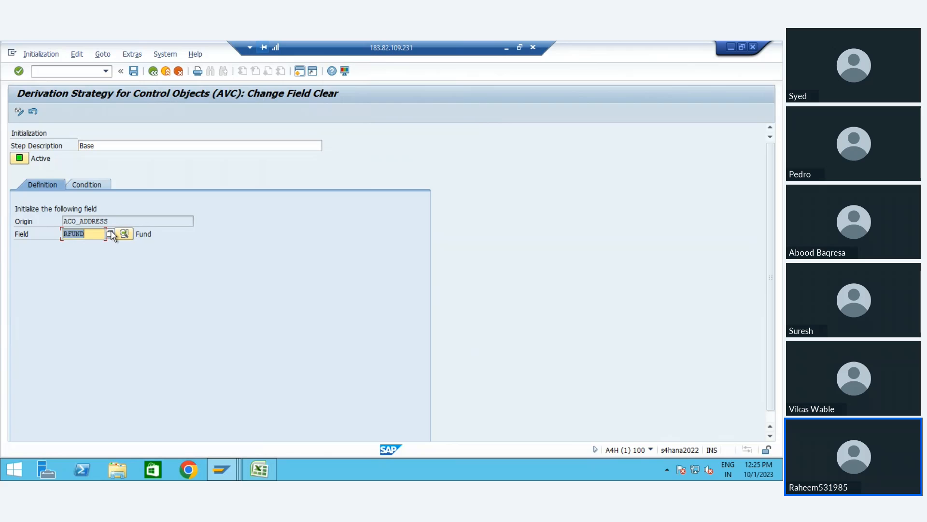
click(134, 71)
click(148, 73)
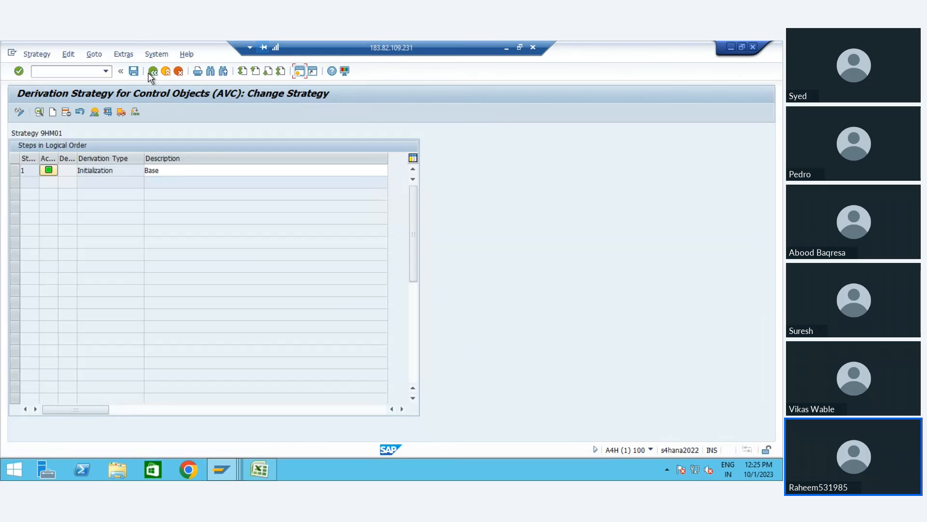
Return to the IMG and review the assignment of tolerance profile and control object strategy for FM area FM01.
click(148, 74)
click(152, 73)
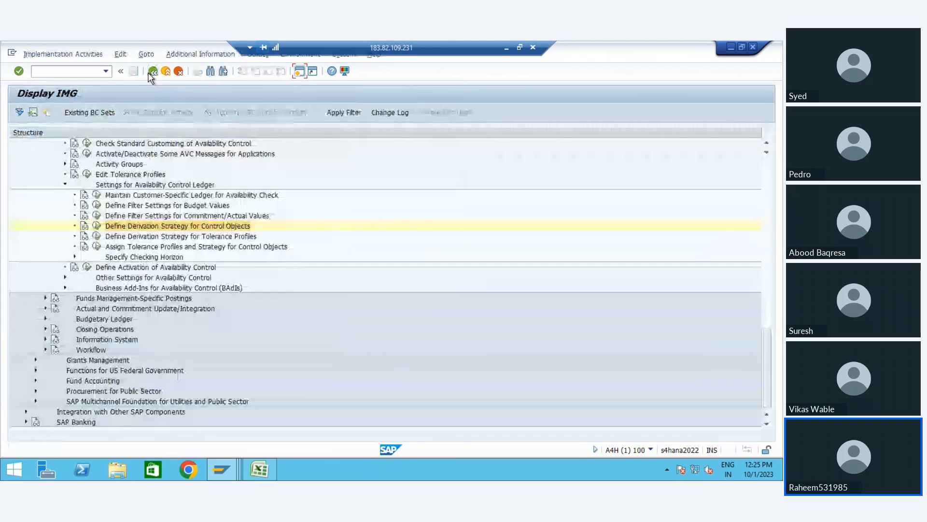
click(102, 249)
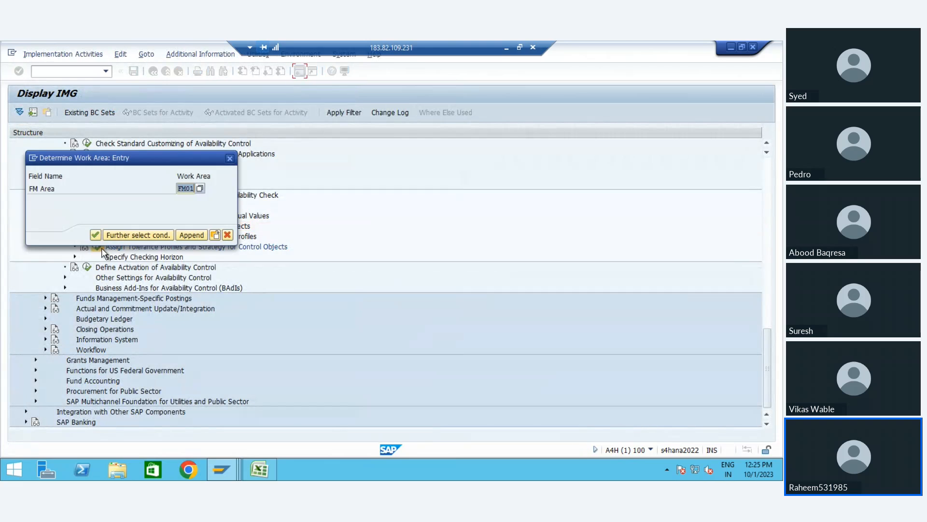
key(Return)
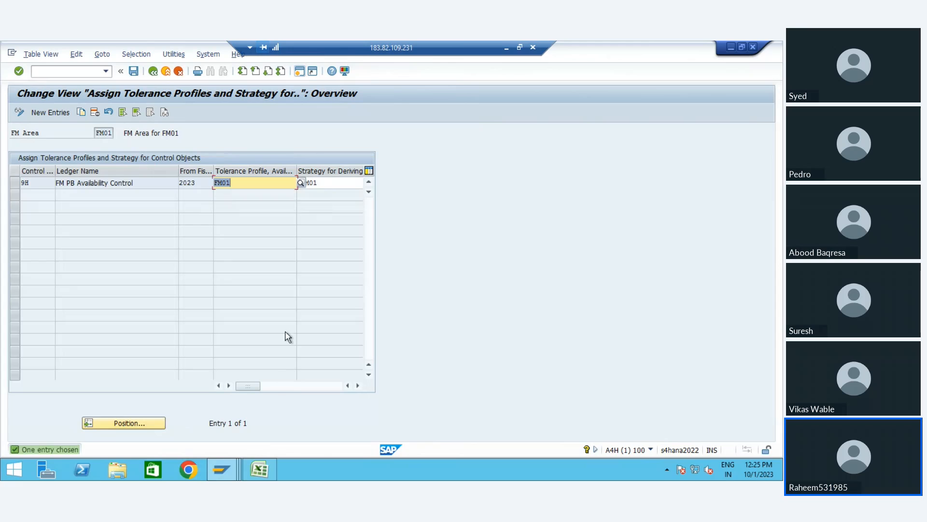
click(289, 386)
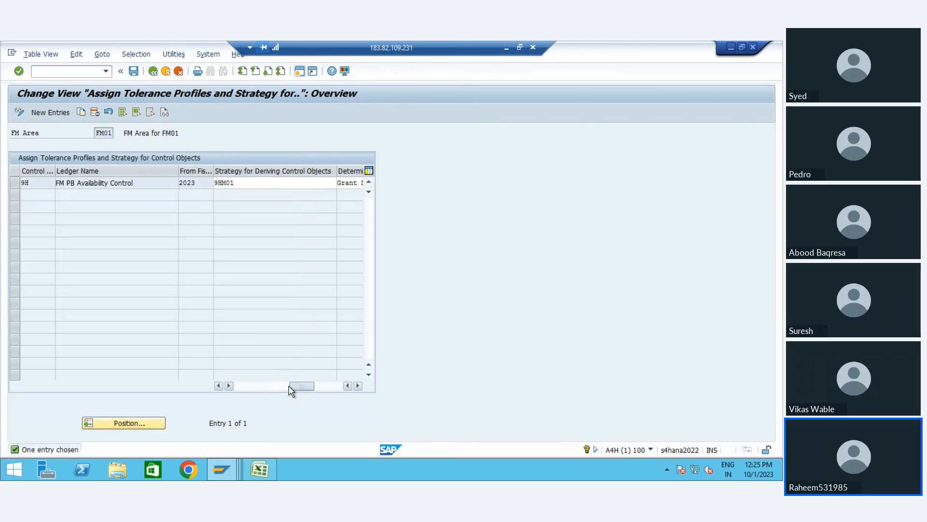
click(154, 71)
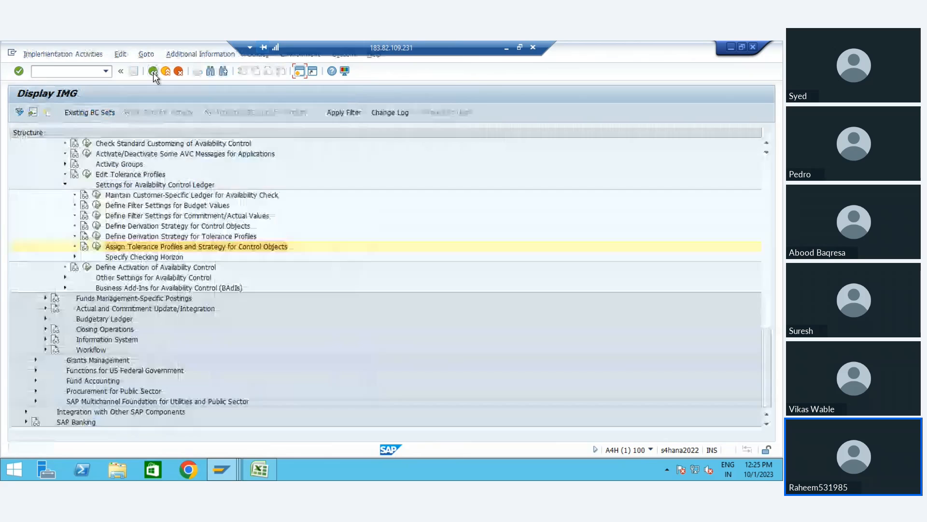
Locate Define Account Assignment Derivation in the IMG, view its locked data in display mode and go back.
click(154, 73)
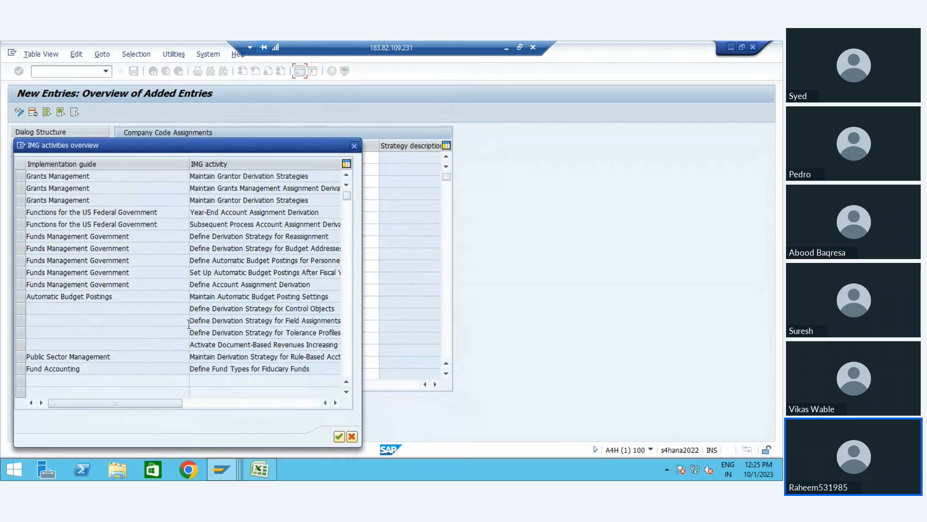
double_click(213, 285)
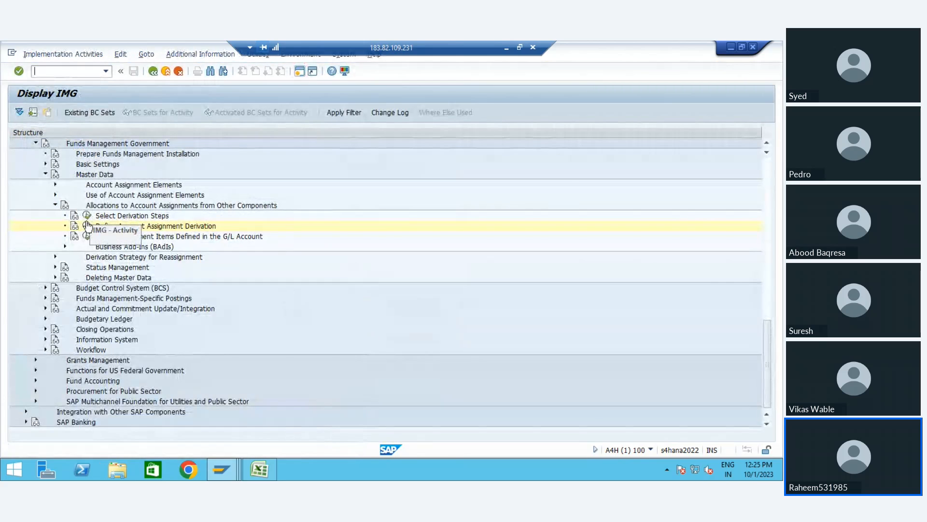
click(88, 226)
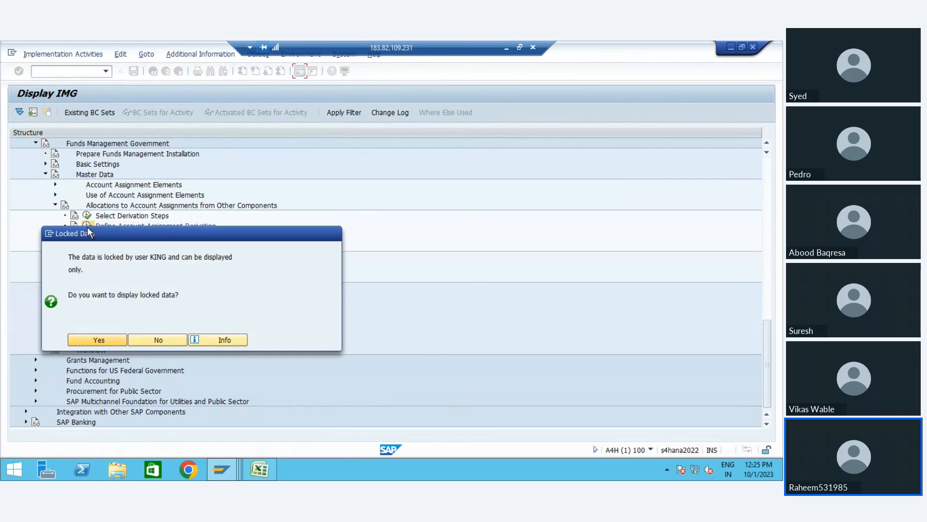
click(98, 340)
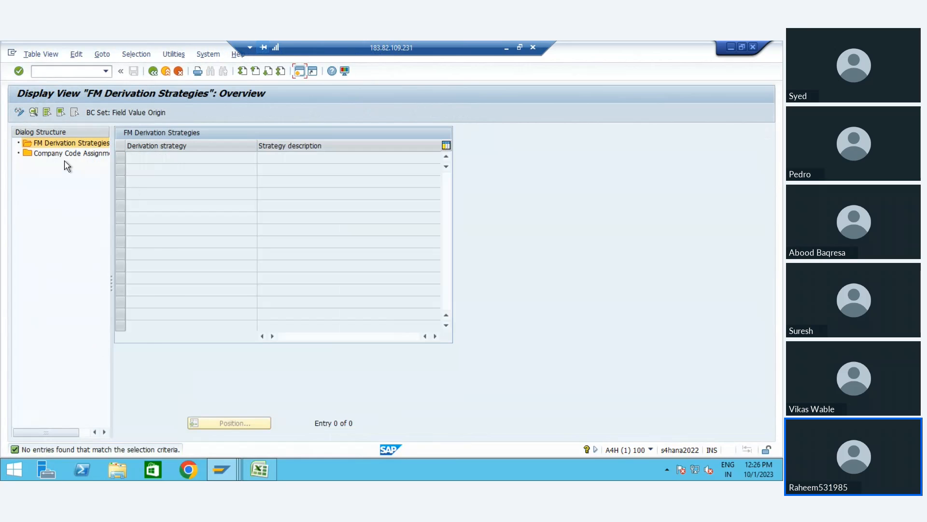
click(153, 71)
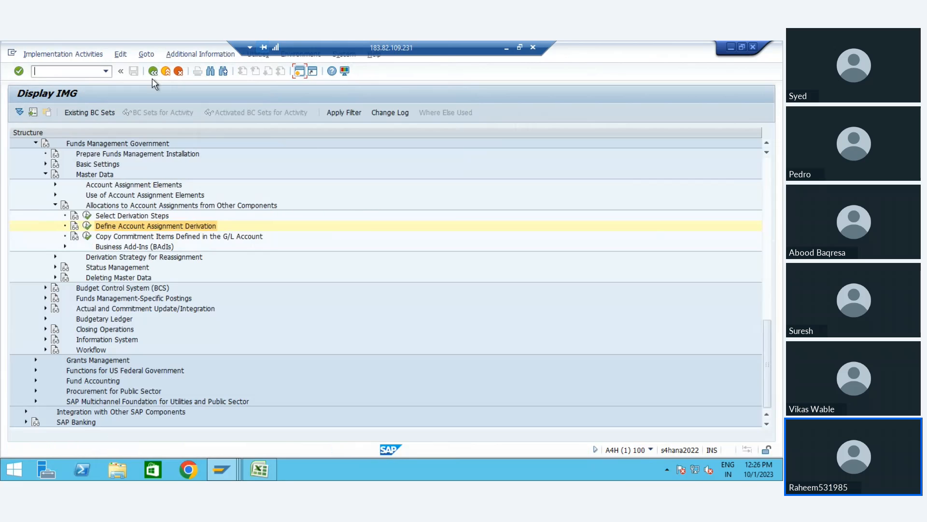
Open Select Derivation Steps and select the predefined rules Cost Element to Commitment Item and Cost Center/CE to Commitment Item/Funds Ctr/Fund/Function.
click(87, 225)
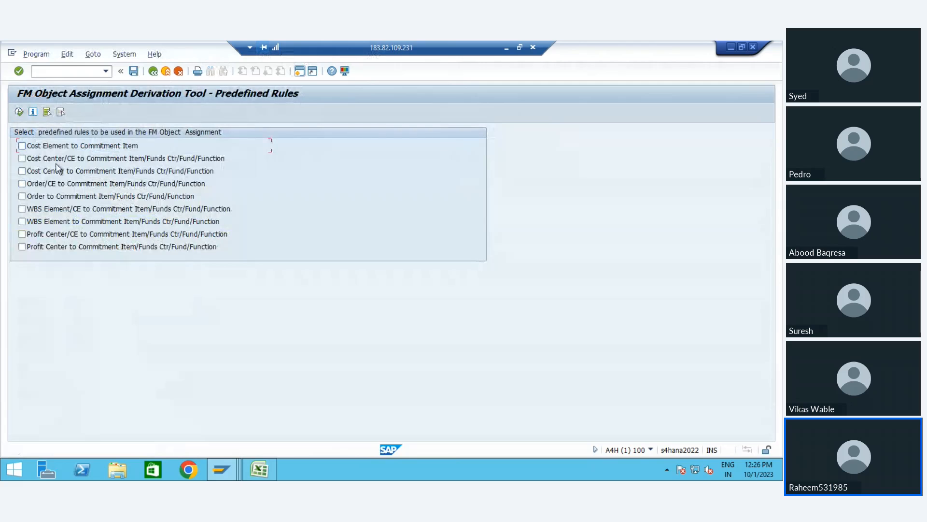
click(31, 146)
click(34, 159)
click(36, 171)
click(40, 187)
Save the rule selection as a variant with name and description /z, and return to the IMG.
click(133, 72)
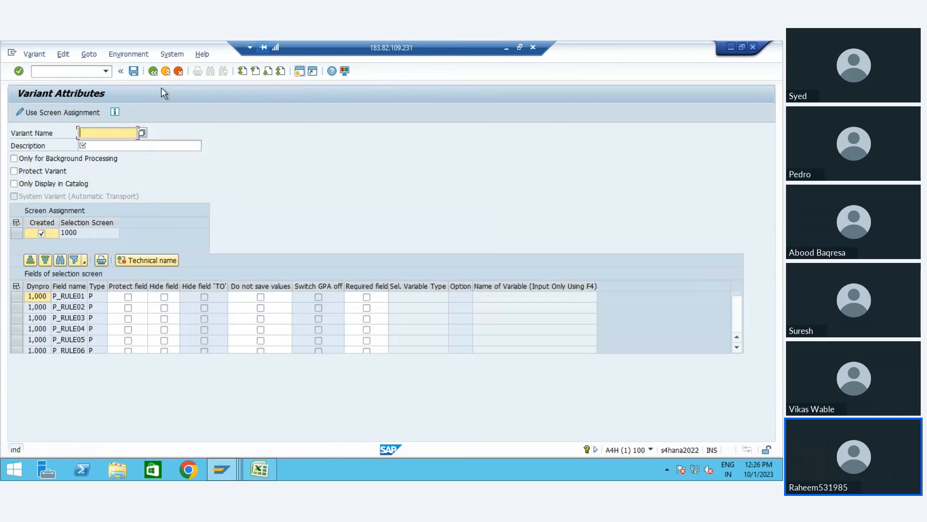
click(154, 72)
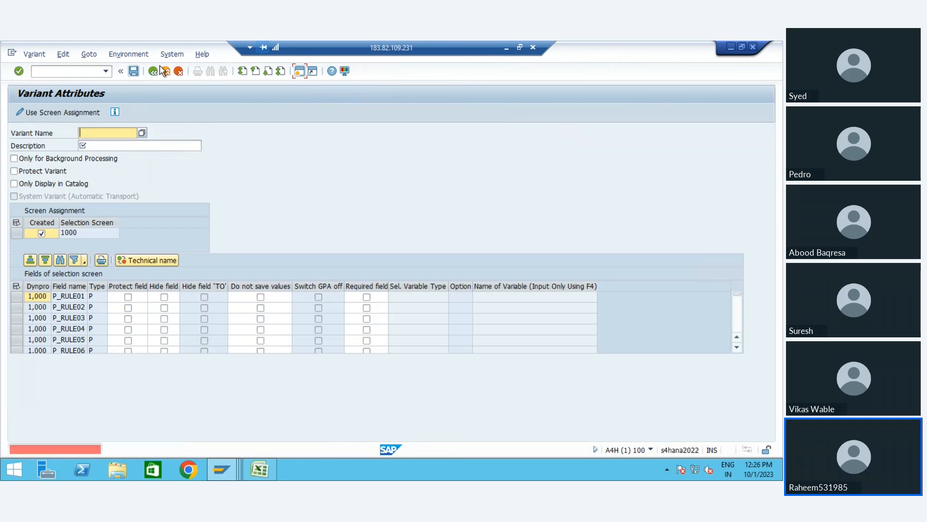
text(/z)
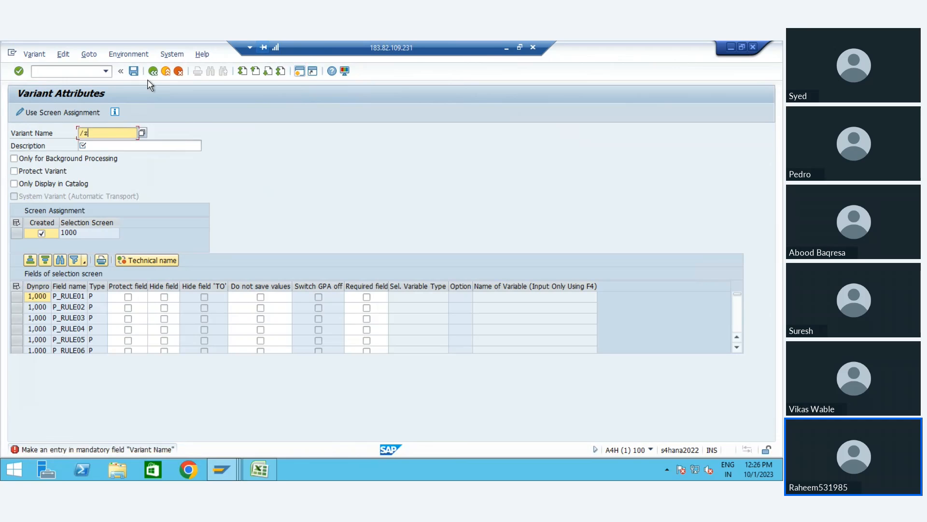
key(Return)
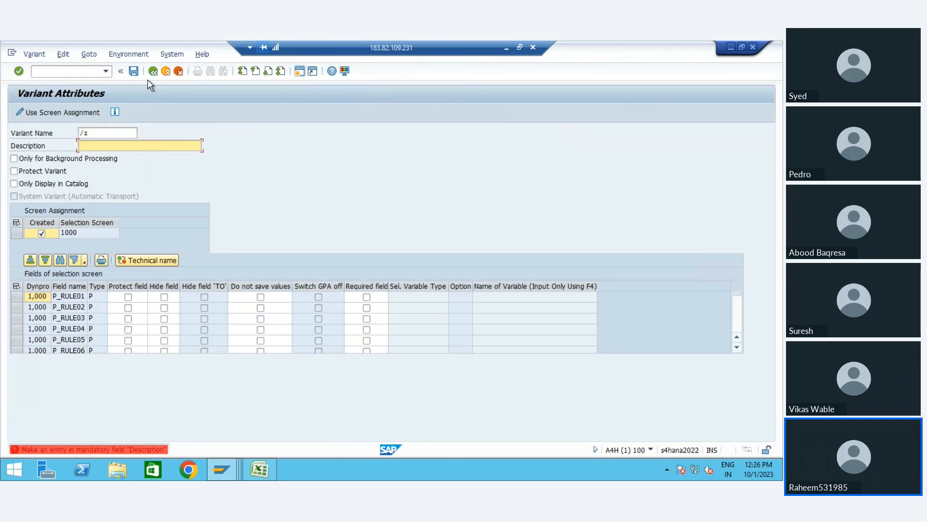
text(/z)
key(Return)
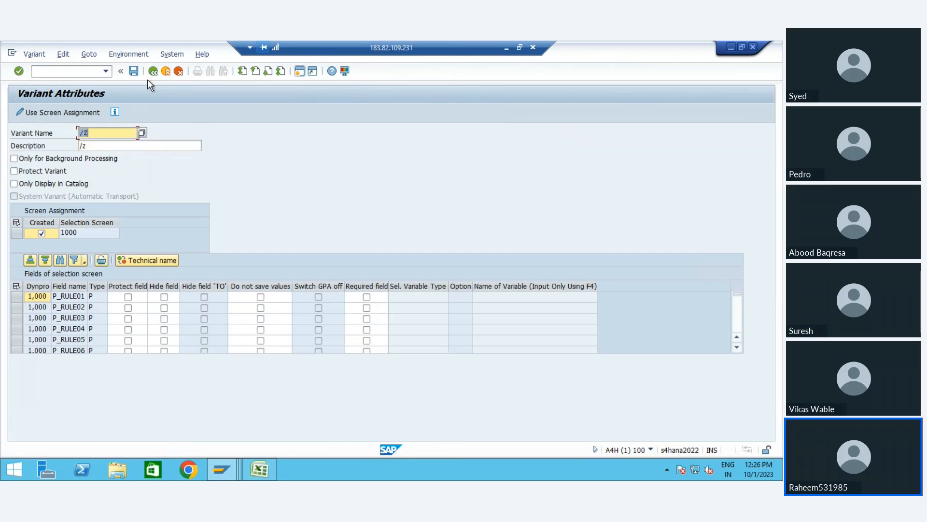
key(ctrl+s)
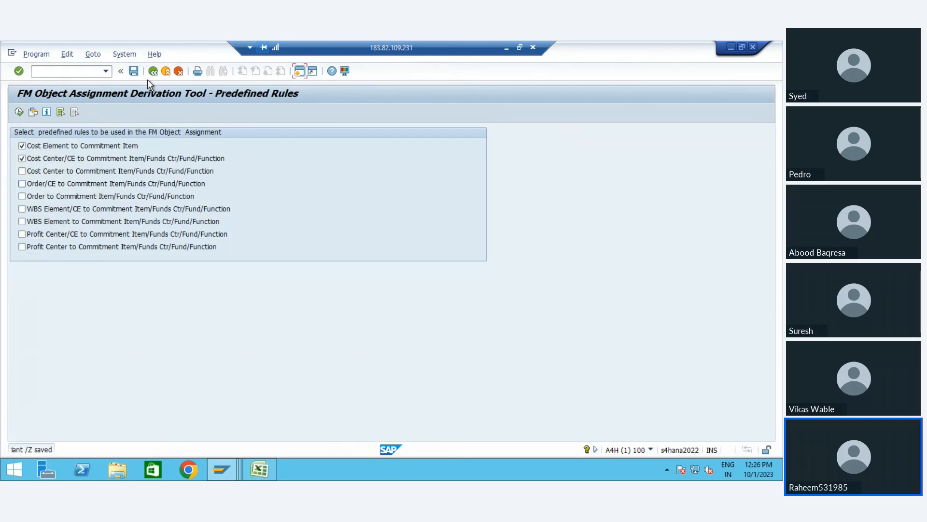
click(153, 71)
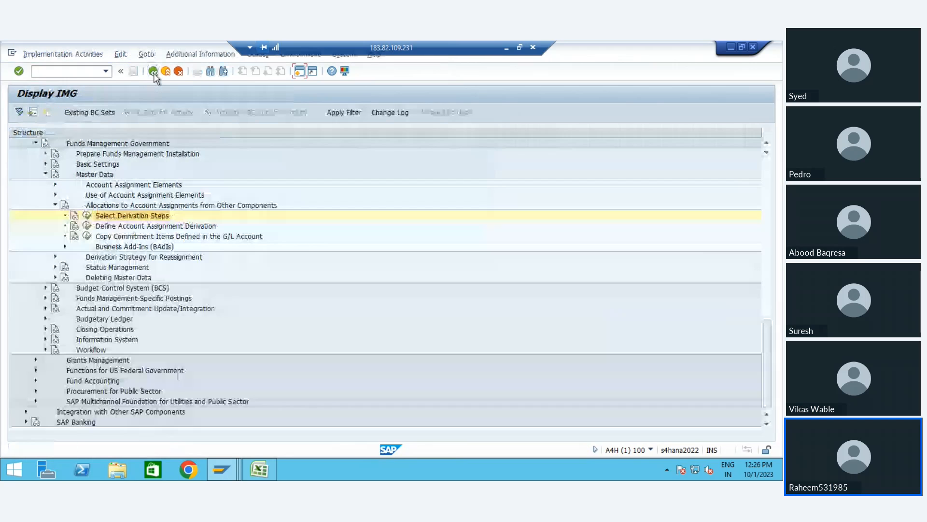
Reopen Select Derivation Steps and copy the predefined rule Cost Element to Commitment Item into the FM derivation tool.
click(87, 215)
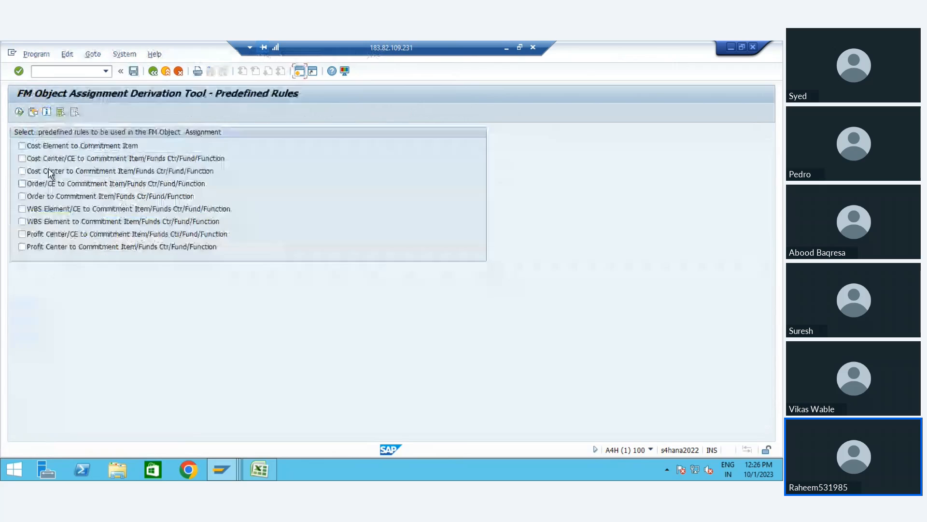
click(22, 146)
click(19, 112)
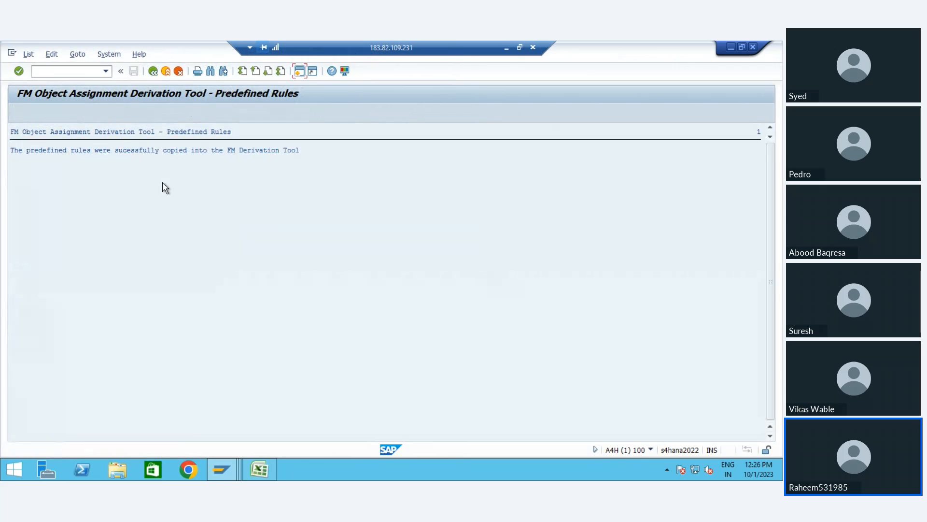
click(153, 71)
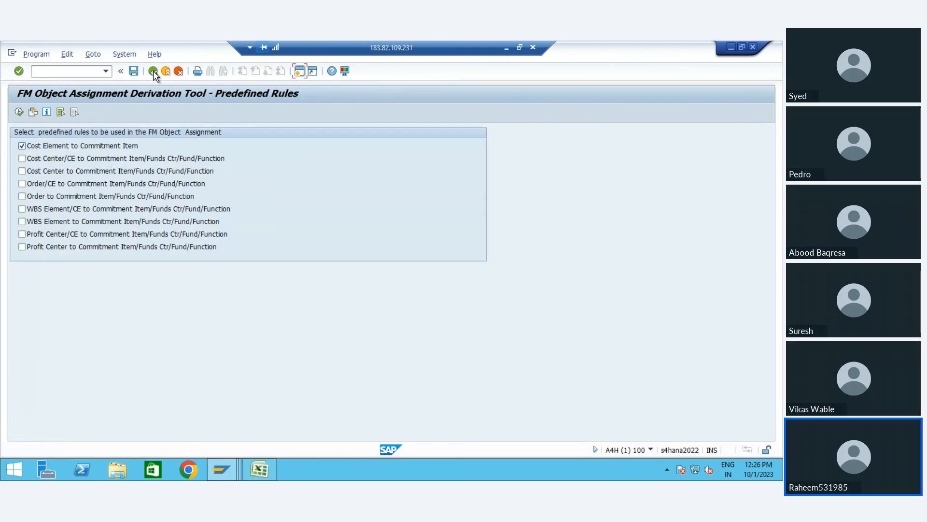
Copy the predefined rule Cost Center/CE to Commitment Item/Funds Ctr/Fund/Function into the derivation tool, and return to the IMG activities overview.
click(44, 159)
click(19, 113)
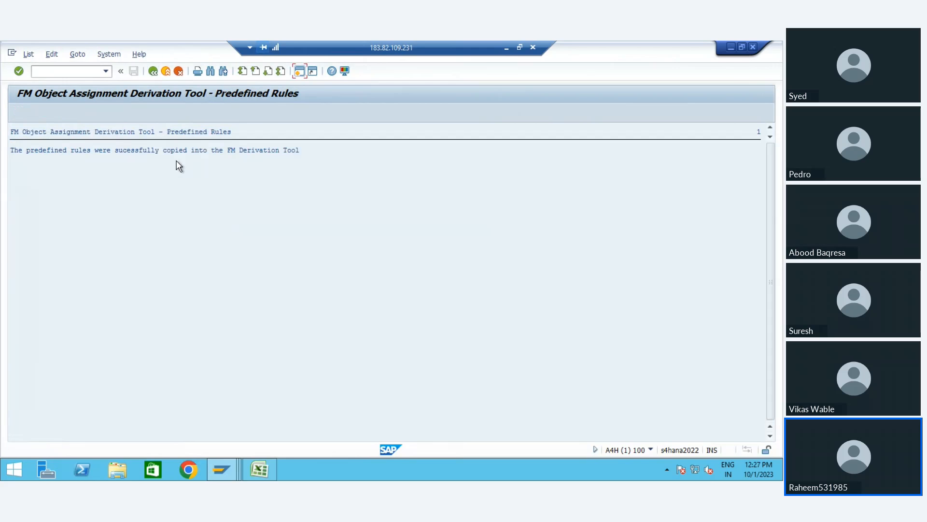
click(153, 72)
click(152, 72)
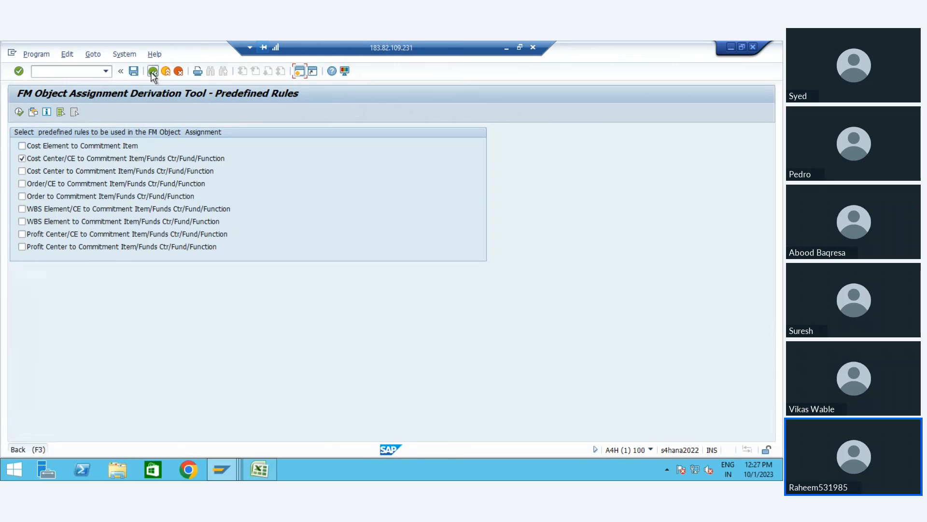
click(152, 72)
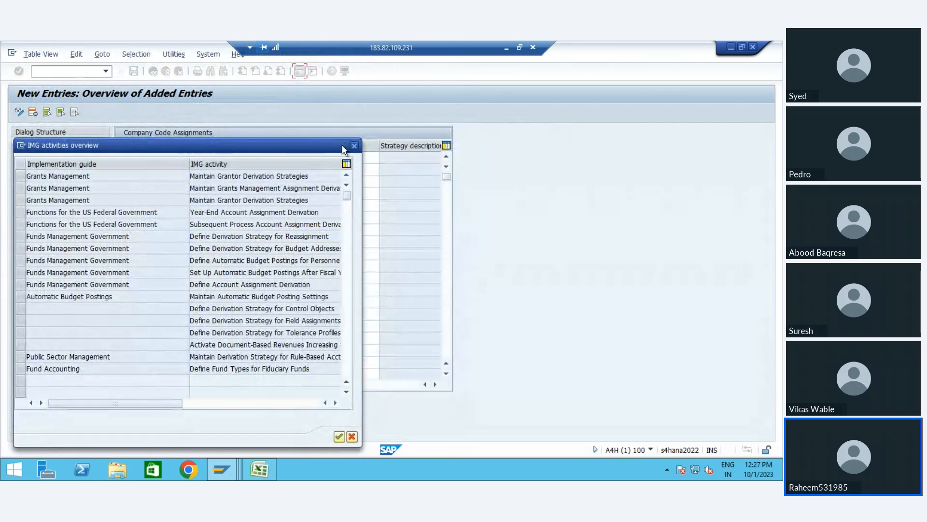
Close the IMG activities overview and decline to edit entries for company code ZNFM's derivation strategy.
click(354, 145)
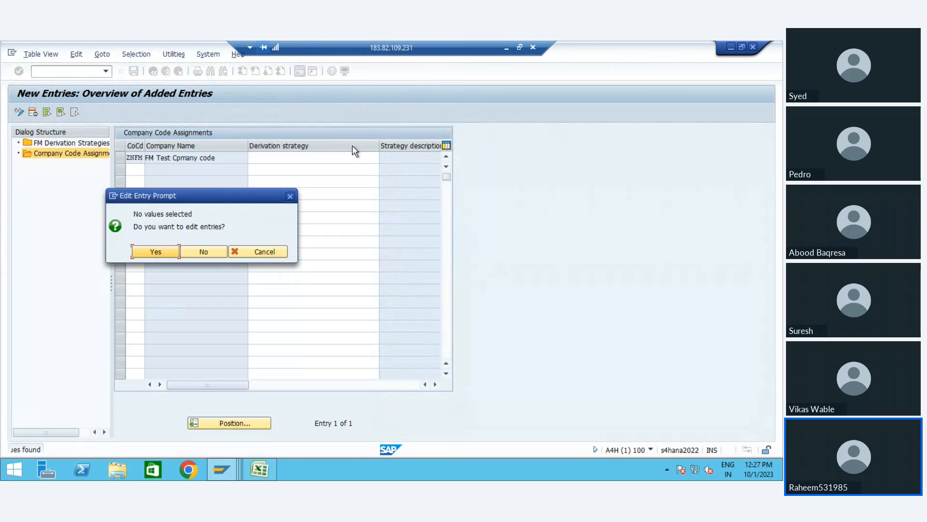
click(156, 252)
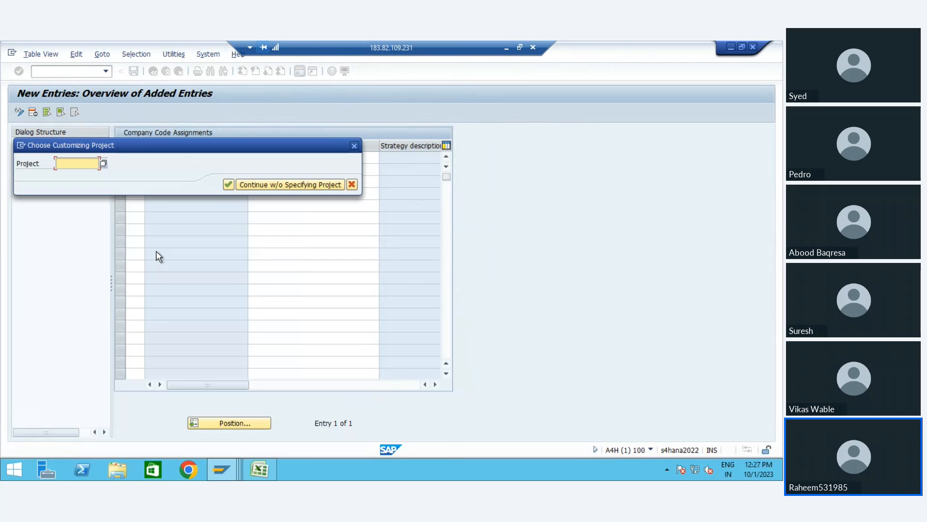
click(351, 184)
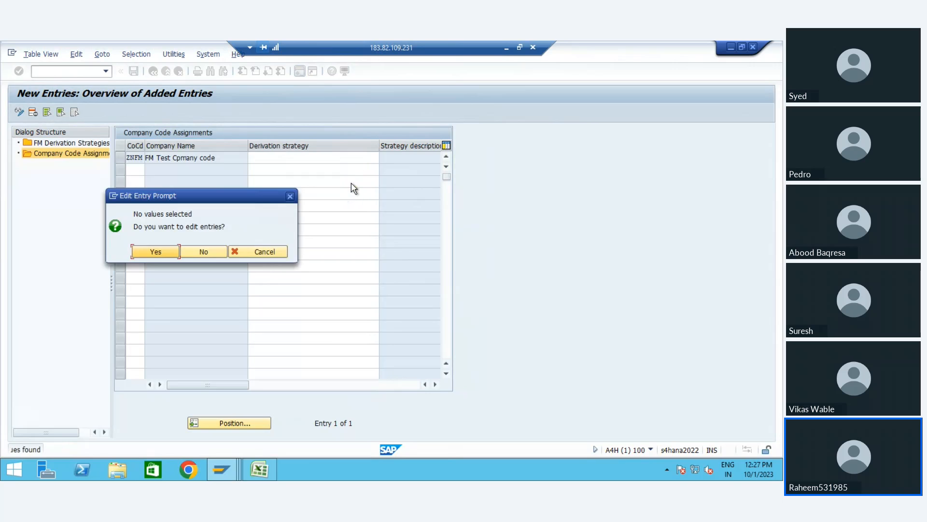
key(Return)
click(352, 185)
click(199, 252)
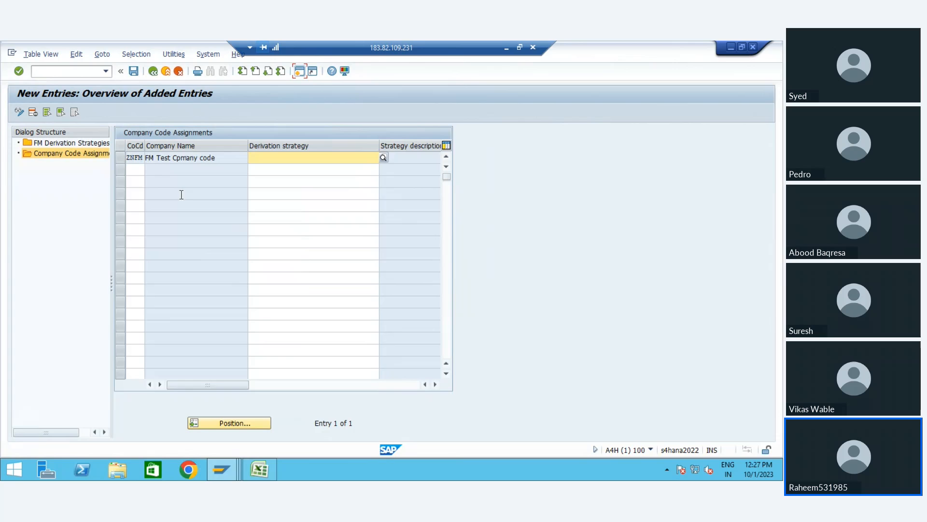
Return to the FM Derivation Strategies list and try to open derivation strategy ZFM01.
click(153, 73)
click(152, 73)
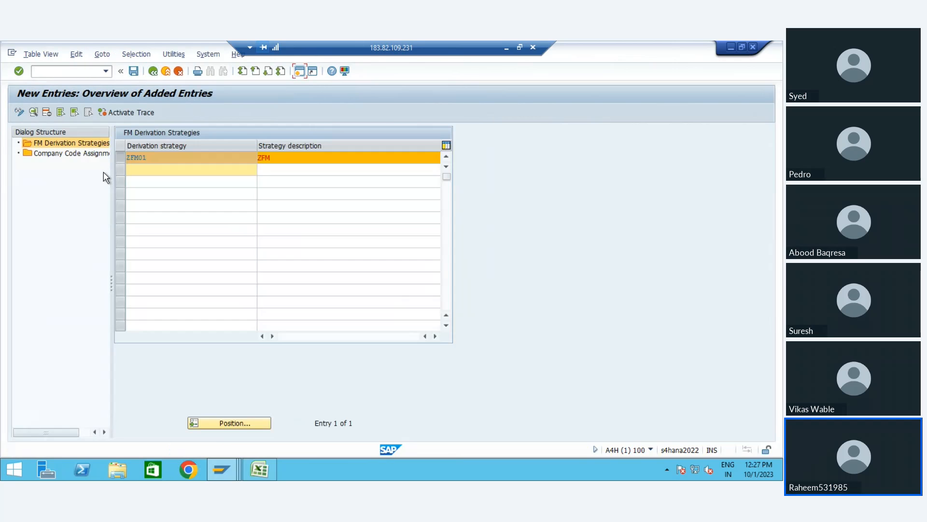
double_click(201, 161)
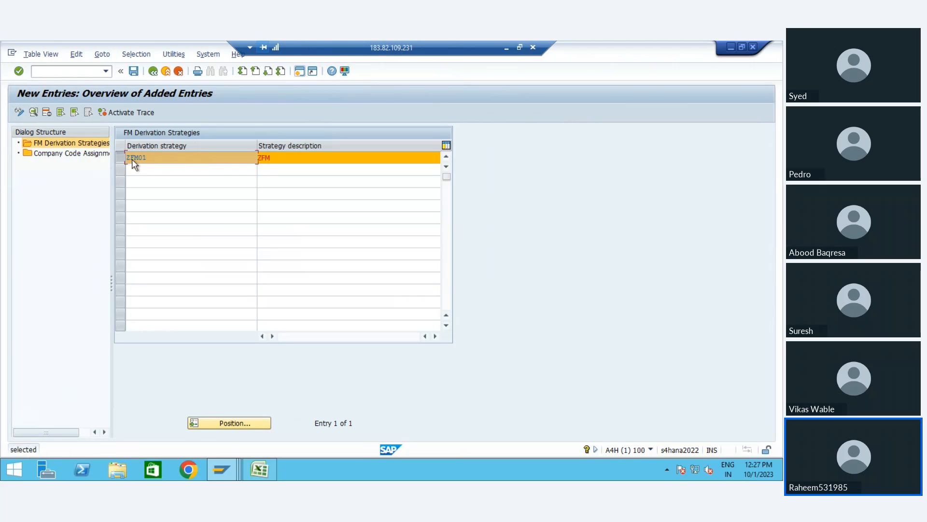
double_click(67, 143)
double_click(230, 169)
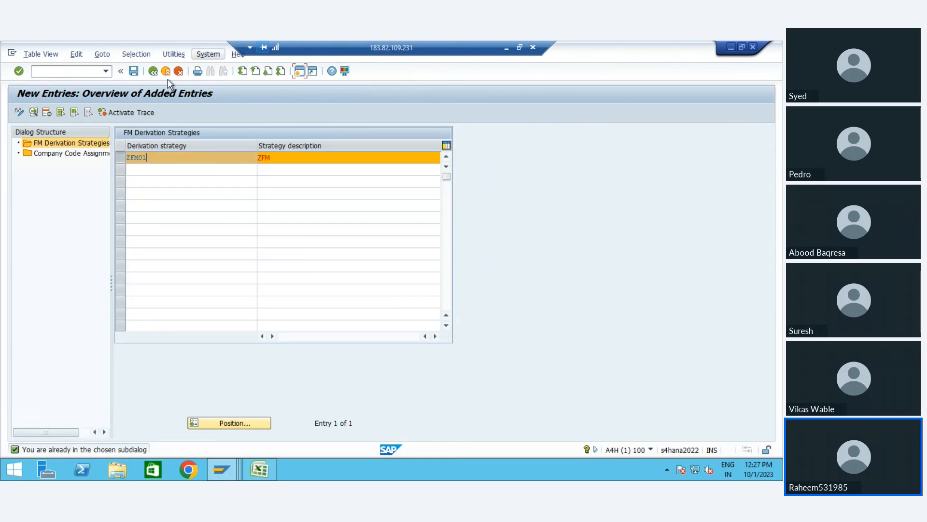
Leave the derivation strategy maintenance, choose to save the changes and exit to the SAP Easy Access screen.
click(156, 71)
click(155, 71)
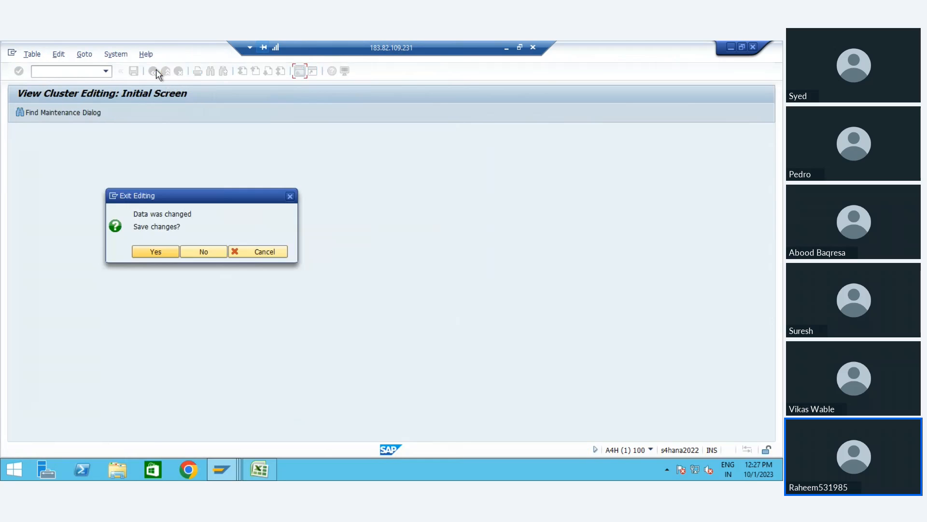
click(158, 248)
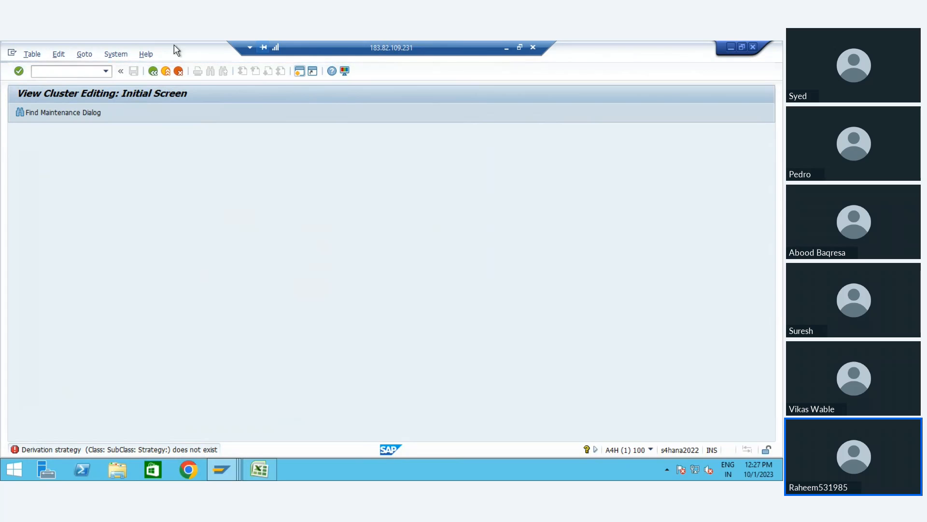
click(156, 69)
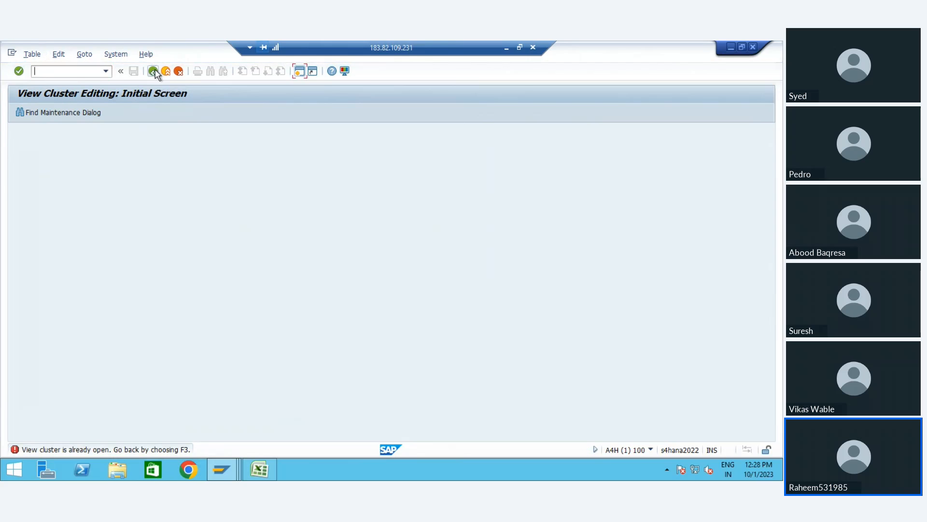
click(153, 71)
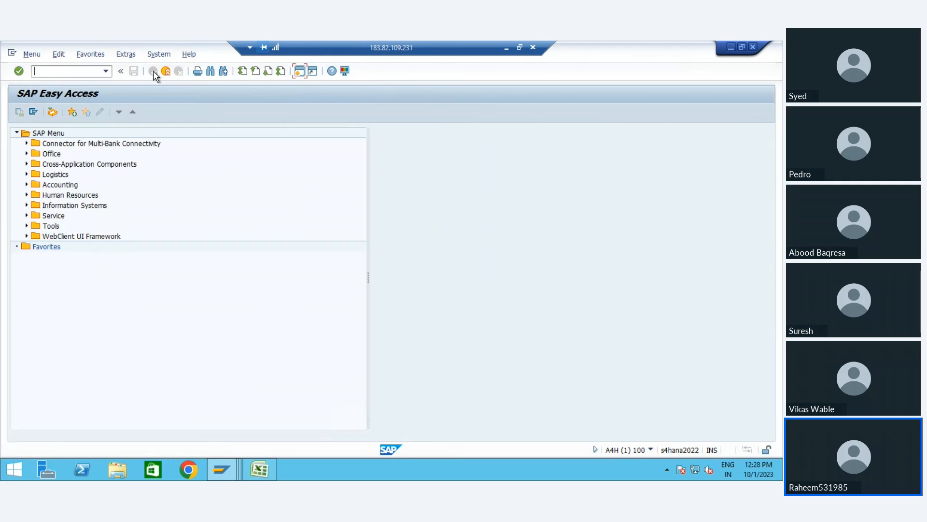
Run transaction spro and display the SAP Reference IMG.
text(spro)
key(Return)
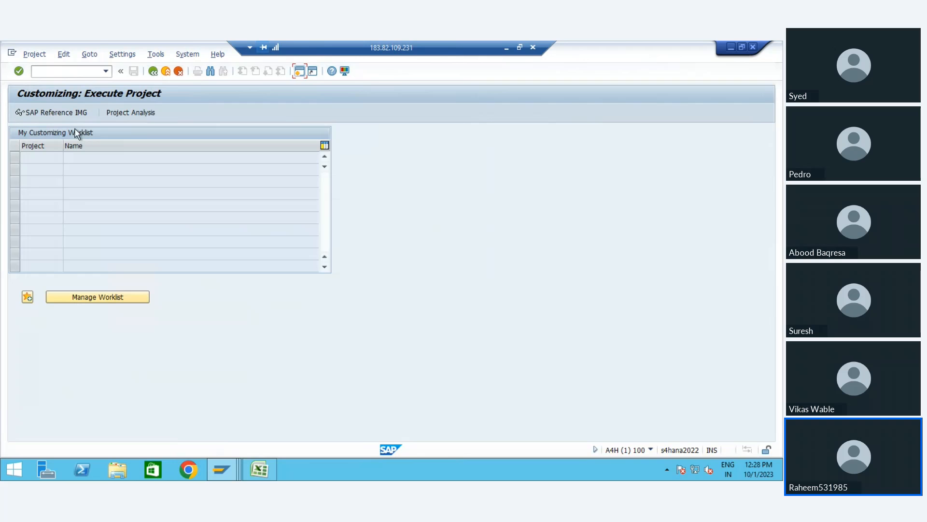
click(69, 114)
click(94, 227)
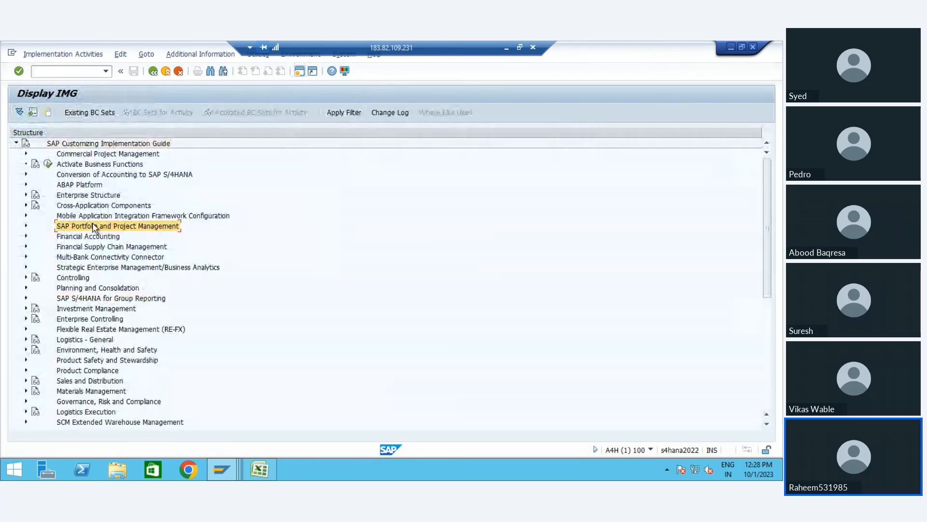
Expand Public Sector Management, Funds Management Government and Budget Control System (BCS) in the IMG structure.
key(Down)
key(Down)
key(Down)
key(Down)
key(Down)
key(Down)
key(Down)
key(Down)
key(Down)
key(Down)
key(Down)
key(Down)
key(Down)
key(Down)
key(Down)
key(Down)
key(Down)
key(Down)
key(Down)
key(Down)
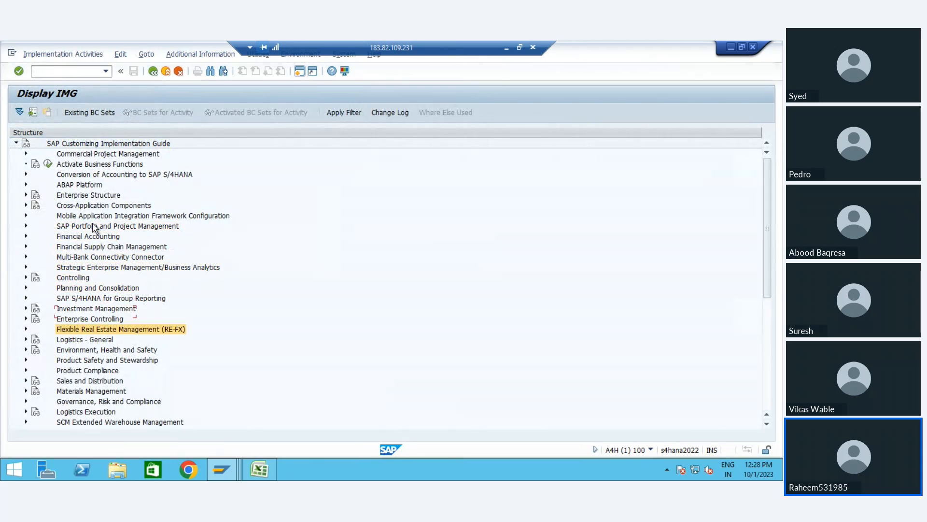
key(Down)
key(Down)
key(Down)
key(Down)
key(Down)
key(Down)
key(Down)
key(Down)
key(Down)
key(Down)
key(Down)
key(Down)
key(Down)
key(Down)
key(Down)
key(Down)
key(Down)
key(Down)
key(Down)
key(Up)
key(Up)
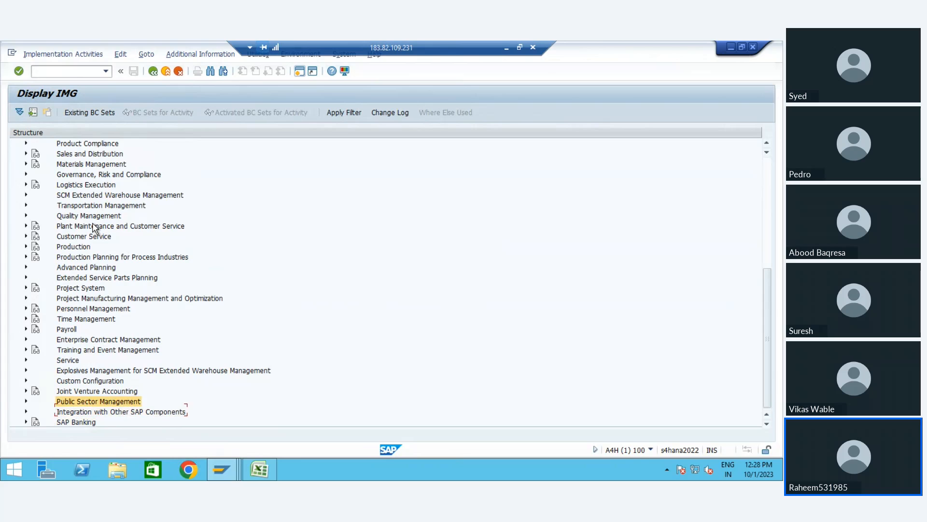
key(Right)
key(Down)
key(Down)
key(Down)
key(Up)
key(Up)
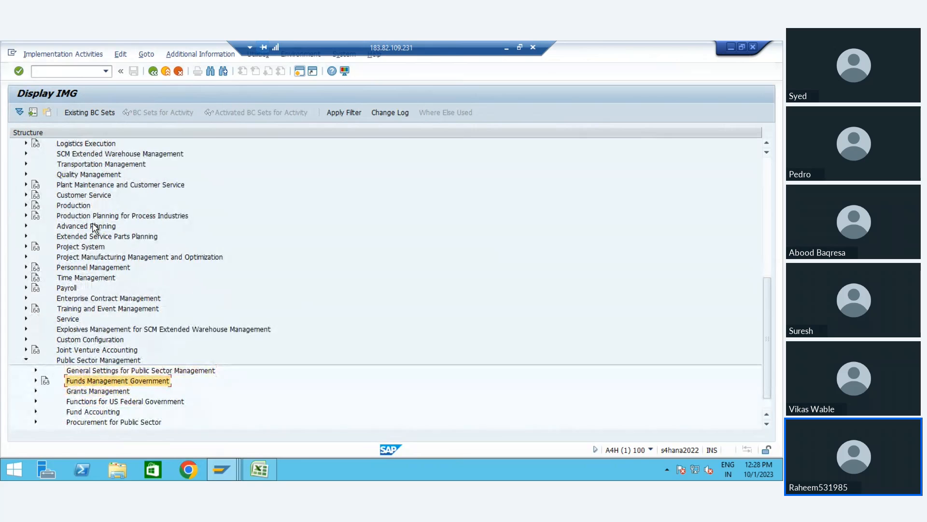
key(Down)
key(Right)
key(Down)
key(Down)
key(Down)
key(Down)
key(Right)
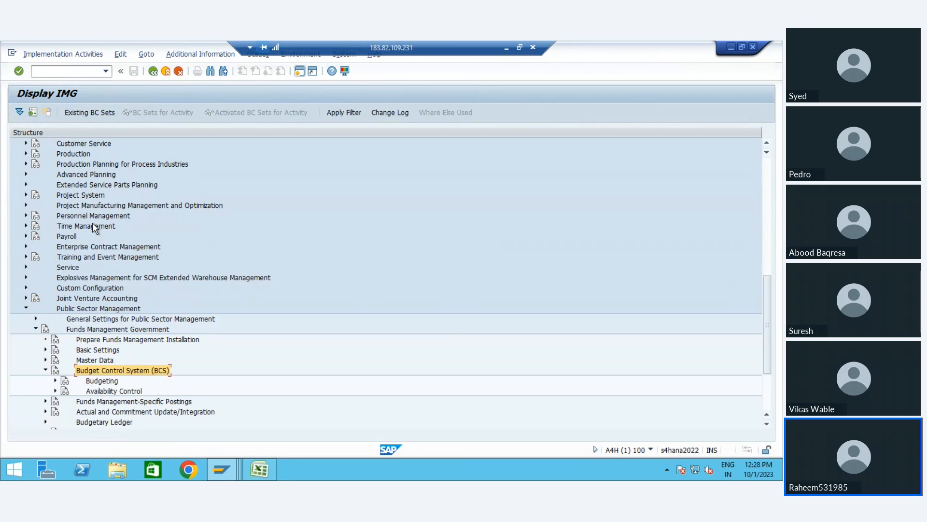
Expand Availability Control and its Settings for Availability Control Ledger node.
key(Down)
key(Down)
key(Right)
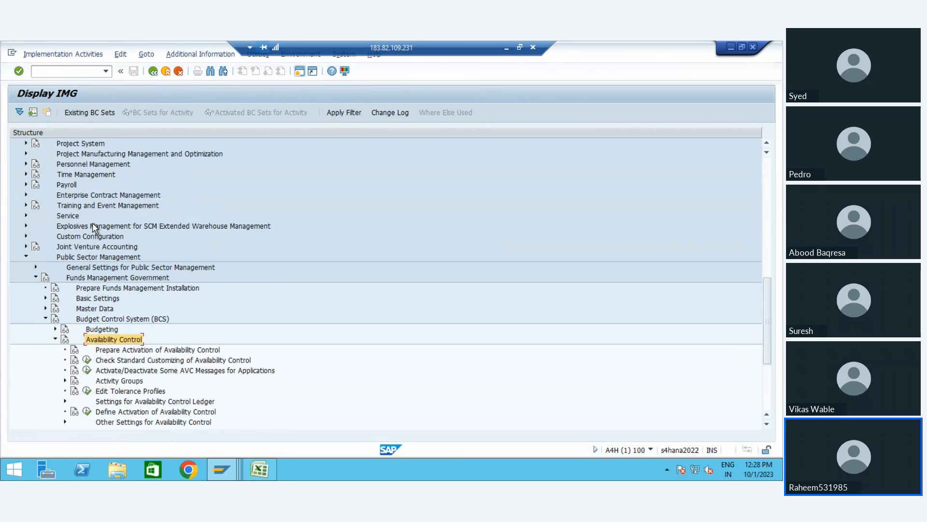
key(Down)
key(Down)
key(Down)
key(Down)
key(Down)
key(Down)
key(Down)
key(Up)
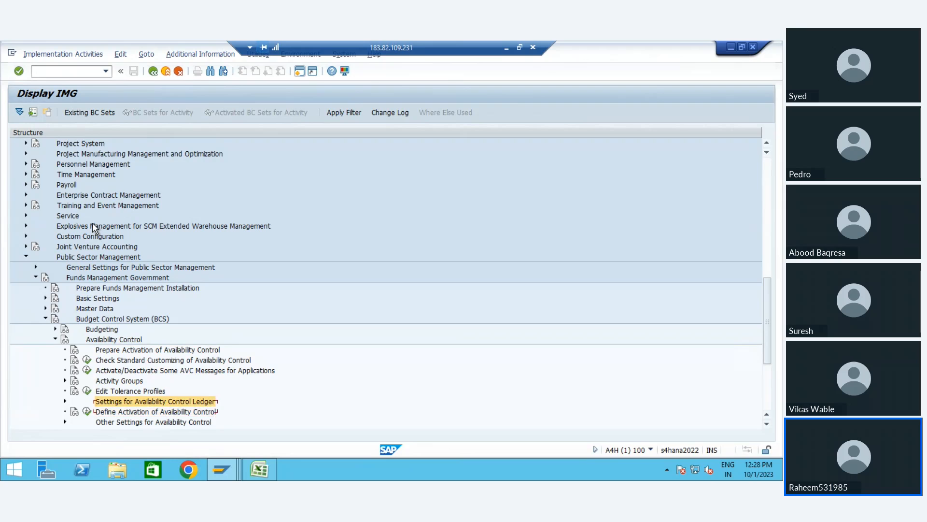
key(Right)
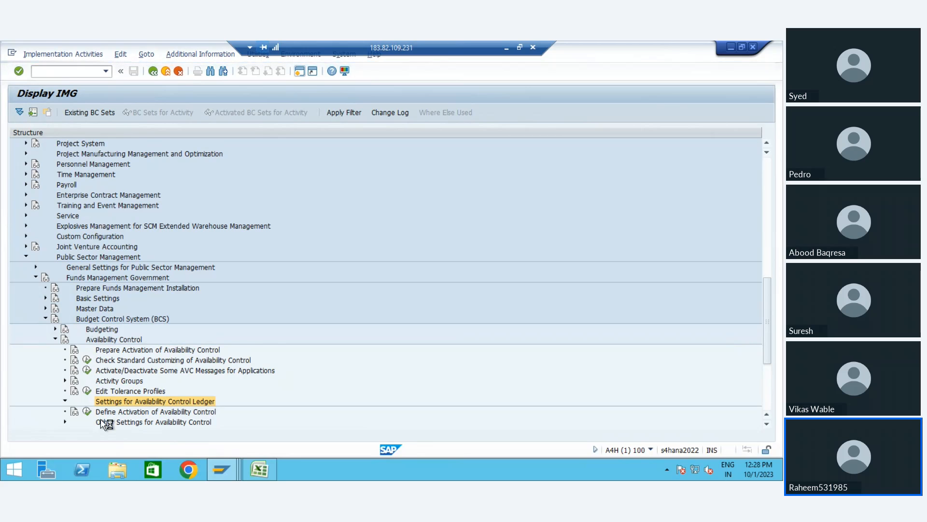
Review the entries in Define Derivation Strategy for Tolerance Profiles, and return to the IMG structure.
key(Down)
key(Down)
key(Down)
key(Down)
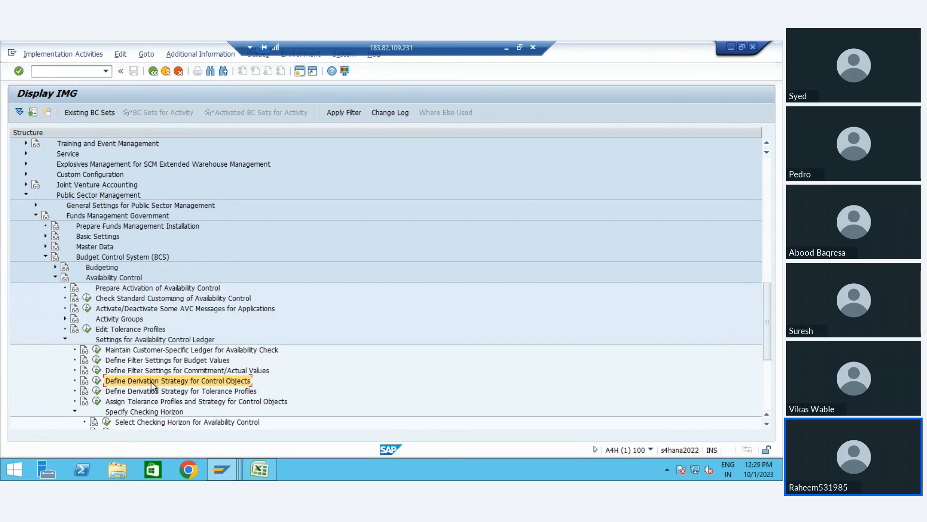
key(Down)
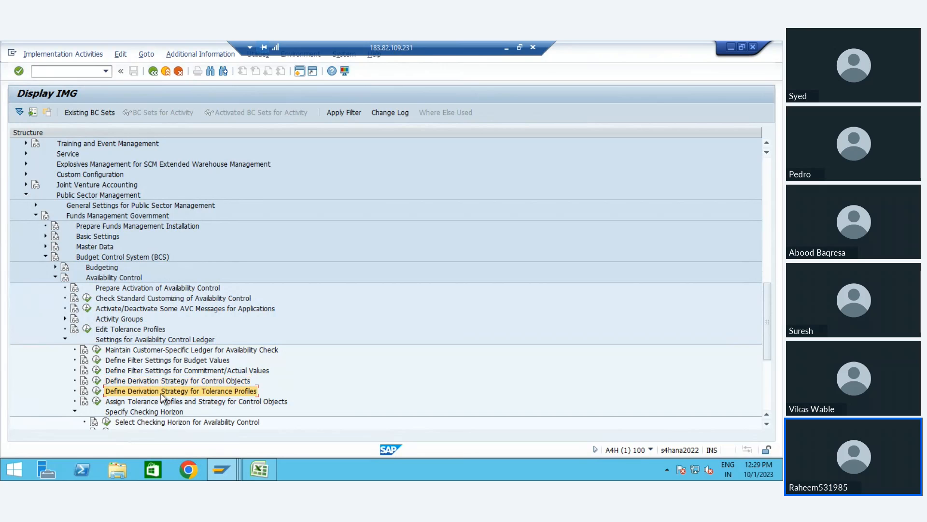
click(98, 392)
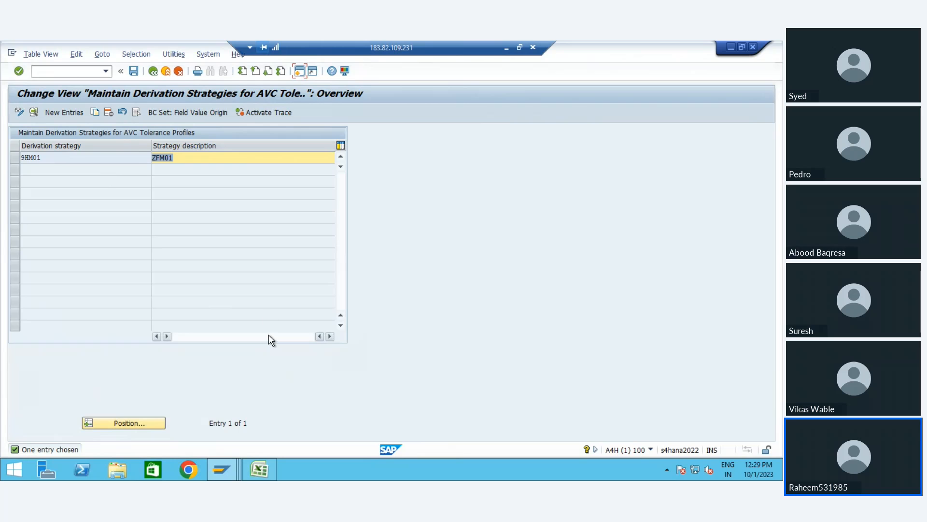
click(153, 71)
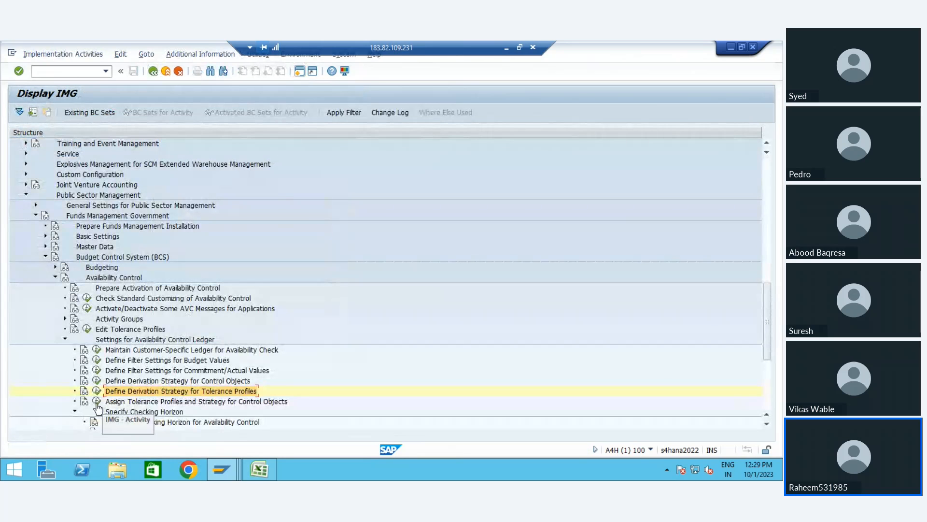
In Assign Tolerance Profiles and Strategy for Control Objects for FM01, set ledger 9H's grant determination to Grant Identical in Budget Address and Derived Control Object.
click(97, 402)
key(Return)
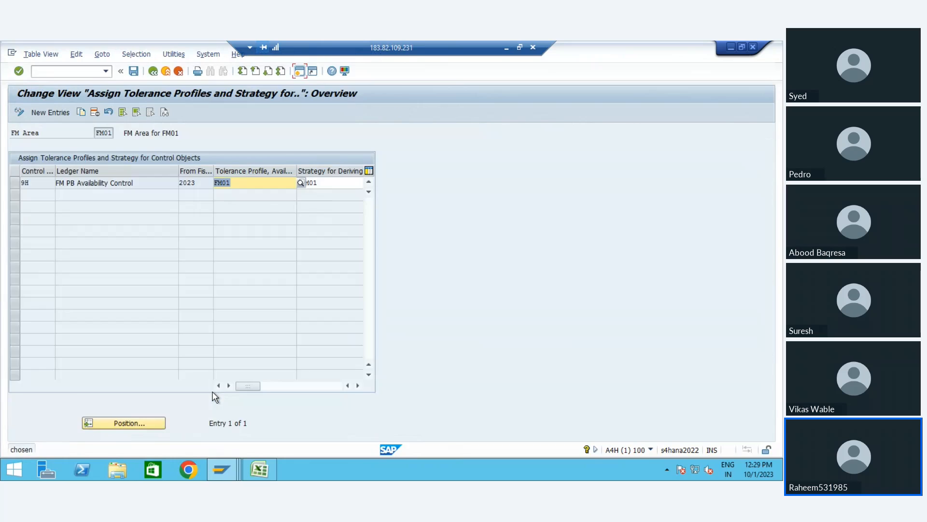
double_click(128, 186)
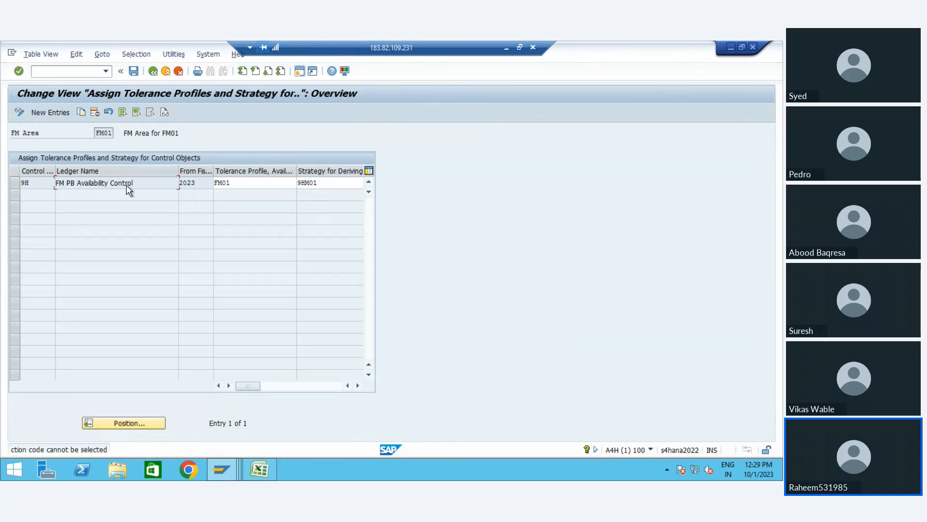
double_click(127, 186)
click(243, 182)
key(Tab)
key(Tab)
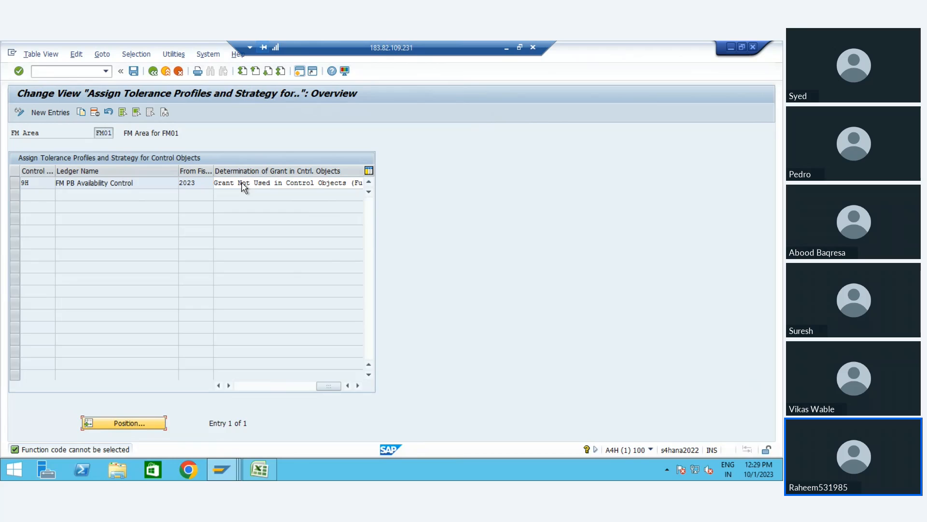
click(242, 186)
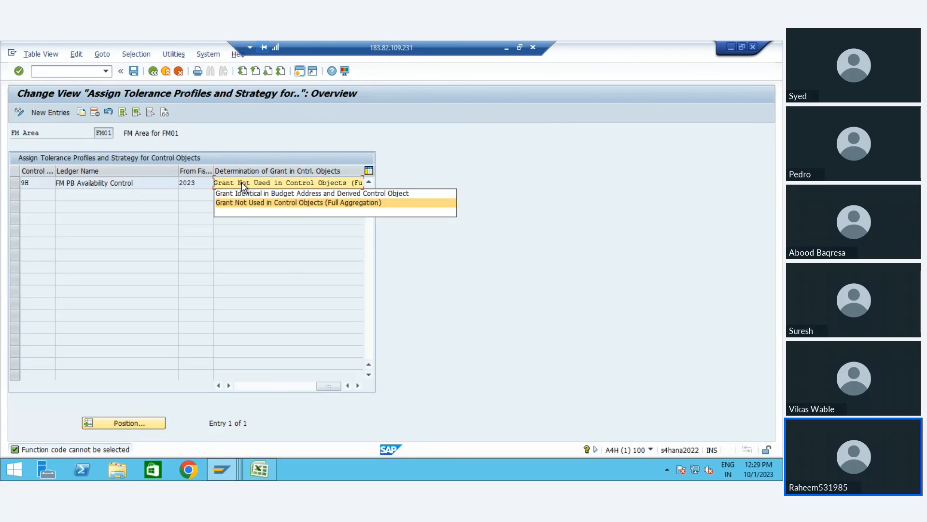
click(240, 213)
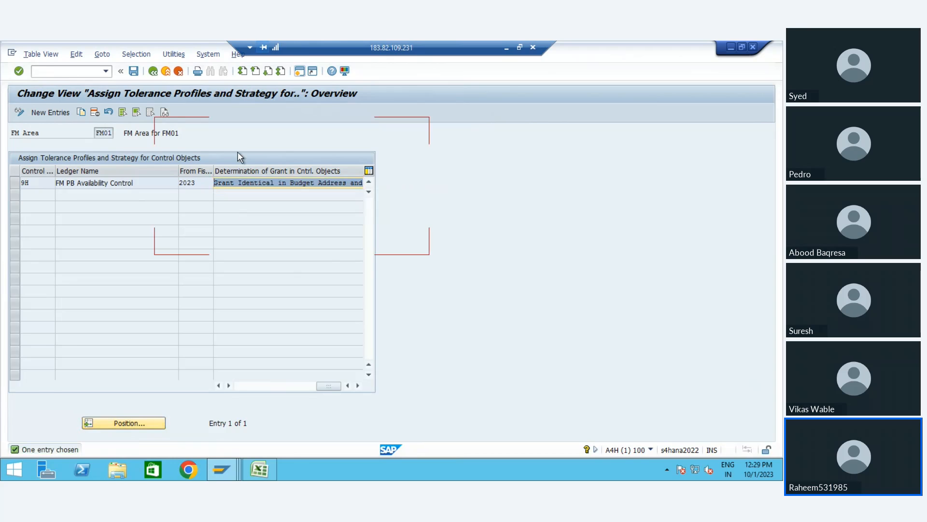
Leave the tolerance profile assignment, saving the change under the proposed customizing request.
click(153, 72)
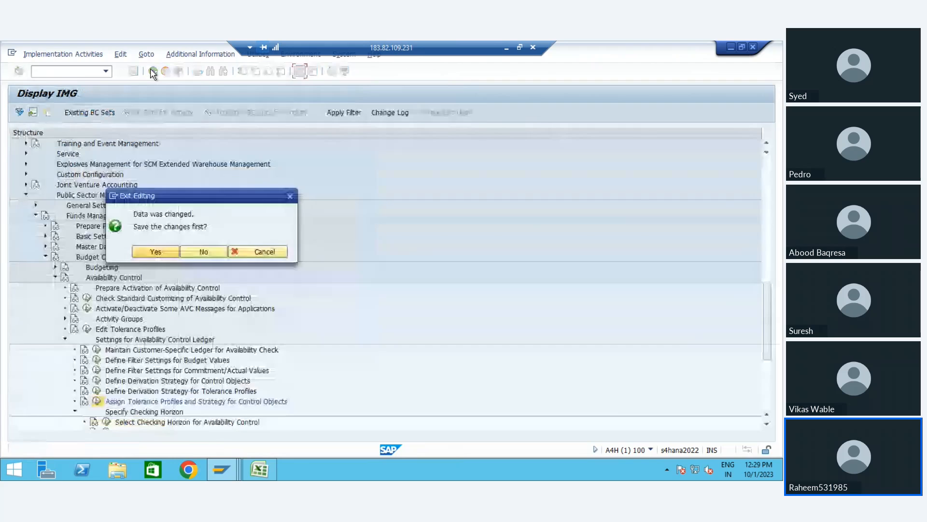
click(153, 251)
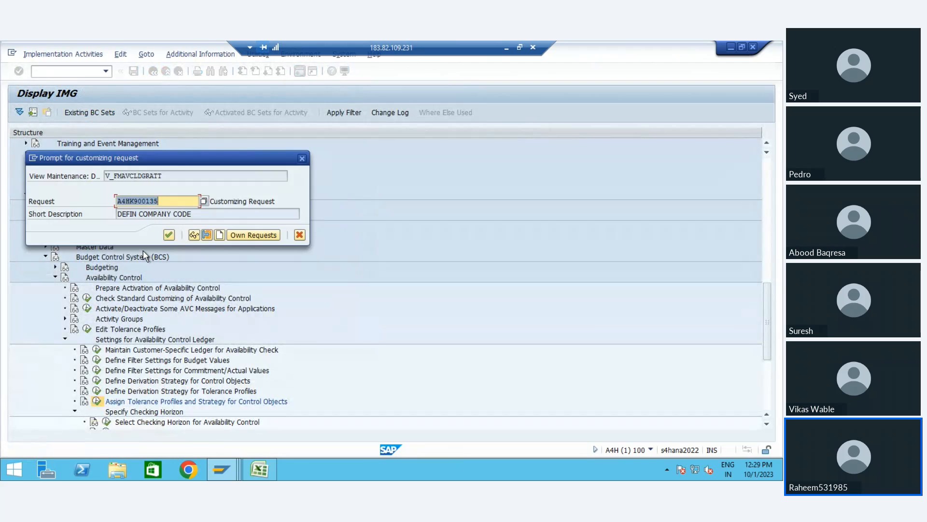
key(Return)
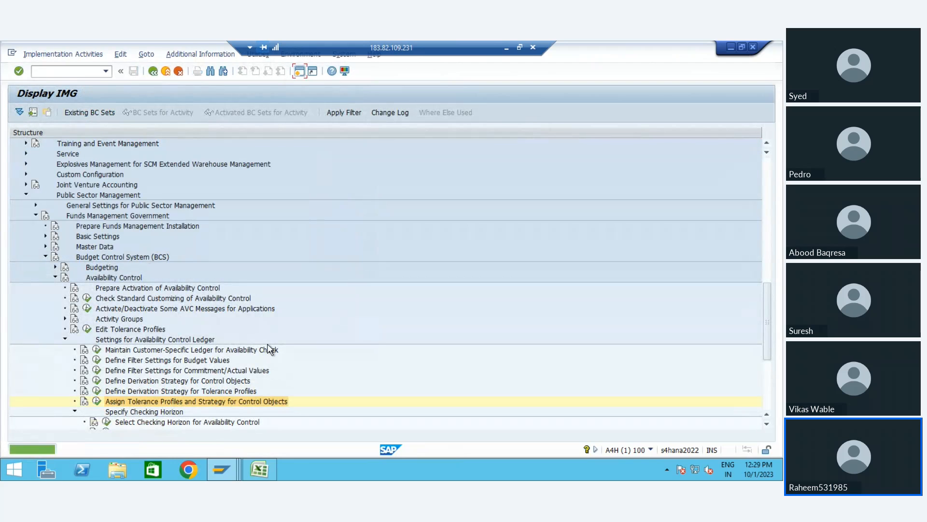
Check the ledger's activation status in Define Activation of Availability Control for FM area FM01, and return to the IMG structure.
scroll(269, 348, down, 5)
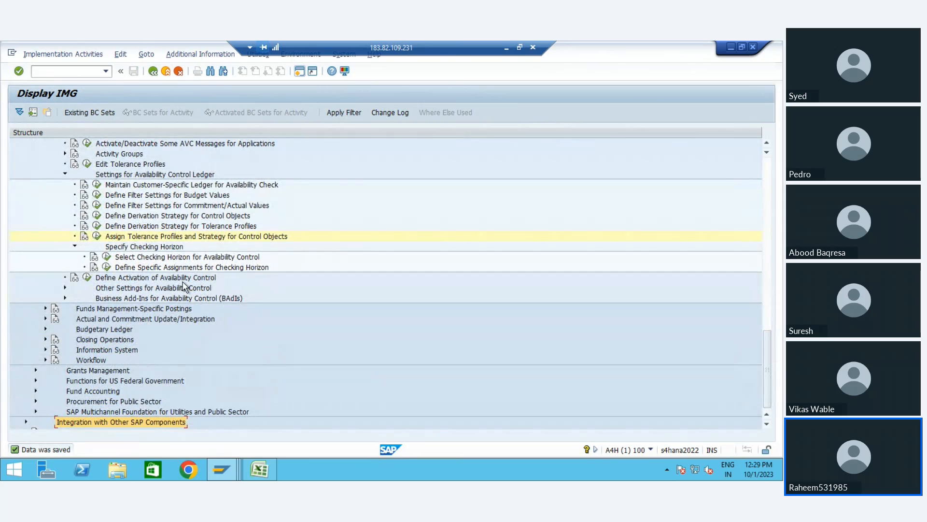
click(88, 278)
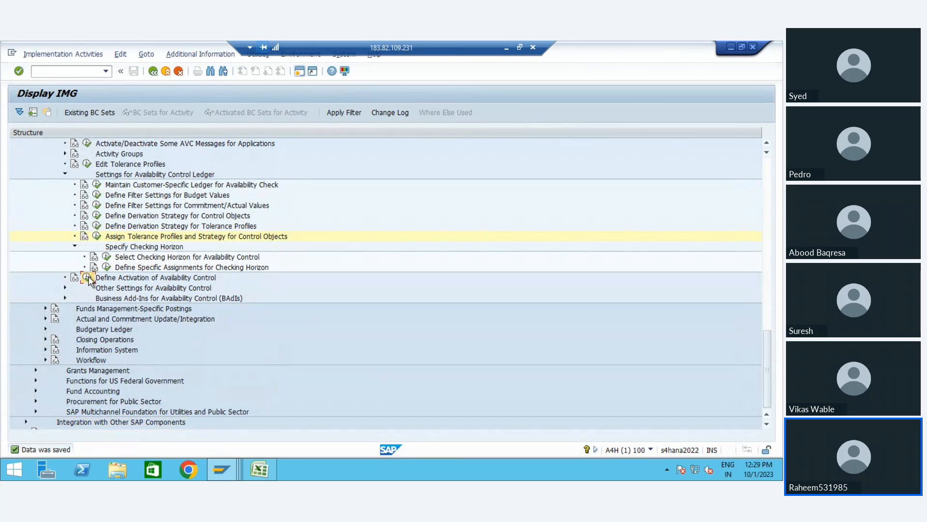
key(Return)
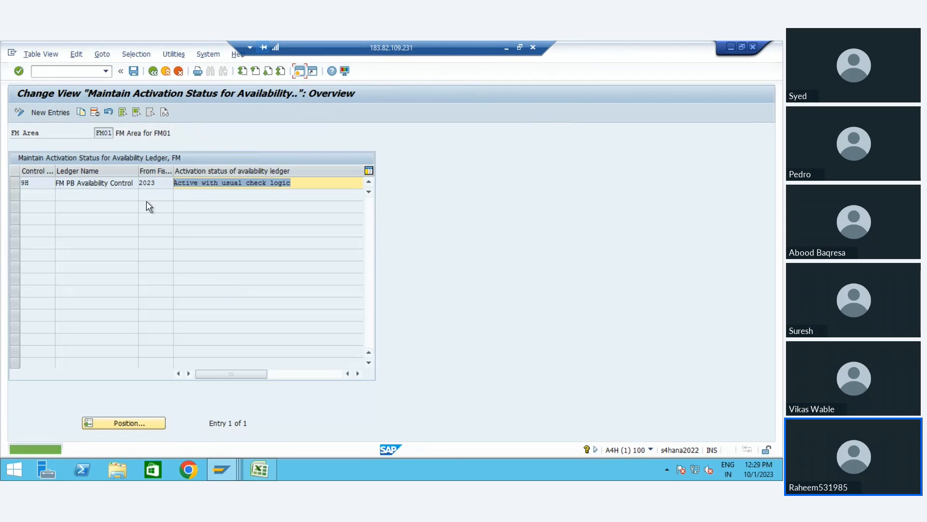
click(150, 74)
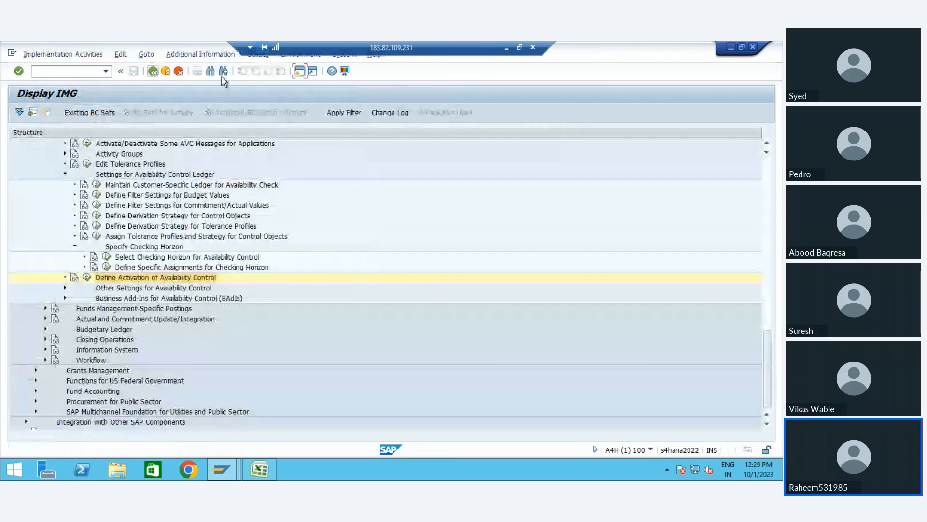
Start FM Object Assignment customizing in a new session, display the steps of derivation strategy SAP, and return to the strategy list.
click(299, 72)
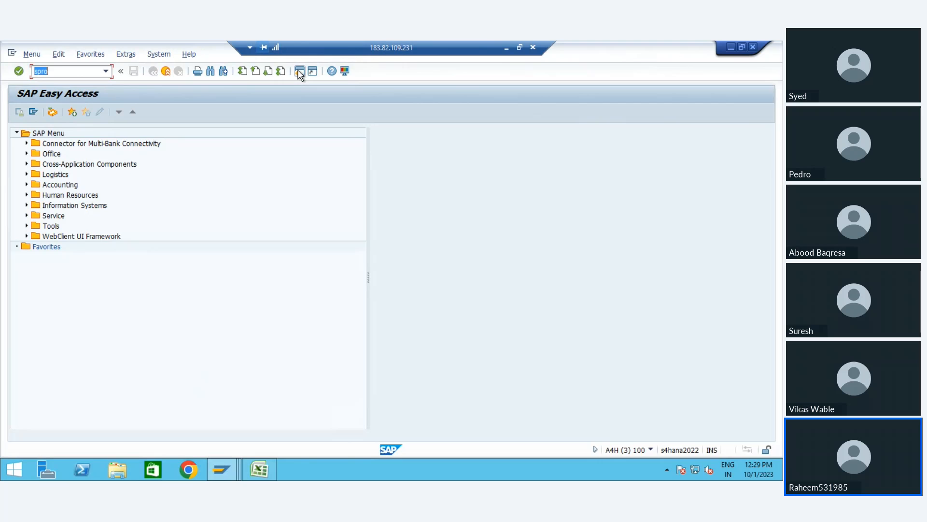
key(Down)
key(Return)
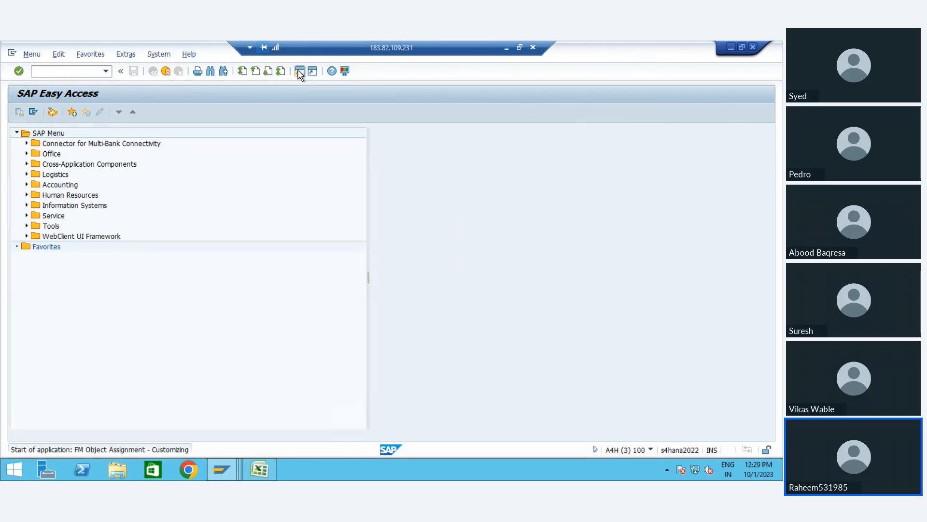
double_click(164, 157)
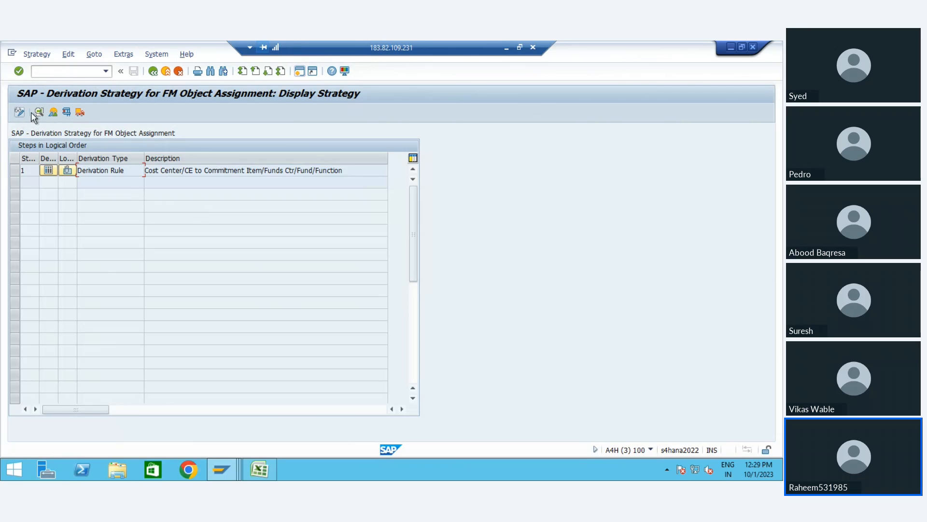
click(154, 71)
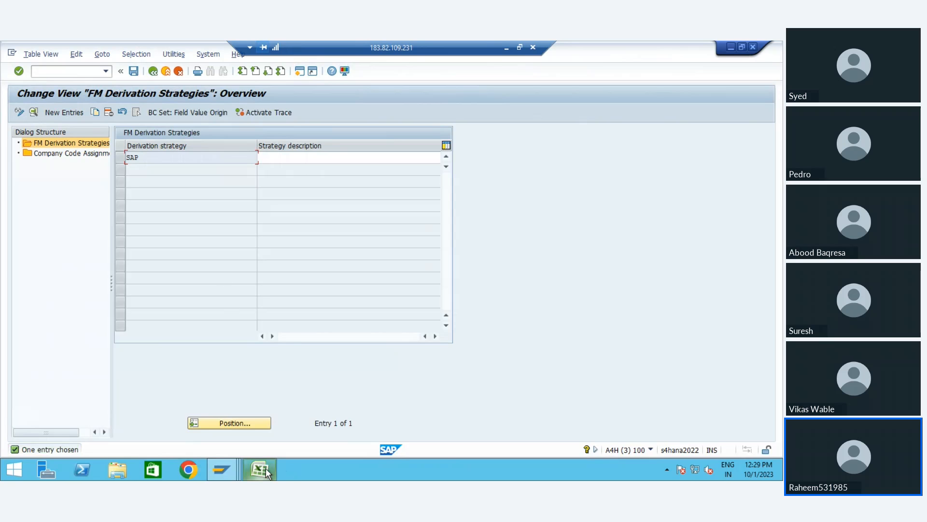
Switch to the empty Excel workbook and enter FM in cell A1 and Account Assignment in cell B1.
mouse_move(265, 466)
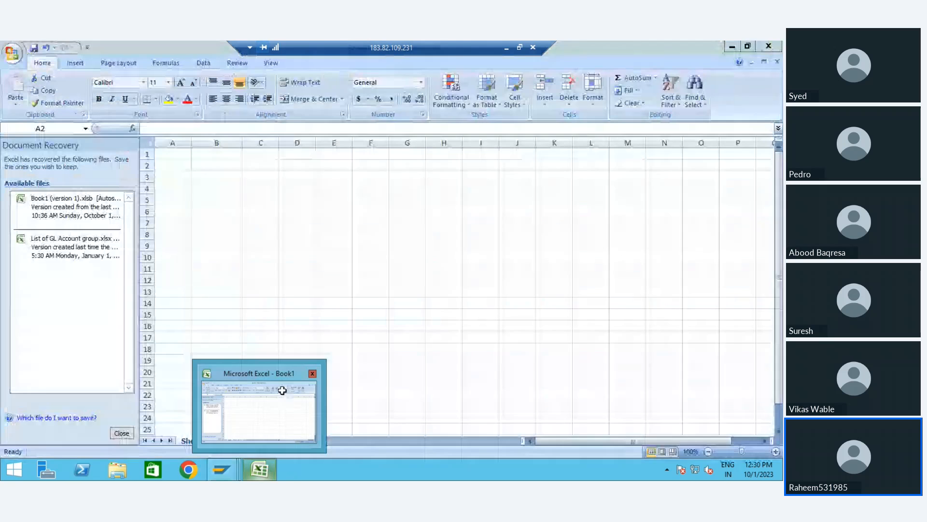
click(283, 390)
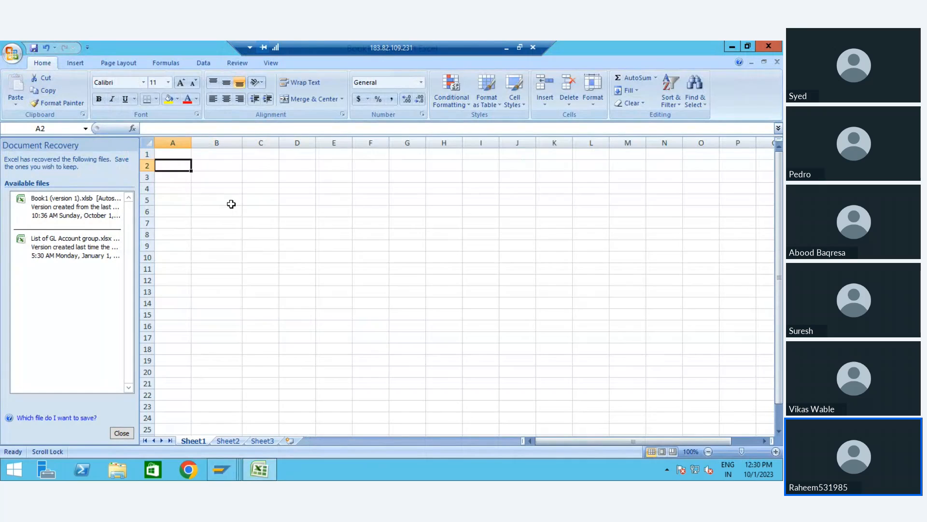
key(Up)
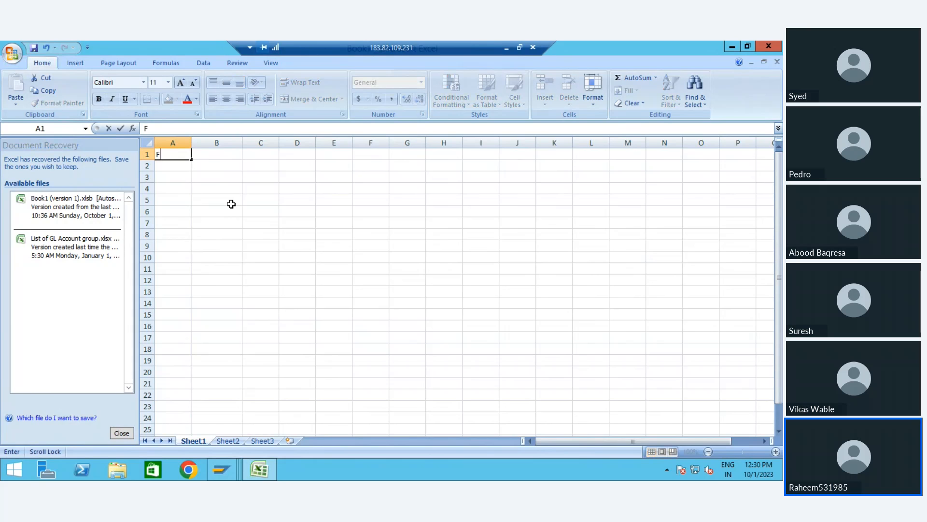
text(FM)
key(Tab)
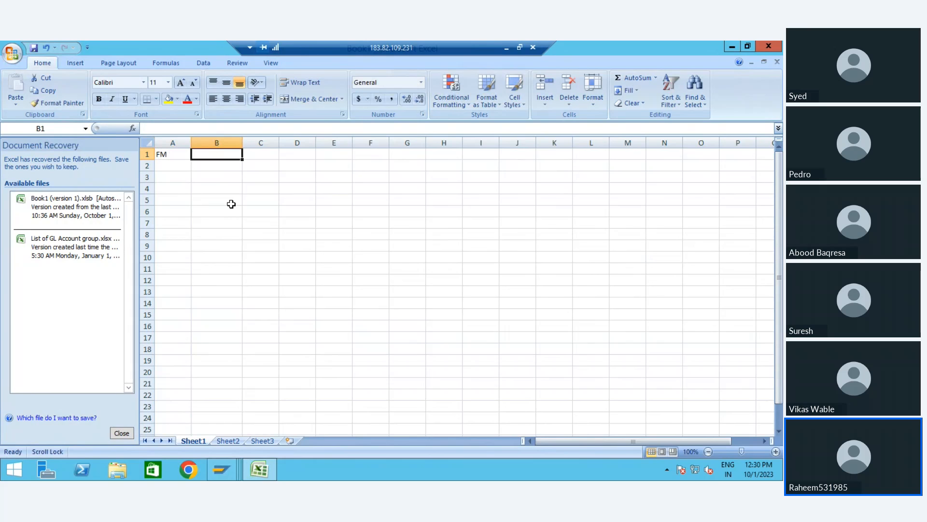
text(A)
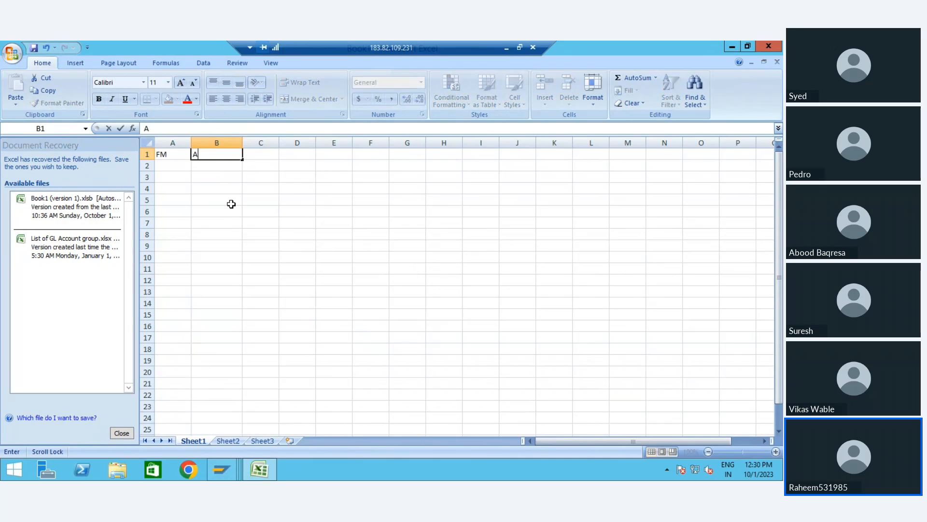
text(ccount Assignment)
key(Return)
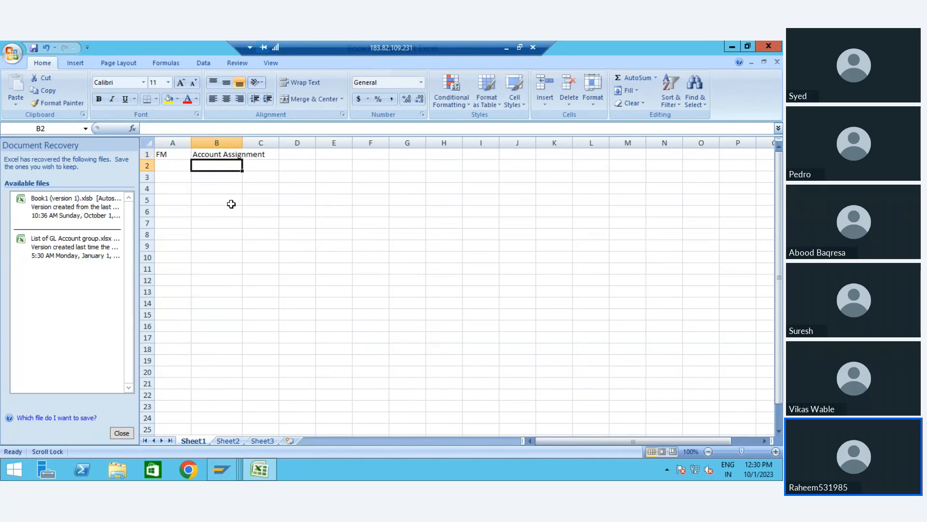
List Fund, Fund center and Commitment under the Account Assignment heading in cells B3 to B5.
key(Return)
text(Fund)
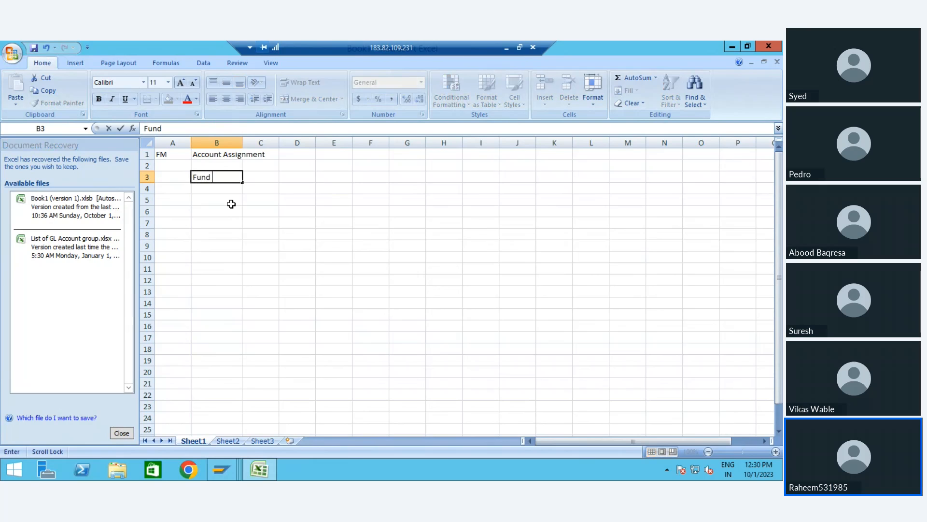
key(Return)
text(Fund)
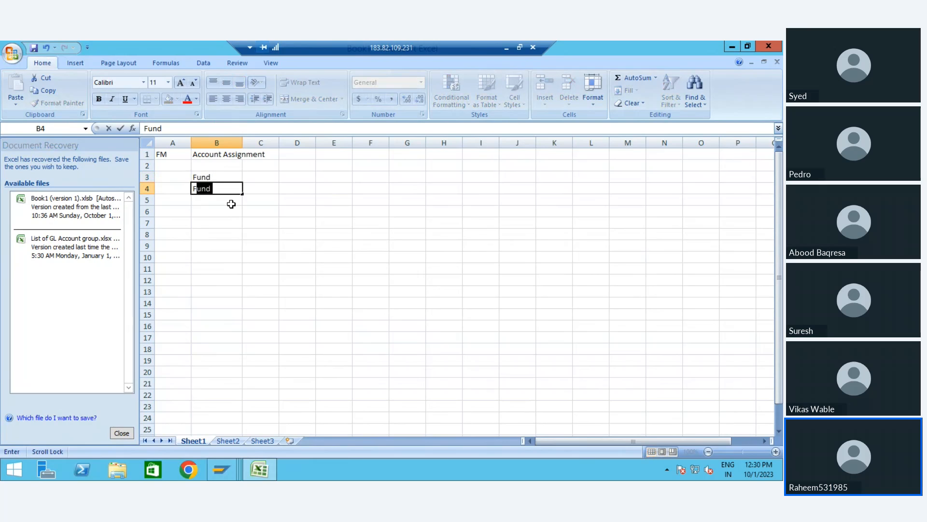
text( center)
key(Return)
text(C)
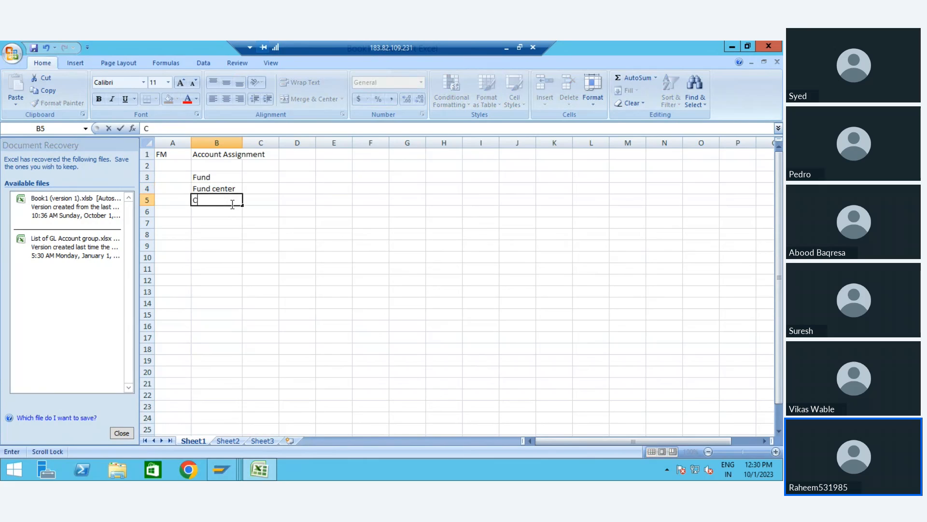
text(ommitment)
key(Return)
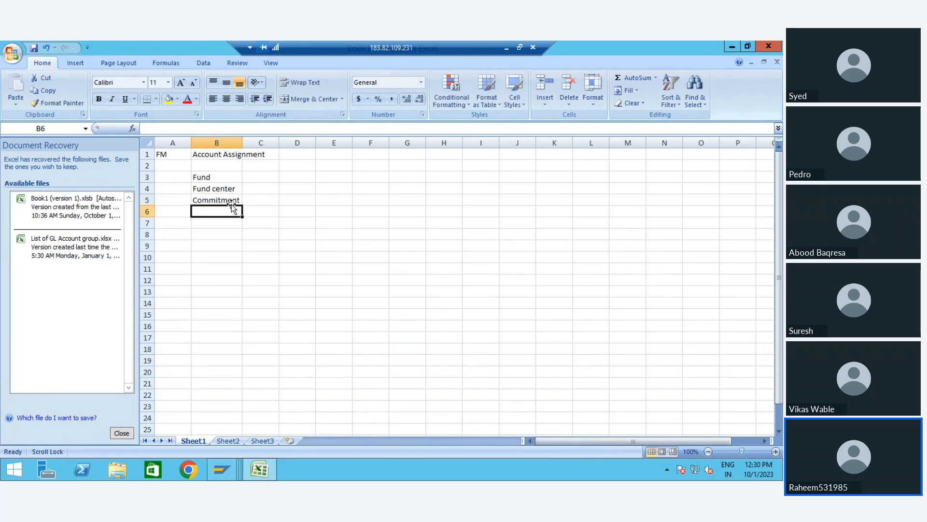
Highlight the range B3:C5 covering the Fund, Fund center and Commitment entries.
key(Up)
key(Up)
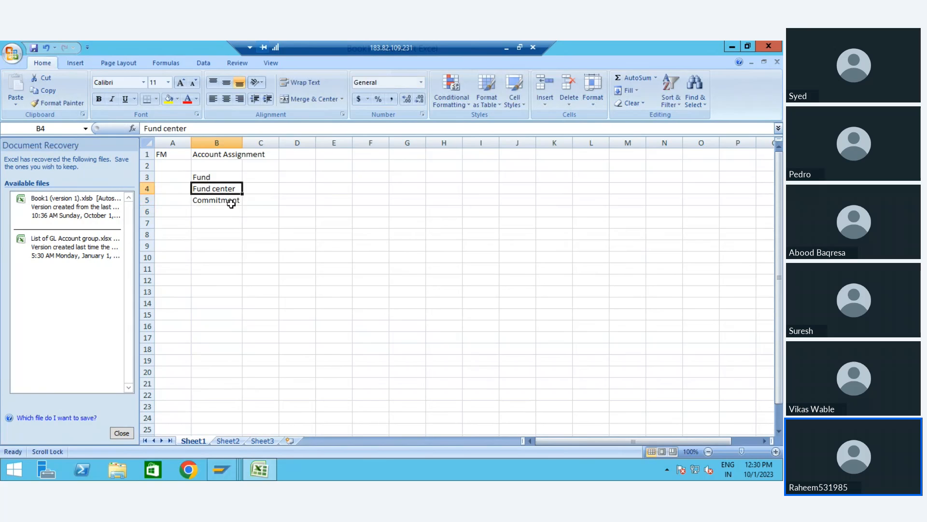
key(Up)
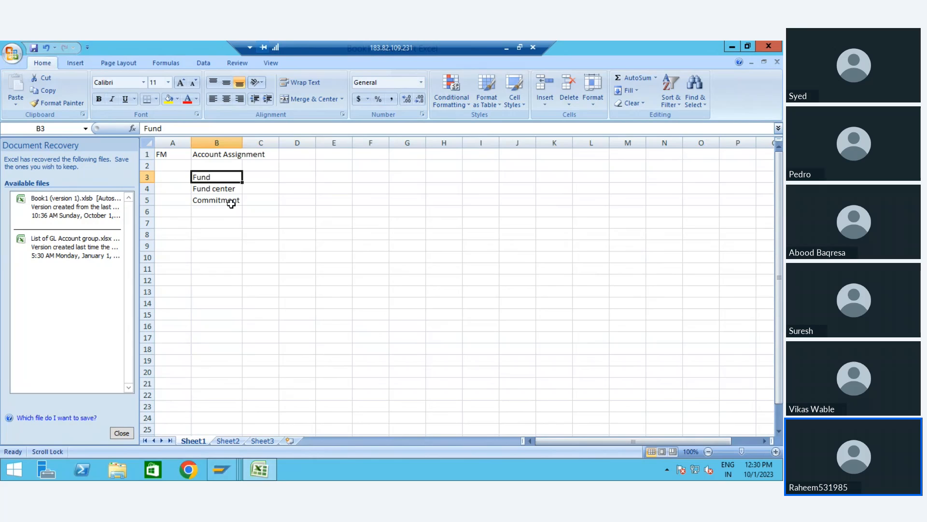
key(shift+Down)
key(shift+Down)
key(shift+Right)
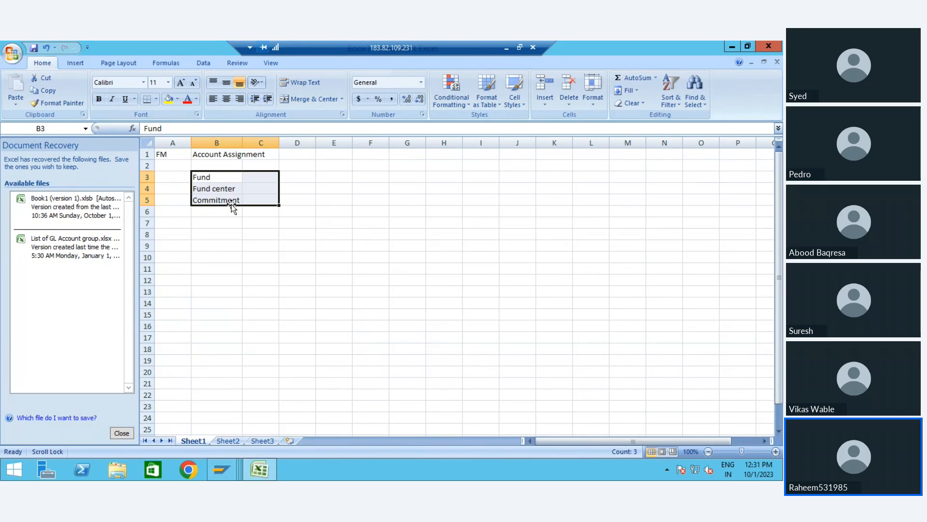
Switch back to SAP, describe derivation strategy SAP as FM01, and open its steps in change mode.
key(alt+Tab)
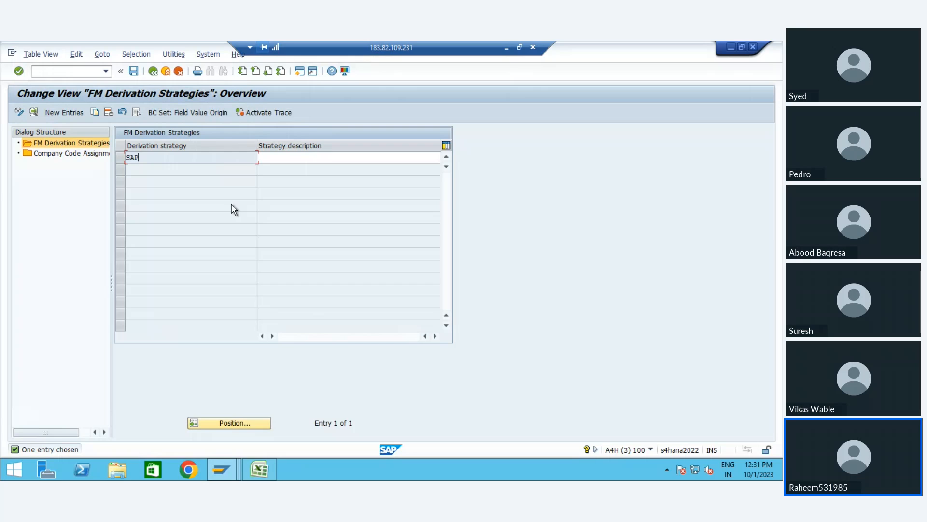
click(271, 160)
text(FM01)
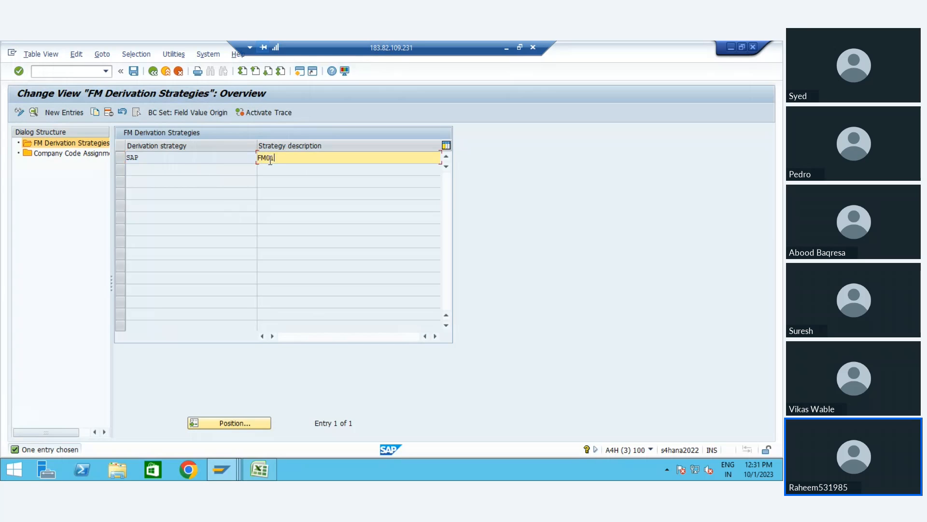
click(198, 157)
double_click(198, 156)
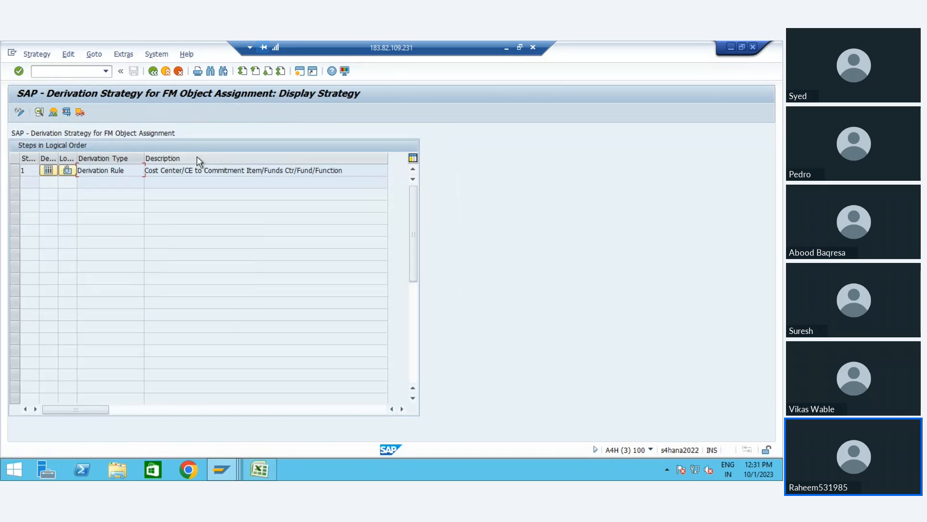
click(19, 112)
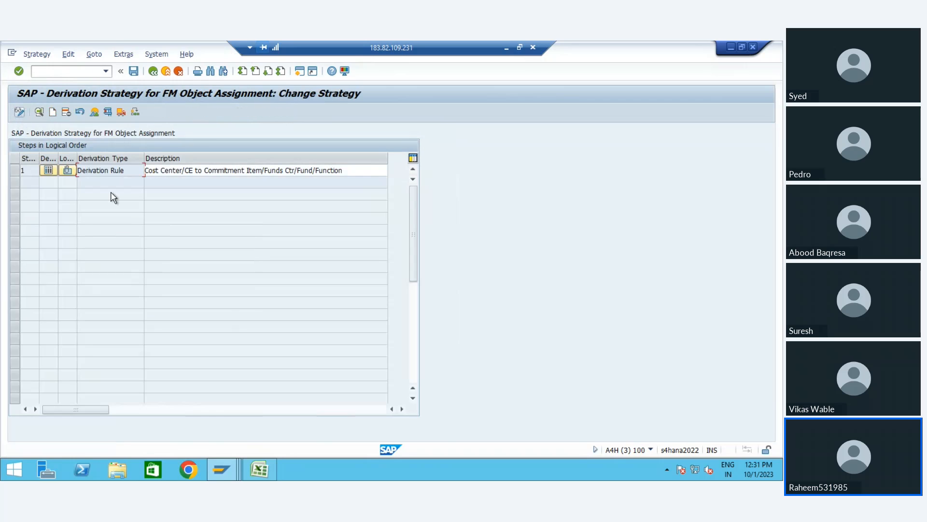
click(52, 112)
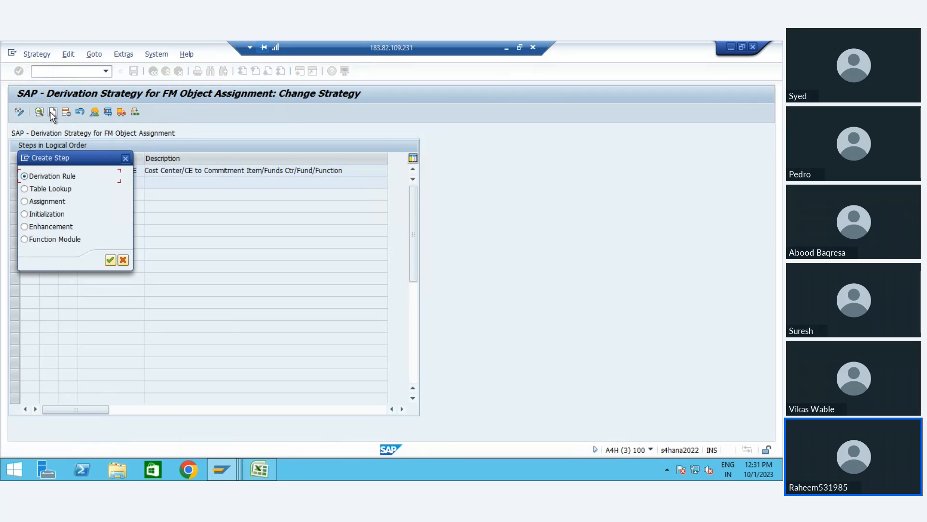
key(Down)
key(Down)
key(Return)
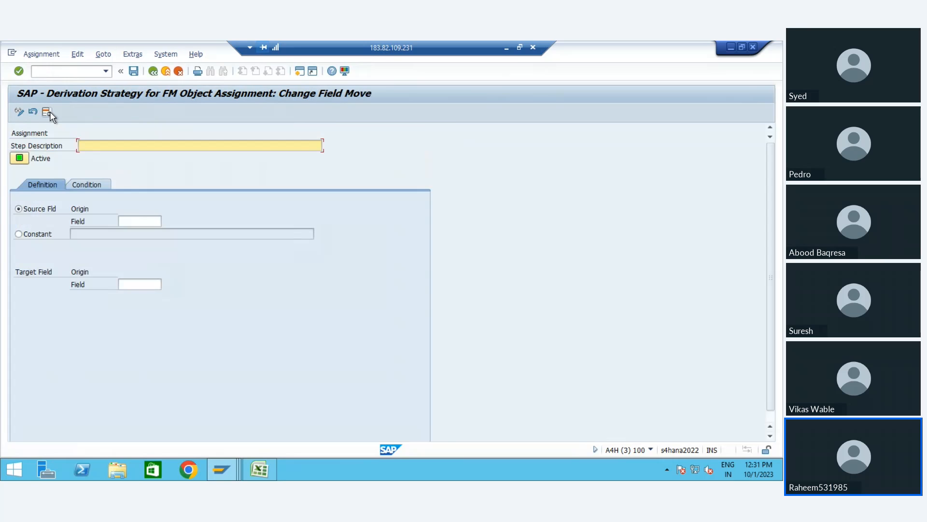
click(152, 72)
click(165, 72)
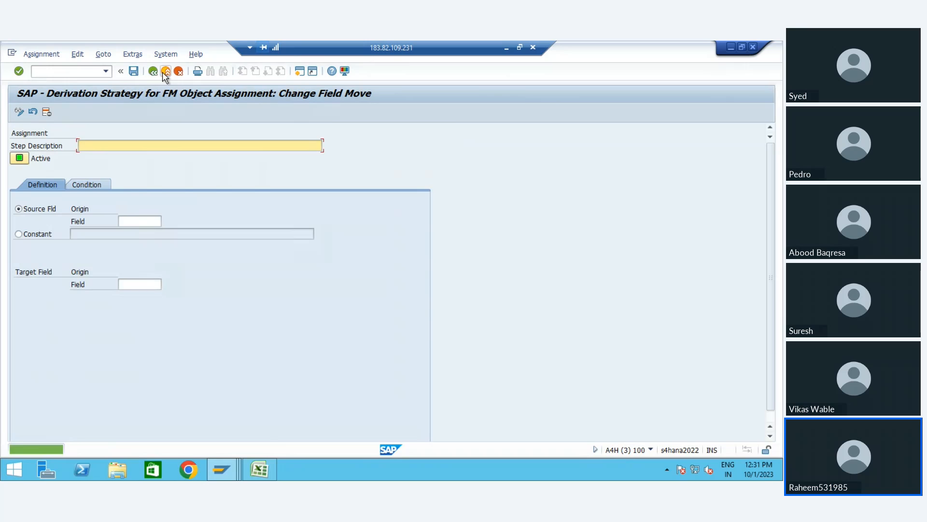
click(165, 73)
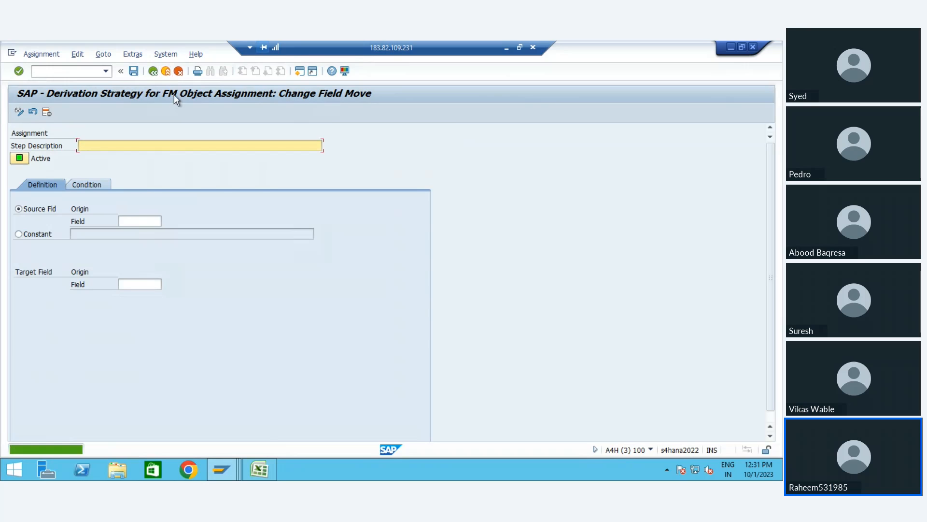
click(167, 71)
click(152, 71)
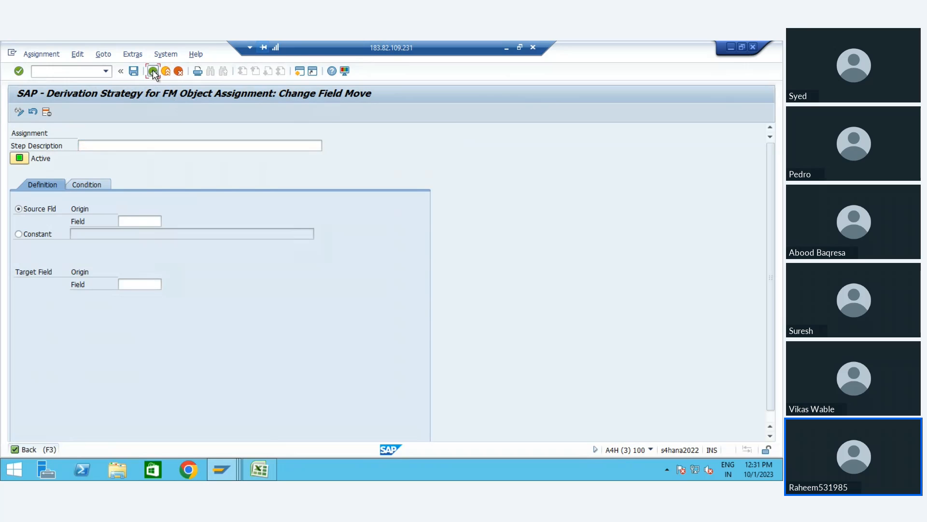
click(176, 72)
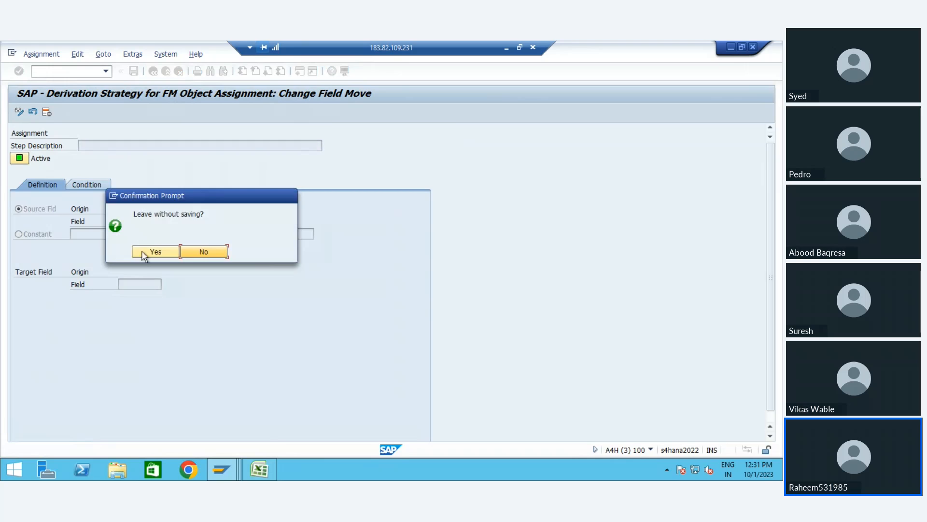
click(145, 253)
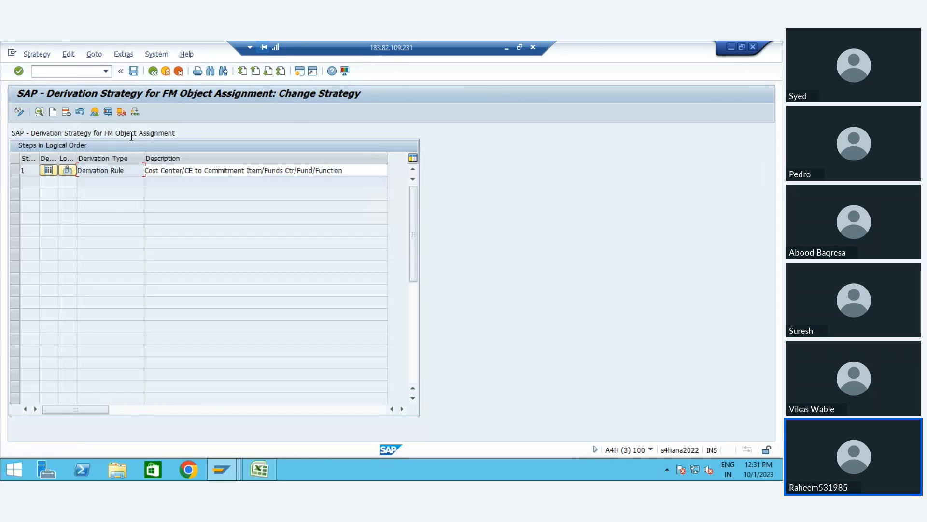
Create an Initialization step in the derivation strategy with the step description Main.
click(52, 114)
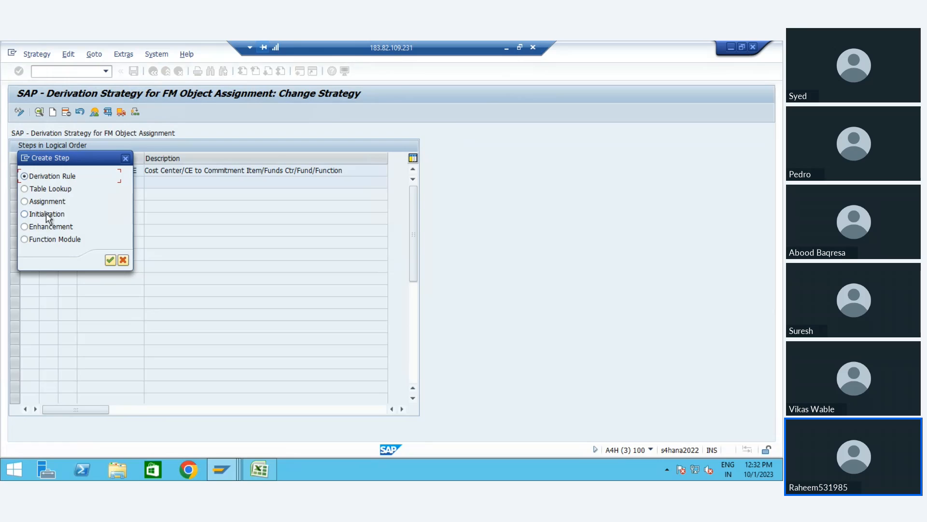
double_click(47, 215)
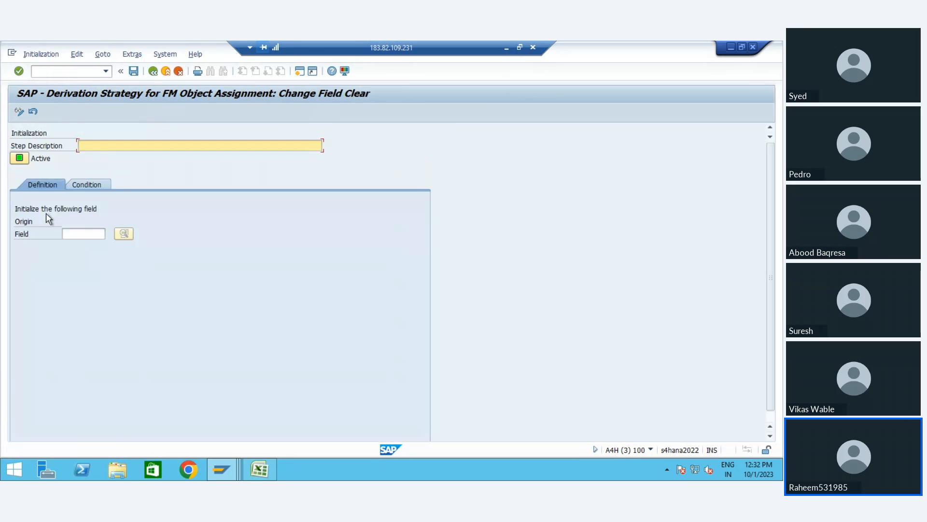
text(Maint)
key(shift+Home)
key(Left)
key(BackSpace)
key(shift+Home)
click(133, 71)
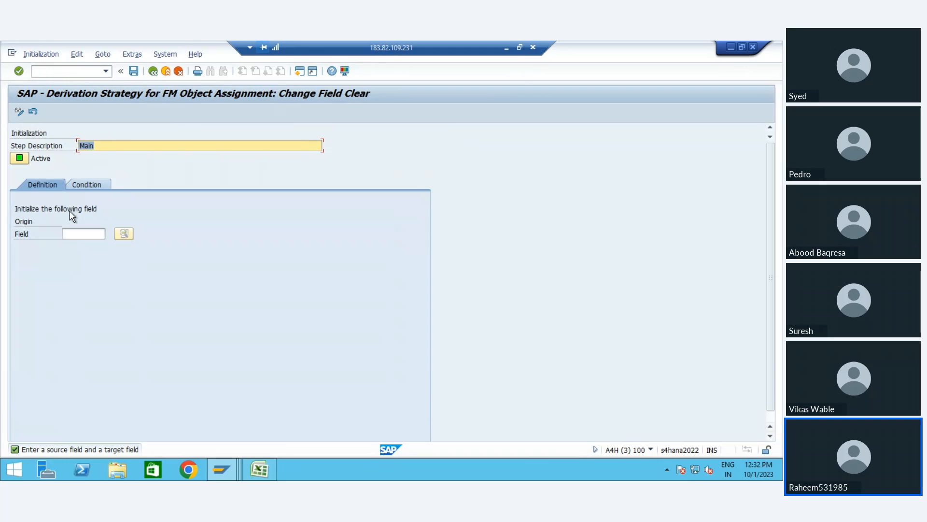
click(153, 72)
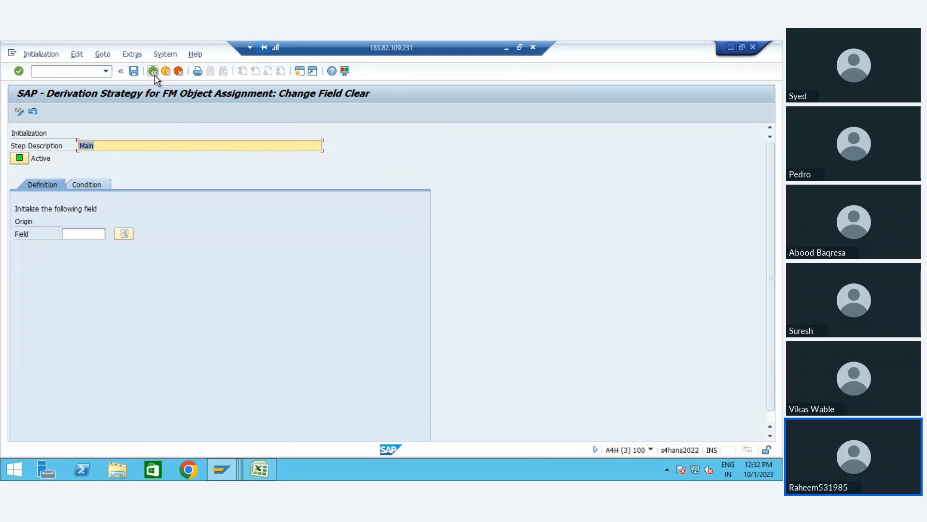
click(153, 71)
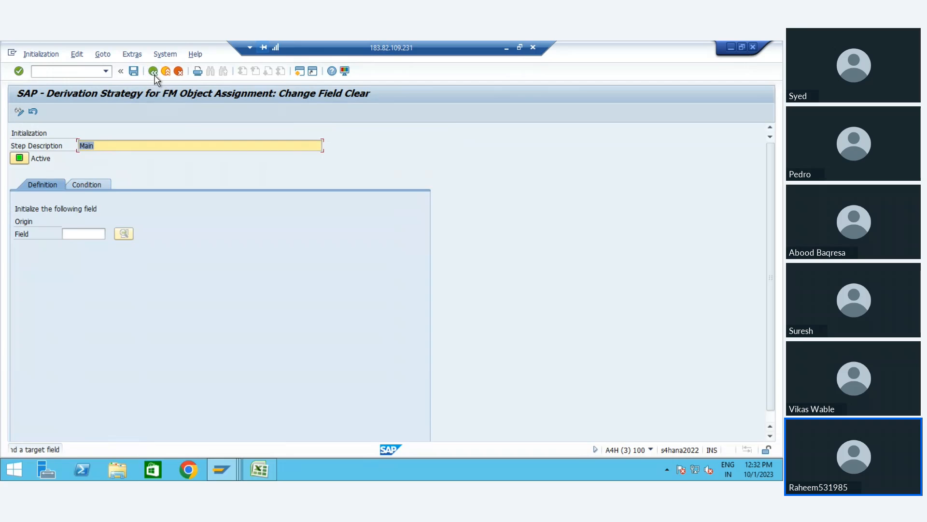
click(154, 73)
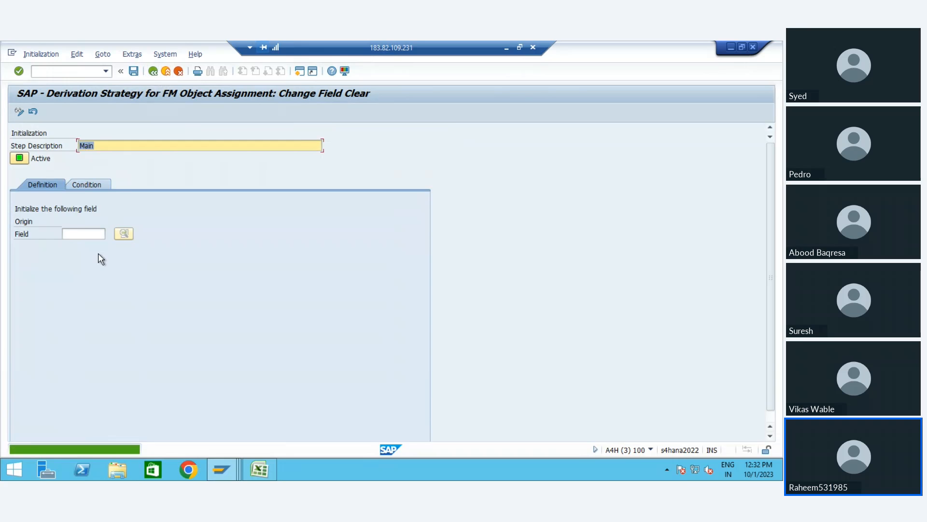
Pick FUND from the list of possible values as the field for the Main step to initialize.
click(97, 235)
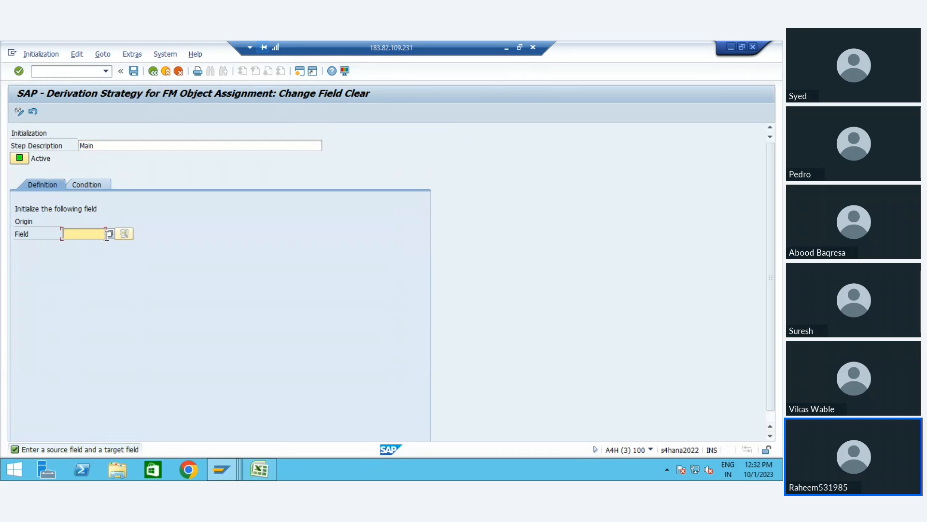
key(Down)
key(Down)
key(Return)
click(110, 233)
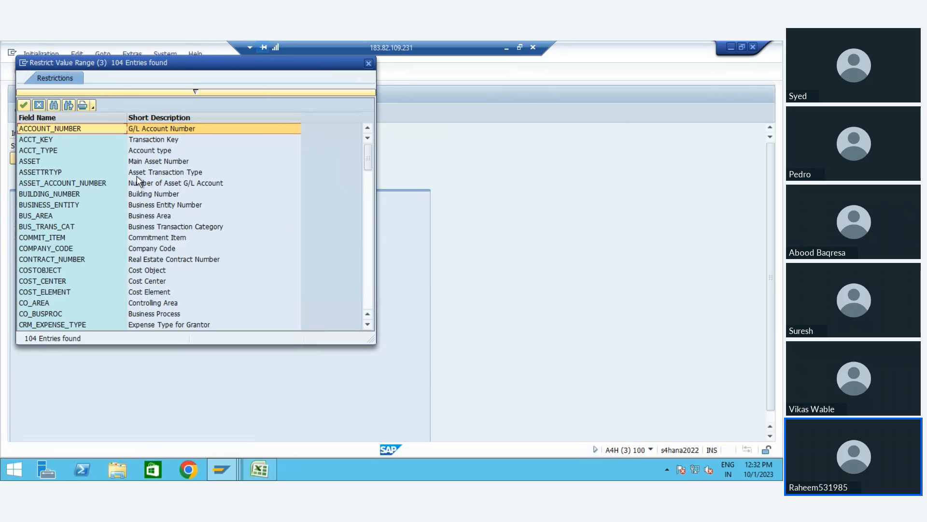
key(Down)
key(Down)
key(Down)
key(Down)
key(Down)
key(Down)
key(Down)
key(Down)
key(Down)
key(Down)
key(Down)
key(Down)
key(Down)
key(Down)
key(Down)
key(Down)
key(Down)
key(Down)
key(Down)
key(Down)
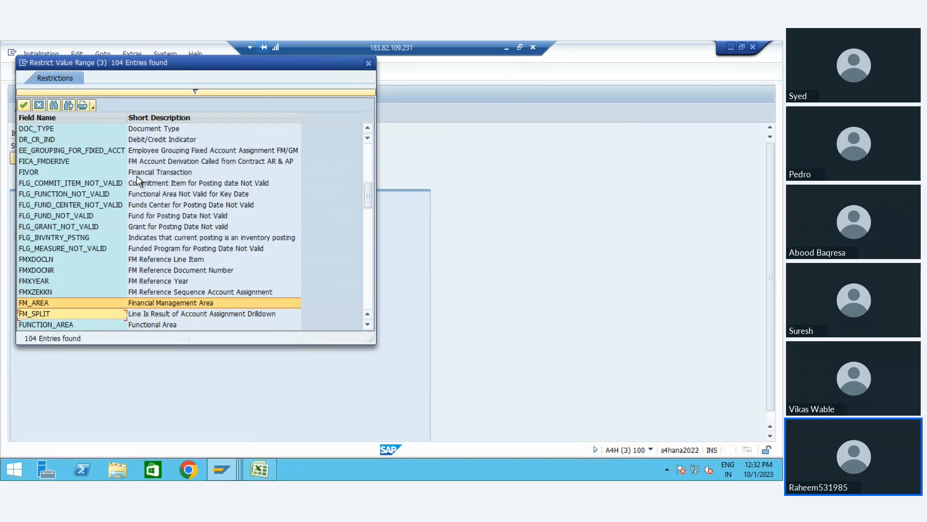
key(Down)
key(Down)
key(Down)
key(Down)
key(Down)
key(Down)
key(Down)
key(Down)
key(Down)
key(Down)
key(Down)
key(Down)
key(Down)
key(Up)
key(Up)
key(Up)
key(Up)
key(Up)
key(Up)
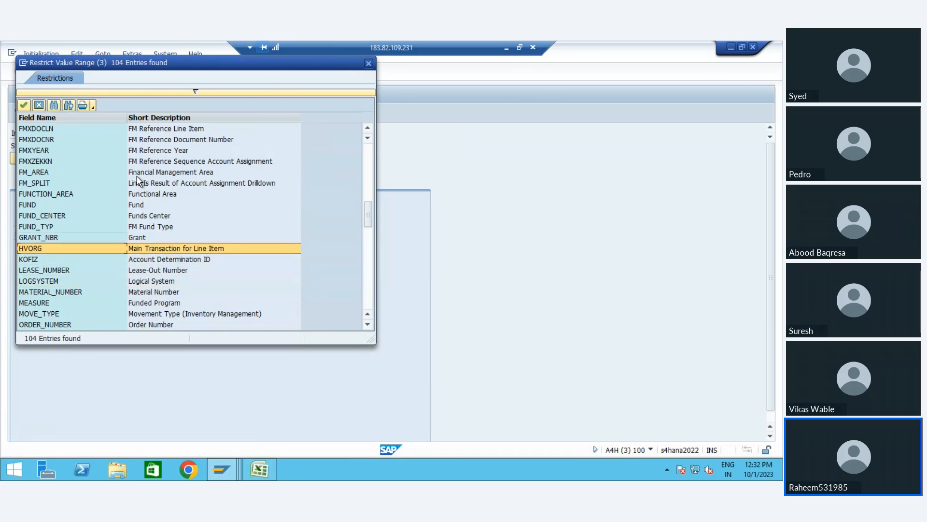
key(Up)
key(Up)
key(Up)
key(Up)
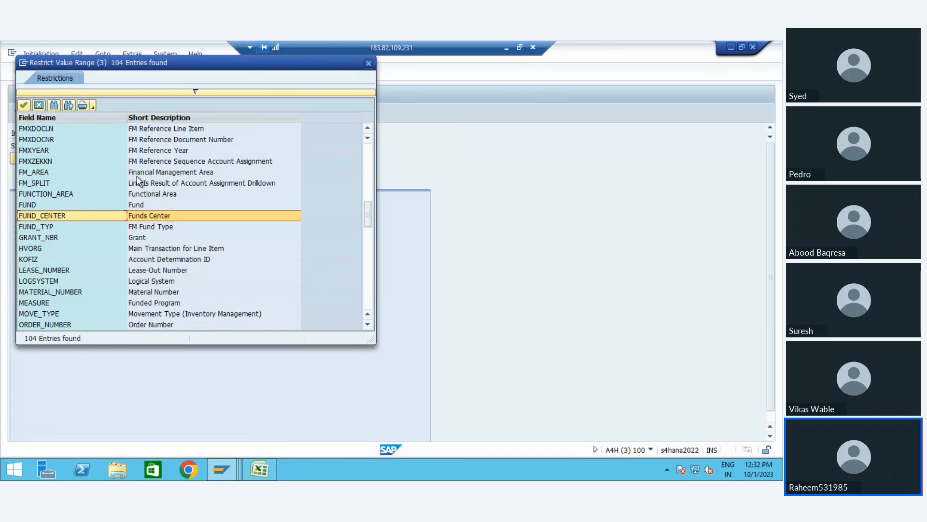
key(Return)
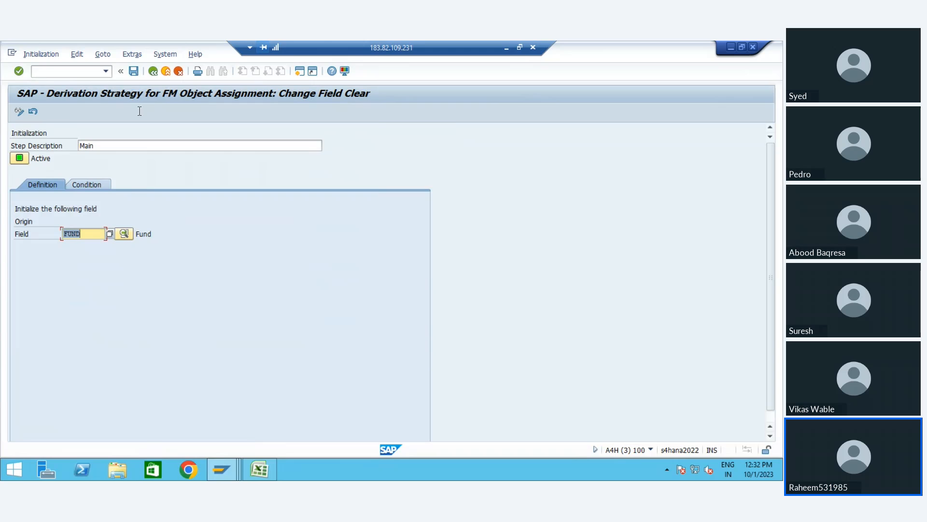
Save the Main step and return to the strategy's step list after viewing the Fund field's attributes.
click(133, 71)
click(124, 234)
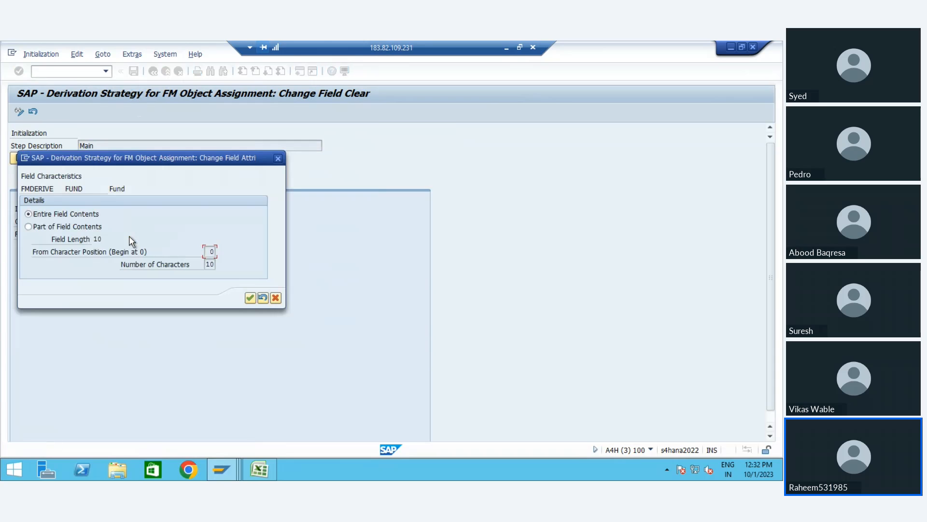
click(276, 297)
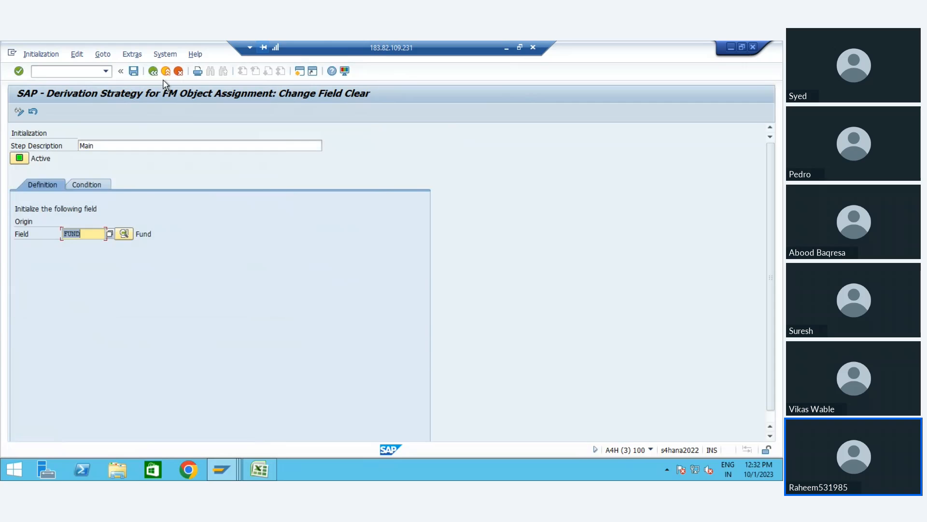
click(153, 72)
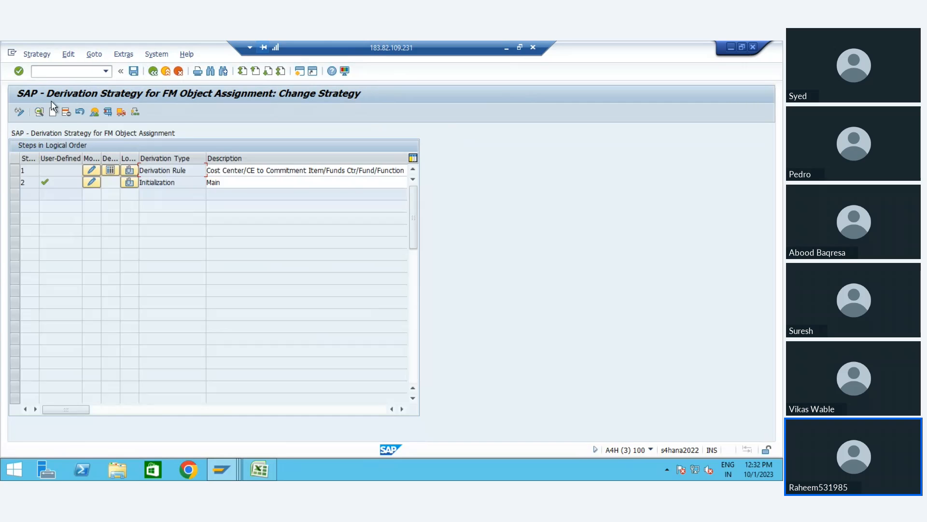
Create a Derivation Rule step in the strategy with the step description Dummy.
click(53, 112)
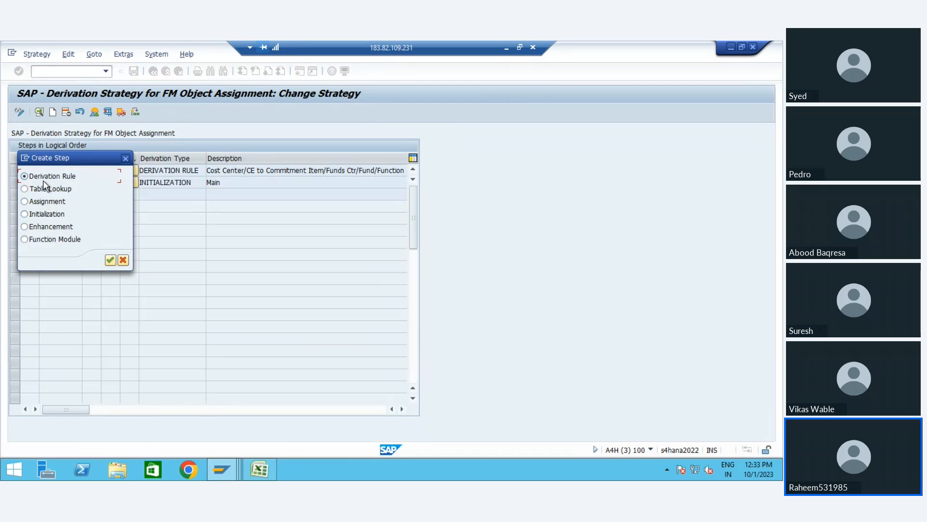
key(Return)
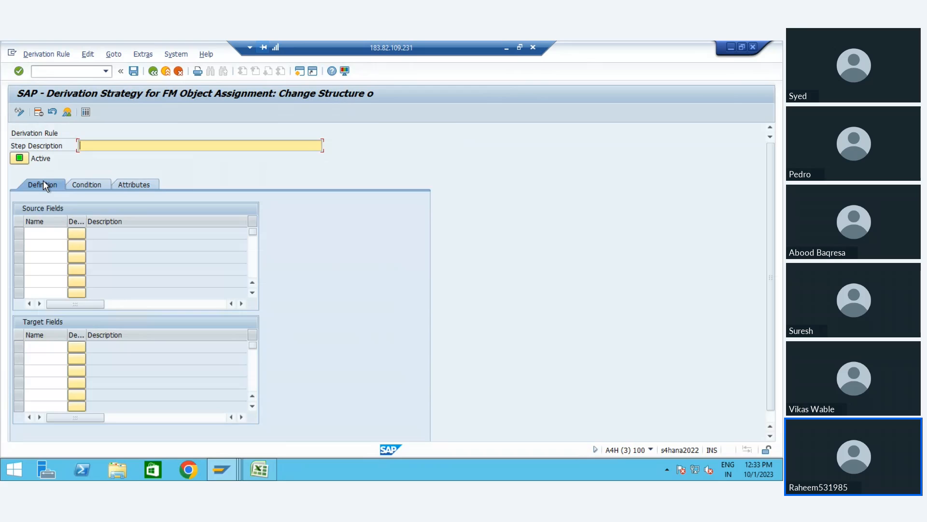
text(Dummy)
key(ctrl+a)
Enter FUND as the first source field of the Dummy derivation rule.
click(42, 232)
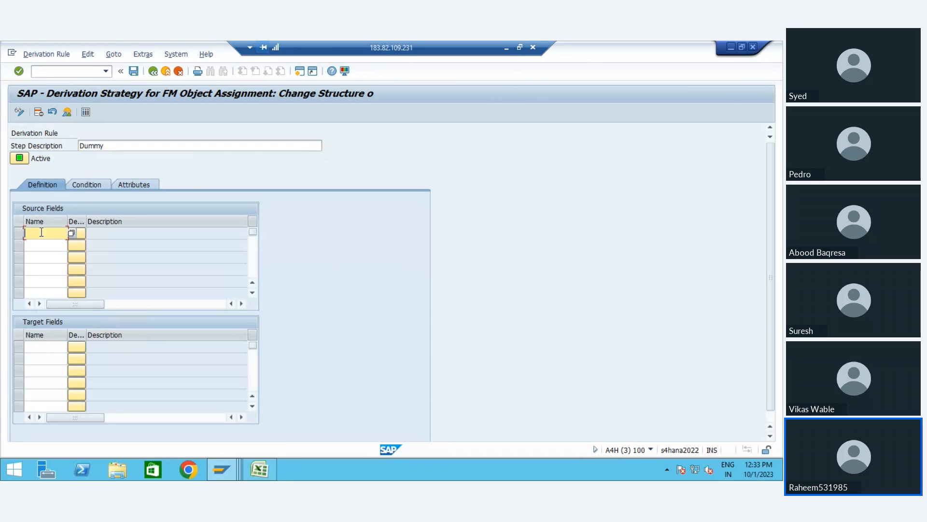
text(Fund)
key(Return)
key(Down)
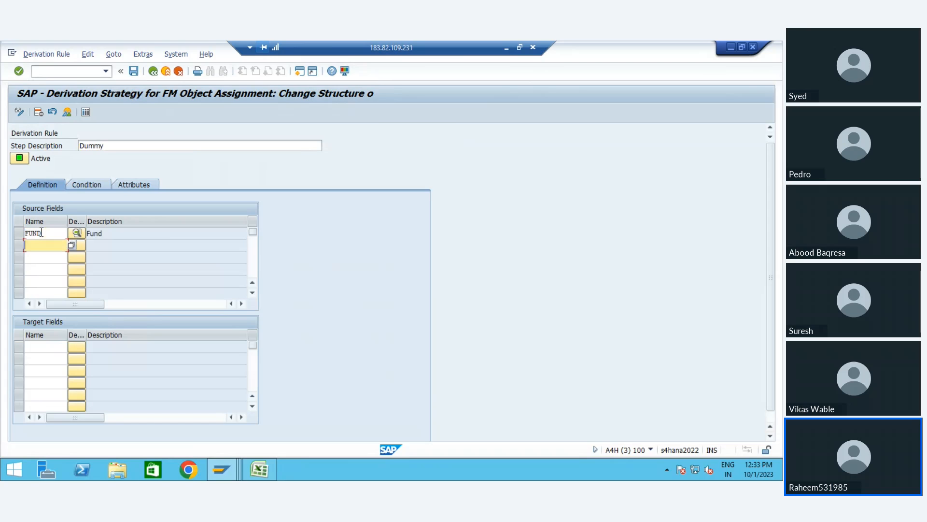
key(Up)
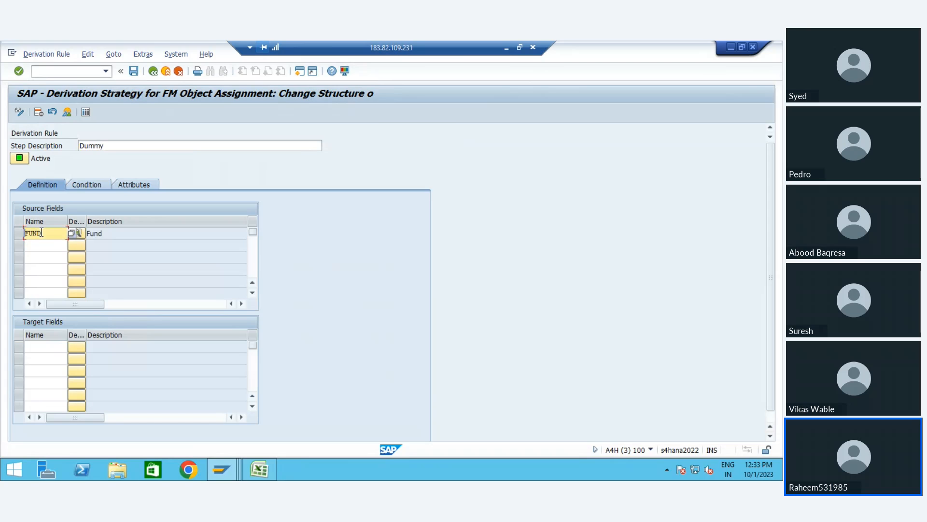
Try to use BUKRS as the first source field of the Dummy derivation rule.
double_click(41, 233)
text(BUKRS)
key(Return)
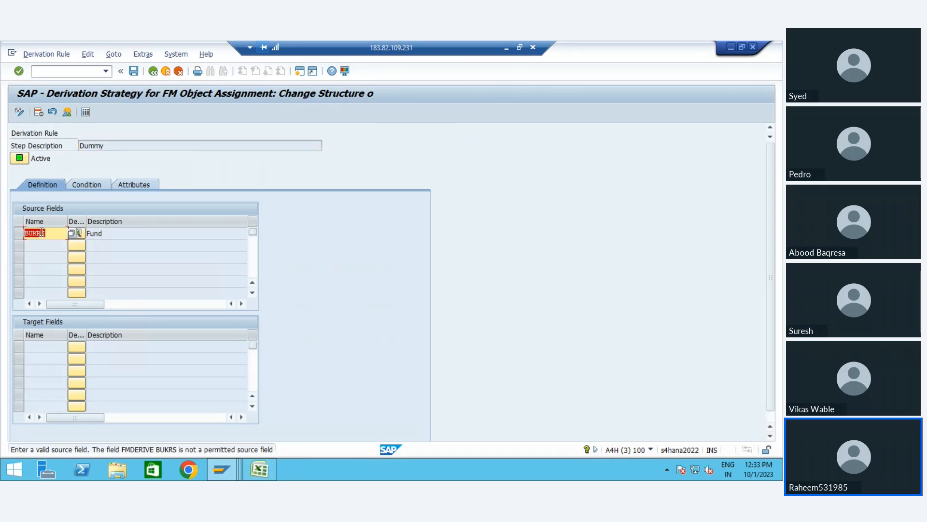
Replace the invalid source field of the Dummy derivation rule with COMPANY_CODE from the permitted field list.
click(72, 234)
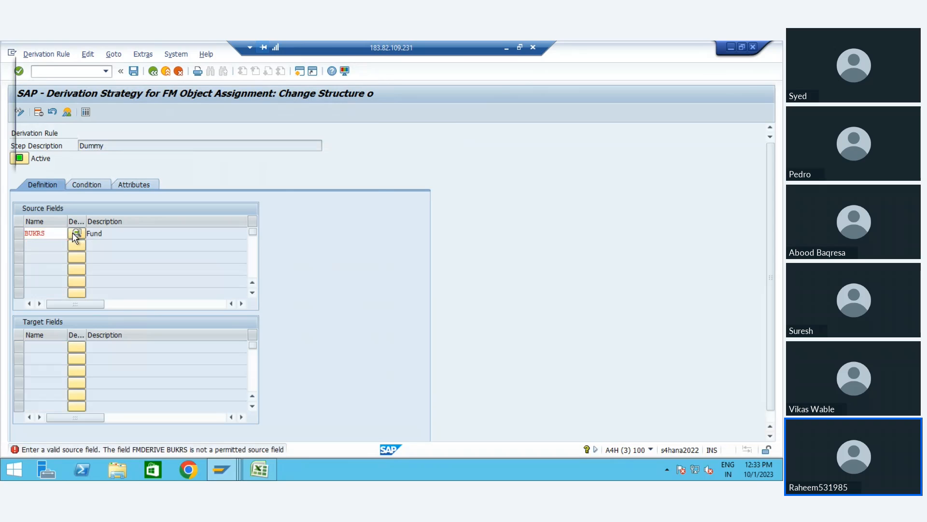
key(Down)
key(Down)
key(Down)
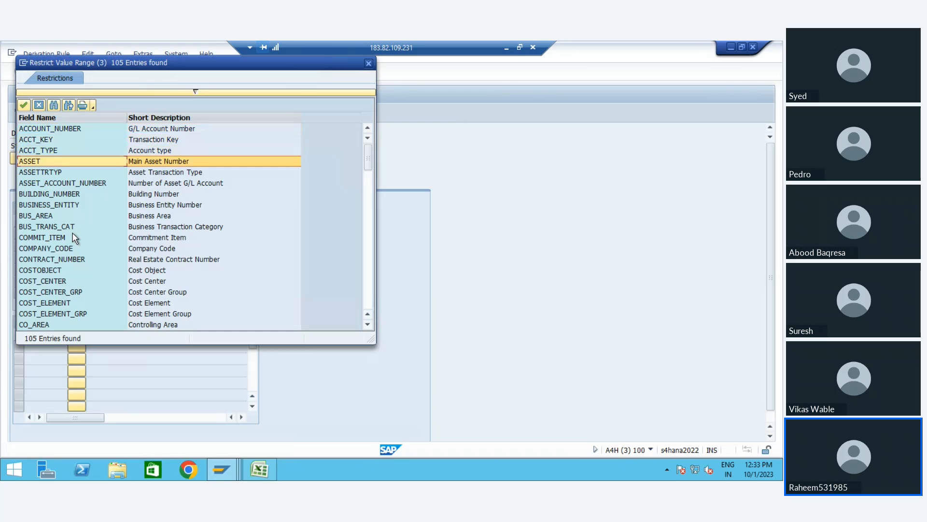
key(Down)
key(Down)
key(Down)
key(Down)
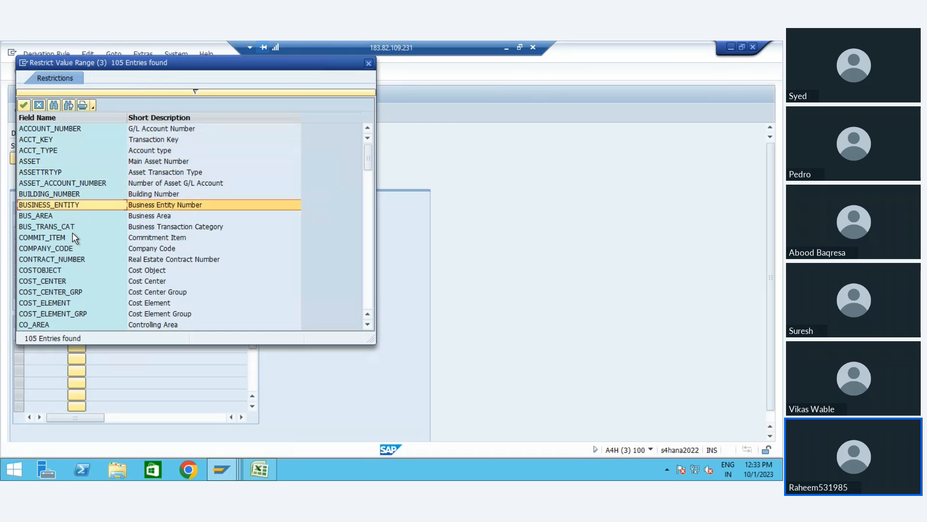
key(Down)
key(Down)
key(Down)
key(Down)
key(Down)
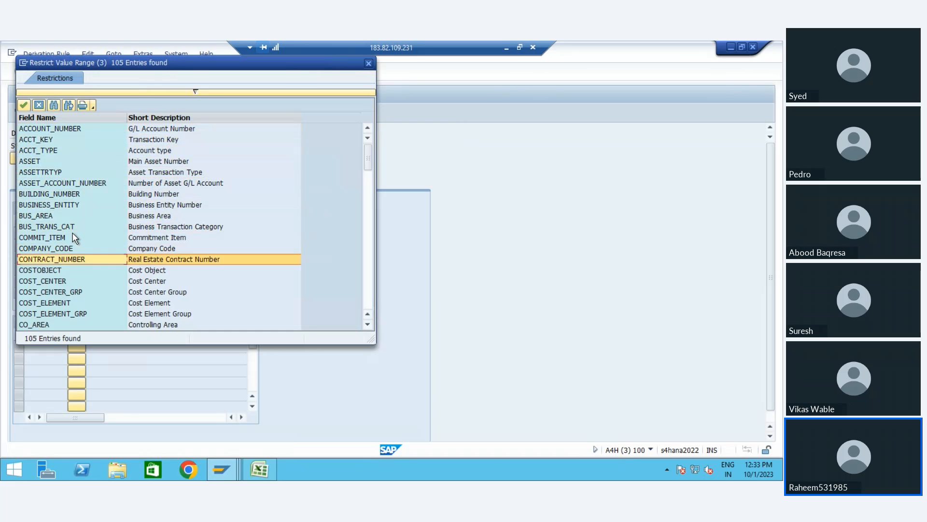
key(Up)
key(Return)
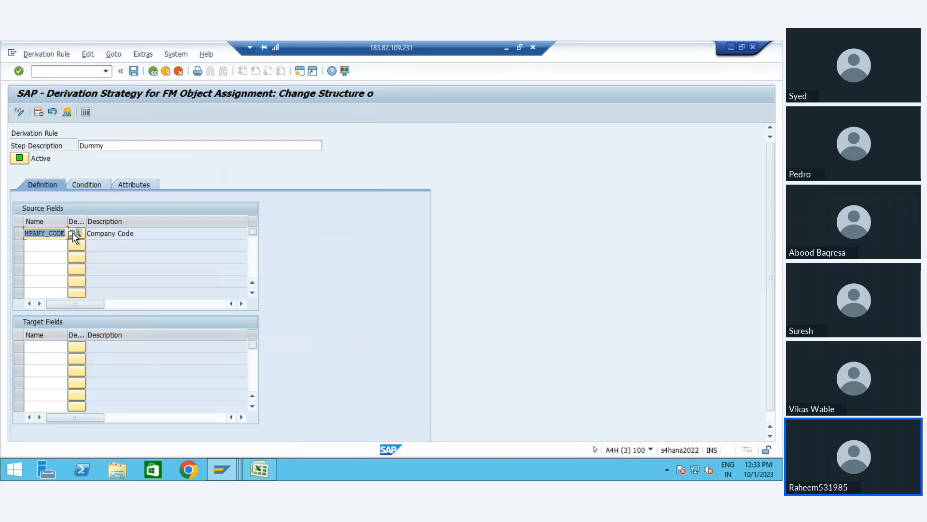
Pick FUND from the permitted field list as the first target field of the derivation rule.
click(50, 347)
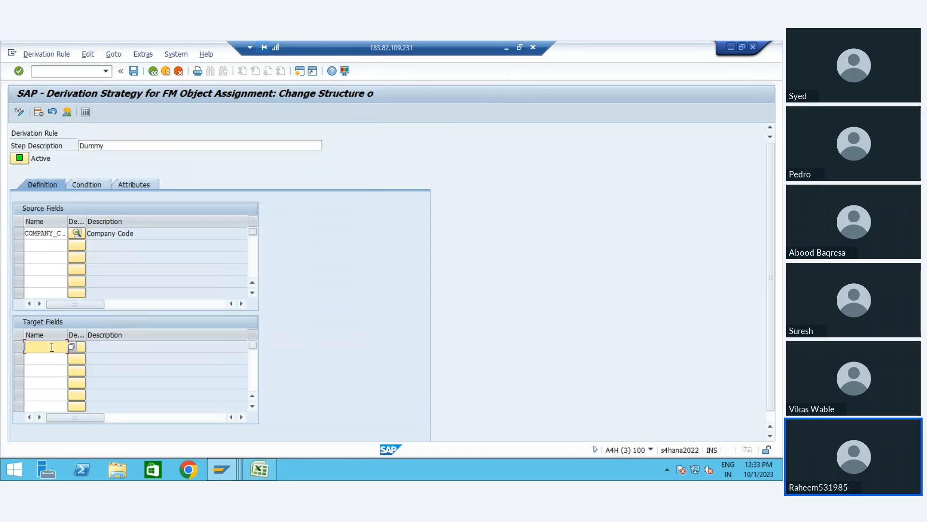
key(F4)
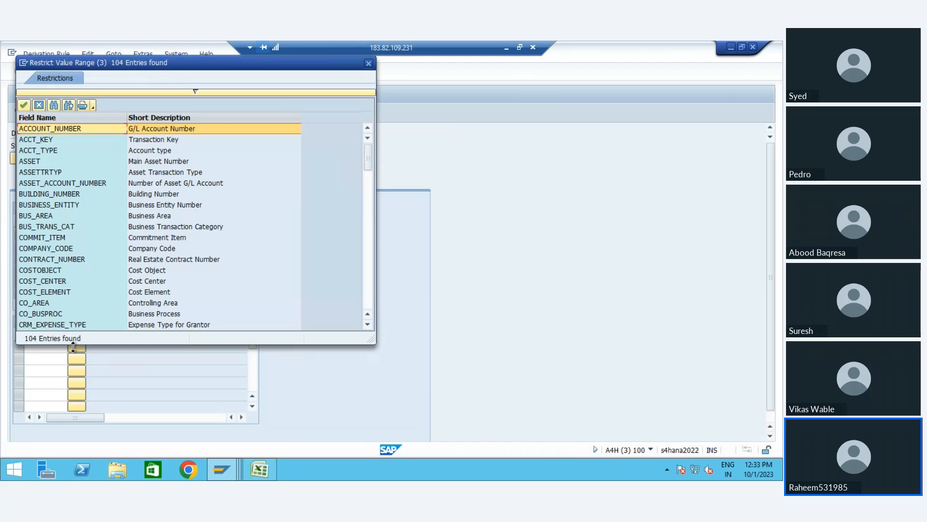
key(Down)
key(Down)
key(Down)
key(Down)
key(Down)
key(Down)
key(Down)
key(Down)
key(Down)
key(Down)
key(Down)
key(Down)
key(Down)
key(Down)
key(Down)
key(Down)
key(Down)
key(Down)
key(Down)
key(Down)
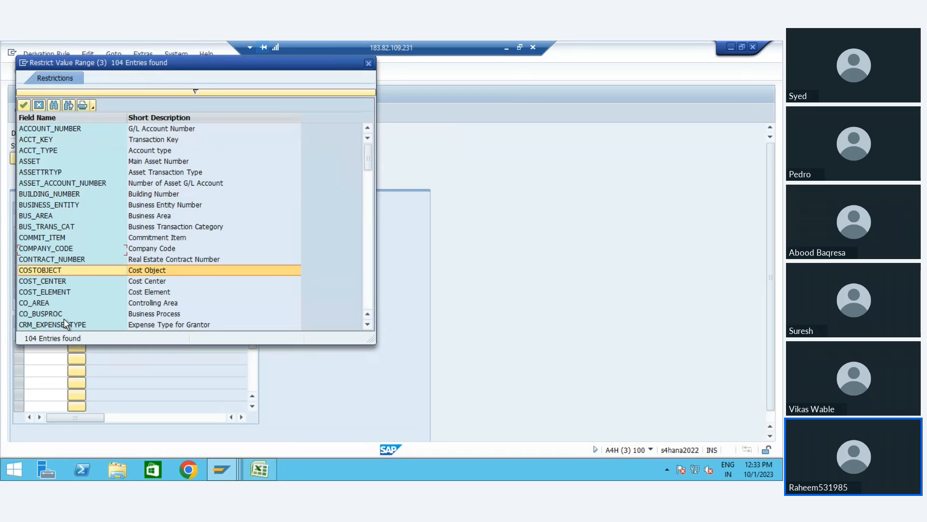
key(Up)
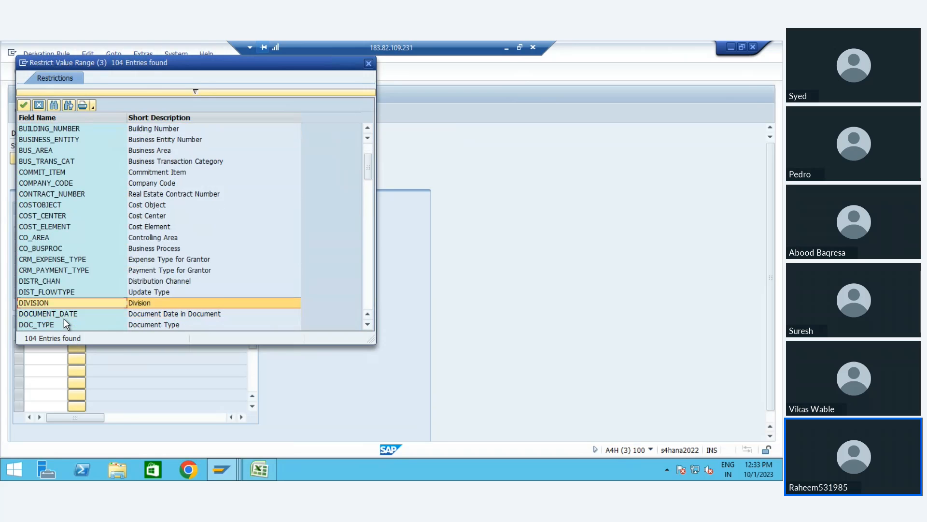
key(Down)
key(Down)
key(Down)
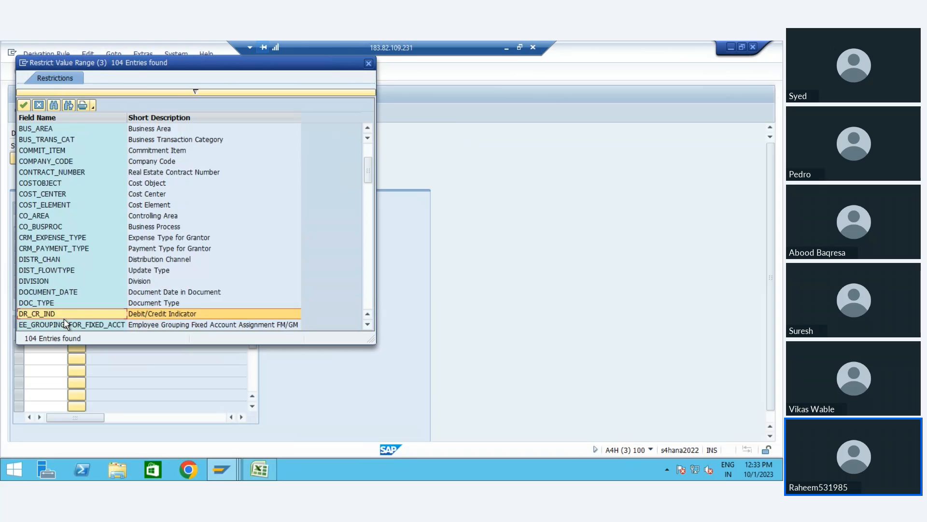
key(Down)
key(Down)
key(Down)
key(Down)
key(Down)
key(Down)
key(Down)
key(Down)
key(Down)
key(Down)
key(Down)
key(Down)
key(Down)
key(Down)
key(Down)
key(Down)
key(Down)
key(Down)
key(Down)
key(Down)
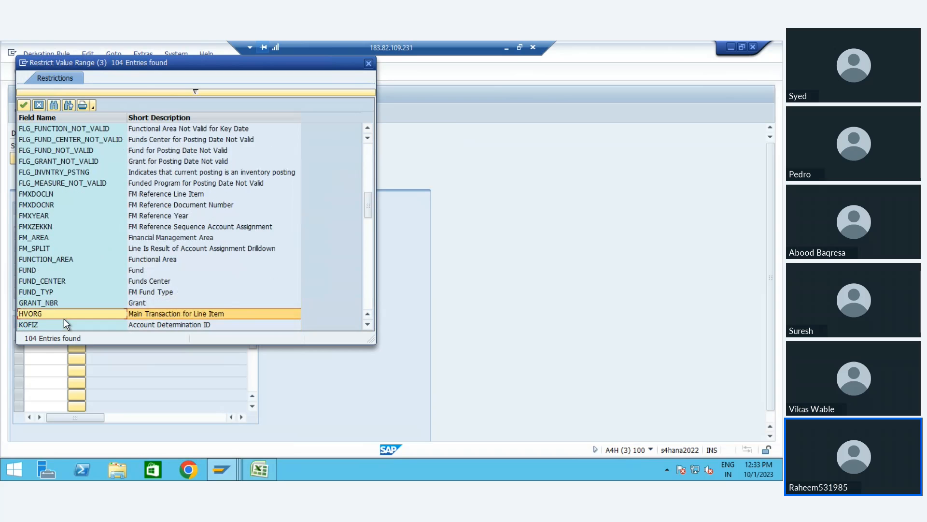
key(Up)
key(Up)
key(Up)
key(Up)
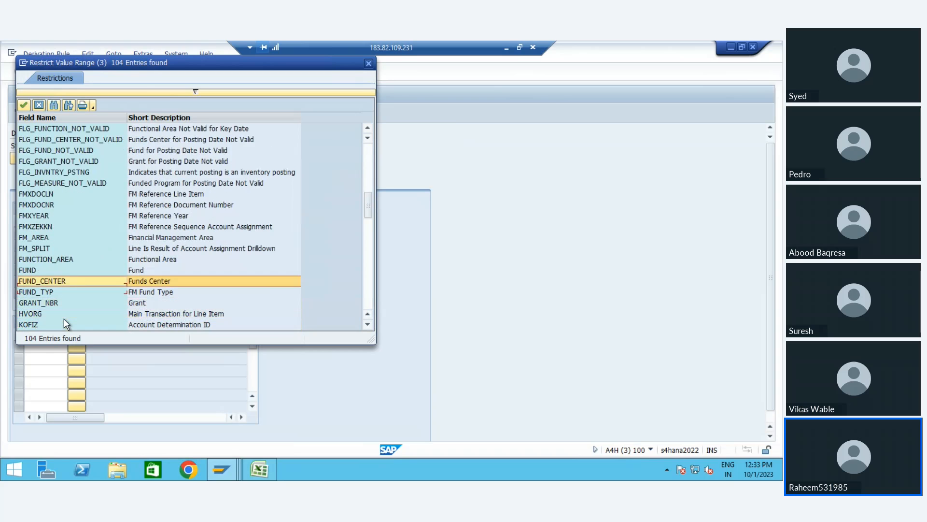
double_click(34, 272)
Try to enter the funds center field name manually as the second target field.
key(Down)
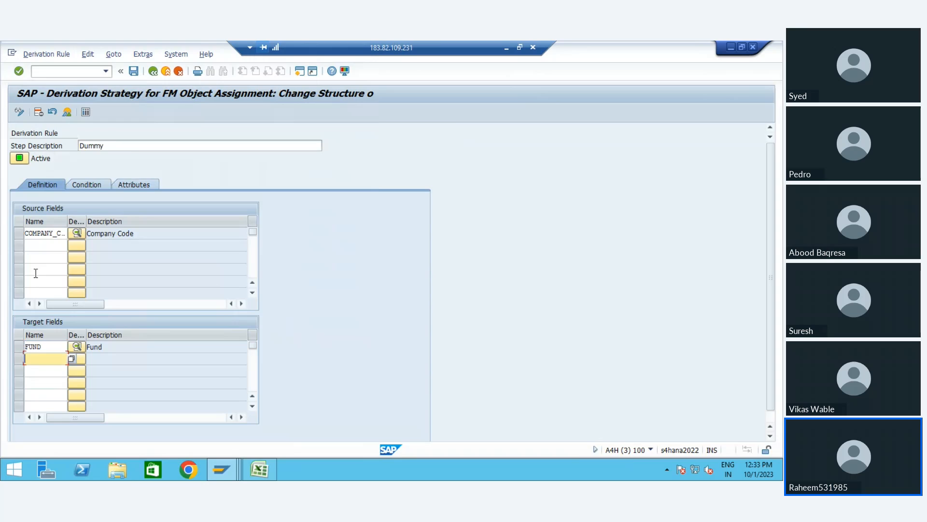
text(fund)
text(_cengter)
key(Return)
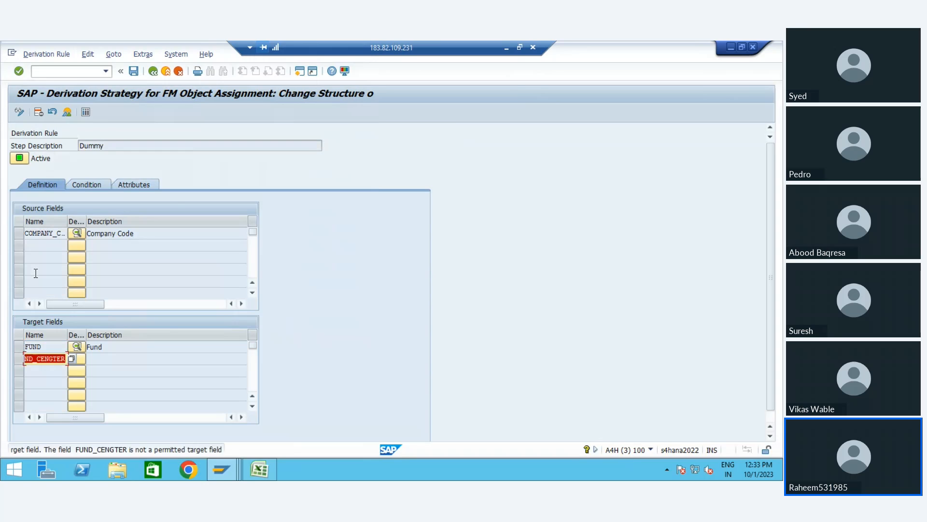
key(Down)
key(Down)
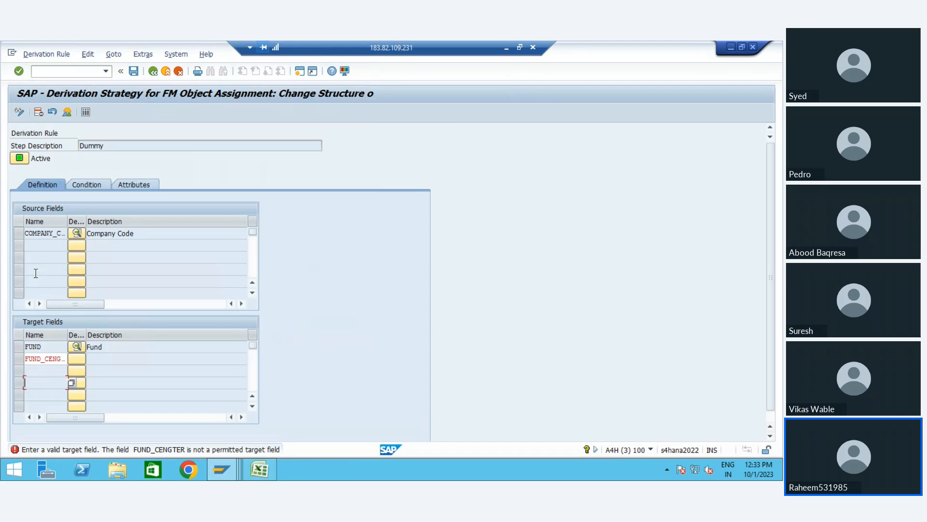
click(51, 358)
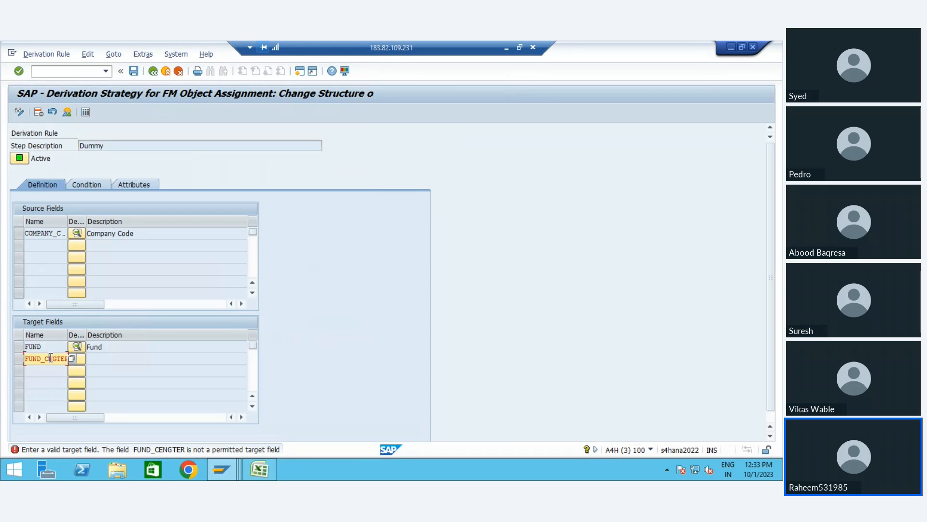
key(BackSpace)
key(Return)
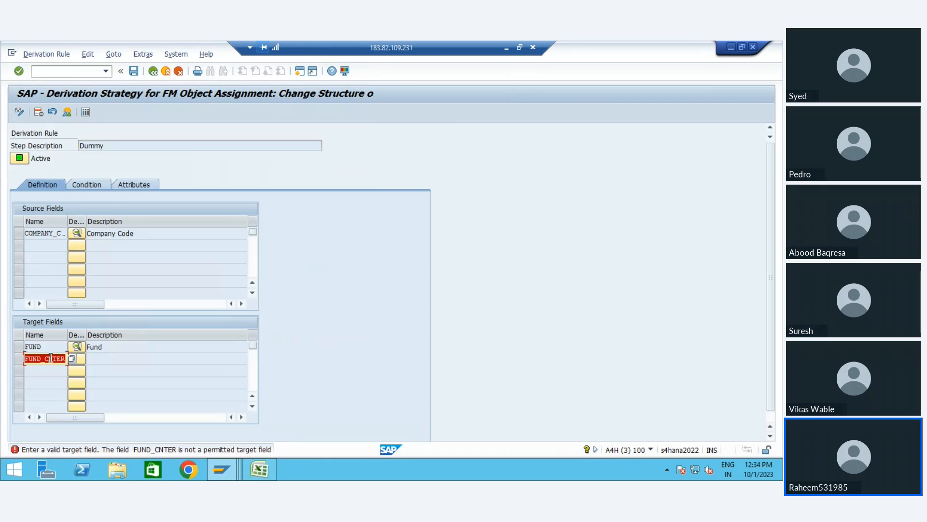
Replace the second target field with FUND_CENTER from the permitted field list.
click(71, 358)
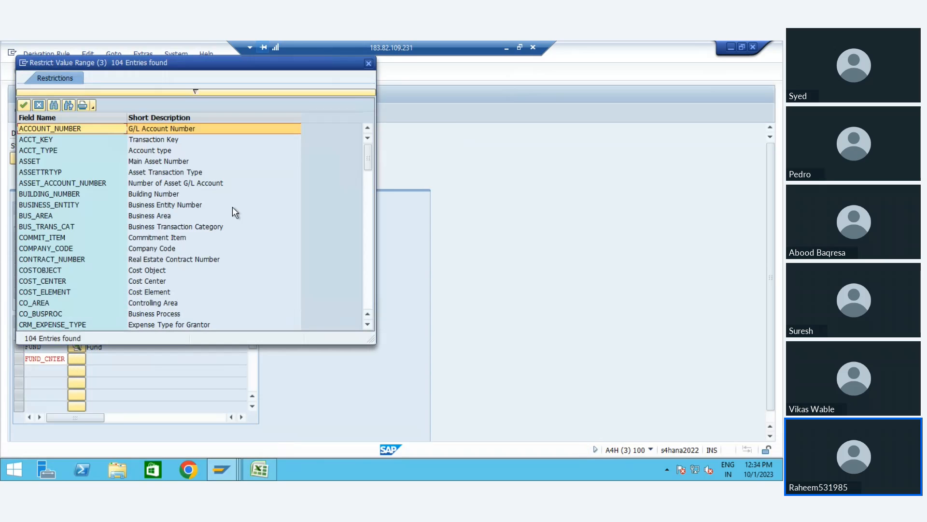
key(Down)
key(Down)
key(Down)
key(Down)
key(Down)
key(Down)
key(Down)
key(Down)
key(Down)
key(Down)
key(Down)
key(Down)
key(Down)
key(Down)
key(Down)
key(Down)
key(Down)
key(Down)
key(Down)
key(Down)
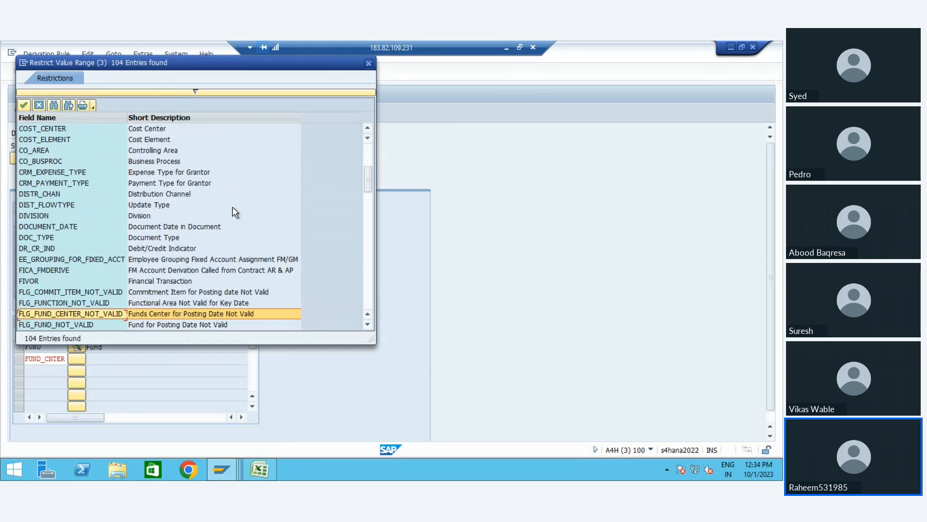
key(Down)
key(Down)
key(Down)
key(Down)
key(Down)
key(Down)
key(Down)
key(Down)
key(Down)
key(Down)
key(Down)
key(Down)
key(Down)
key(Down)
key(Down)
key(Down)
key(Up)
key(Up)
key(Up)
key(Up)
key(Up)
key(Up)
key(Up)
key(Up)
key(Up)
key(Up)
key(Up)
key(Up)
key(Up)
key(Up)
key(Up)
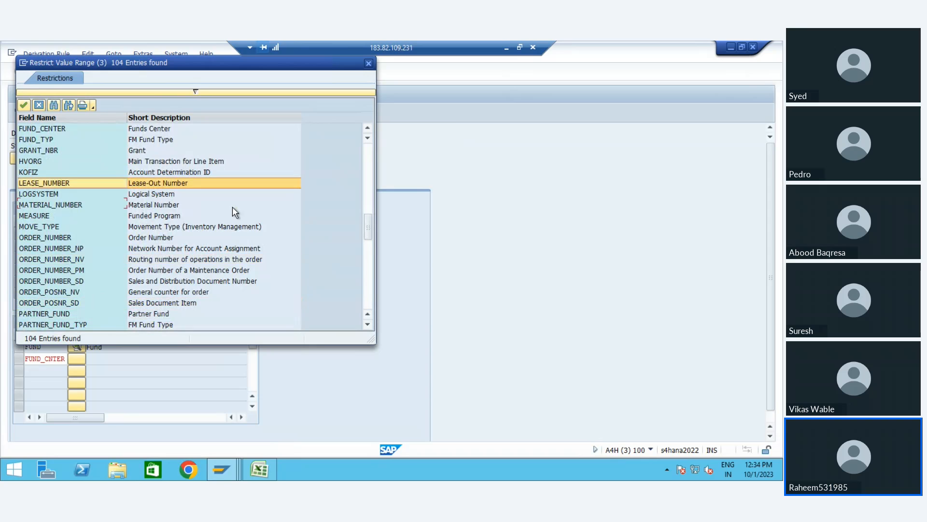
key(Up)
key(Up)
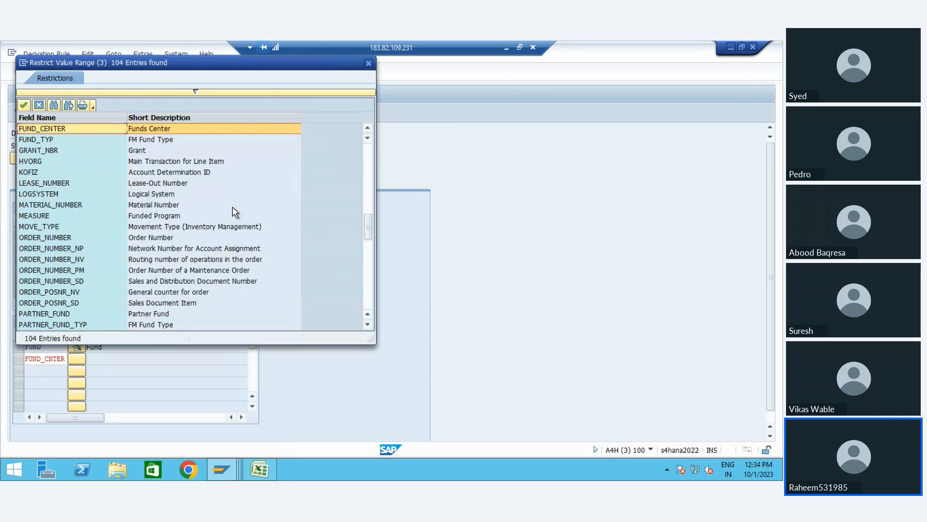
key(Return)
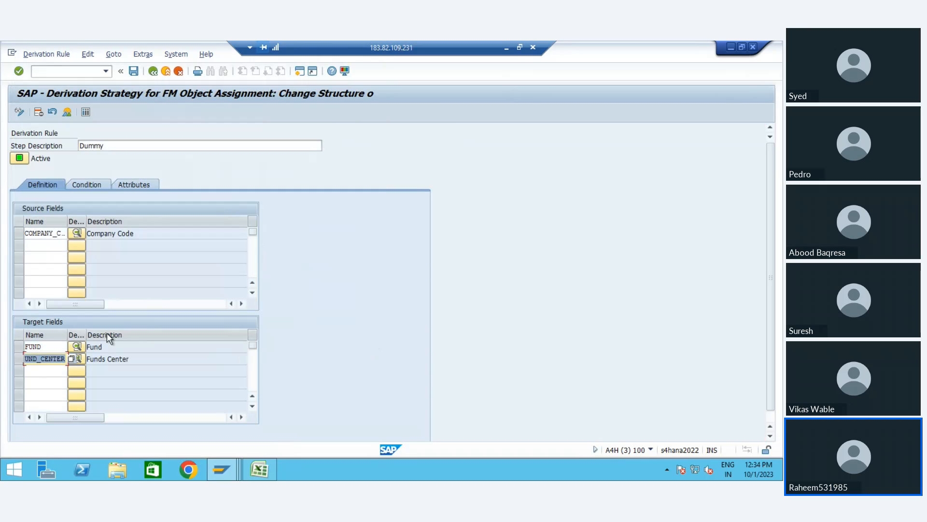
Look through the permitted field list for a commitment item field for the derivation rule's third target.
click(52, 370)
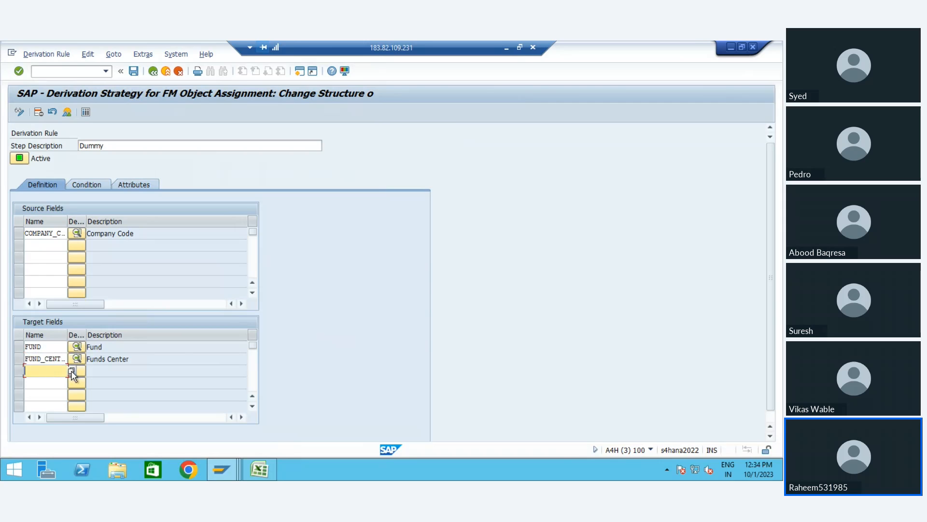
key(F4)
key(Down)
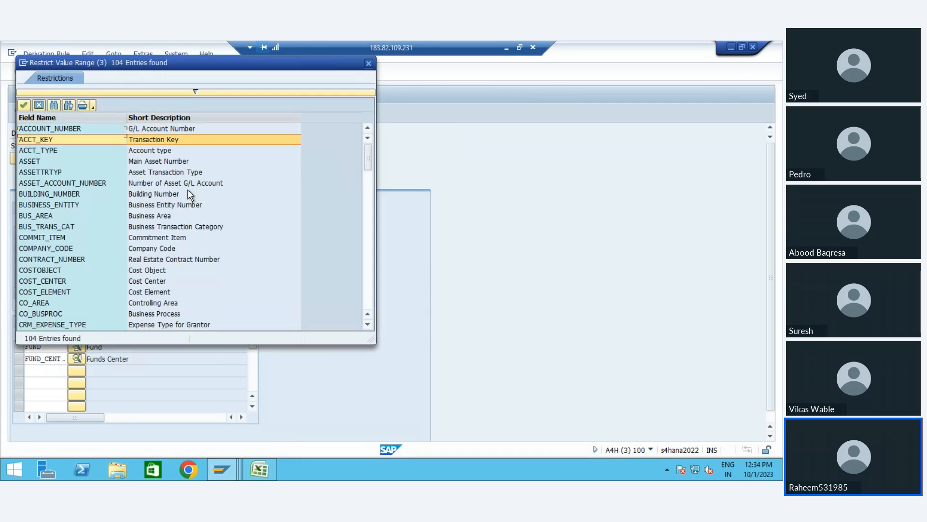
key(Down)
key(Down)
key(Down)
key(Down)
key(Down)
key(Down)
key(Down)
key(Down)
key(Down)
key(Down)
key(Down)
key(Down)
key(Down)
key(Down)
key(Down)
key(Down)
key(Down)
key(Down)
key(Down)
key(Down)
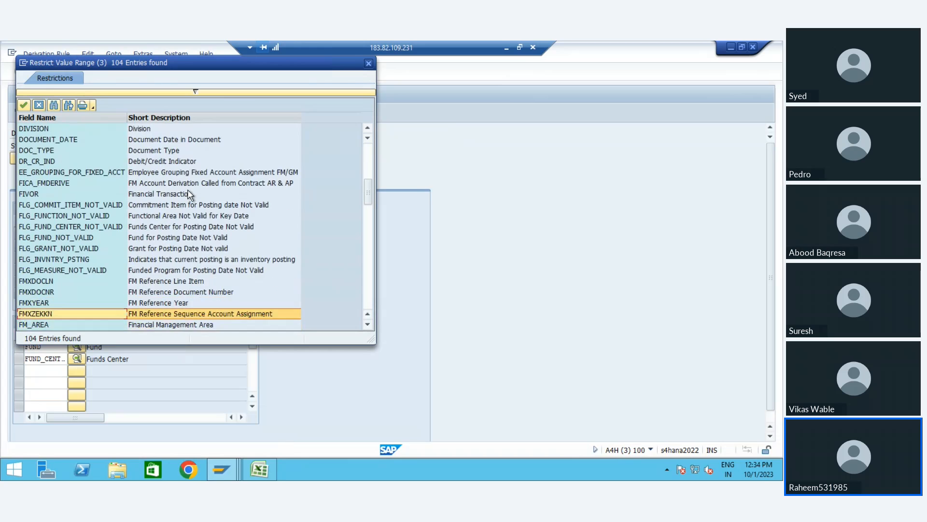
key(Down)
key(Down)
key(Down)
key(Down)
key(Down)
key(Down)
key(Down)
key(Down)
key(Down)
key(Down)
key(Down)
key(Down)
key(Down)
key(Down)
key(Down)
key(Down)
key(Down)
key(Down)
key(Down)
key(Down)
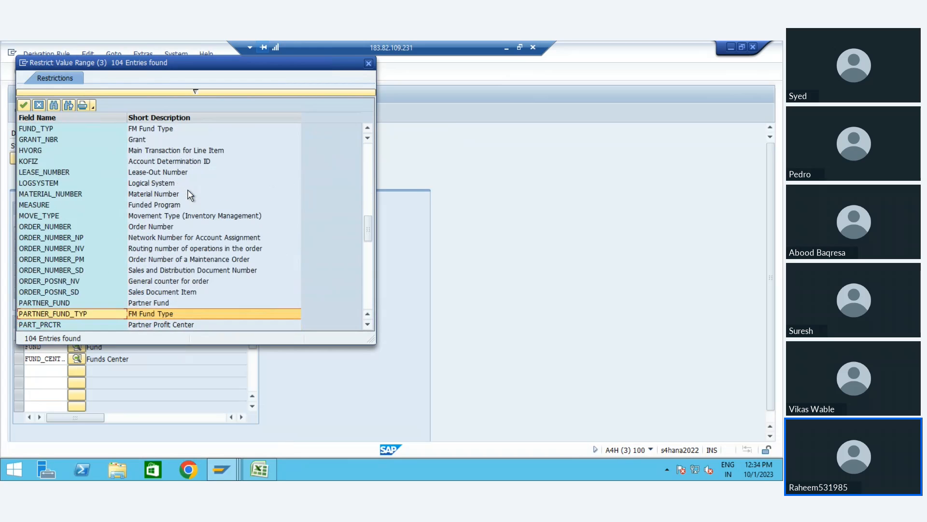
key(Down)
key(Down)
key(Down)
key(Down)
key(Down)
key(Down)
key(Down)
key(Down)
key(Down)
key(Down)
key(Down)
key(Down)
key(Down)
key(Down)
key(Down)
key(Down)
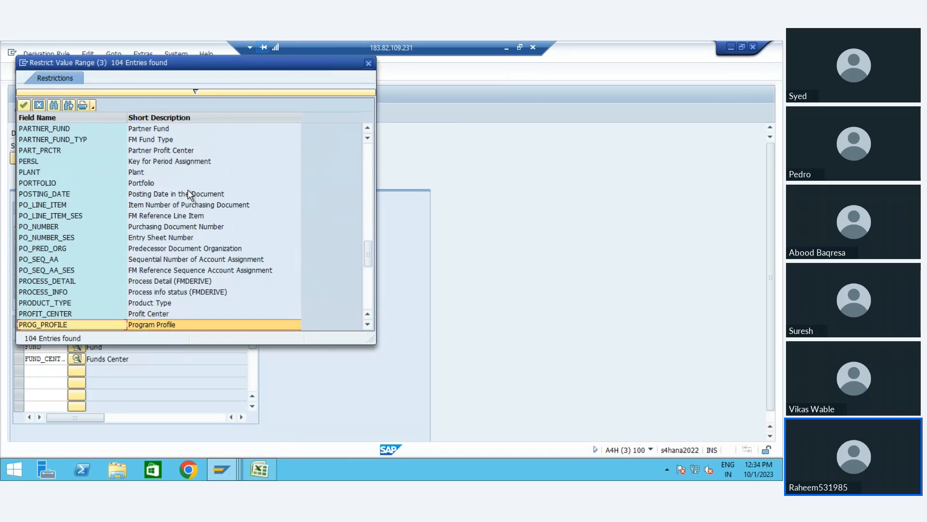
key(Up)
key(Down)
key(Down)
key(Down)
key(Down)
key(Down)
key(Down)
key(Down)
key(Down)
key(Down)
key(Down)
key(Down)
key(Down)
key(Down)
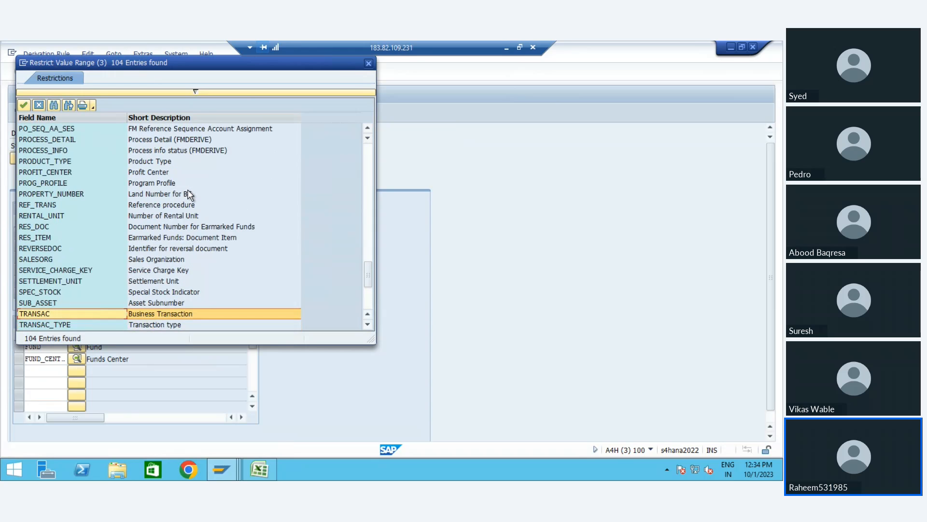
Try to filter the permitted fields by the field name "commitment".
click(192, 93)
text(c)
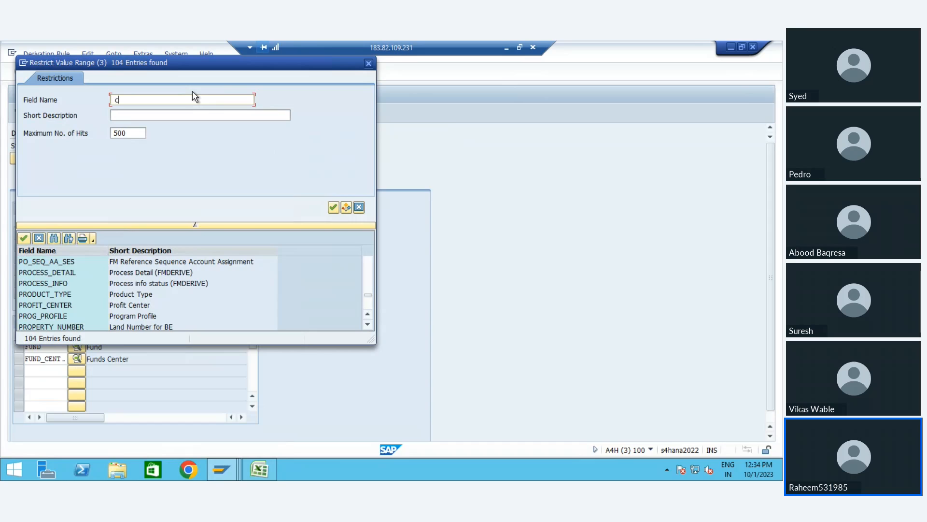
text(ommitment)
key(Return)
key(ctrl+c)
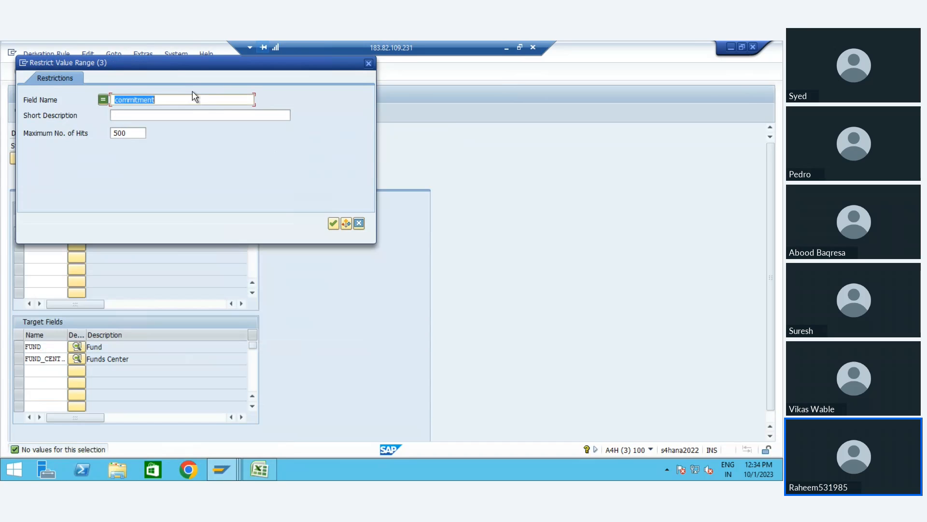
key(Delete)
Restrict the permitted fields by short description using a wildcard and assign COMMIT_ITEM as the third target field.
key(Tab)
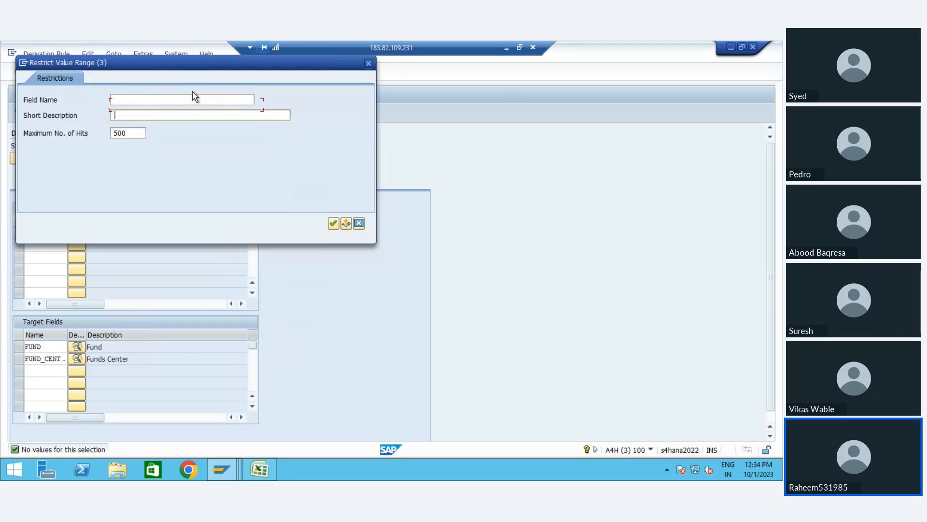
key(ctrl+v)
key(Return)
key(Right)
key(Right)
key(Right)
key(Right)
key(Right)
key(Right)
key(Right)
key(BackSpace)
key(BackSpace)
key(BackSpace)
key(BackSpace)
key(BackSpace)
key(BackSpace)
key(BackSpace)
text(*)
key(Return)
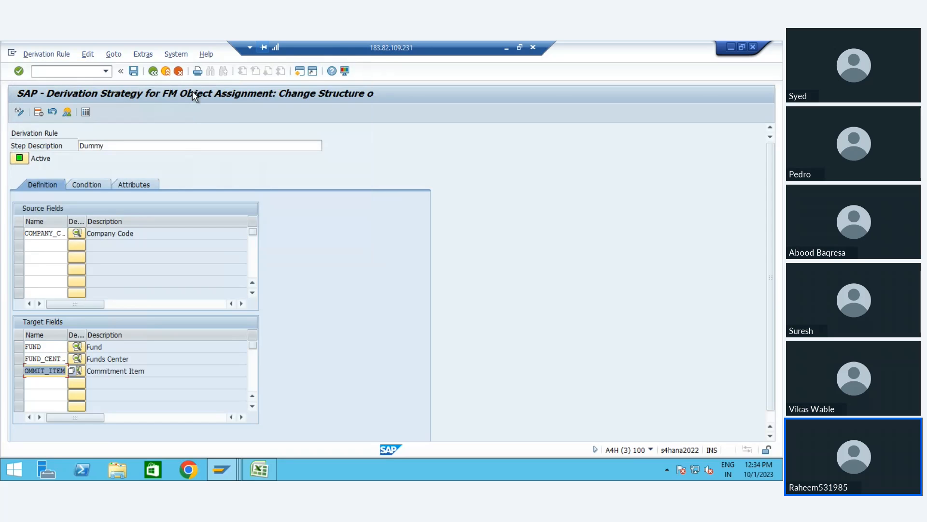
Save the Dummy derivation rule and return to the strategy's list of steps.
key(Return)
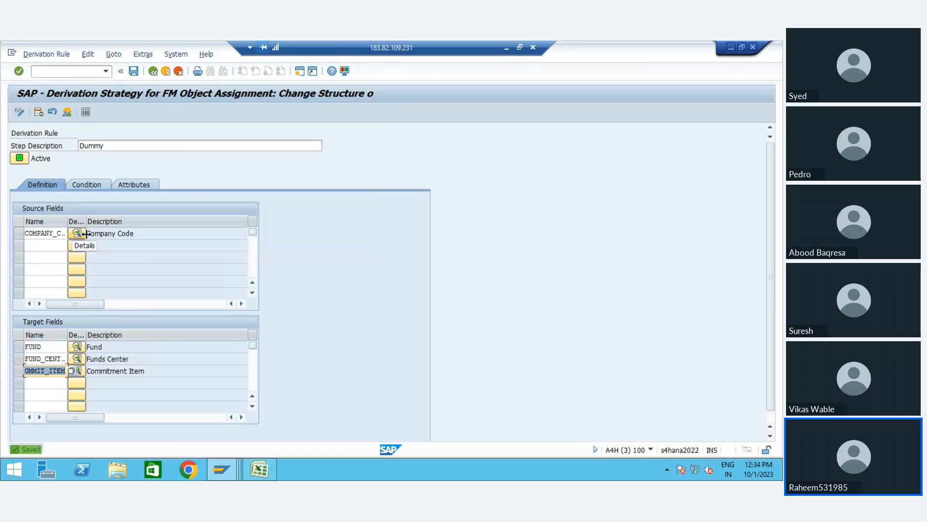
click(59, 233)
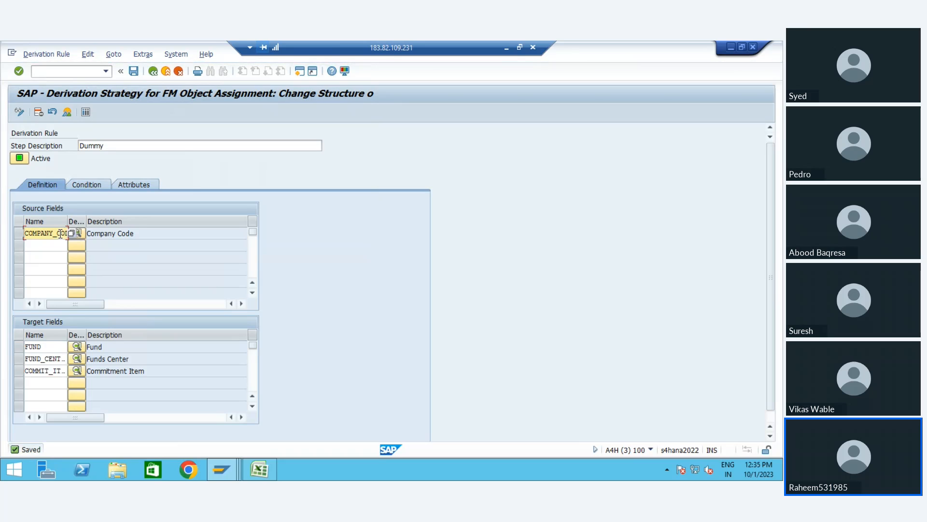
double_click(60, 233)
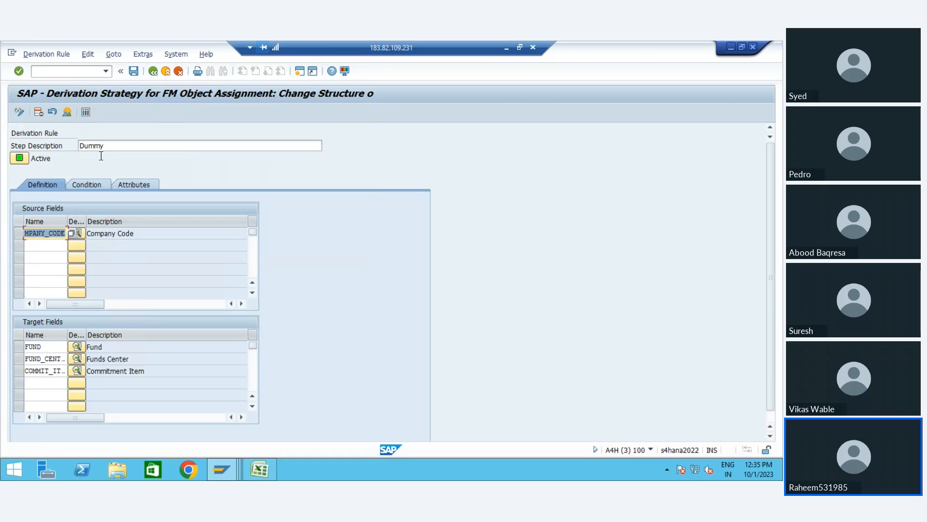
click(134, 71)
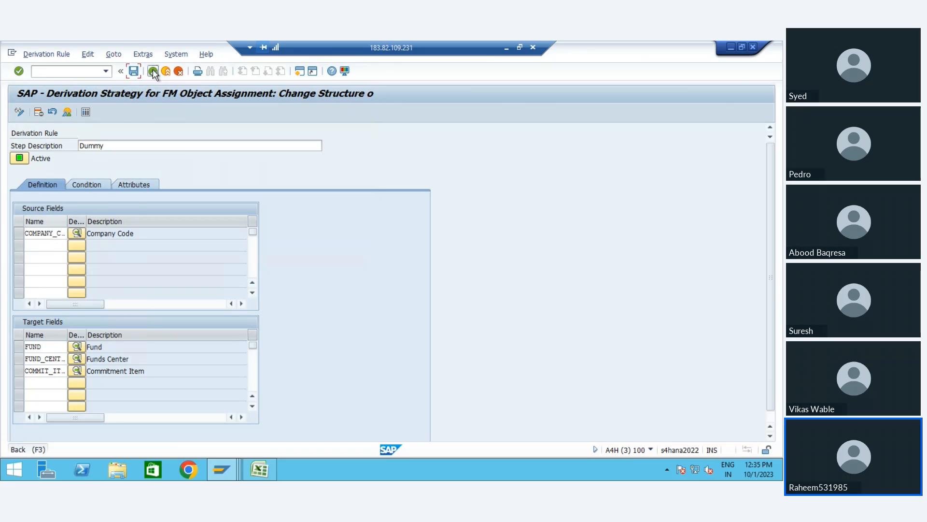
click(153, 71)
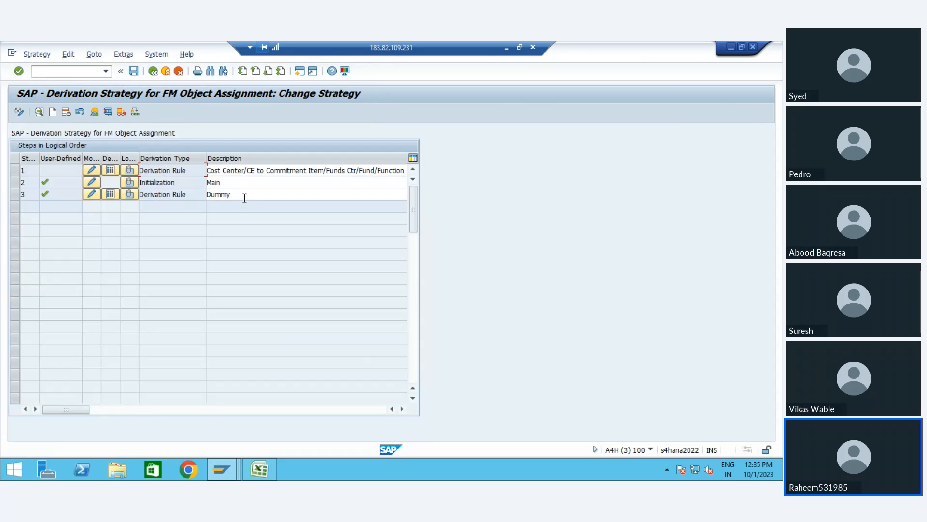
click(224, 173)
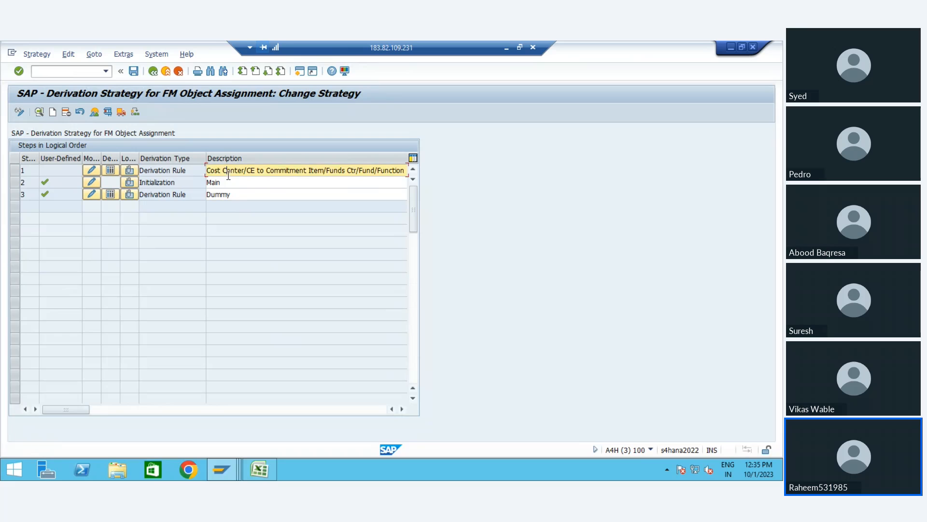
click(217, 184)
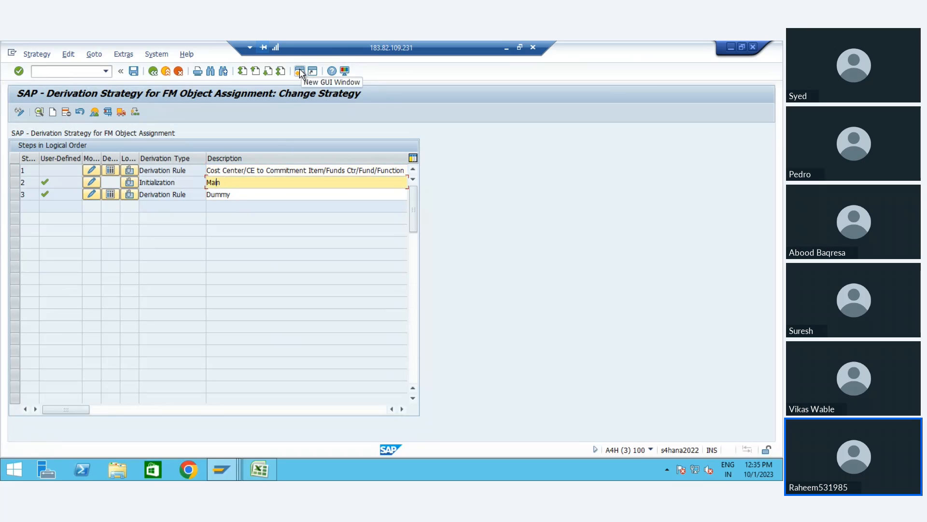
click(188, 470)
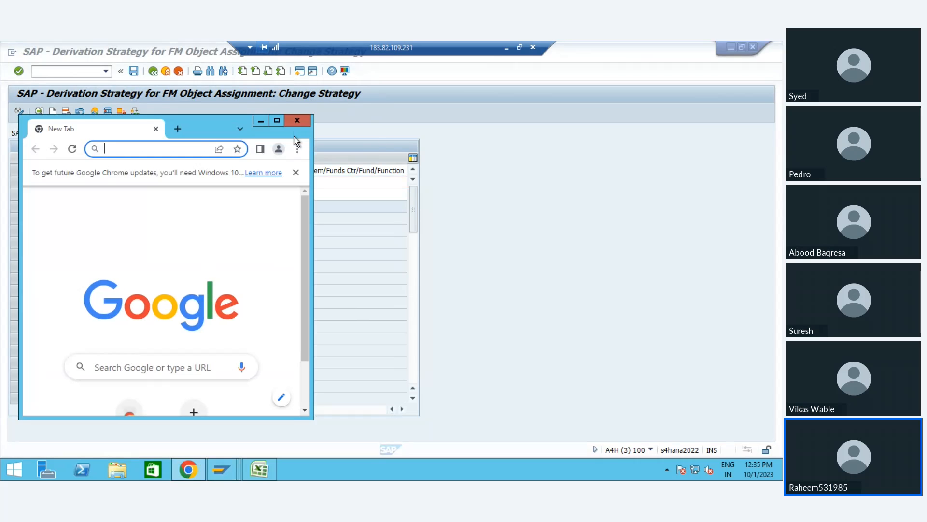
click(296, 124)
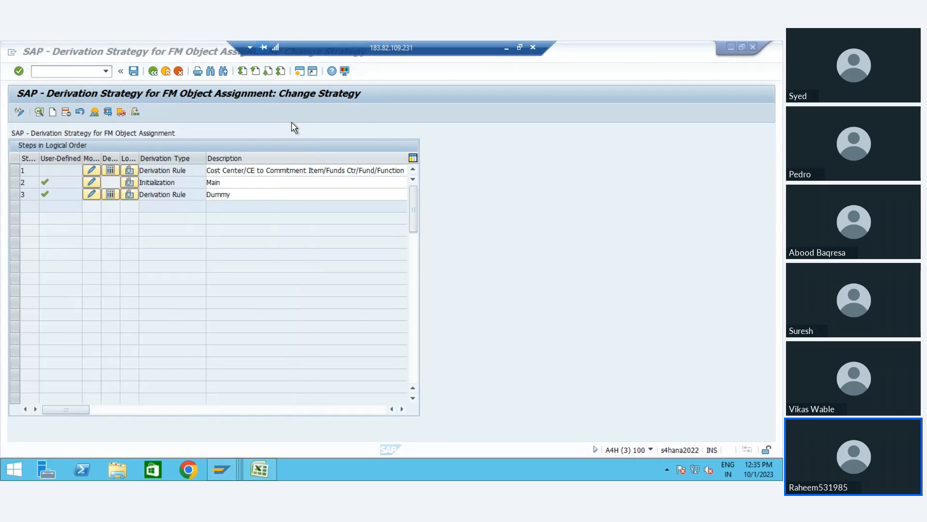
Leave the remote session and show the FM Financial transactions slide of the training presentation in the local browser.
click(506, 47)
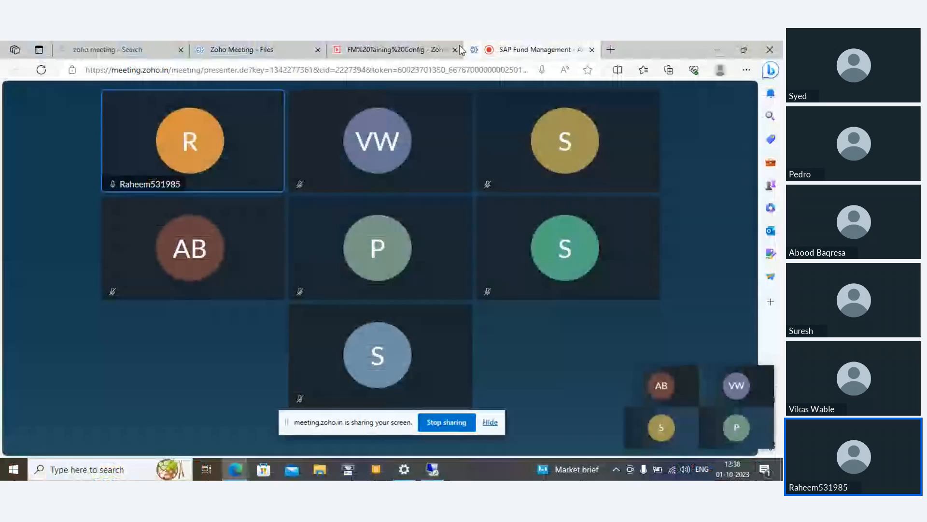
click(369, 51)
click(358, 162)
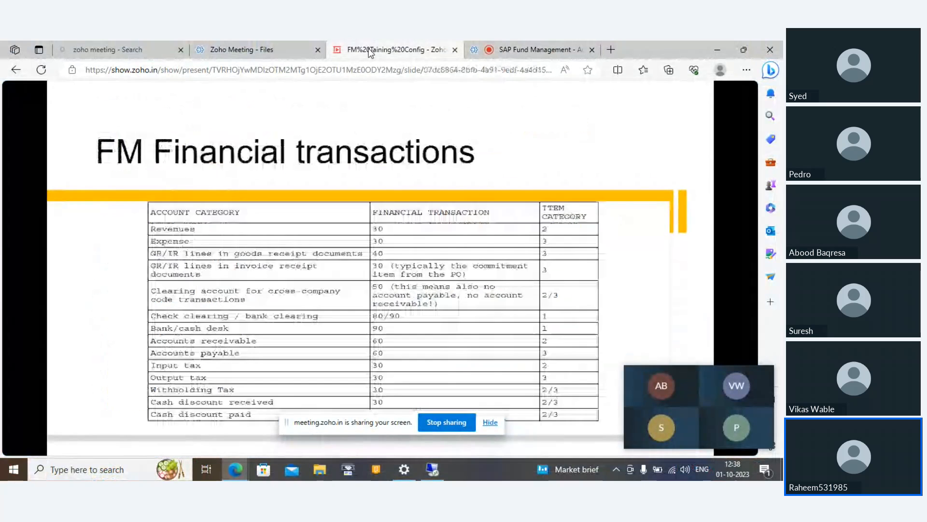
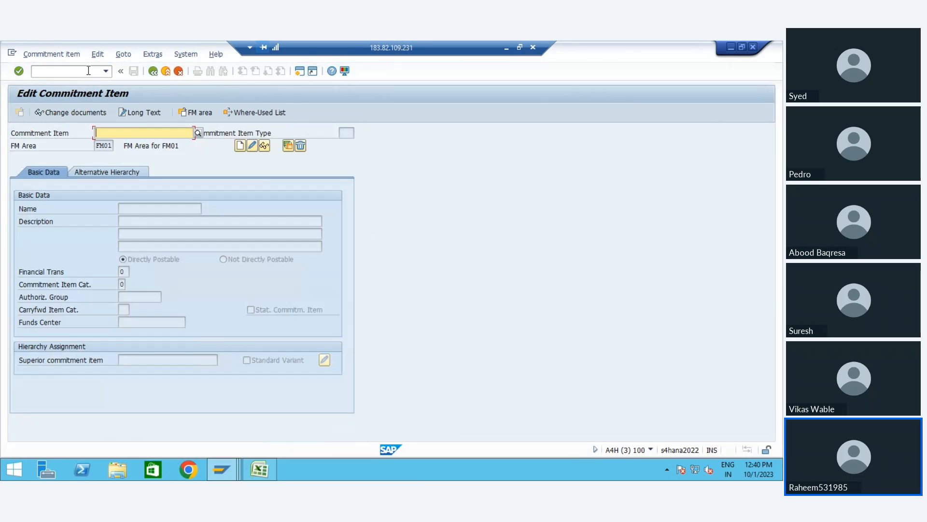
Enter DUMMY as the commitment item in FM area FM01 and start creating it.
text(D)
key(BackSpace)
text(Dumm)
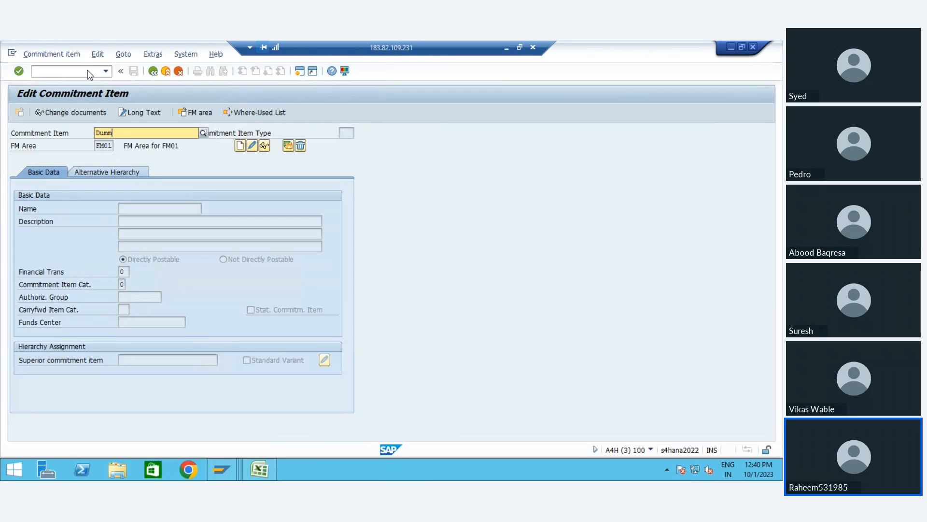
text(y)
key(Return)
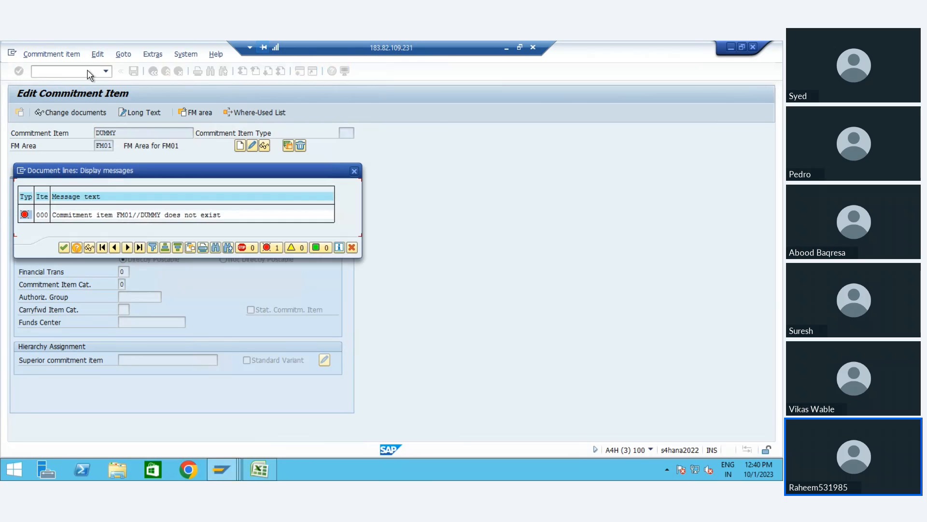
key(Return)
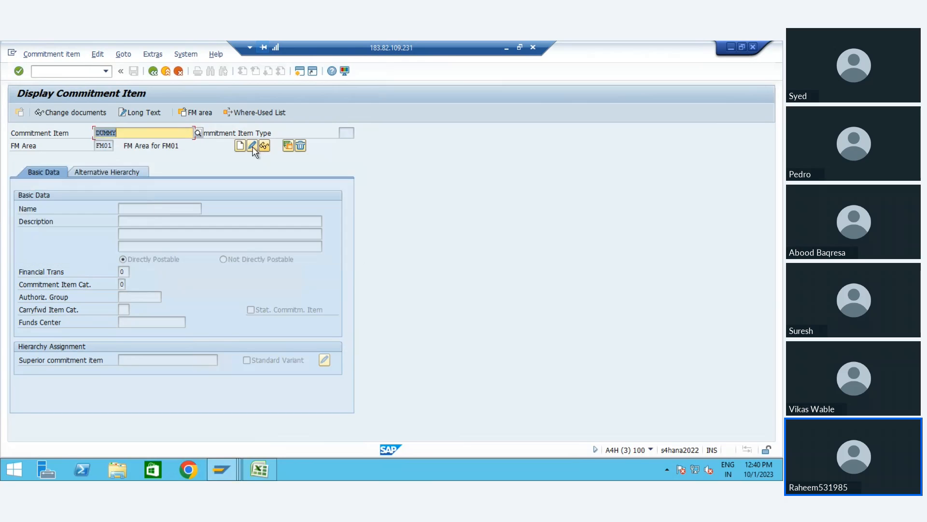
click(241, 146)
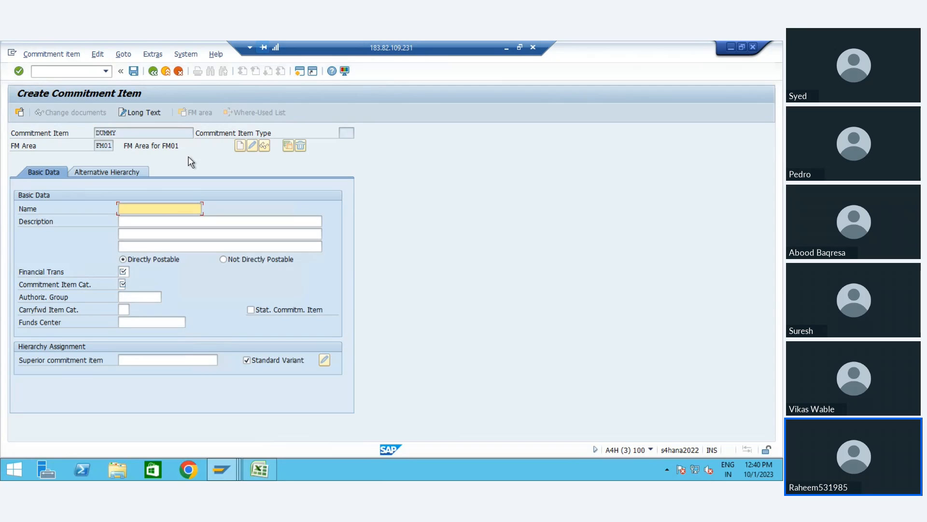
Set both the name and the description of the new commitment item to Dummy.
text(Dummy)
key(Tab)
text(Dummy)
key(Tab)
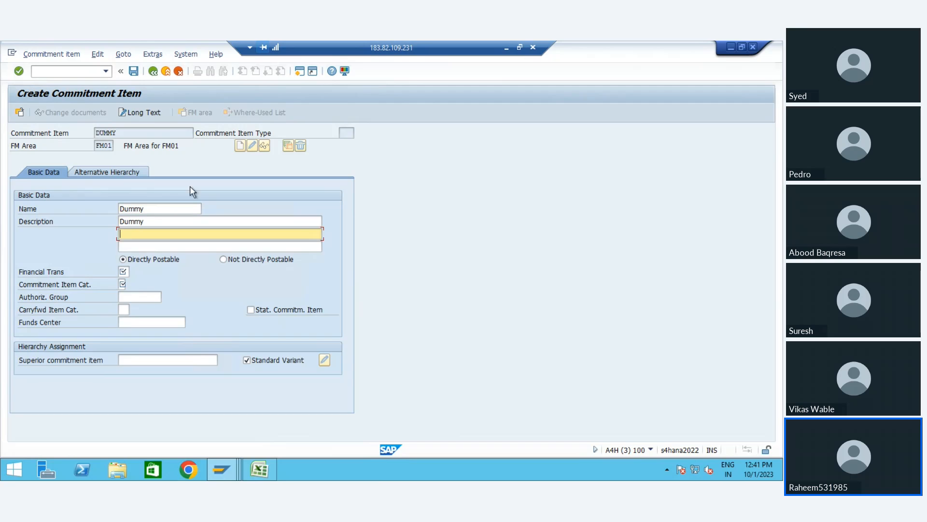
Assign financial transaction 30 and commitment item category 3 to the Dummy commitment item.
click(127, 272)
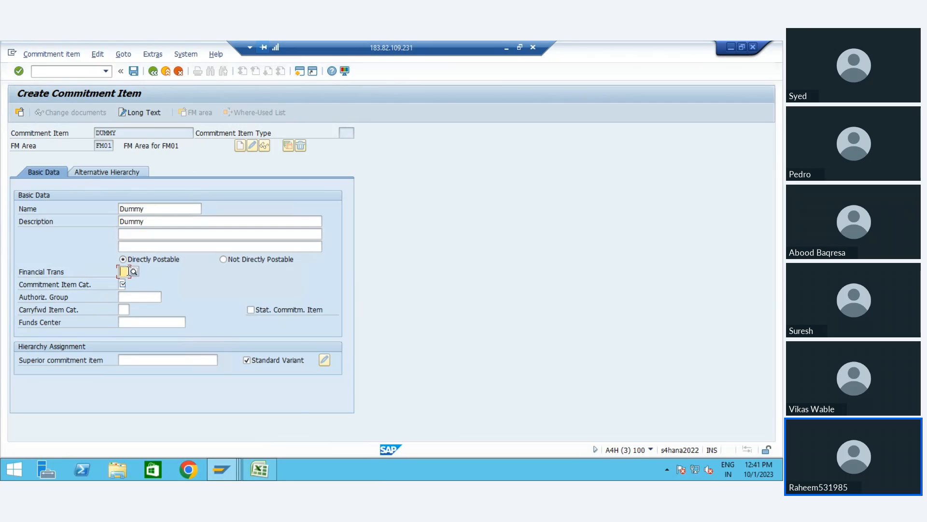
key(F4)
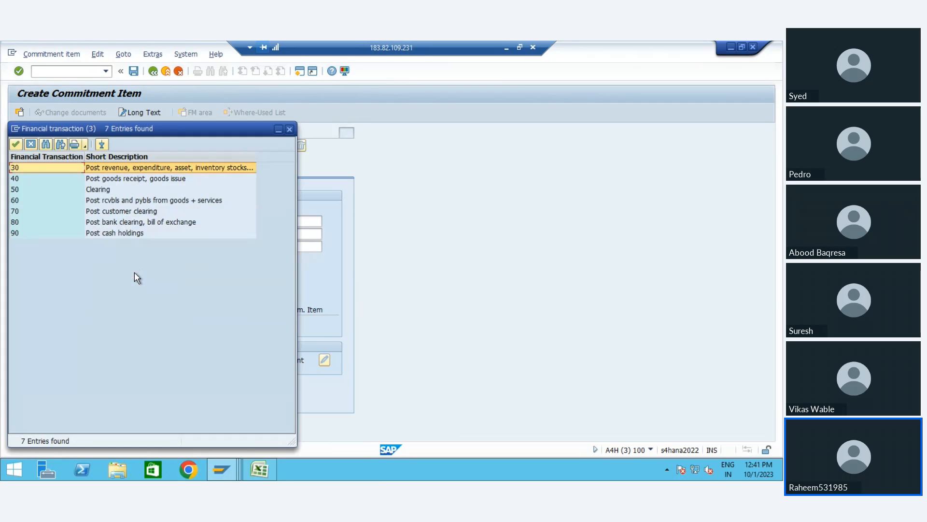
double_click(101, 170)
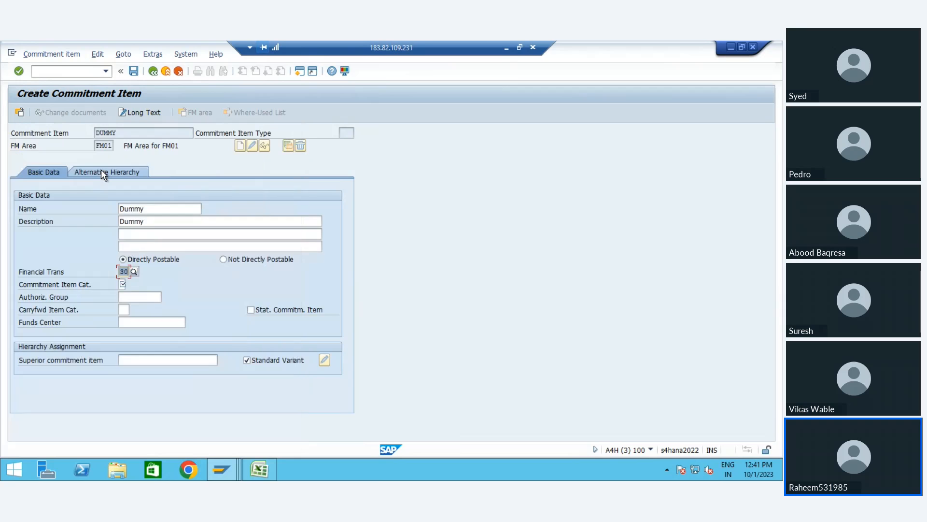
click(121, 284)
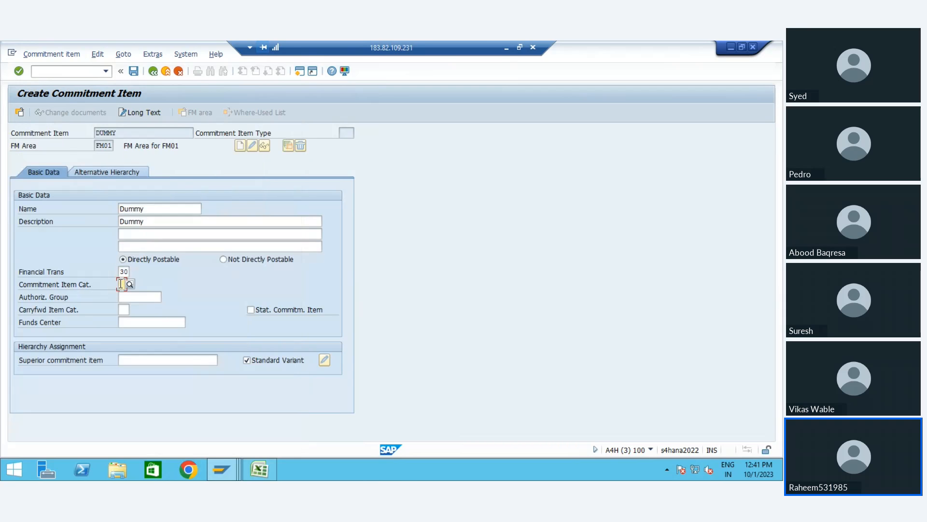
text(3)
key(Return)
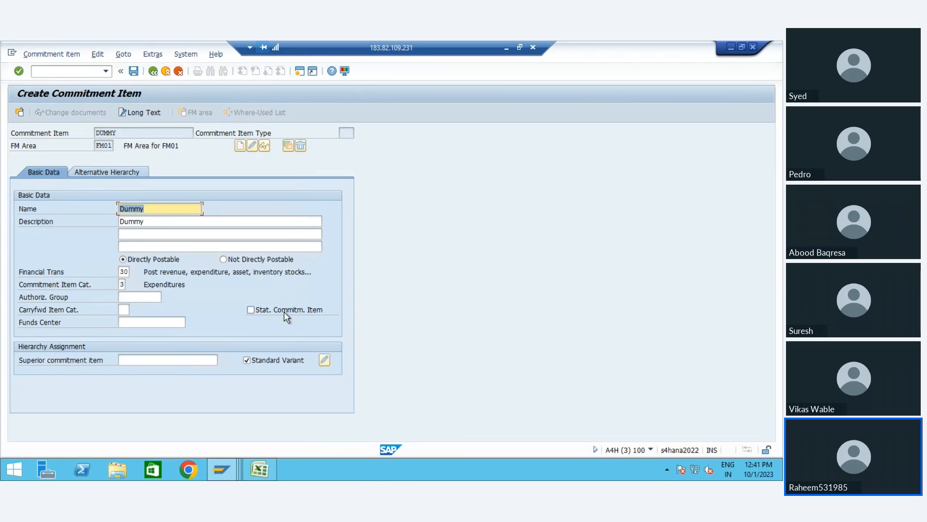
Mark the Dummy commitment item as statistical and save it.
click(250, 310)
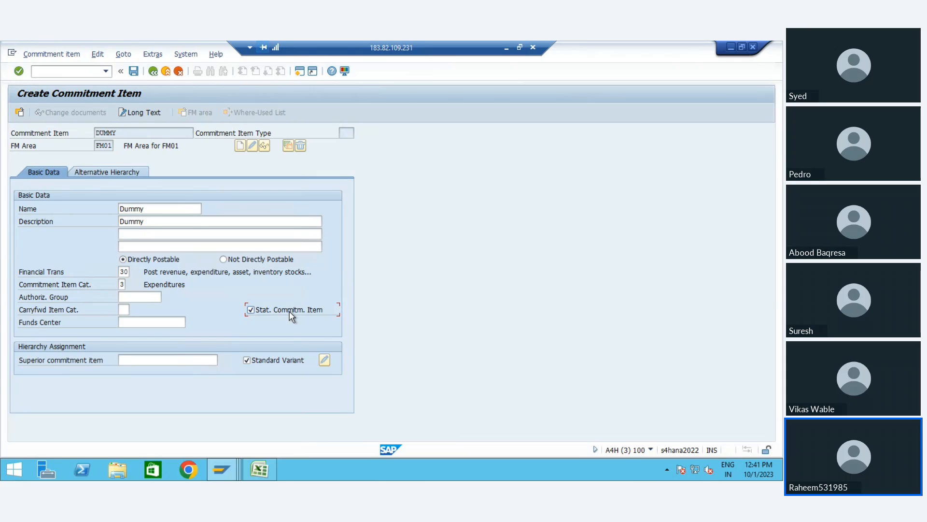
click(137, 133)
key(shift+Left)
key(shift+Left)
key(shift+Left)
key(shift+Left)
key(shift+Left)
key(Left)
click(136, 72)
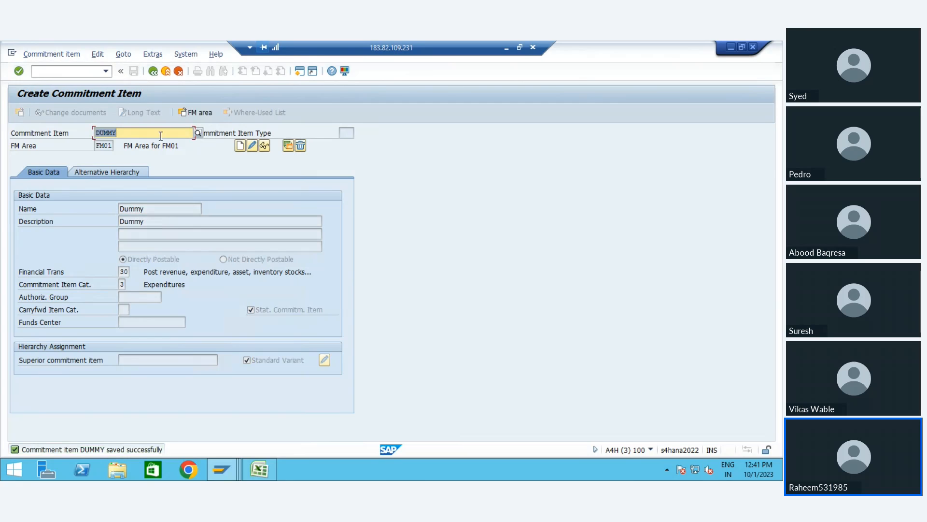
Start creating commitment item RENT in FM area FM01 and set its name and description to Rent.
text(Rent)
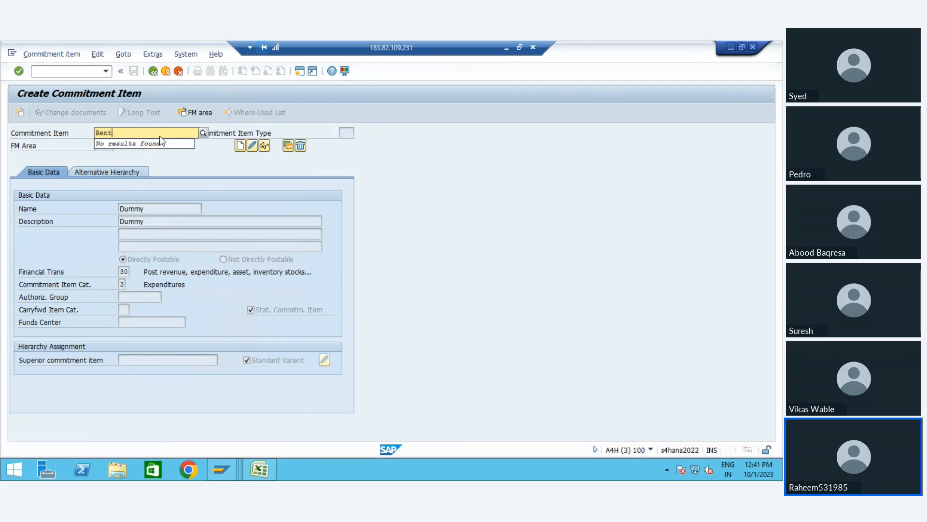
key(Return)
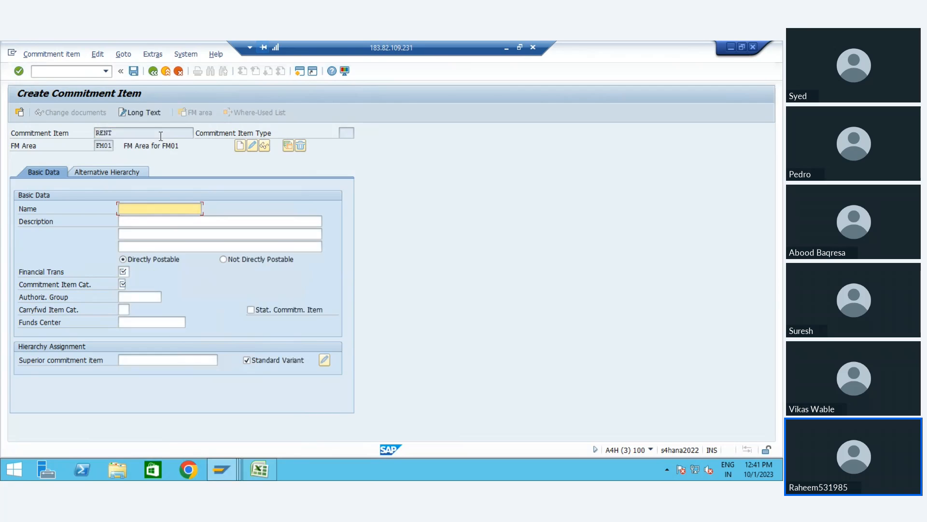
text(Rent)
click(146, 225)
text(Rent)
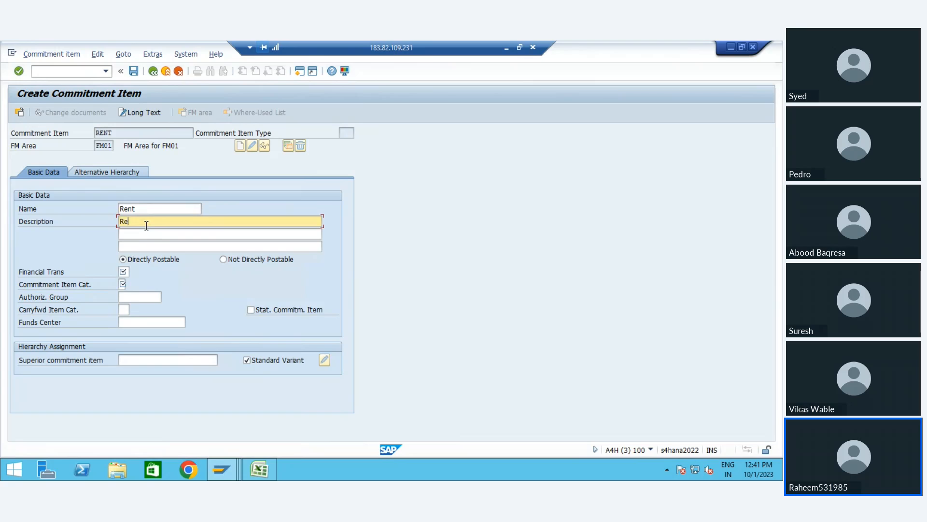
key(Tab)
key(Tab)
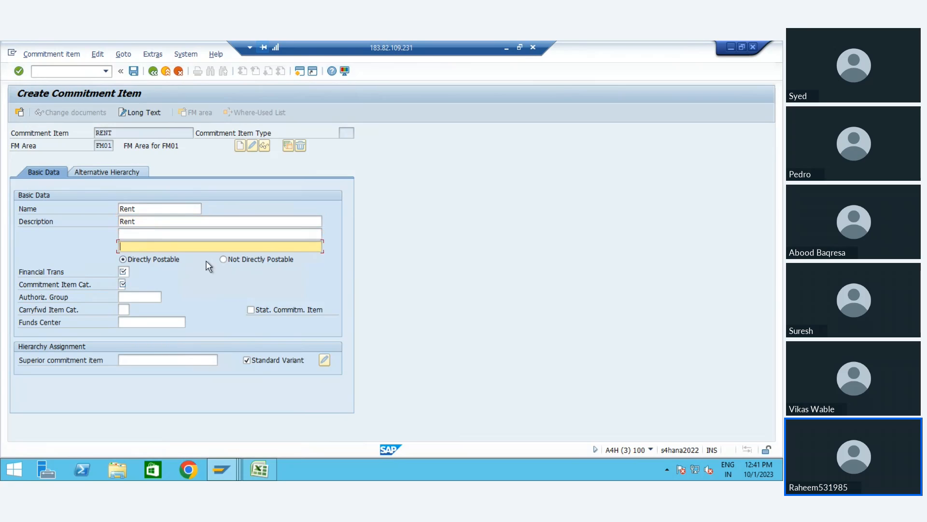
Assign financial transaction 30 and commitment item category 3 to the Rent commitment item and save it.
click(124, 271)
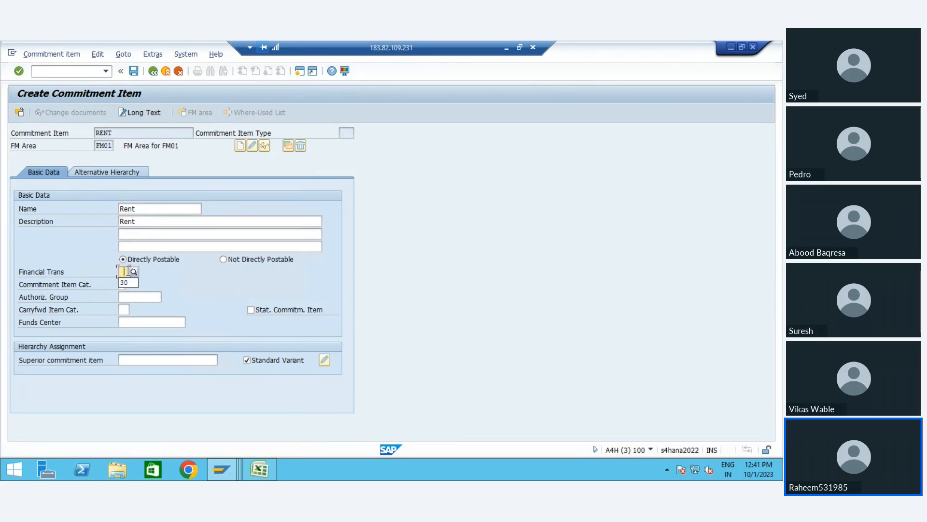
key(Tab)
text(3)
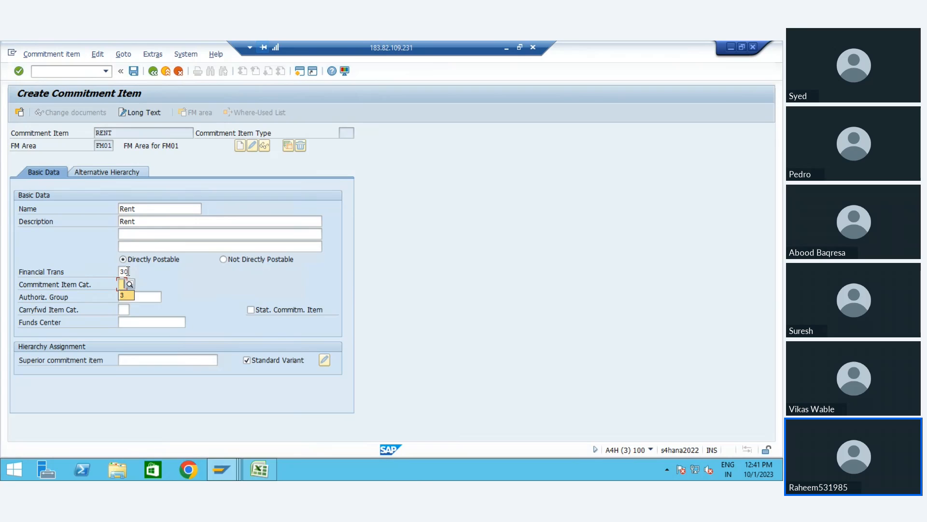
key(Return)
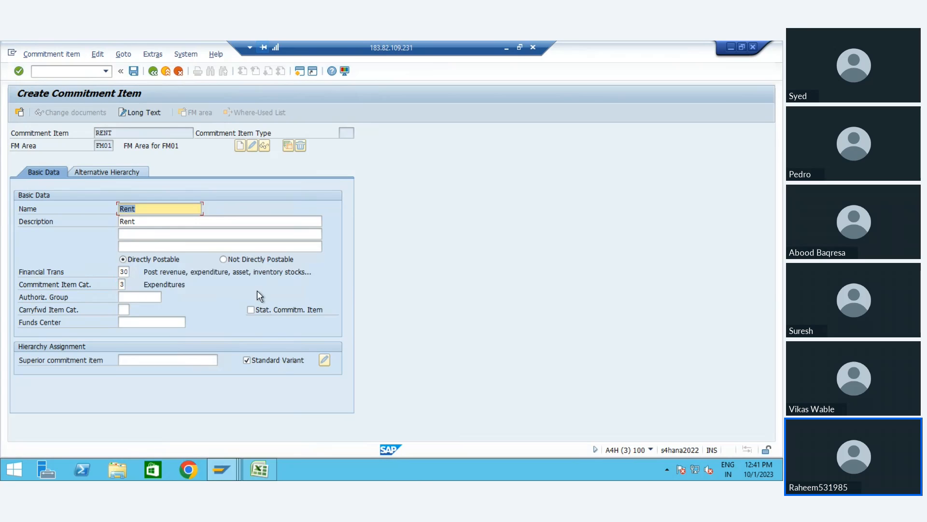
key(ctrl+s)
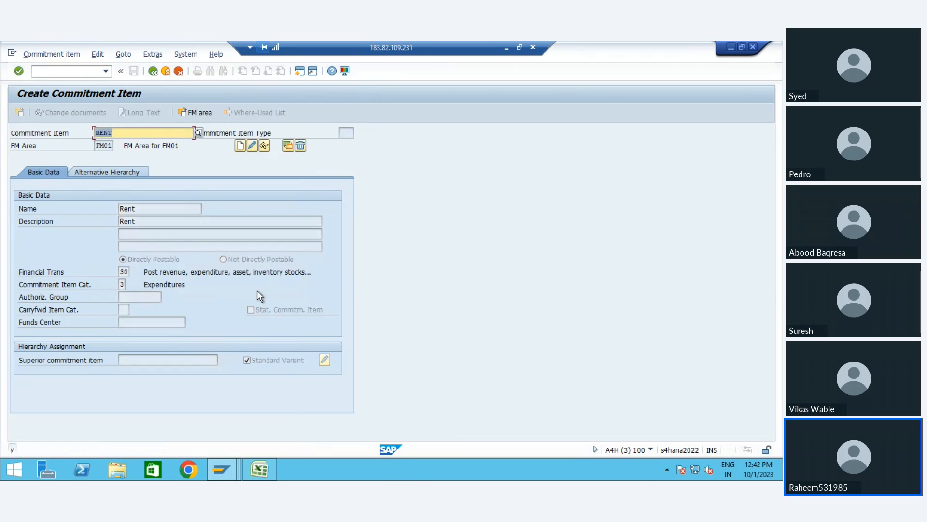
key(Return)
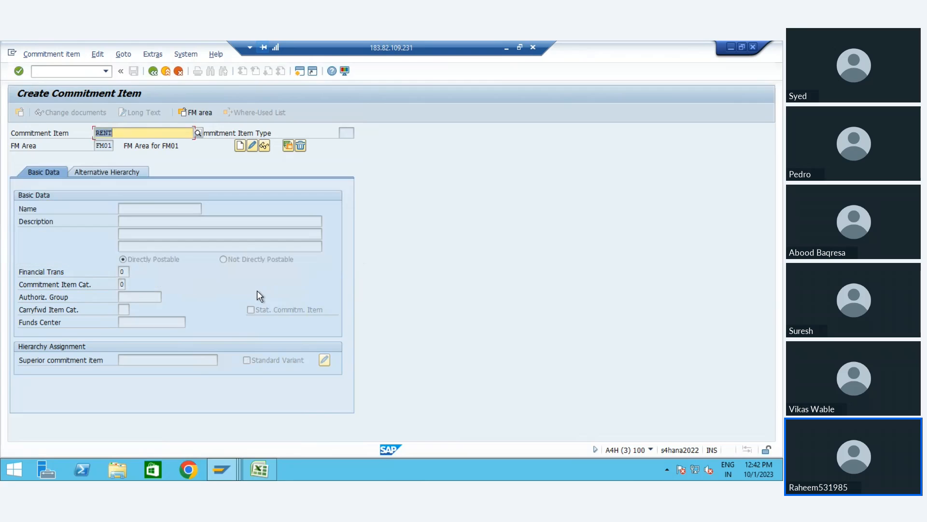
Display the saved Rent commitment item, review its financial transaction and commitment item category, and return to the SAP Easy Access menu.
click(264, 145)
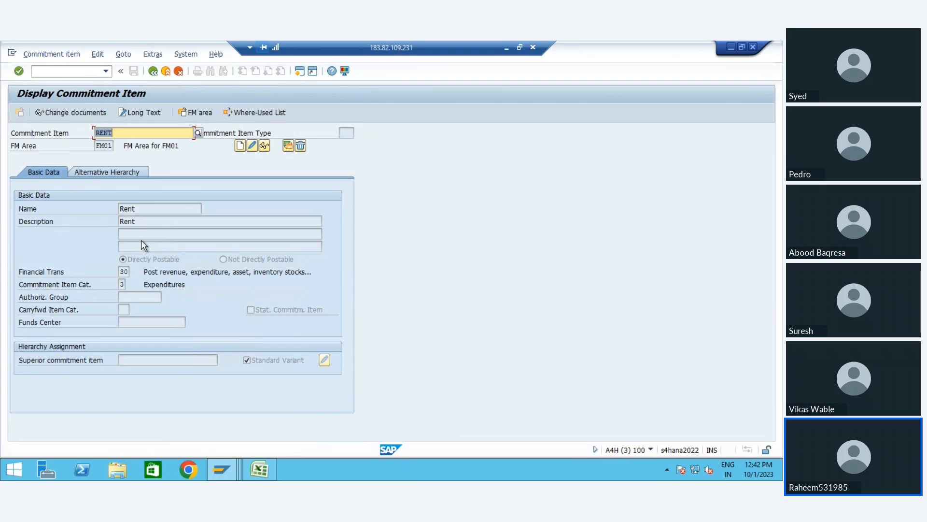
click(123, 271)
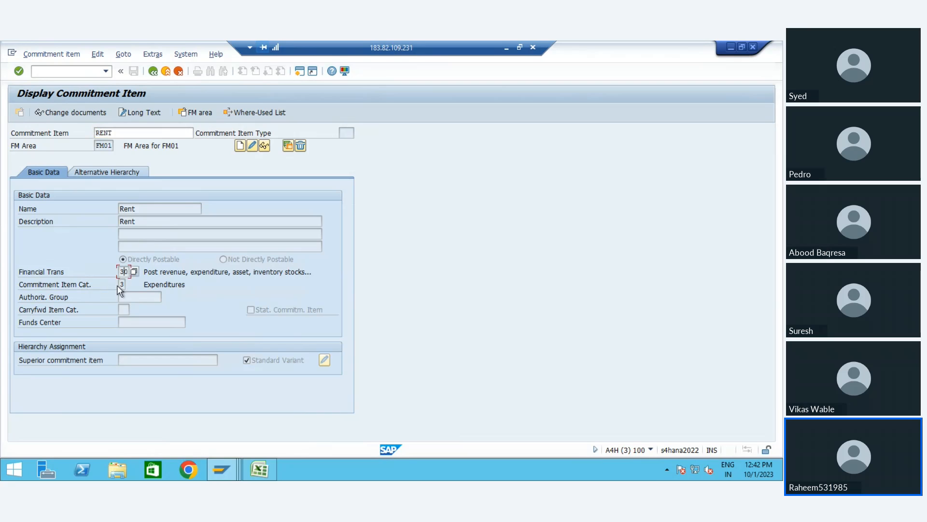
click(124, 284)
click(124, 272)
click(122, 284)
click(153, 72)
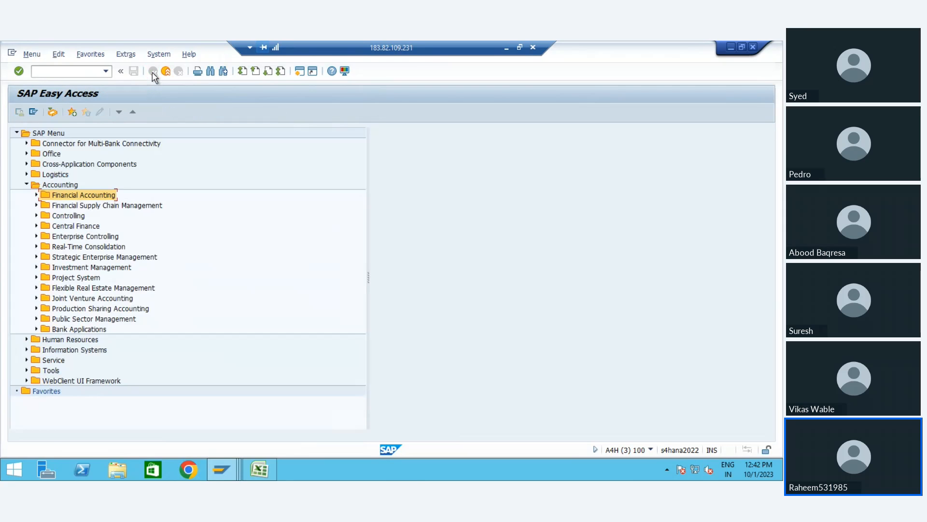
Expand Public Sector Management down to the Account Assignment Elements in the Funds Management master data.
click(85, 217)
key(Down)
key(Down)
key(Down)
key(Down)
key(Down)
key(Down)
key(Down)
key(Down)
key(Down)
key(Down)
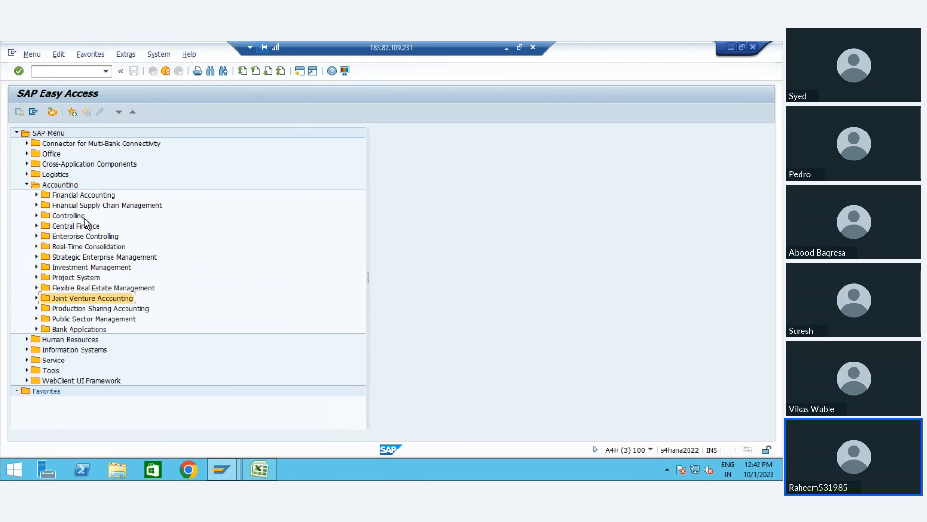
key(Right)
key(Down)
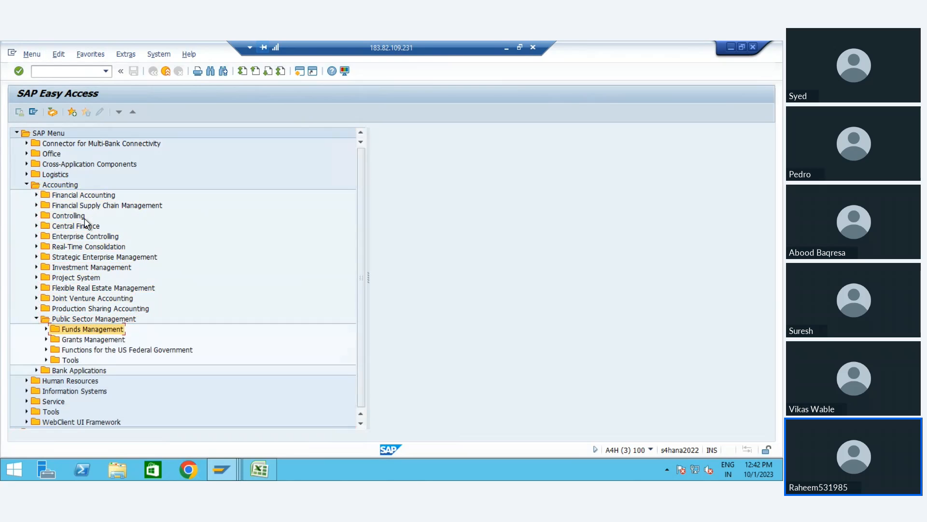
key(Right)
key(Down)
key(Right)
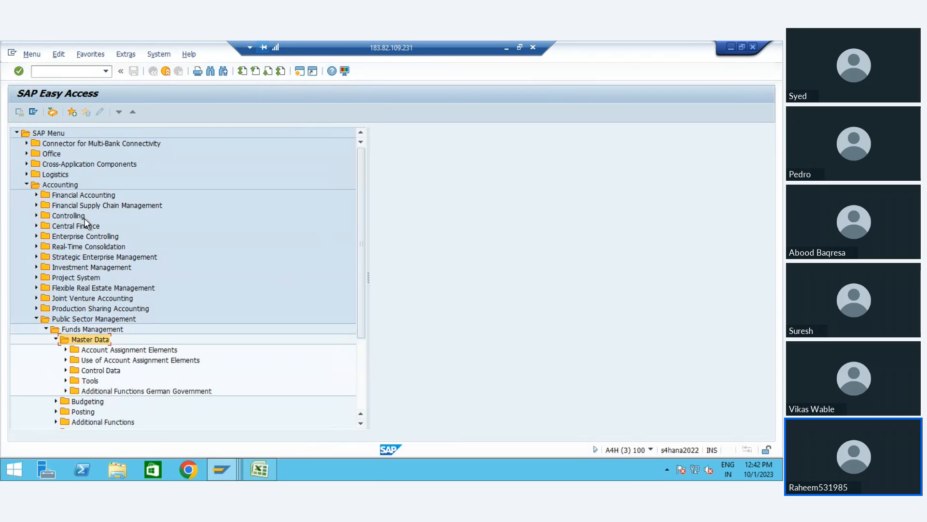
key(Down)
key(Right)
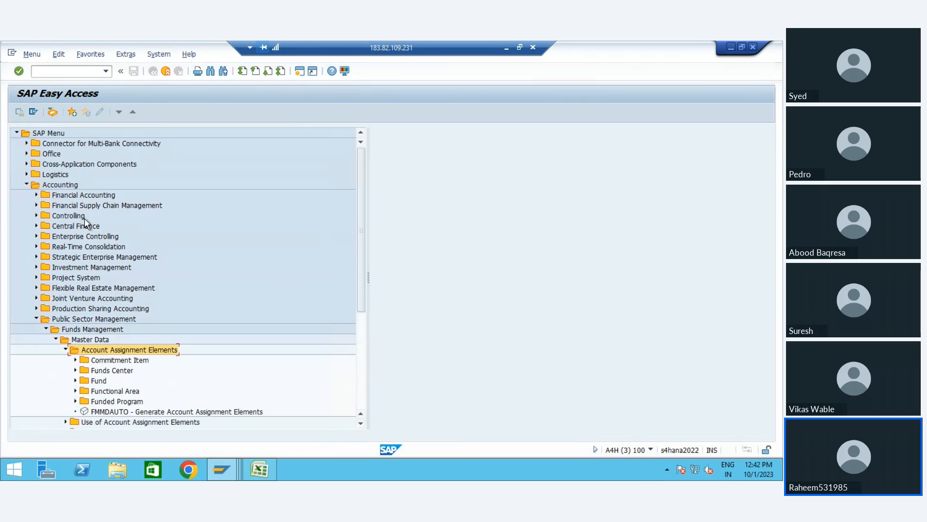
key(Down)
key(Right)
key(Down)
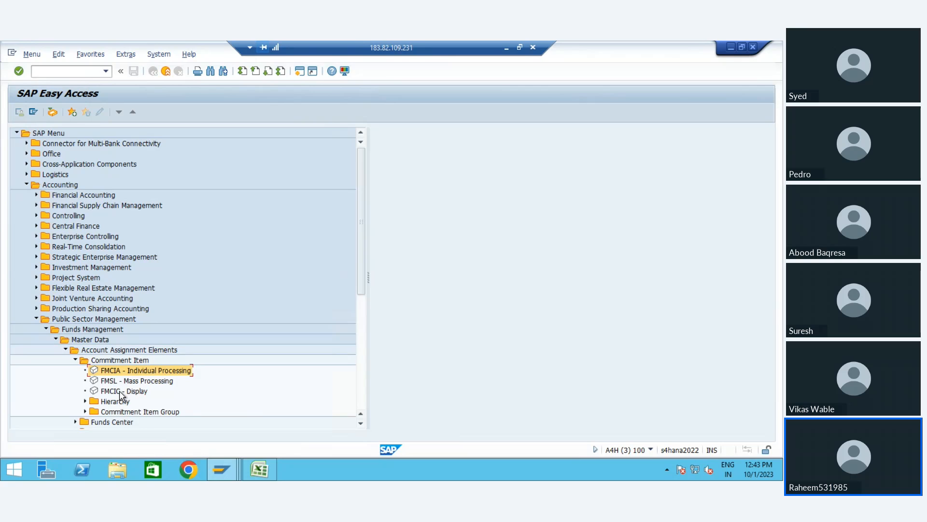
key(Up)
key(Left)
Open transaction FMSA for creating a funds center from the Funds Center individual processing functions.
key(Down)
key(Right)
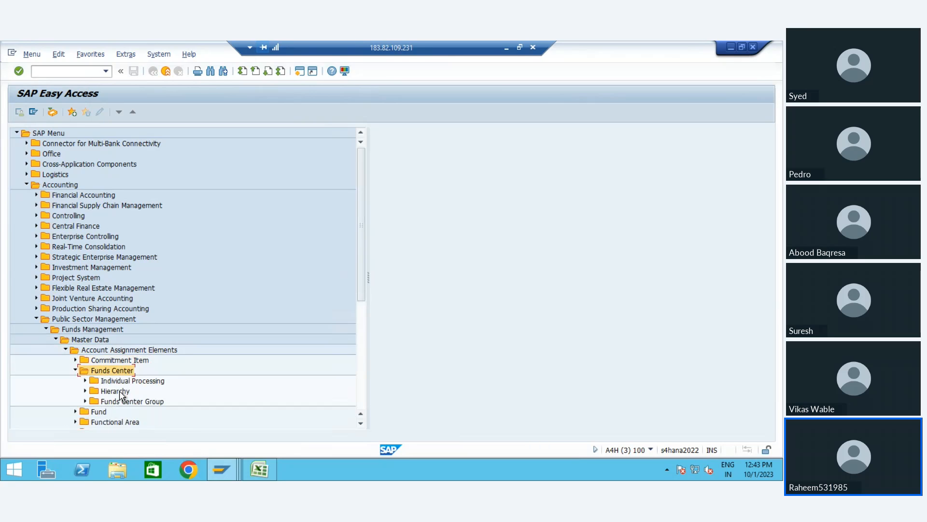
key(Down)
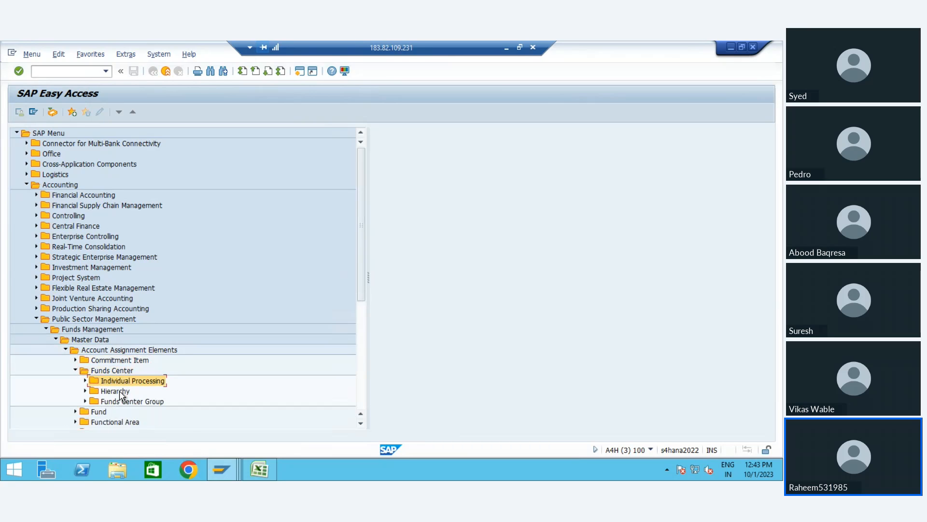
key(Right)
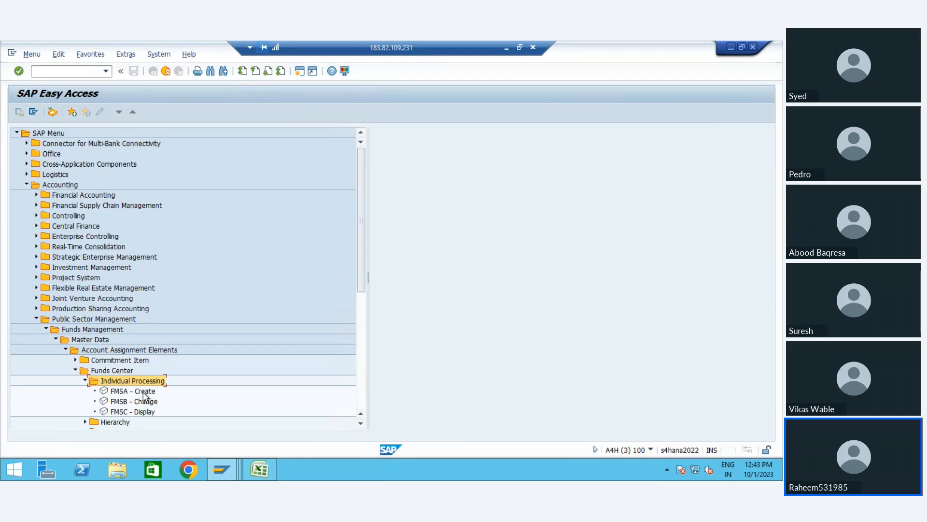
click(143, 394)
double_click(126, 390)
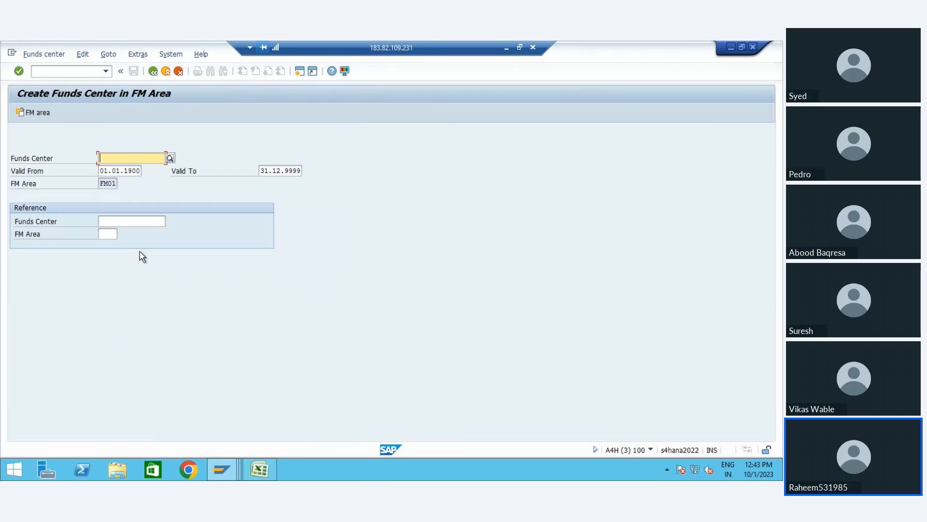
Start creating funds center DUMMY in FM area FM01 and copy its ID into the name.
text(DUMMY)
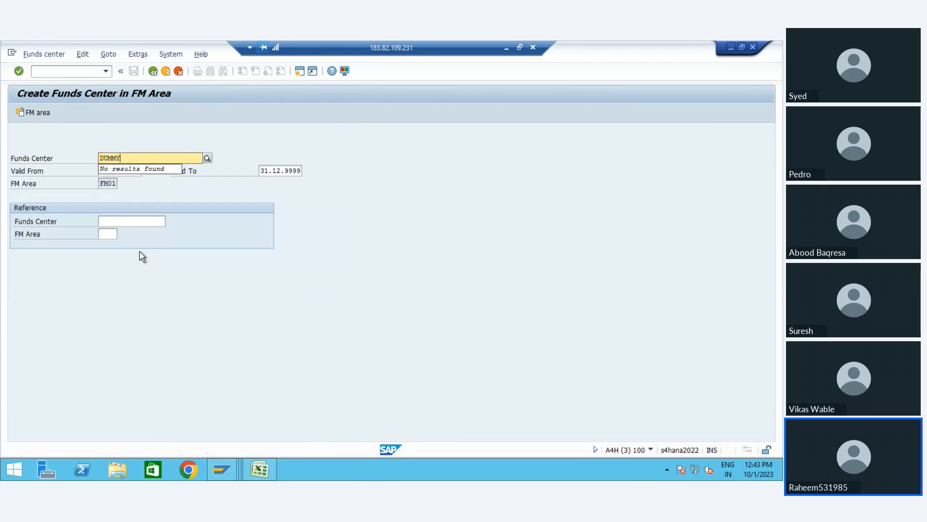
key(Tab)
key(Return)
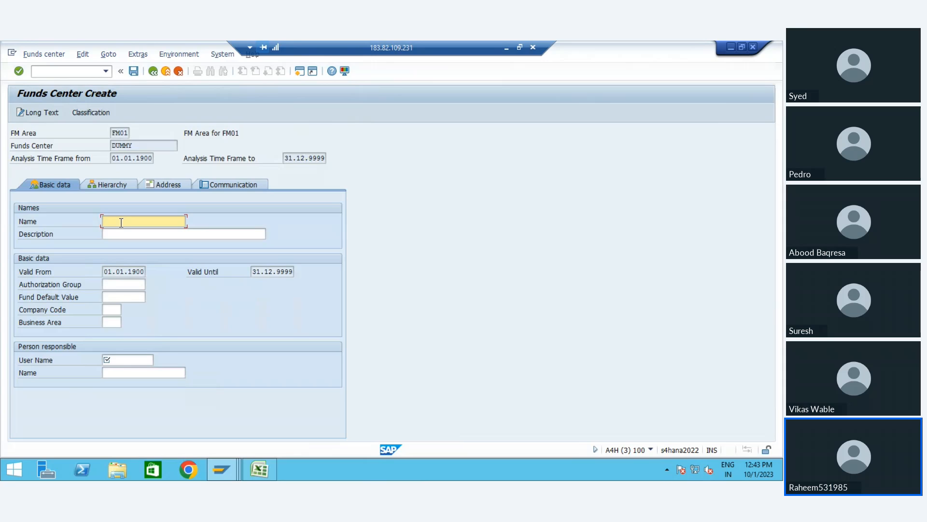
click(138, 145)
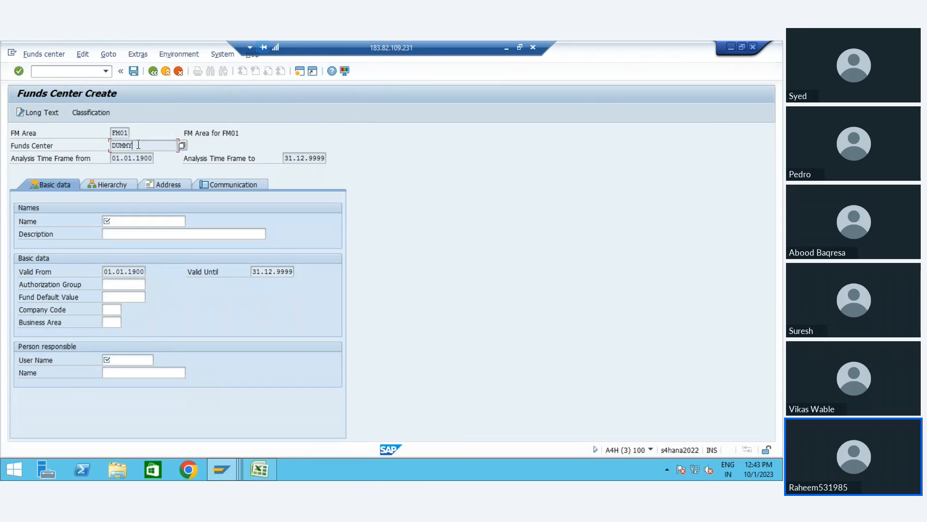
double_click(138, 145)
key(ctrl+c)
click(114, 220)
key(ctrl+v)
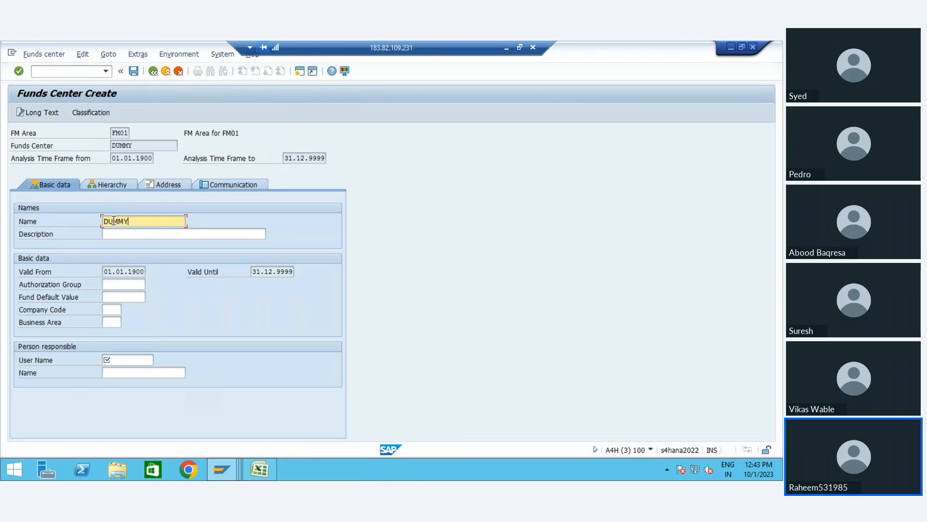
Look up and assign the responsible person's user name for the DUMMY funds center, then save the funds center.
click(120, 363)
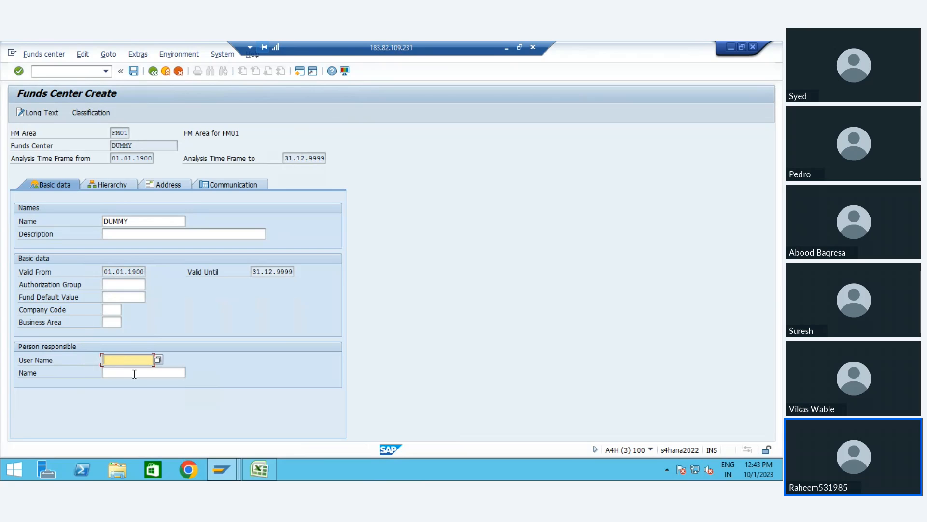
click(159, 360)
key(Return)
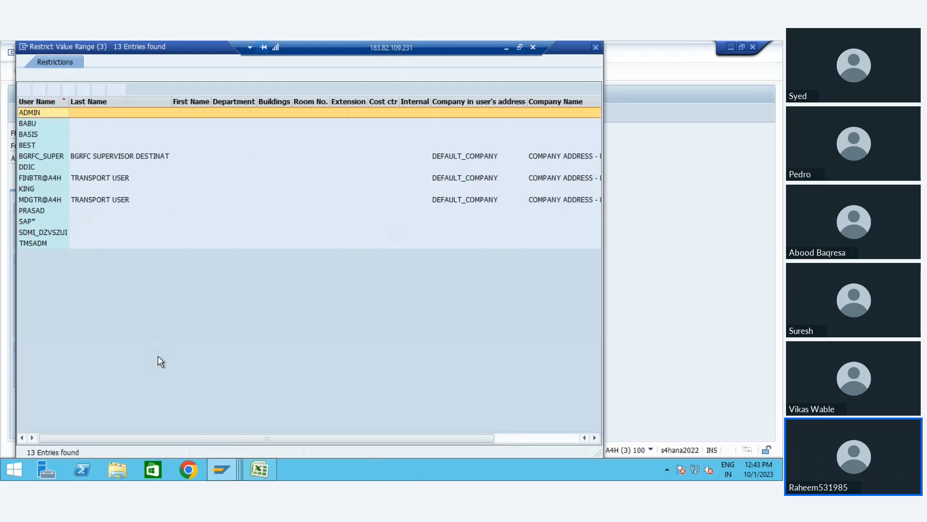
key(Down)
key(Down)
key(Down)
key(Down)
key(Down)
key(Down)
key(Down)
key(Down)
key(Down)
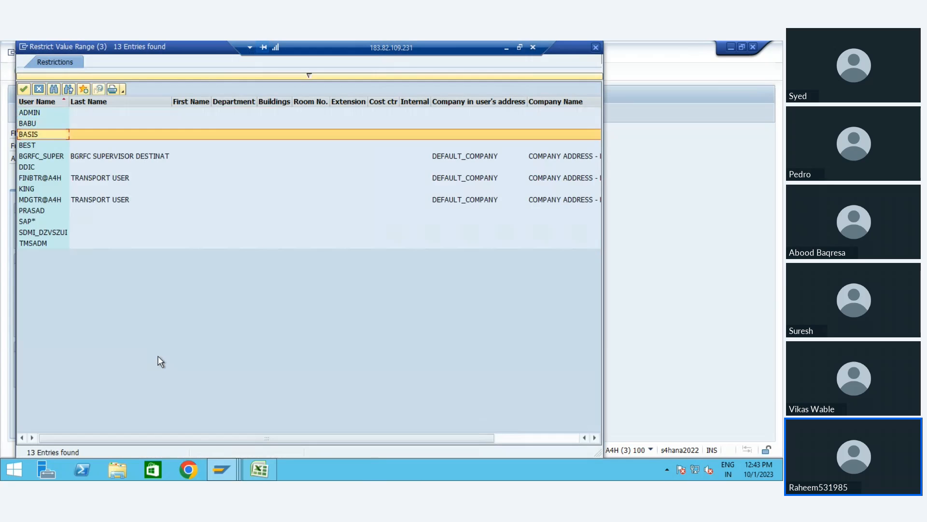
key(Up)
key(Up)
key(Up)
key(Up)
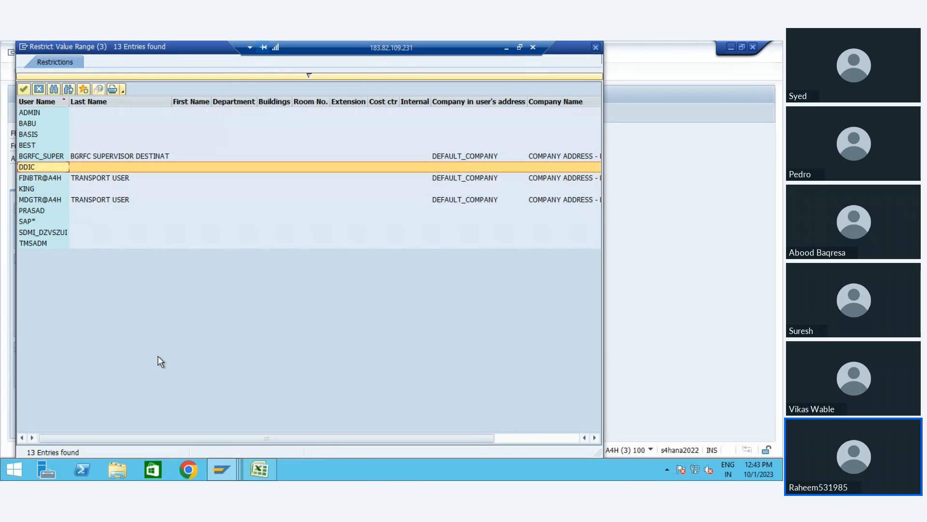
key(Down)
key(Down)
key(Down)
key(Down)
key(Down)
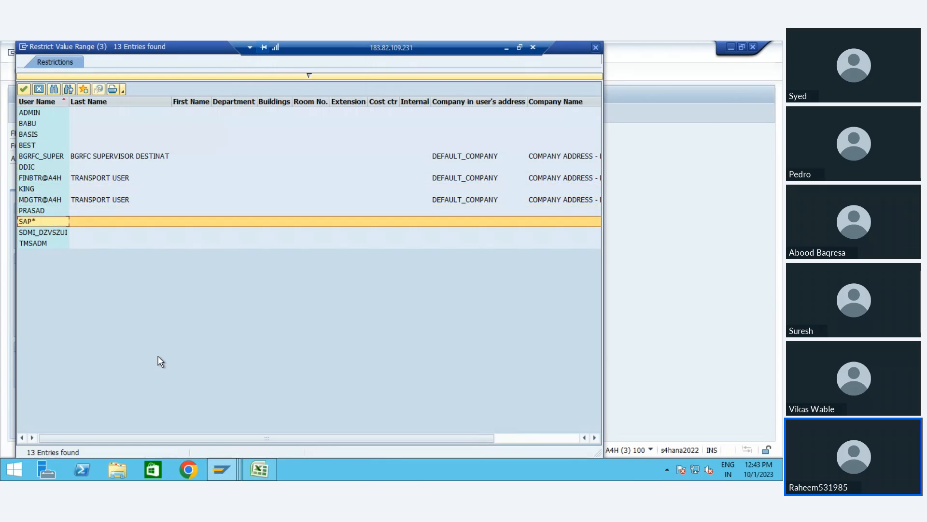
key(Up)
key(Up)
key(Up)
key(Up)
key(Down)
key(Return)
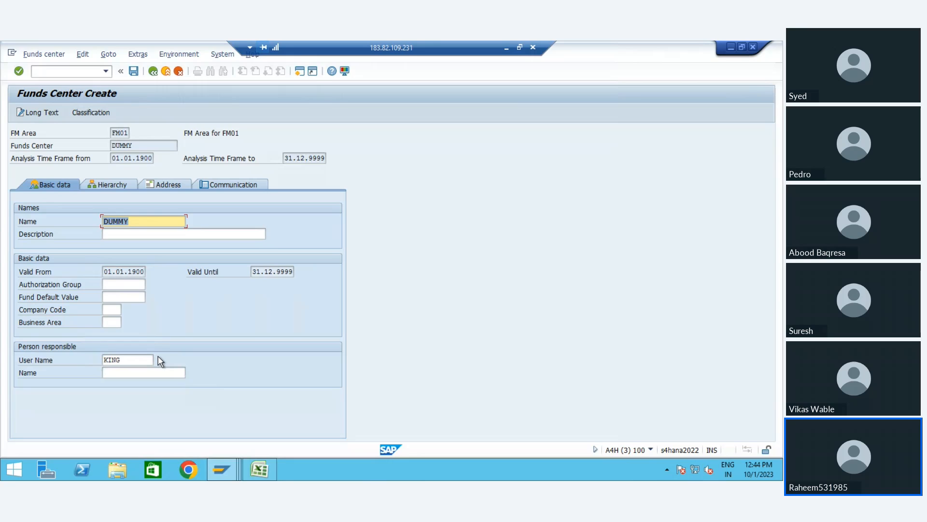
key(ctrl+s)
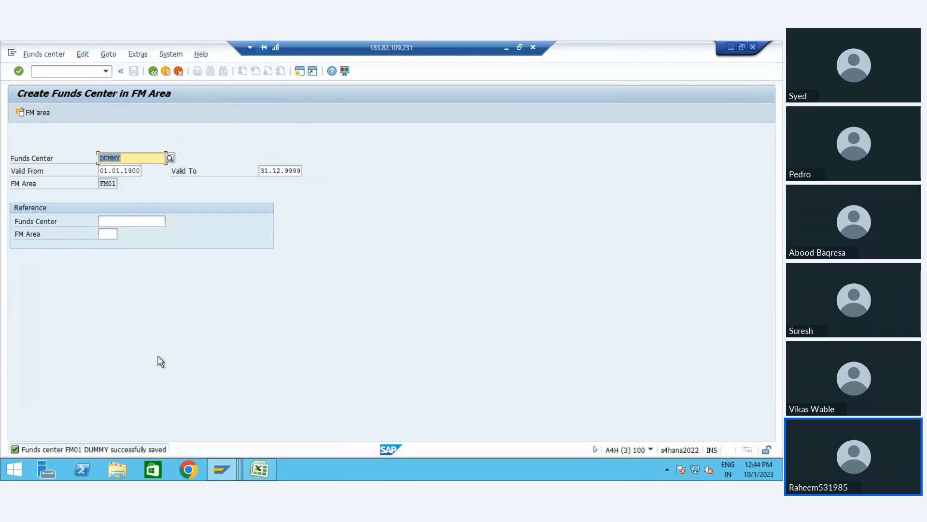
Start creating funds center HO_ZO1 in FM area FM01 with the default validity dates.
key(BackSpace)
text(HO)
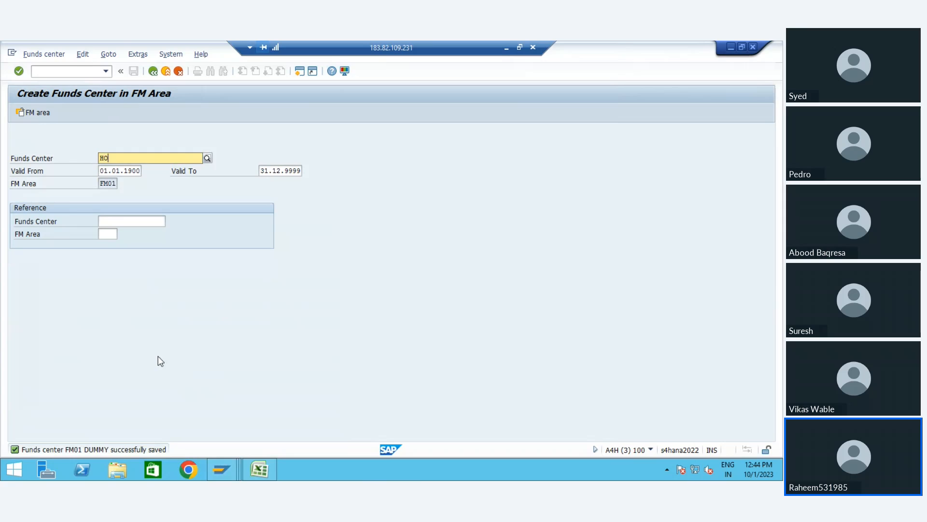
text(_)
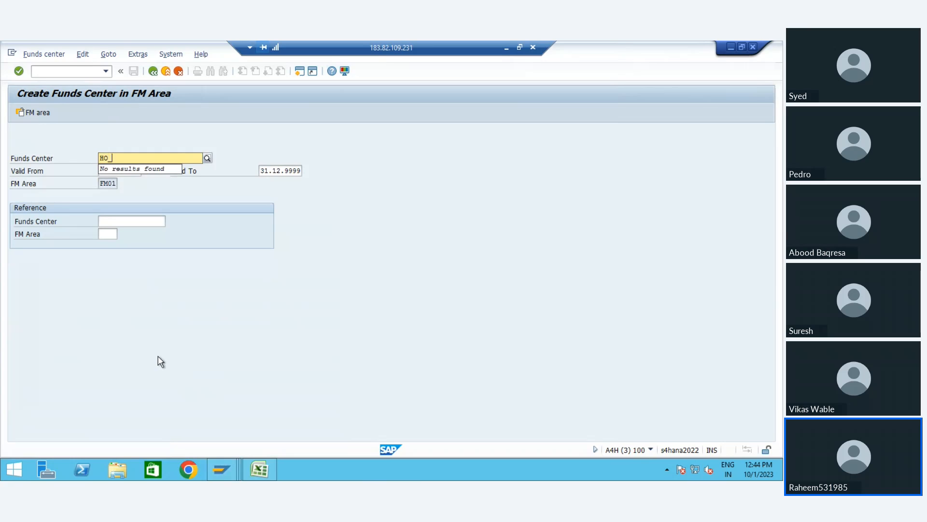
text(ZO1)
key(Return)
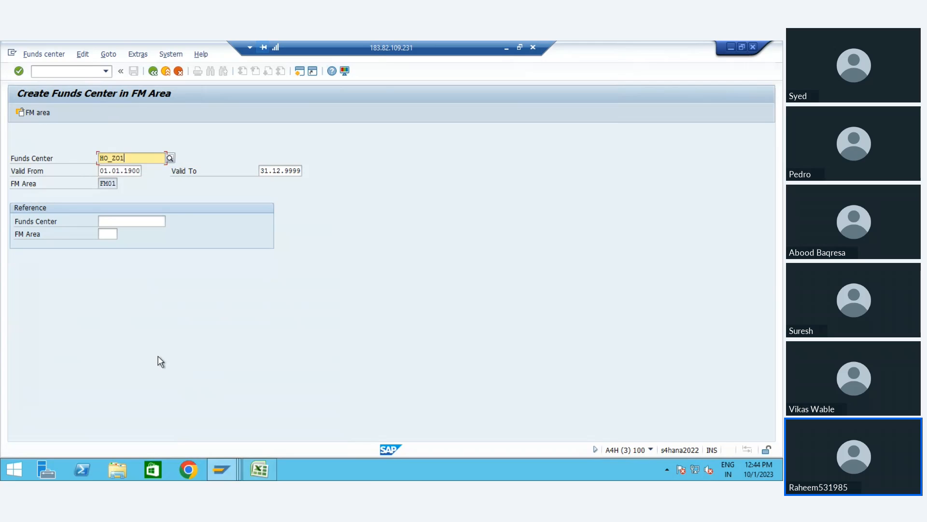
key(Return)
Set both the name and the description of funds center HO_ZO1 to "Head Office Zone1".
text(DUMMY)
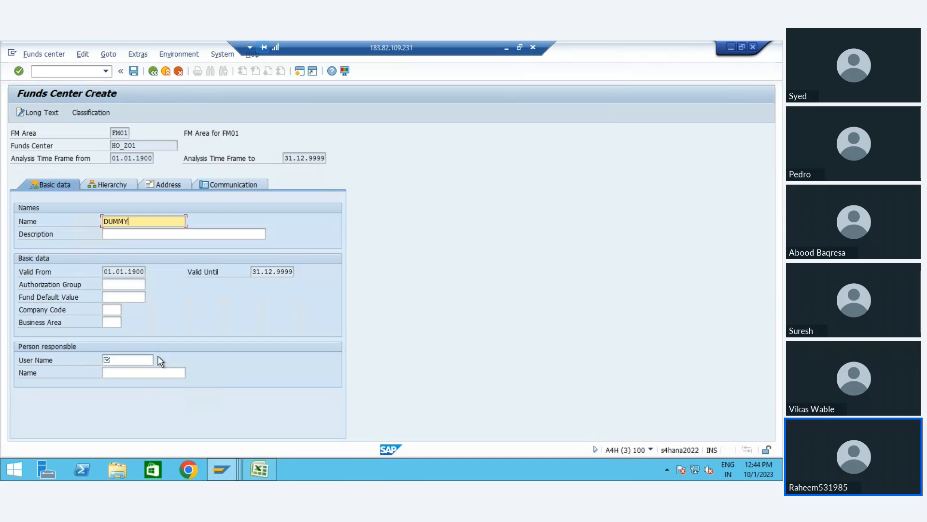
key(BackSpace)
key(BackSpace)
key(BackSpace)
key(BackSpace)
key(BackSpace)
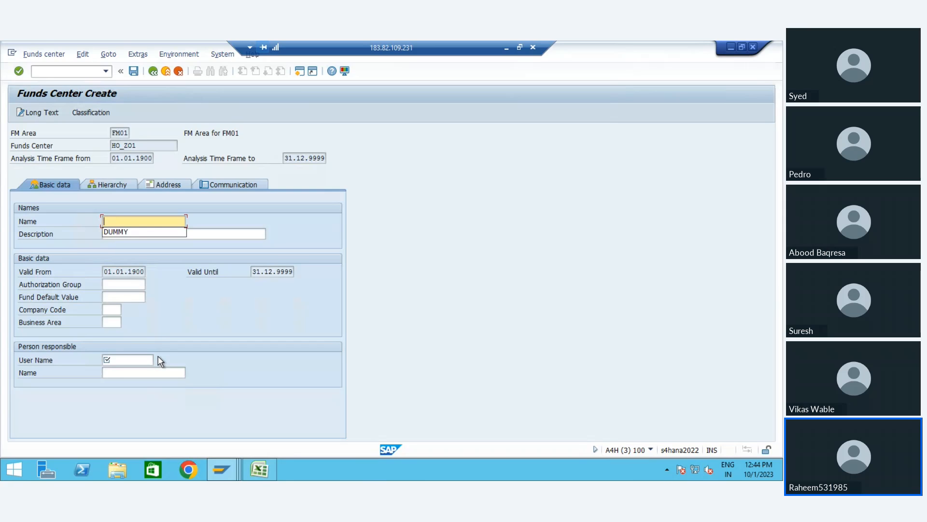
text(Head )
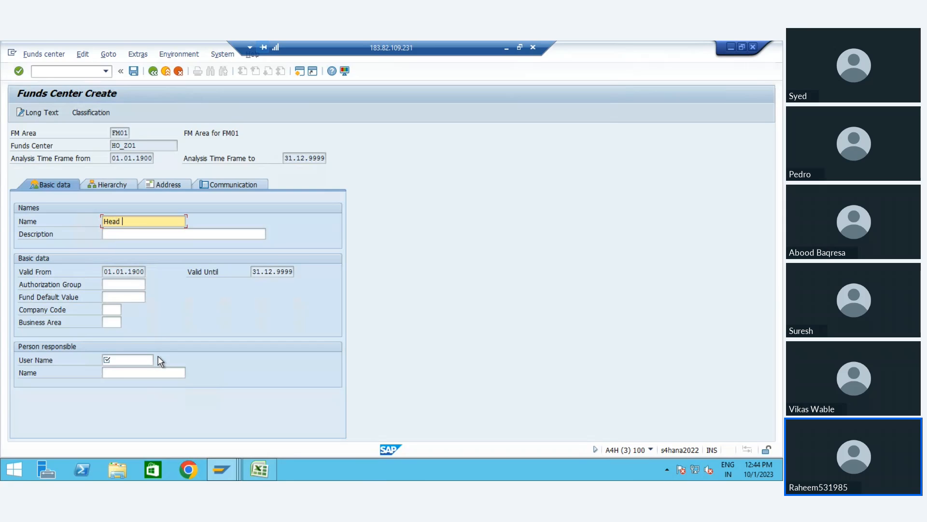
text(Office Zone1)
key(Tab)
text(Head Office Zone1)
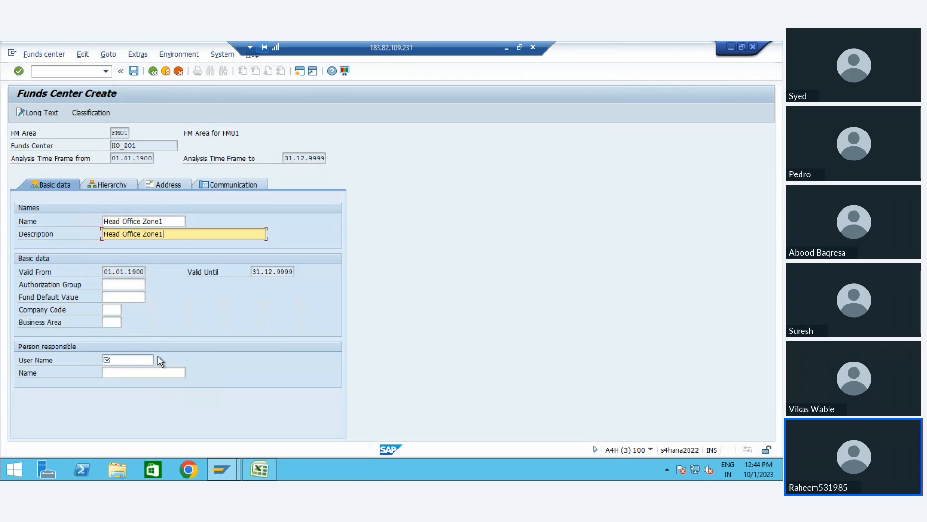
Enter the responsible person's user name for funds center HO_ZO1 and save the funds center.
click(122, 360)
text(KING)
key(Return)
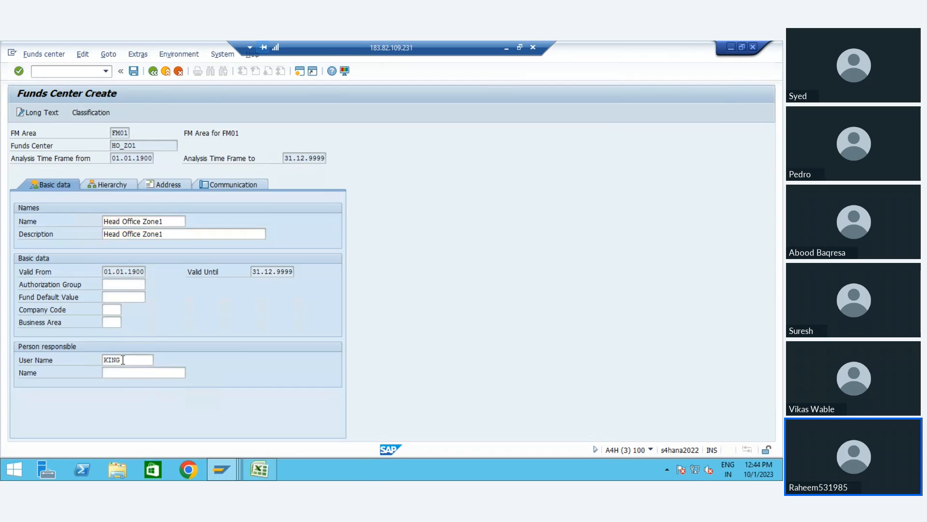
key(ctrl+s)
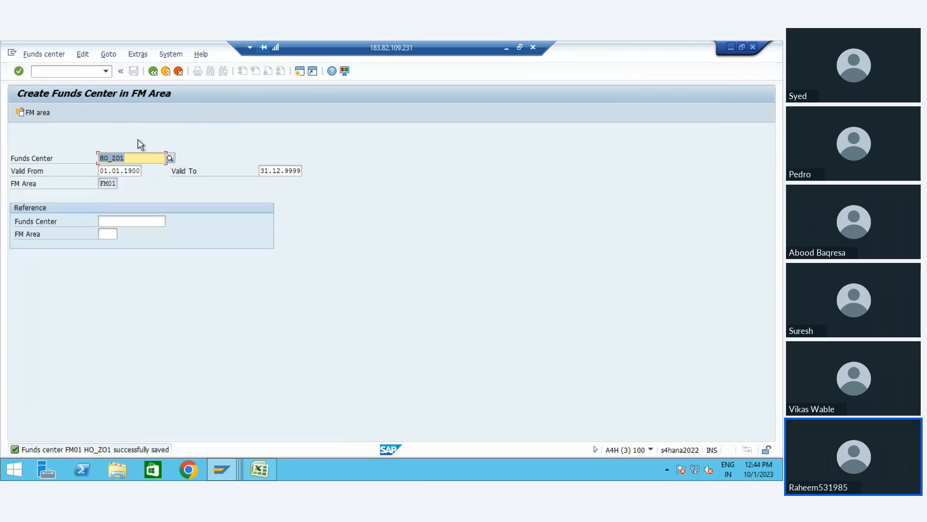
Leave funds center creation and open transaction FM5I for creating a fund from the Fund account assignment elements.
click(153, 72)
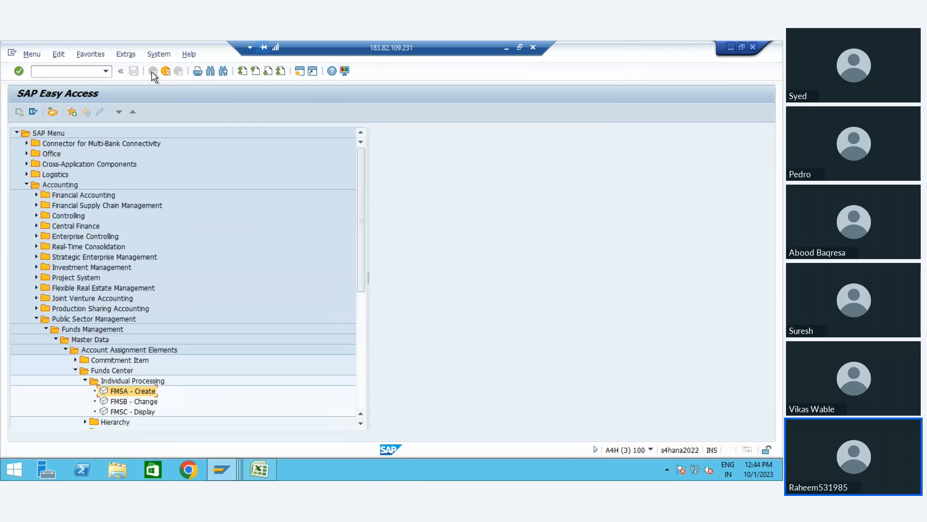
key(Left)
key(Left)
key(Left)
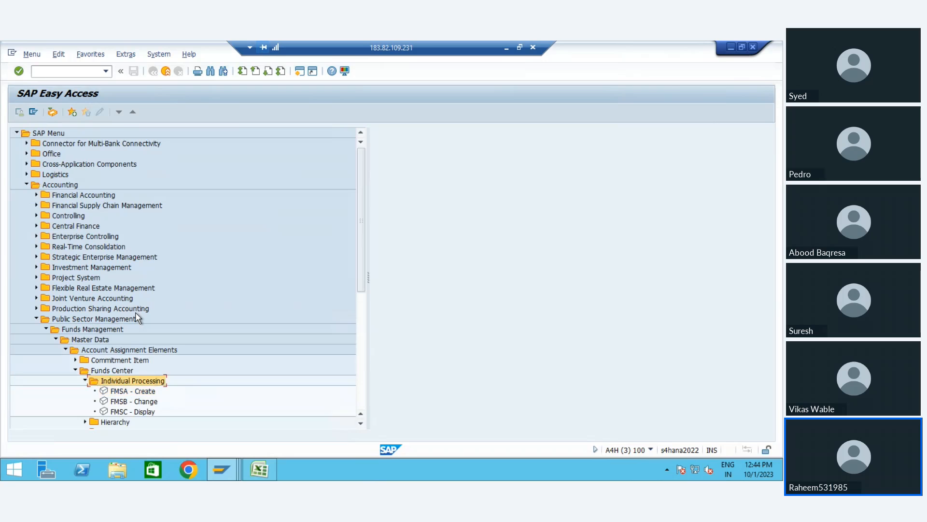
key(Left)
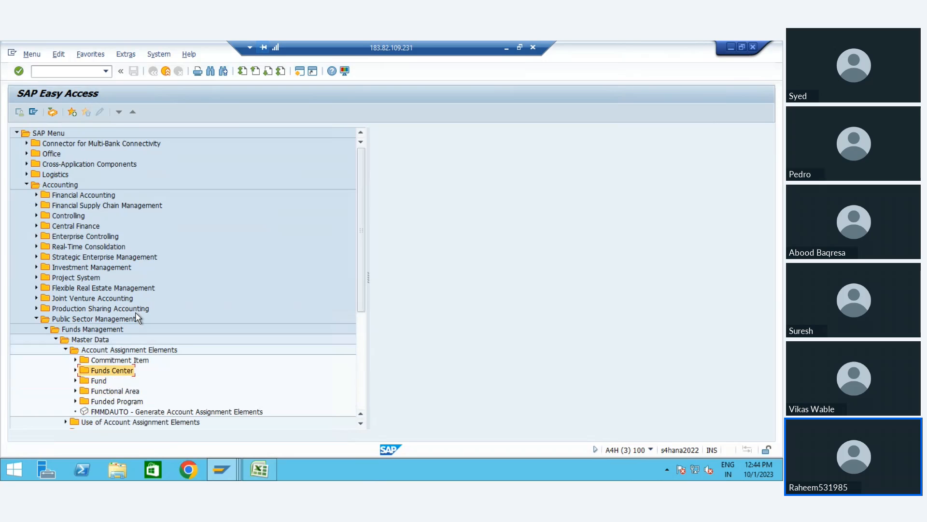
key(Down)
key(Right)
key(Down)
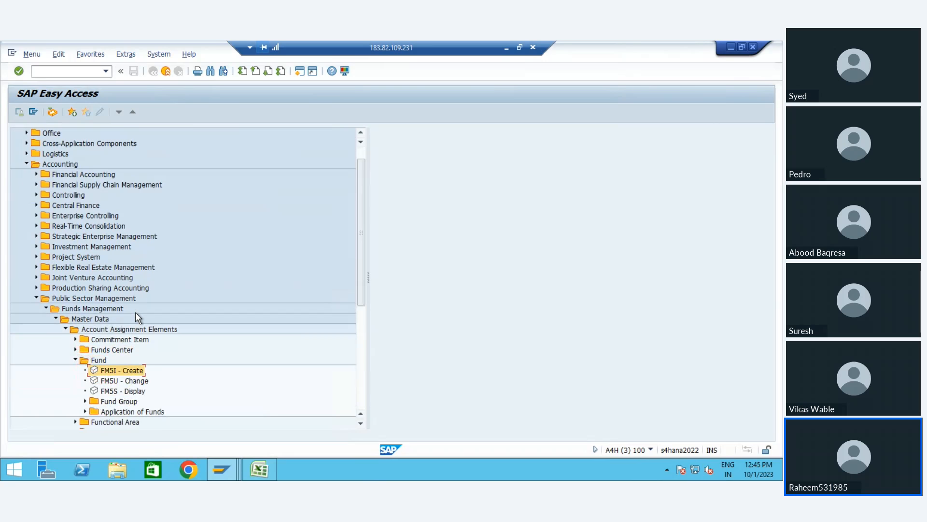
key(Return)
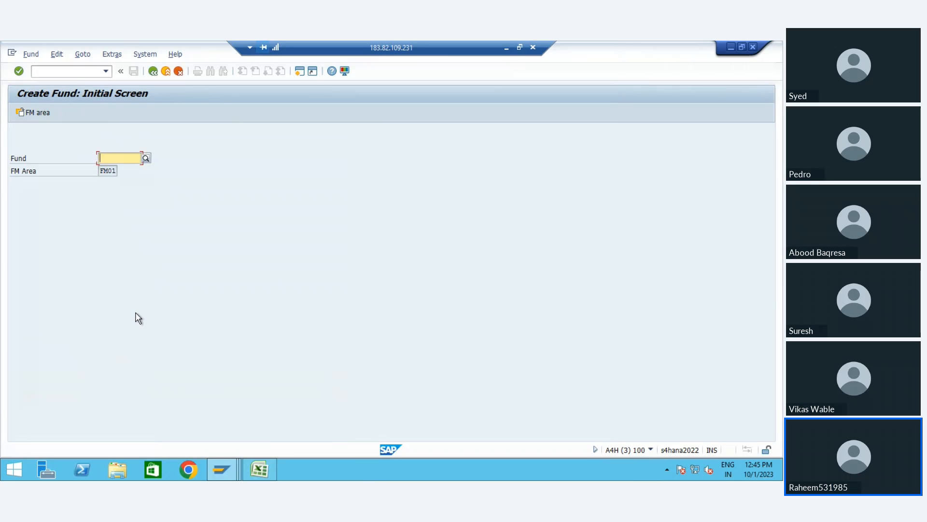
text(DUMY)
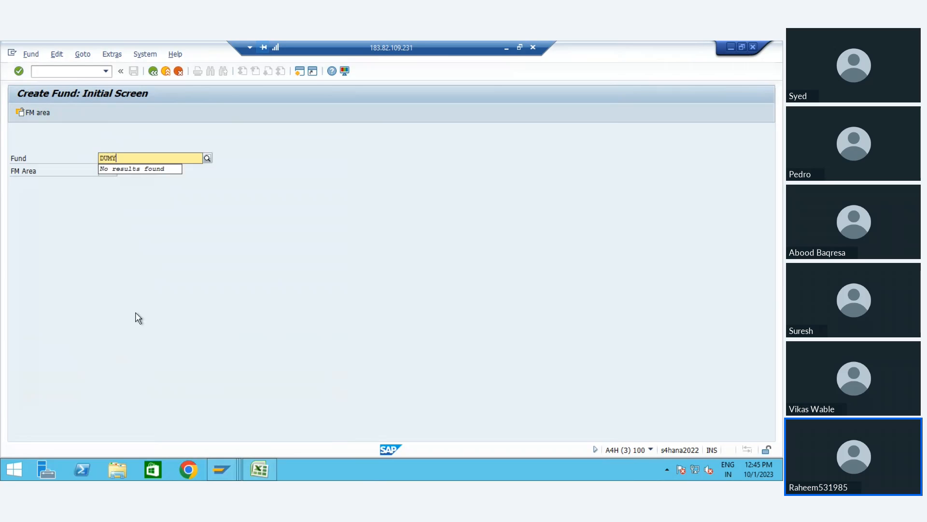
key(Return)
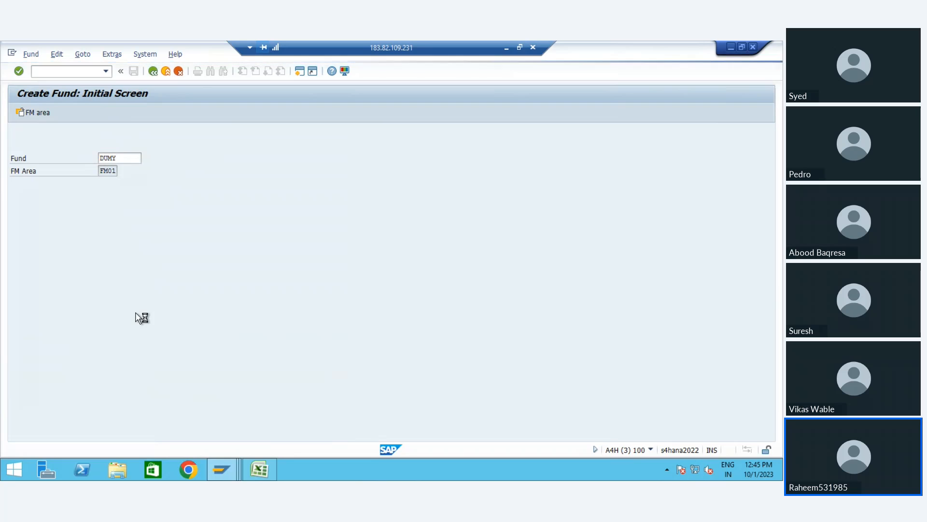
click(155, 71)
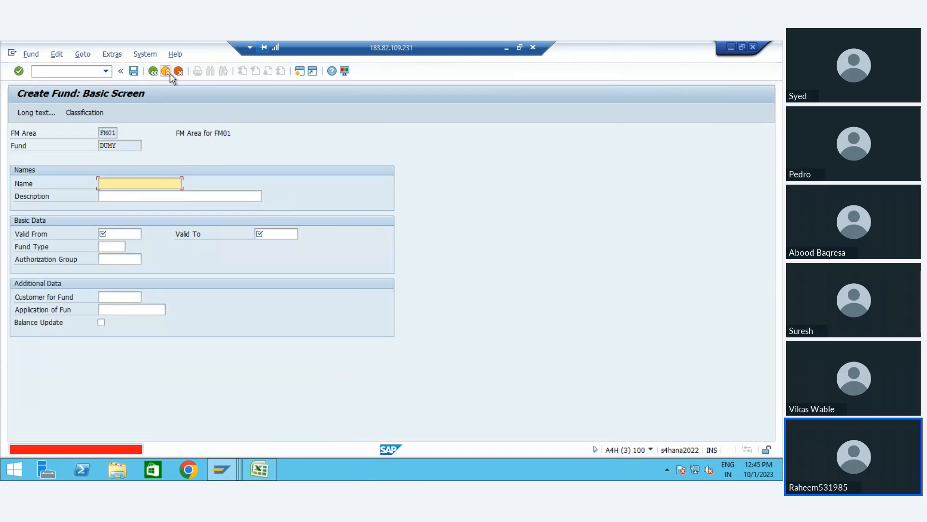
click(179, 71)
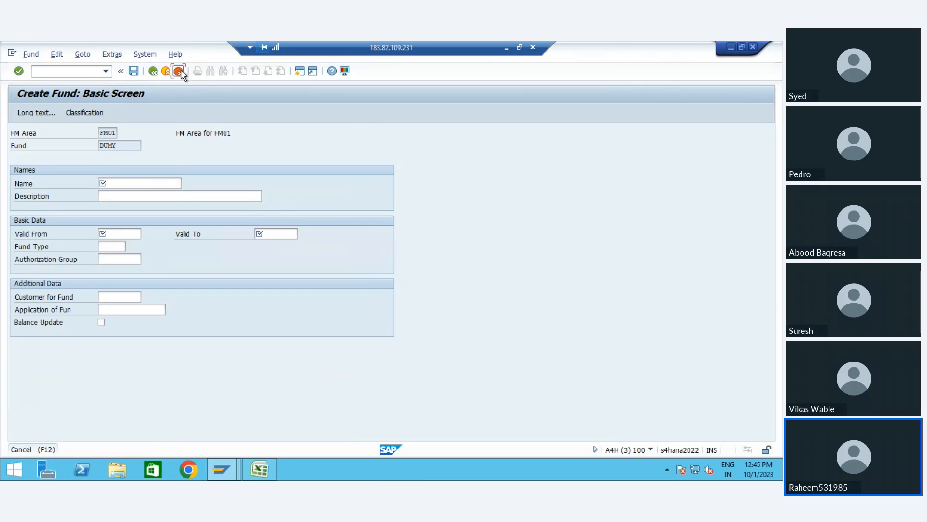
click(158, 265)
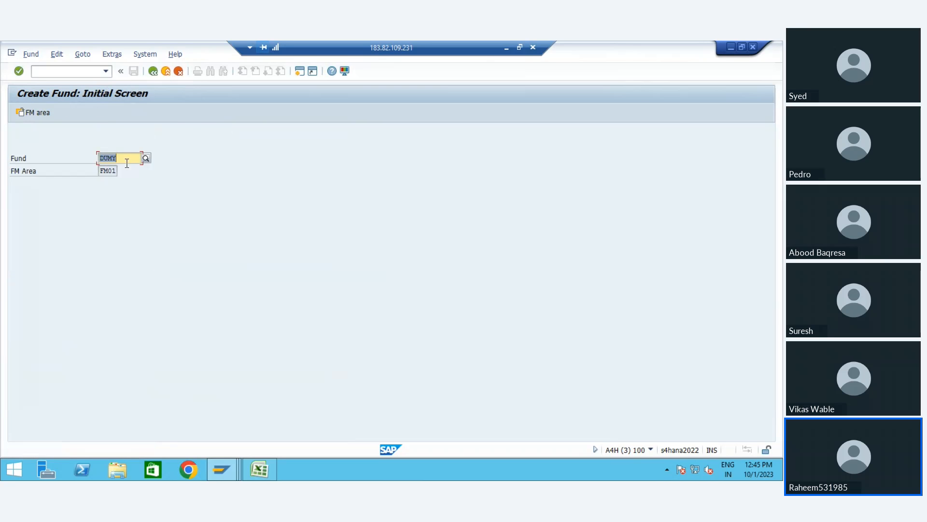
key(Left)
text(M)
key(Return)
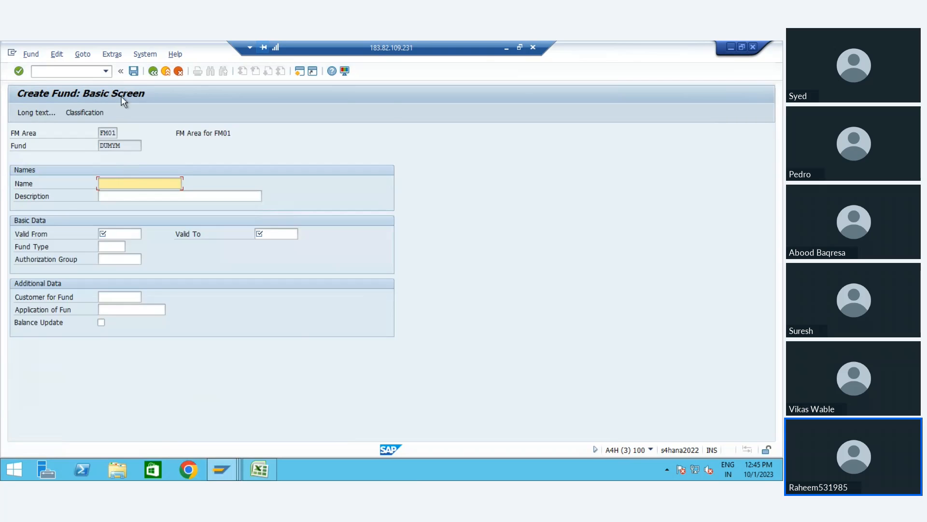
click(166, 72)
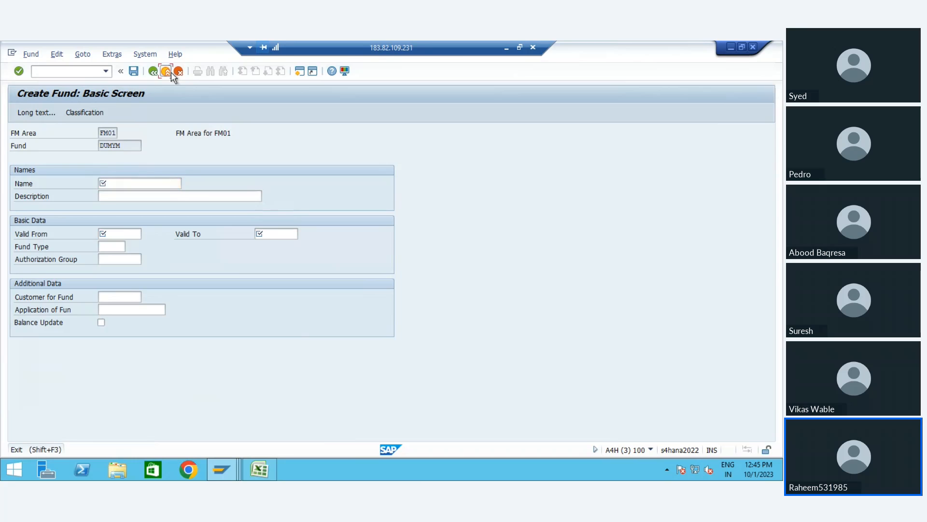
click(178, 72)
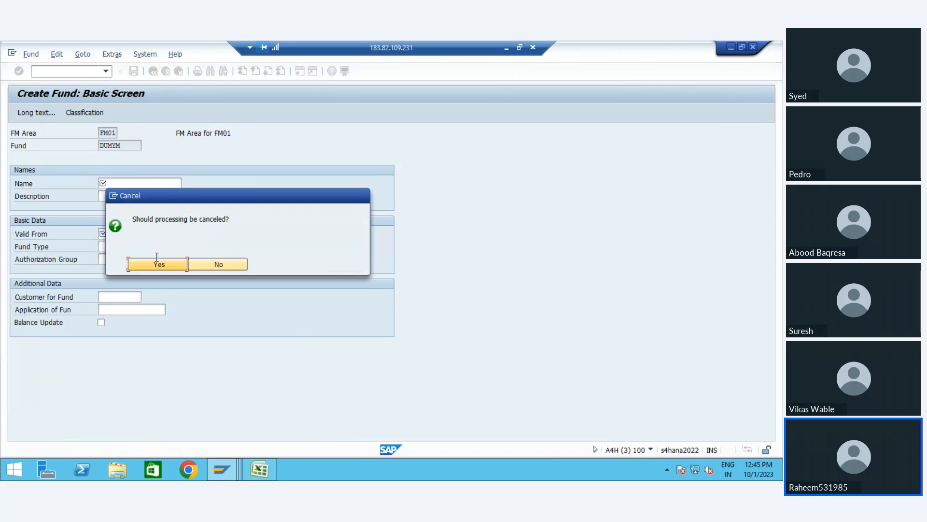
click(153, 265)
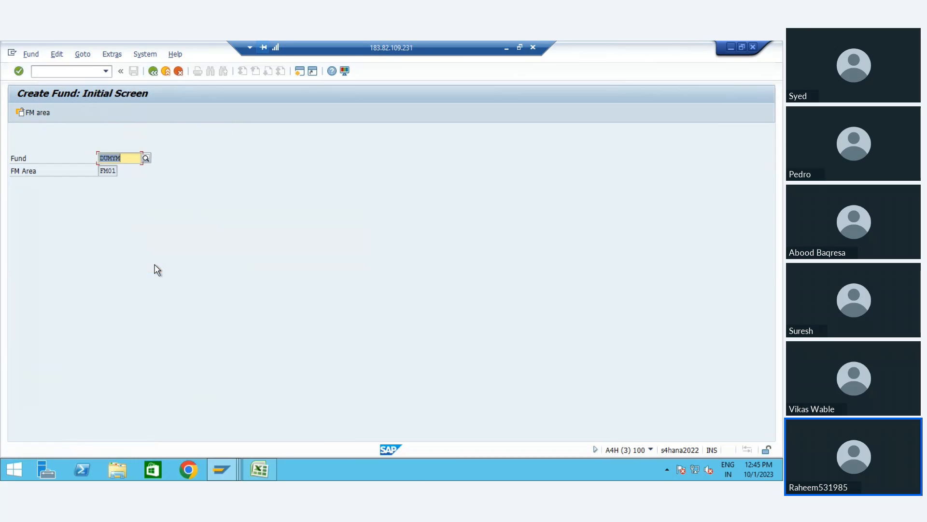
Start creating fund DUMMY in FM area FM01 with the name "Dummy" and the description "Dummu".
text(DUMMY)
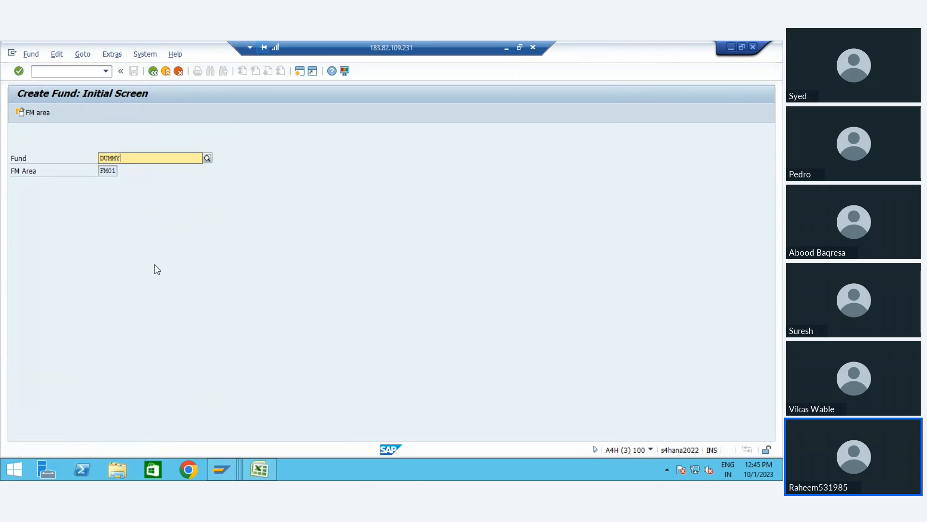
key(Return)
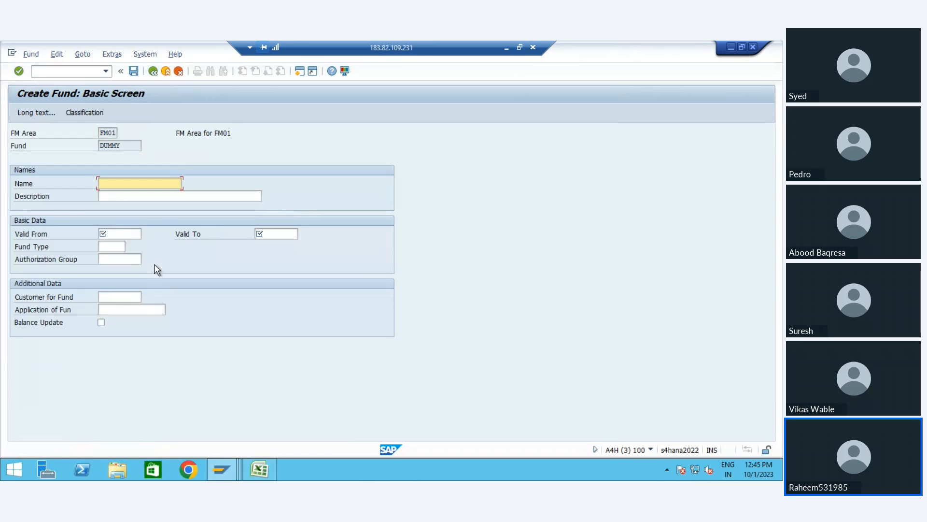
text(Dummy)
key(Tab)
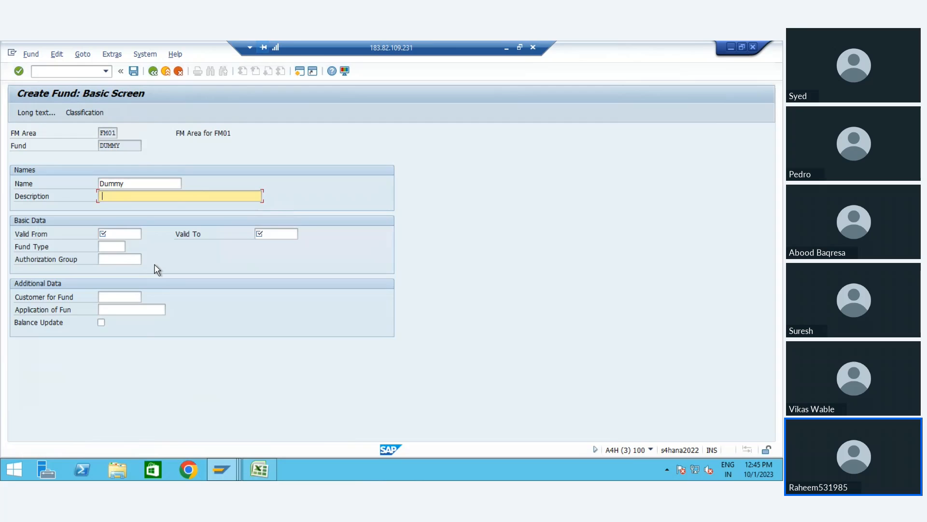
text(Dummu)
key(Tab)
Set the DUMMY fund's validity from 01.04.2023 to 31.12.2023 and save the fund.
text(010)
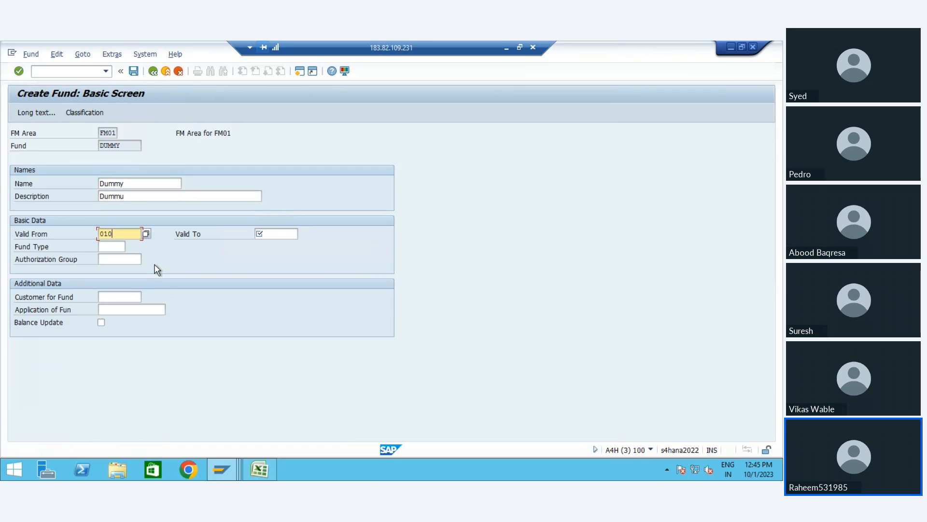
text(42023)
key(Tab)
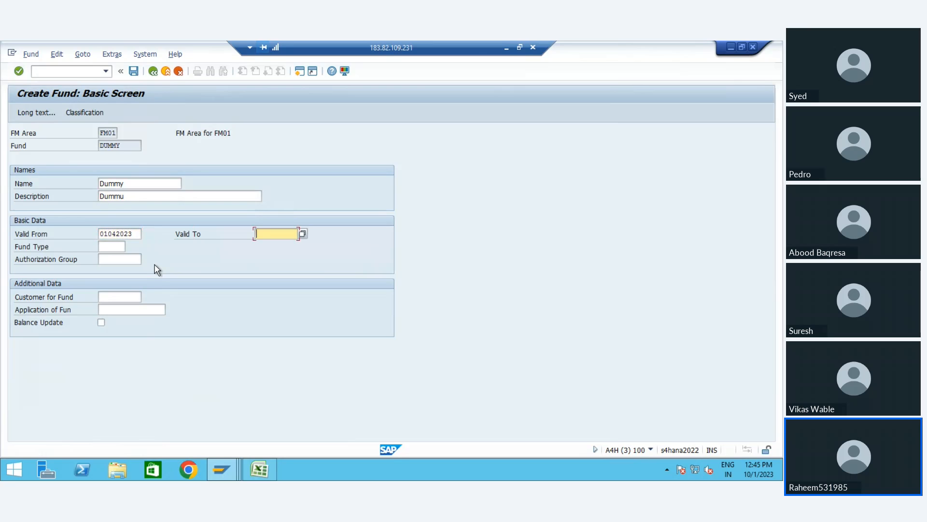
text(31122023)
key(Return)
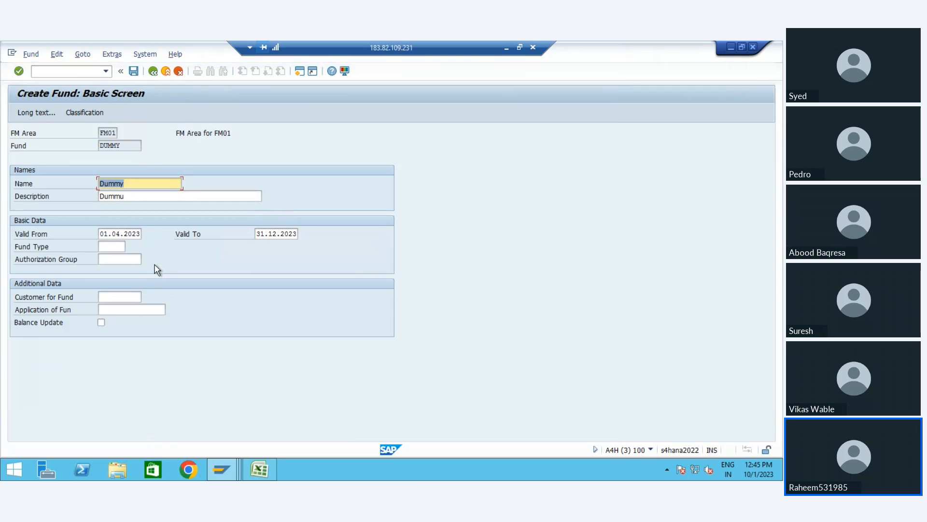
key(ctrl+s)
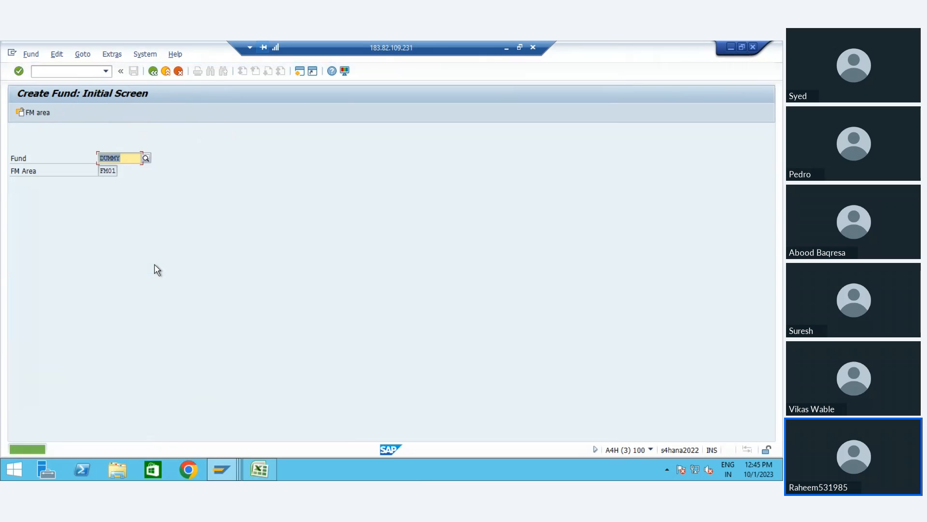
Start creating fund Z1 in FM area FM01 with Z1 as both name and description.
text(Z1)
key(Return)
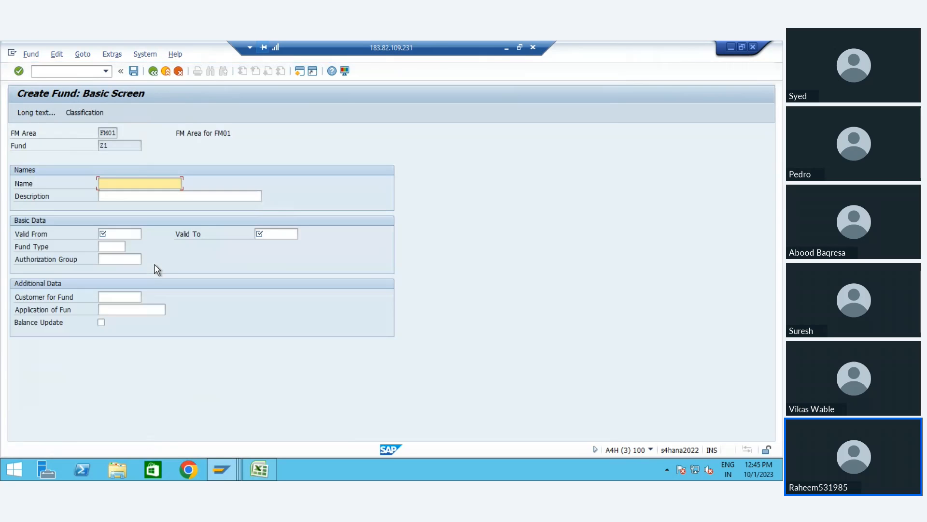
text(Z1)
key(Tab)
text(Z1)
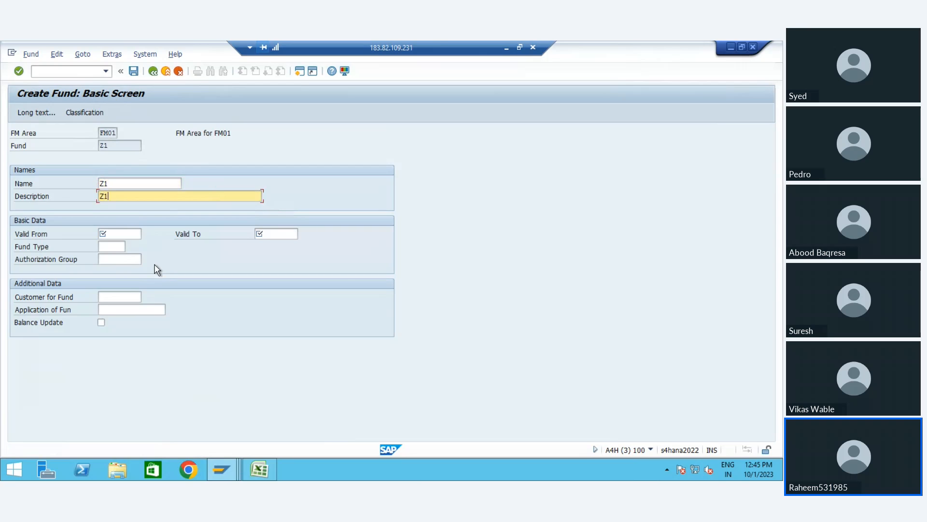
Set fund Z1's validity from 01.04.2023 to 31.12.2023 and save the fund.
key(Tab)
key(Down)
key(Tab)
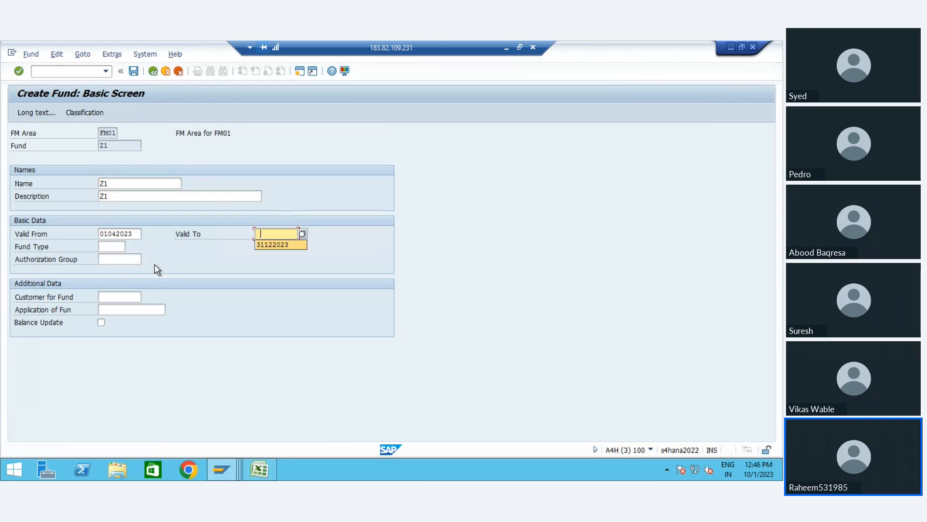
key(Down)
key(Return)
key(ctrl+s)
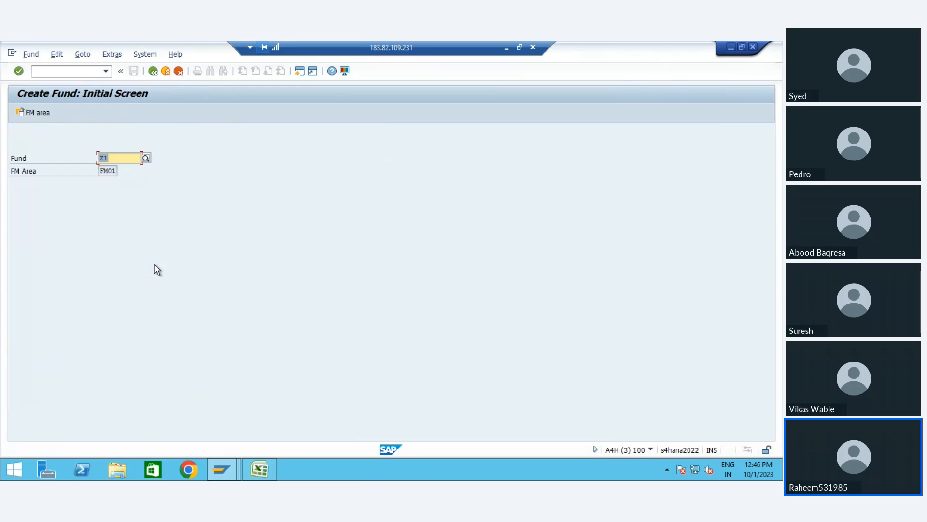
Start creating fund Z2 in FM area FM01 with the name "Z2" and the description "z2".
key(Right)
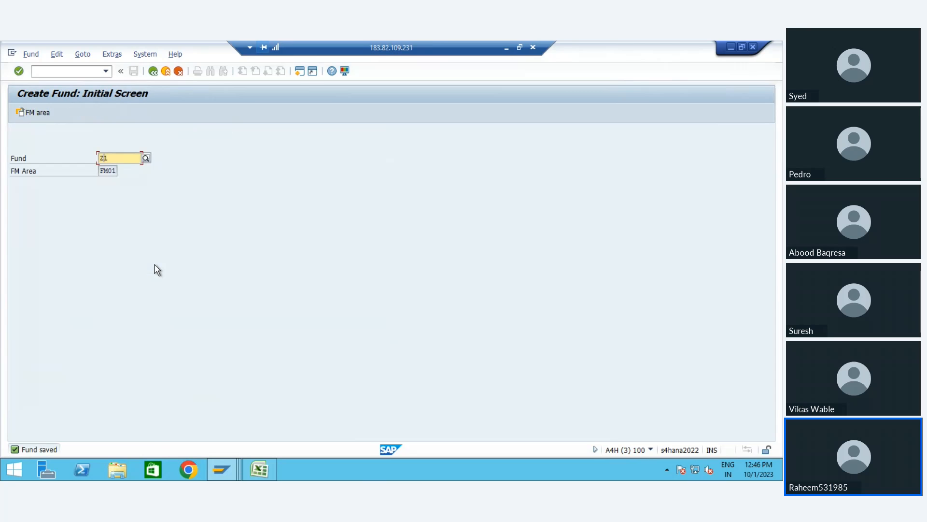
key(BackSpace)
text(z)
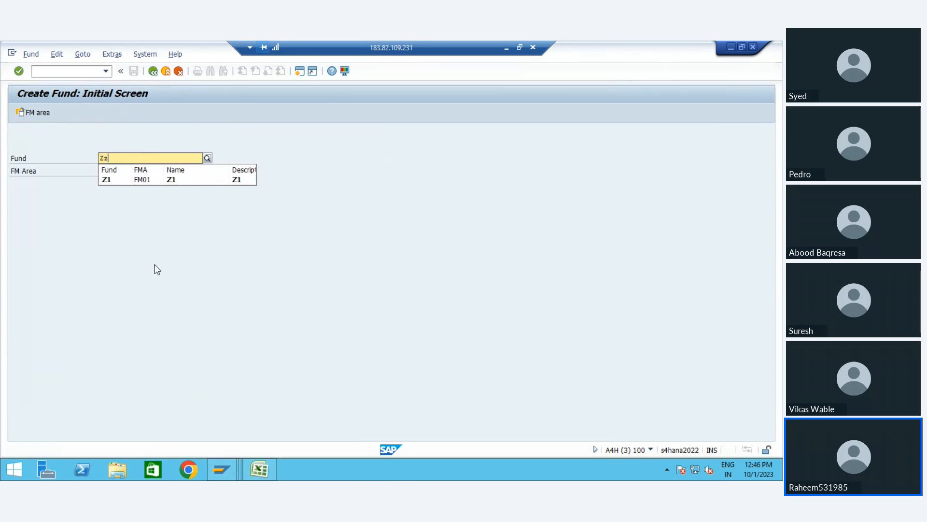
key(BackSpace)
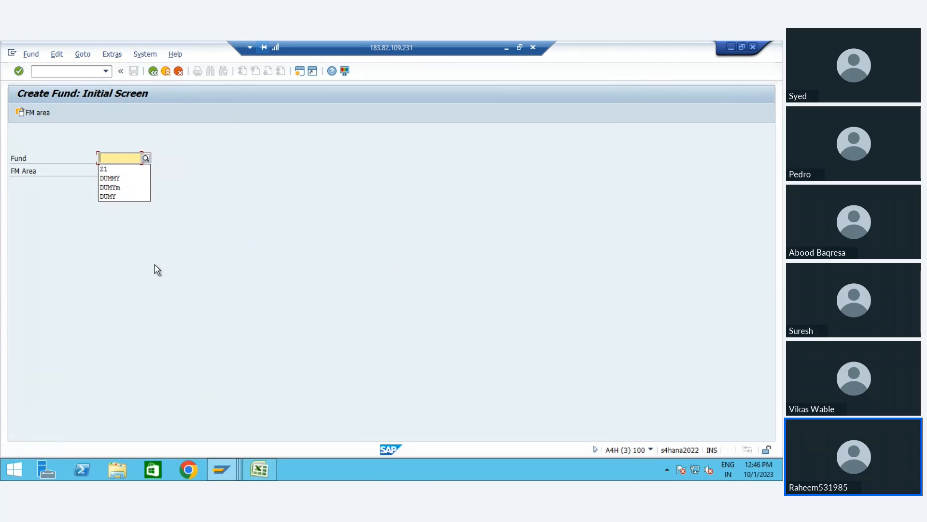
text(2)
key(Return)
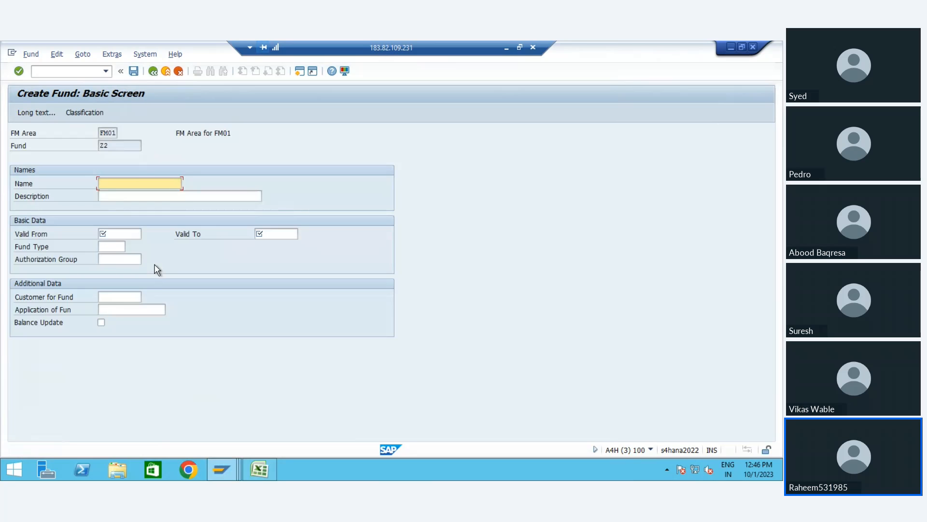
text(Z2)
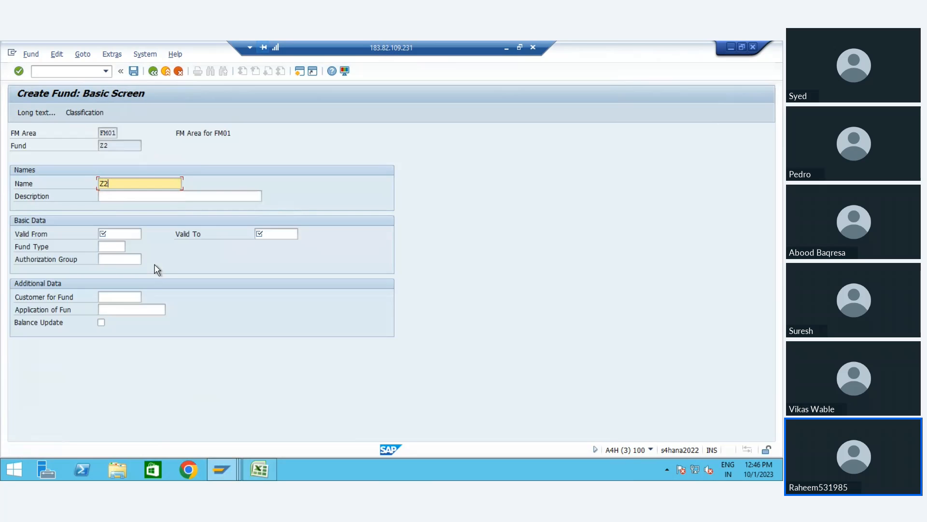
key(Tab)
text(z2)
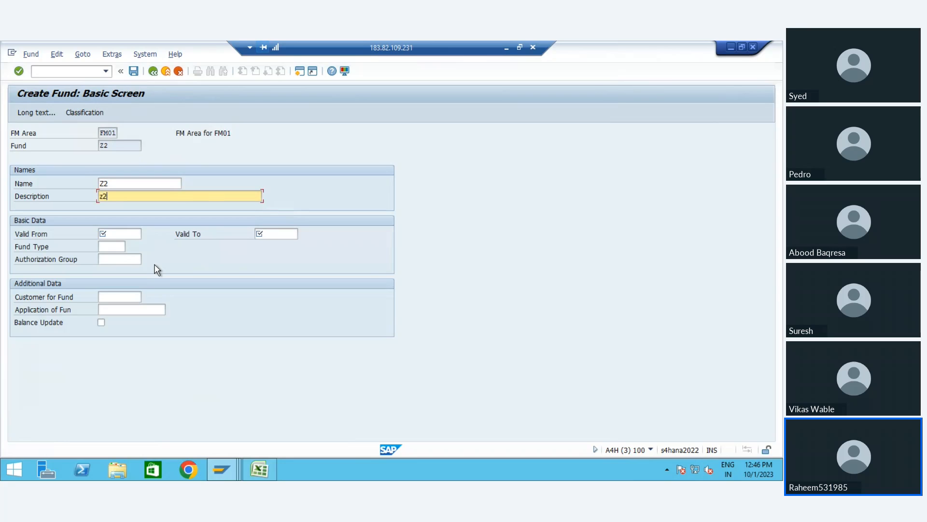
Set fund Z2's validity from 01.04.2023 to 31.12.2023 and save the fund.
key(Tab)
text(01042023)
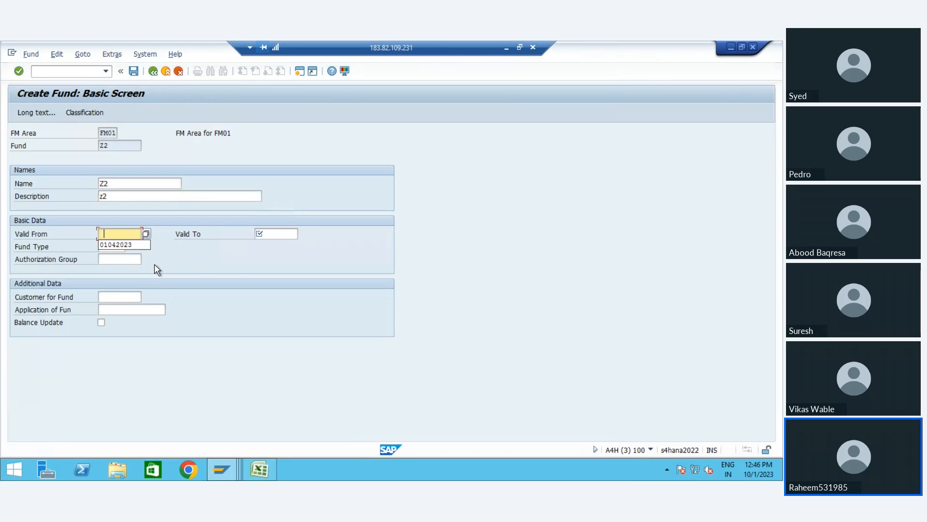
key(Tab)
key(Return)
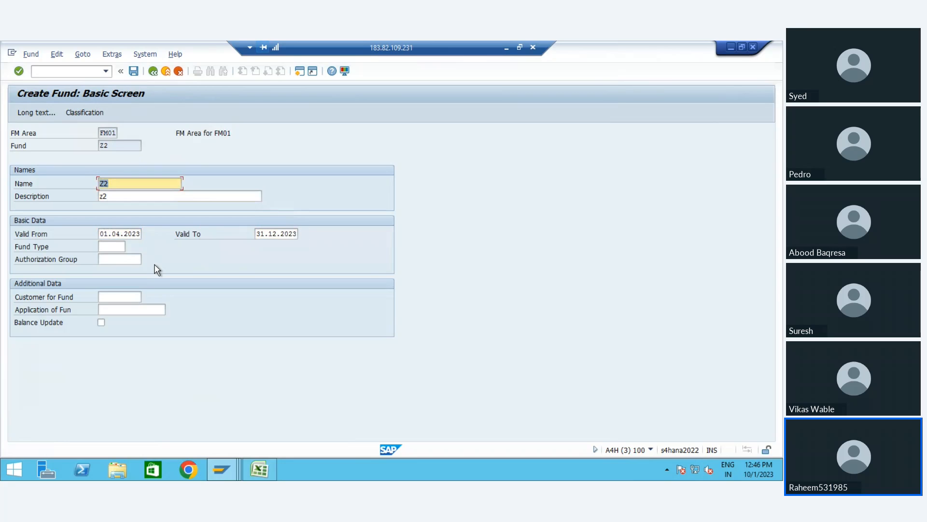
key(ctrl+s)
key(Return)
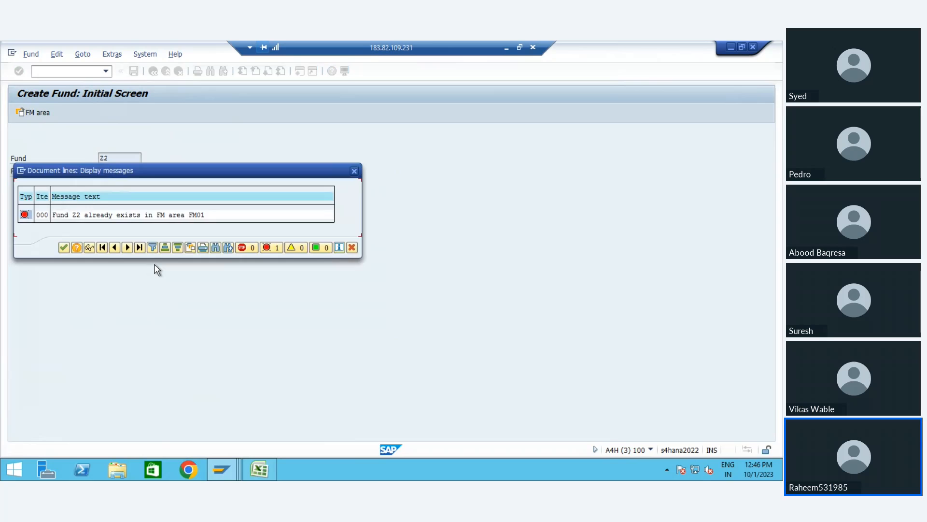
key(Return)
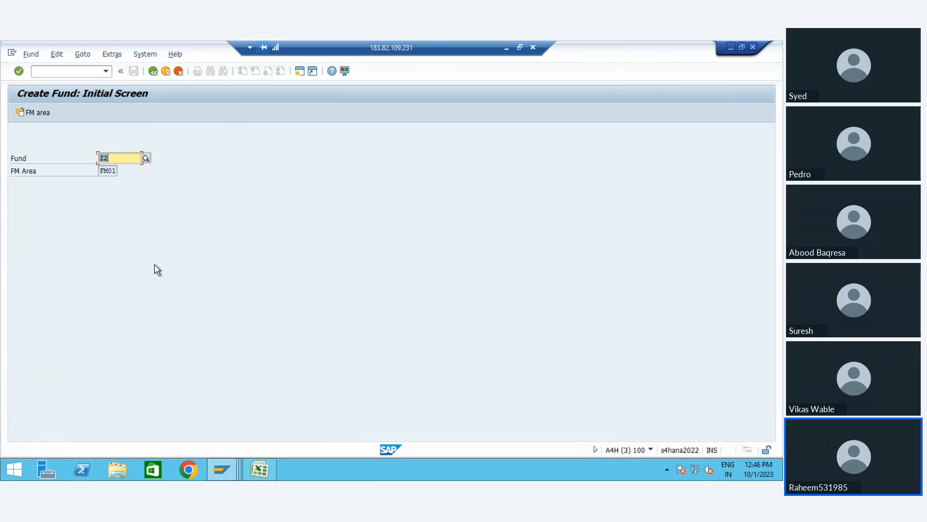
Leave fund creation, open the FM01 derivation strategy with transaction /nfmderive, and switch it to change mode.
click(164, 73)
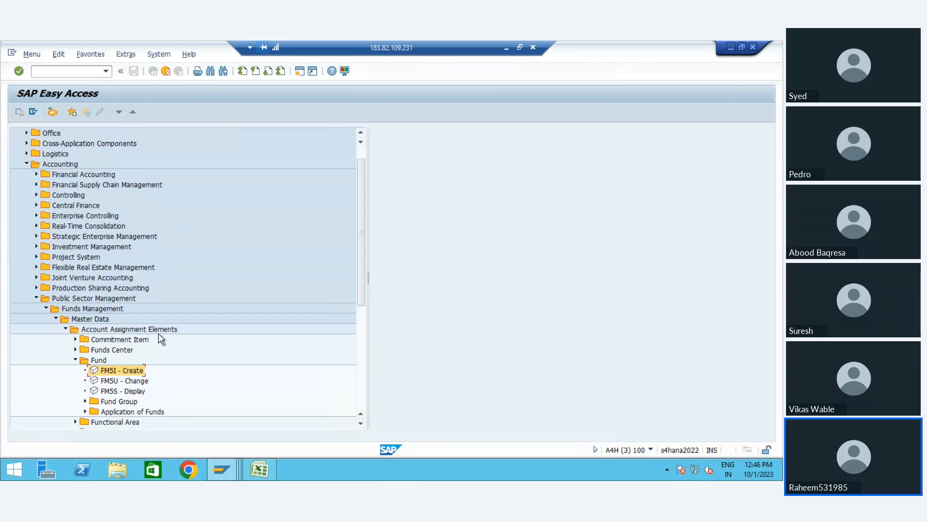
click(106, 71)
key(Down)
key(Down)
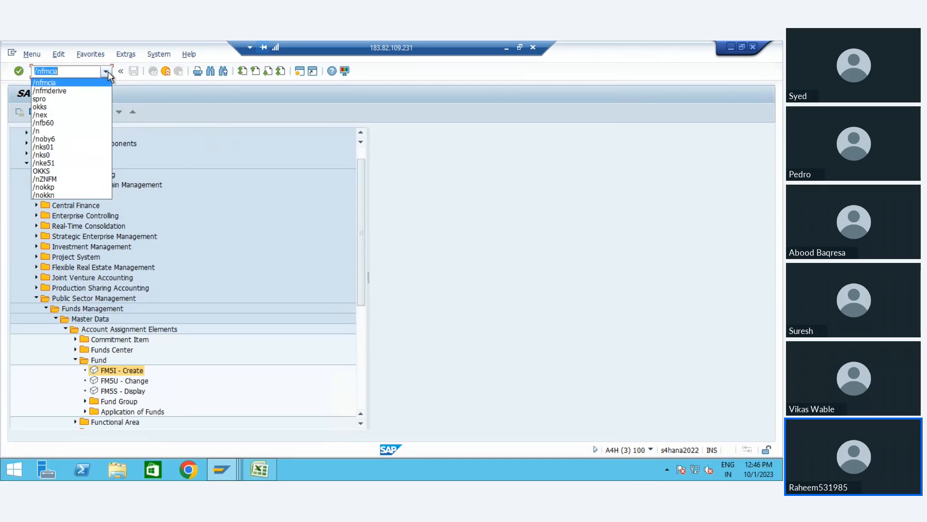
key(Return)
double_click(184, 158)
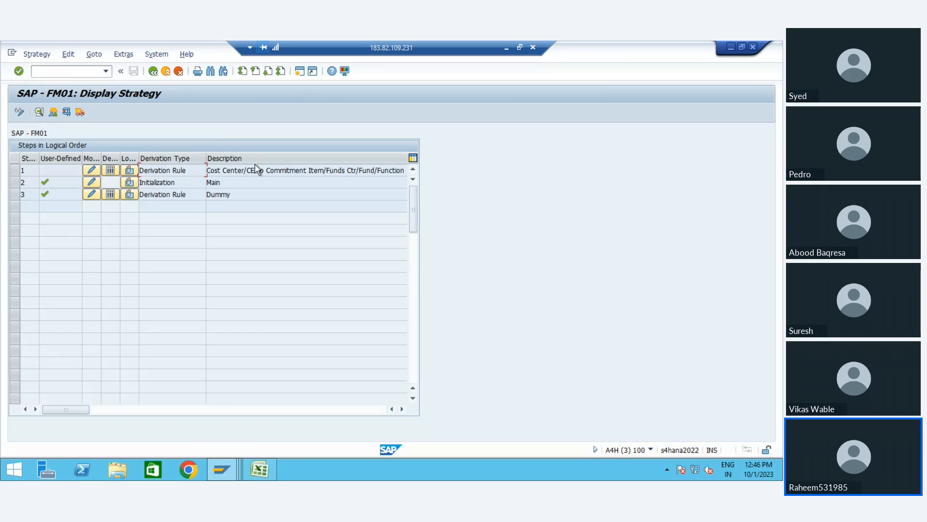
click(15, 170)
click(19, 112)
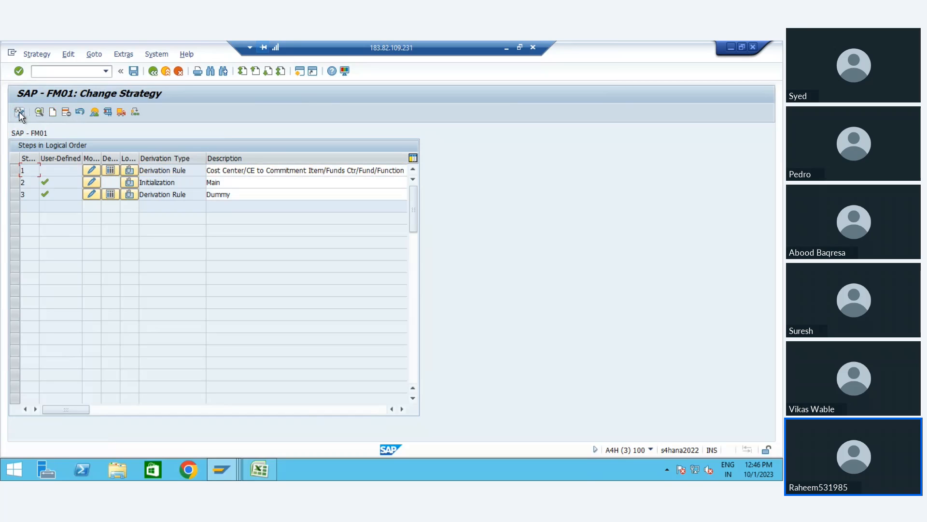
Try to delete the Cost Center/CE to Commitment Item/Funds Ctr/Fund/Function rule from within its definition, and return to the strategy.
click(232, 169)
double_click(196, 170)
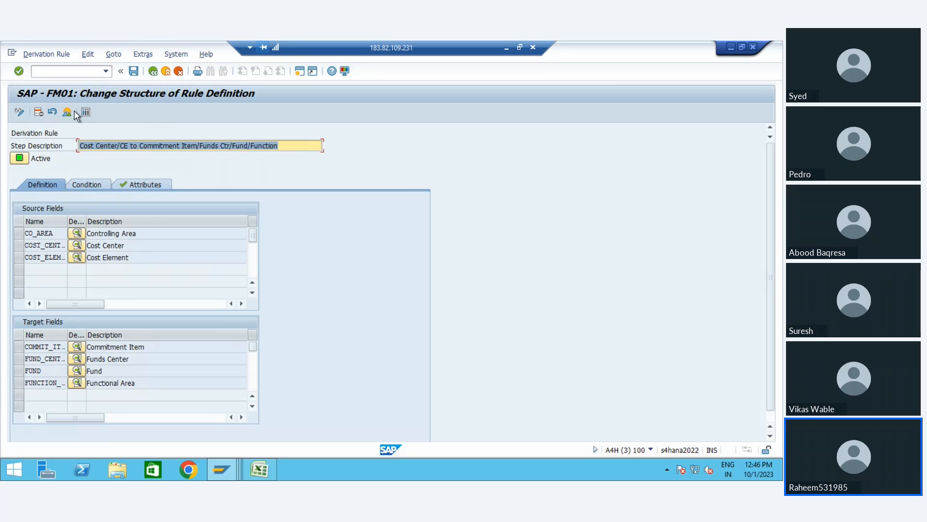
click(38, 112)
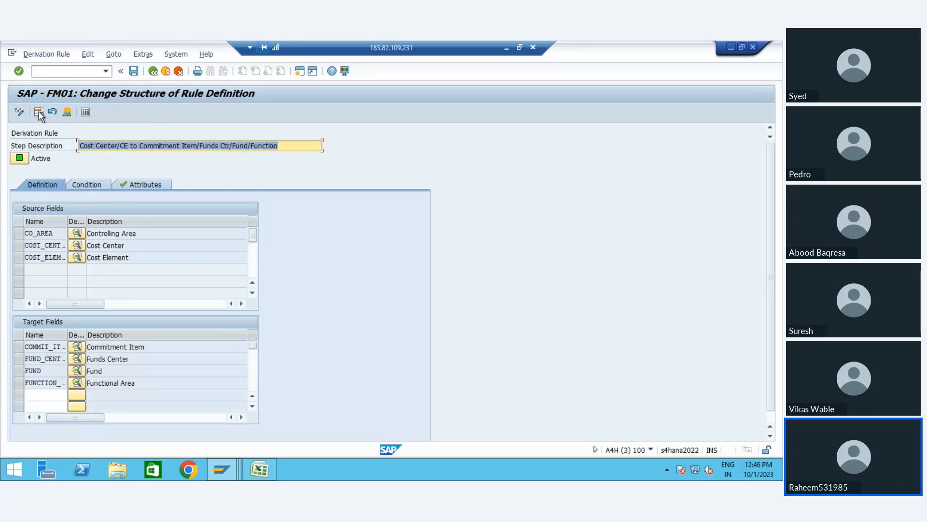
click(153, 72)
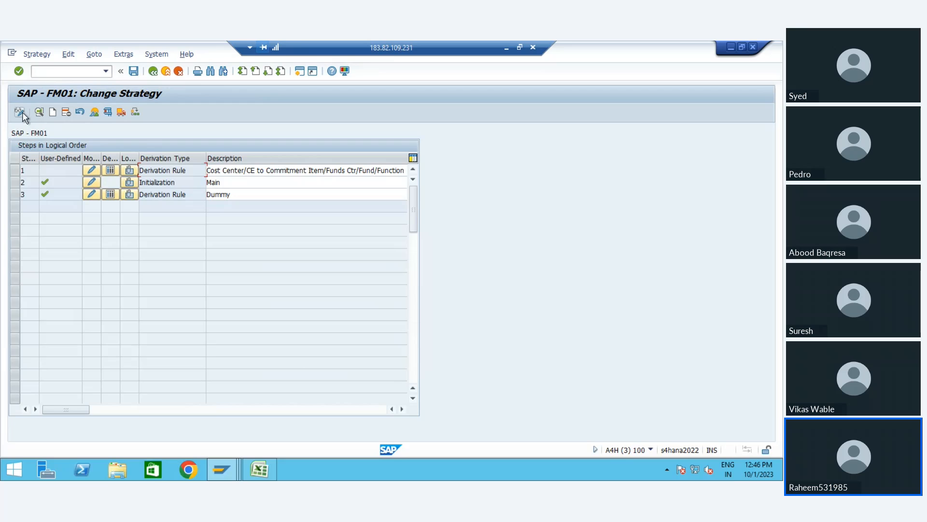
Delete the Cost Center/CE to Commitment Item/Funds Ctr/Fund/Function derivation rule from the strategy and save the strategy.
click(16, 170)
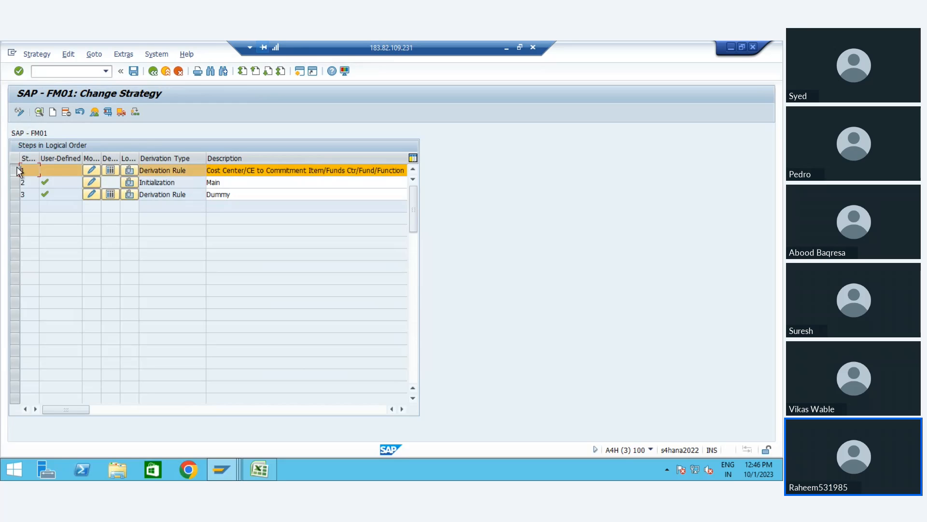
click(66, 112)
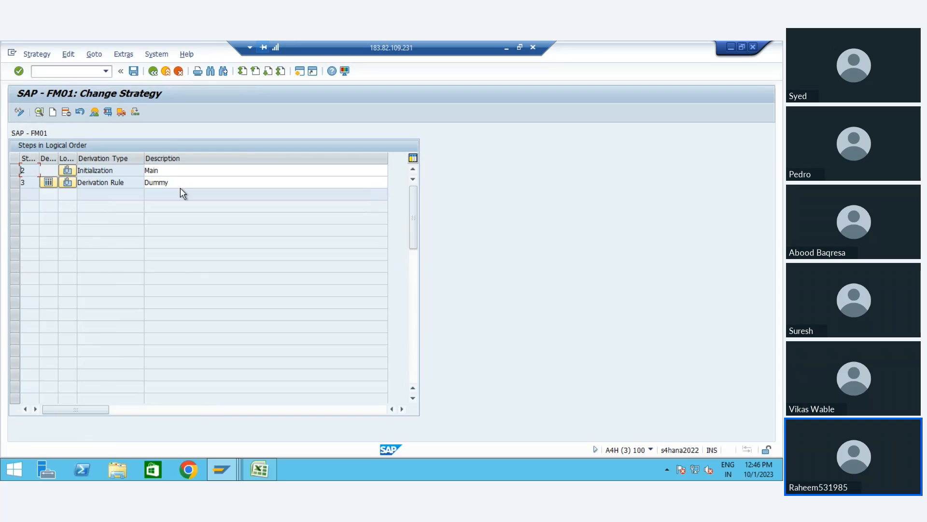
click(134, 71)
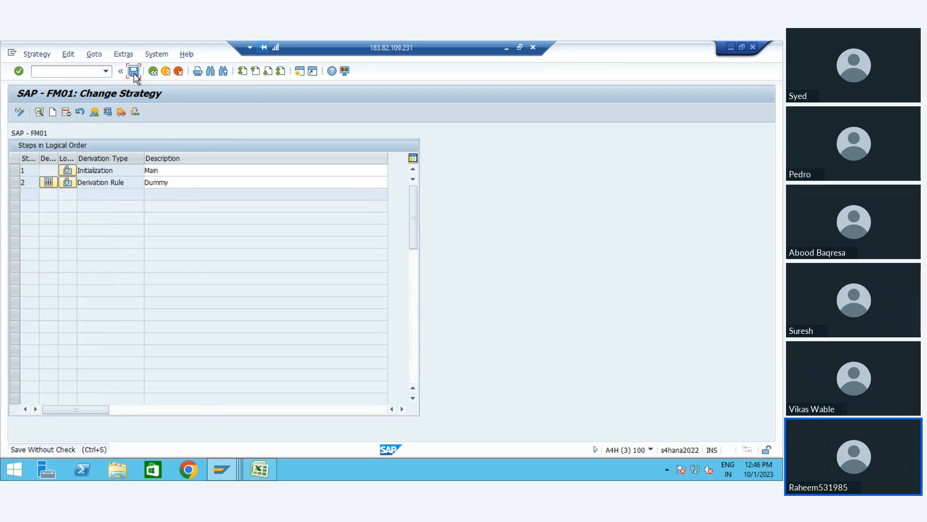
click(53, 112)
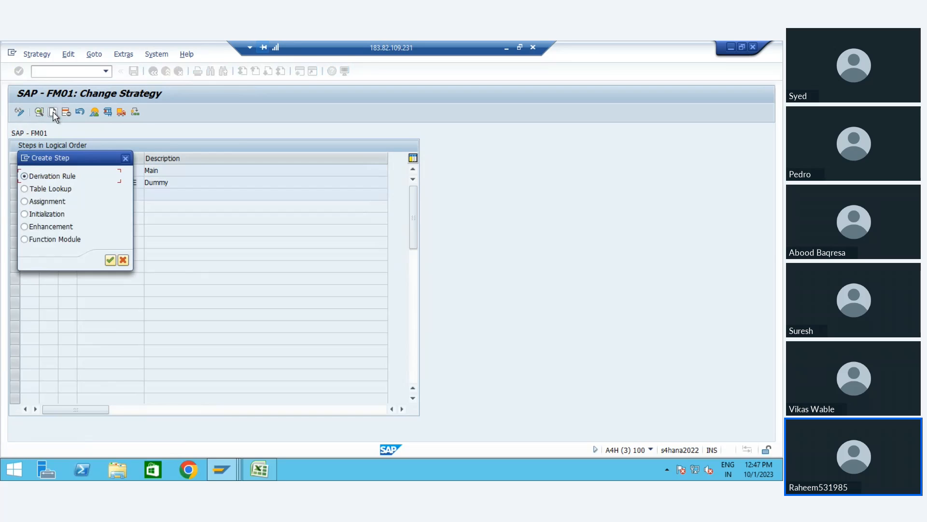
key(Down)
key(Down)
key(Down)
key(Return)
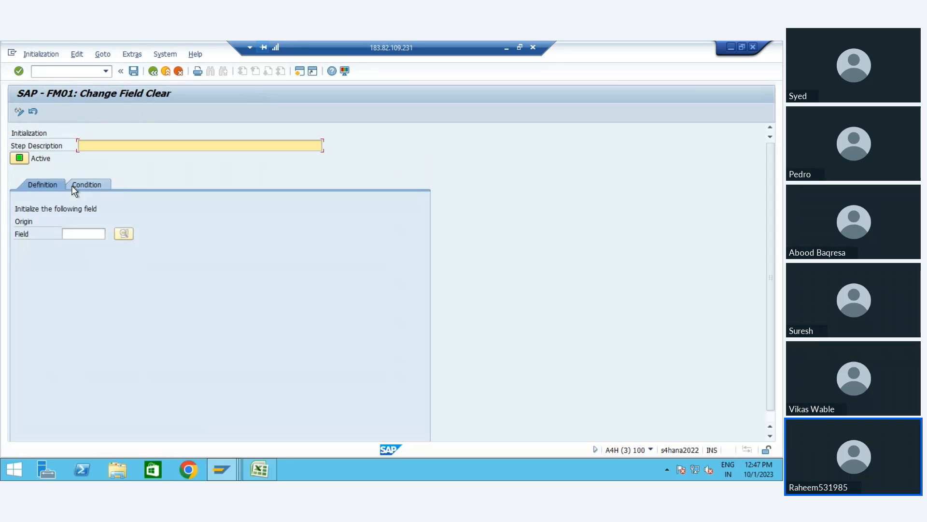
click(99, 234)
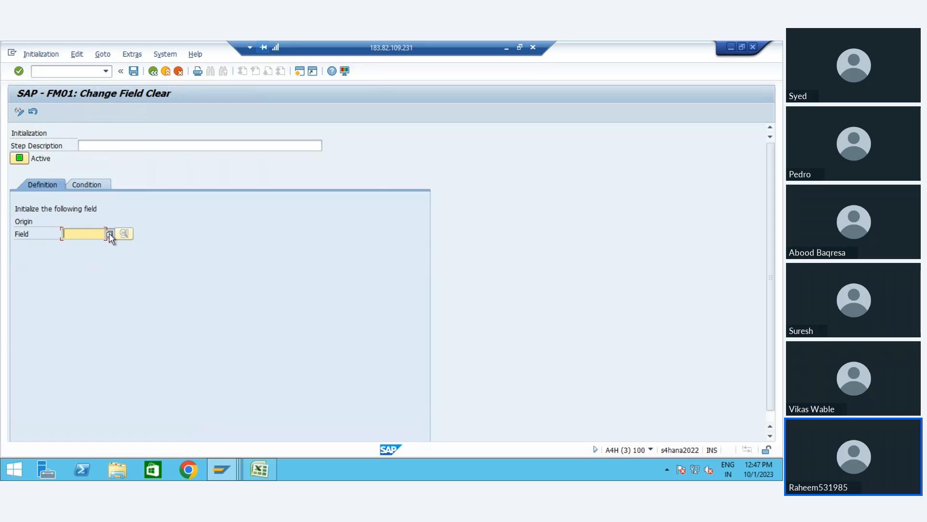
click(111, 234)
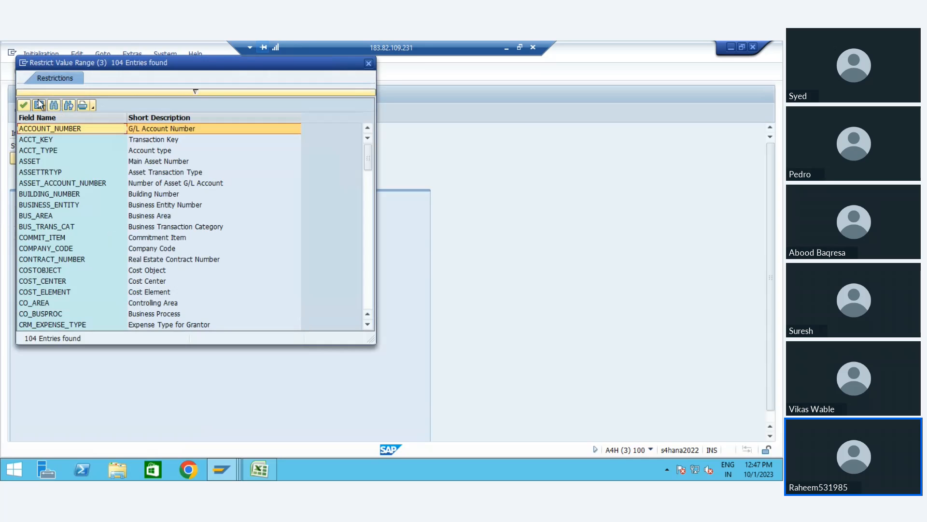
click(39, 106)
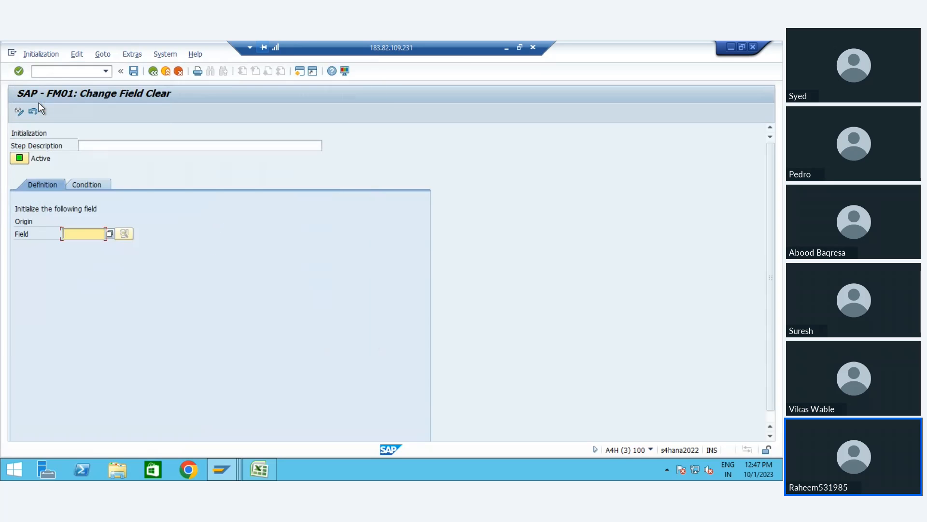
click(169, 71)
click(180, 72)
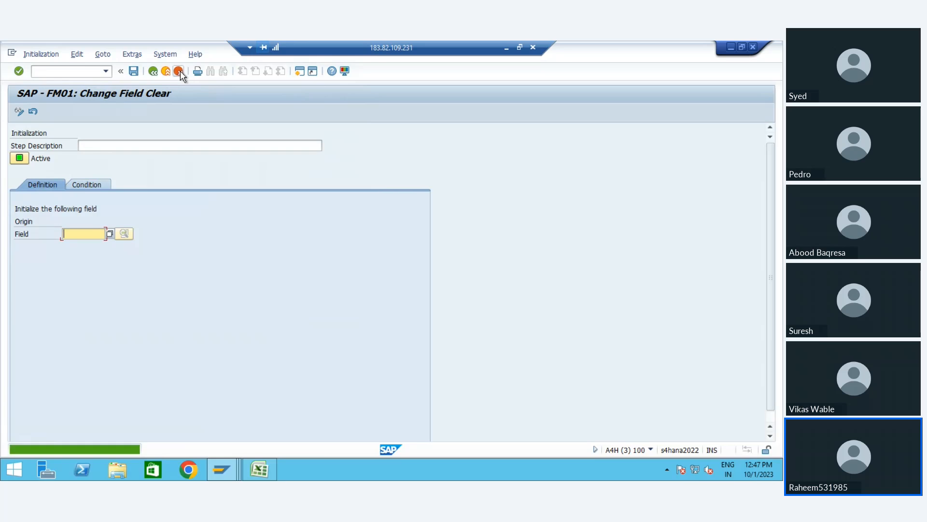
click(161, 250)
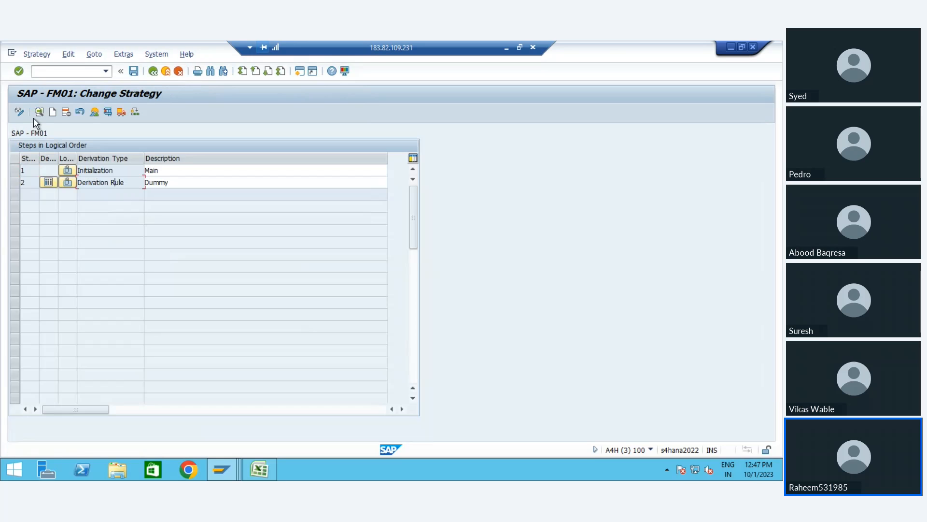
Create a new strategy step of type Derivation Rule with the description "Fund and Fund Center from Cost center".
click(56, 110)
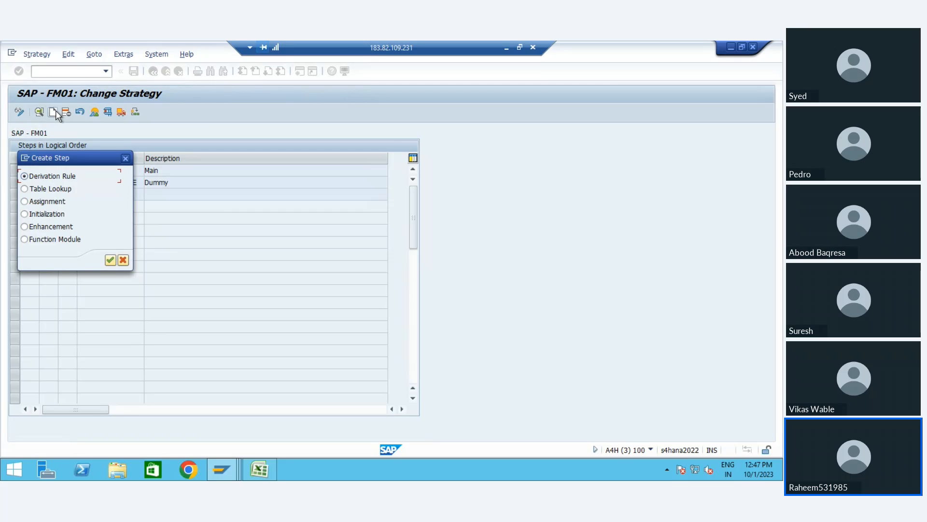
key(Down)
key(Up)
key(Return)
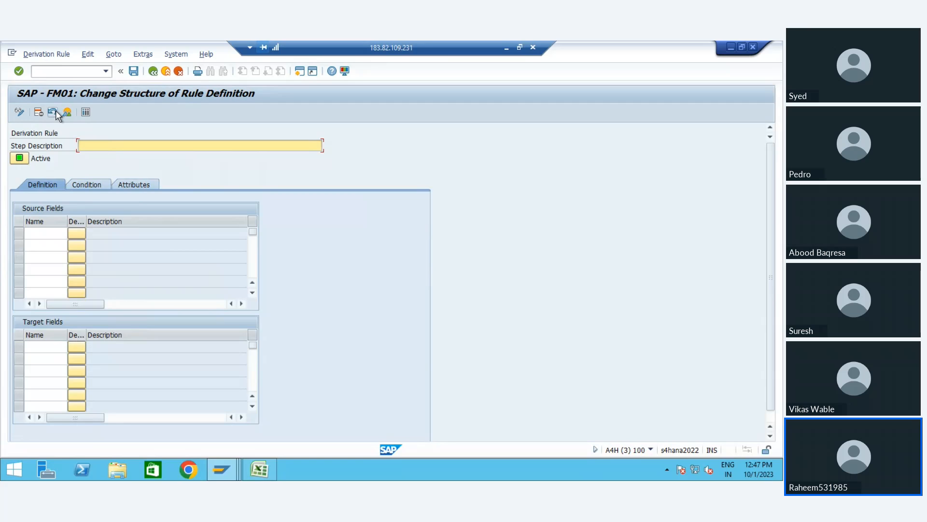
text(Fund and Fund Cene)
key(BackSpace)
text(ter from )
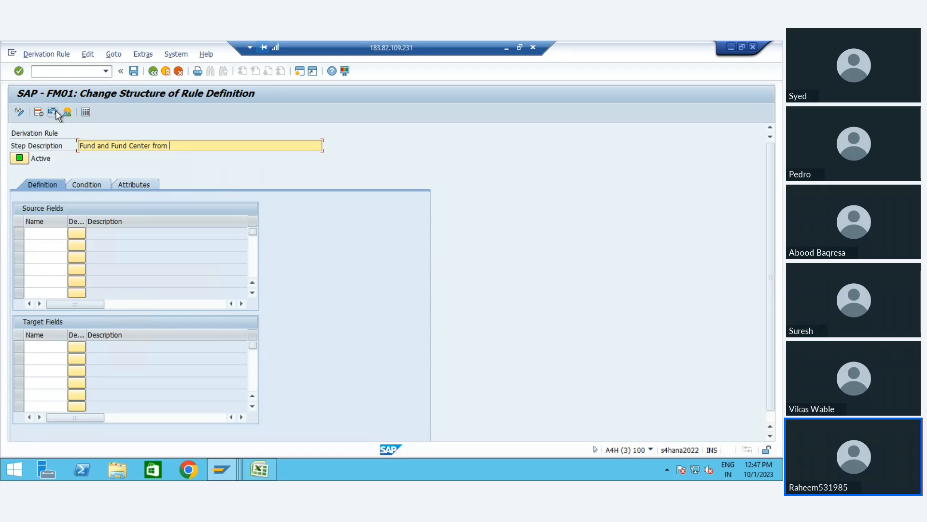
text(Cost center)
Add CO_AREA (Controlling Area) as the first source field of the new derivation rule.
click(54, 233)
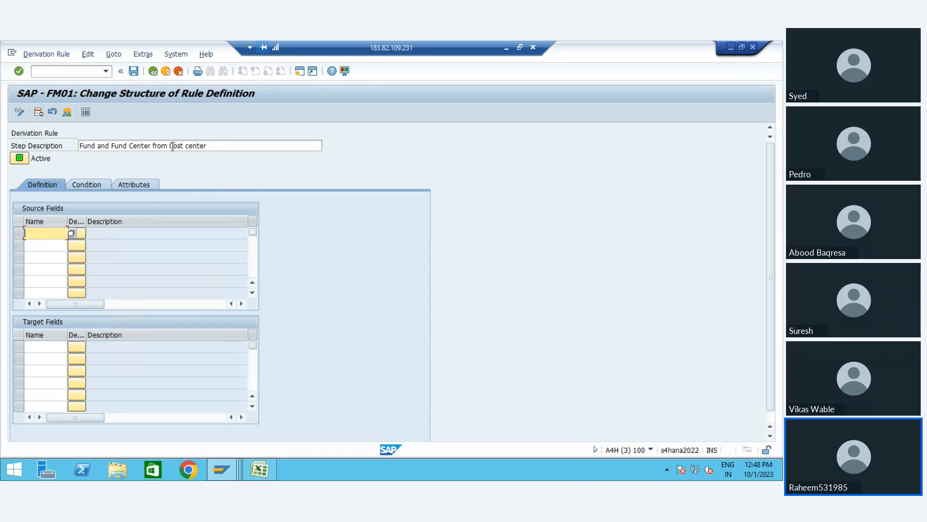
click(71, 232)
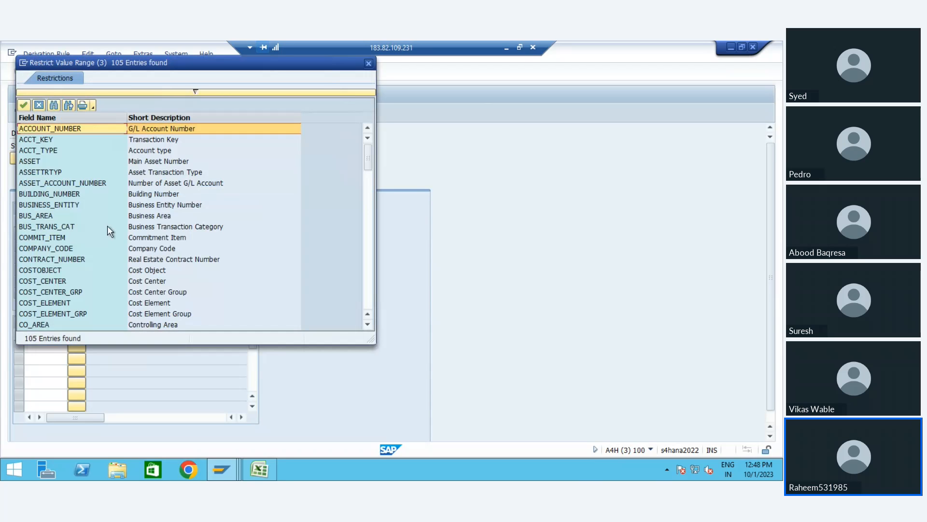
click(135, 218)
key(Down)
key(Down)
key(Down)
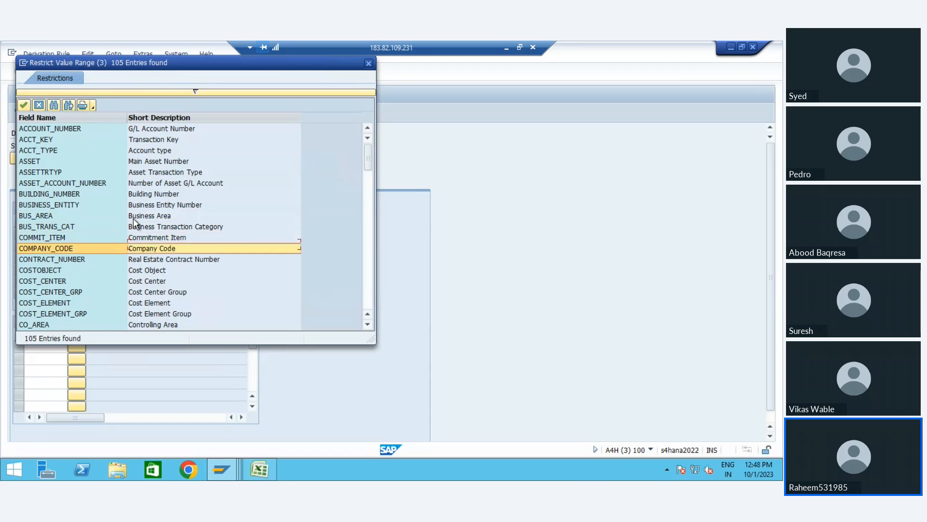
key(Down)
key(Down)
key(Down)
key(Down)
key(Down)
key(Down)
key(Down)
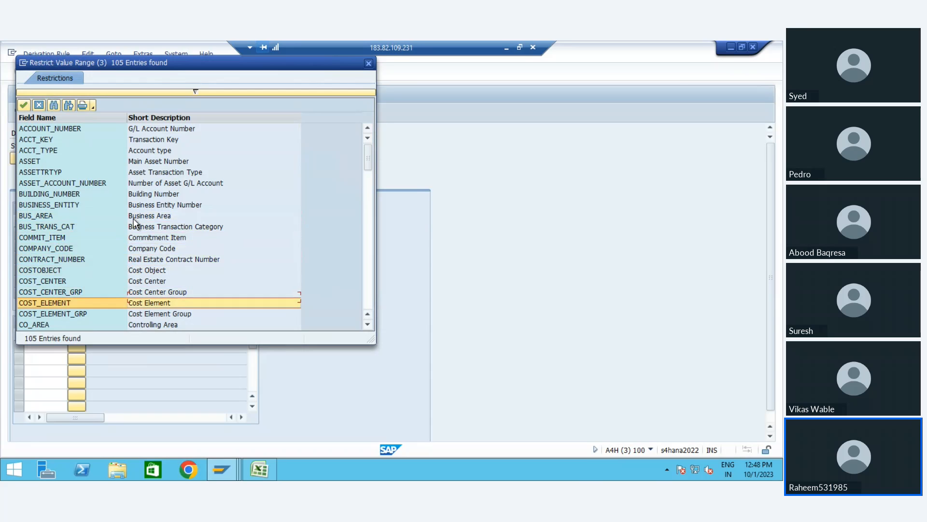
key(Escape)
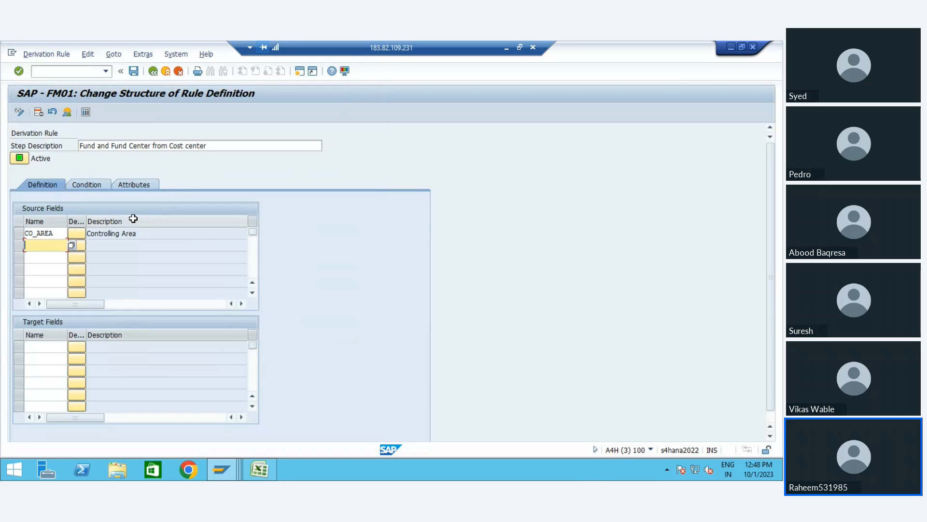
Add COMPANY_CODE (Company Code) as the second source field of the derivation rule.
click(71, 245)
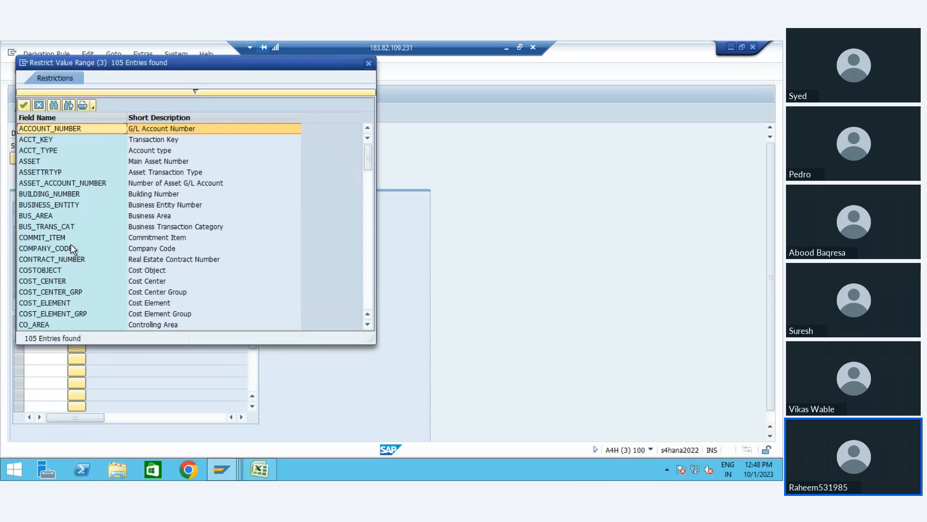
key(Down)
key(Down)
key(Down)
key(Down)
key(Down)
key(Down)
key(Down)
key(Down)
key(Down)
key(Down)
key(Down)
key(Down)
key(Down)
key(Down)
key(Down)
key(Down)
key(Down)
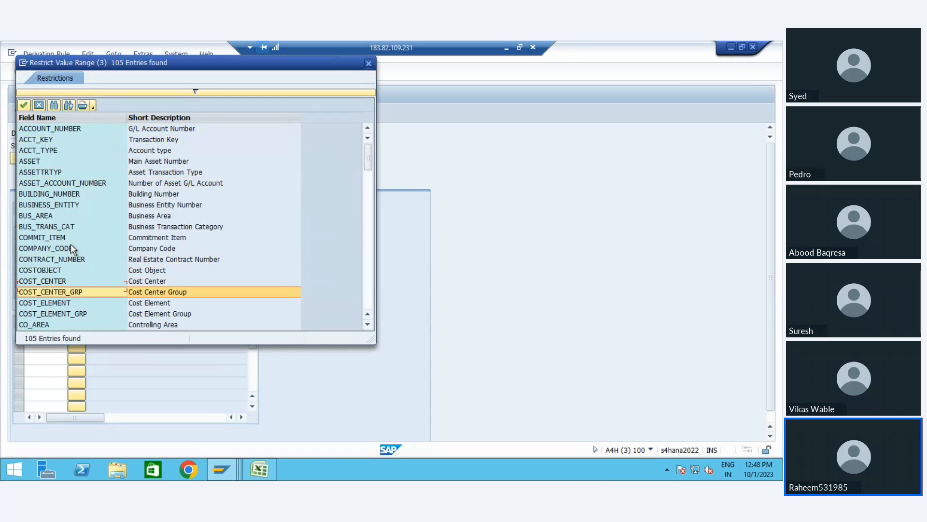
key(Down)
key(Down)
key(Down)
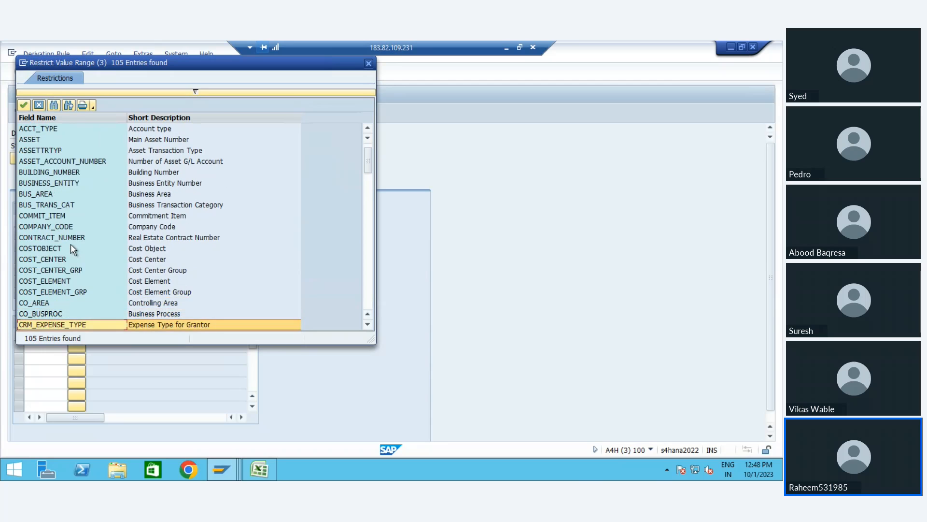
key(Up)
key(Up)
key(Up)
key(Up)
key(Up)
key(Up)
key(Up)
key(Up)
key(Up)
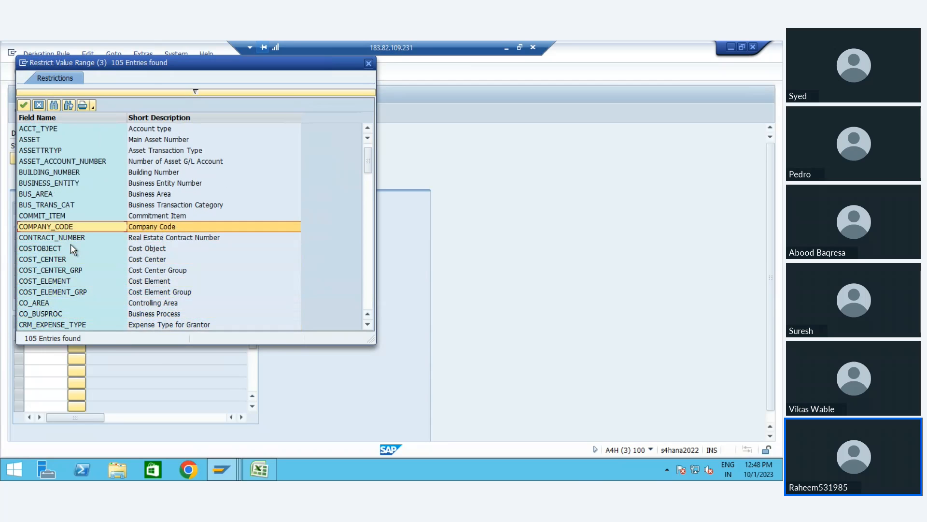
key(Return)
key(Down)
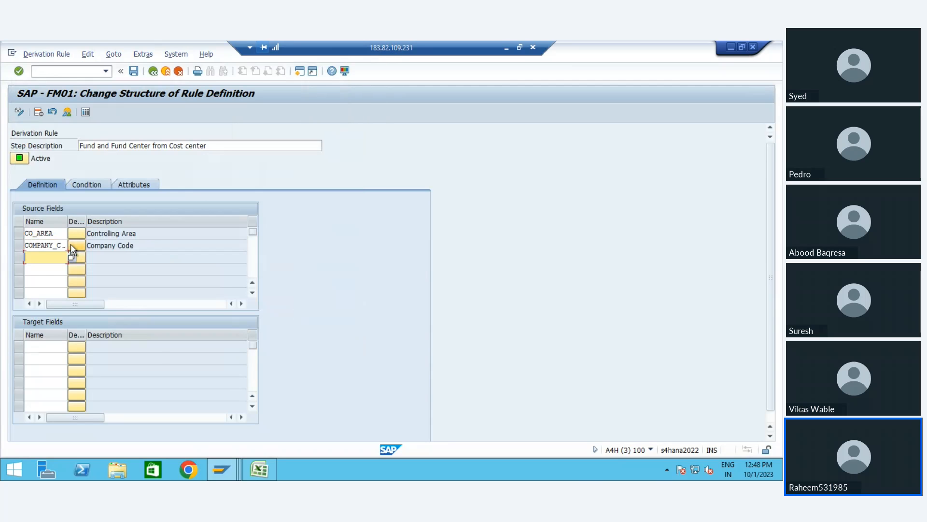
Remove the CO_AREA source field and add COST_CENTER (Cost Center) as a source field after COMPANY_CODE.
click(55, 231)
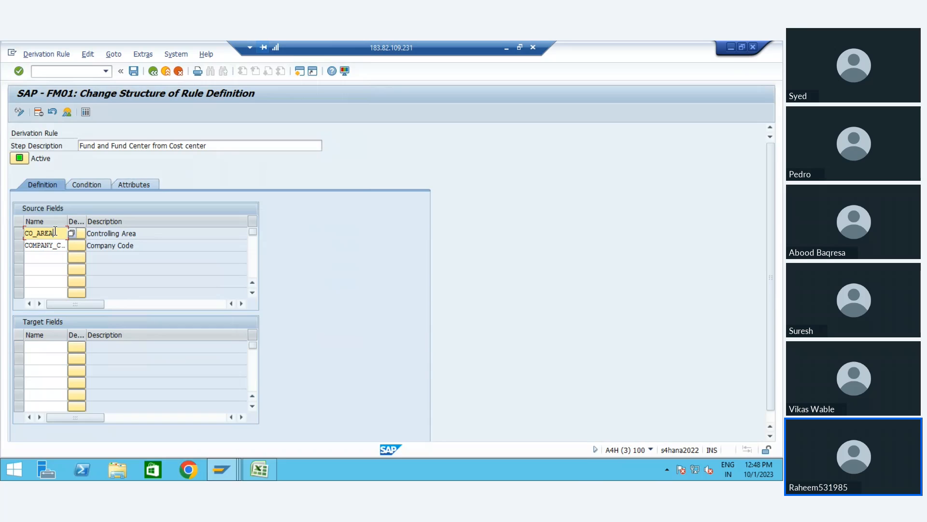
click(39, 113)
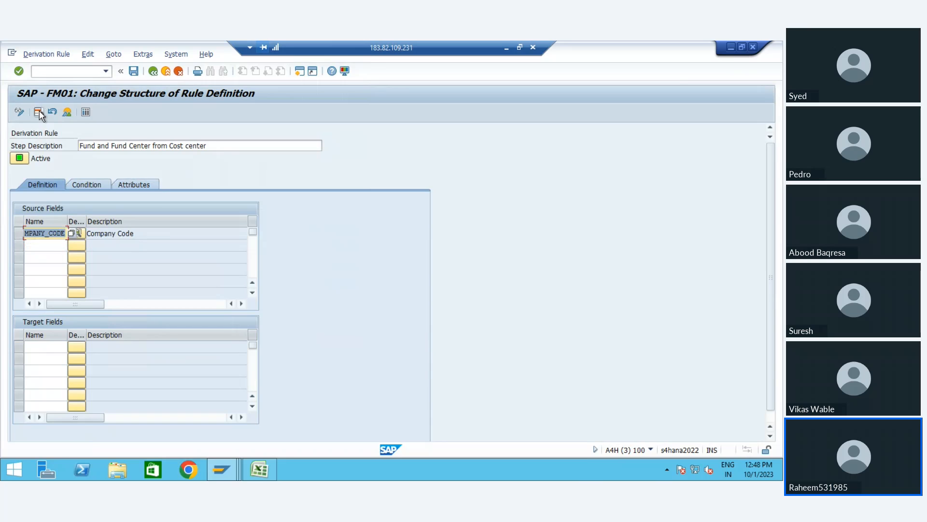
click(53, 247)
click(71, 245)
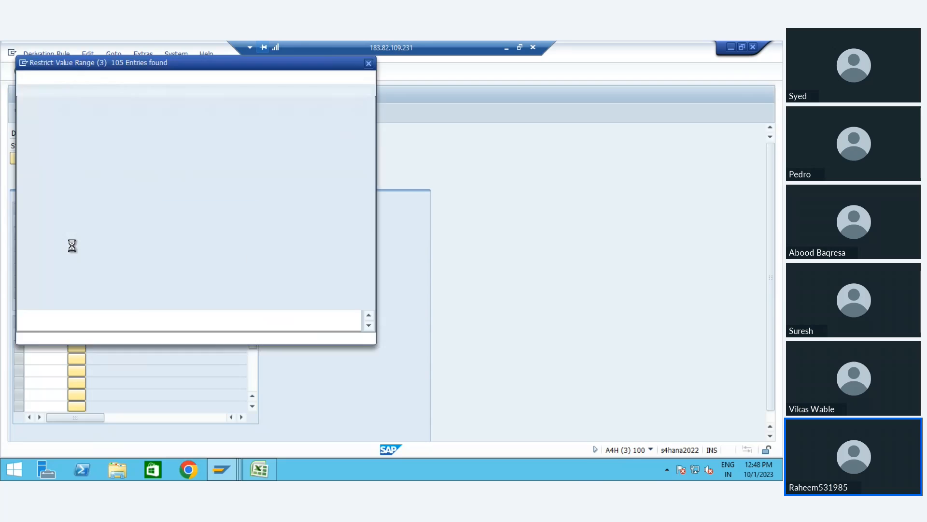
click(165, 237)
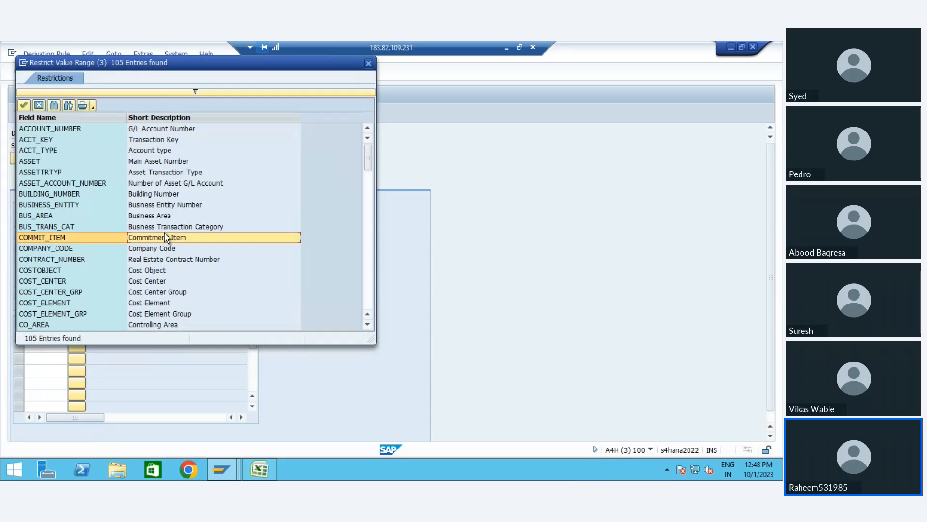
key(Down)
key(Down)
key(Down)
key(Down)
key(Down)
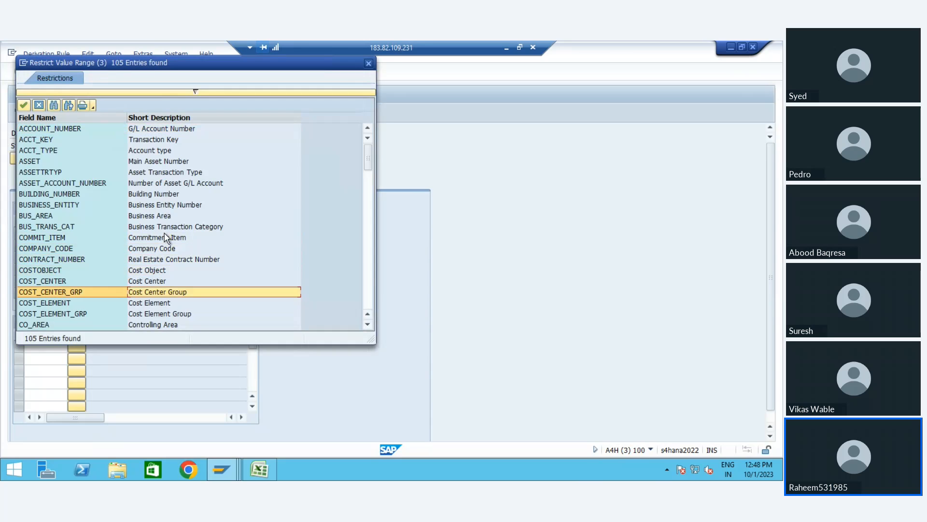
key(Down)
key(Down)
key(Down)
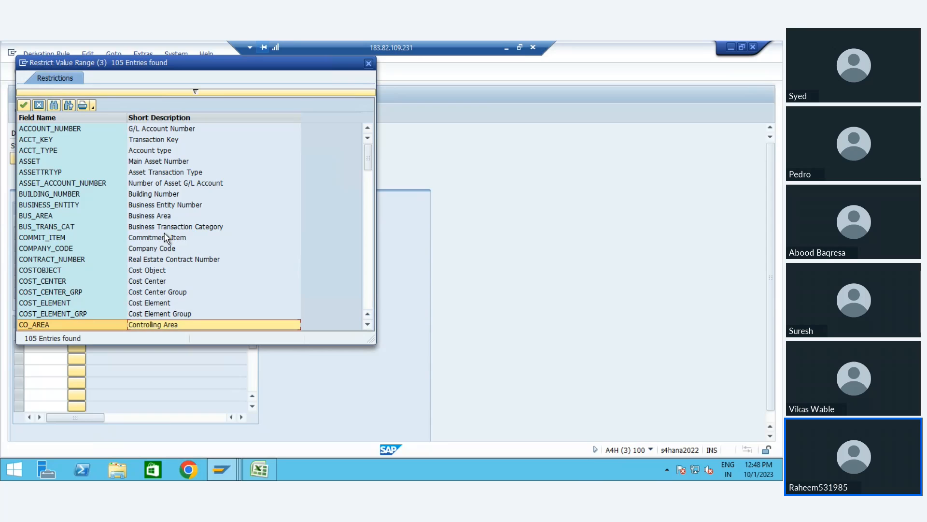
key(Up)
key(Up)
key(Up)
key(Up)
key(Return)
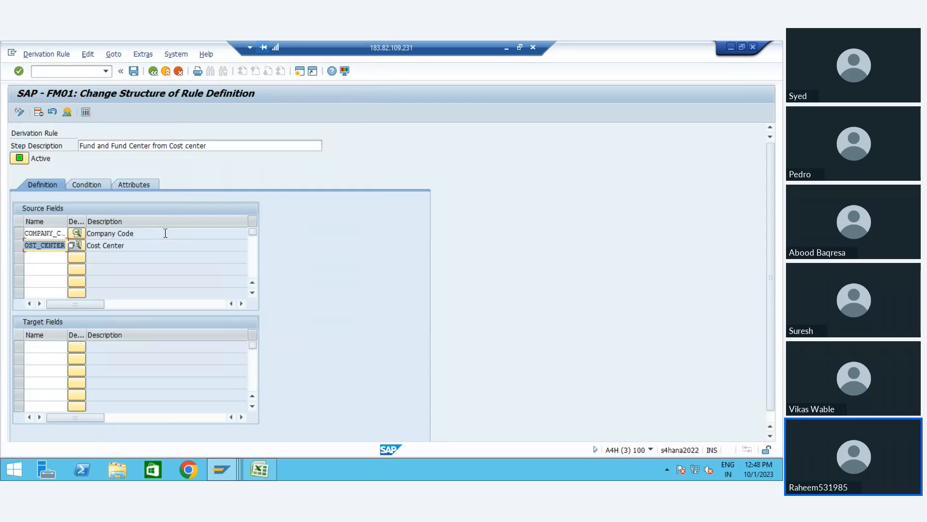
Add FUND as the first target field of the derivation rule.
click(61, 347)
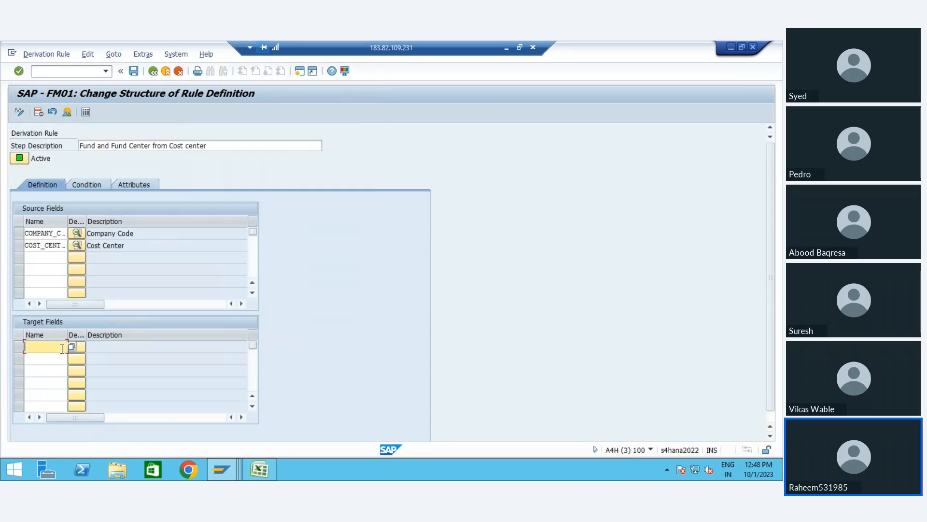
text(fund)
key(Return)
key(Down)
Add FUND_CENTER (Funds Center) as the second target field and save the derivation rule.
text(Fund)
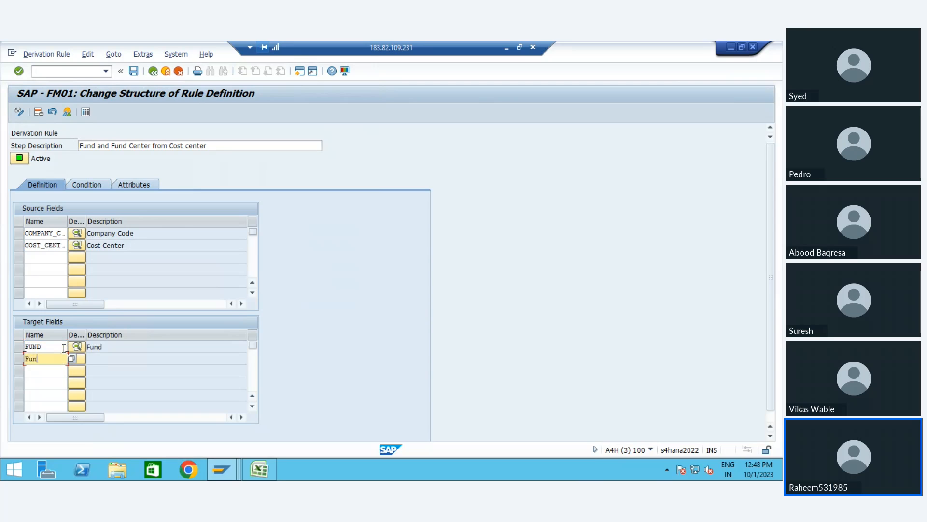
text() center)
key(Return)
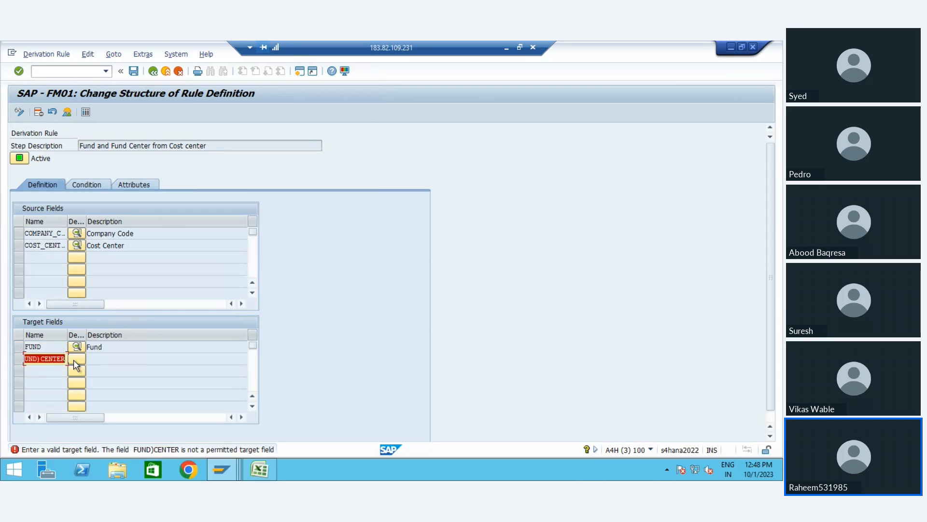
click(43, 361)
key(Down)
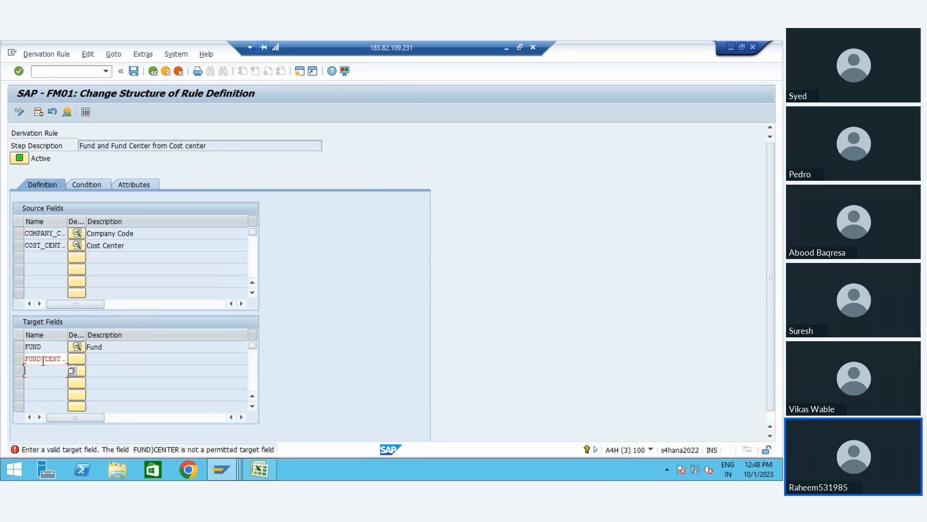
click(43, 361)
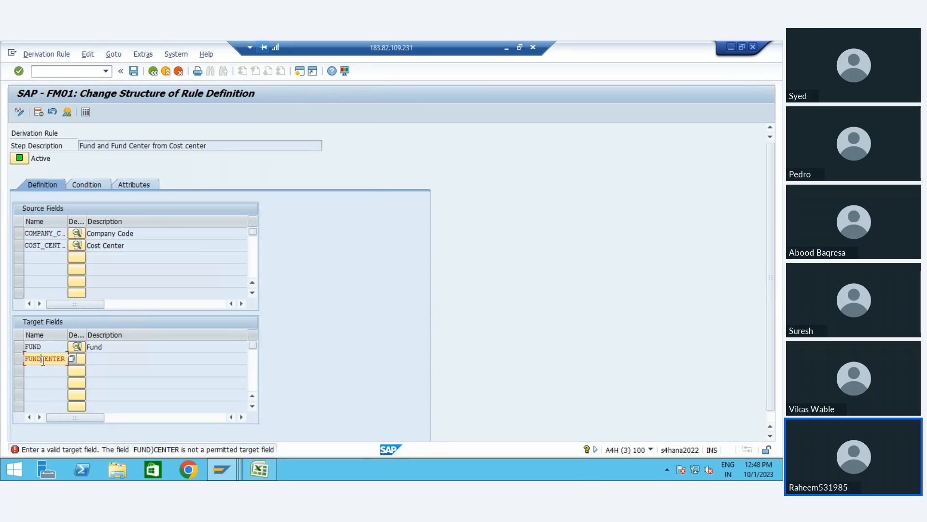
text(_)
key(Return)
click(103, 359)
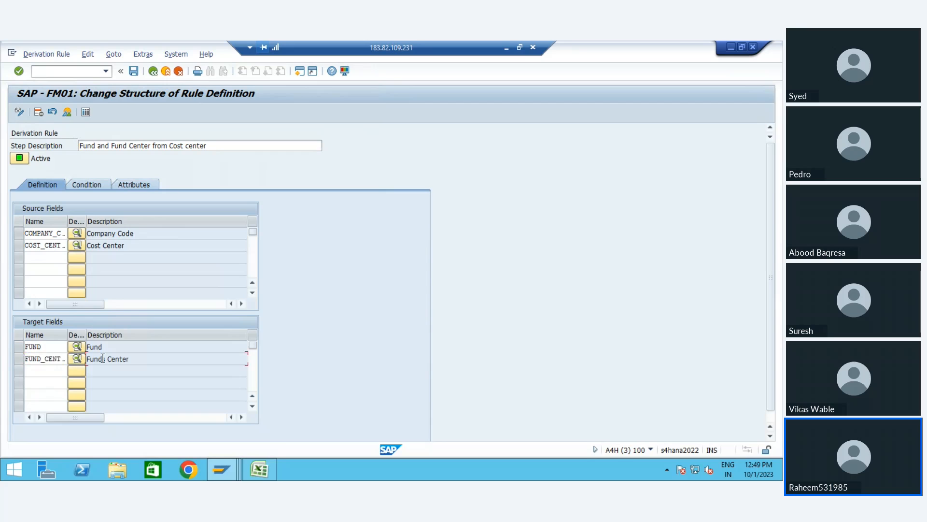
click(133, 72)
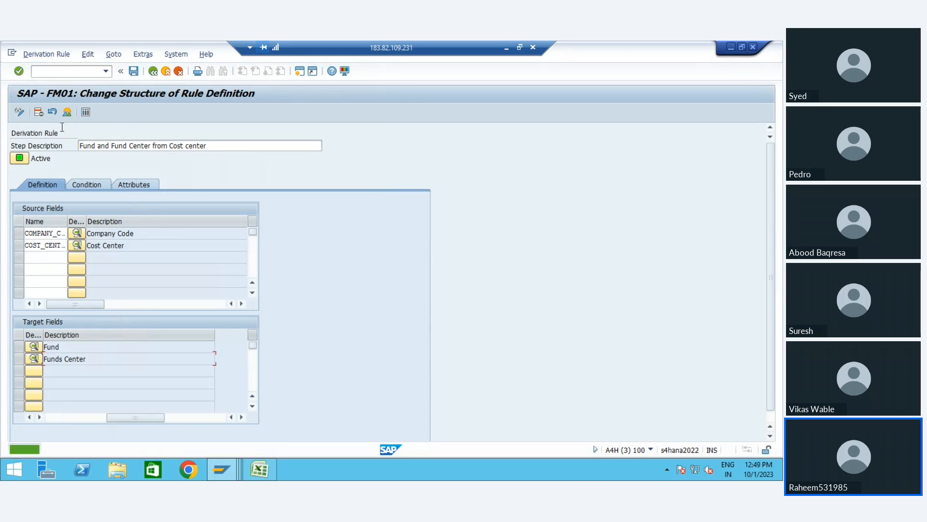
Open the rule values of the derivation rule, switch them to edit mode and insert an empty entry row.
click(86, 112)
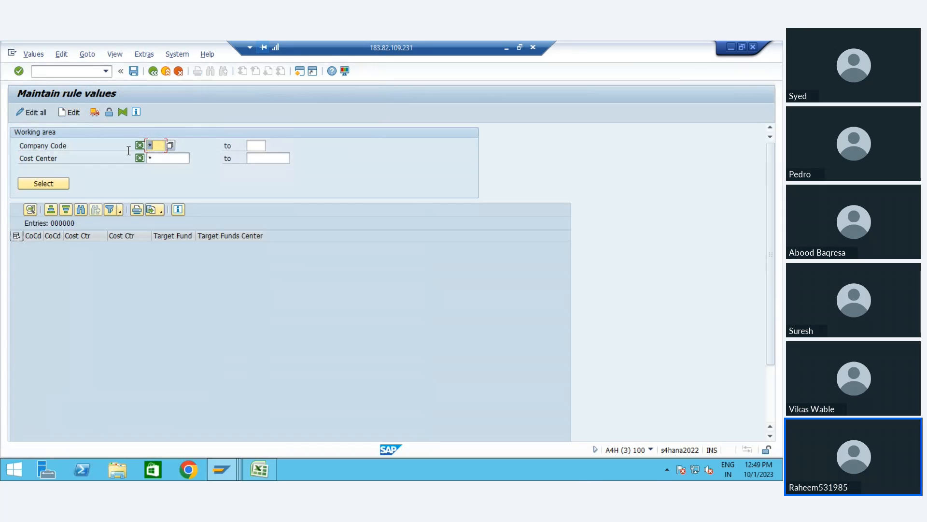
click(52, 184)
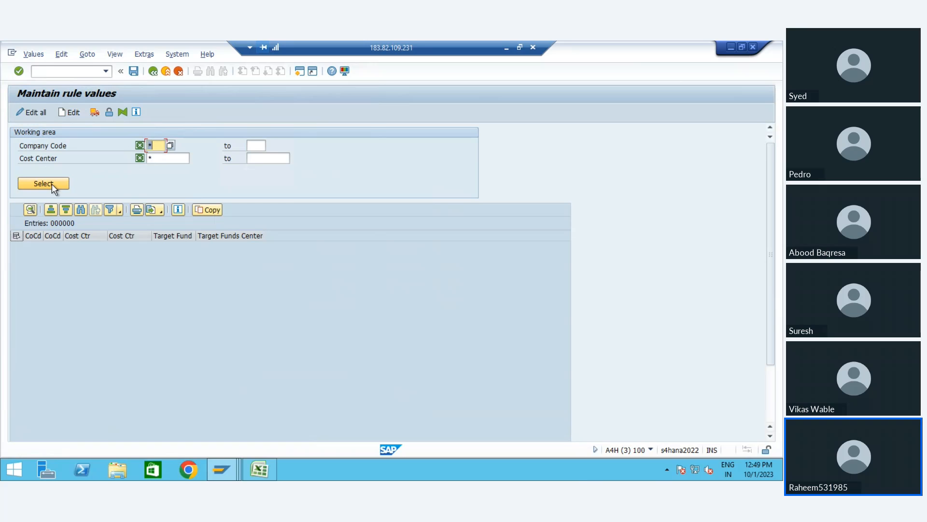
click(46, 112)
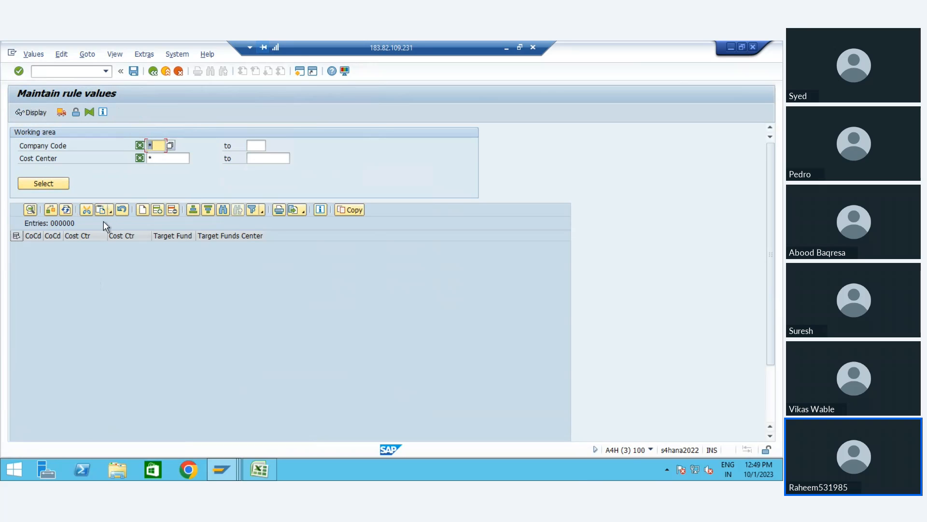
click(153, 210)
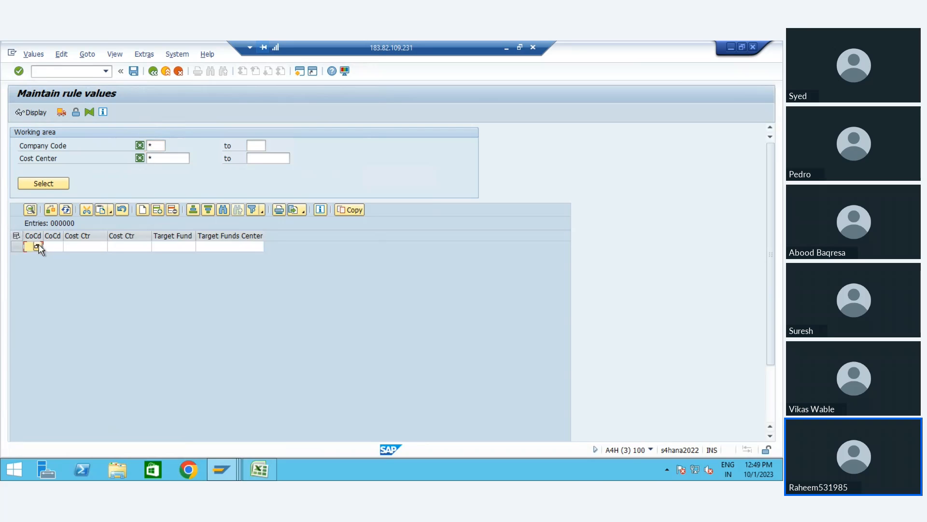
Enter company code ZNFM and cost center 10000 as the source values of the new rule entry.
click(37, 247)
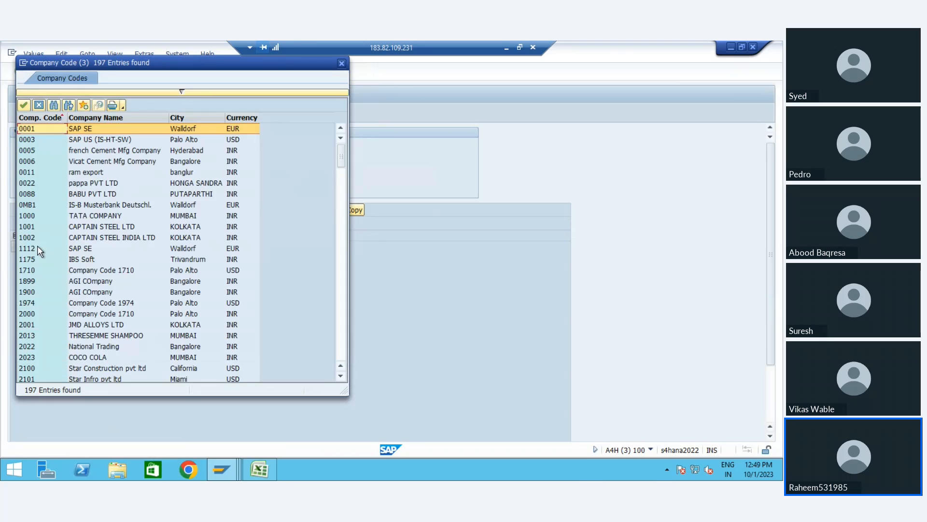
click(42, 103)
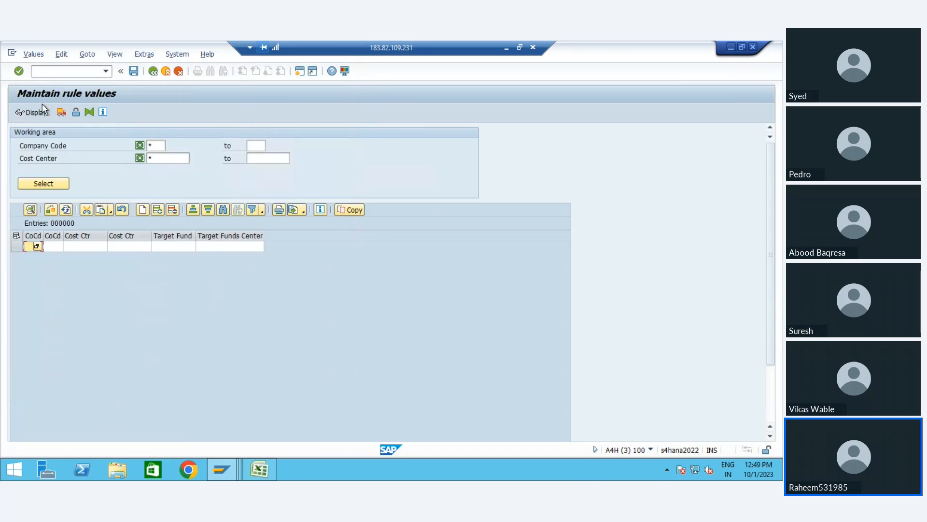
text(2)
text(M)
key(Tab)
key(Tab)
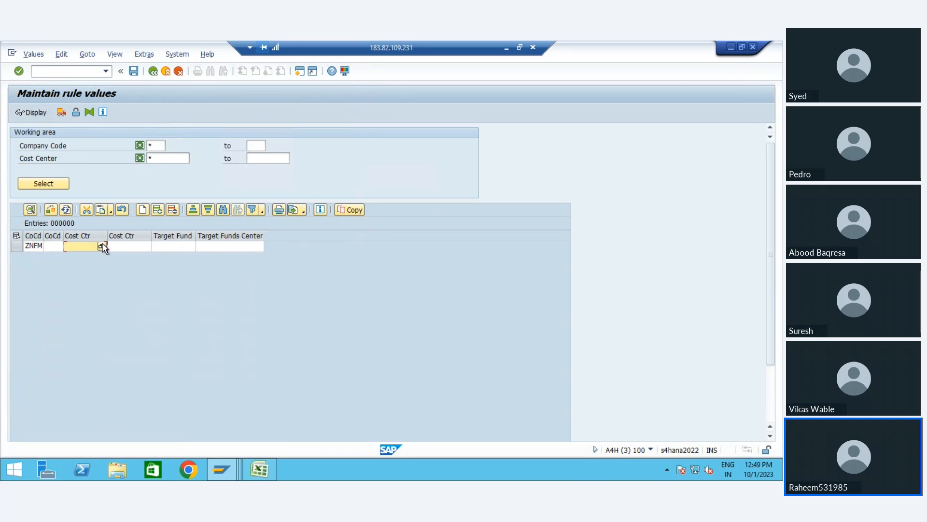
click(101, 248)
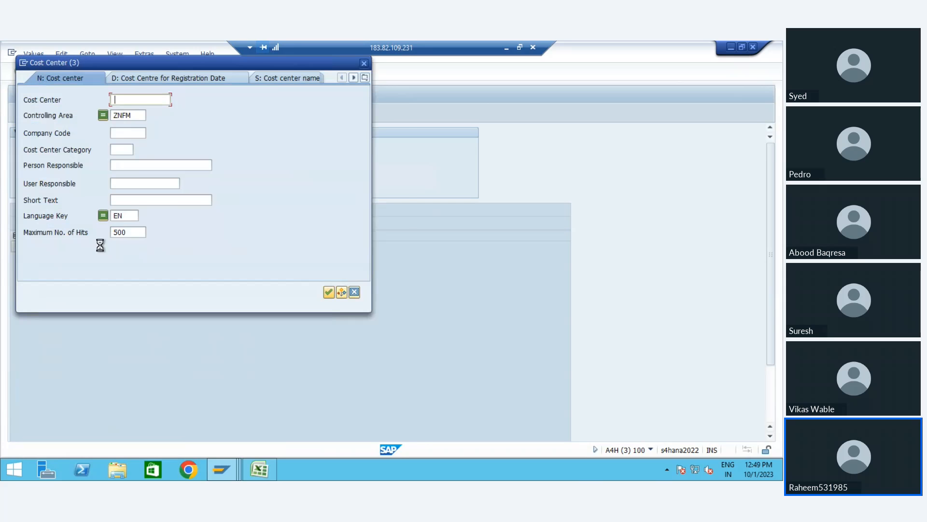
key(Return)
key(Return)
key(Tab)
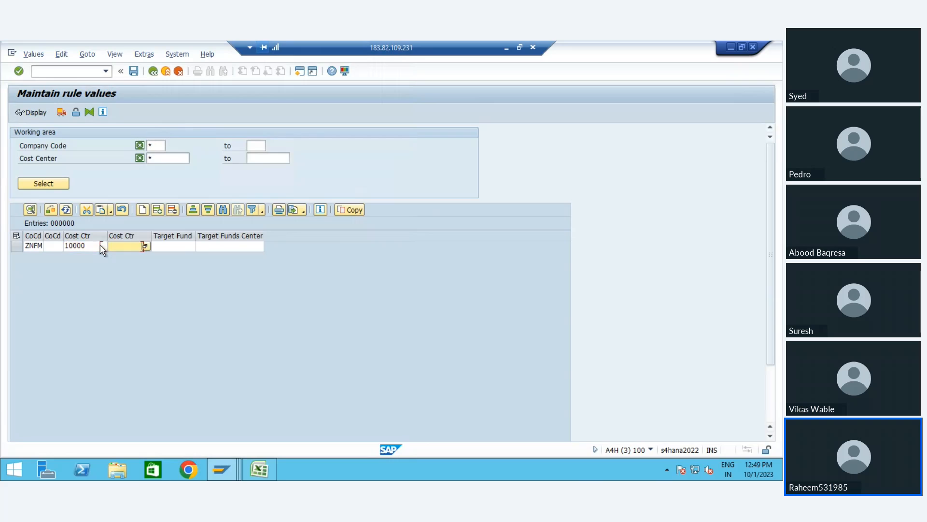
Assign Z1 as the target fund for cost center 10000 in the rule entry.
click(175, 247)
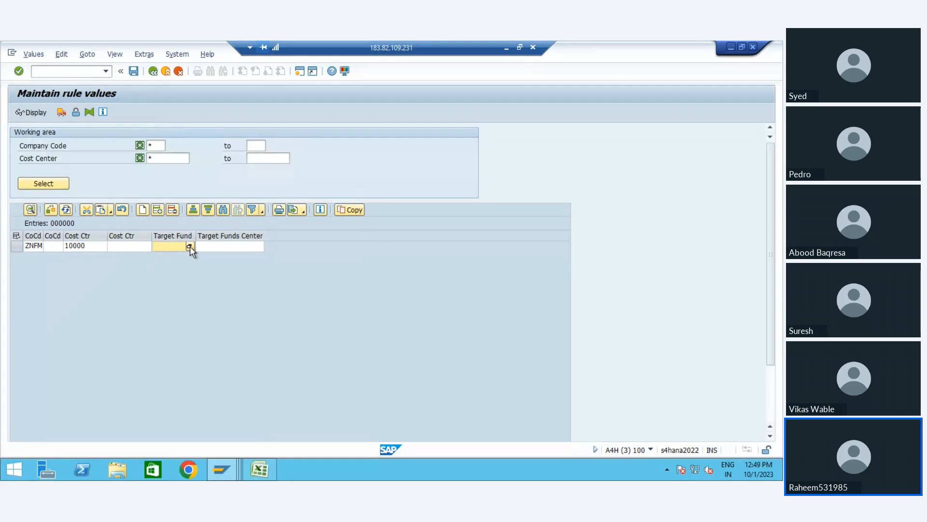
click(189, 246)
key(Return)
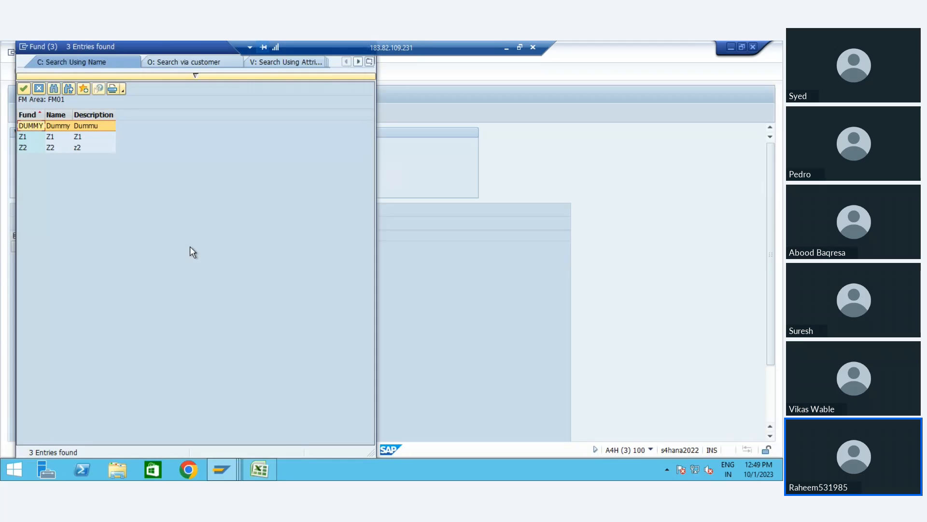
key(Down)
key(Return)
Assign HO_ZO1 (Head Office Zone1) as the target funds center of the entry and save the rule values.
click(221, 247)
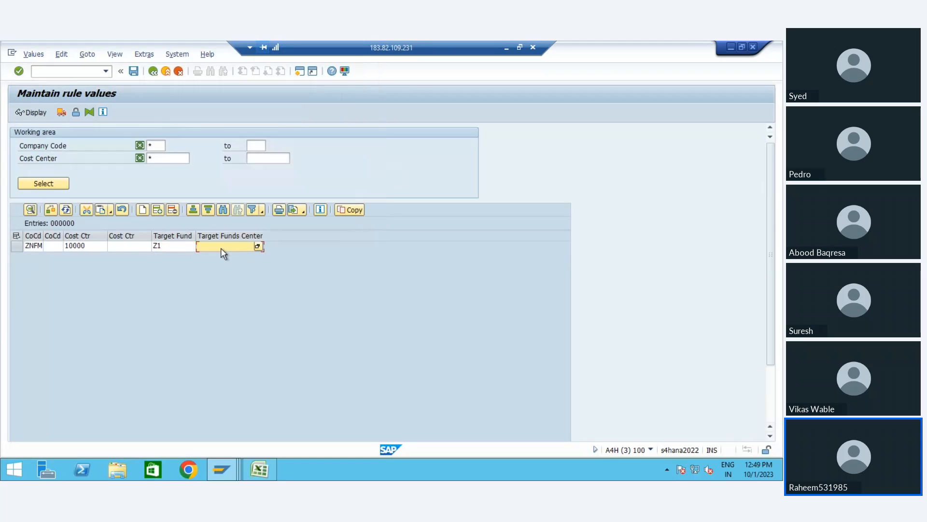
click(257, 246)
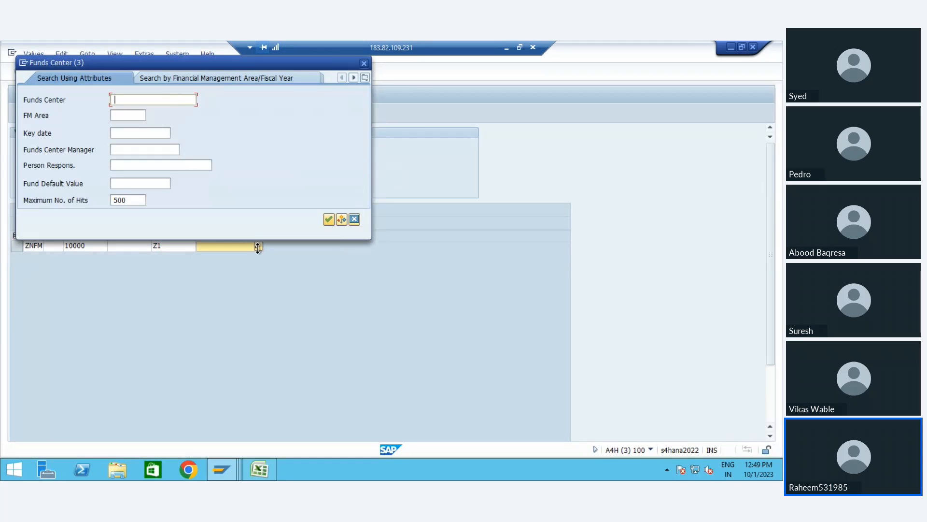
key(Return)
key(Down)
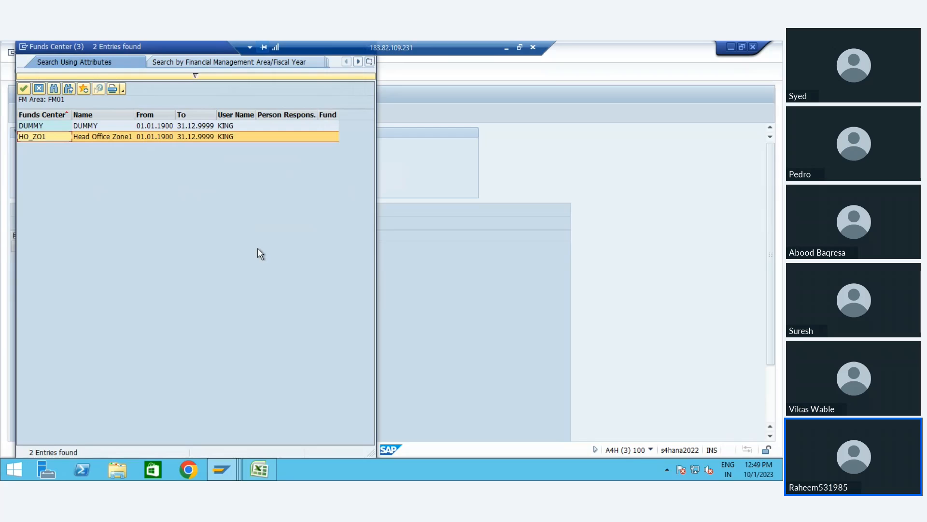
key(Return)
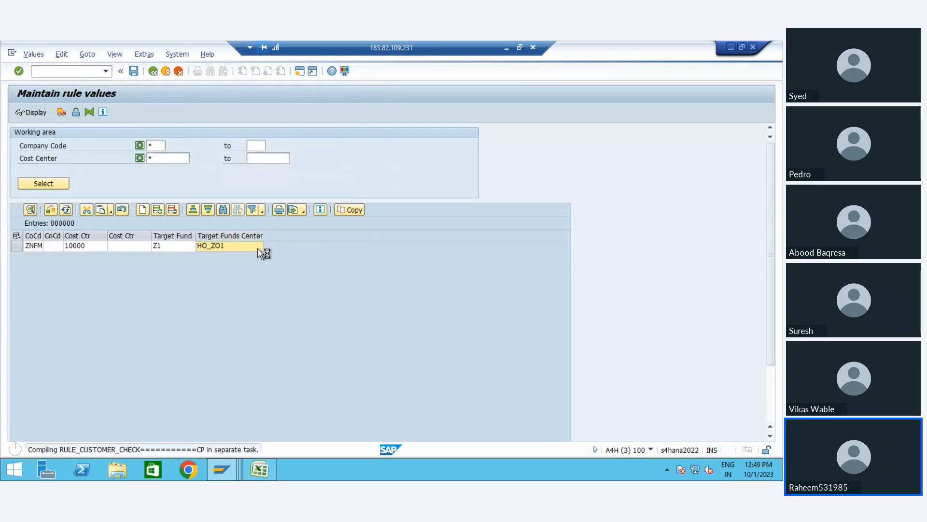
key(ctrl+s)
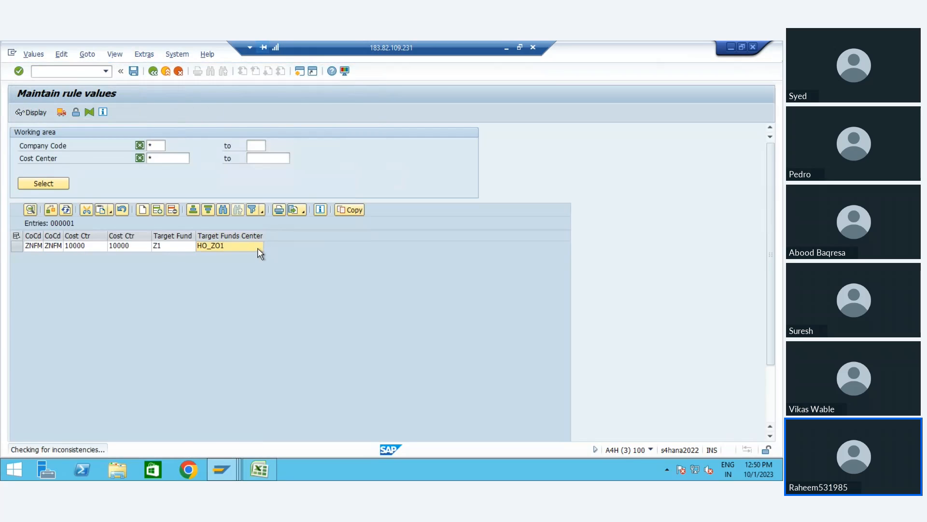
Review the company code, cost center, target fund and target funds center of the saved rule entry.
click(68, 249)
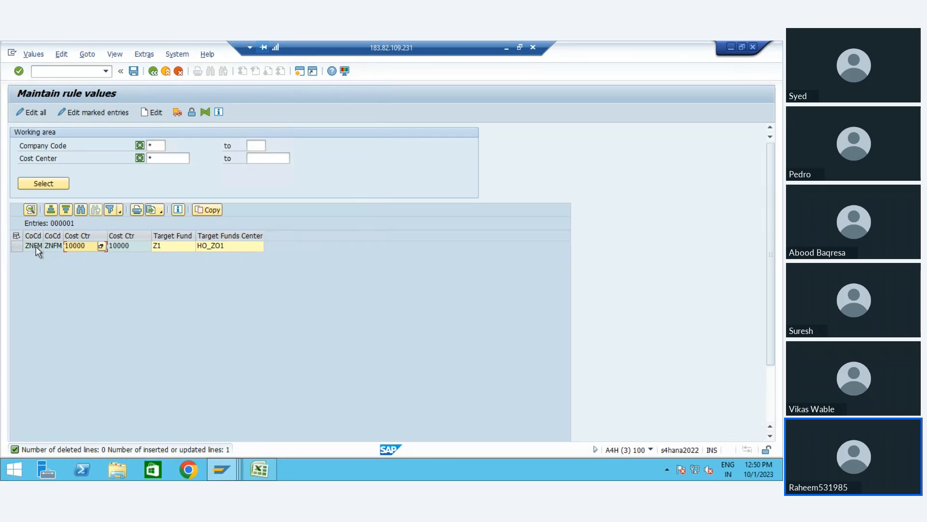
click(34, 245)
click(78, 247)
click(175, 245)
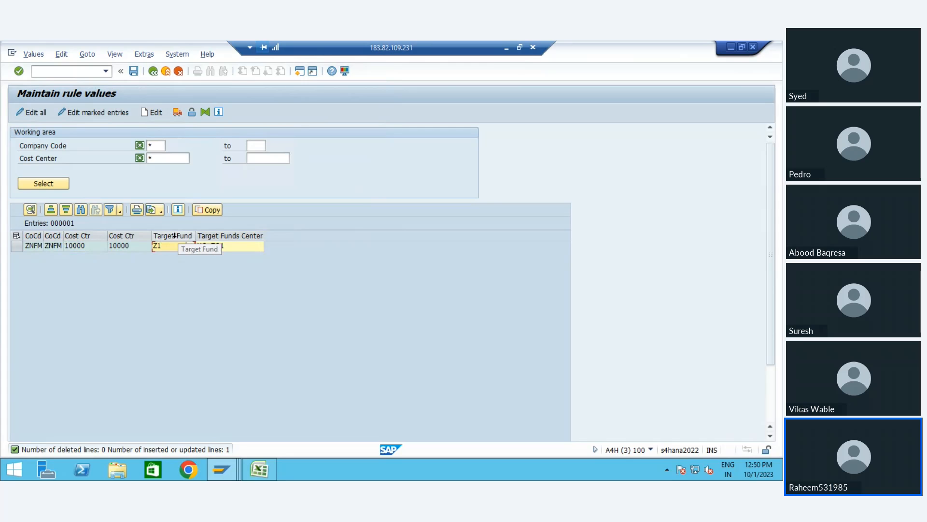
click(235, 244)
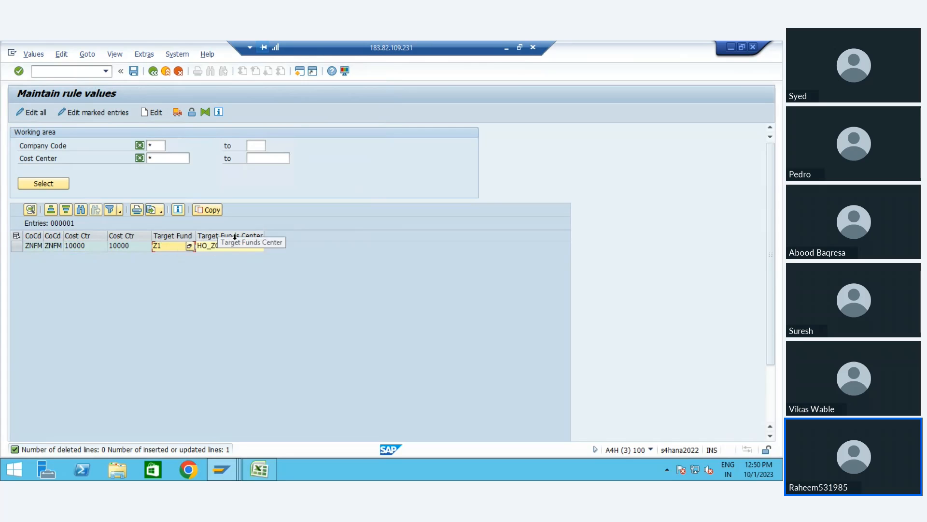
Return to the FM01 derivation strategy and create a new derivation rule step described as GL Account to Commitment.
click(152, 72)
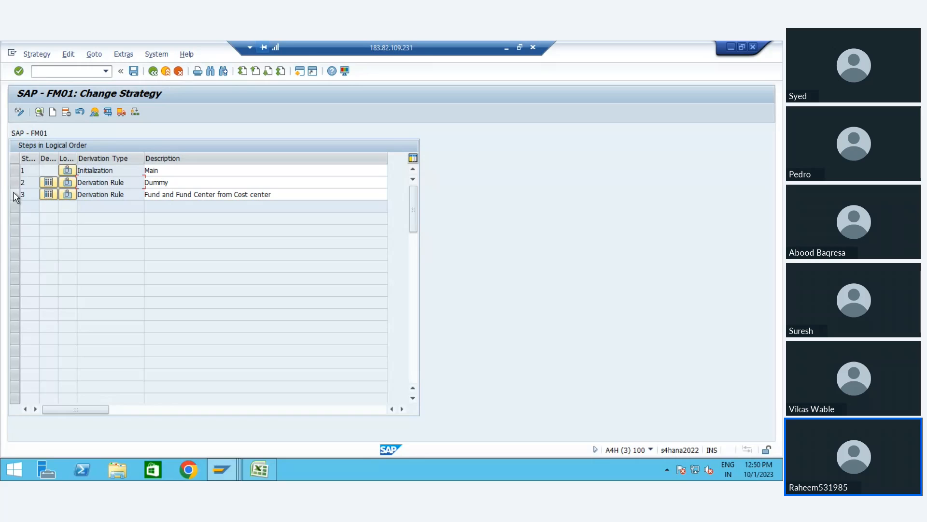
click(52, 112)
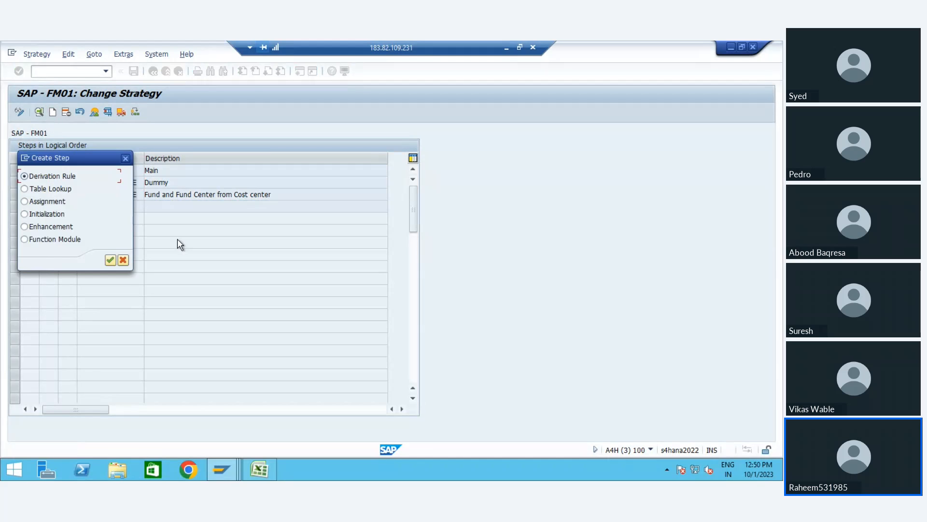
key(Return)
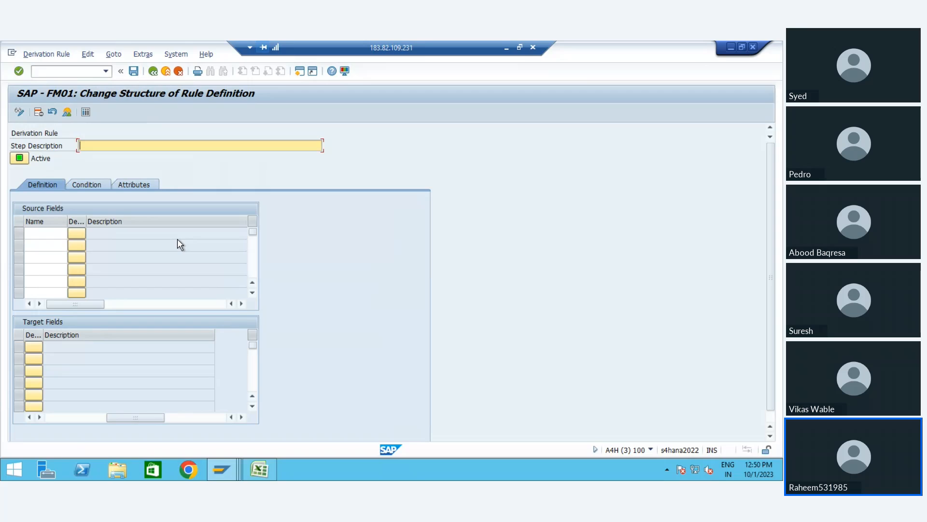
text(GL Account to Commit Ment)
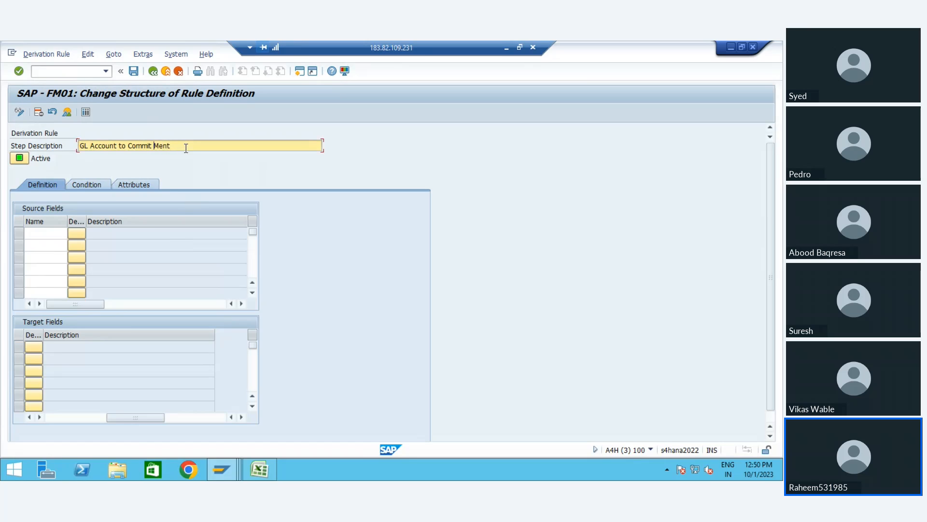
key(Delete)
key(BackSpace)
text(m)
Add COMPANY_CODE (Company Code) as the first source field of the new derivation rule.
click(47, 233)
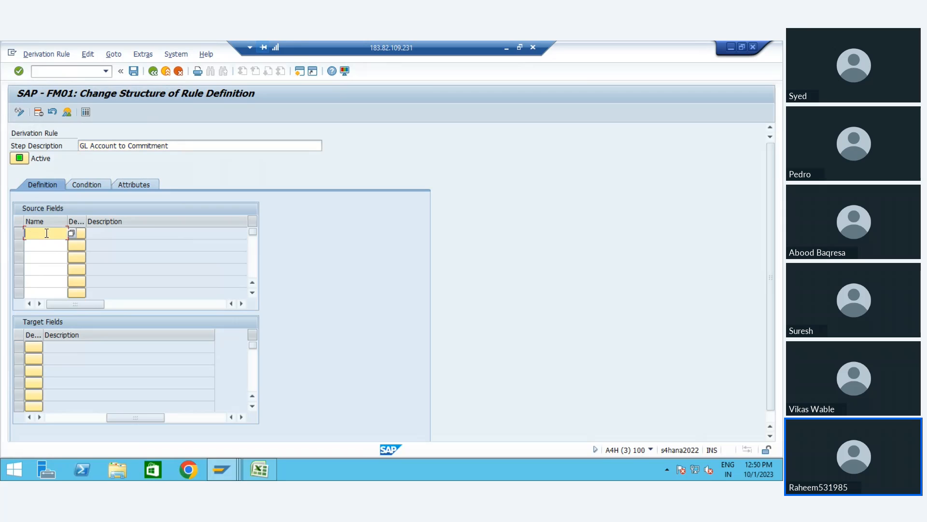
click(70, 233)
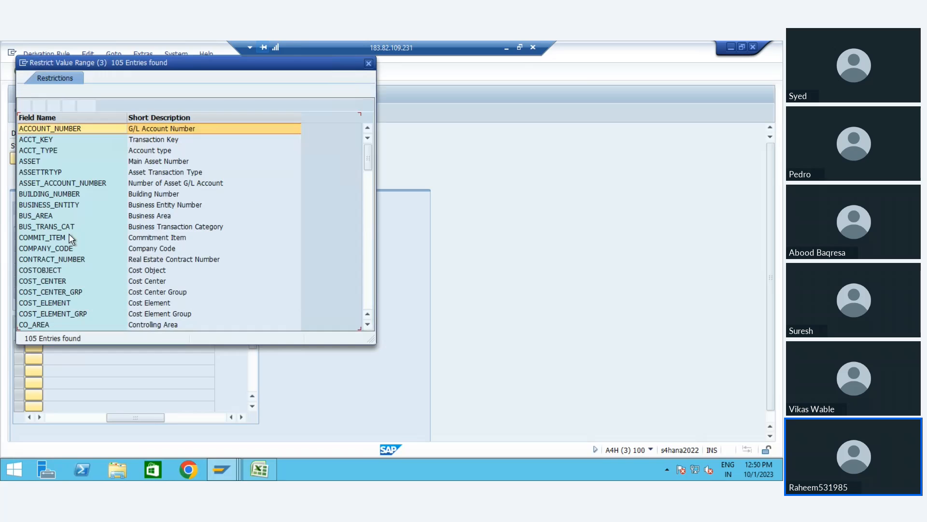
click(156, 305)
key(Up)
key(Up)
key(Up)
key(Up)
key(Up)
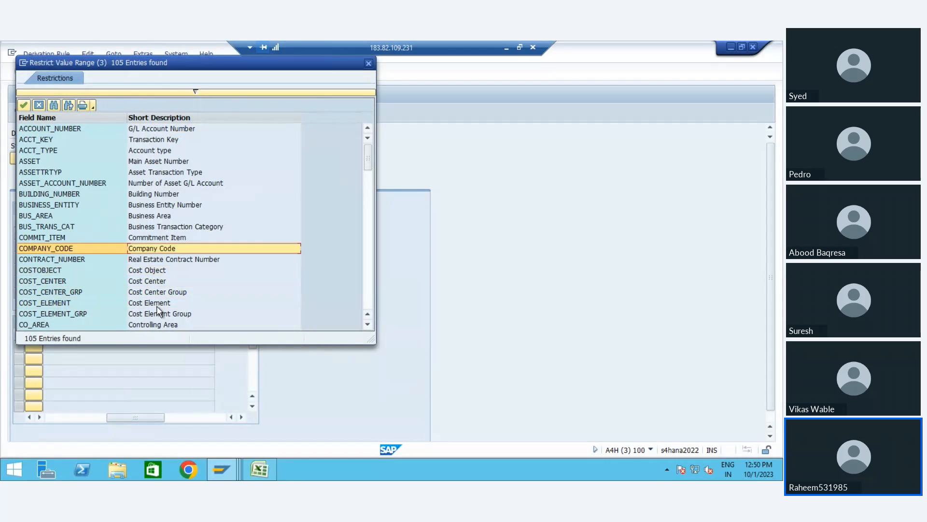
key(Return)
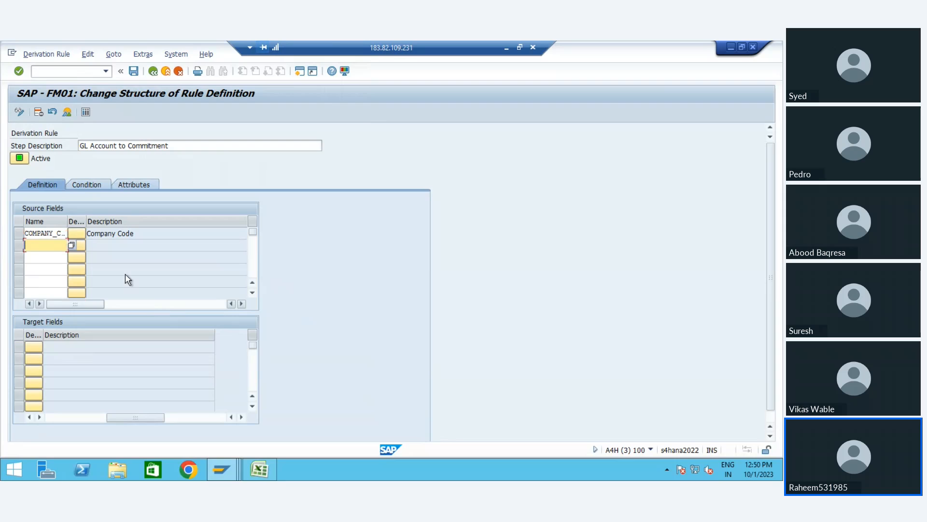
Add ACCOUNT_NUMBER (G/L Account Number) as the second source field of the rule.
click(73, 246)
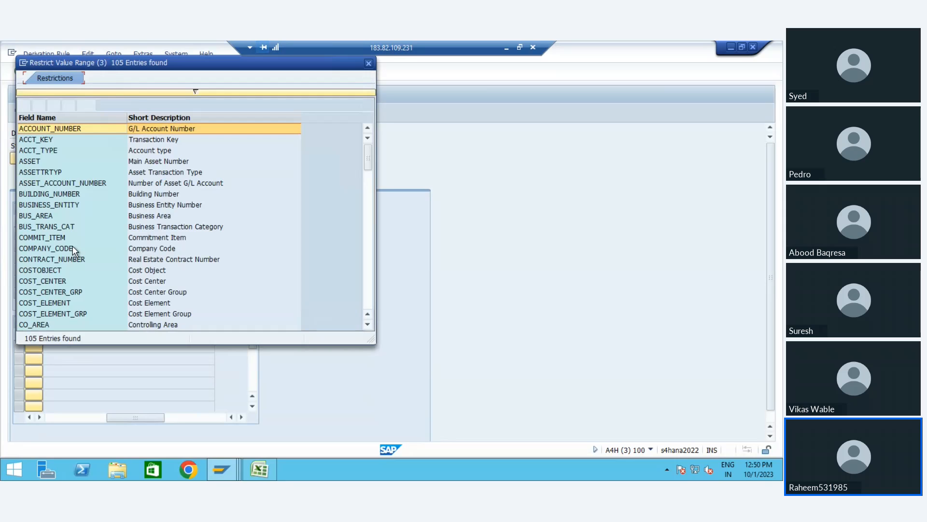
key(Down)
key(Down)
key(Down)
key(Down)
key(Up)
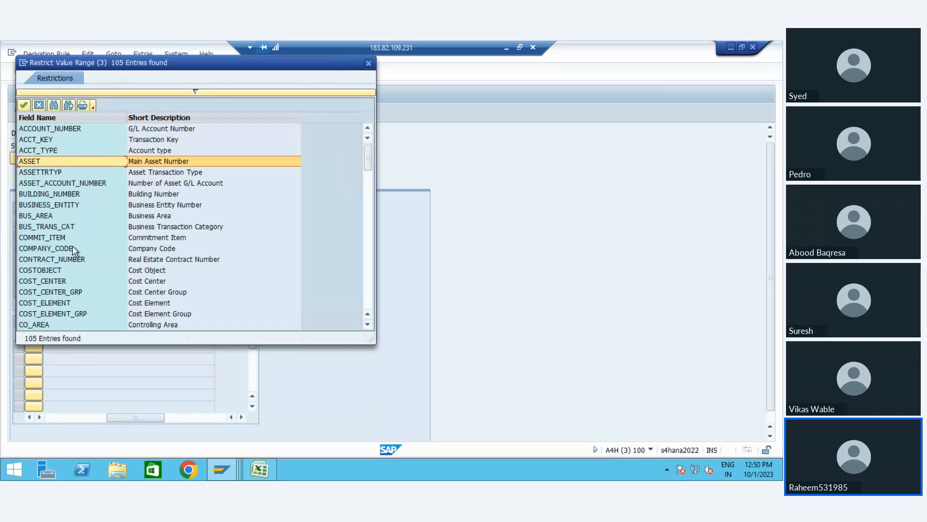
key(Down)
key(Down)
key(Down)
key(Down)
key(Down)
key(Down)
key(Down)
key(Down)
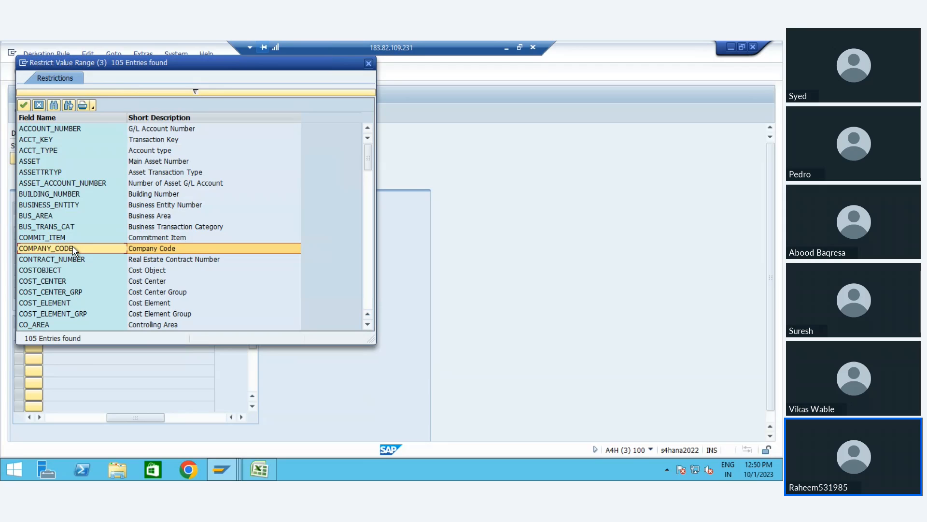
key(Down)
key(Down)
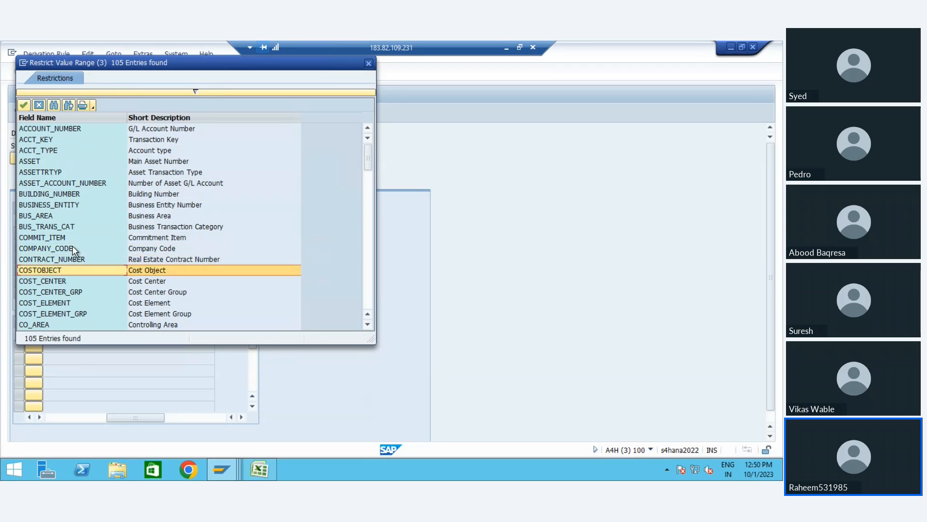
double_click(62, 129)
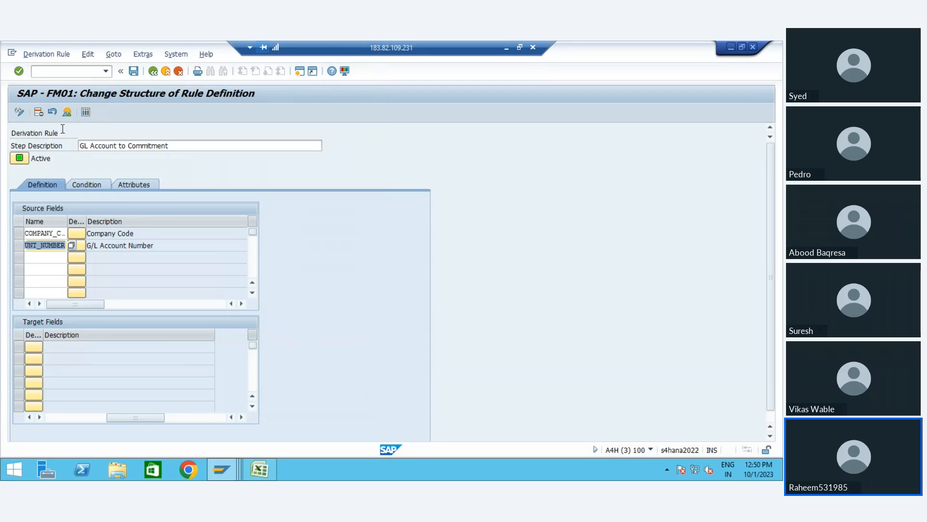
Search the available fields for "commit", add COMMIT_ITEM (Commitment Item) as the target field and save the rule definition.
click(83, 418)
click(47, 344)
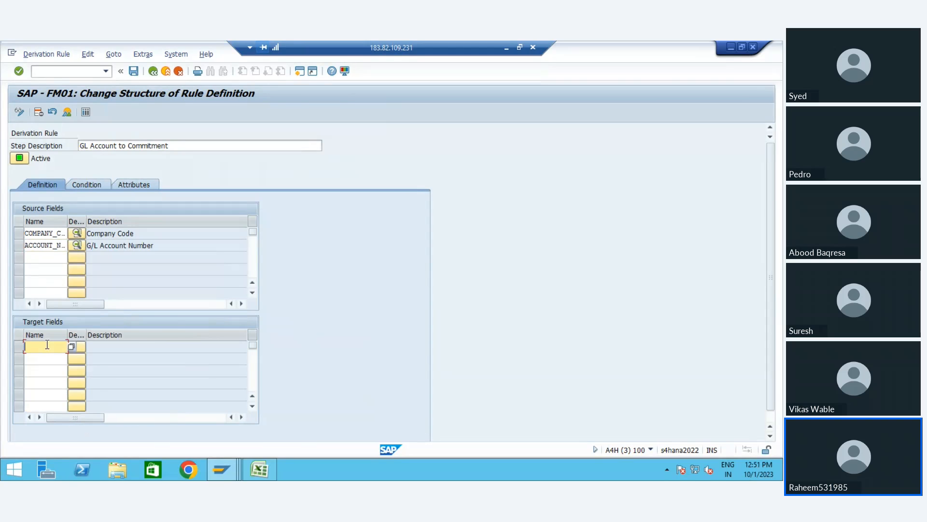
click(71, 347)
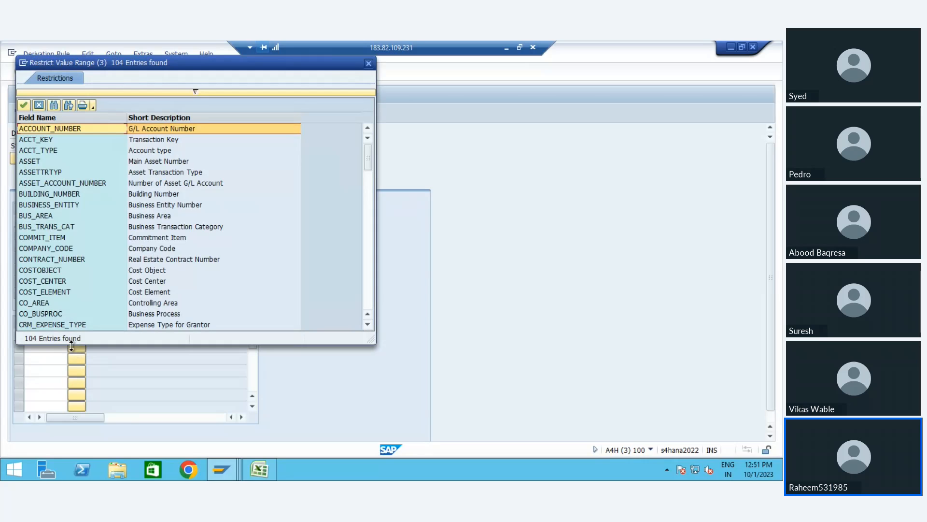
key(Down)
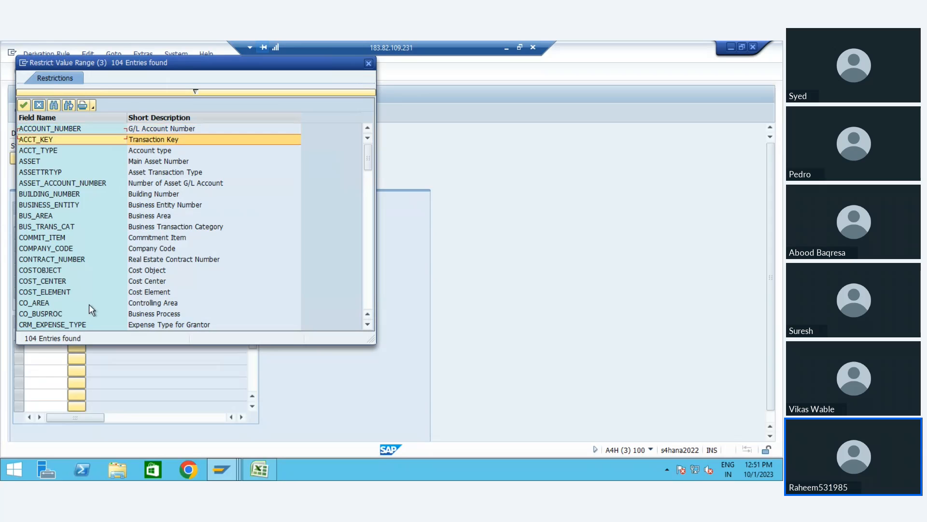
key(Down)
key(Down)
key(Down)
key(Down)
key(Down)
key(Down)
key(Down)
key(Down)
key(Down)
key(Down)
key(Down)
key(Down)
key(Down)
key(Down)
key(Down)
key(Down)
key(Down)
key(Down)
key(Down)
key(Down)
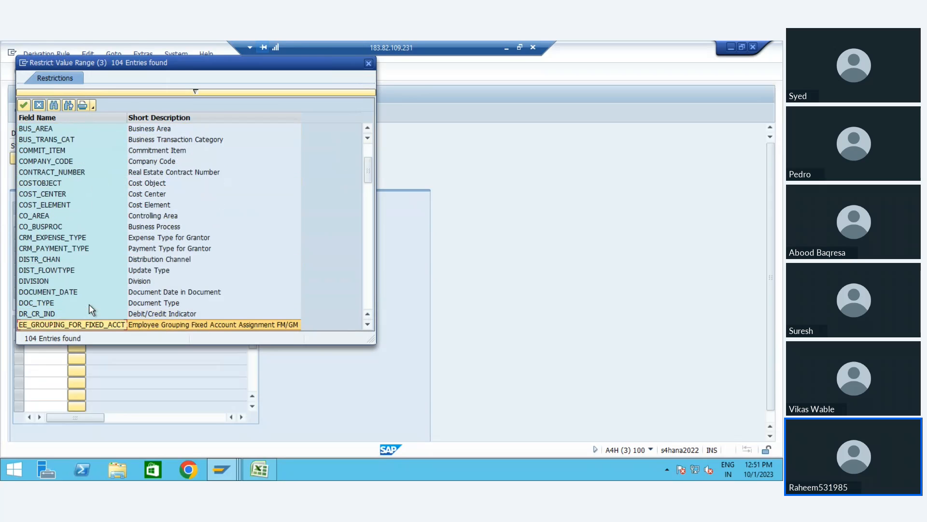
key(Down)
key(Down)
key(Down)
key(Down)
key(Down)
key(Down)
key(Down)
key(Down)
key(Down)
key(Down)
key(Down)
key(Down)
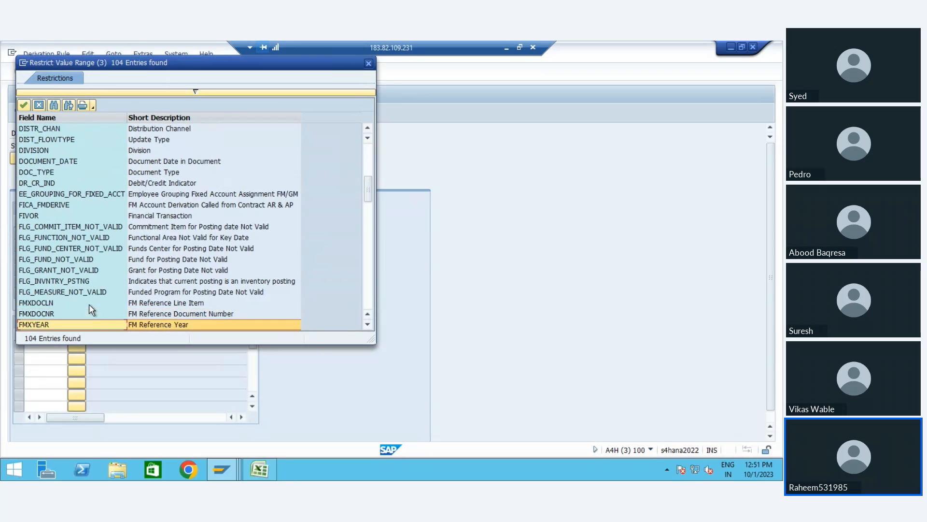
key(Down)
key(Down)
key(Down)
key(Down)
key(Down)
key(Down)
key(Down)
key(Down)
key(Down)
key(Down)
key(Down)
key(Down)
key(Down)
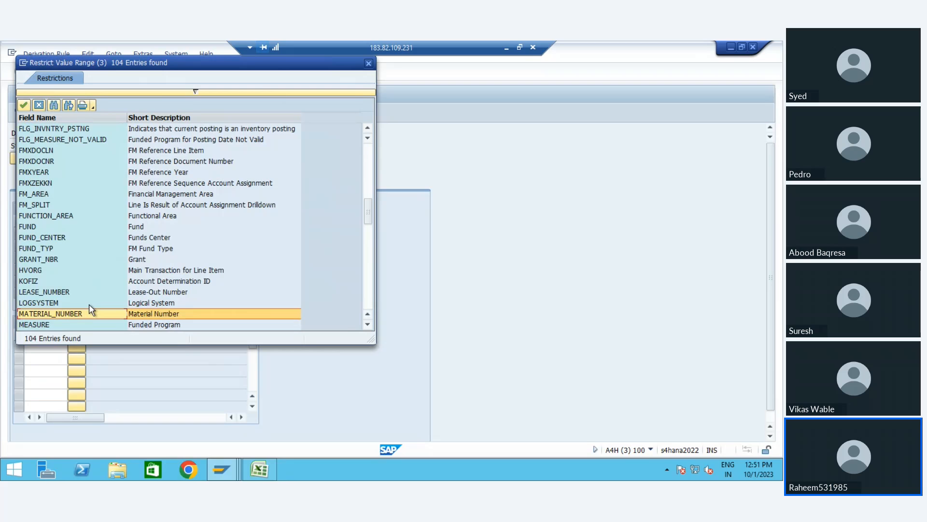
key(Down)
key(Down)
key(Down)
key(Down)
key(Down)
key(Down)
key(Down)
key(Down)
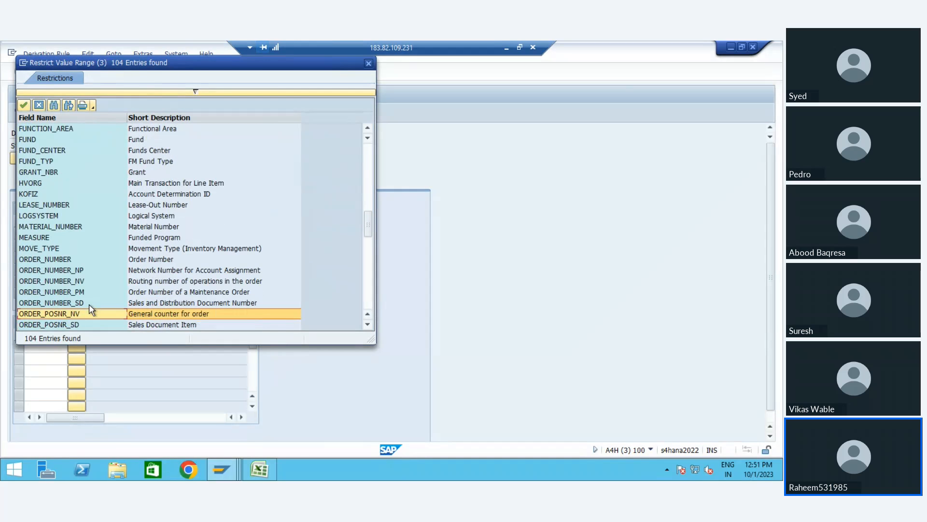
key(ctrl+f)
text(commit)
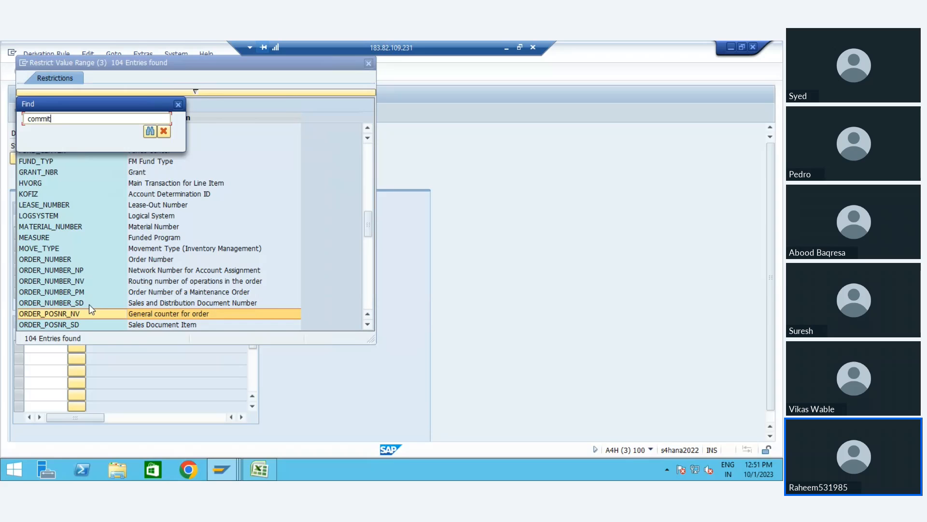
key(Return)
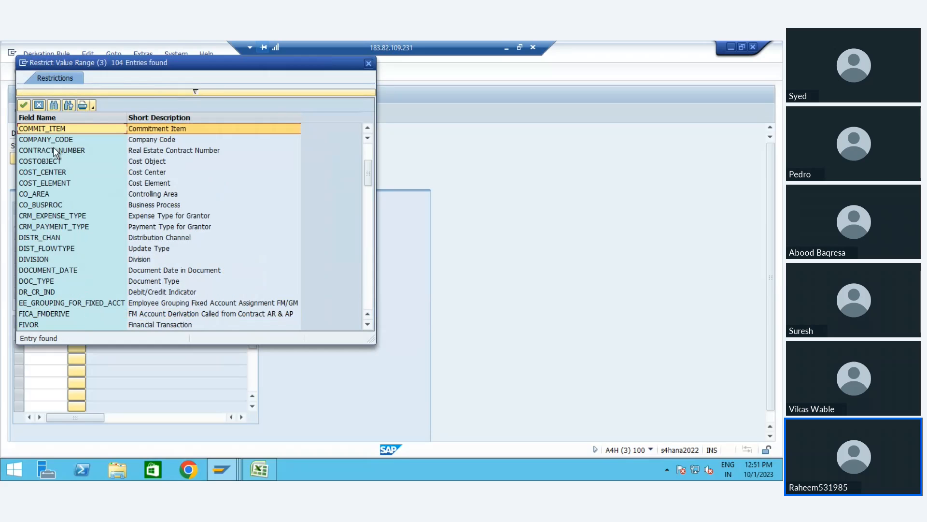
double_click(49, 129)
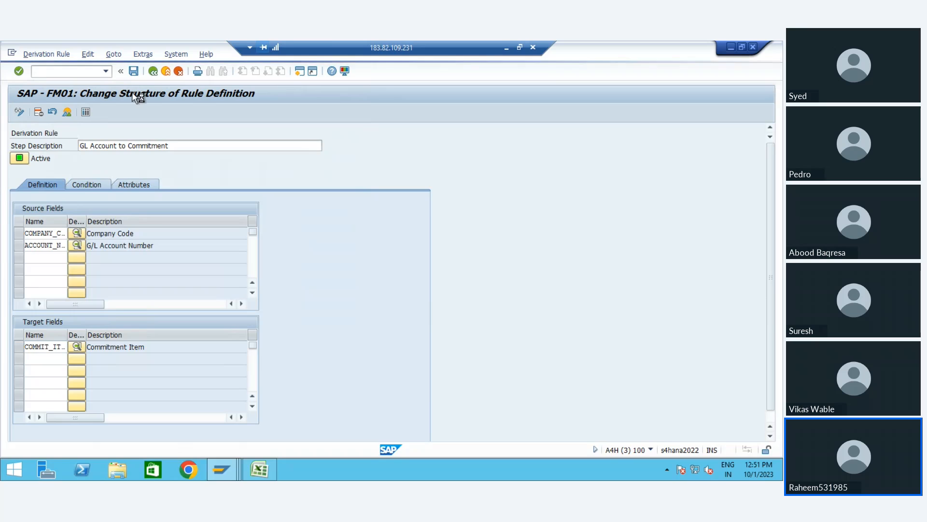
click(135, 72)
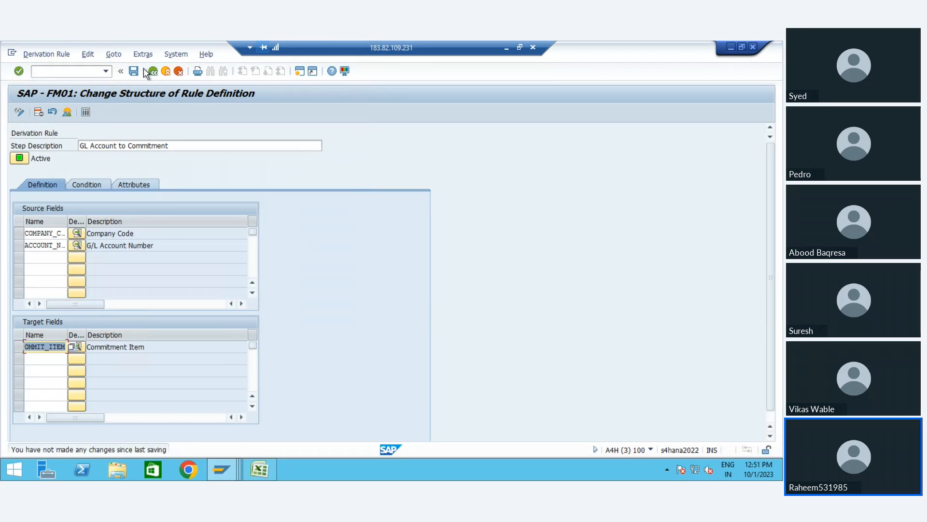
Open the rule values of the GL Account to Commitment rule, switch them to editing and insert an empty row.
click(86, 113)
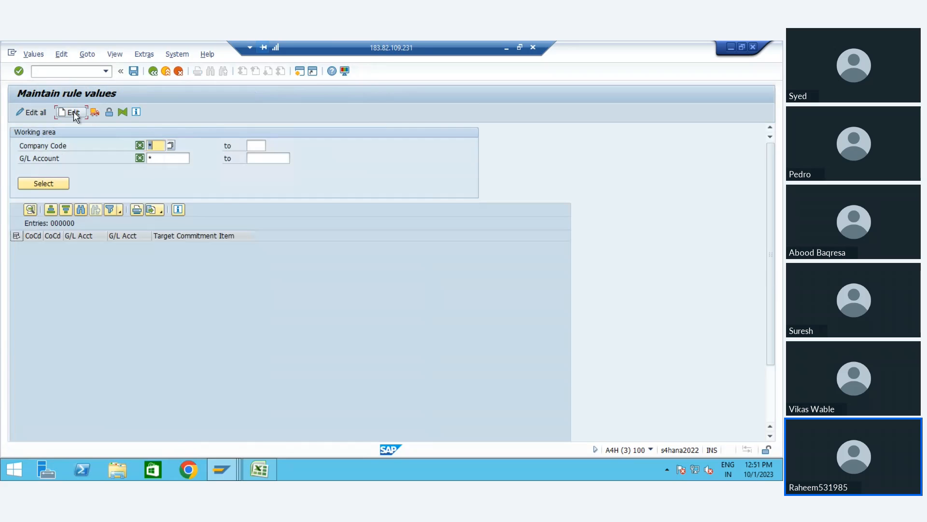
click(70, 112)
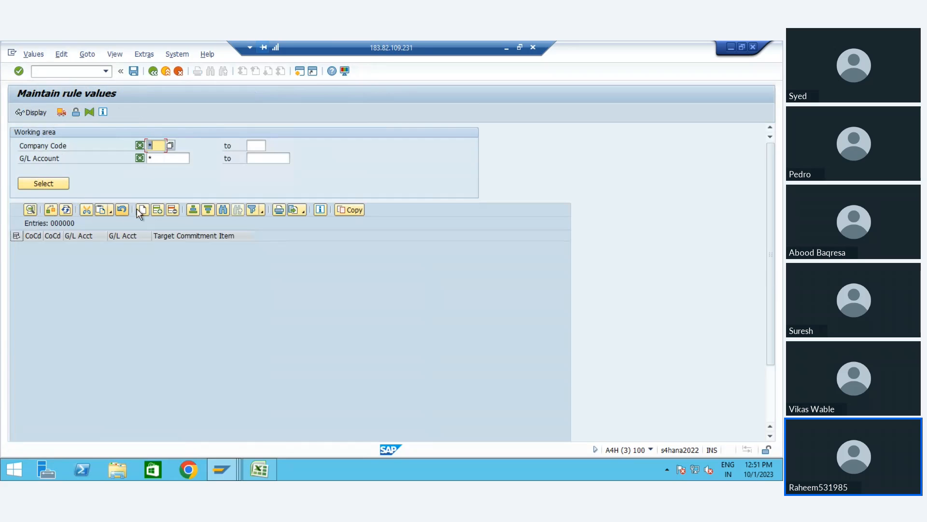
click(157, 210)
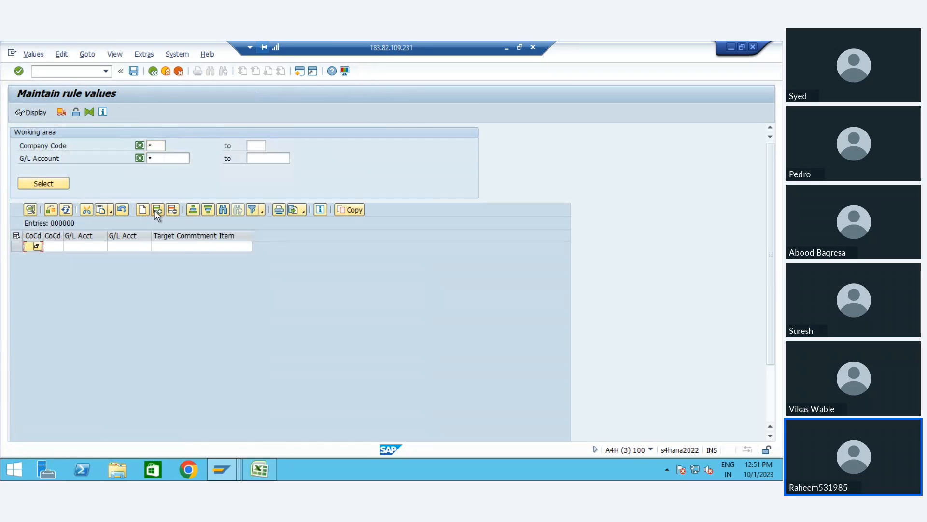
Enter company code ZNFM as the source company code of the new G/L account entry.
click(37, 247)
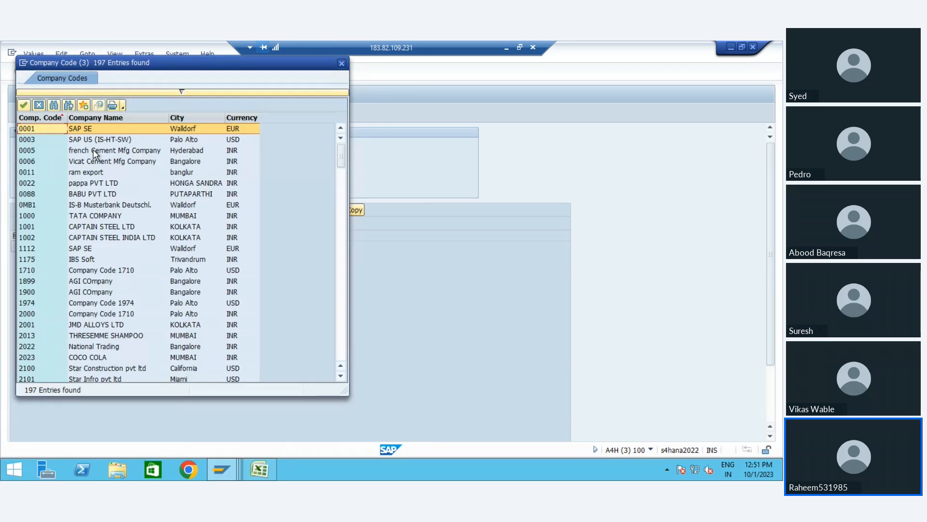
click(39, 105)
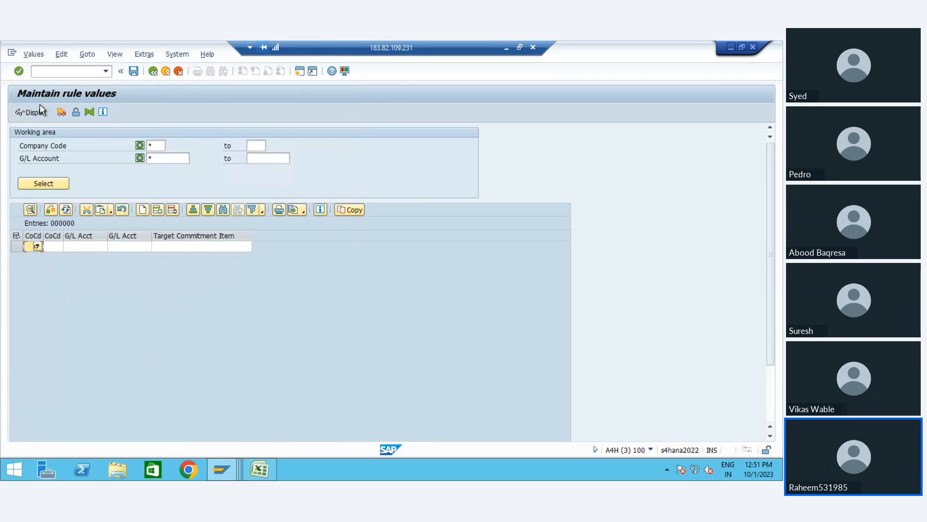
text(fm)
key(Tab)
key(Tab)
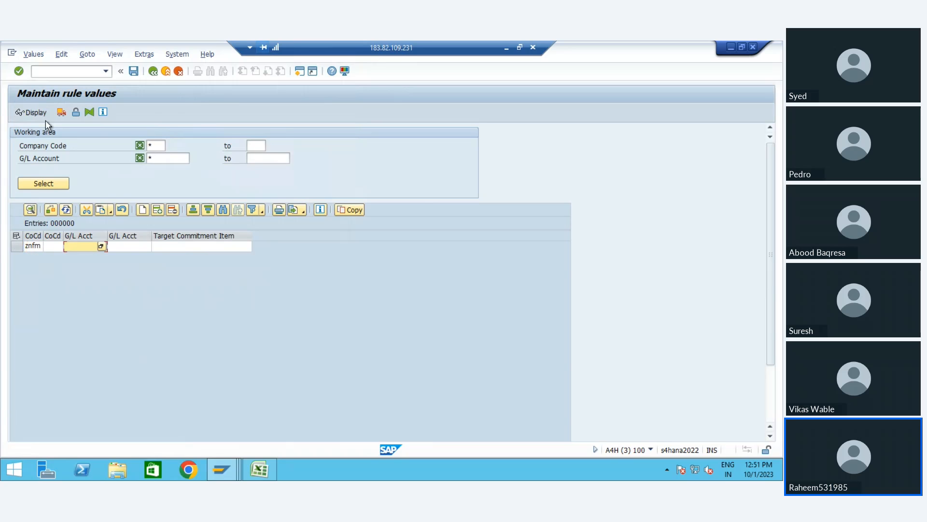
List the G/L accounts of company code ZNFM and choose 420000 (Rent Account) as the entry's G/L account.
click(102, 246)
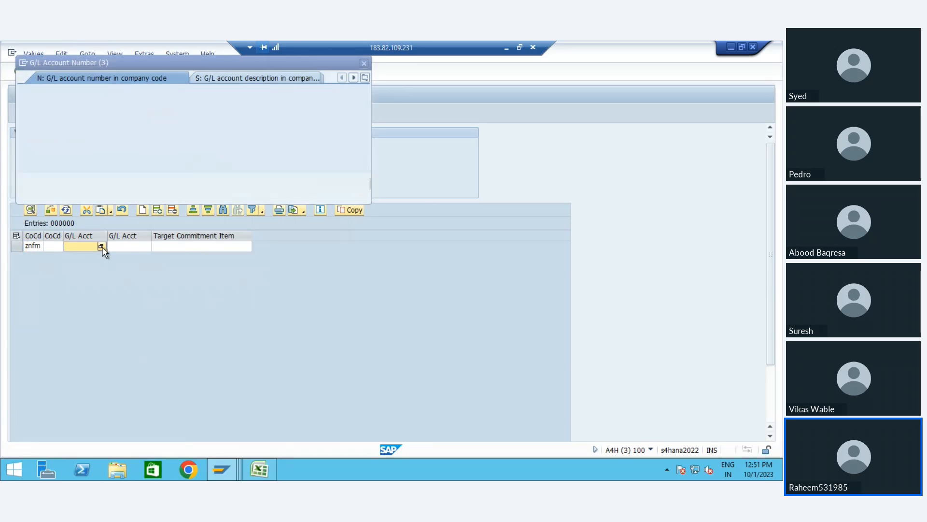
key(Return)
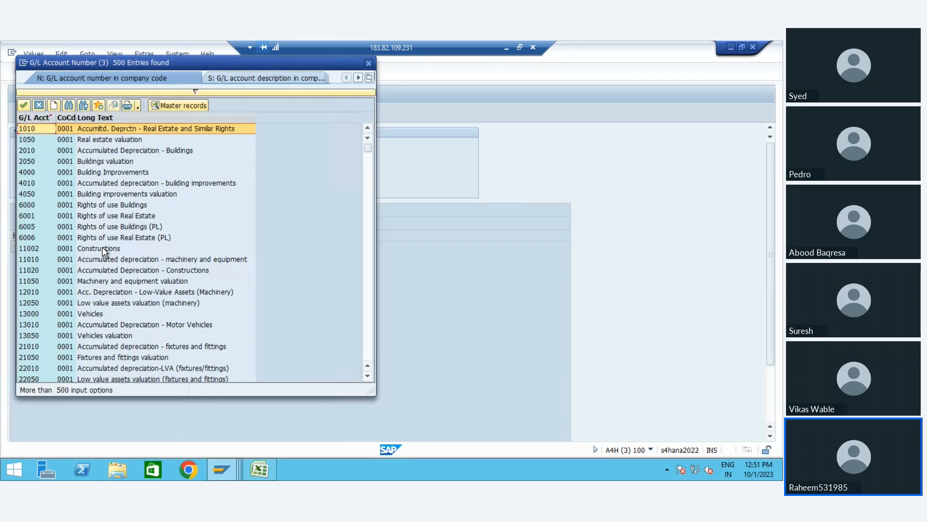
click(195, 92)
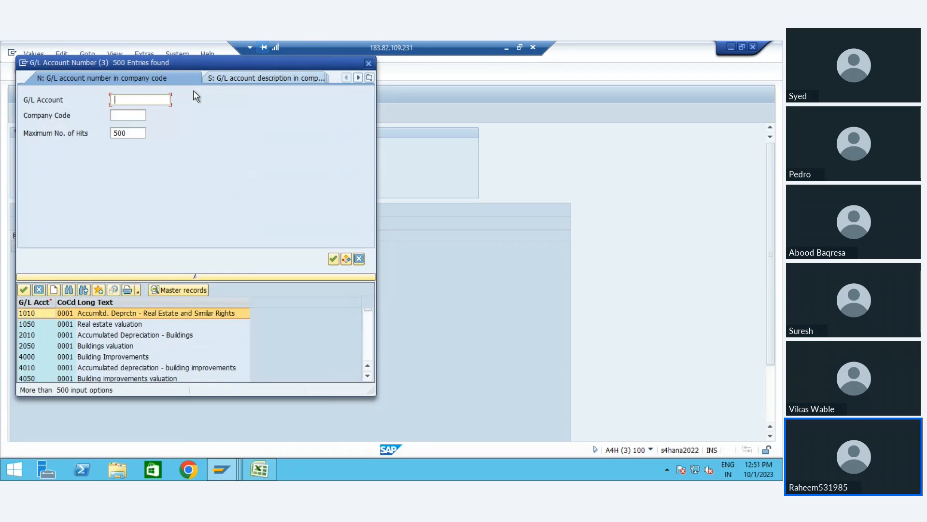
click(131, 115)
text(asim)
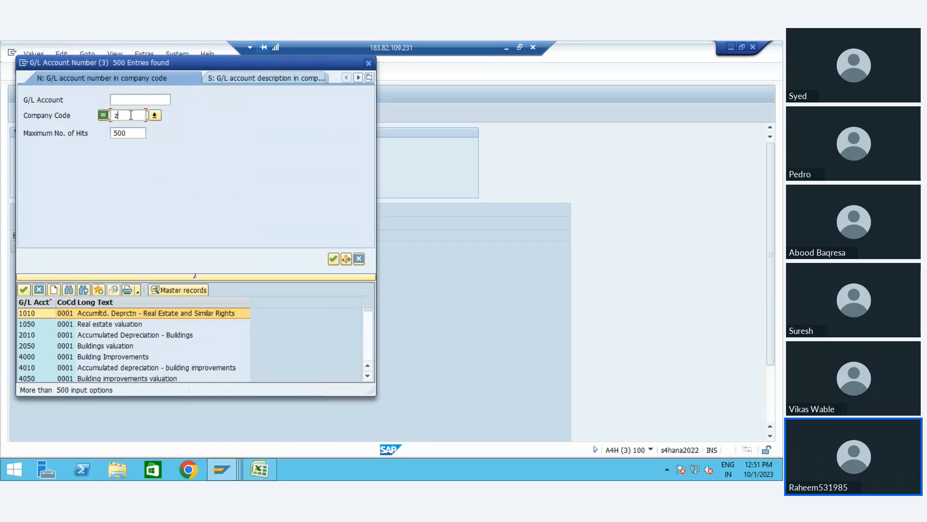
key(Return)
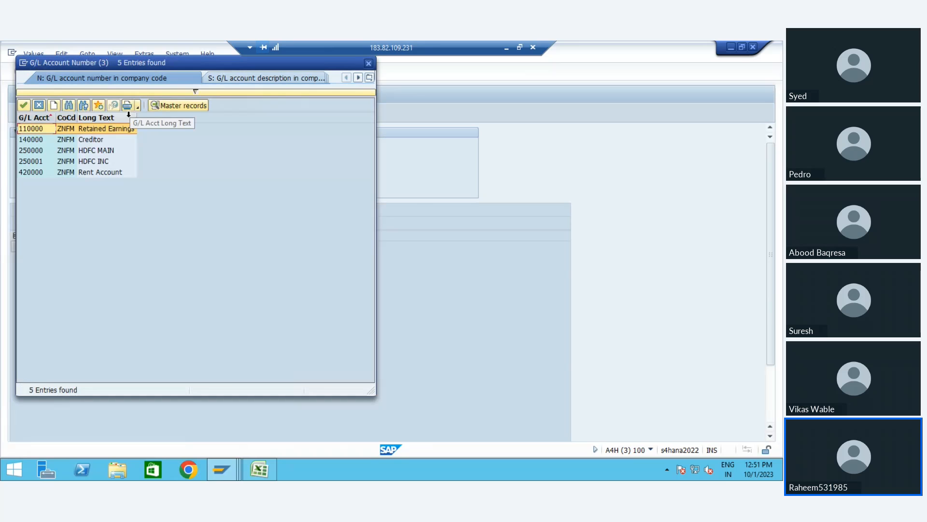
key(Down)
key(Down)
key(Down)
key(Down)
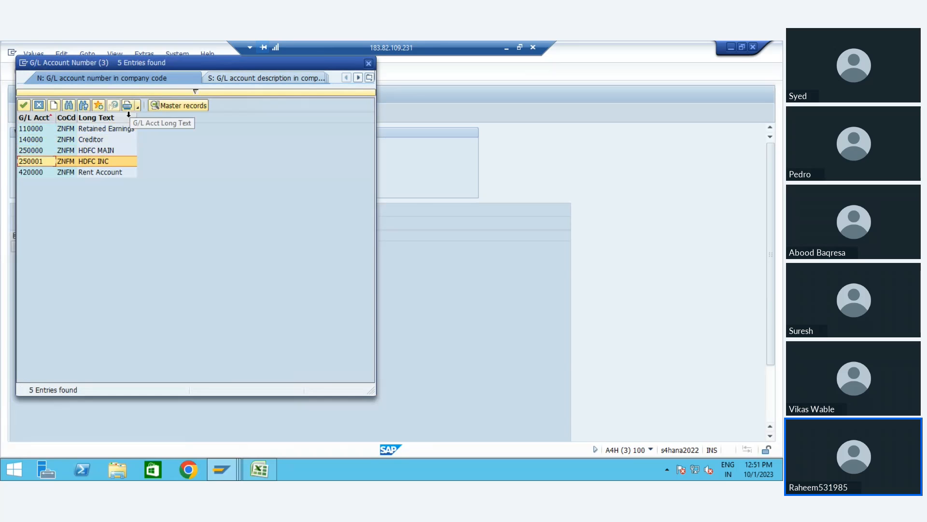
key(Return)
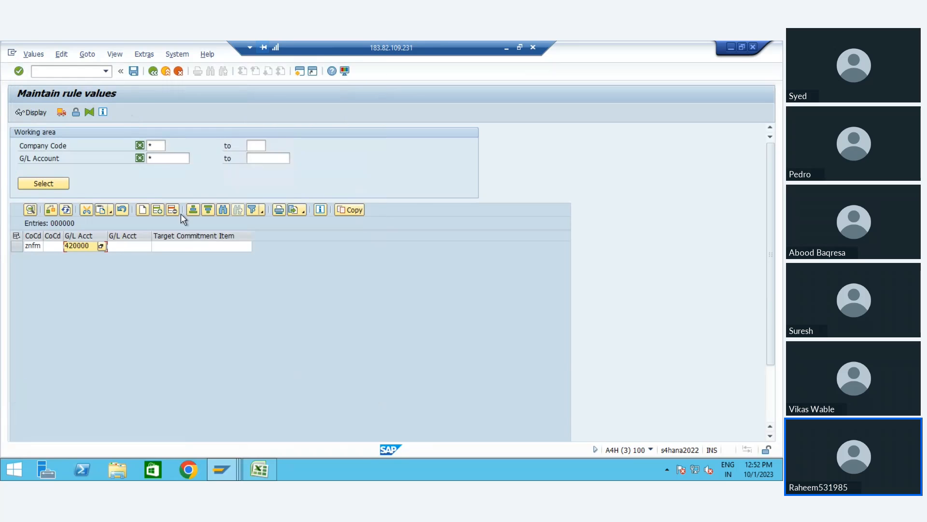
Assign RENT as the target commitment item, save the rule values and return to the derivation strategy.
click(190, 246)
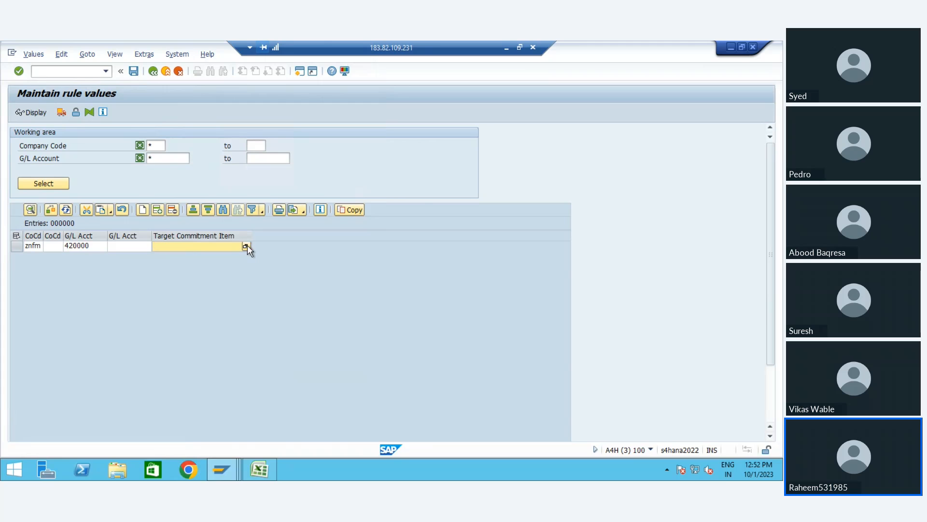
click(246, 246)
key(Return)
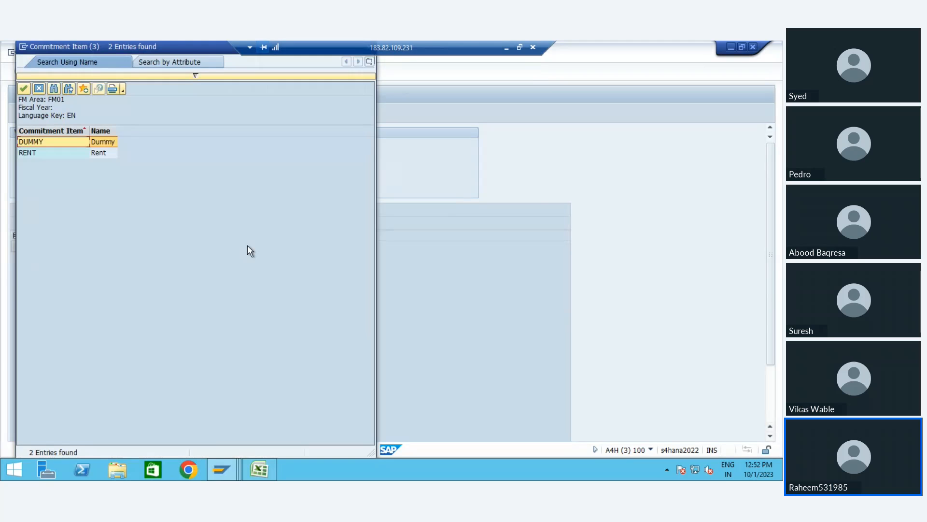
key(Return)
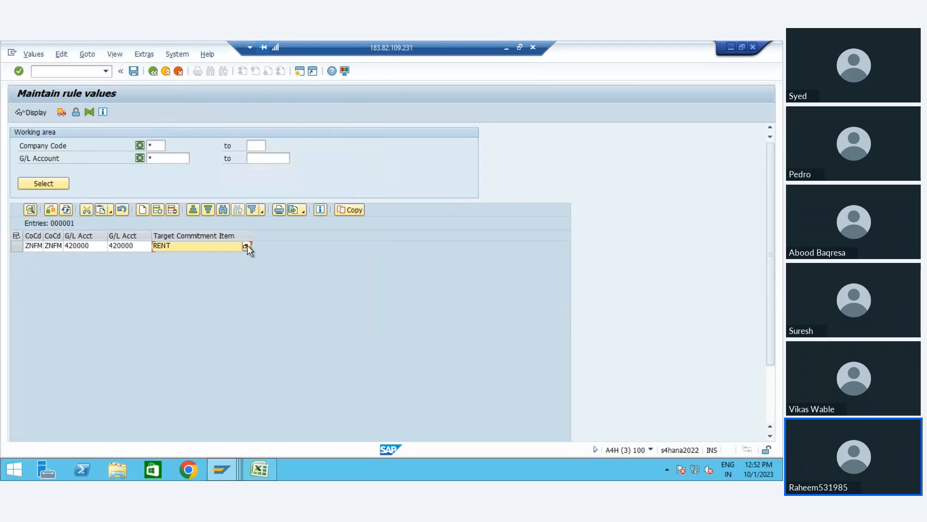
key(Return)
click(134, 71)
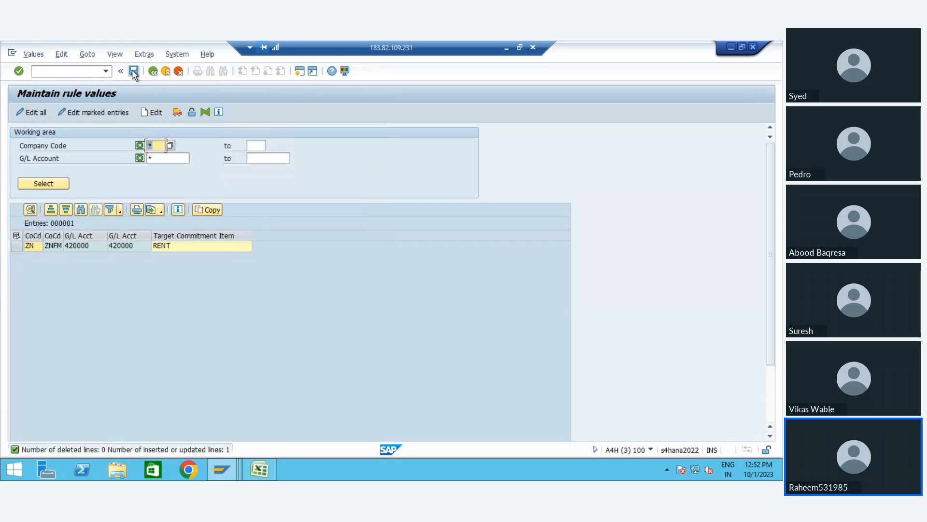
click(134, 71)
click(153, 72)
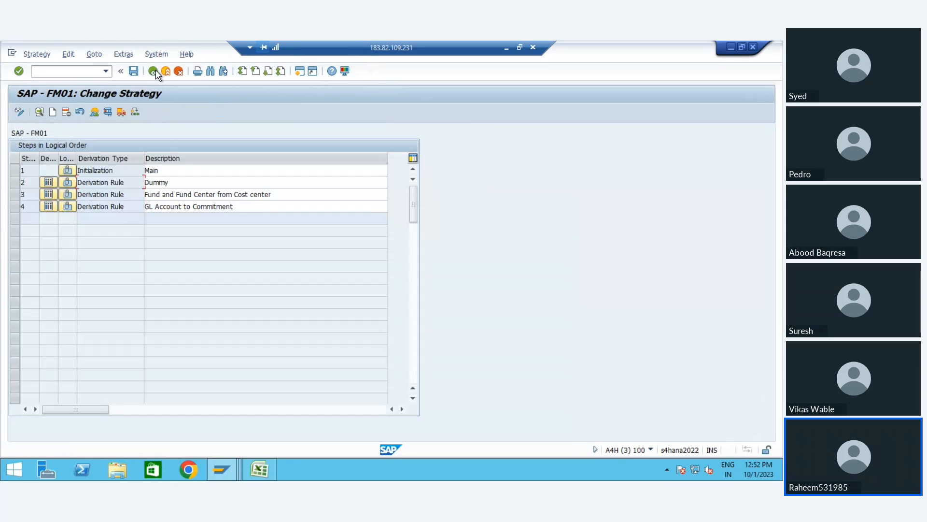
click(133, 71)
Reopen the rule values of the GL Account to Commitment rule and display all saved entries.
double_click(113, 207)
click(86, 112)
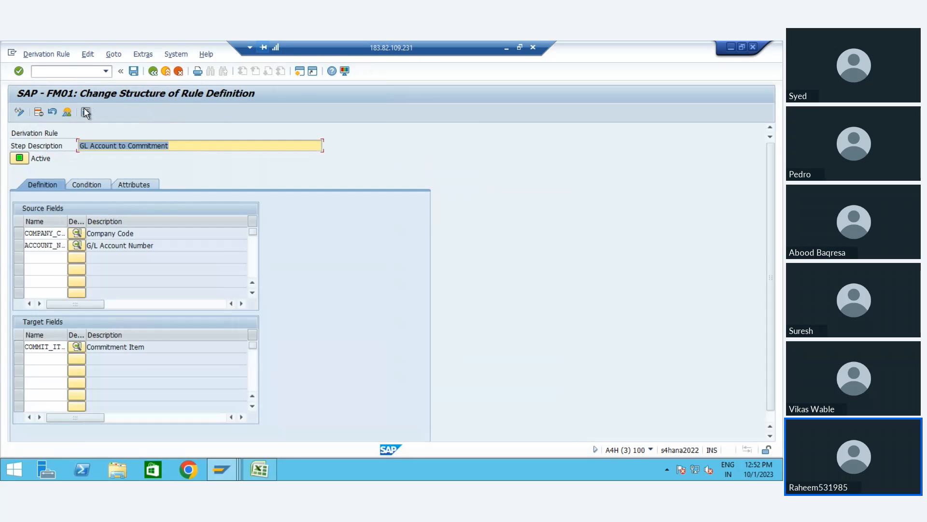
click(52, 183)
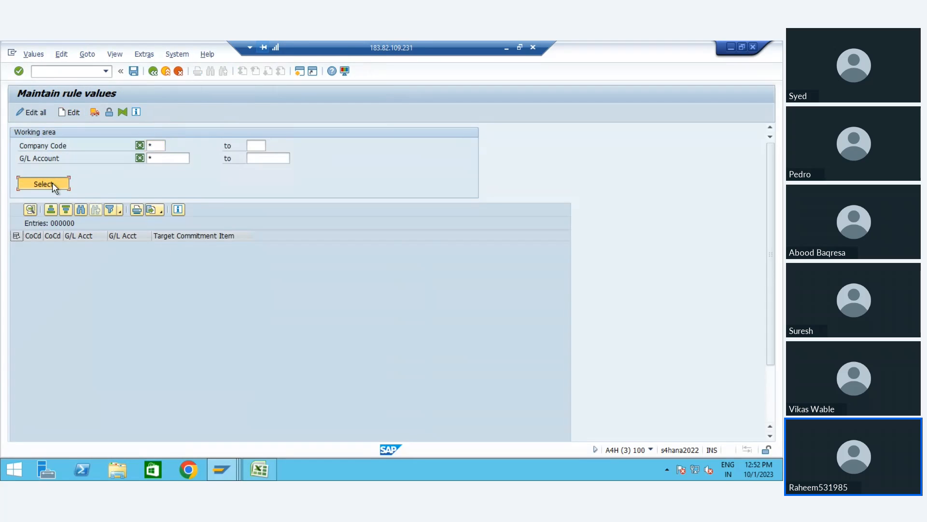
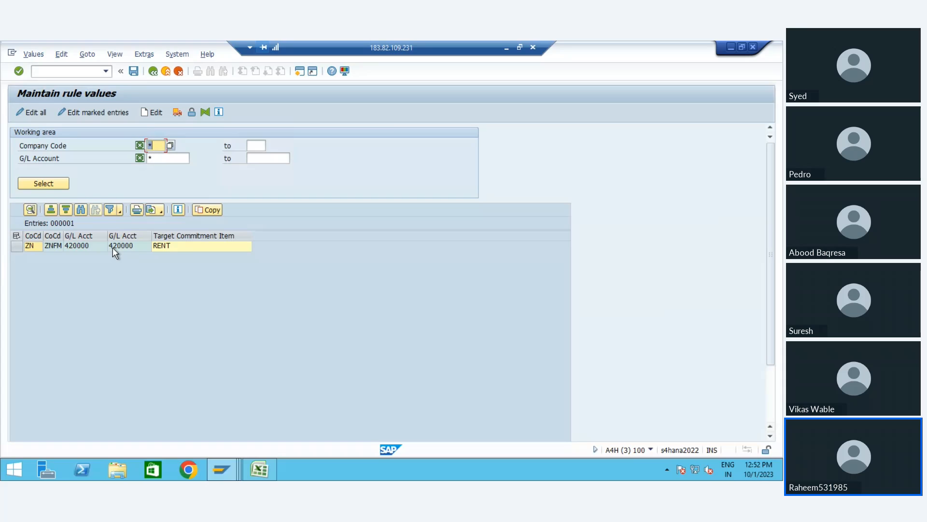
click(85, 245)
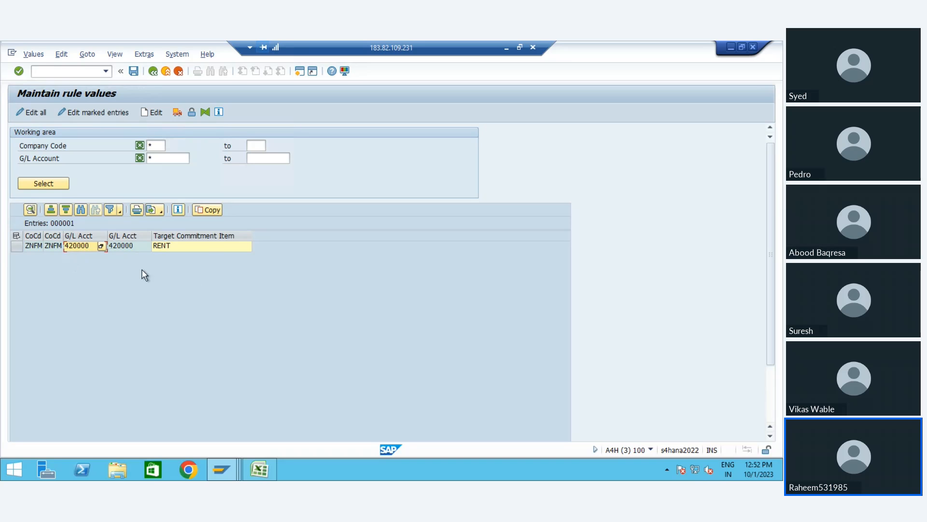
click(153, 71)
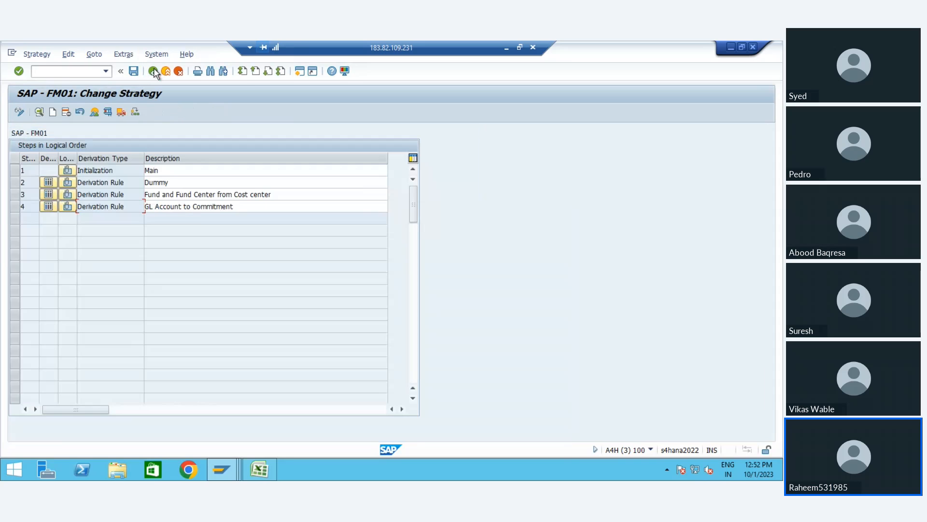
click(134, 72)
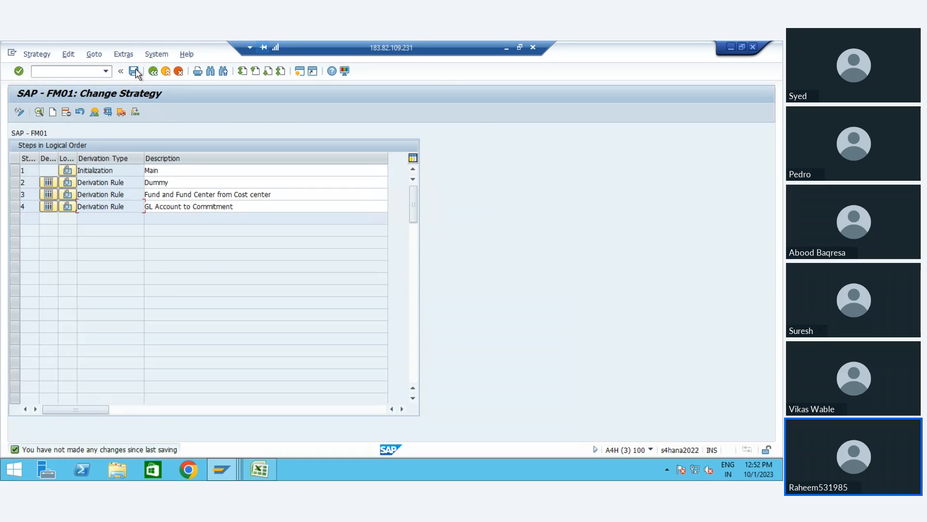
Check the rule values of the Dummy rule for existing entries across all company codes.
click(163, 177)
click(51, 180)
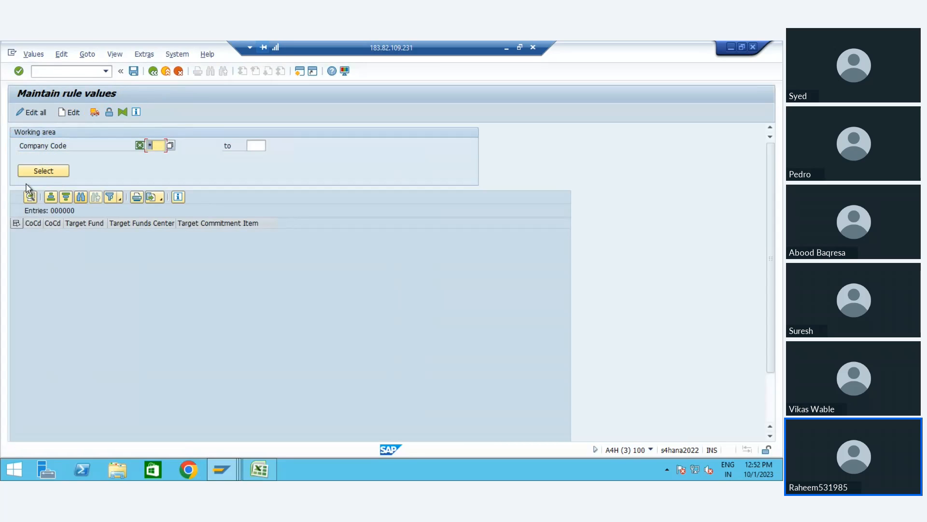
click(42, 170)
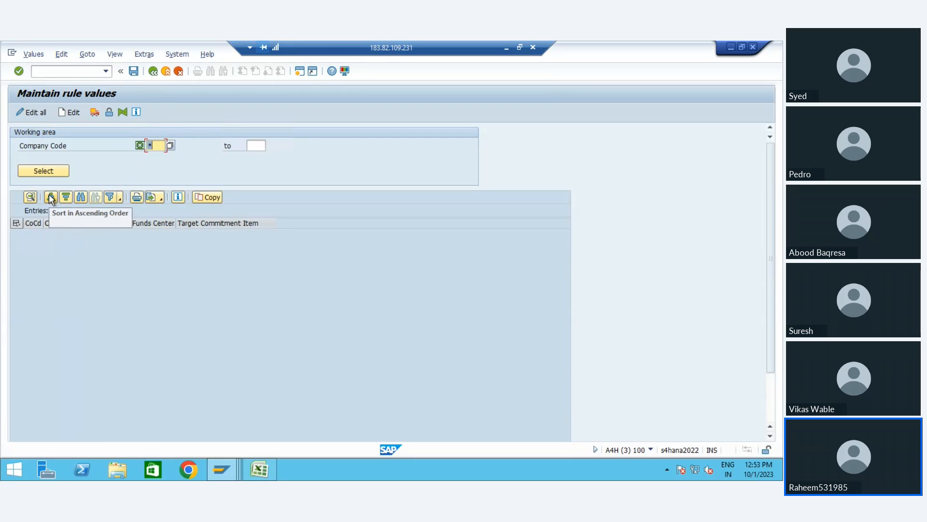
click(153, 71)
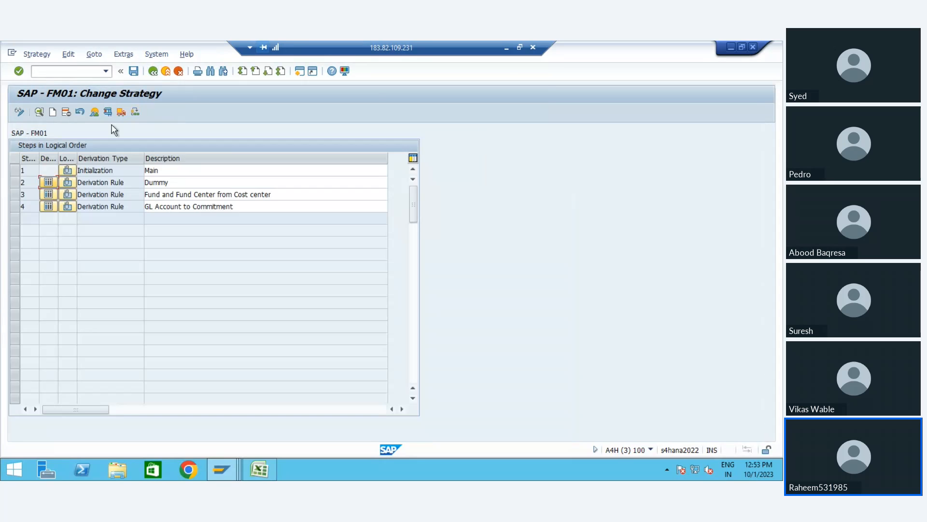
click(49, 182)
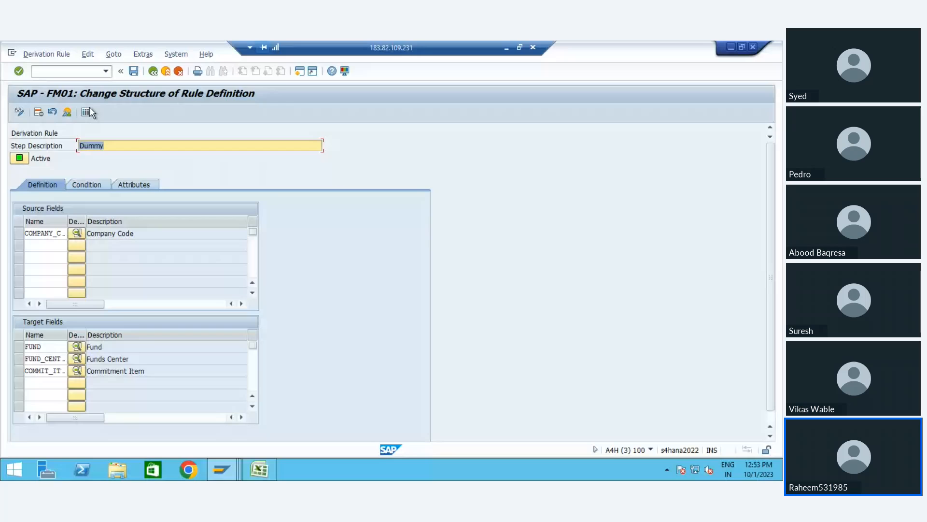
click(87, 112)
click(45, 172)
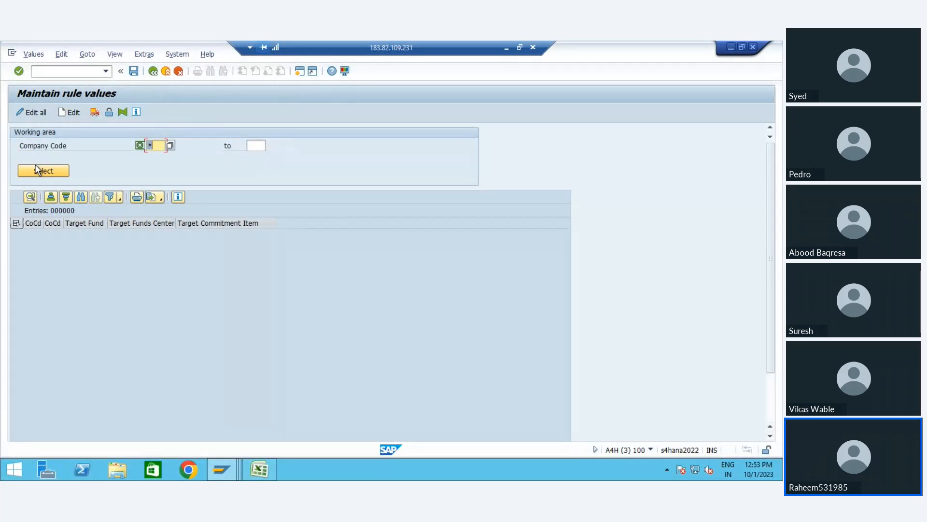
key(F3)
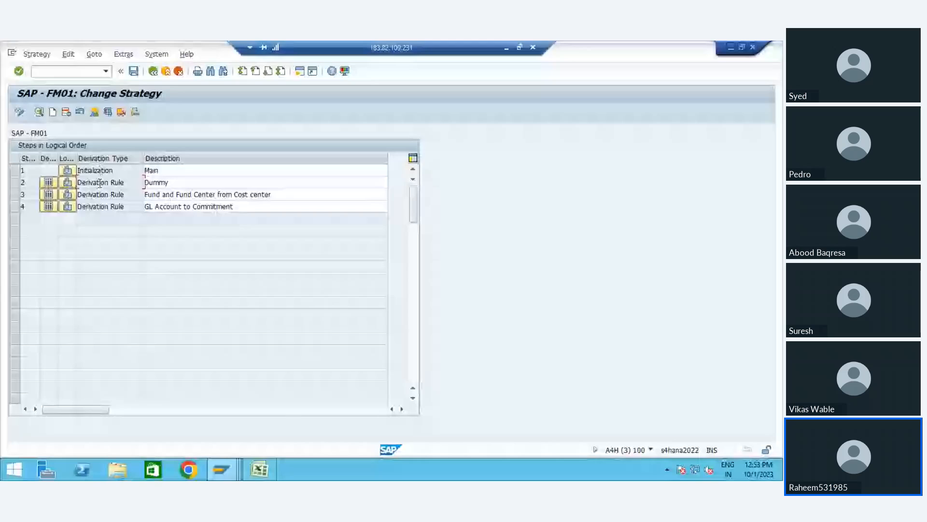
Open the definition of the Dummy rule and delete its Company Code source field.
double_click(98, 183)
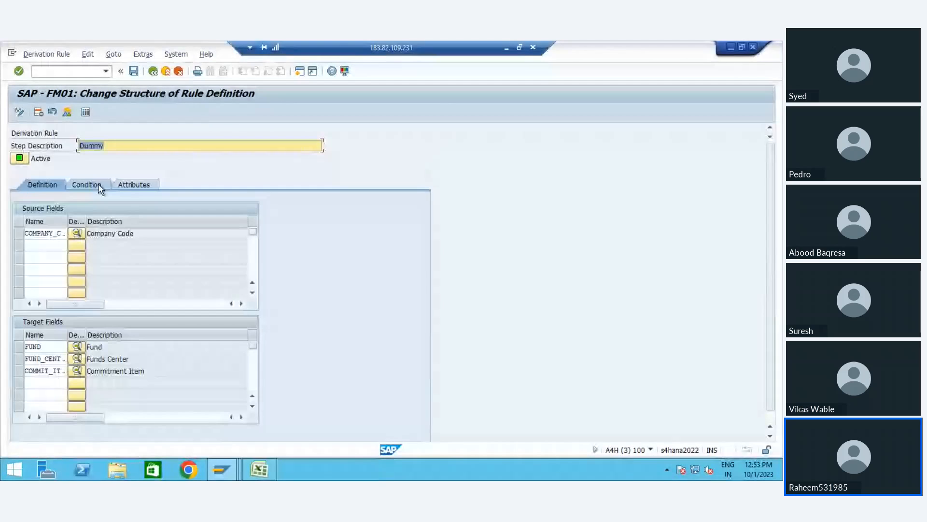
click(17, 233)
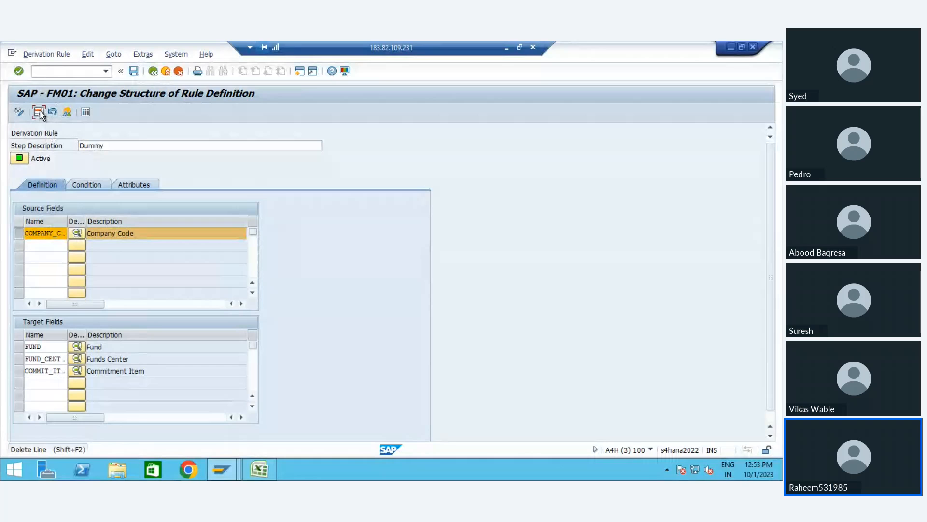
click(39, 112)
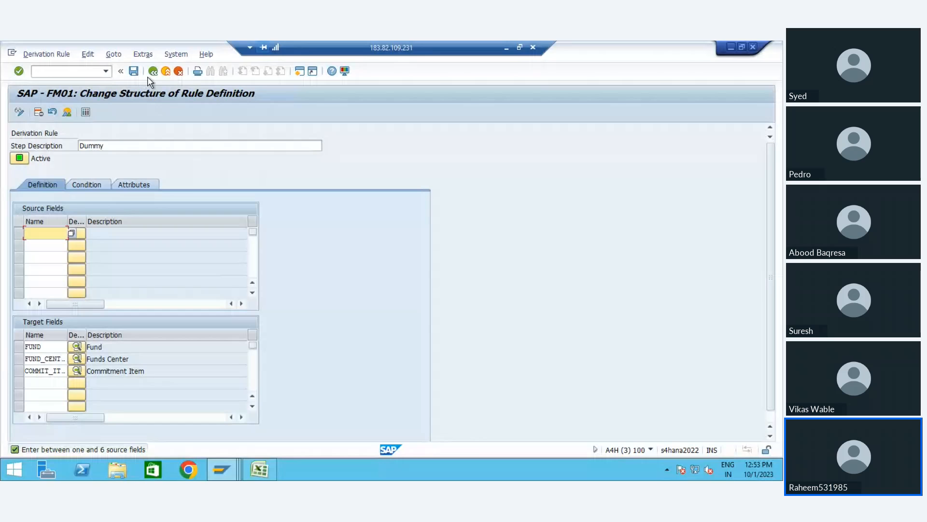
Add COMPANY_CODE (Company Code) as the source field of the Dummy rule from the list of available fields.
click(47, 237)
click(71, 232)
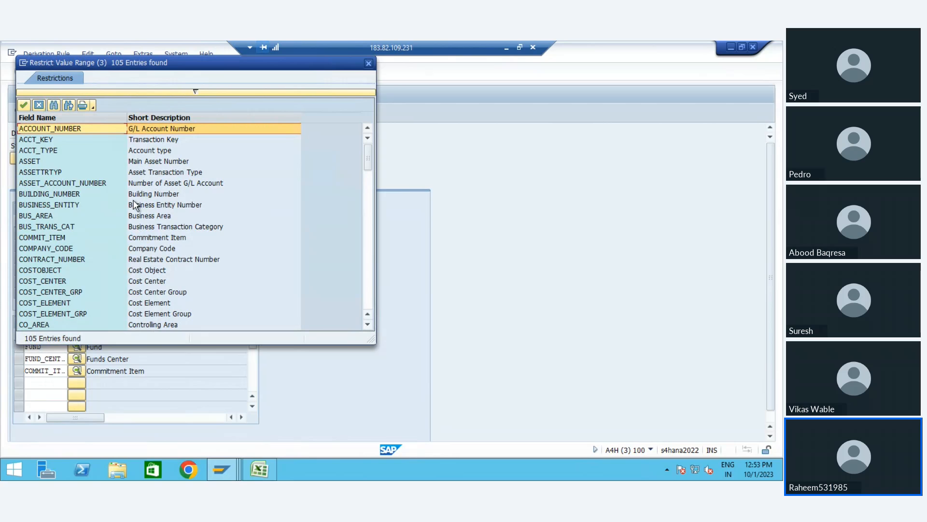
key(Down)
key(Down)
key(Down)
key(Down)
key(Down)
key(Down)
key(Down)
key(Down)
key(Down)
key(Down)
key(Down)
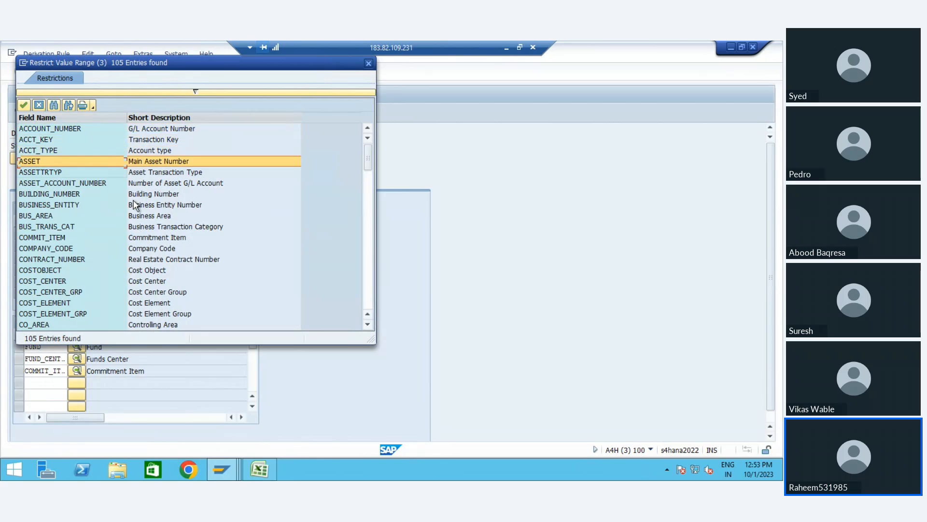
key(Return)
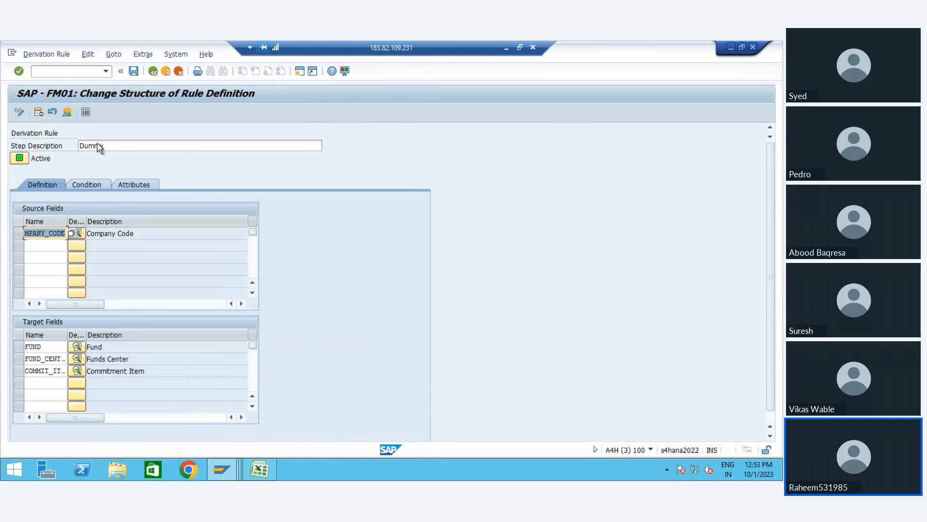
Save the Dummy rule's definition, open its rule values and insert an entry for company codes 0001 to ZZZZ.
click(86, 113)
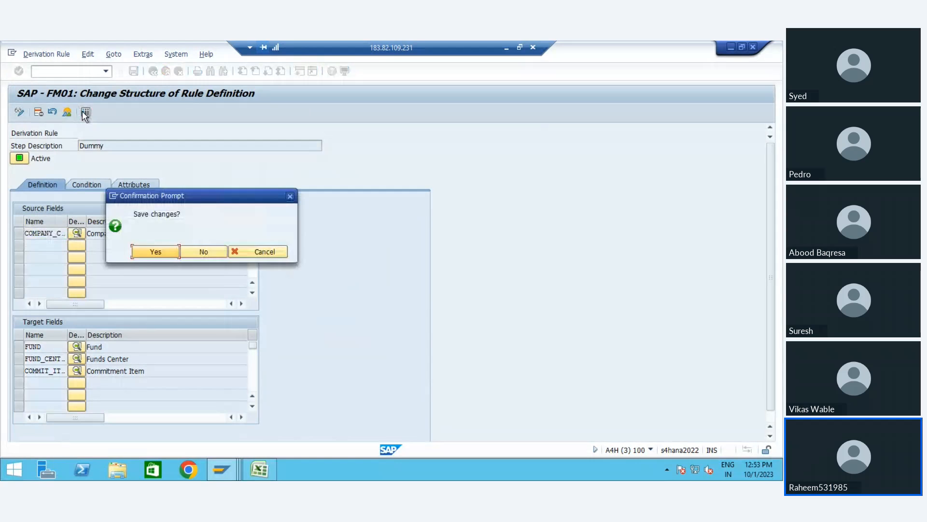
click(155, 251)
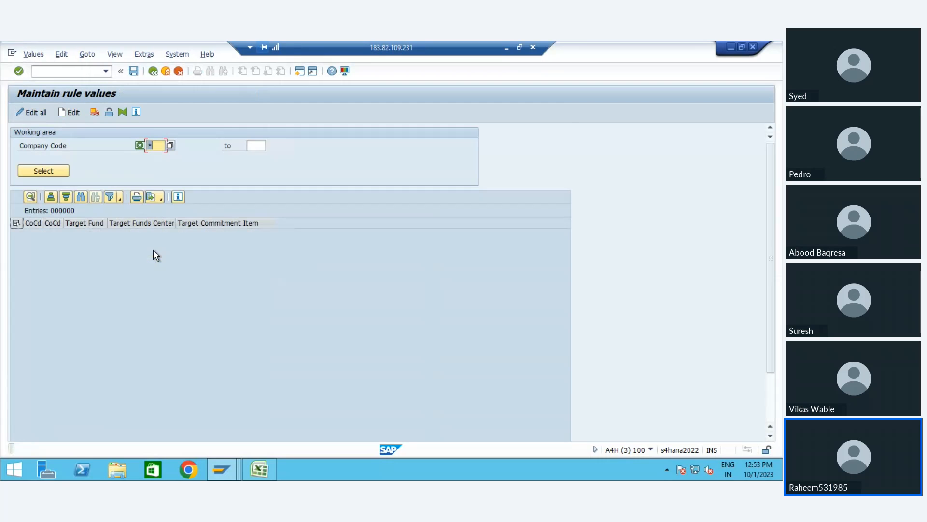
click(62, 114)
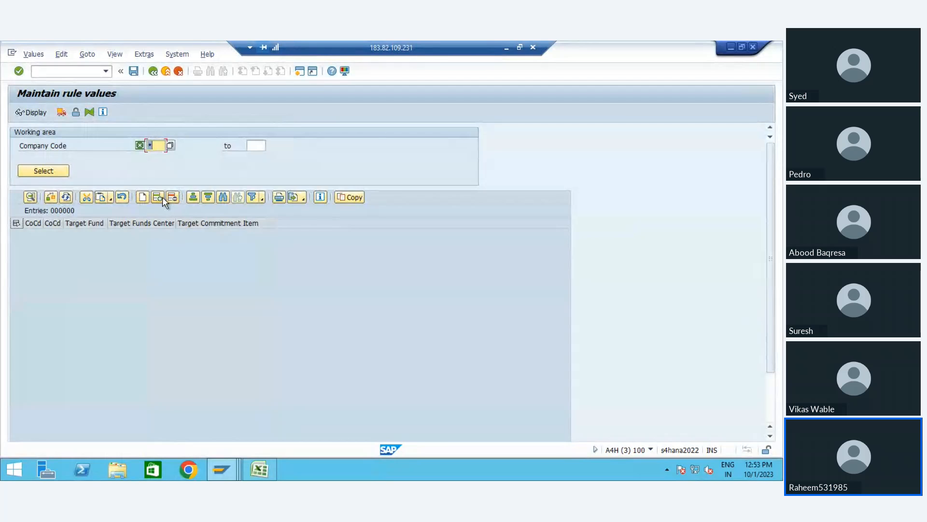
click(161, 196)
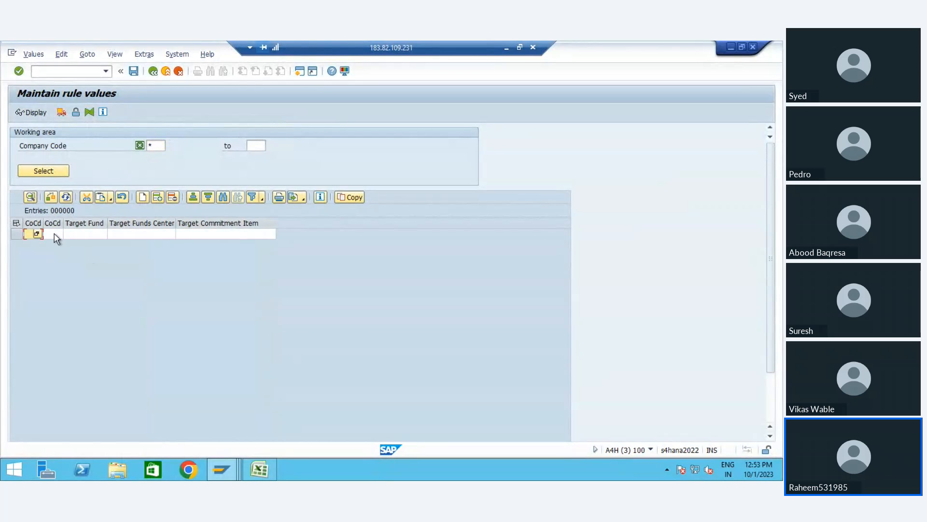
click(37, 233)
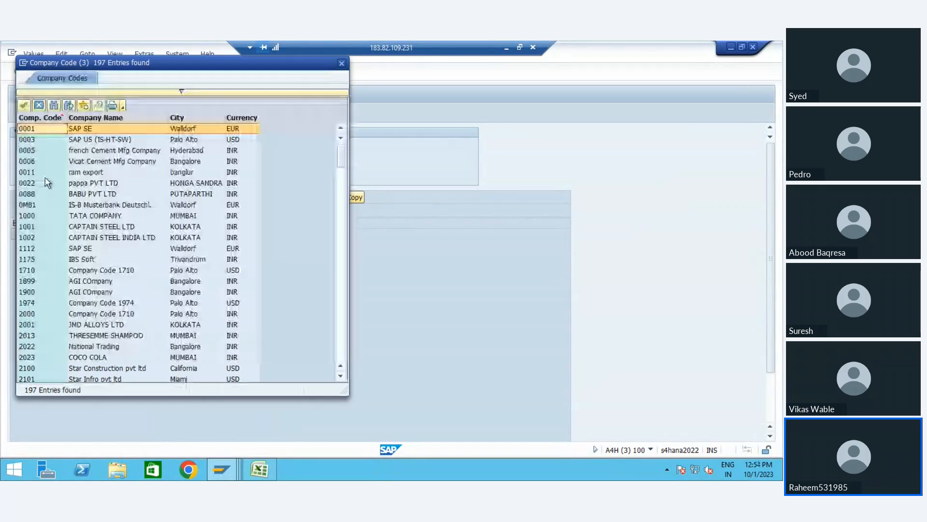
double_click(33, 129)
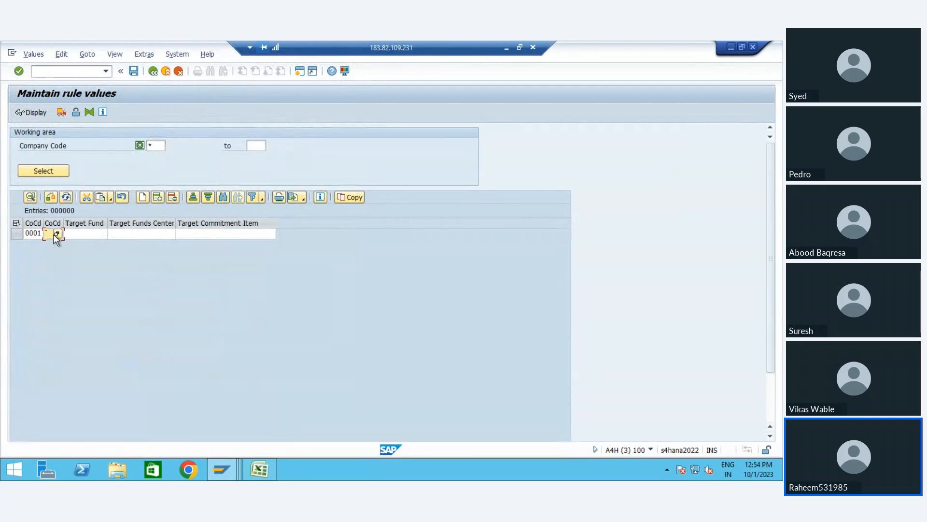
text(ZZZZ)
key(Tab)
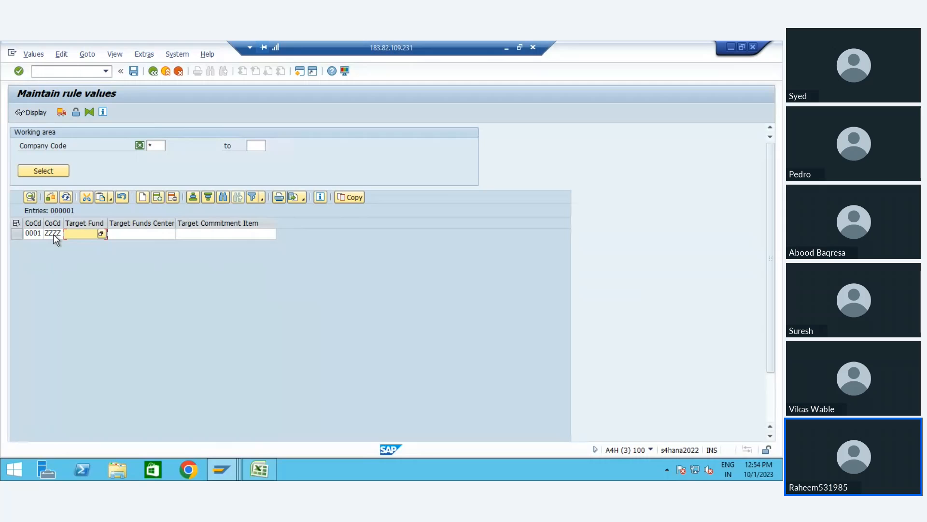
Assign DUMMY as both the target fund and the target funds center of the new company code entry.
click(101, 233)
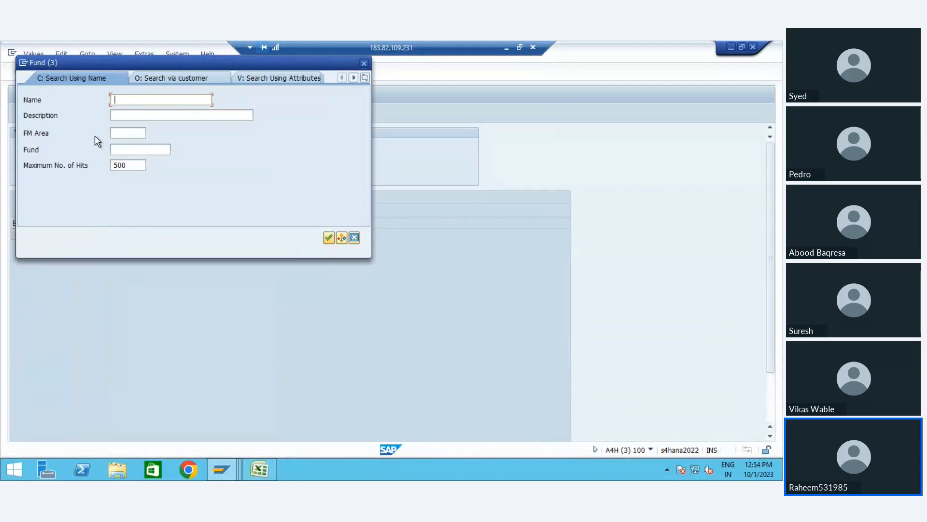
key(Return)
key(Down)
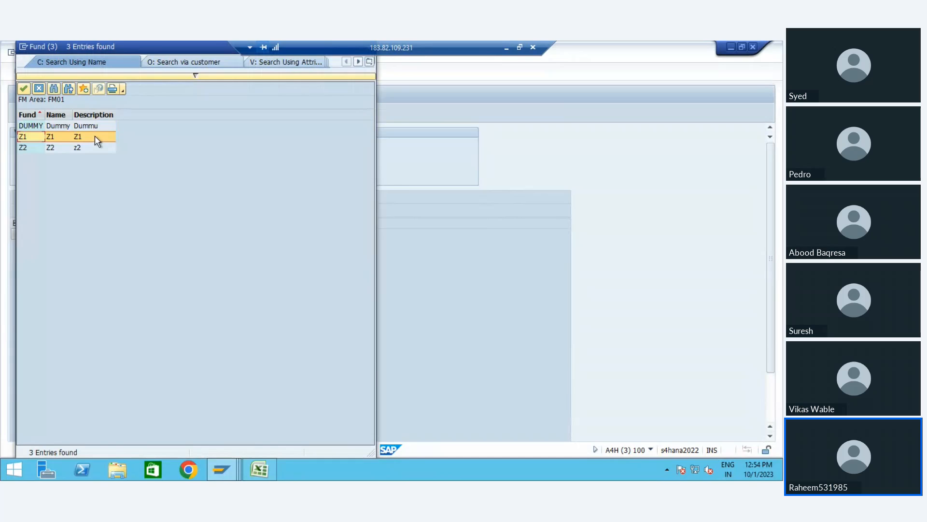
key(Up)
key(Return)
key(Tab)
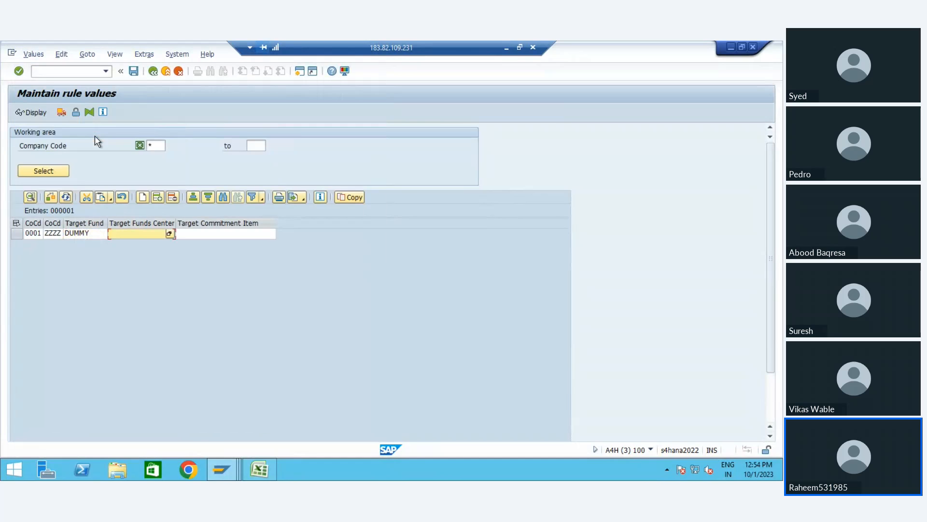
click(170, 234)
key(Return)
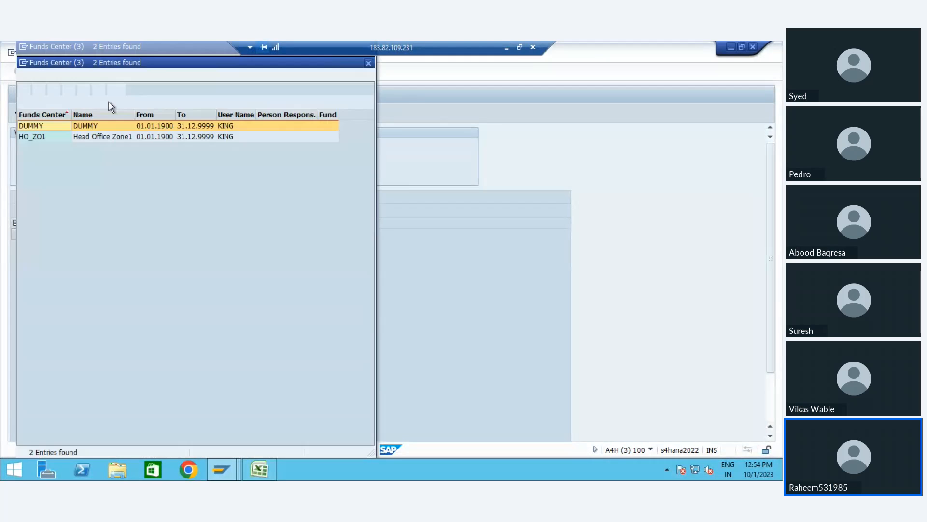
key(Return)
key(Tab)
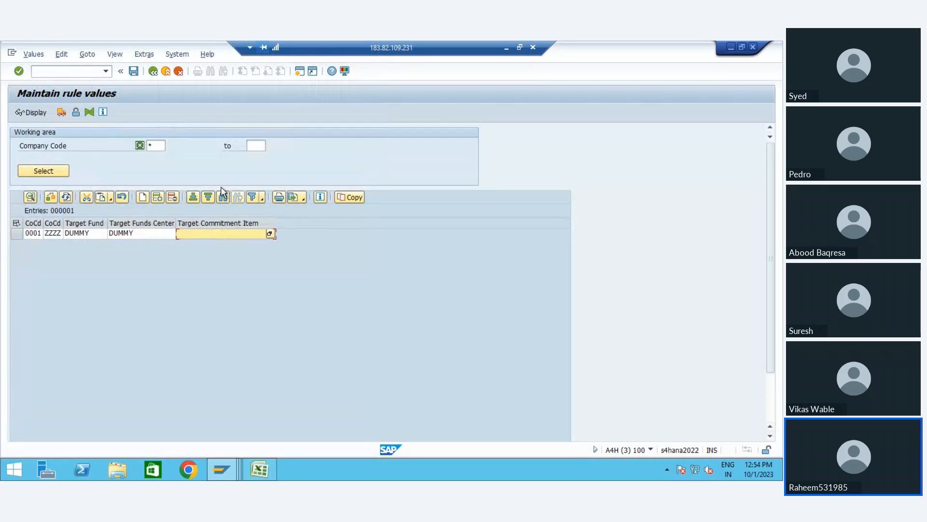
Assign DUMMY as the entry's target commitment item, save the rule values and return to the derivation strategy.
click(270, 233)
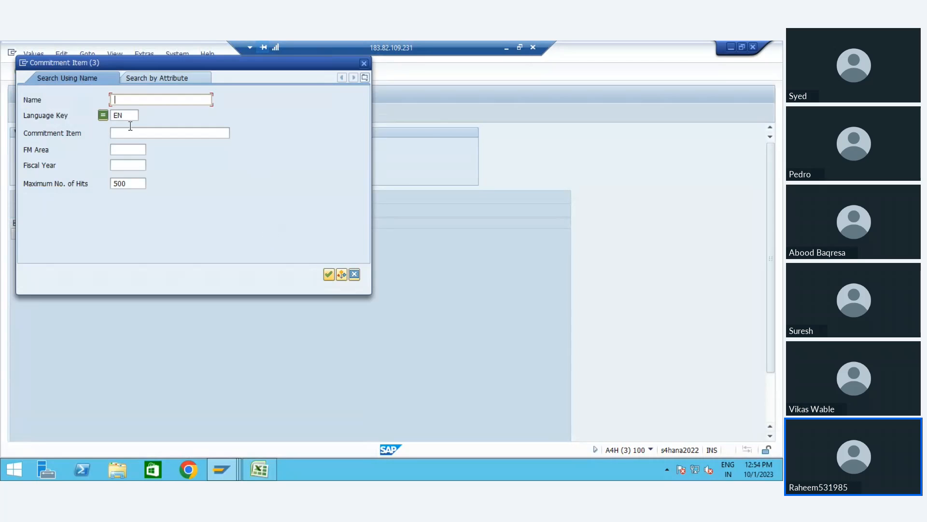
key(Return)
key(Return)
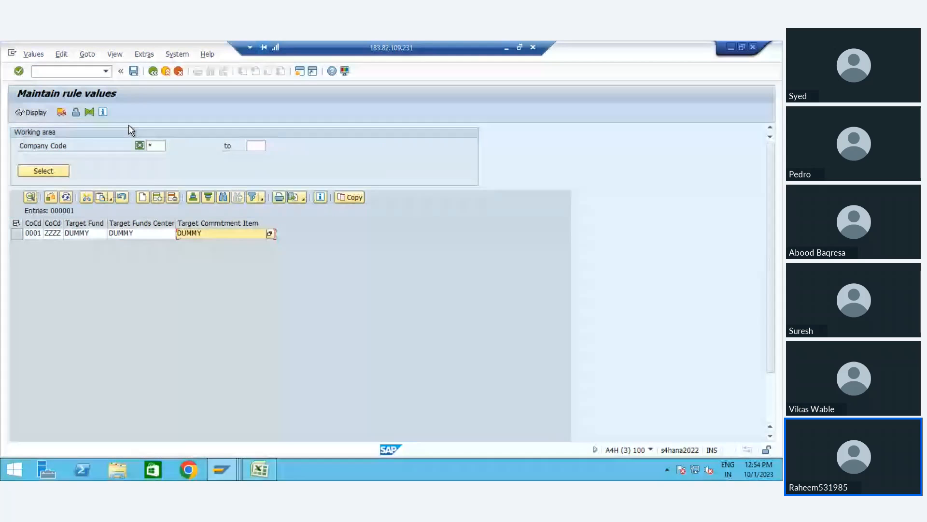
click(133, 72)
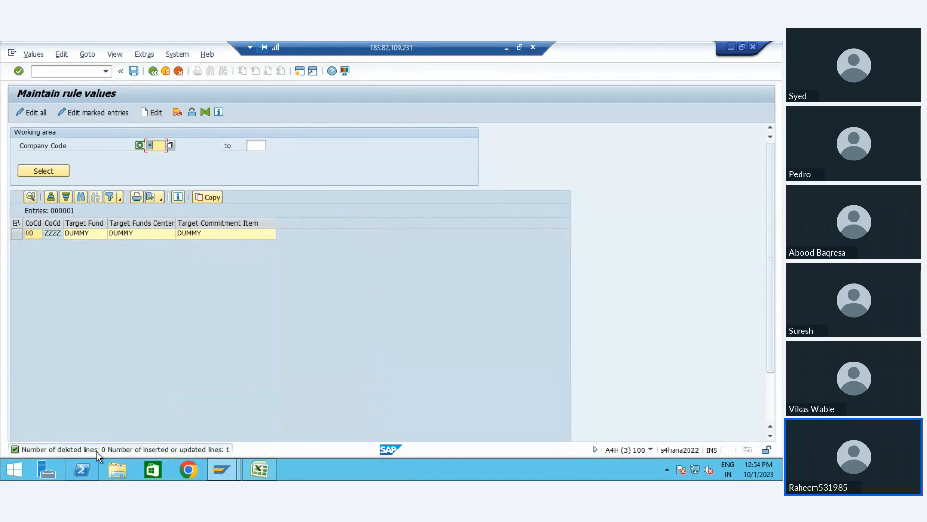
click(30, 234)
key(Tab)
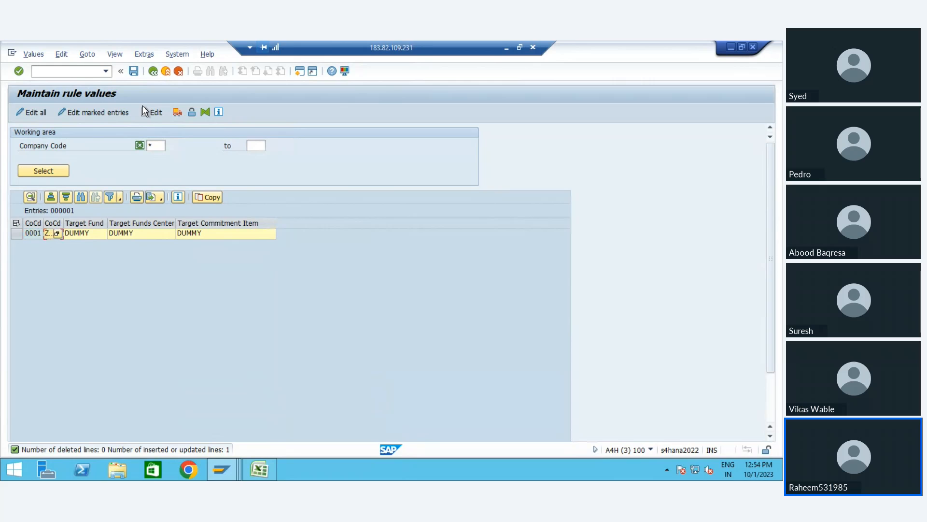
click(154, 71)
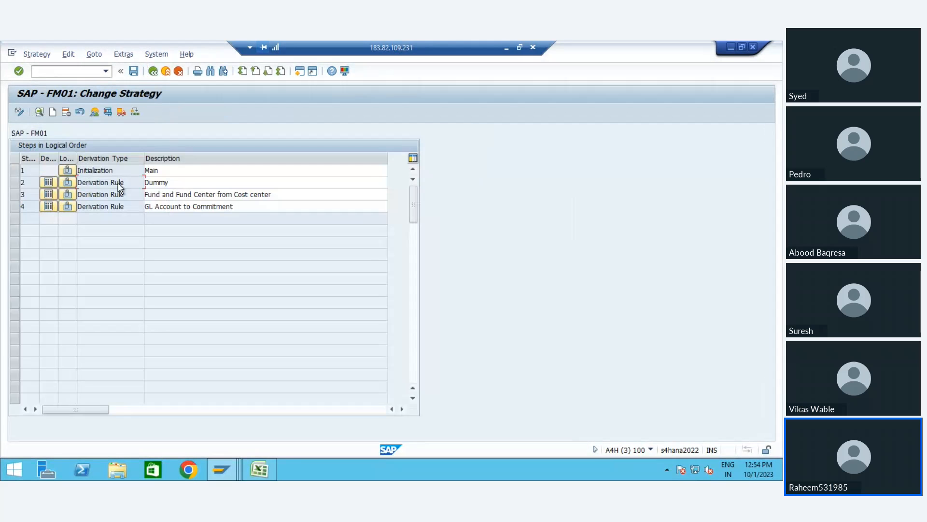
In the Fund and Fund Center from Cost center rule, set target fields Fund and Funds Center to Overwrite With New Value and save.
click(129, 168)
double_click(118, 195)
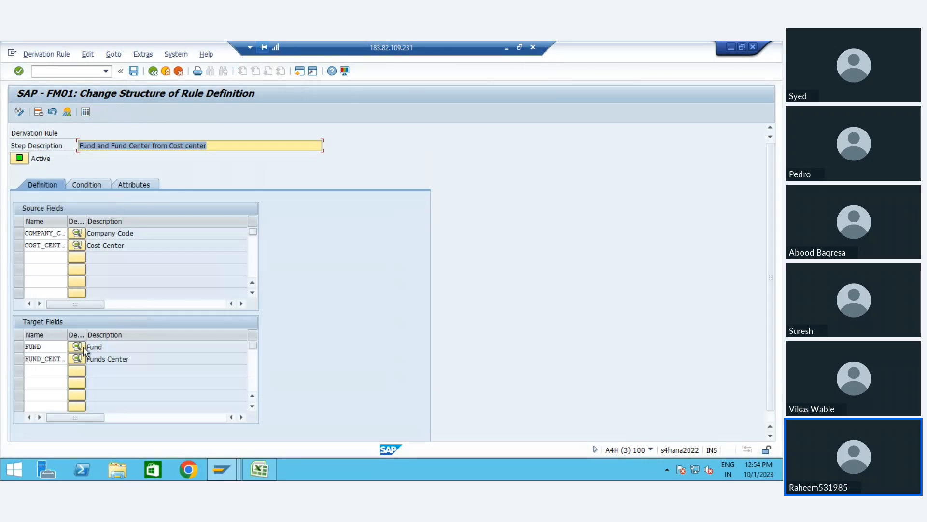
click(77, 346)
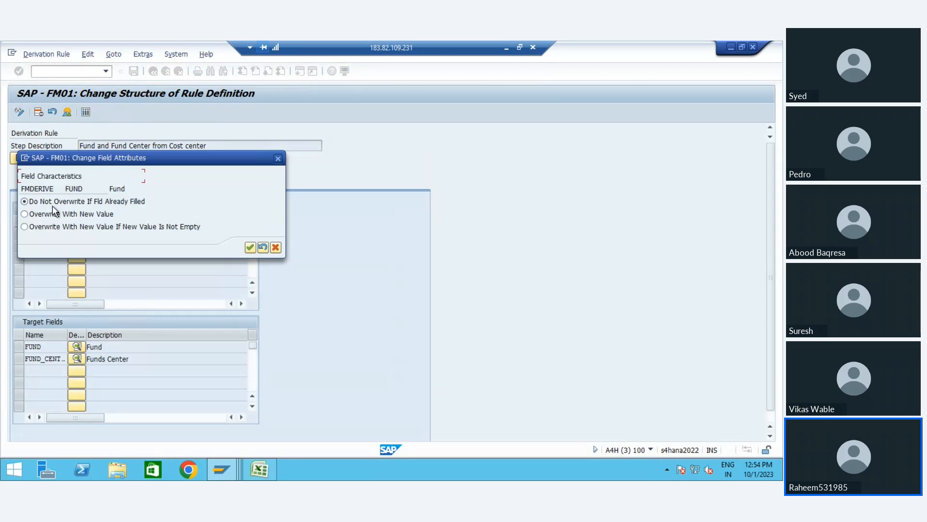
click(54, 218)
key(Return)
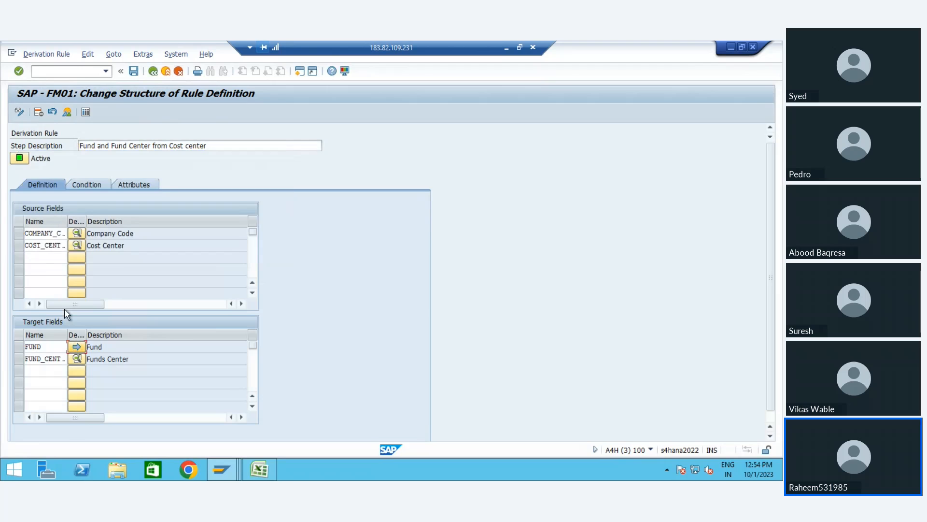
click(77, 359)
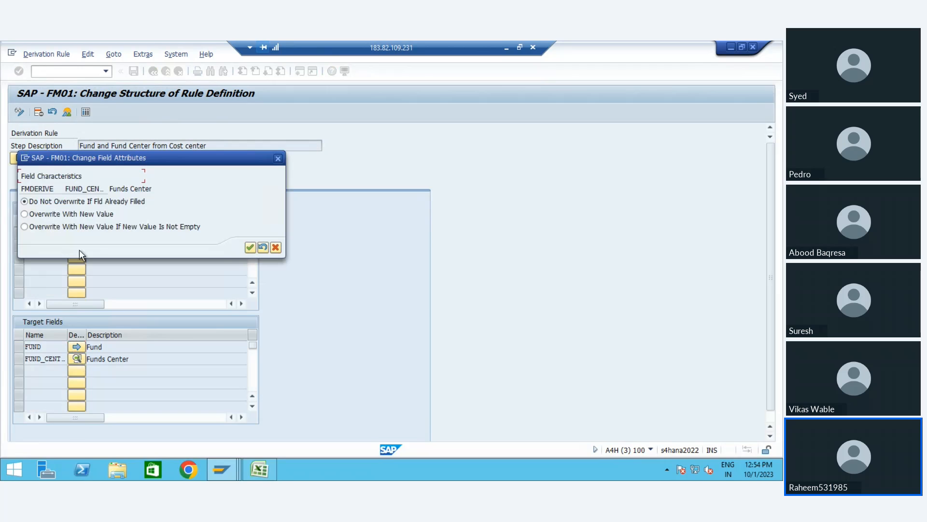
click(53, 214)
key(Return)
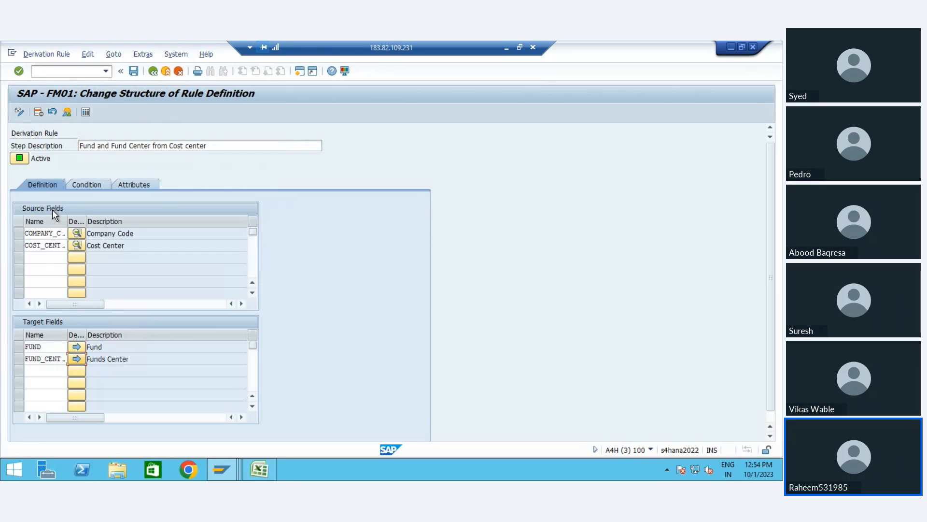
click(134, 72)
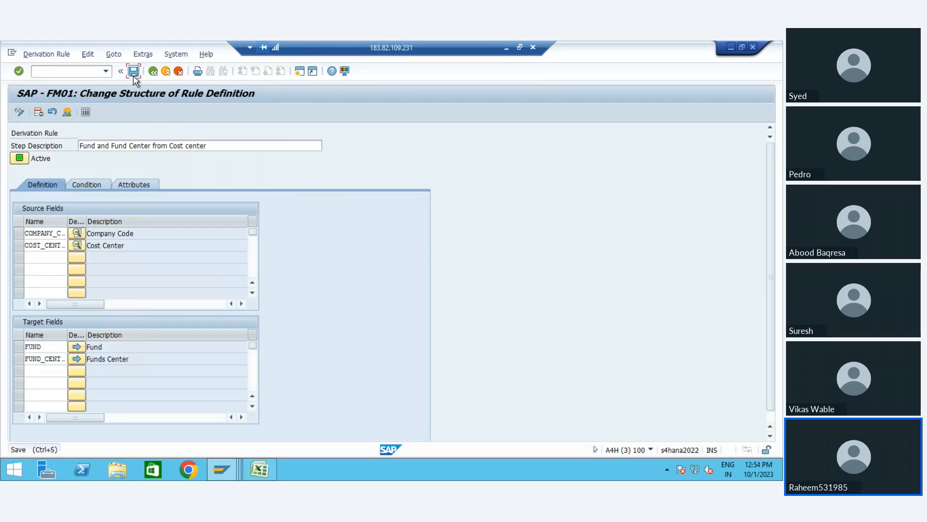
click(153, 71)
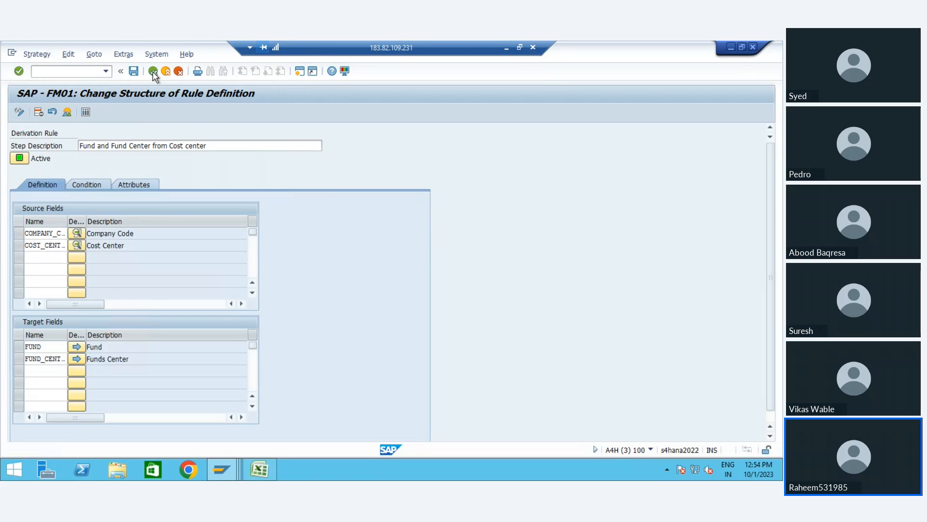
In the GL Account to Commitment rule, set the Commitment Item target field to Overwrite With New Value and save.
double_click(108, 206)
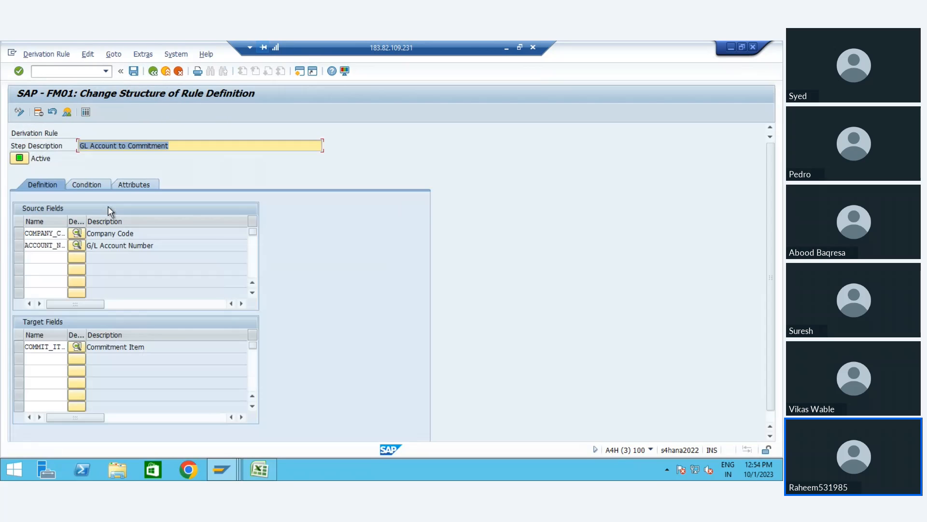
click(70, 345)
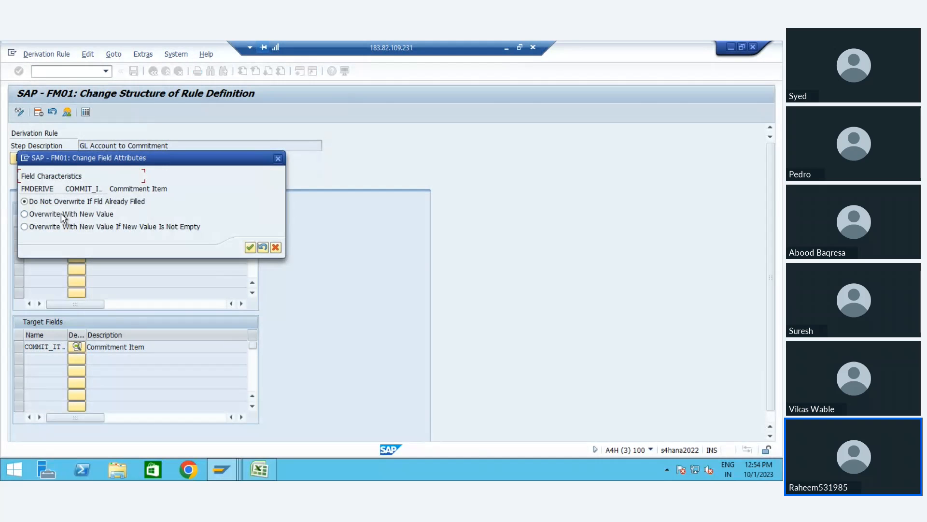
double_click(62, 214)
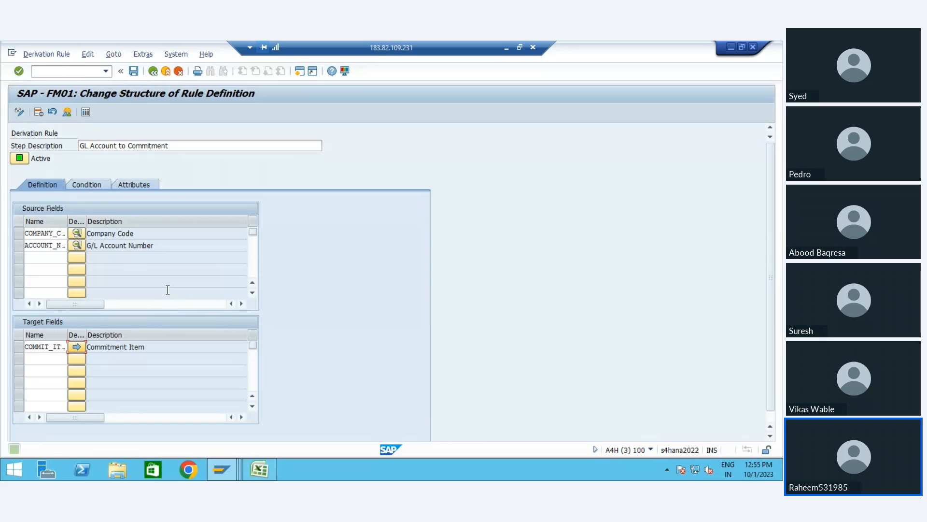
key(ctrl+s)
click(152, 72)
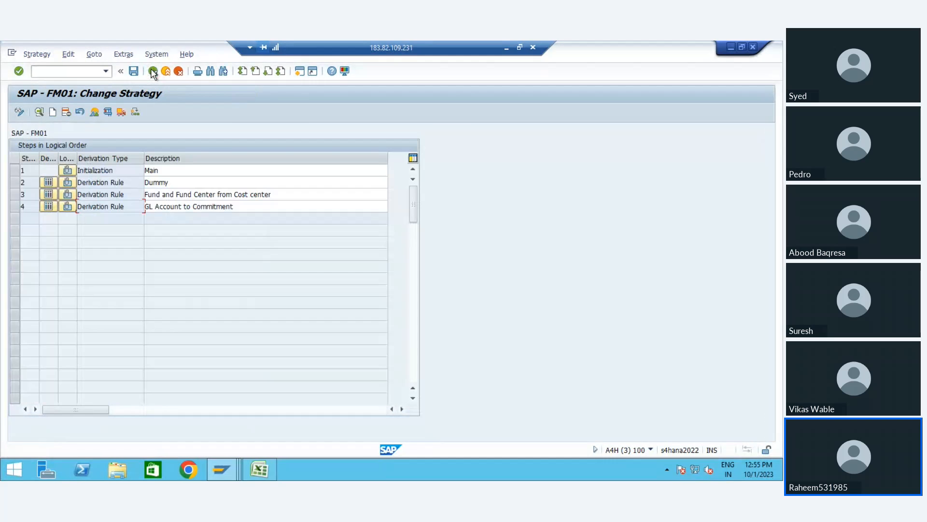
click(16, 182)
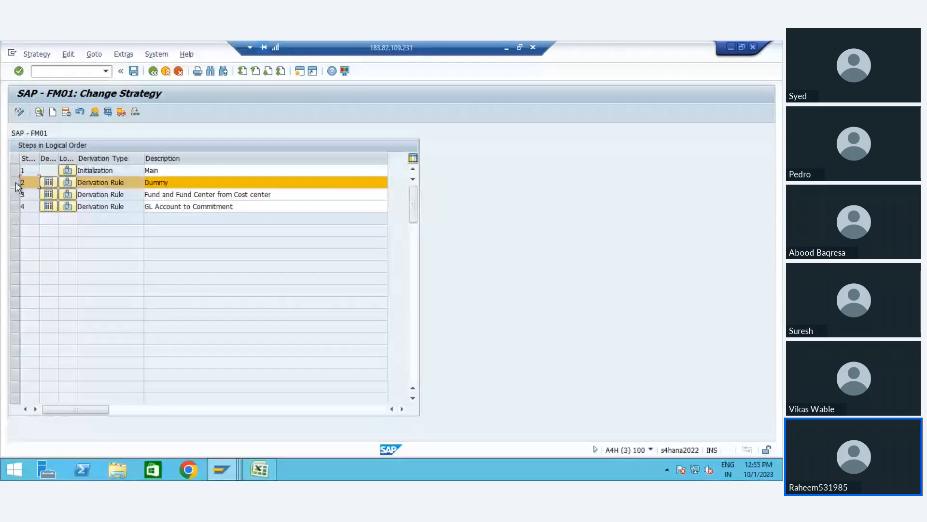
click(128, 185)
click(15, 181)
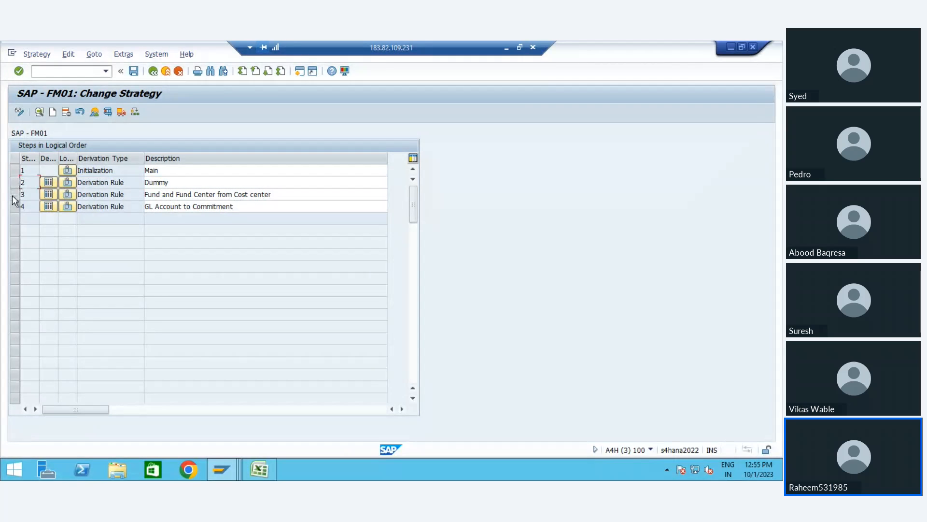
Display all saved rule values of the Fund and Fund Center from Cost center rule and check the target assignments.
click(13, 195)
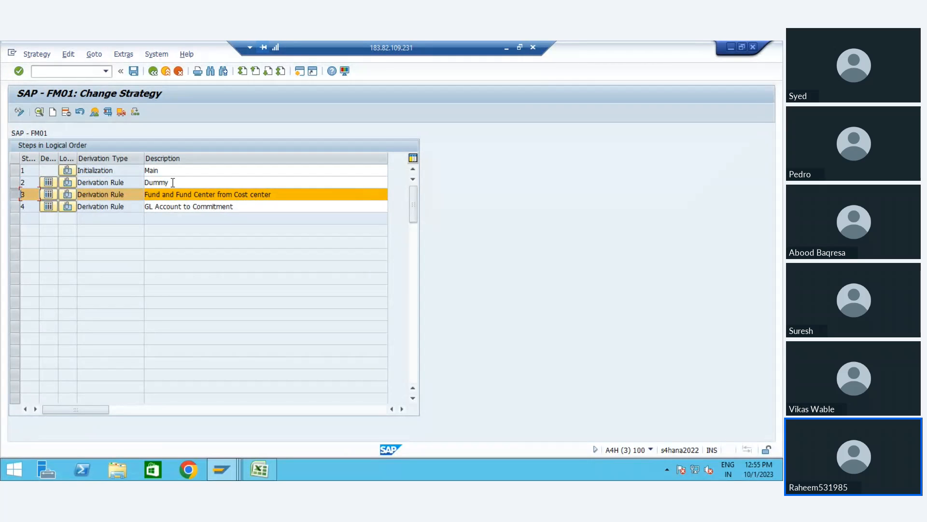
click(49, 195)
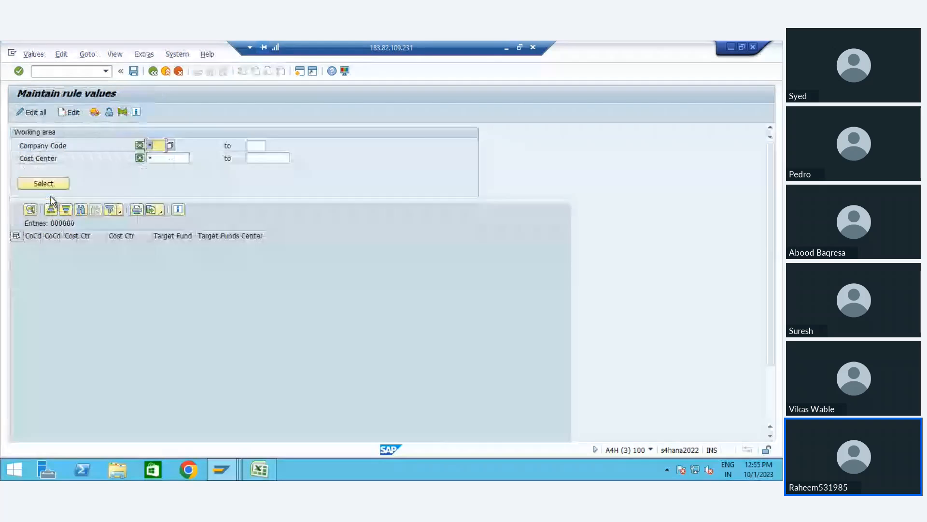
click(44, 183)
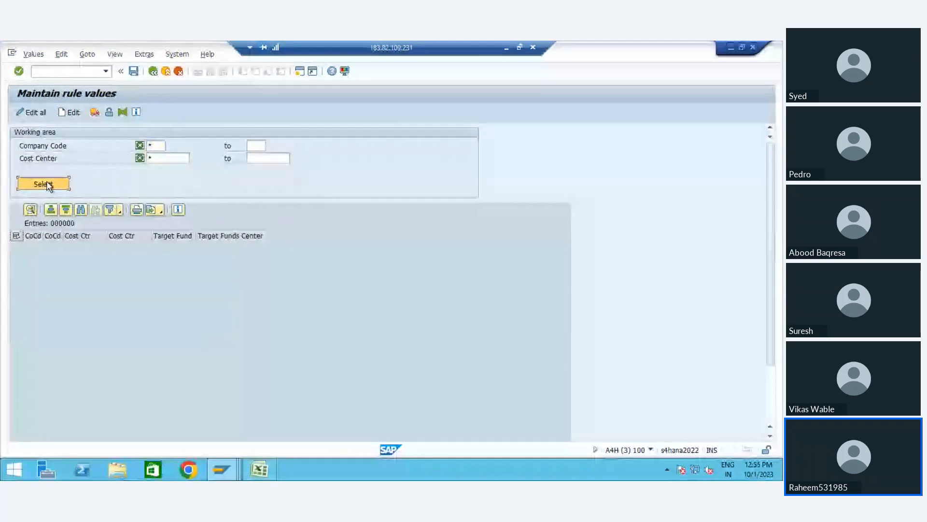
click(16, 245)
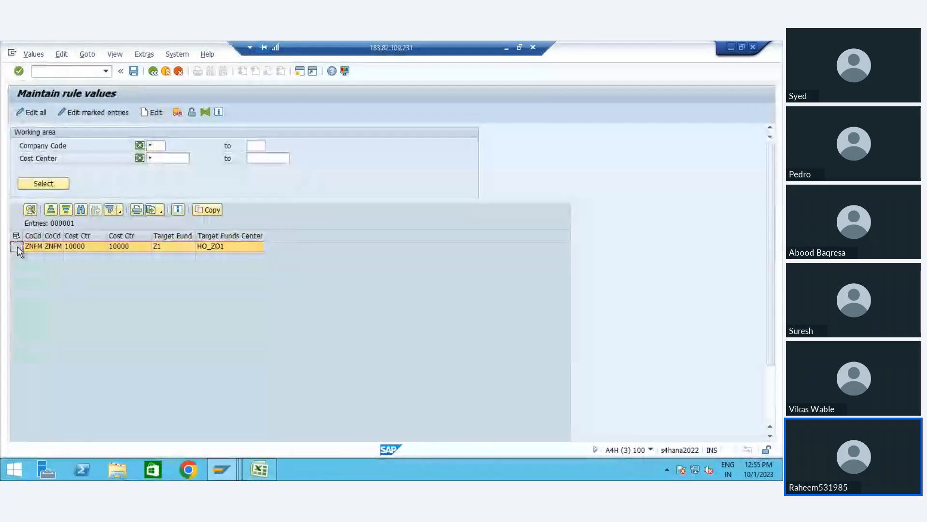
double_click(211, 246)
click(190, 114)
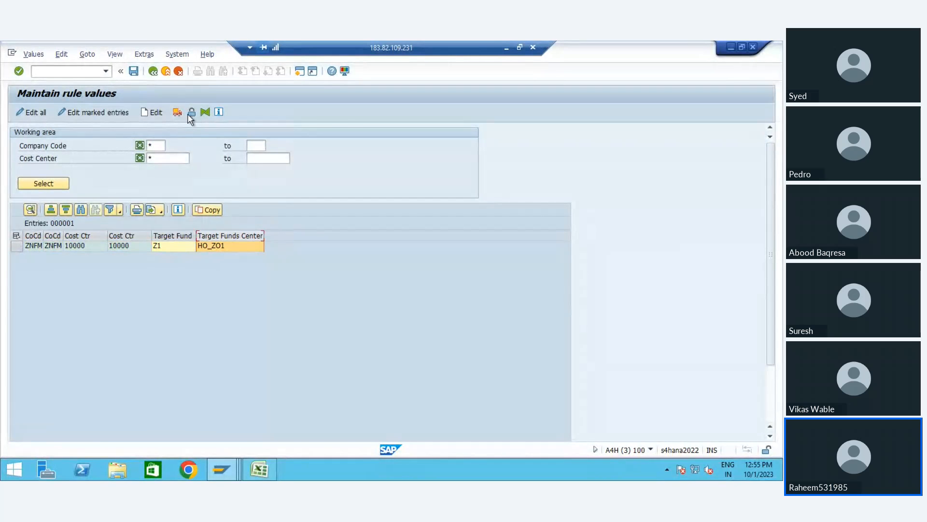
Return to the FM01 derivation strategy and activate the trace in the FM object assignment test.
click(154, 71)
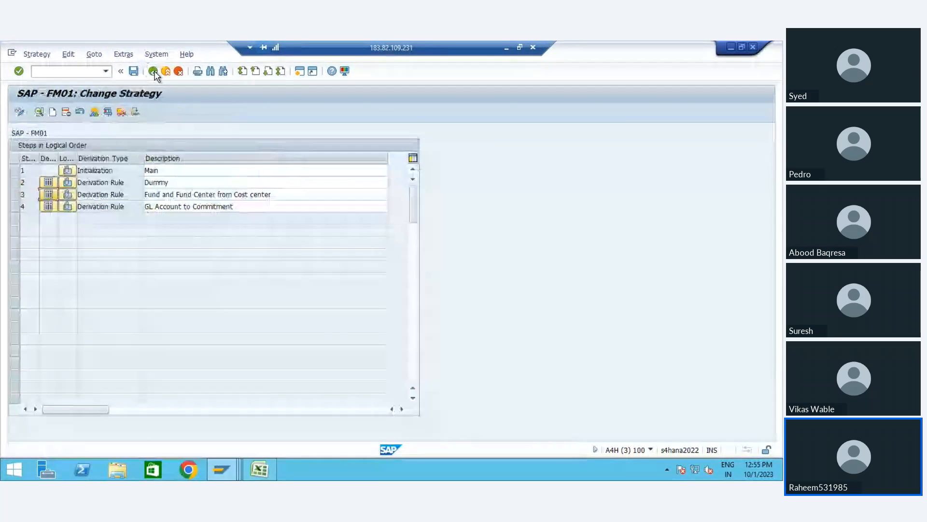
click(109, 112)
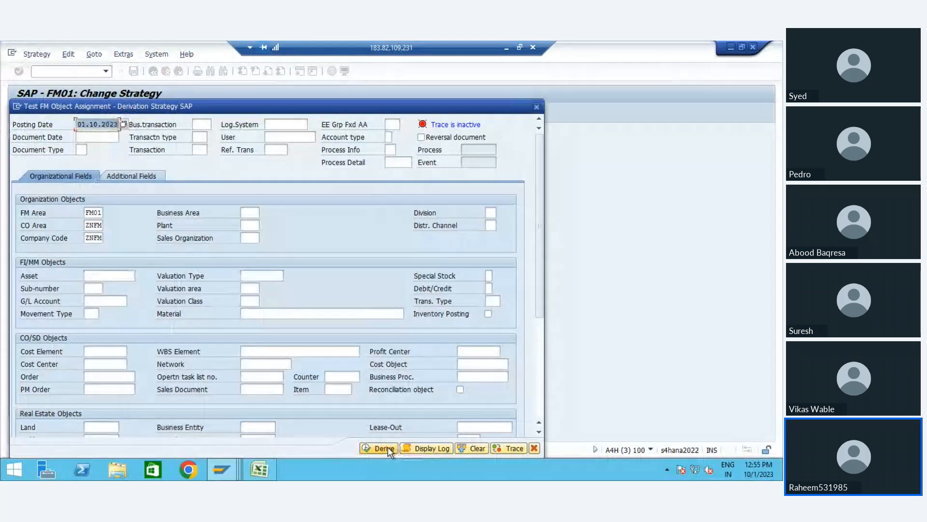
click(513, 448)
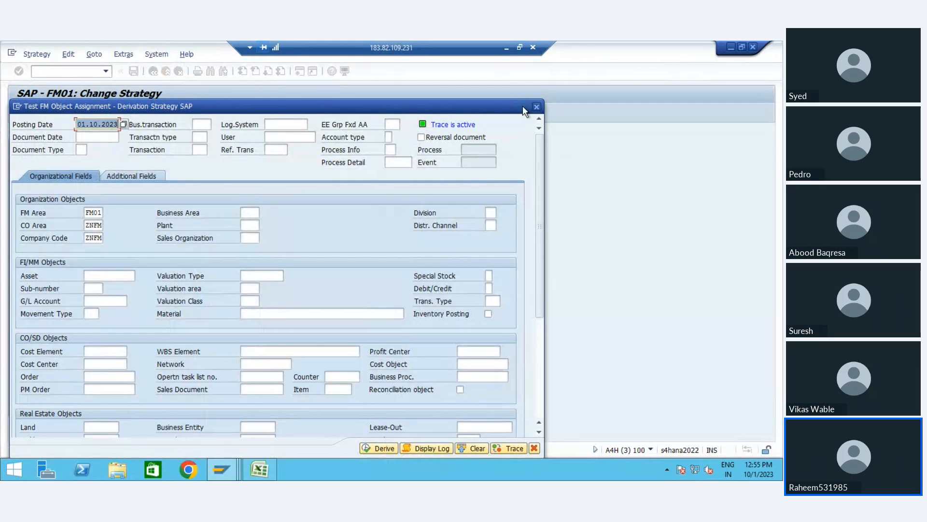
click(536, 107)
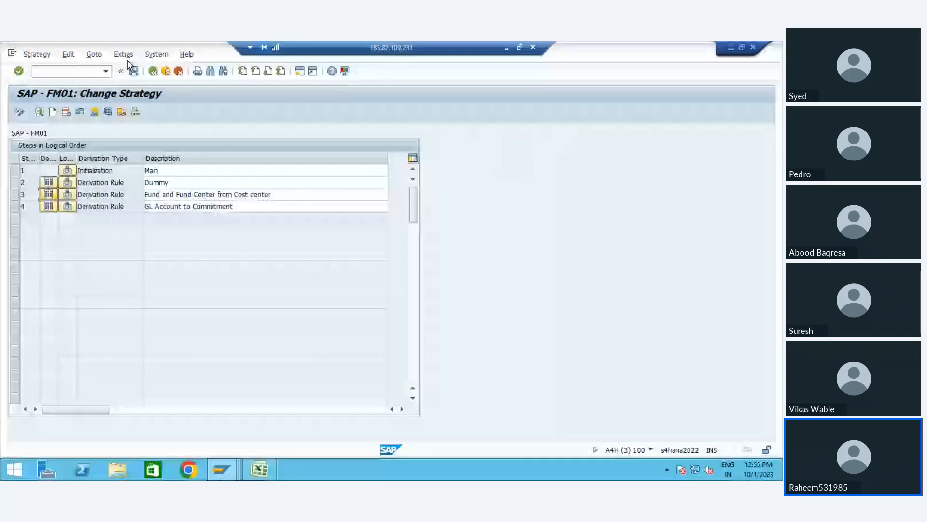
Start a vendor invoice with transaction FB60 and select Flavors Supplier as the vendor.
text(/)
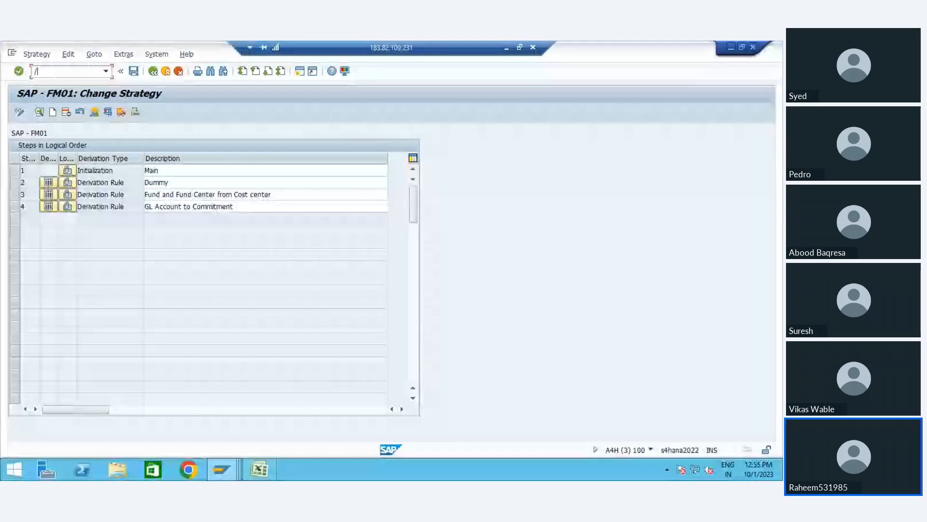
text(nfb)
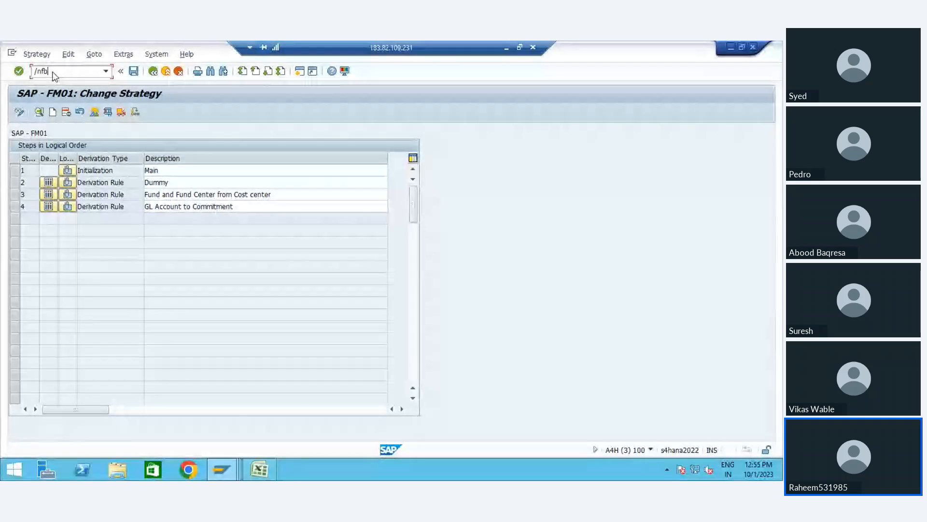
text(60)
key(Return)
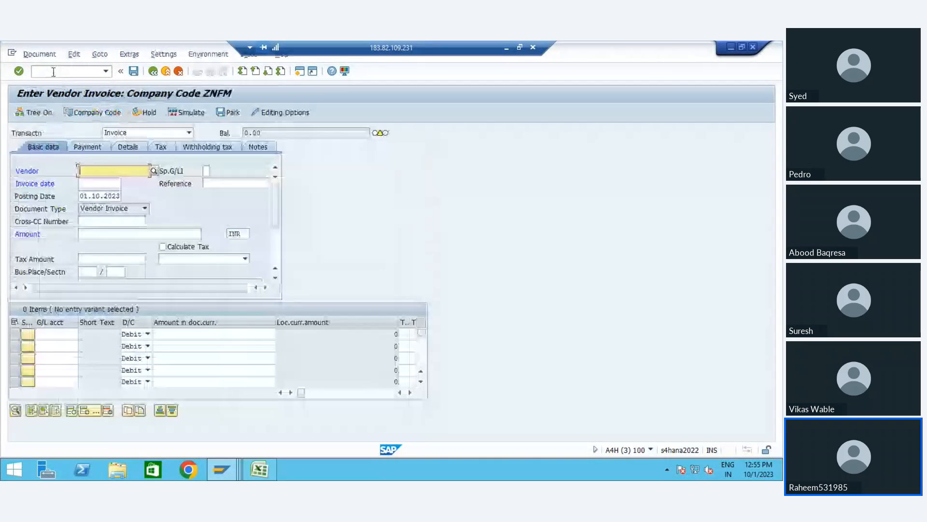
click(153, 170)
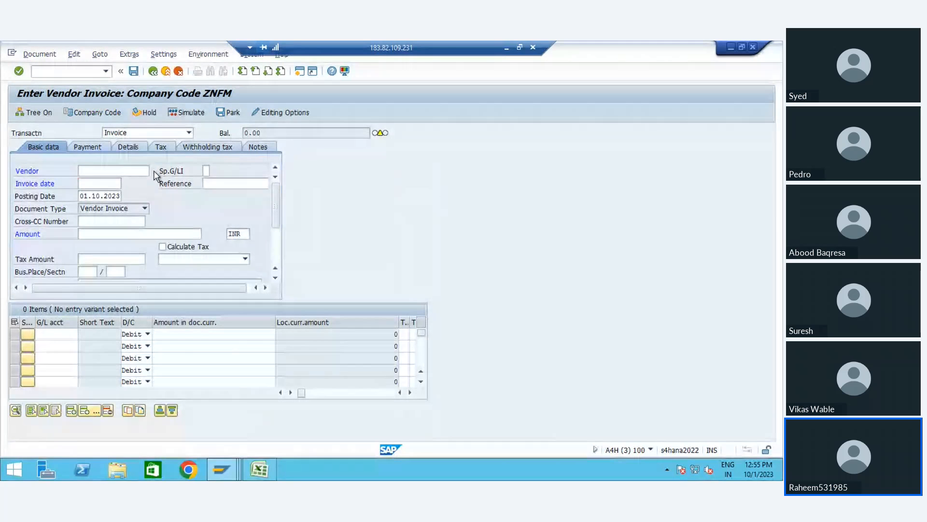
key(Return)
key(Return)
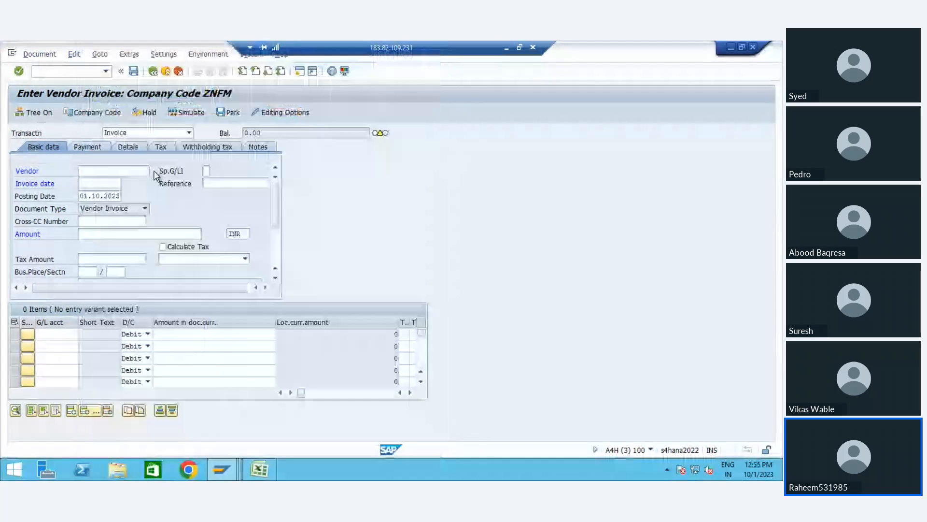
Set the invoice date to 01.10.2023 and the amount to 1000 INR, then dismiss the derivation trace for the header.
click(127, 184)
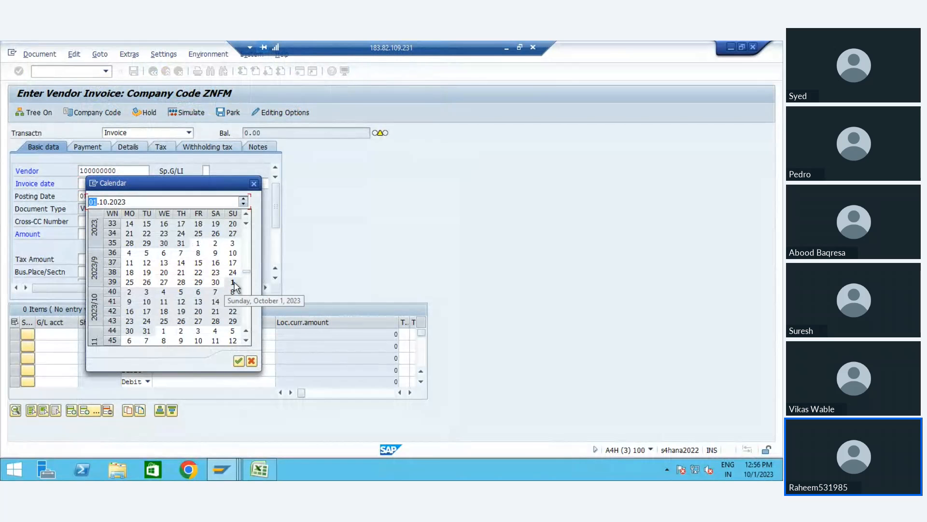
double_click(233, 283)
click(106, 233)
text(10)
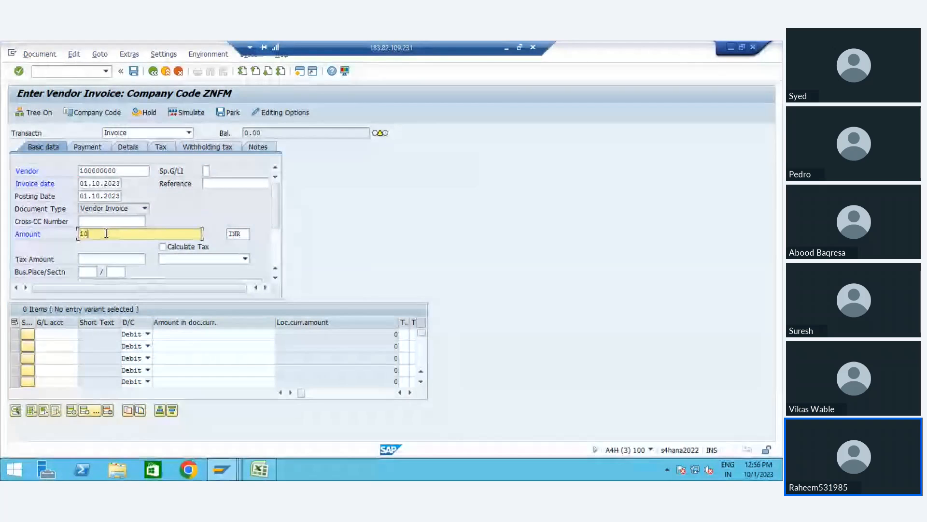
text(00)
key(Return)
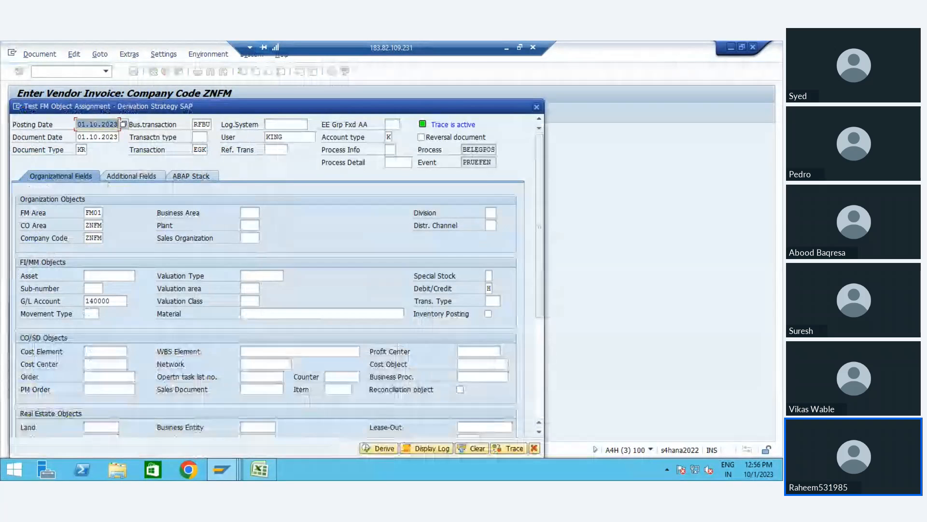
click(534, 448)
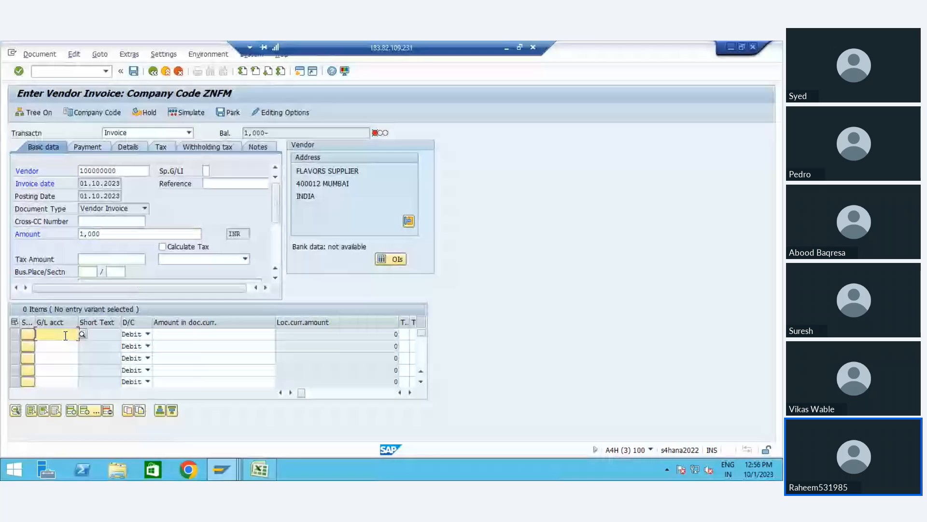
Enter a debit line item with G/L account 420000, amount 1000 and cost center 10000.
text(420000)
click(202, 334)
text(1000)
key(Return)
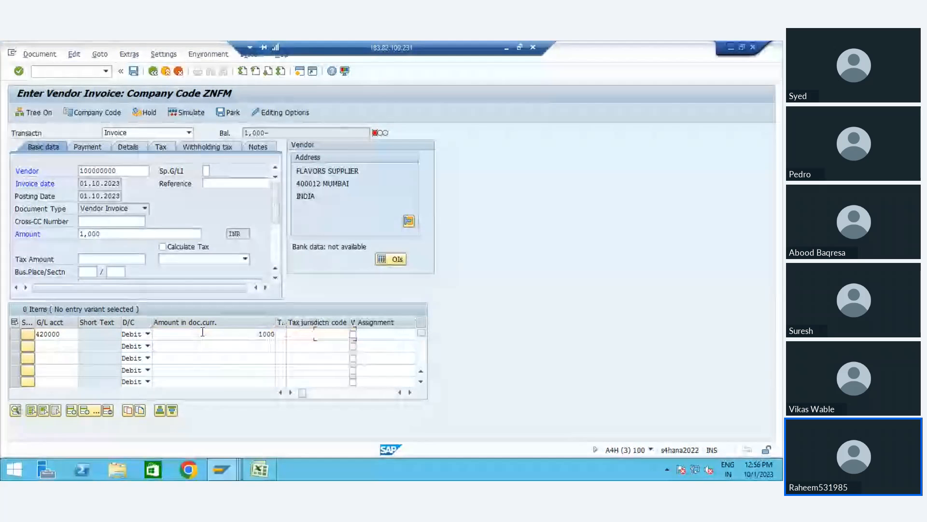
key(Tab)
key(Tab)
key(Tab)
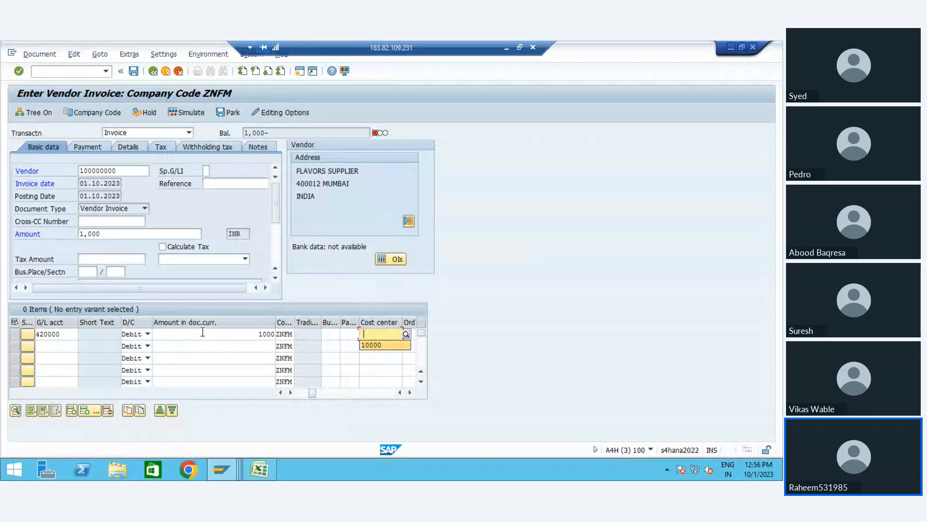
key(Return)
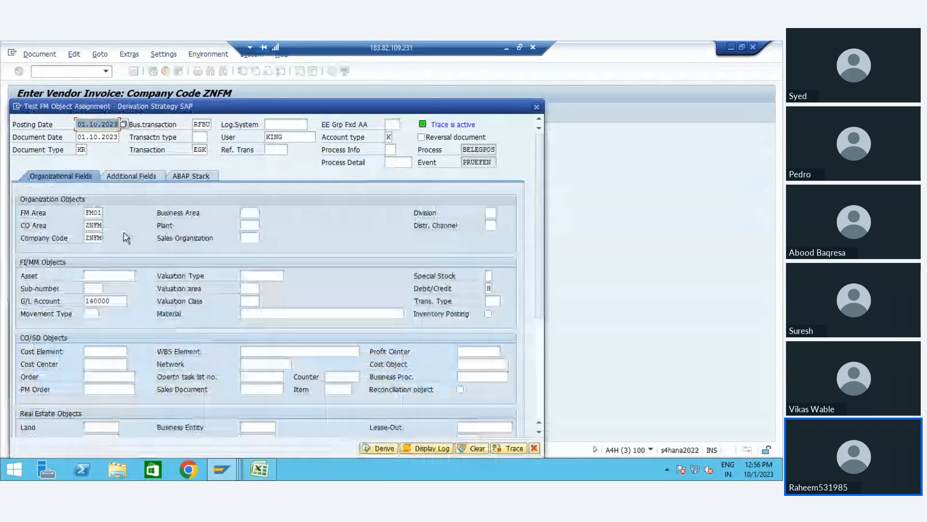
Check the FM account assignment derived for the vendor line's G/L account 140000, rerun the derivation and leave the trace.
click(99, 214)
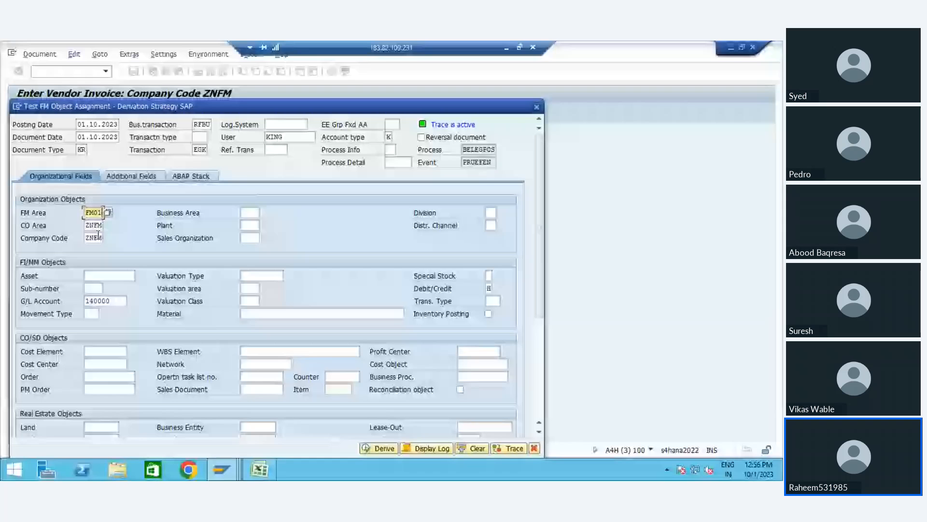
click(98, 234)
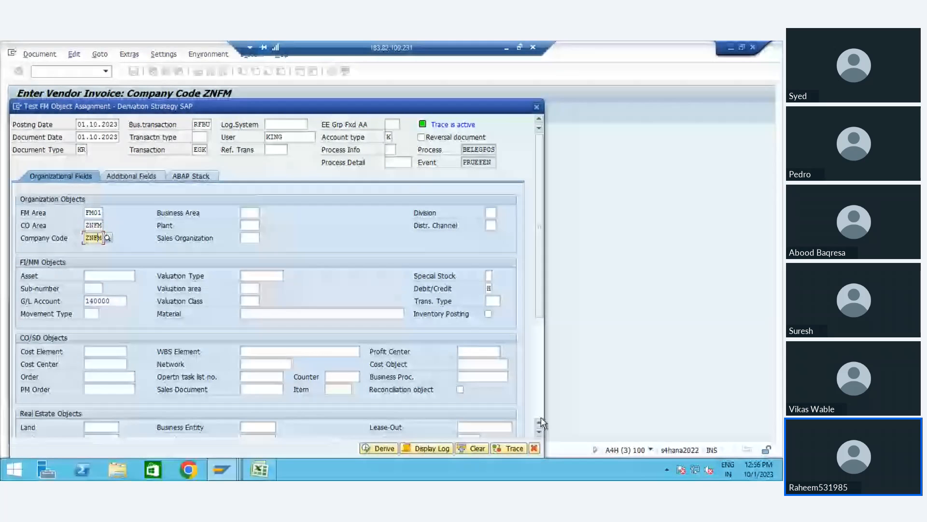
click(539, 432)
click(538, 433)
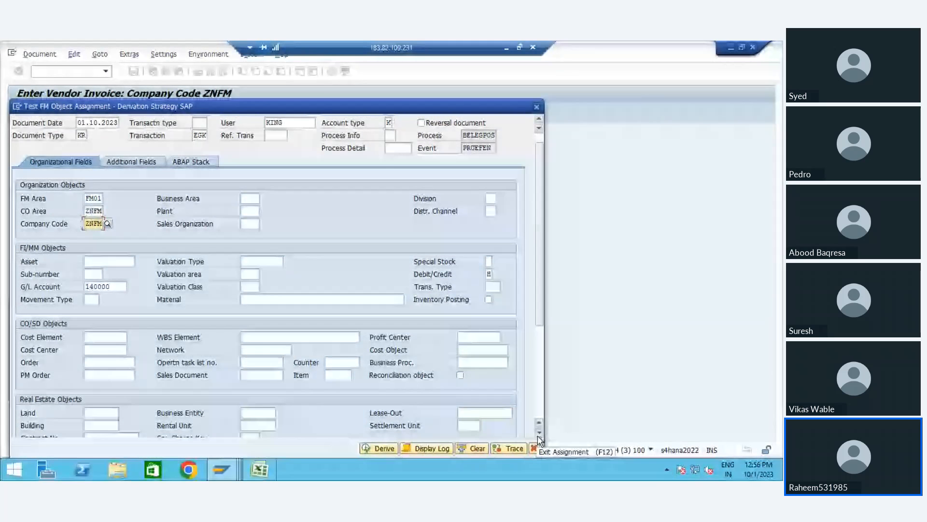
click(539, 432)
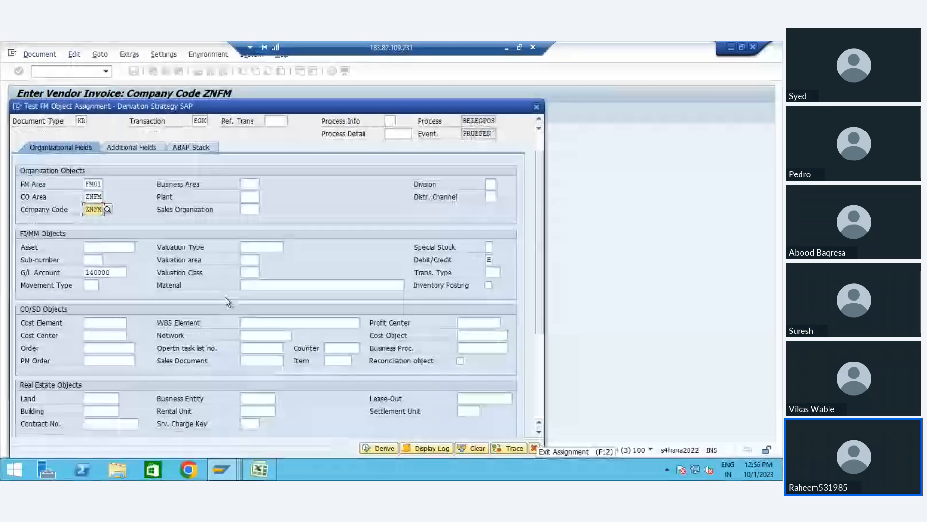
click(114, 272)
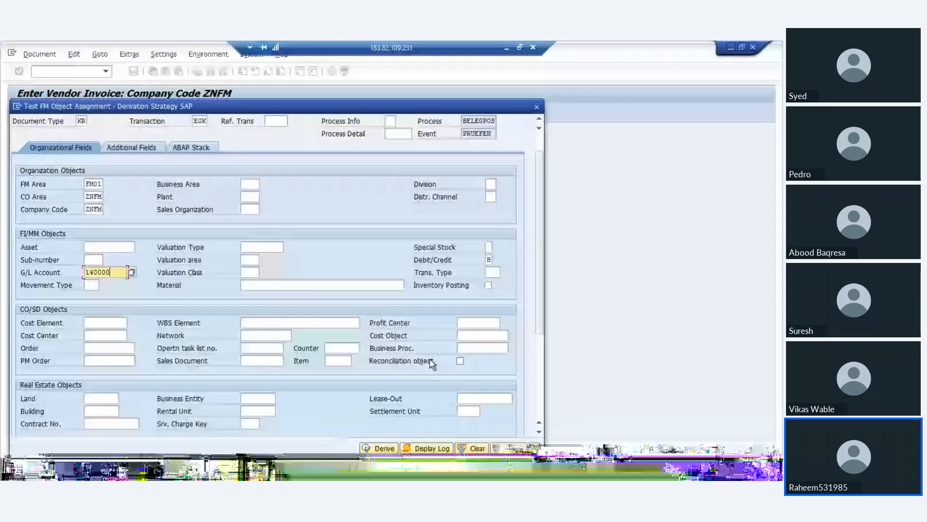
scroll(435, 361, down, 3)
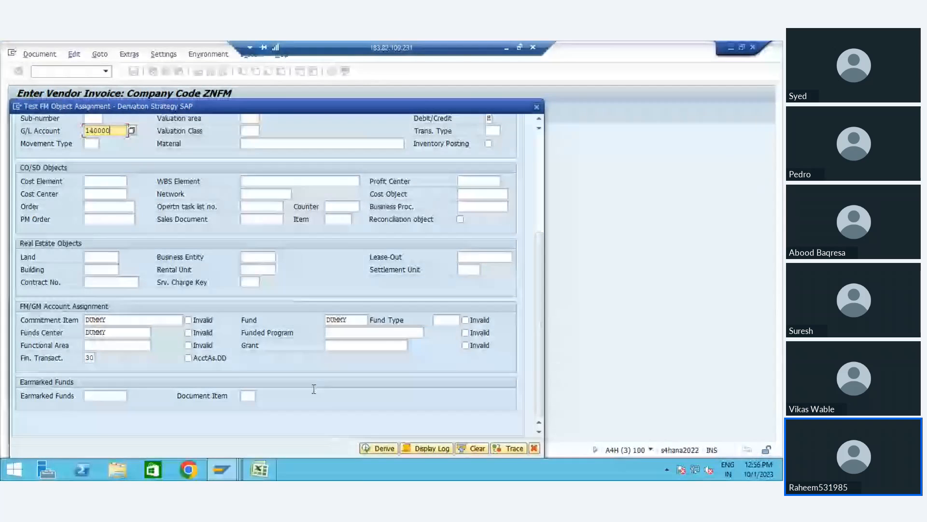
click(378, 447)
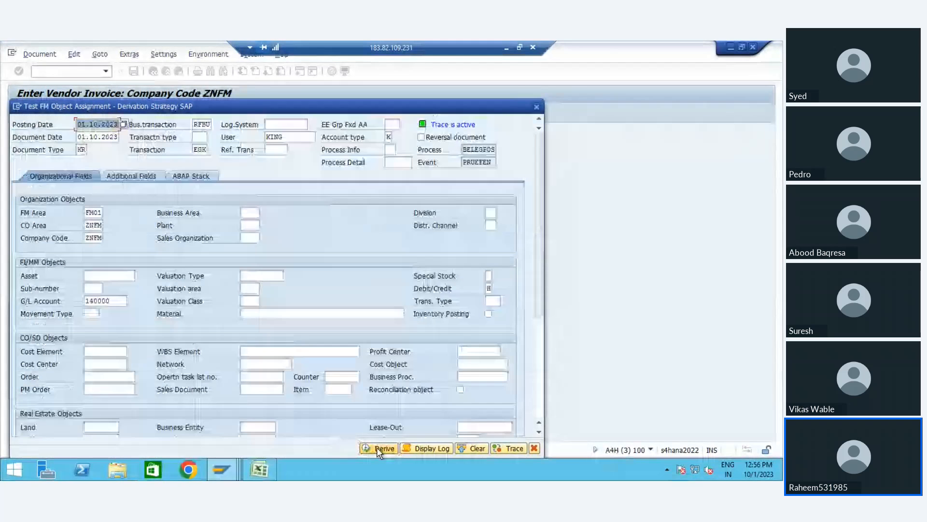
click(534, 448)
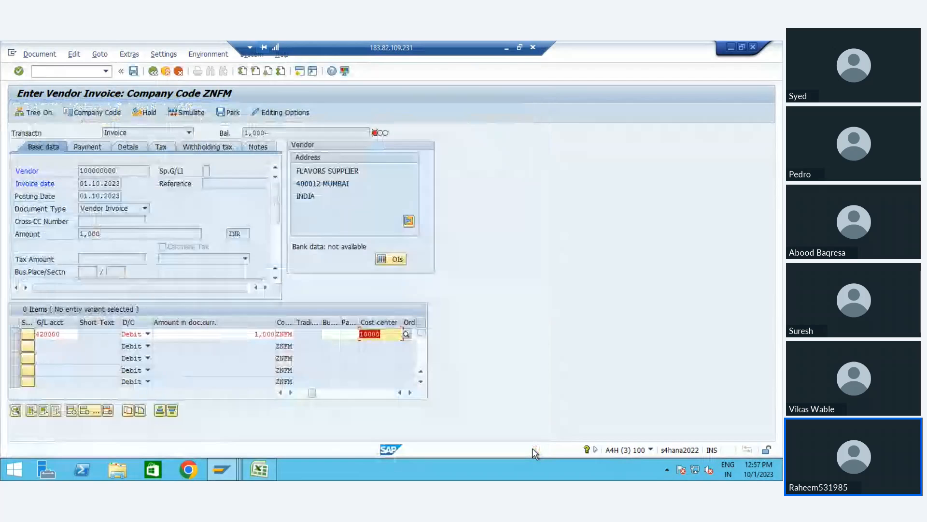
Confirm the expense line and compare its G/L account, cost element and cost center with the derived commitment item, fund and funds center.
key(Return)
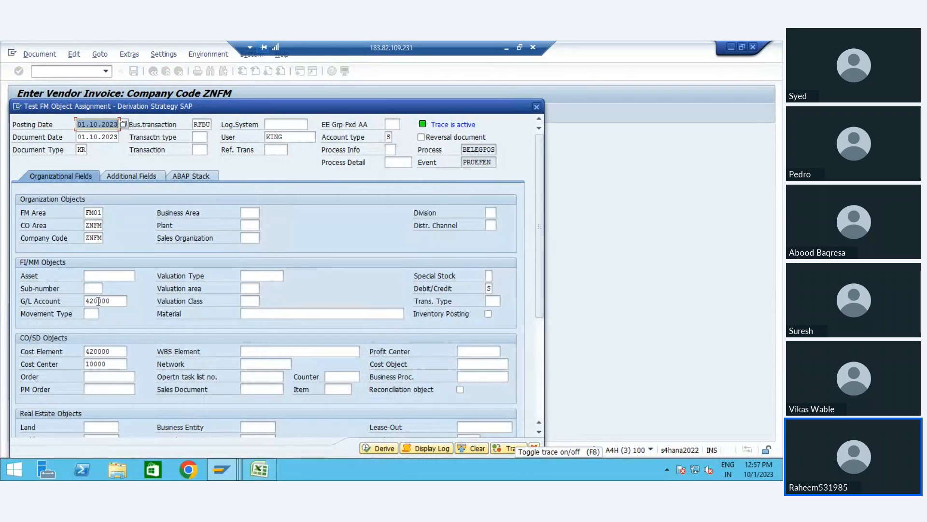
click(109, 351)
click(110, 366)
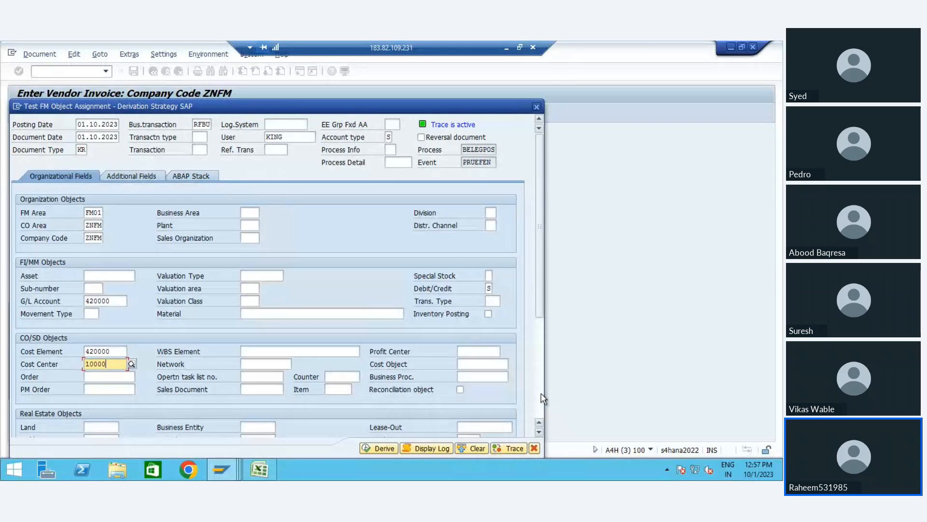
scroll(541, 394, down, 5)
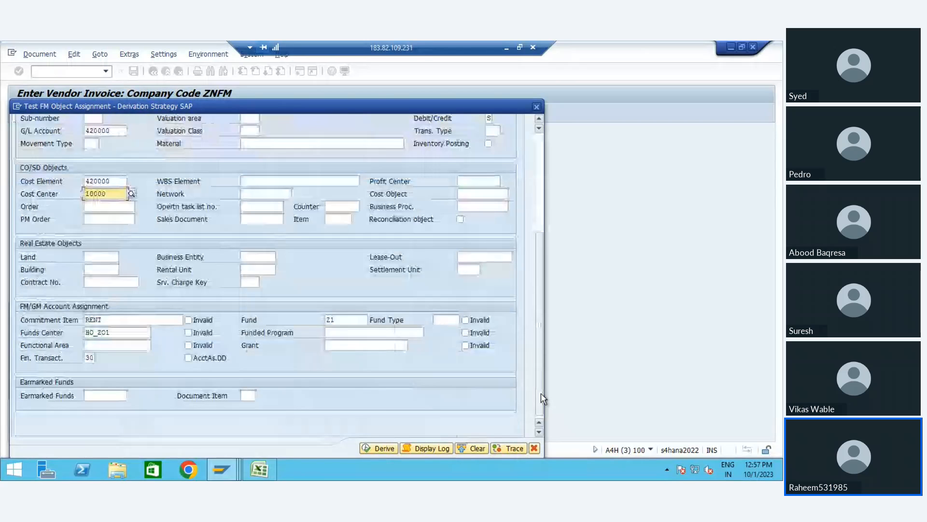
click(111, 319)
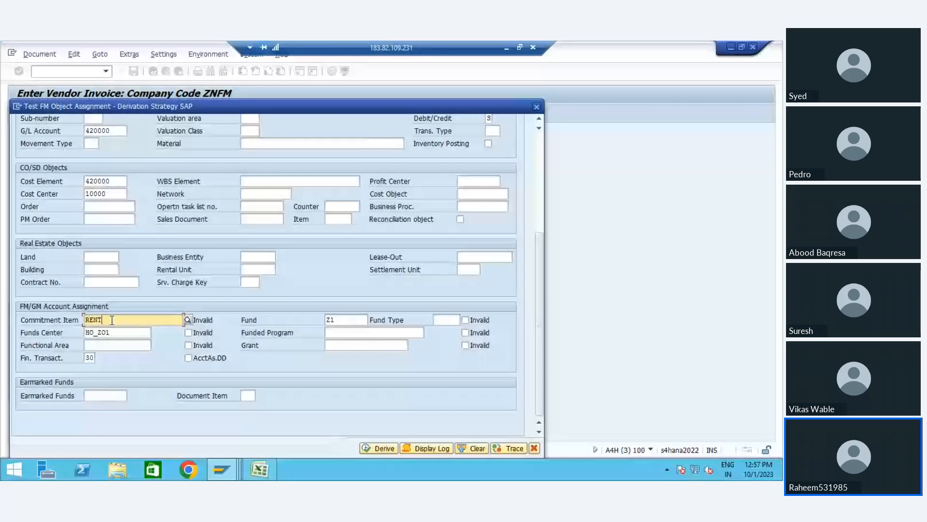
click(110, 180)
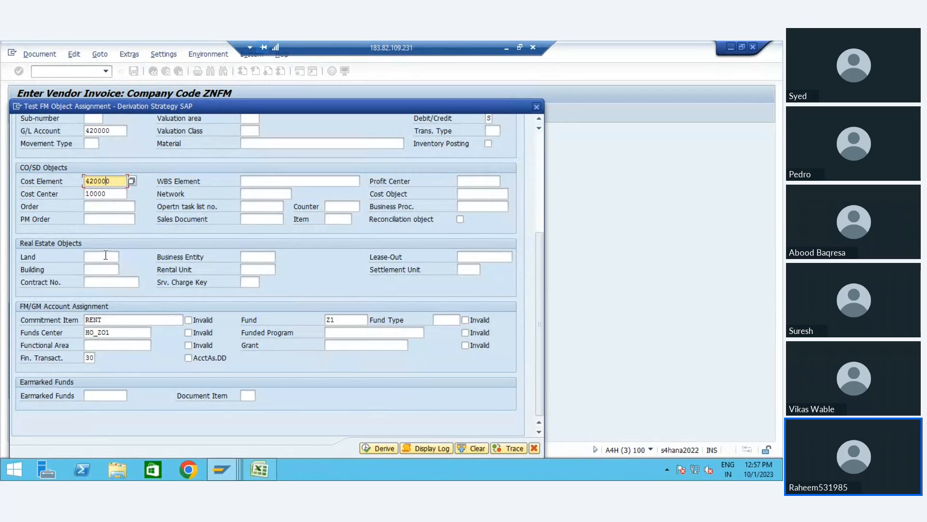
click(109, 318)
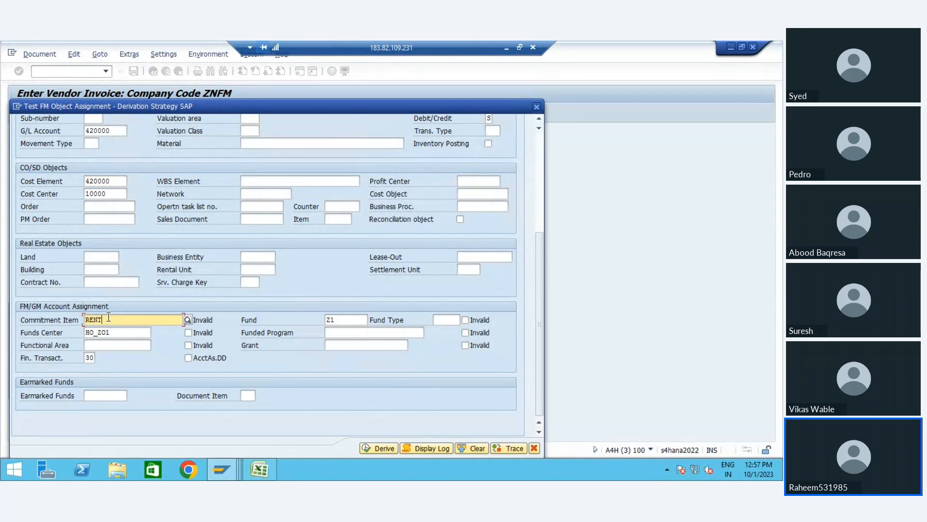
click(113, 192)
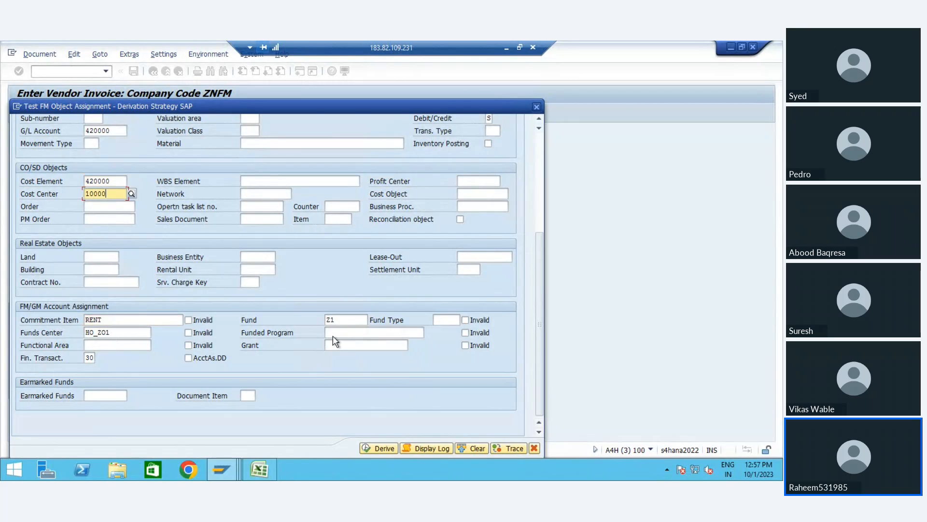
click(340, 319)
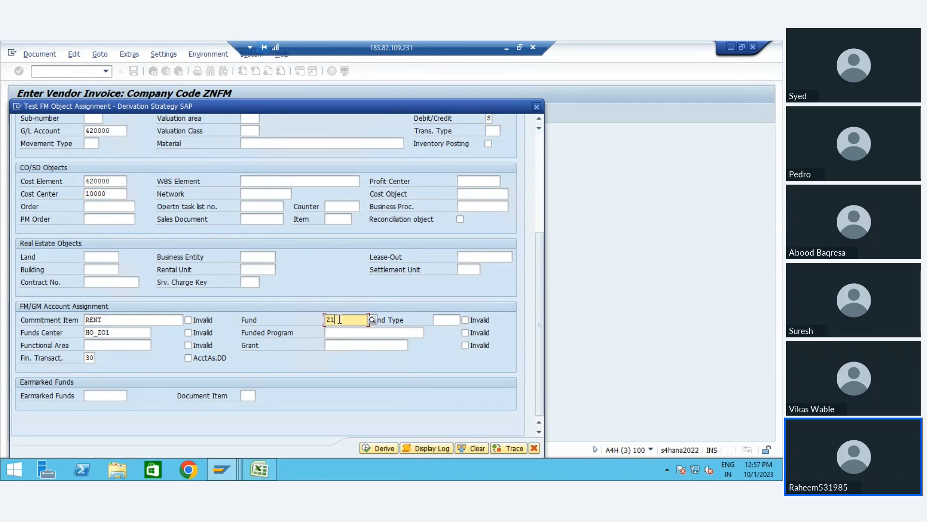
click(129, 333)
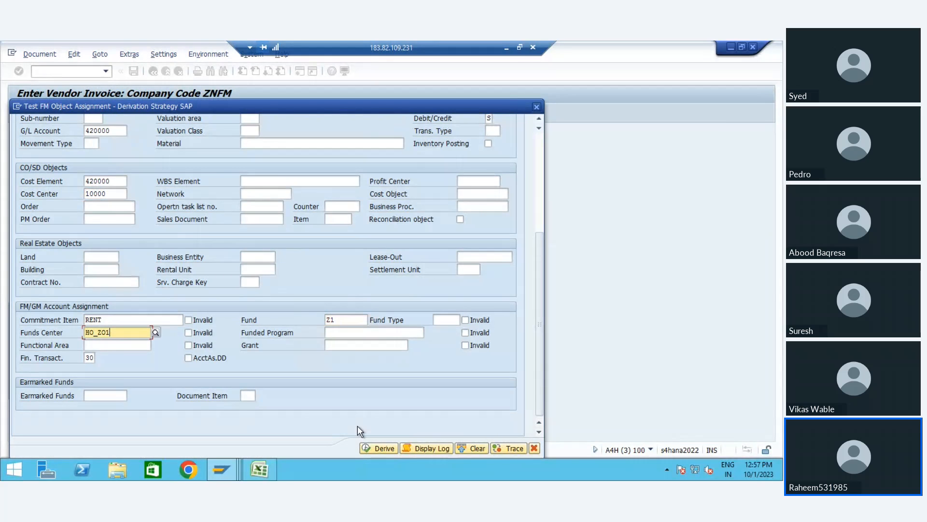
Rerun the derivation for the 420000 expense line and exit the assignment trace back to the invoice.
click(379, 448)
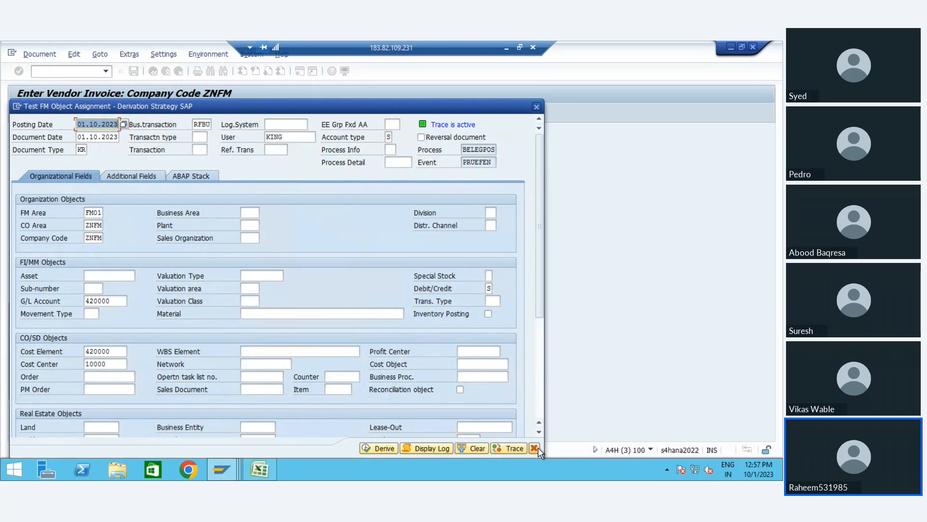
click(512, 447)
click(535, 448)
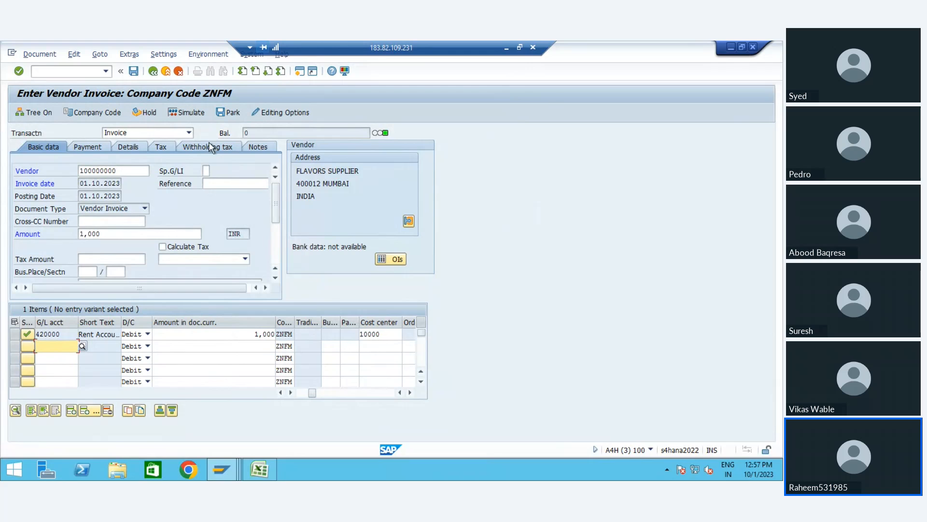
Simulate the ZNFM vendor invoice, return to its entry screen and try to post it.
click(192, 113)
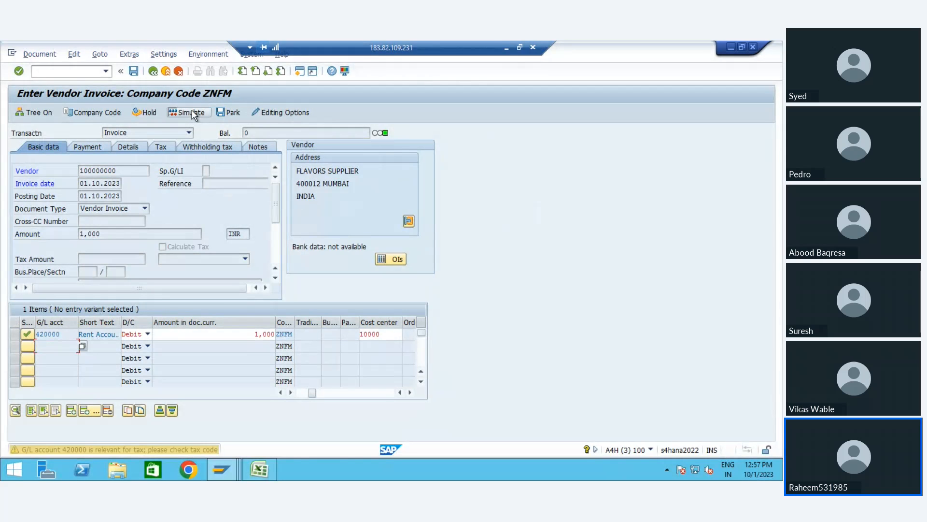
click(192, 113)
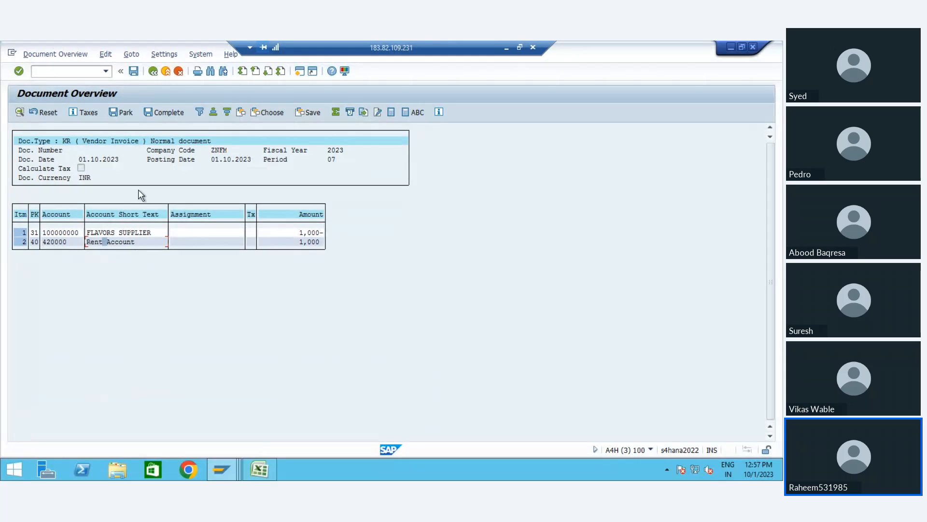
click(153, 73)
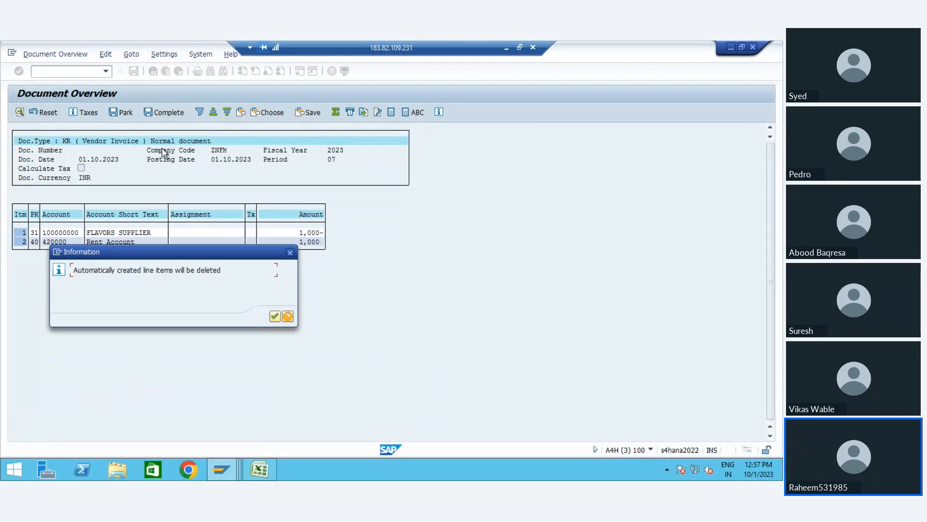
key(Return)
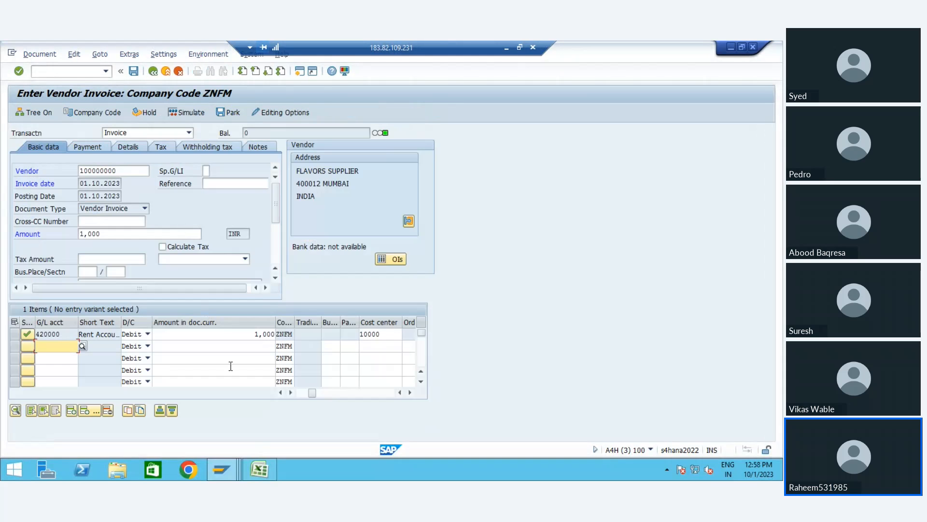
click(134, 71)
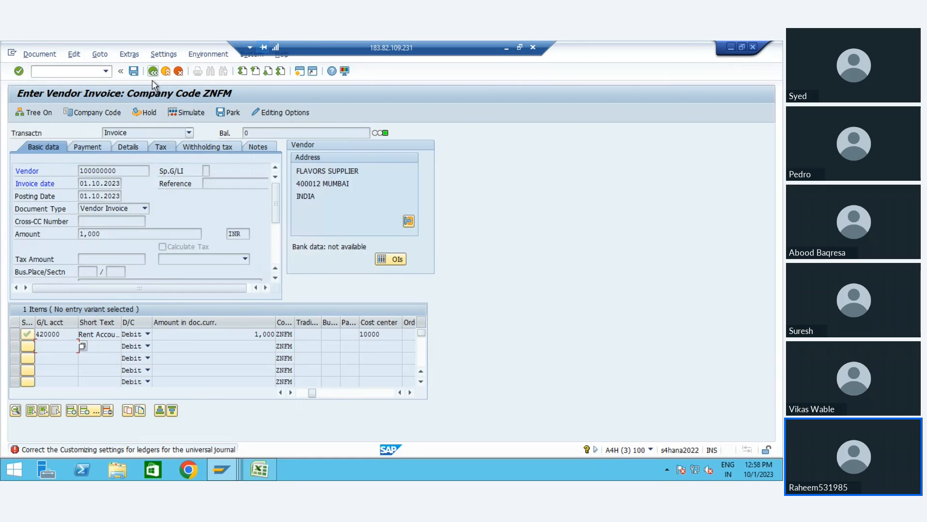
Switch the vendor invoice entry to company code 0005, french Cement Mfg Company.
click(113, 113)
click(141, 263)
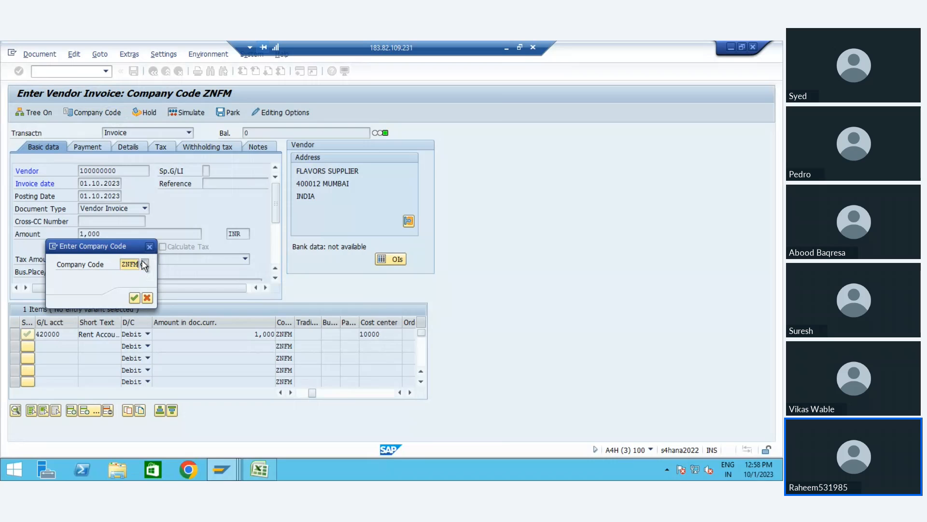
key(Down)
key(Down)
key(Down)
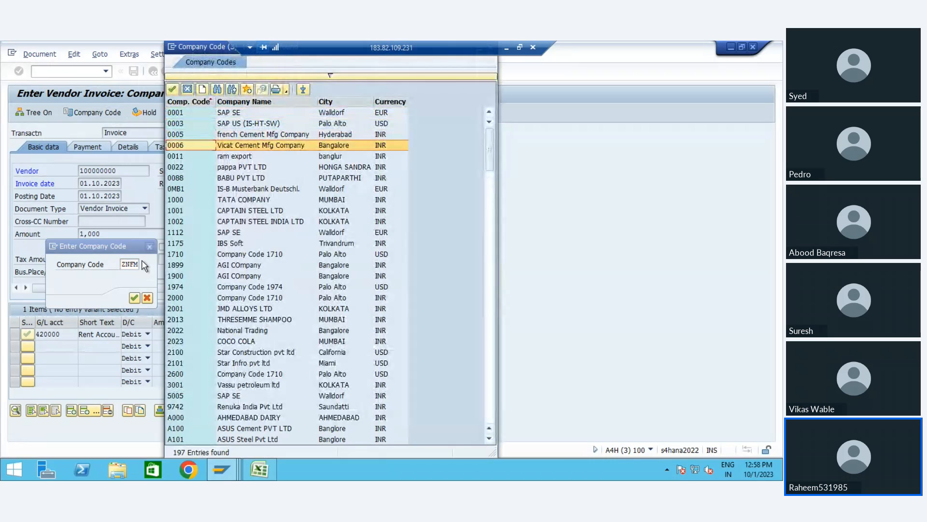
key(Up)
key(Return)
key(Return)
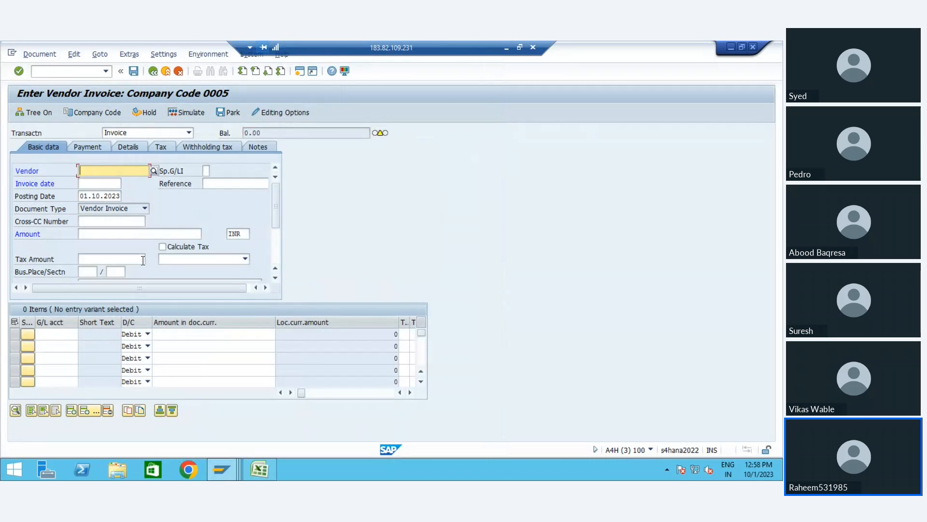
Fill the invoice header with the BANGALORE withholding tax vendor, invoice date 01.10.2023 and reference 01.10.2023, and confirm the entries.
key(Down)
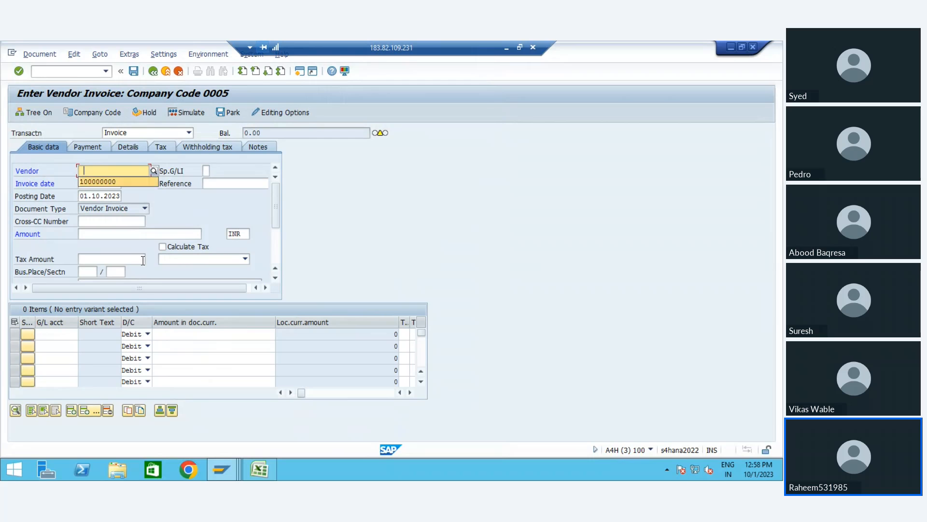
click(153, 170)
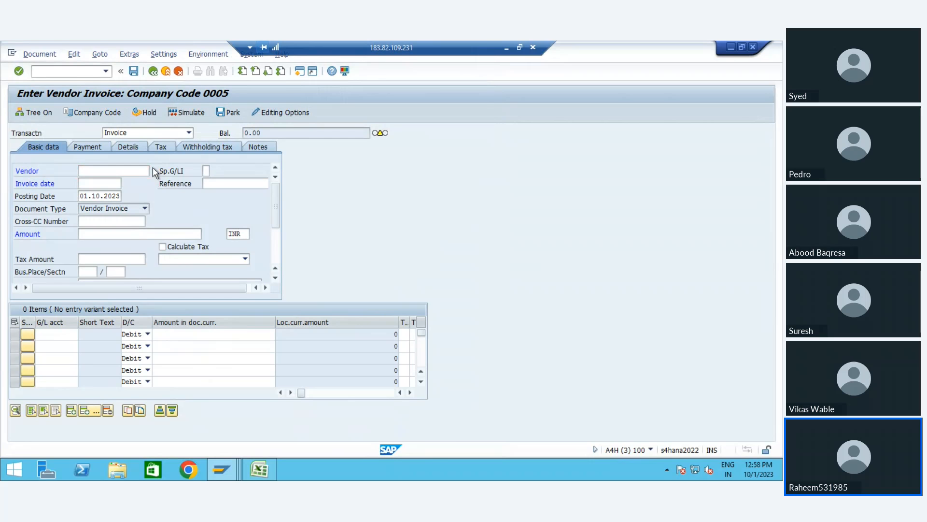
key(Return)
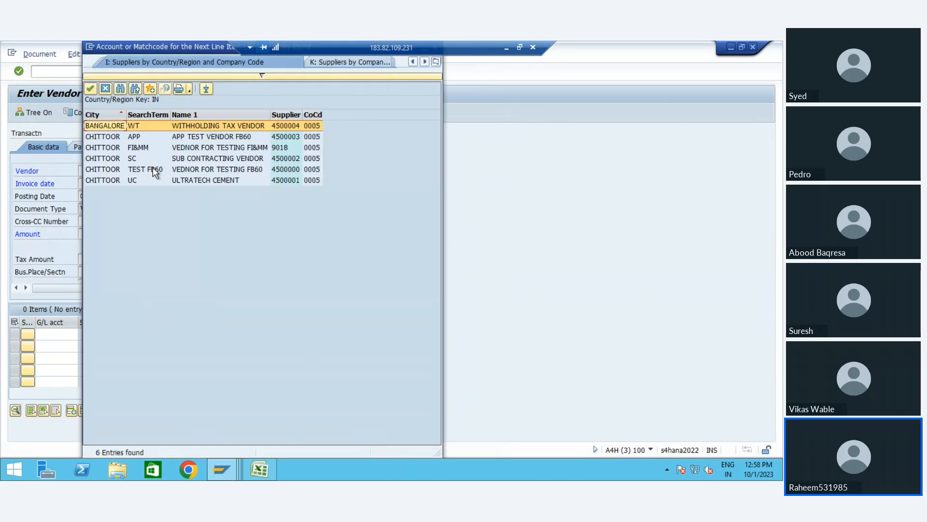
key(Return)
key(Tab)
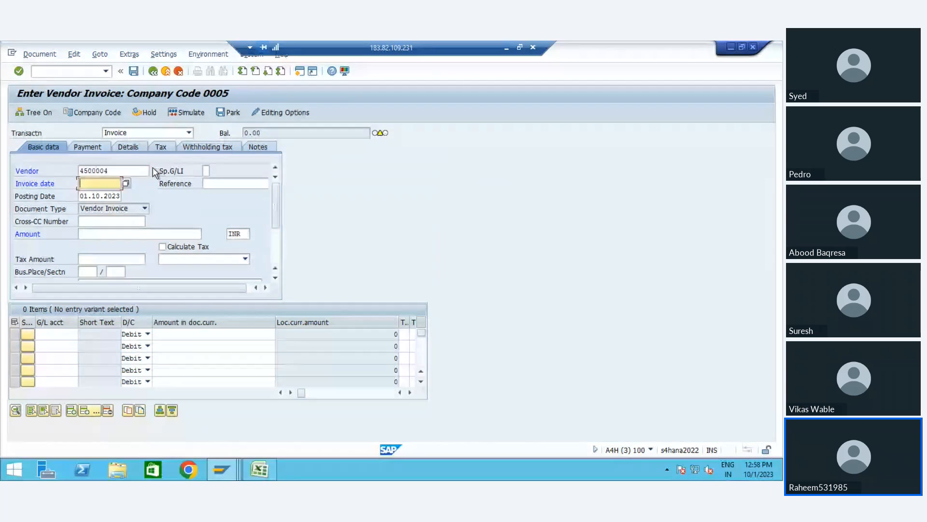
text(01.10.2023)
key(Tab)
key(Down)
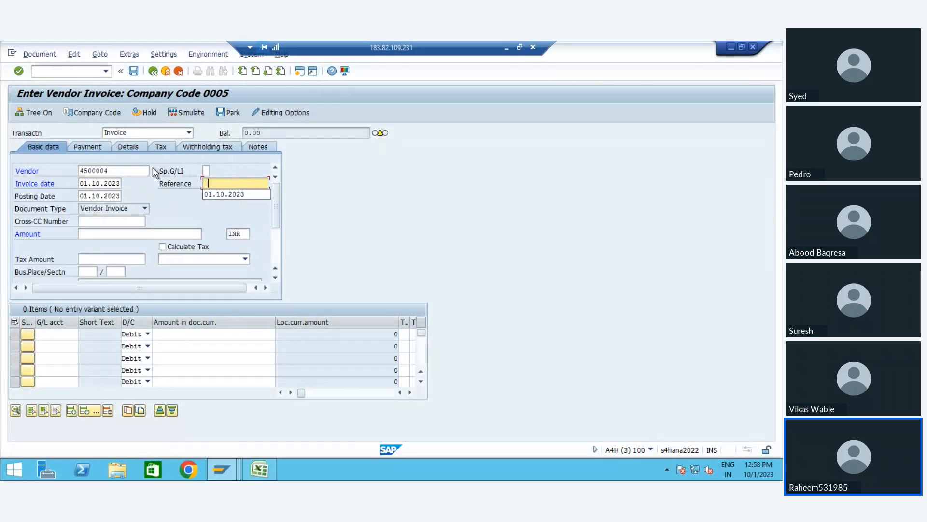
key(Down)
key(Return)
key(Return)
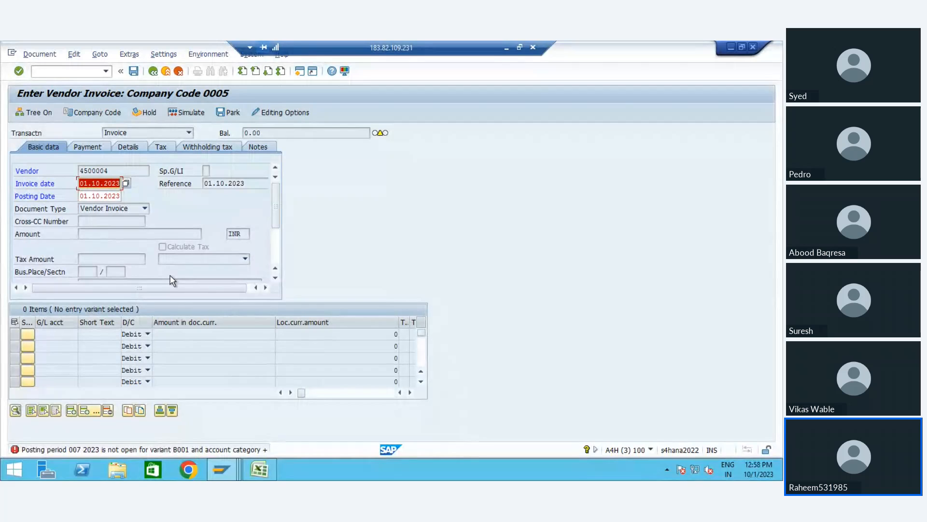
Start transaction OB52, try to open the posting periods for variant B000 and exit.
click(41, 72)
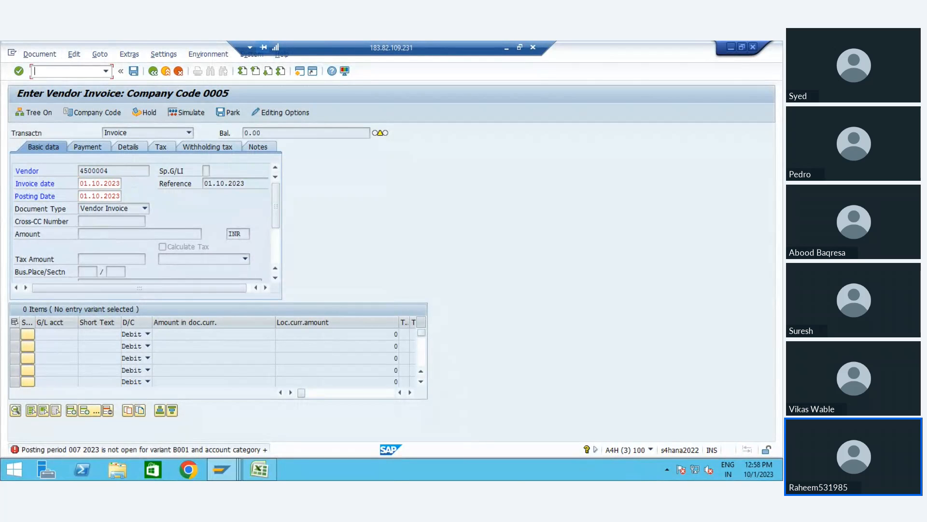
text(/nob52)
key(Return)
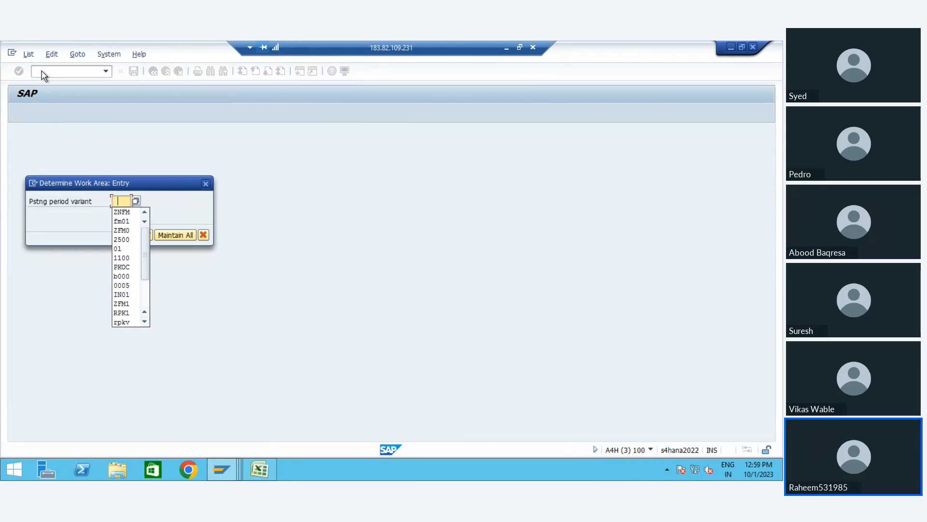
text(b000)
key(Return)
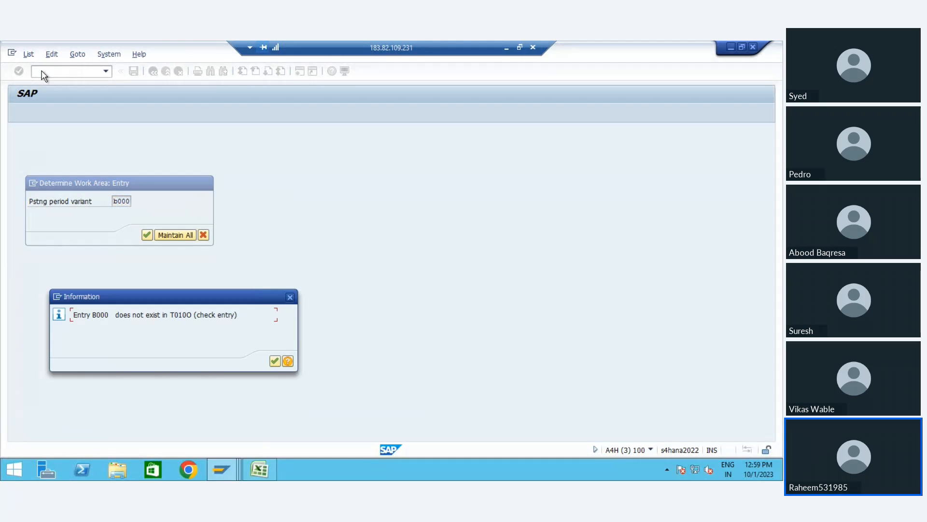
key(Return)
key(Return)
key(Return)
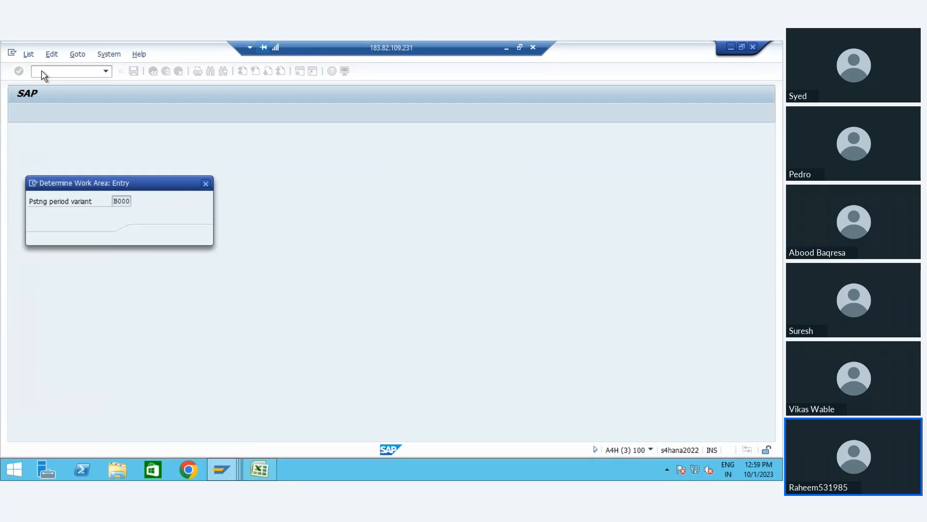
drag(200, 184, 206, 184)
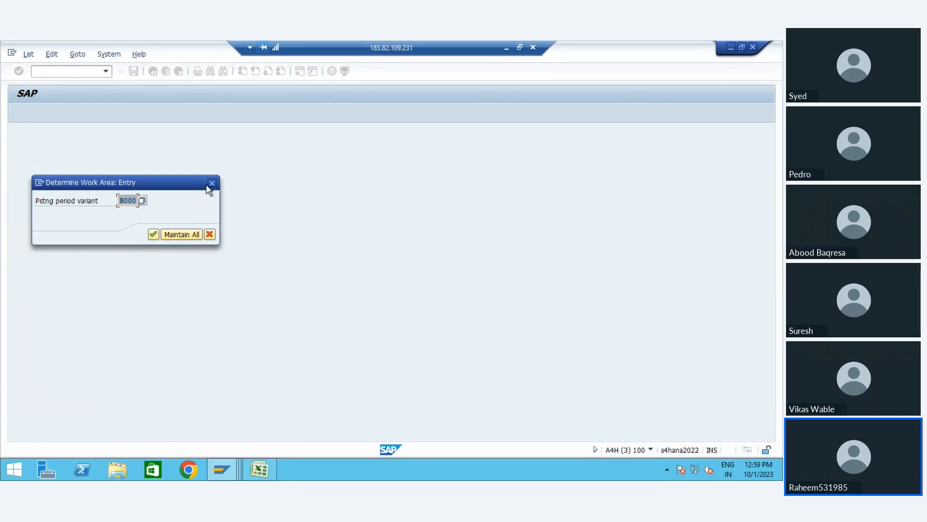
click(212, 183)
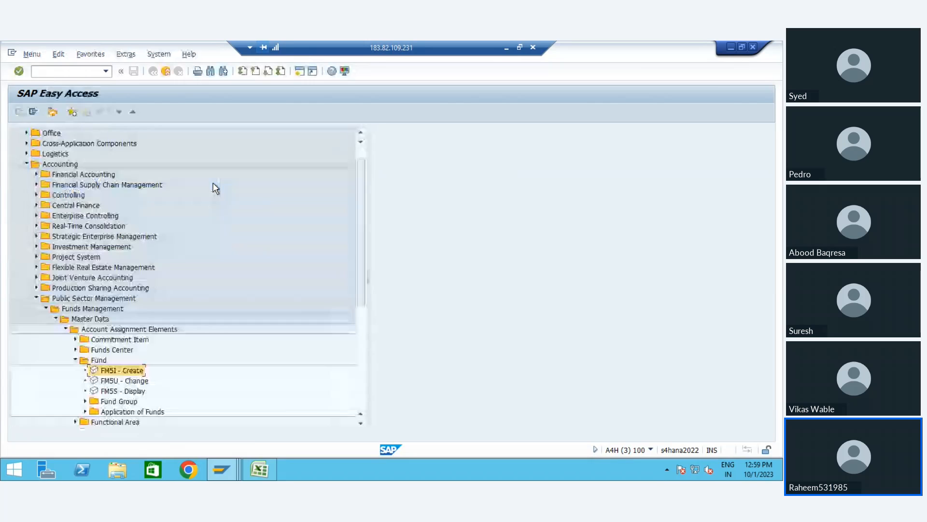
Reopen OB52, examine the list of available posting period variants and leave without choosing one.
click(105, 71)
key(Down)
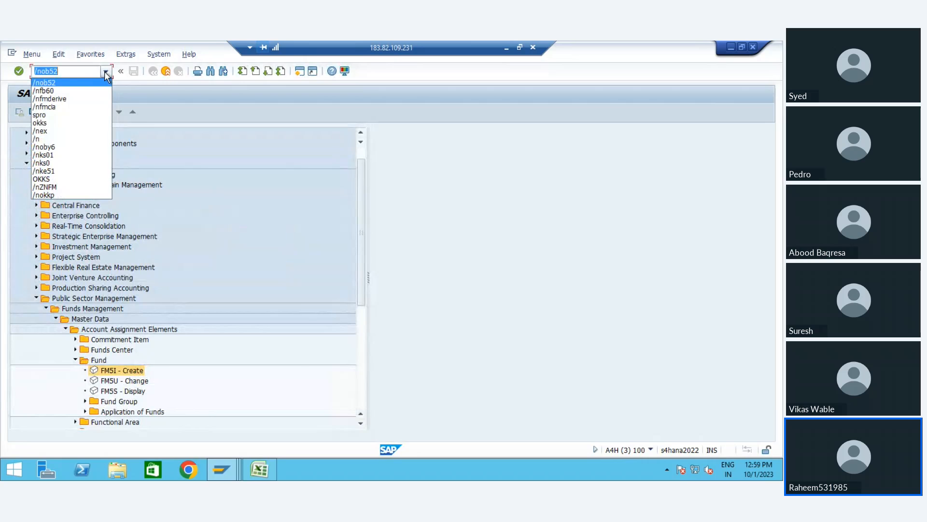
key(Return)
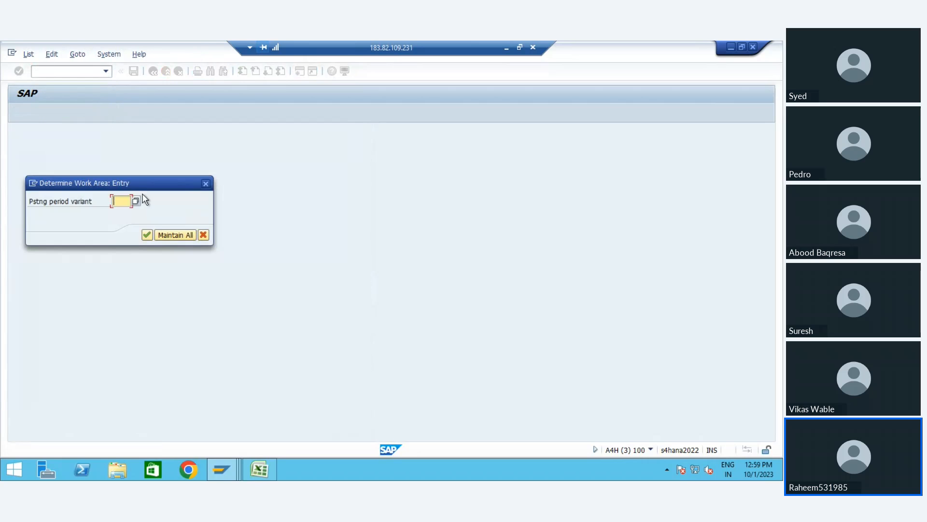
click(137, 201)
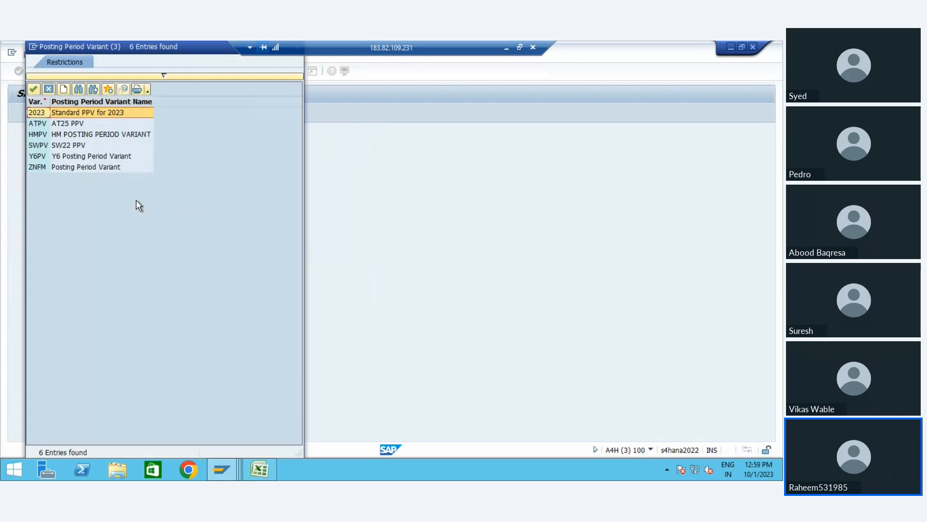
click(49, 89)
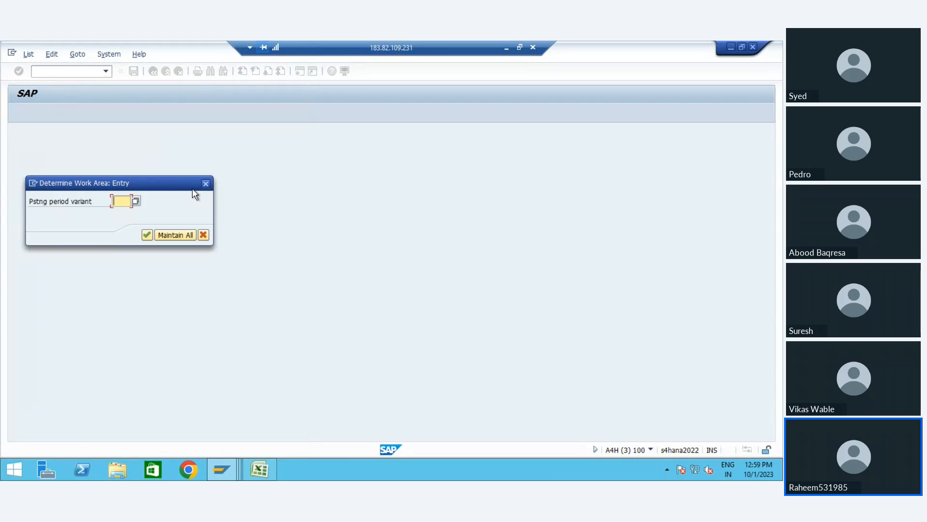
click(135, 200)
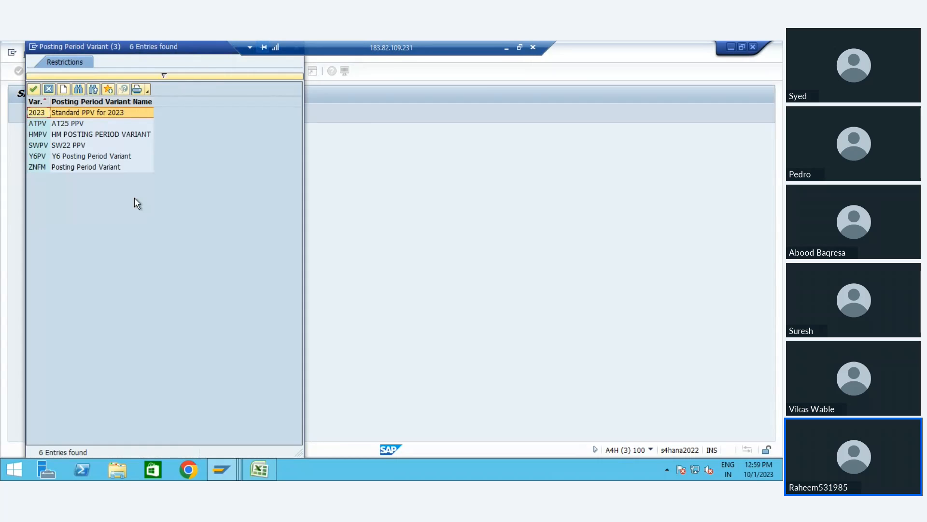
click(40, 157)
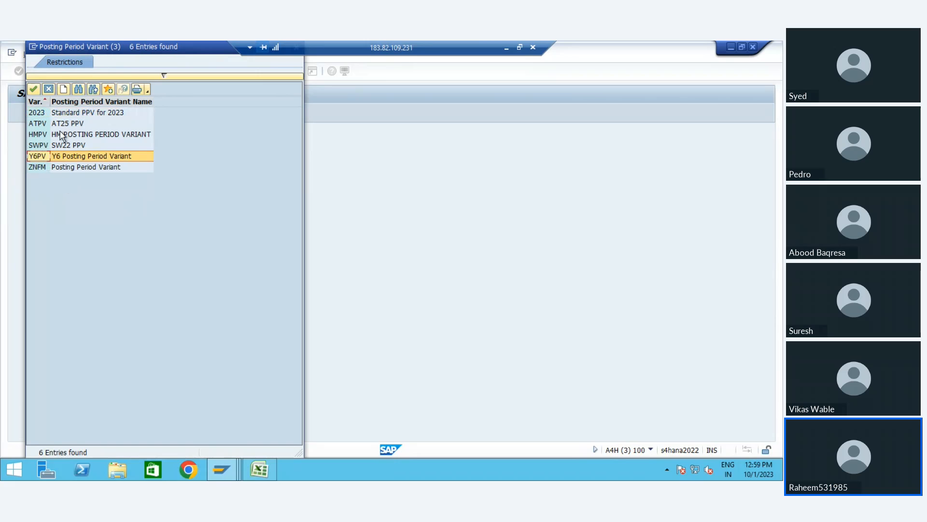
click(48, 89)
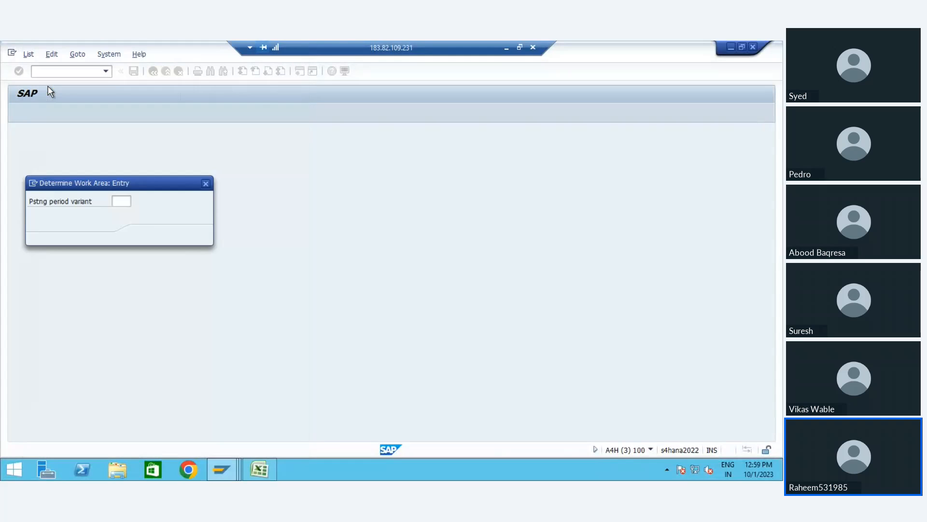
click(205, 183)
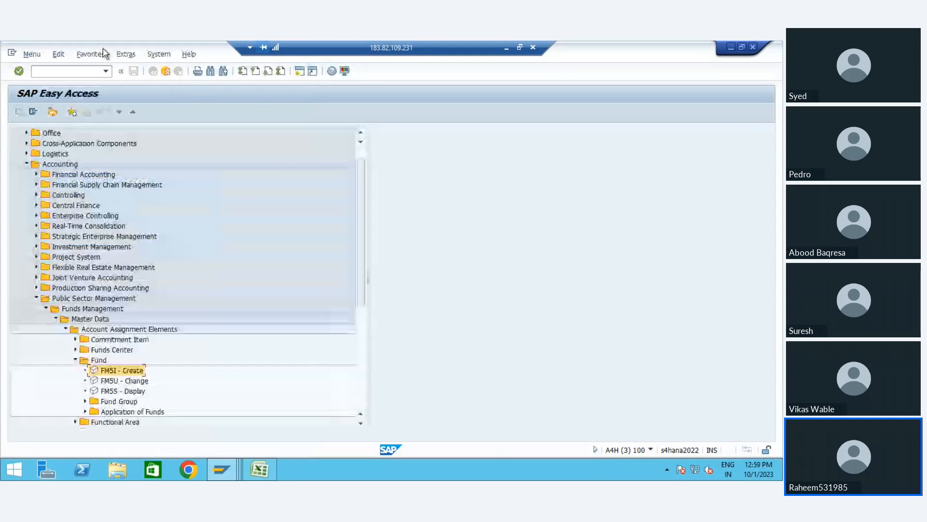
Start transaction FB60 and set the company code to 2023, COCO COLA.
click(106, 71)
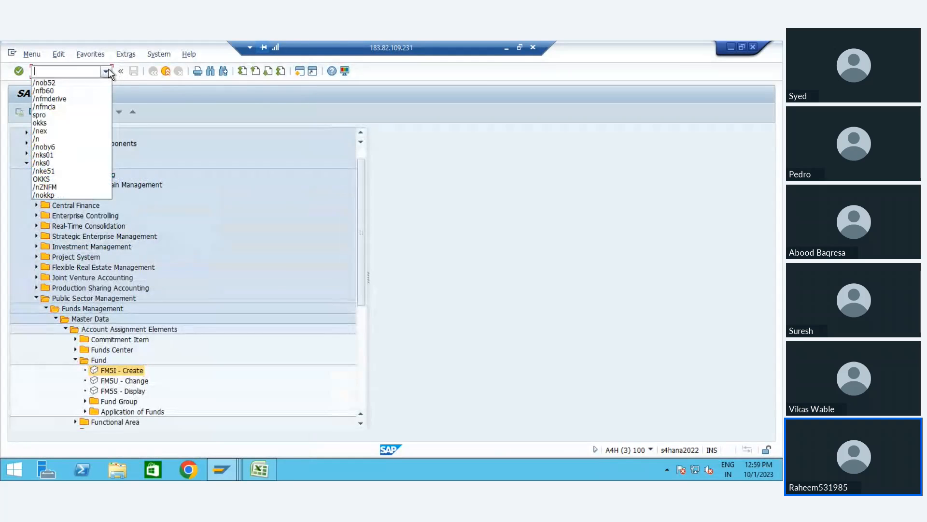
key(Down)
key(Down)
key(Return)
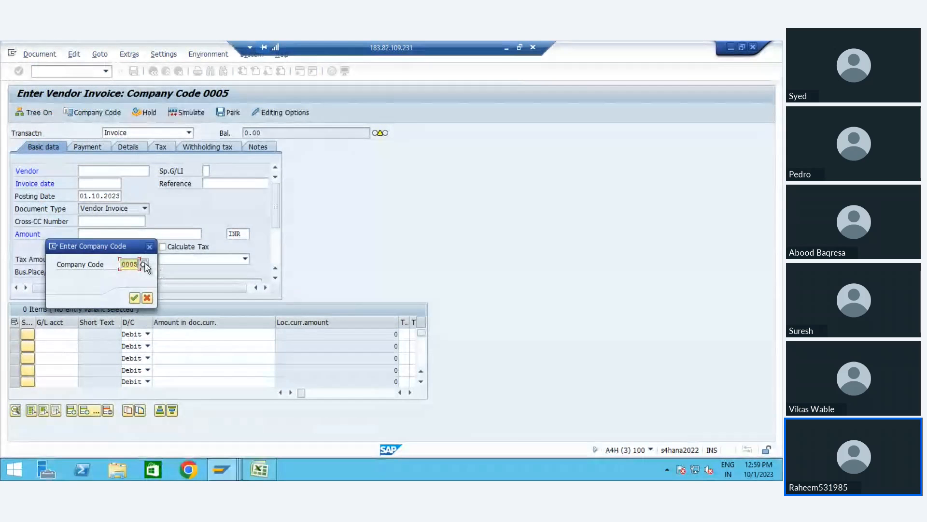
click(144, 263)
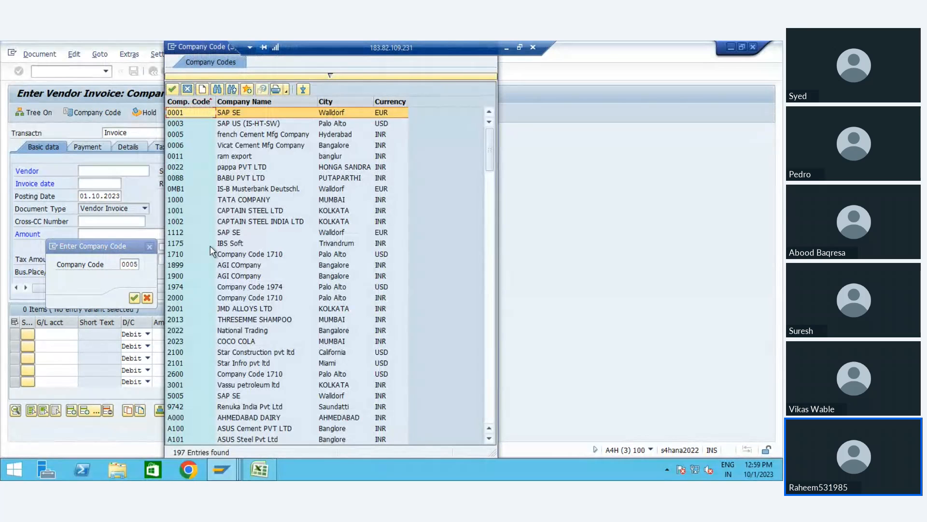
click(171, 340)
double_click(171, 340)
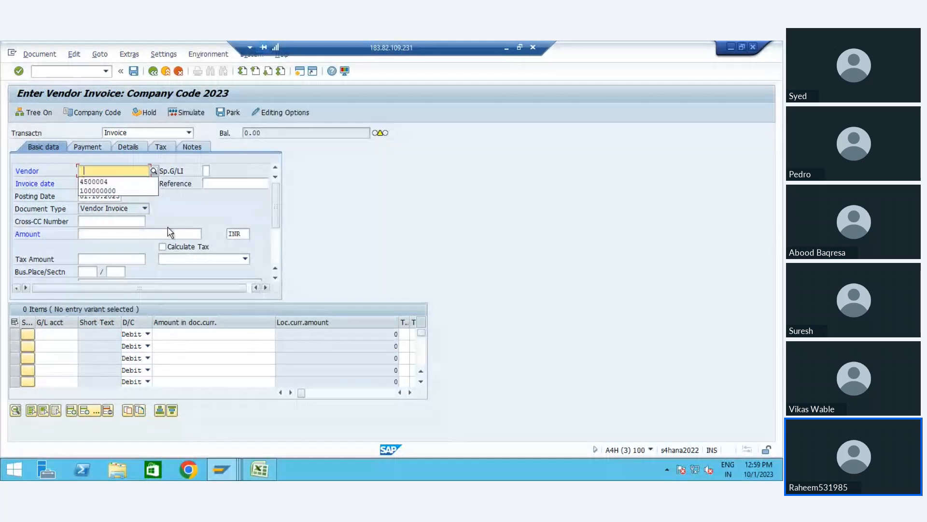
Try to enter an invoice for a supplier found in company code 2023, with invoice date and reference 01.10.2023, and exit without saving.
click(155, 169)
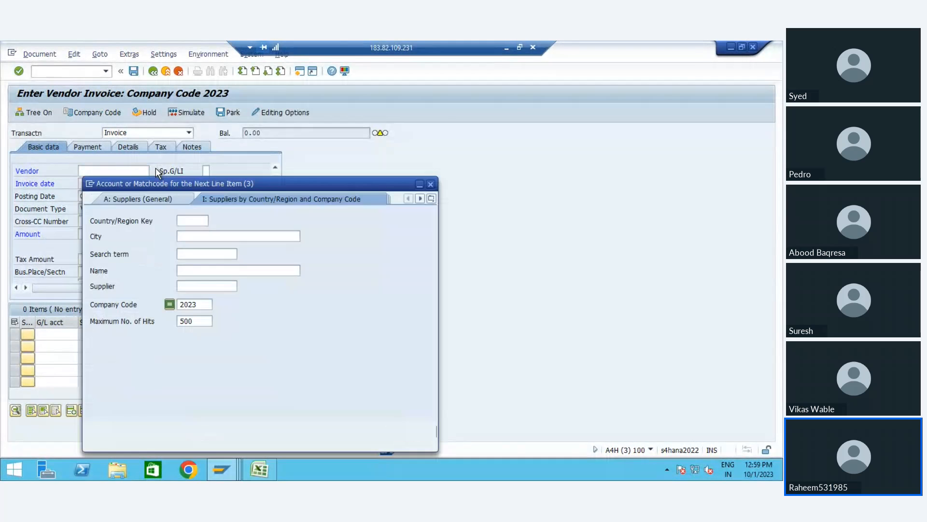
key(Return)
key(Return)
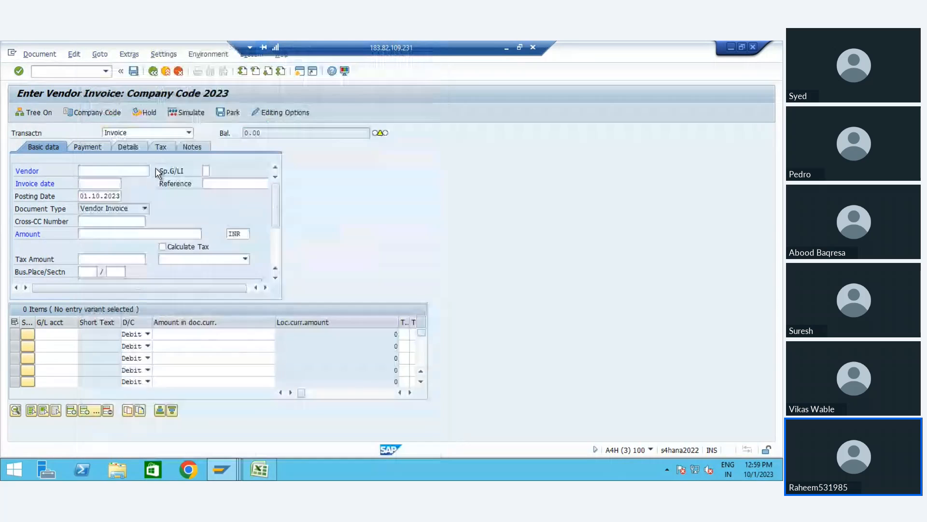
key(Down)
key(Tab)
key(space)
key(Down)
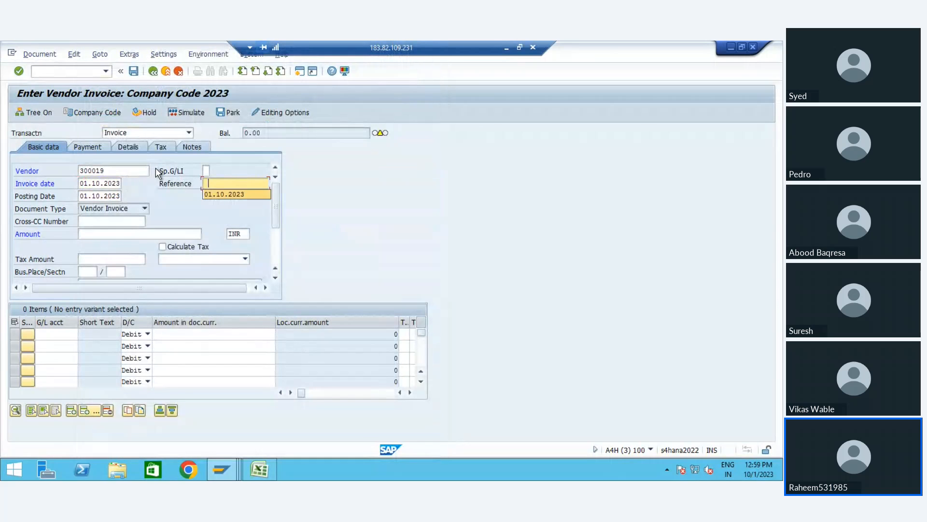
key(Return)
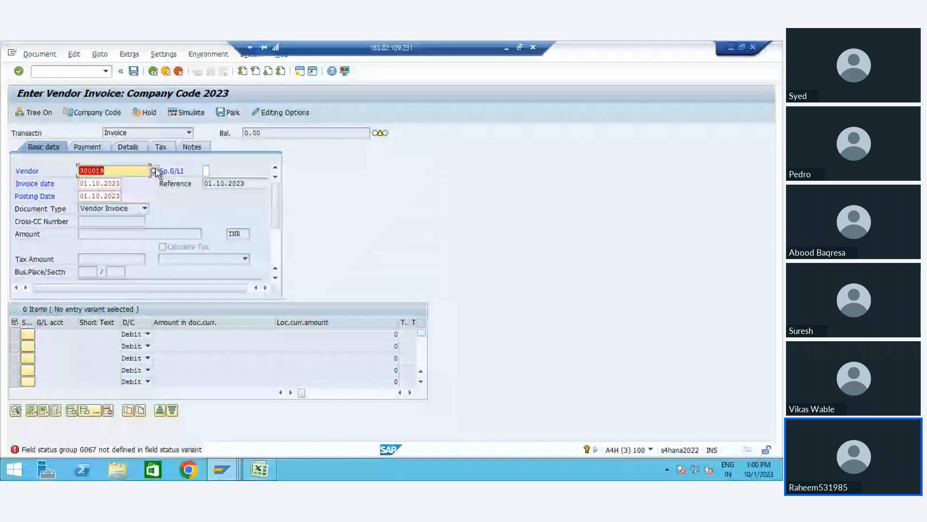
key(Return)
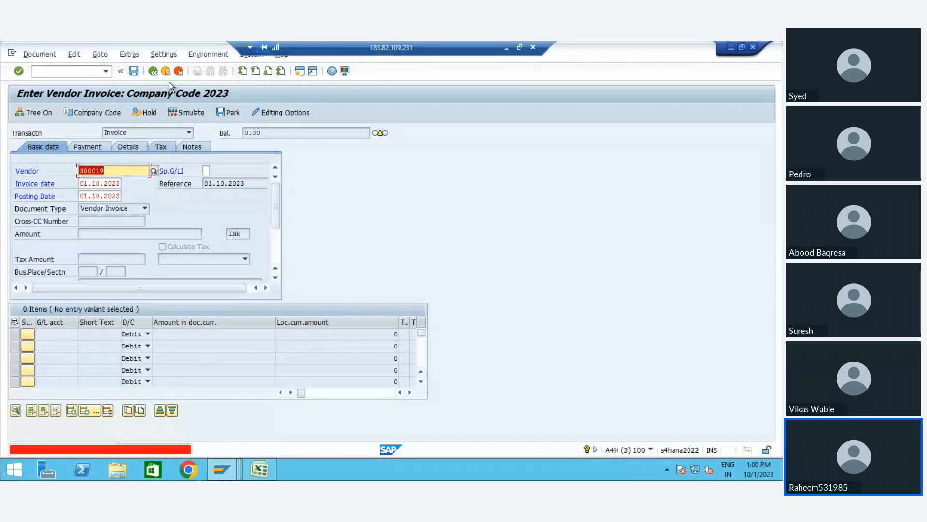
click(167, 75)
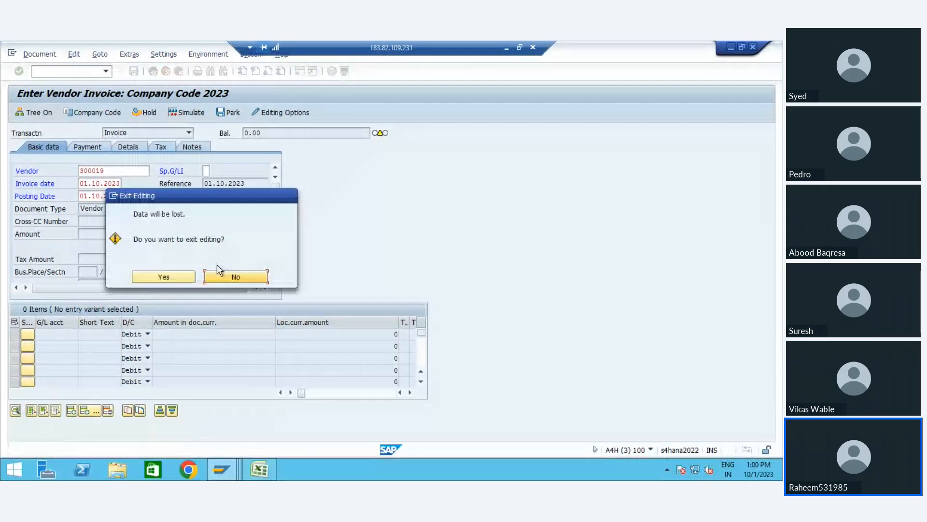
click(177, 281)
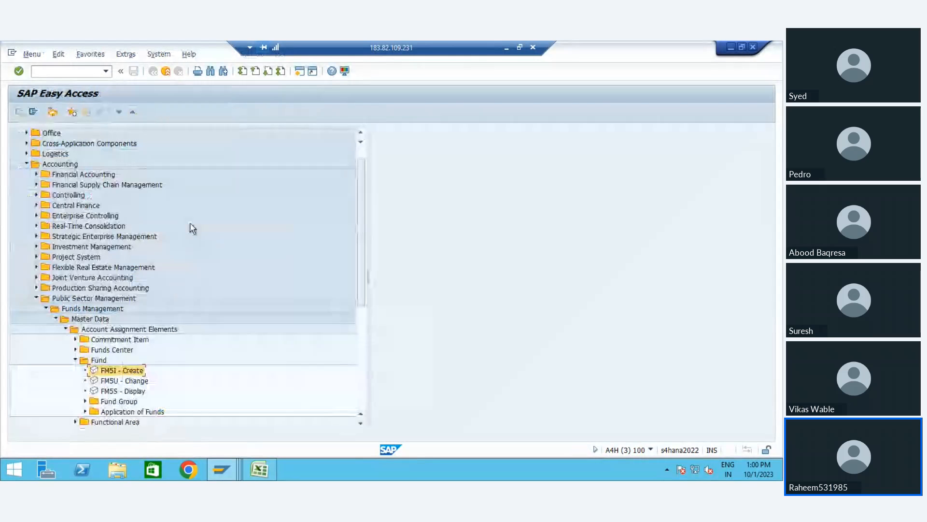
Start transaction FMDERIVE and display the derivation steps of the SAP strategy for FM01.
click(104, 72)
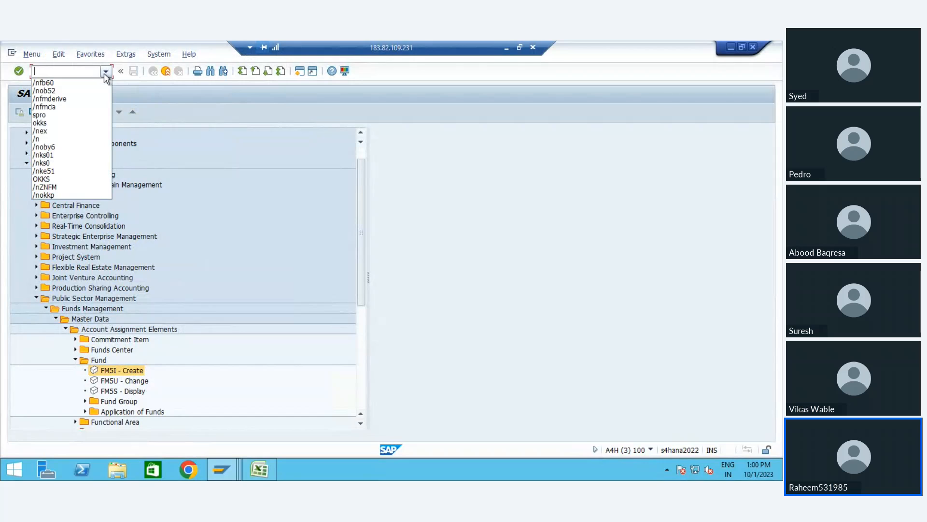
click(73, 99)
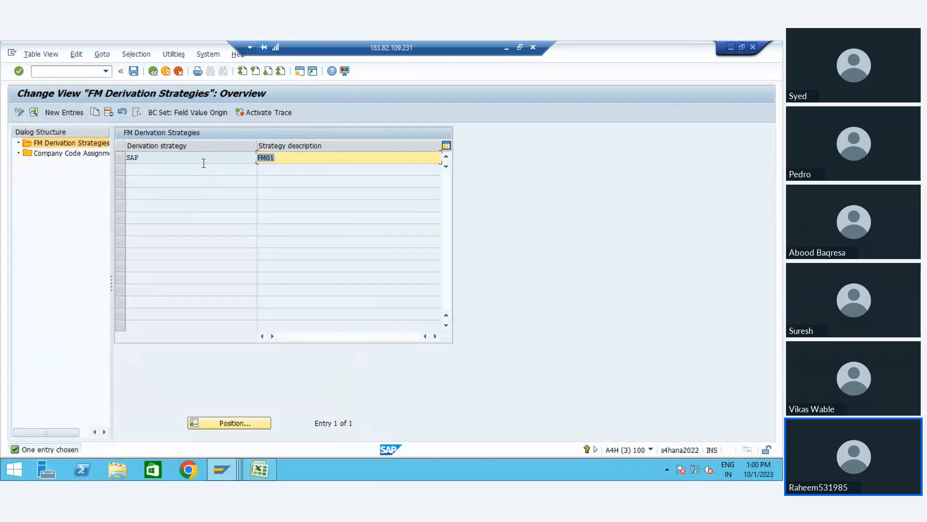
double_click(202, 158)
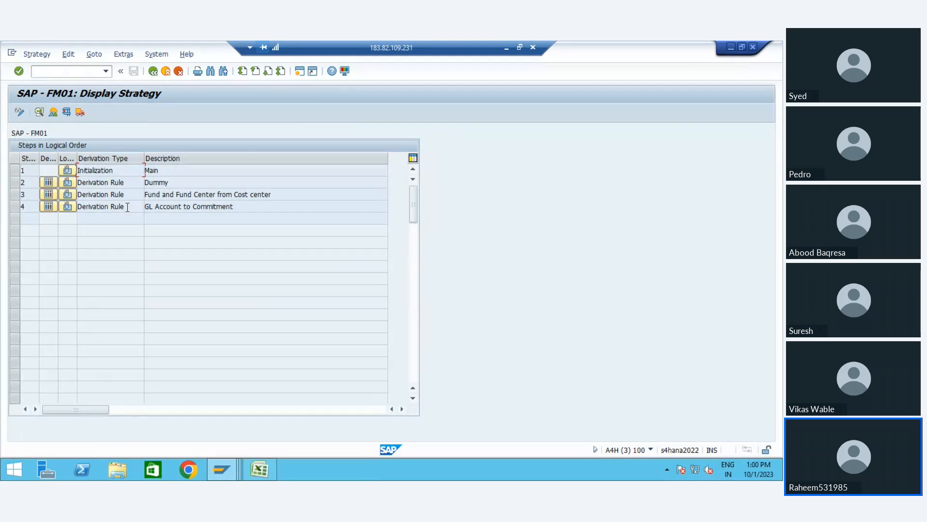
Switch to Excel to review the account assignment list of fund, fund center and commitment, and return to the SAP strategy.
click(265, 477)
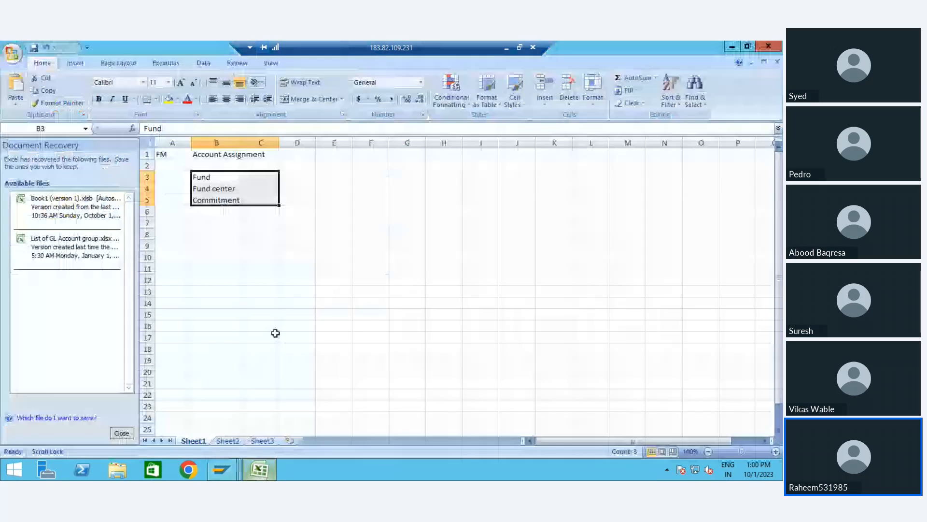
click(257, 241)
key(alt+Tab)
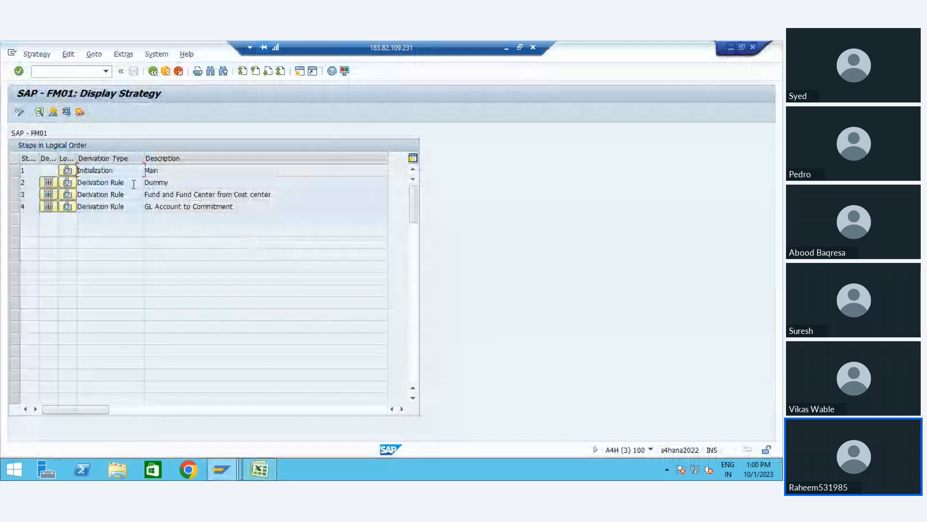
Review the Dummy and GL Account to Commitment derivation rules, leave the latter selected, and minimize the remote desktop session.
click(134, 184)
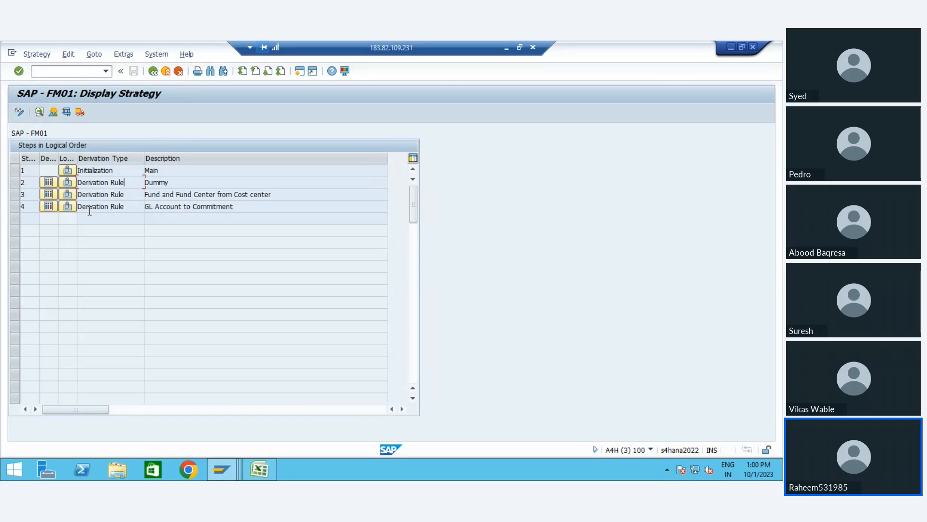
click(122, 211)
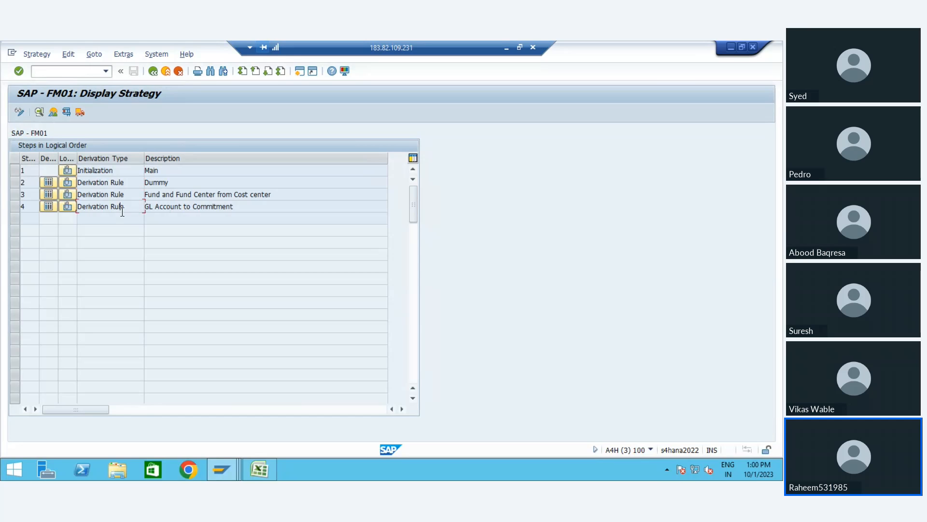
click(15, 208)
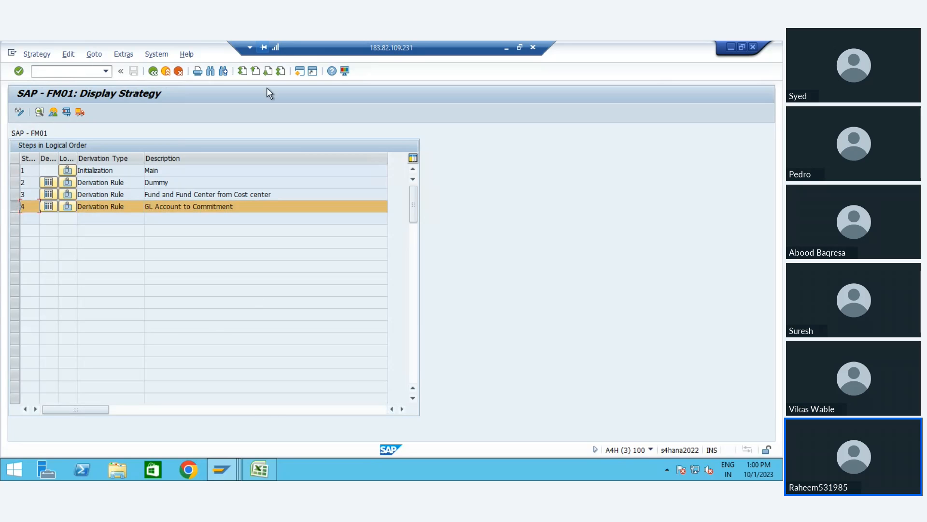
click(506, 48)
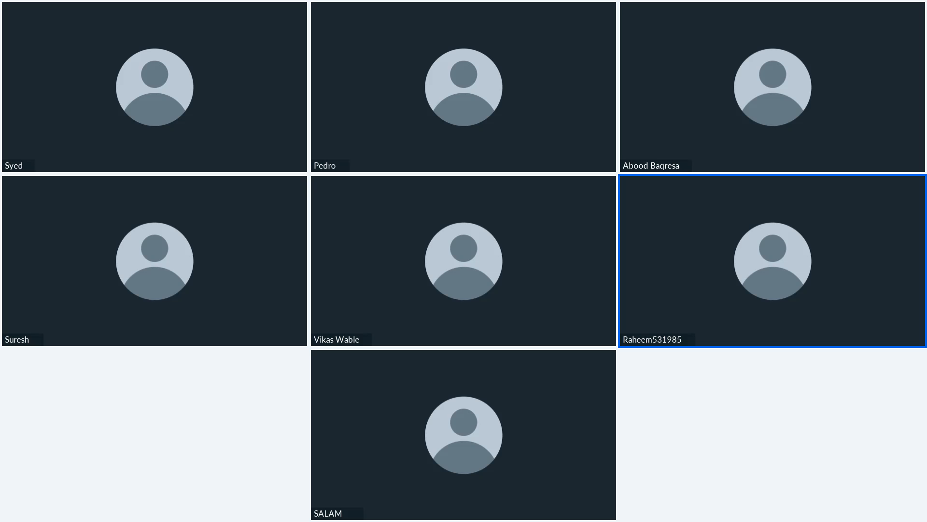